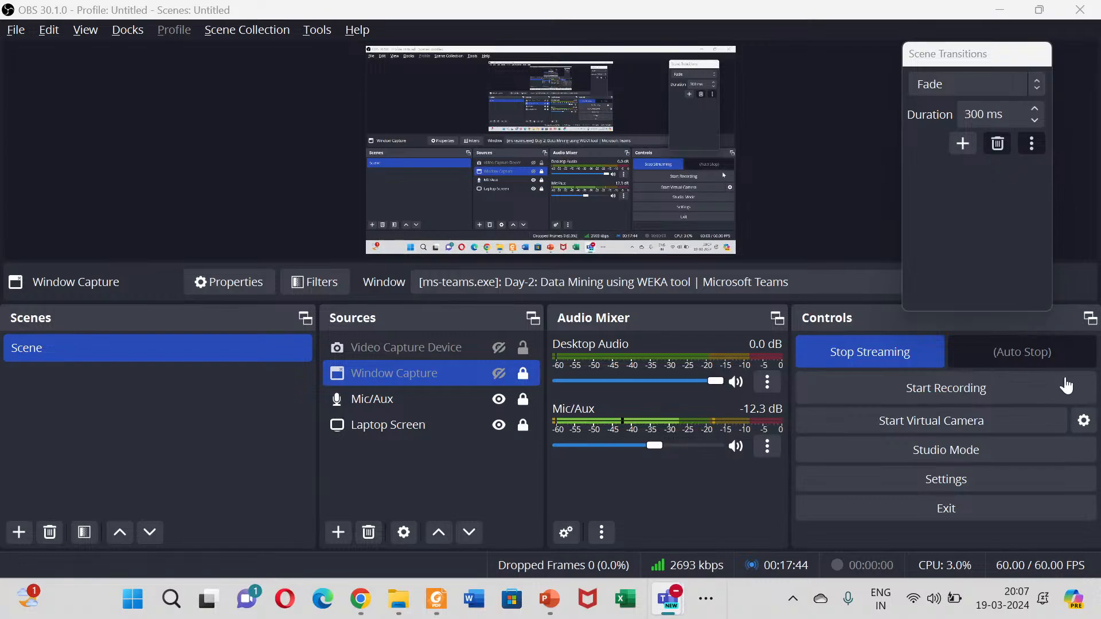
Step: Launch Weka 3.8.6 over the Teams meeting window and enlarge and reposition its GUI Chooser window
key(alt+Tab)
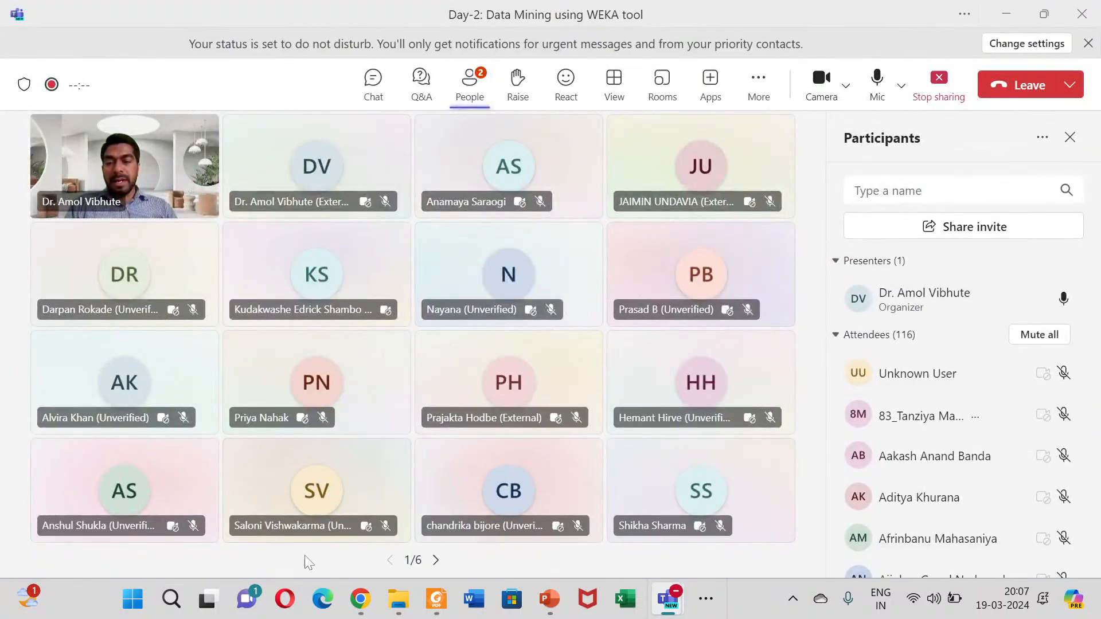
click(173, 600)
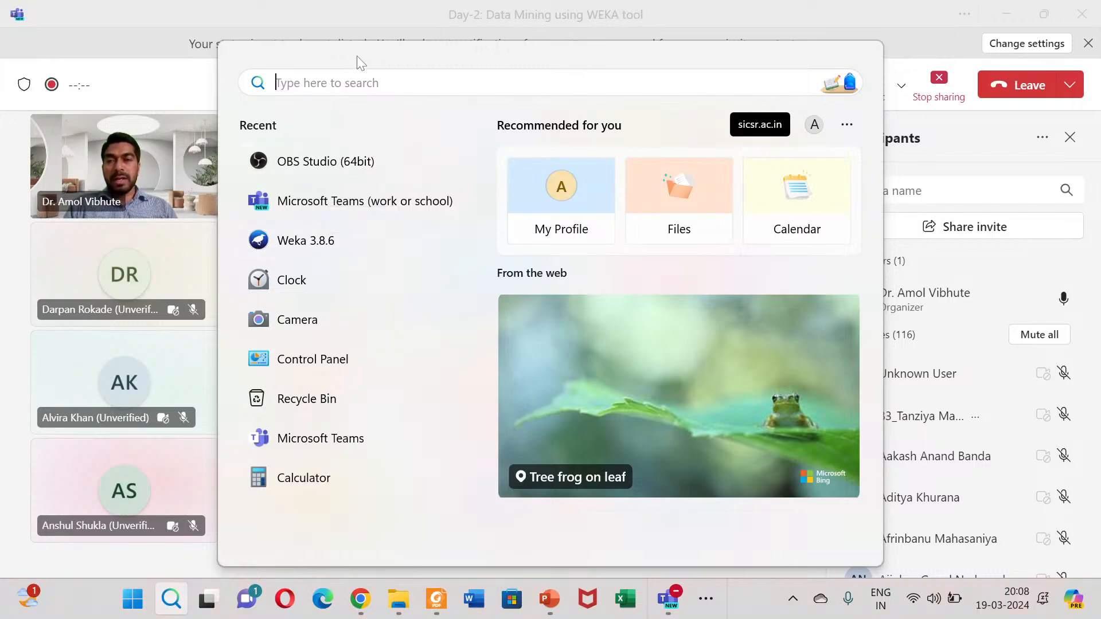
click(330, 245)
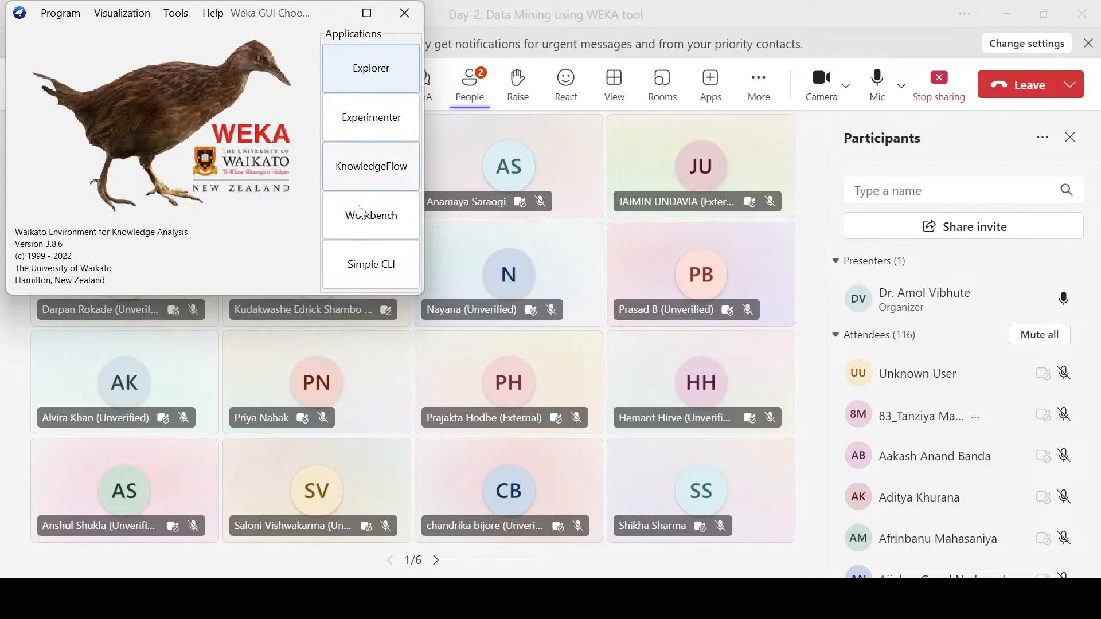
drag(422, 295, 492, 379)
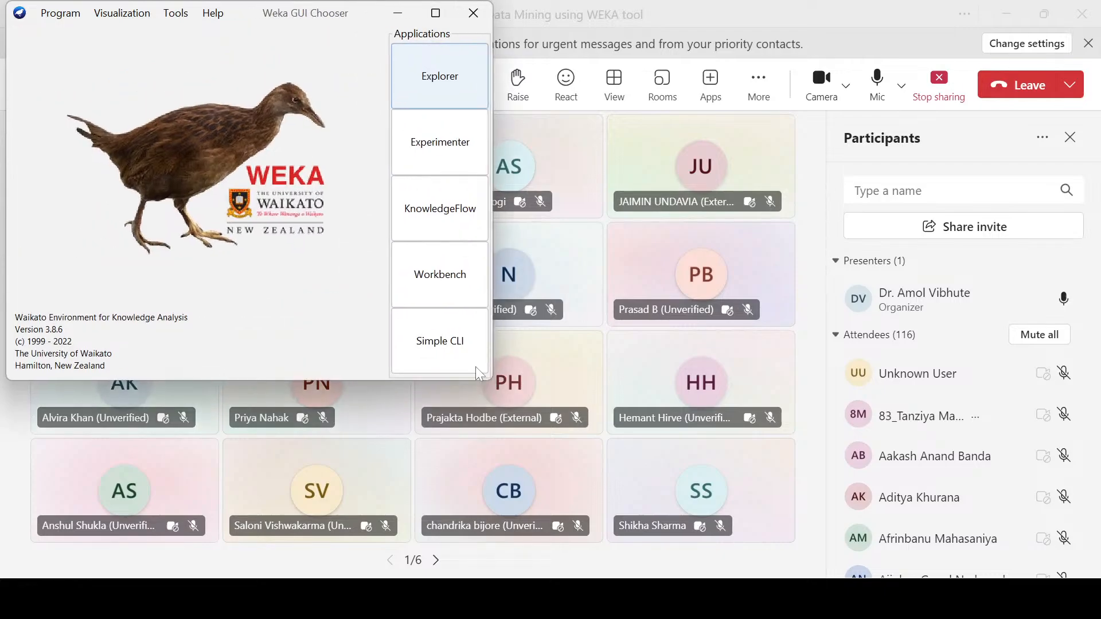
drag(9, 5, 26, 65)
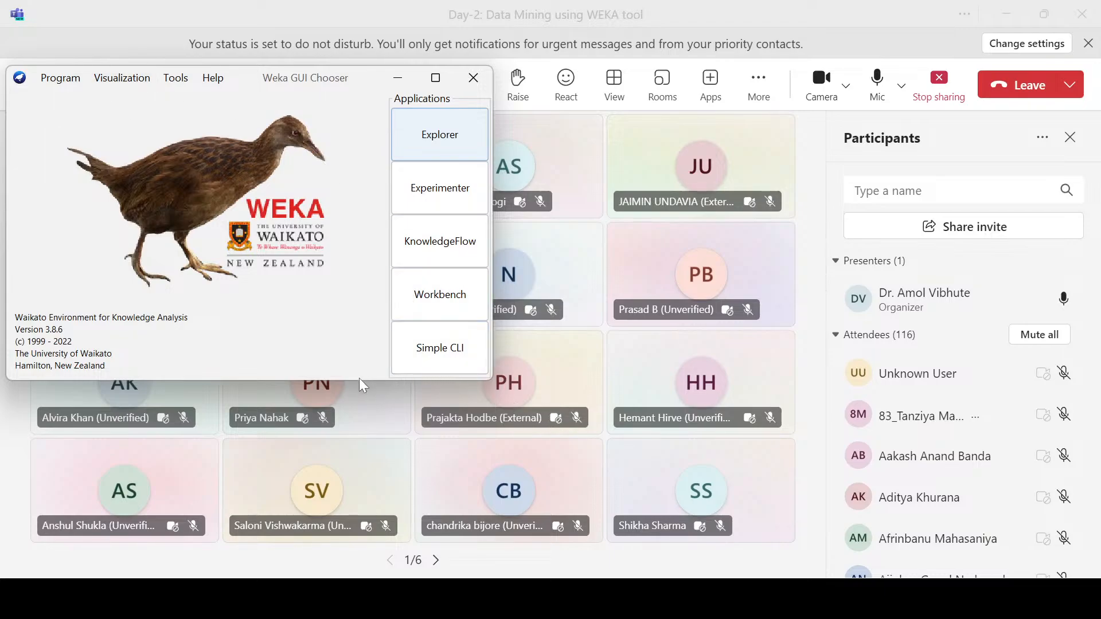
drag(362, 380, 363, 422)
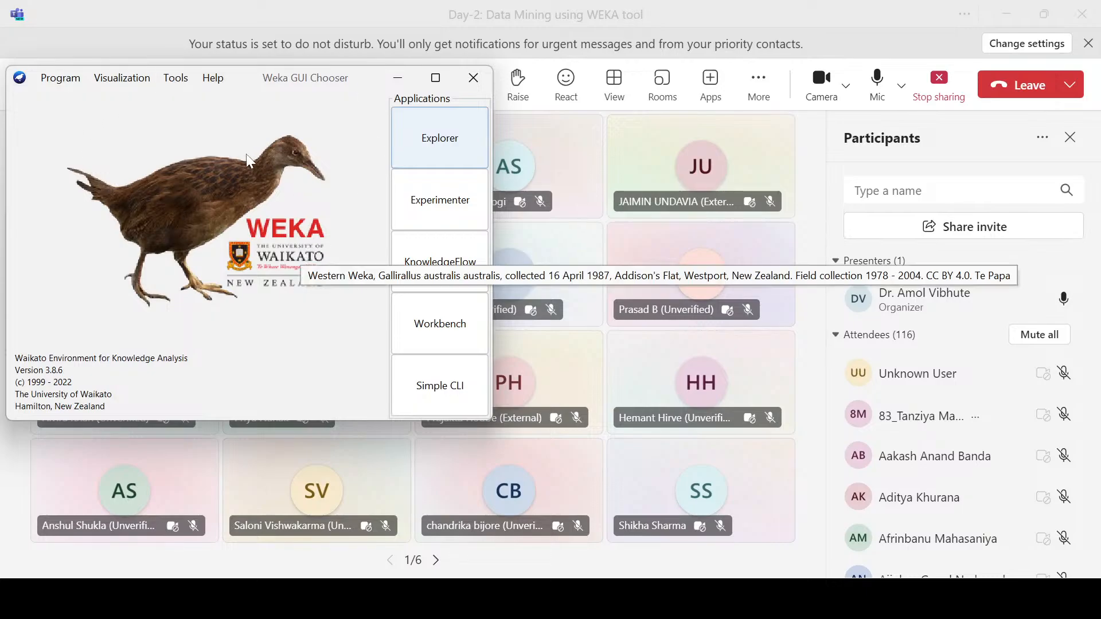
Step: Open the Weka Explorer, narrow its window slightly and move it fully into view
click(449, 150)
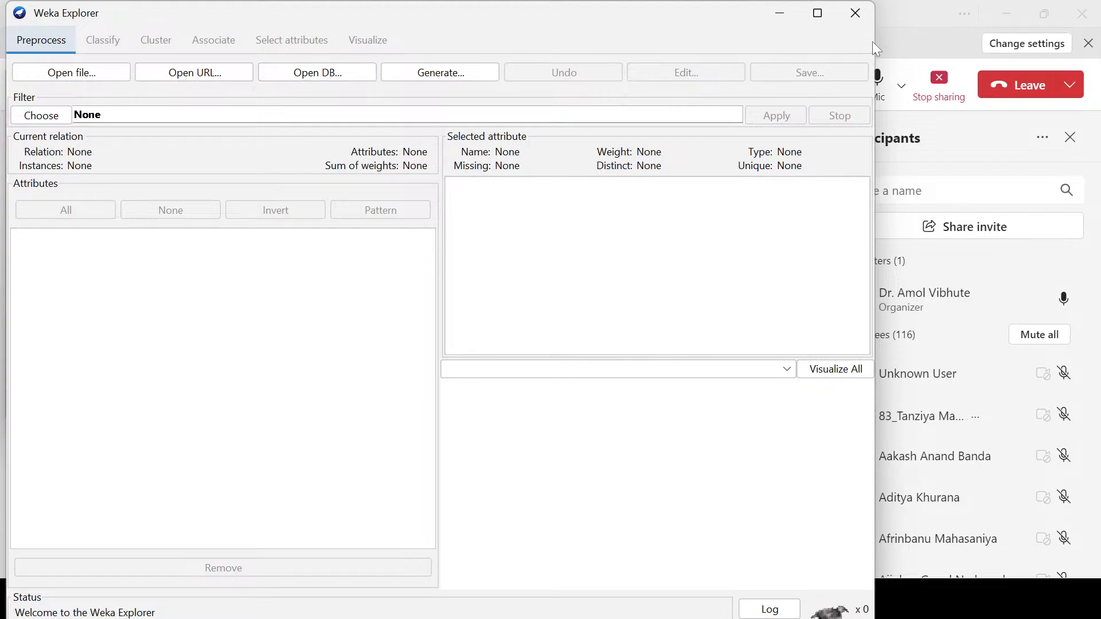
drag(876, 39, 840, 38)
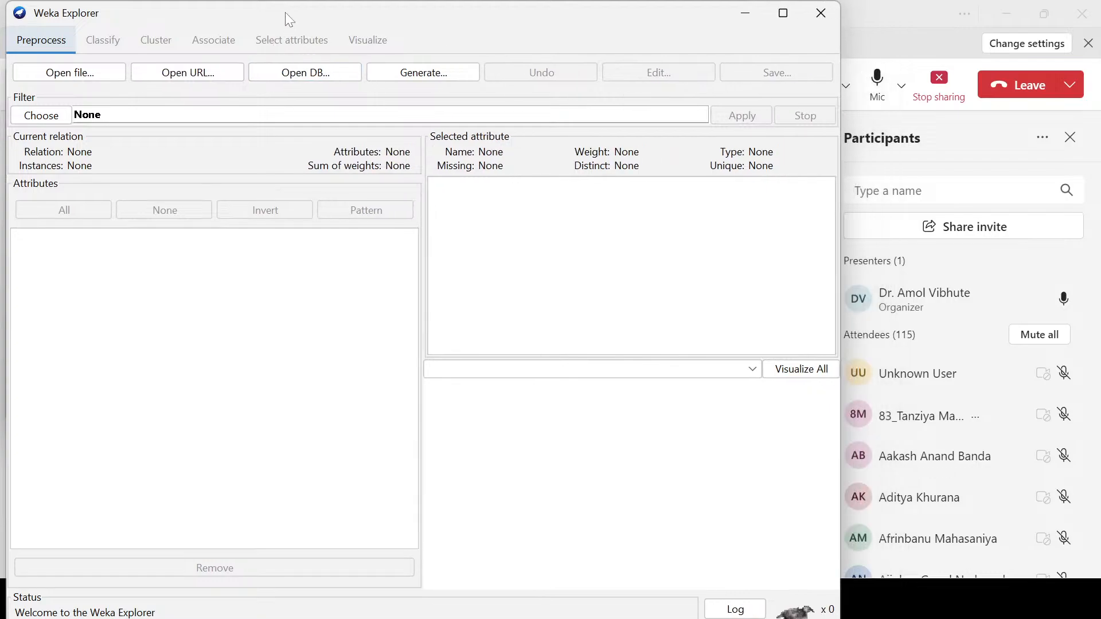
drag(288, 5, 286, 90)
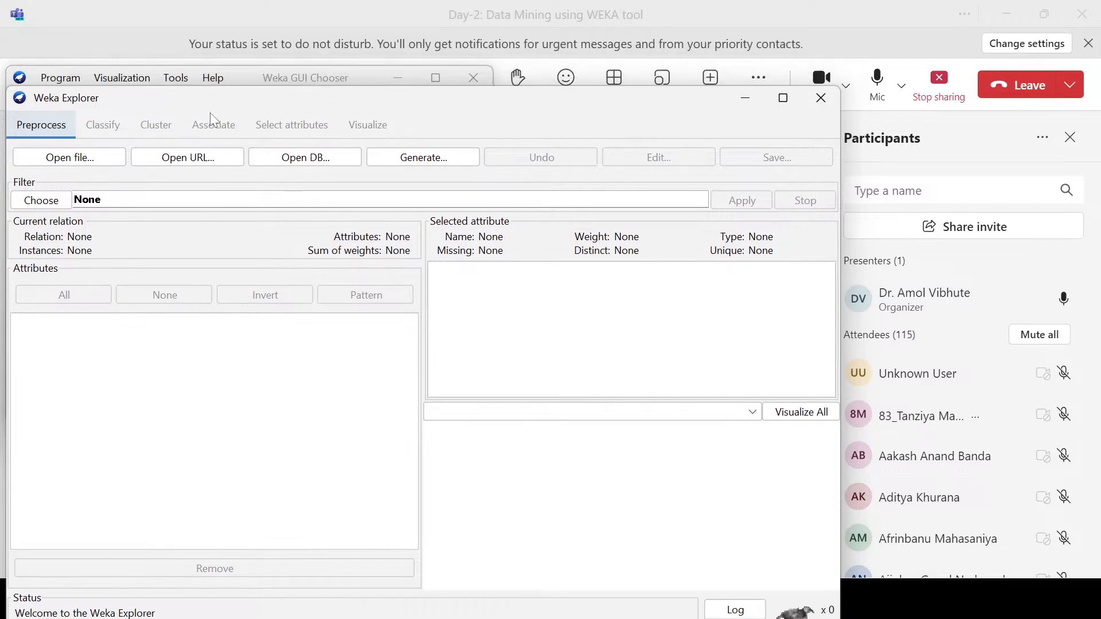
drag(203, 105, 232, 49)
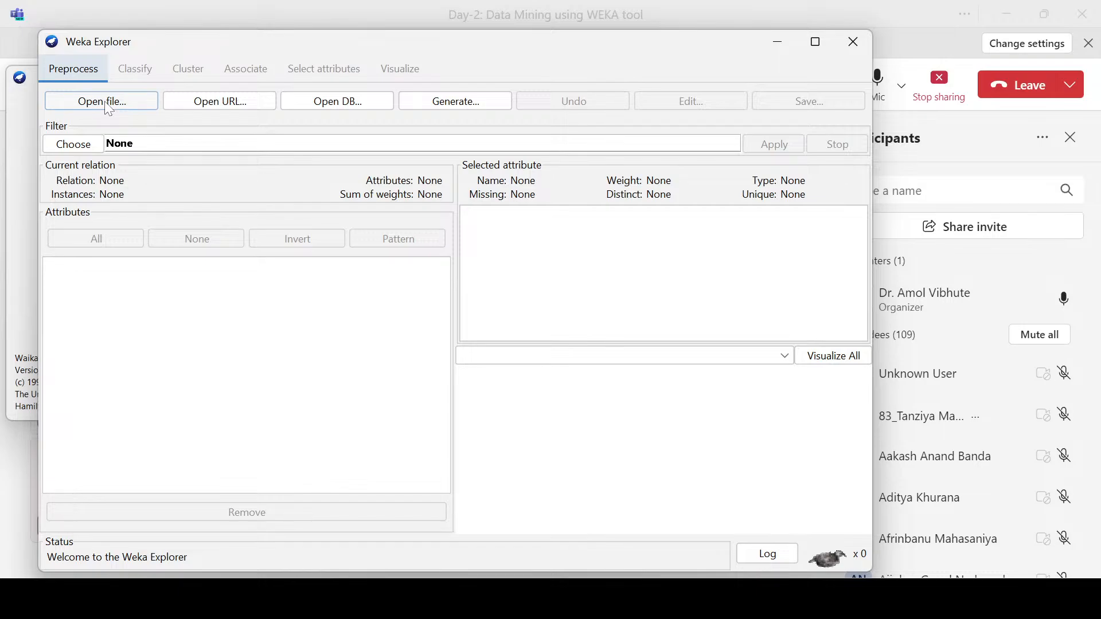
Step: View the dialog for loading instances from a source URL and close it without loading anything
click(219, 105)
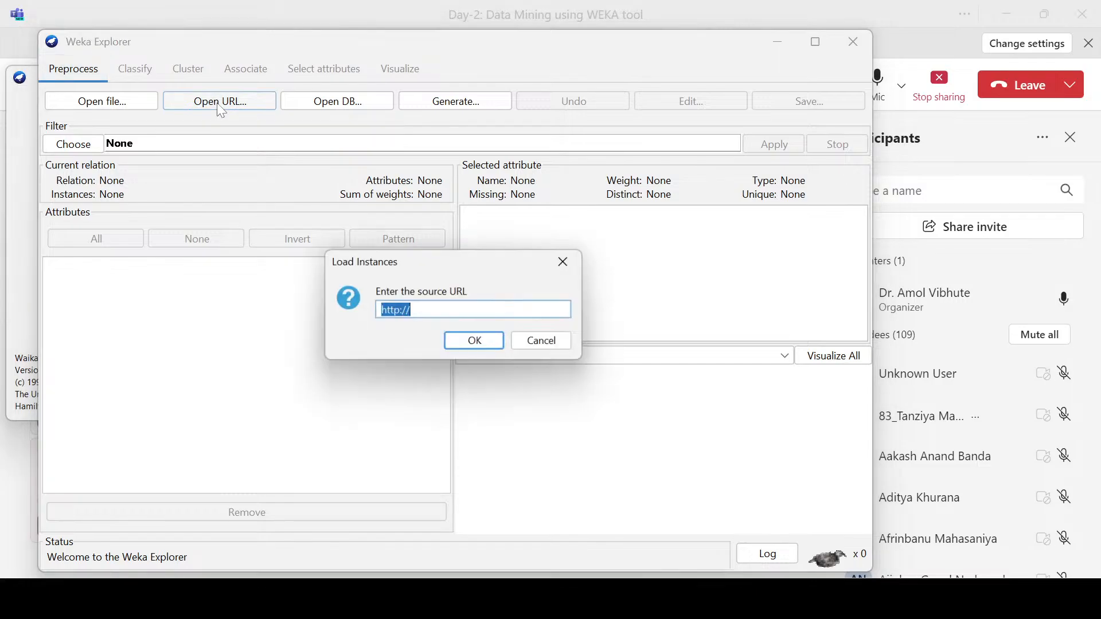
drag(438, 265, 449, 194)
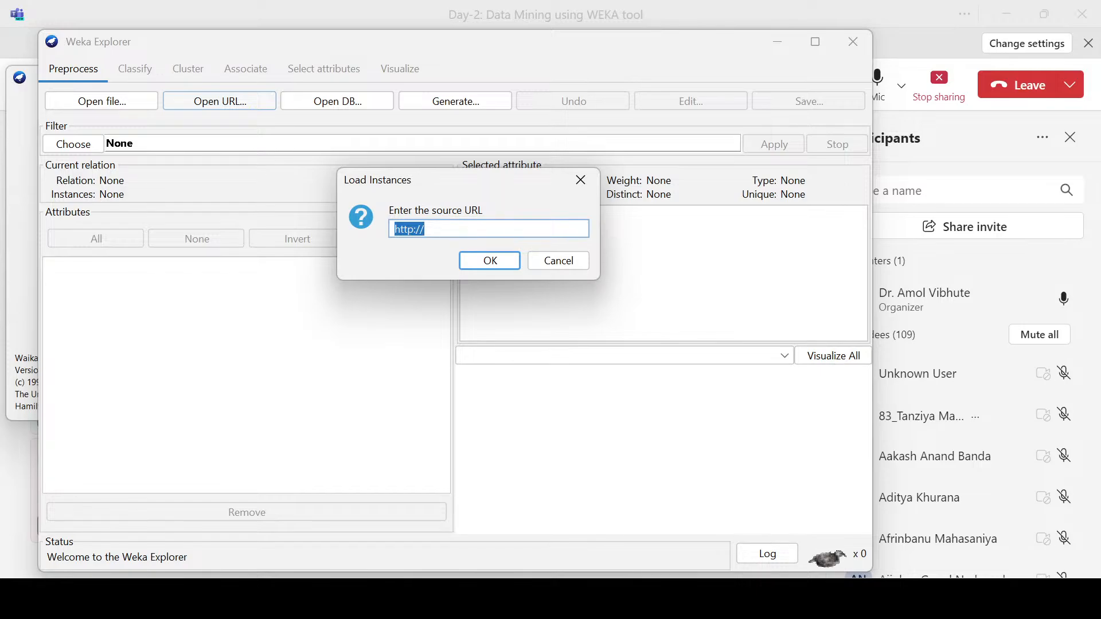
click(425, 228)
click(589, 191)
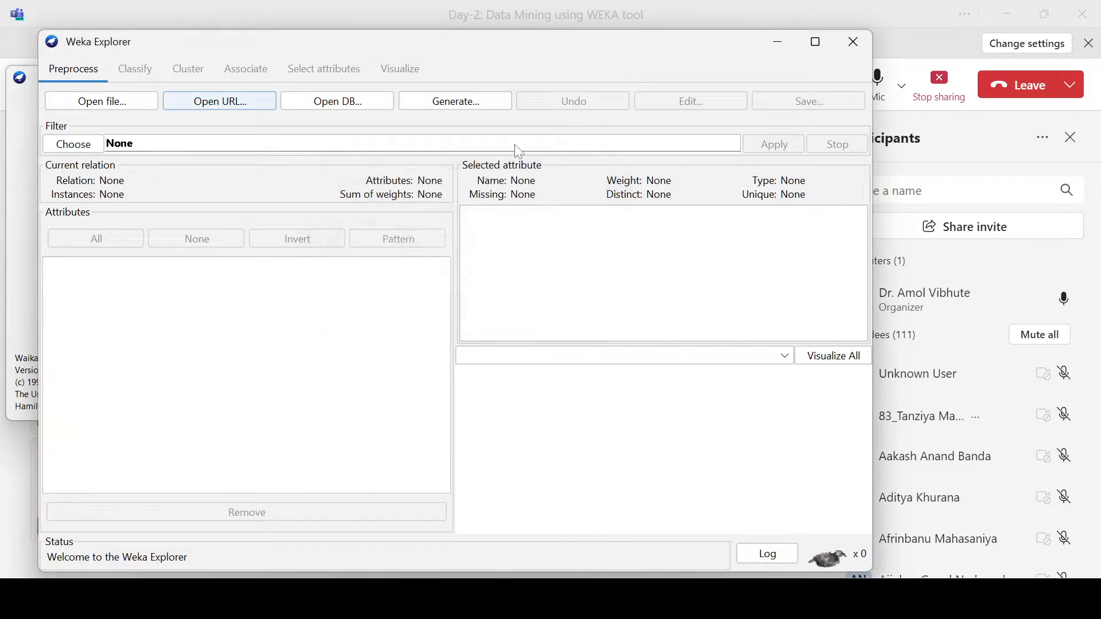
Step: View the SQL-Viewer for loading data from a database and dismiss it without running a query
click(341, 102)
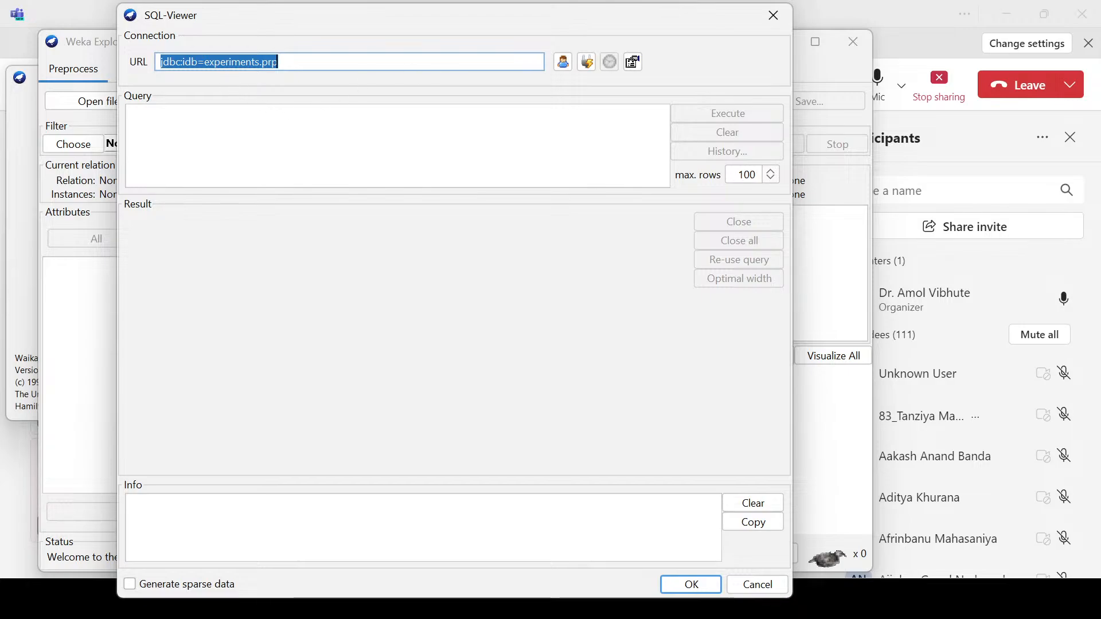
click(132, 113)
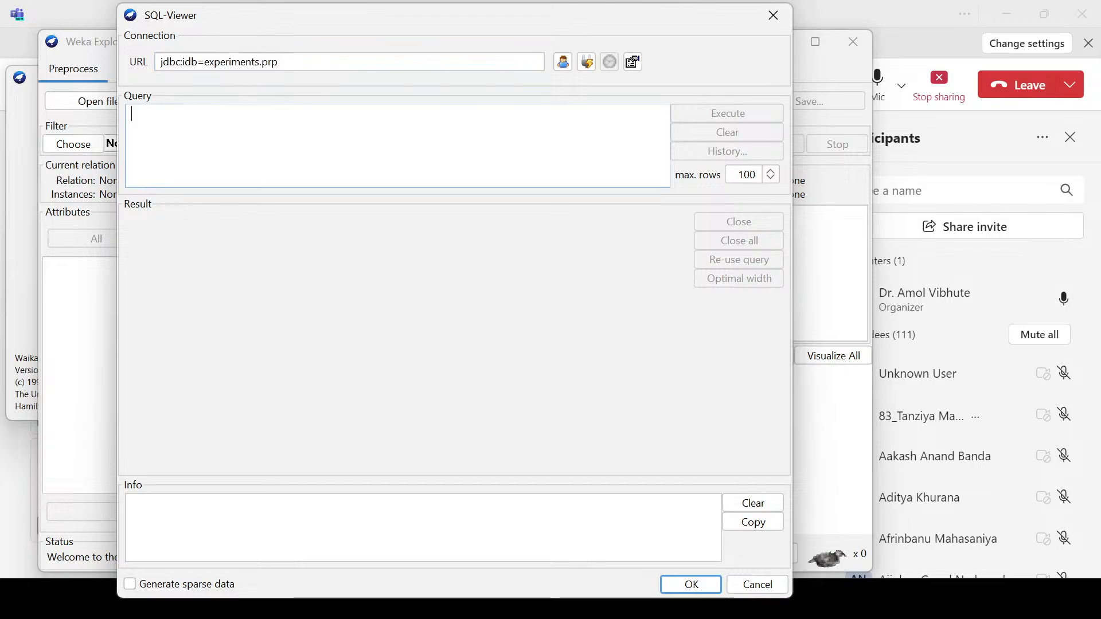
click(762, 590)
Step: View the DataGenerator dialog, enlarging and repositioning it, and close it without generating data
click(467, 103)
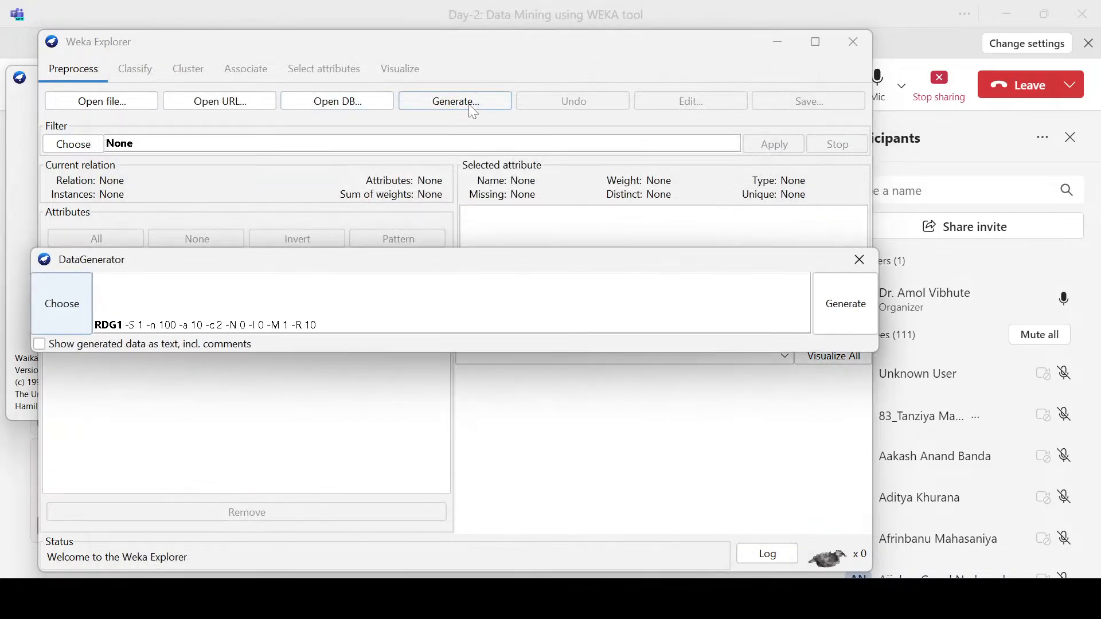
drag(477, 261, 494, 162)
drag(521, 247, 531, 323)
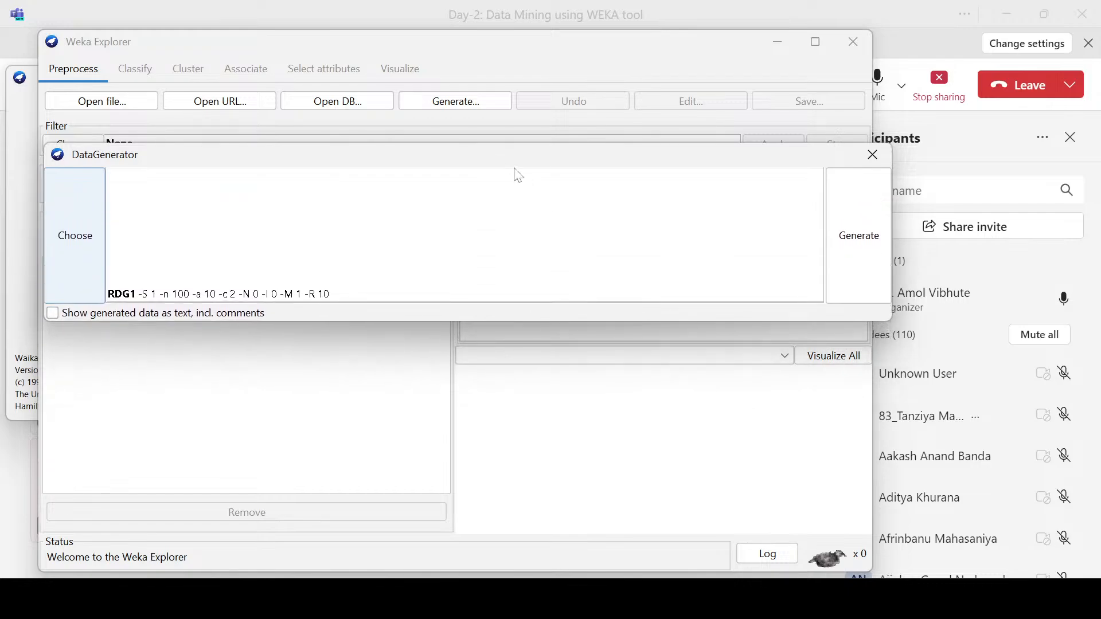
drag(506, 150, 486, 189)
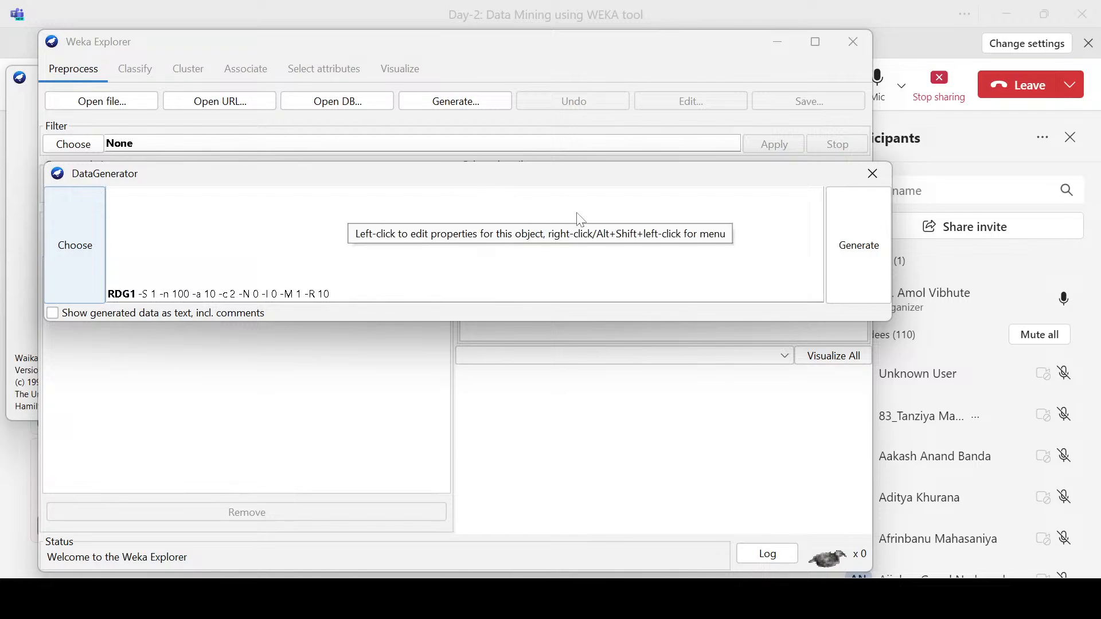
click(864, 182)
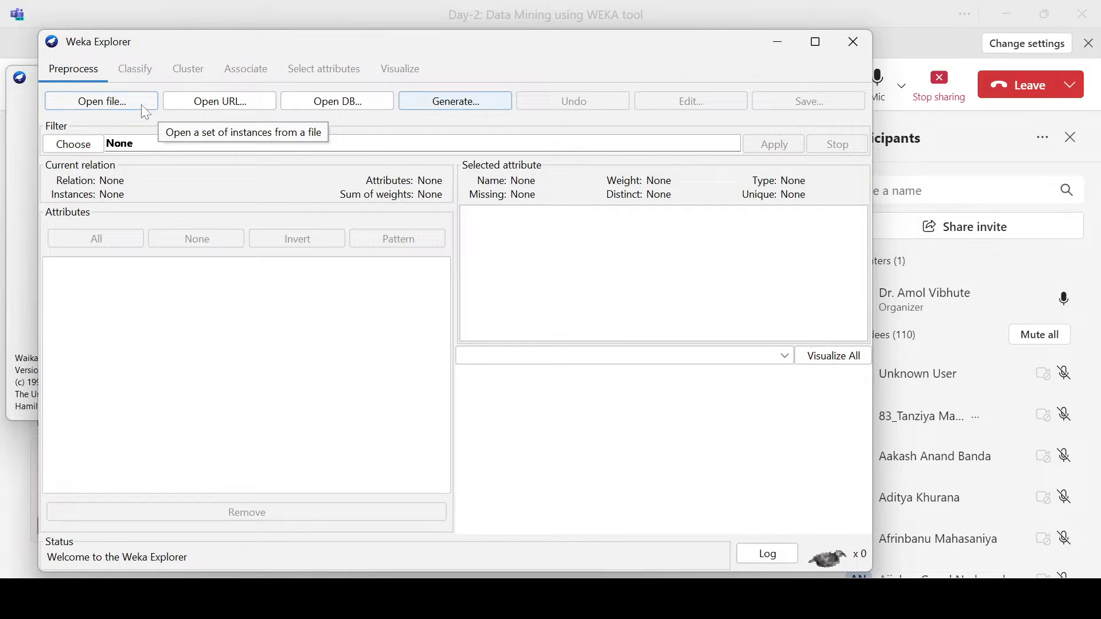
Step: Start opening a data file and browse from Documents up to This PC
click(106, 107)
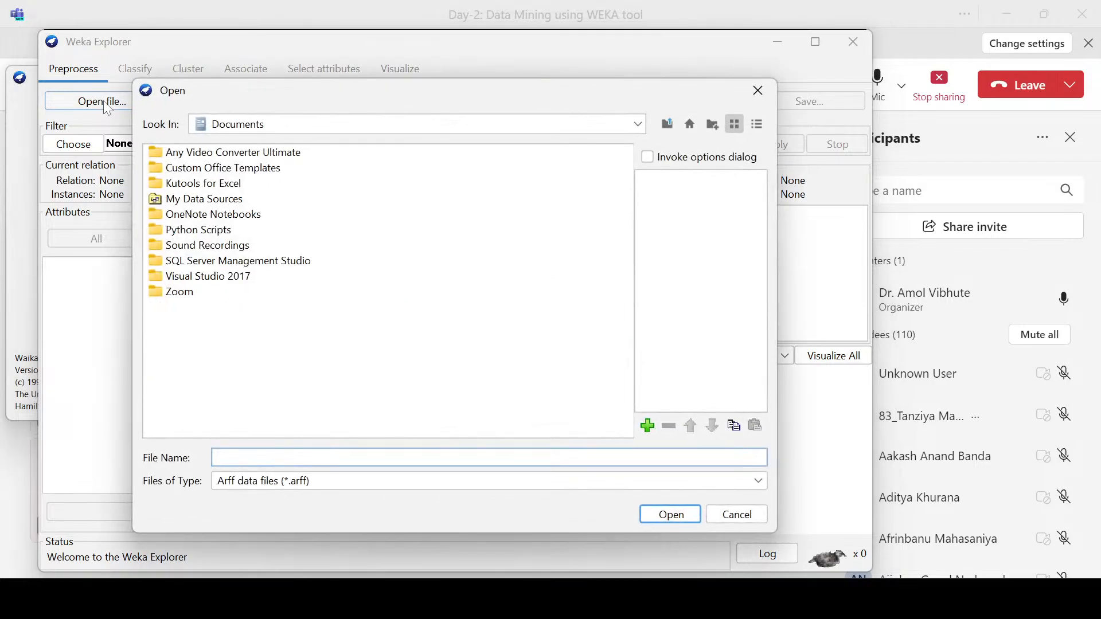
click(667, 131)
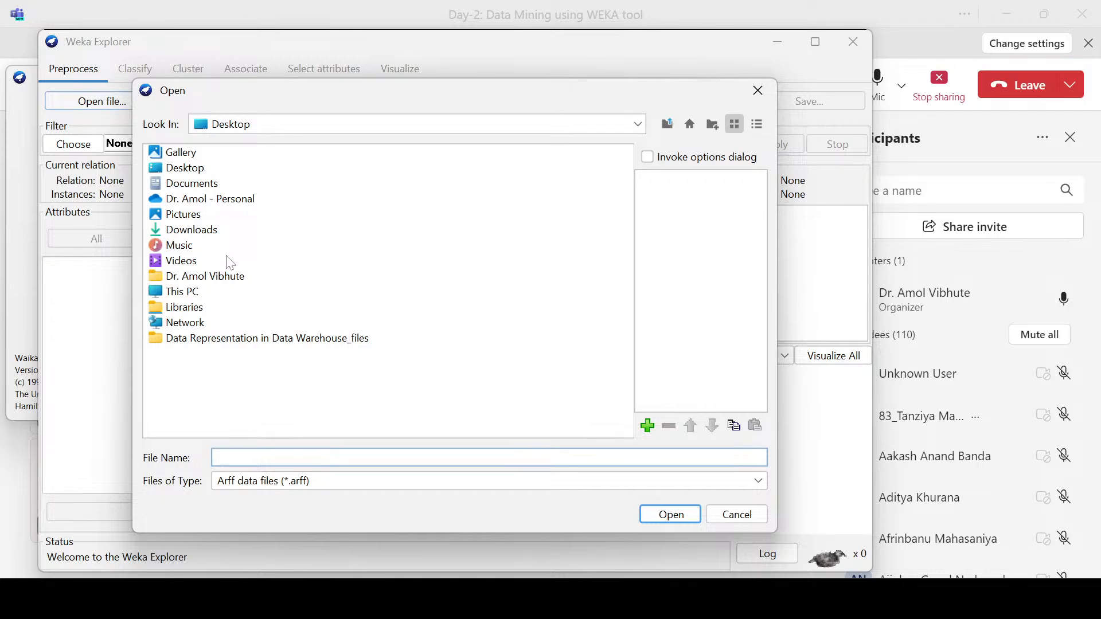
click(181, 293)
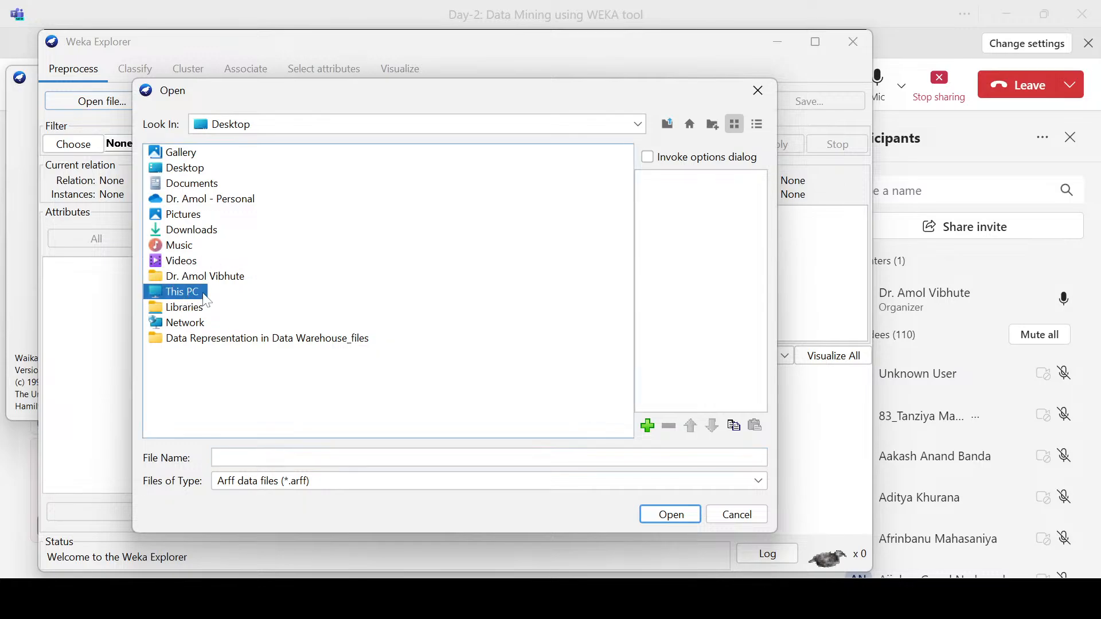
key(Return)
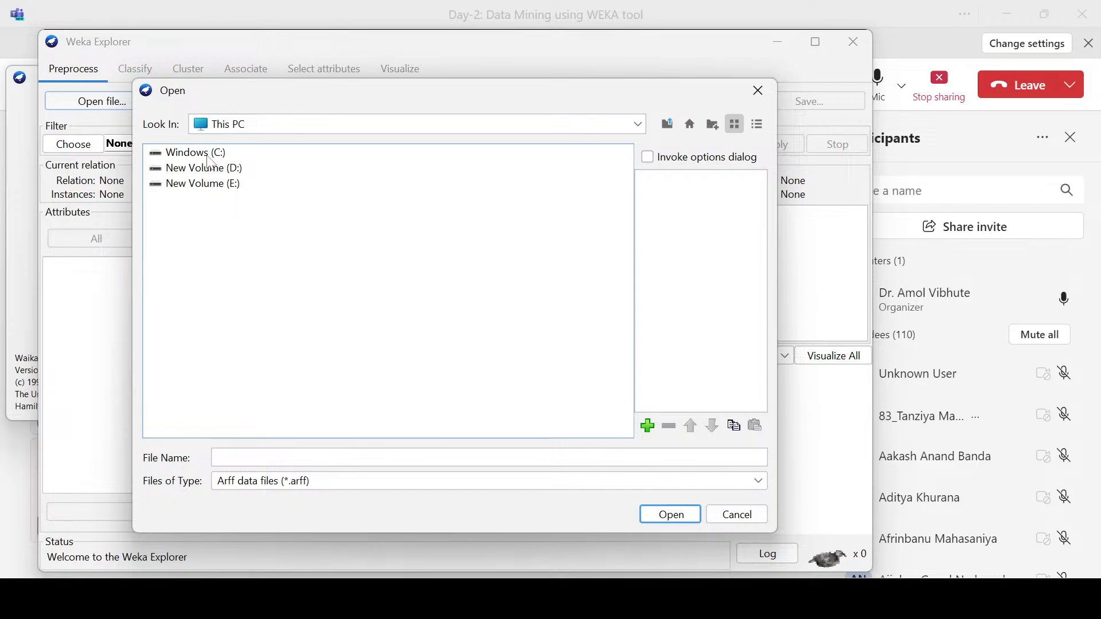
Step: Try to open the Windows (C:) drive as a data file and dismiss the file loader dialogs
click(196, 161)
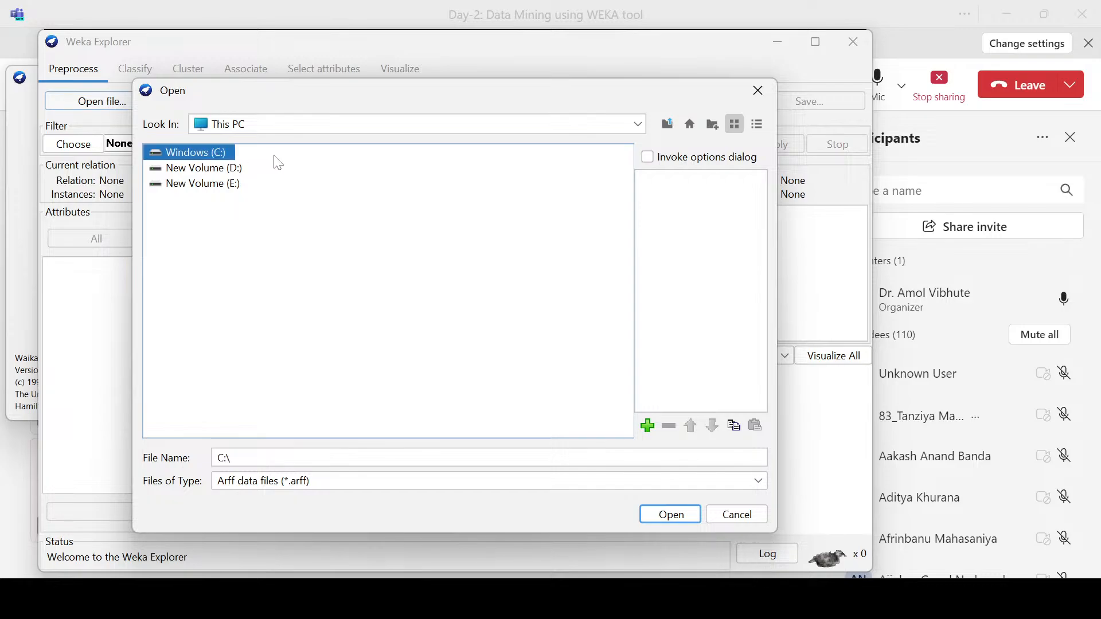
click(672, 515)
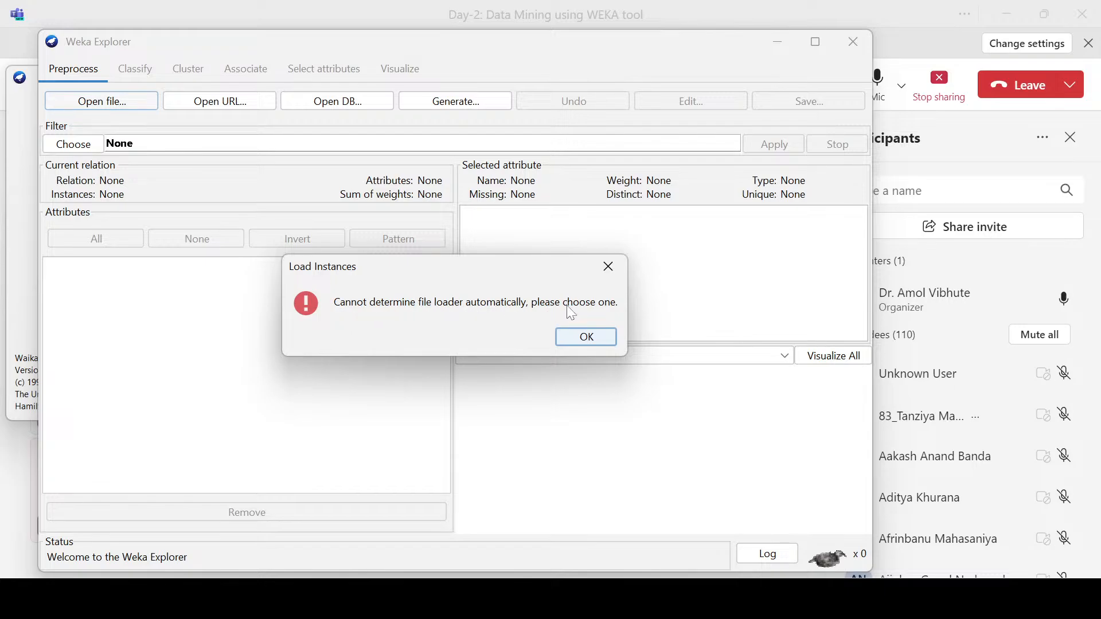
click(582, 340)
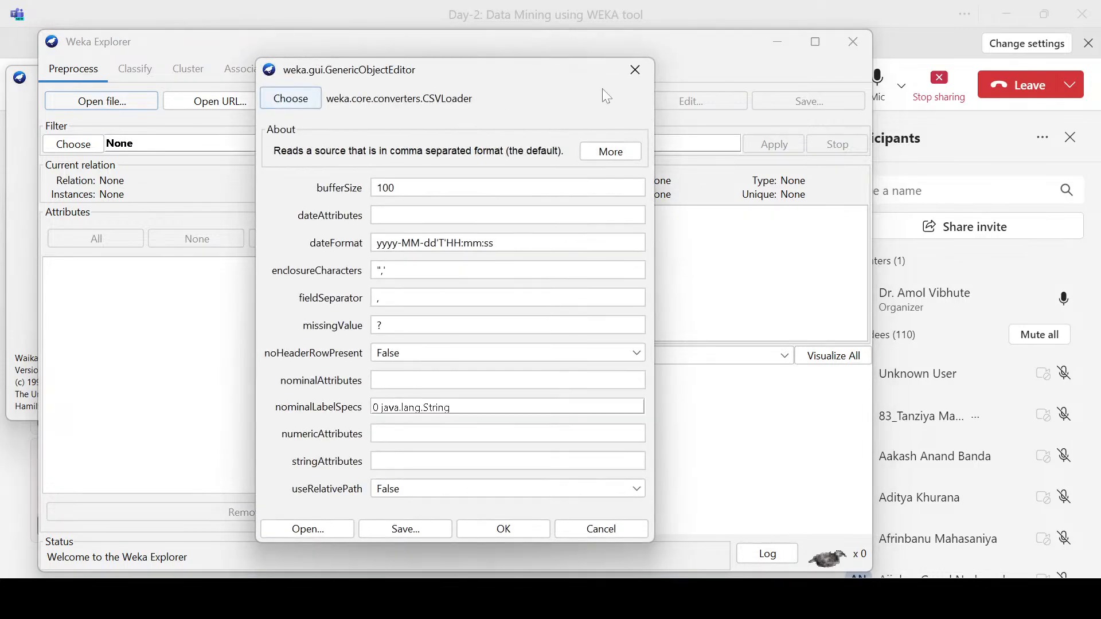
click(635, 70)
Step: Start opening a data file again and browse to the folder C:\Program Files\Weka-3-8-6
click(124, 101)
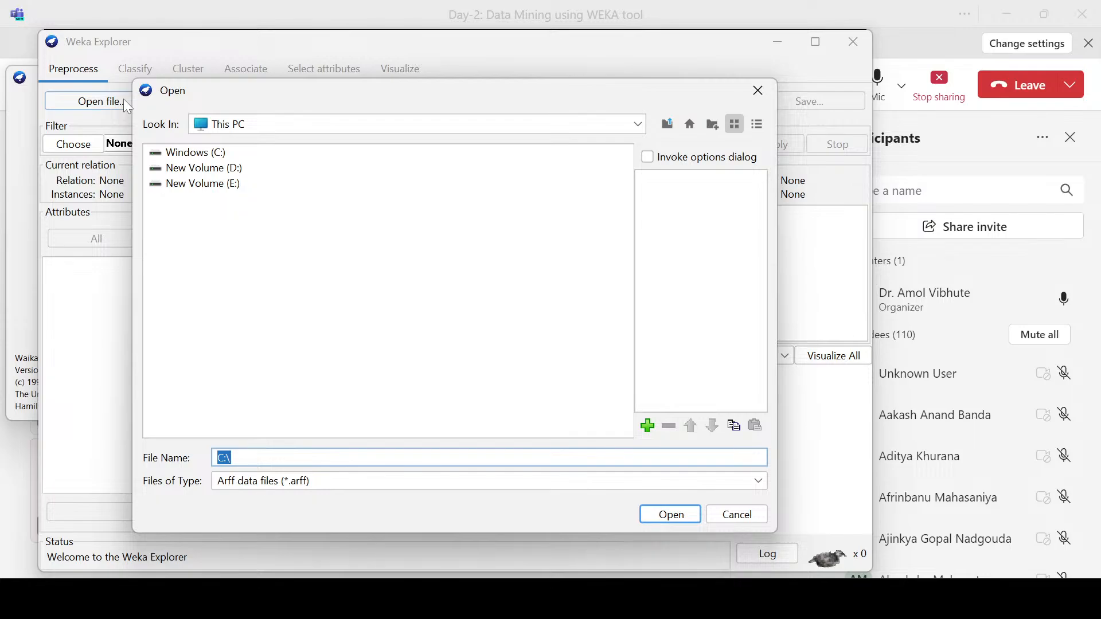
double_click(154, 155)
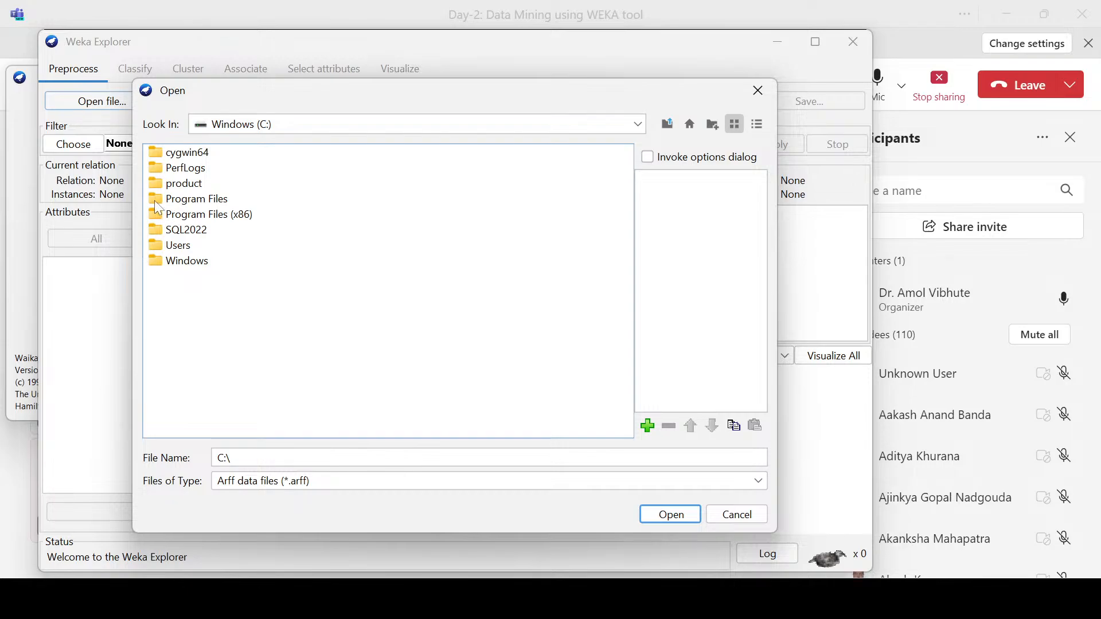
click(154, 198)
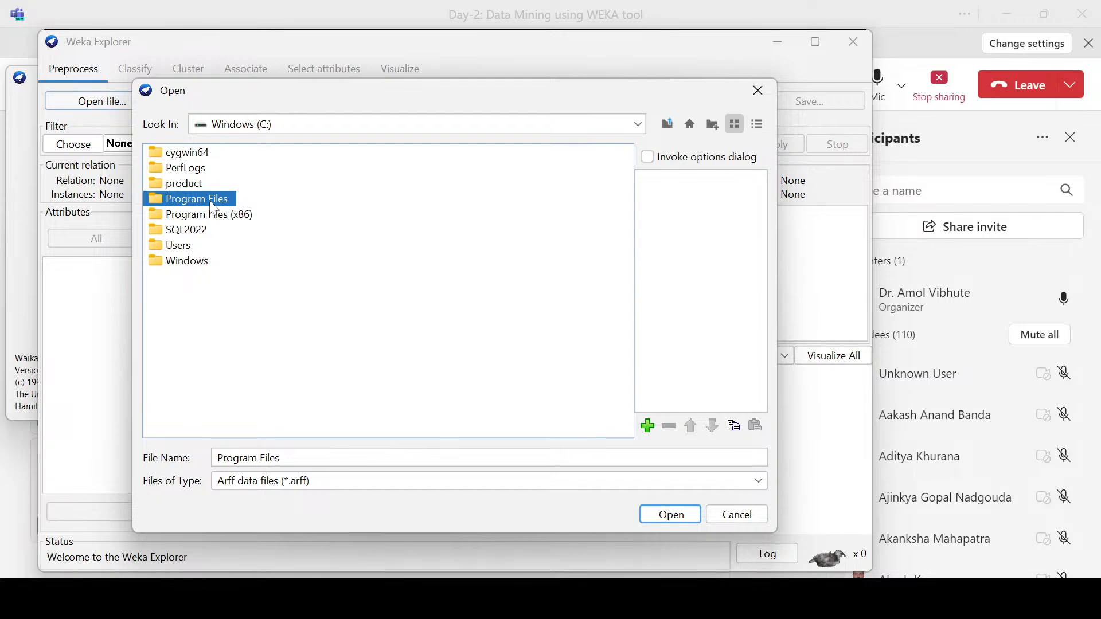
double_click(152, 200)
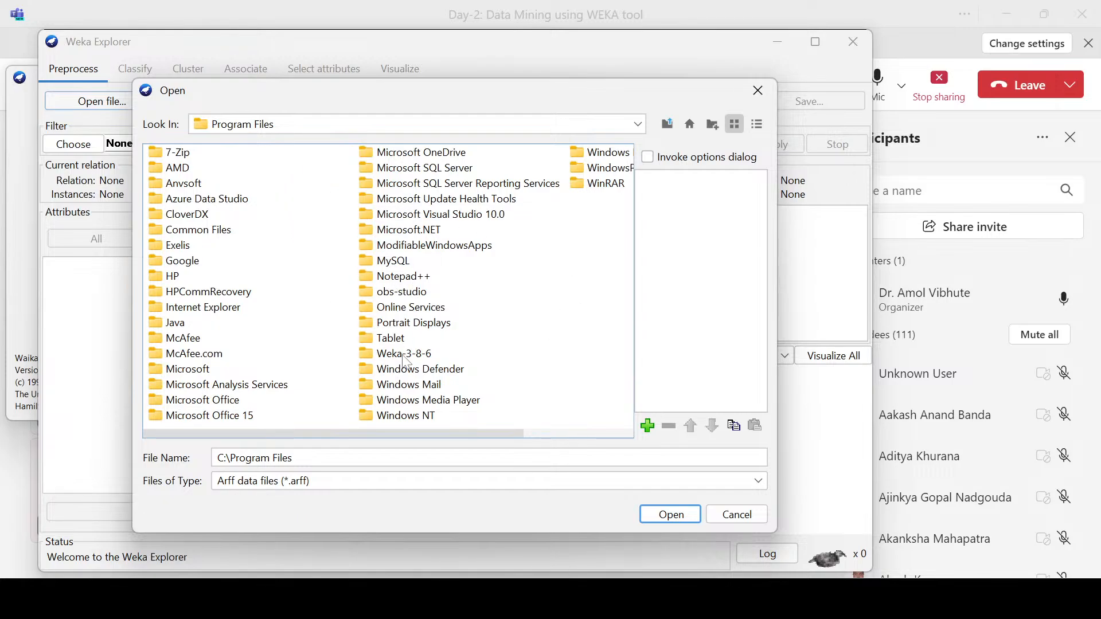
click(382, 354)
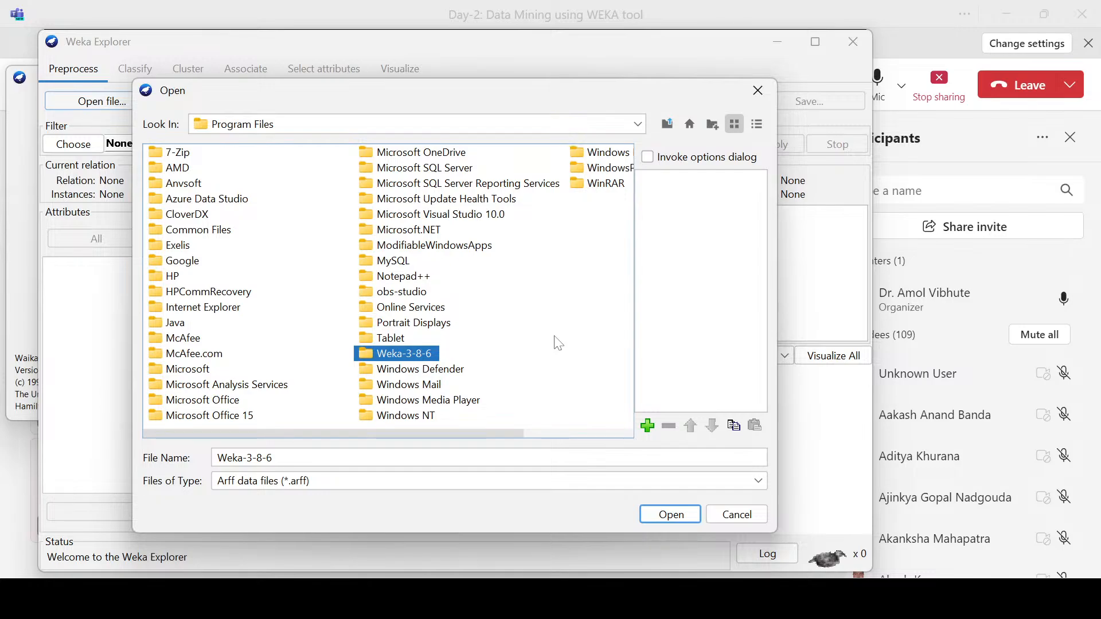
double_click(366, 355)
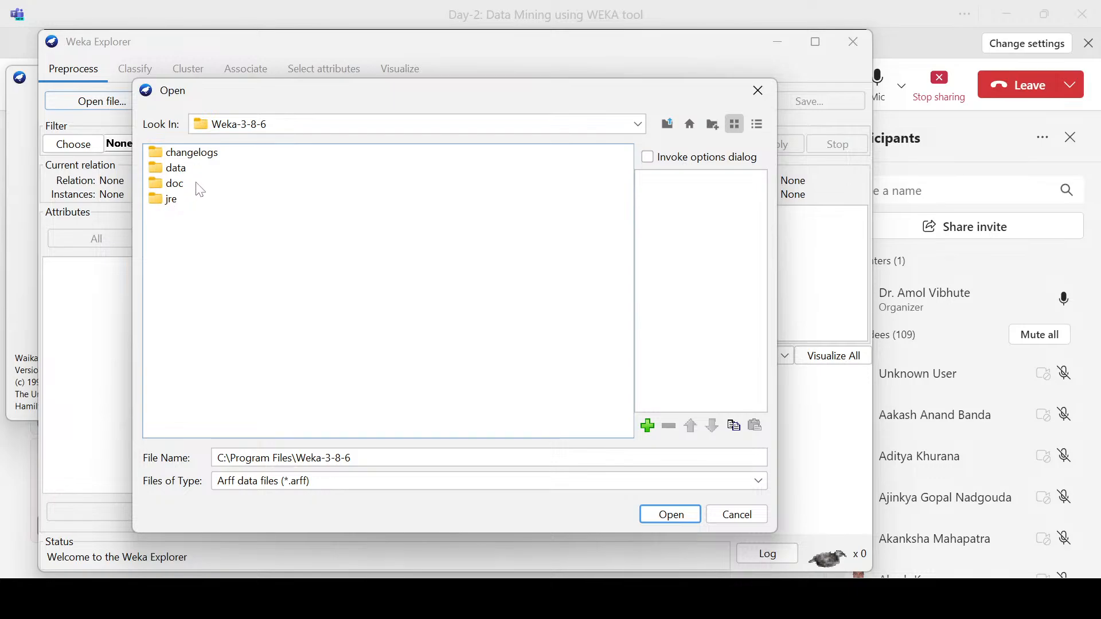
Step: Open the sample dataset weather.nominal.arff from the data folder inside Weka-3-8-6
click(158, 170)
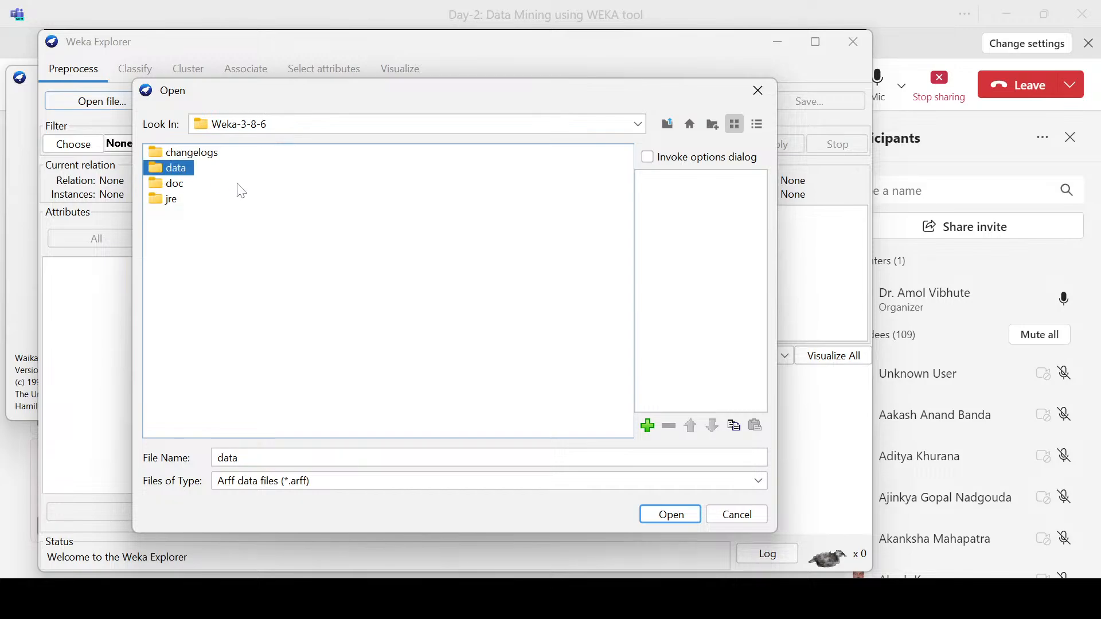
double_click(156, 169)
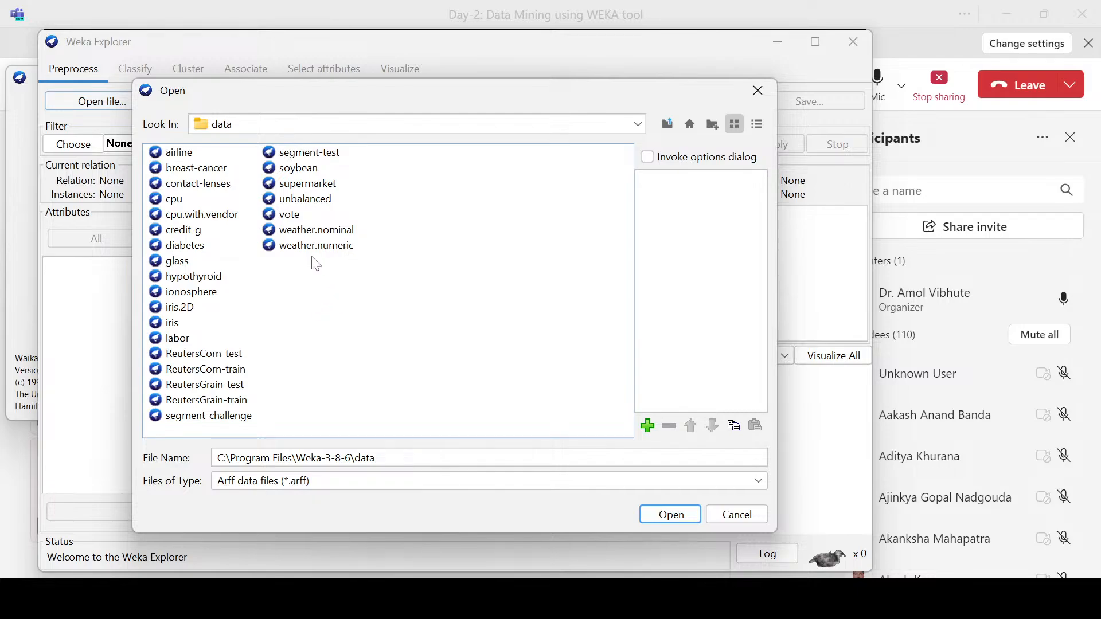
click(298, 246)
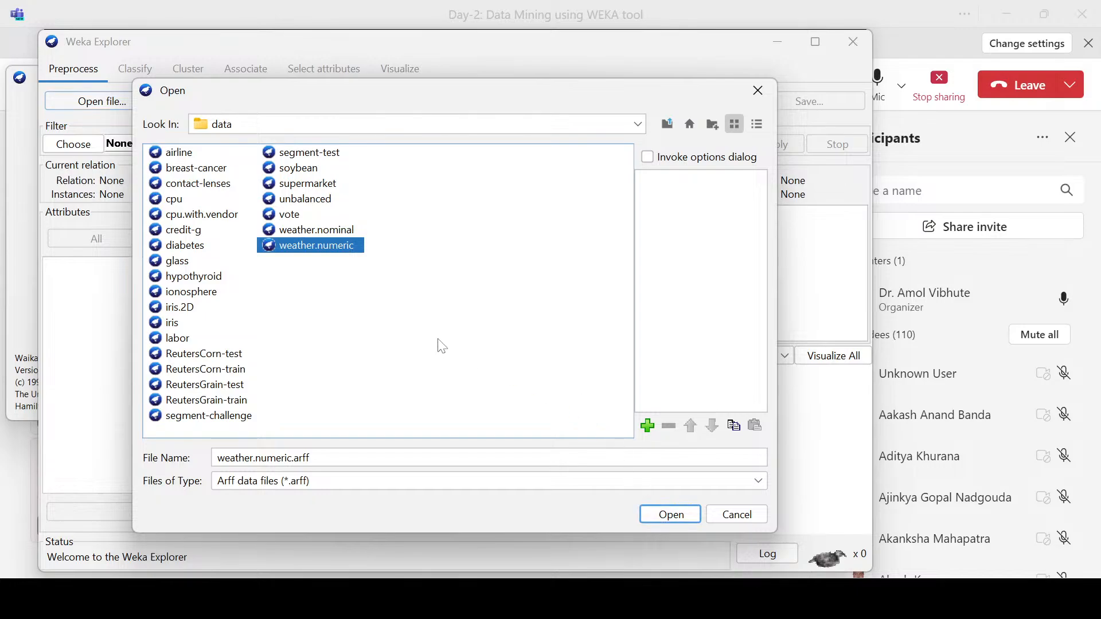
click(328, 232)
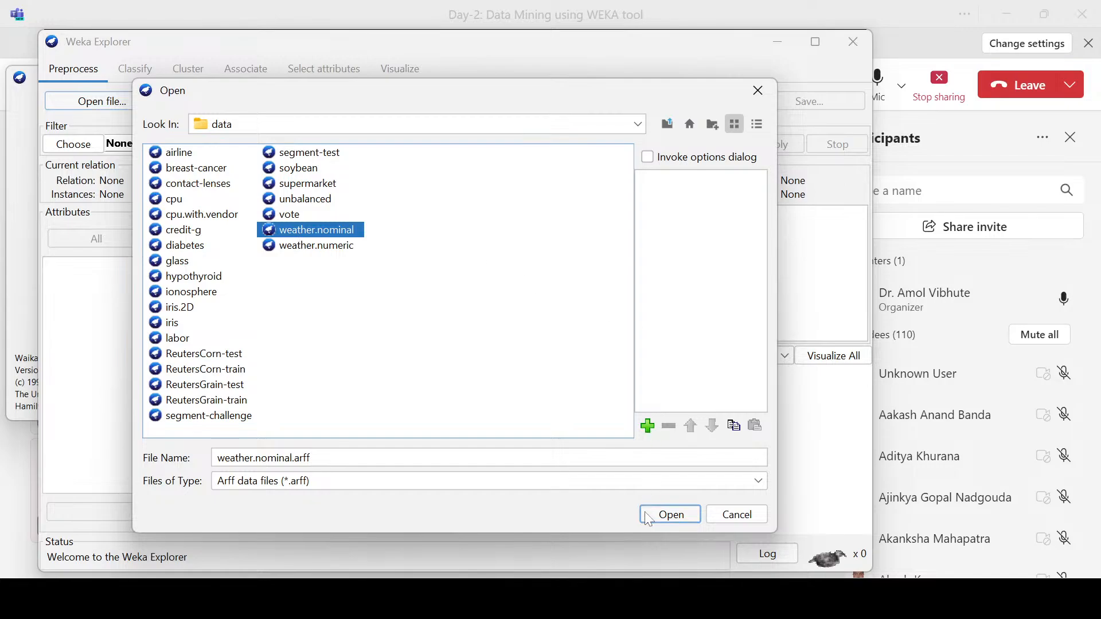
click(669, 514)
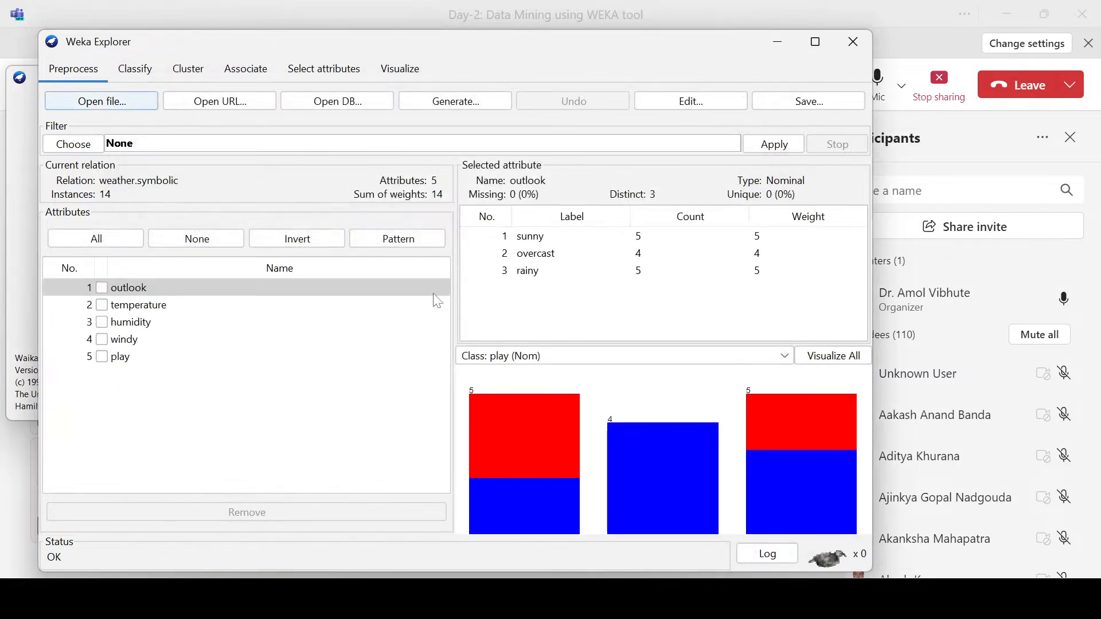
Step: Reposition the Explorer window, look over the Classify options and return to the Preprocess view
drag(439, 51, 456, 44)
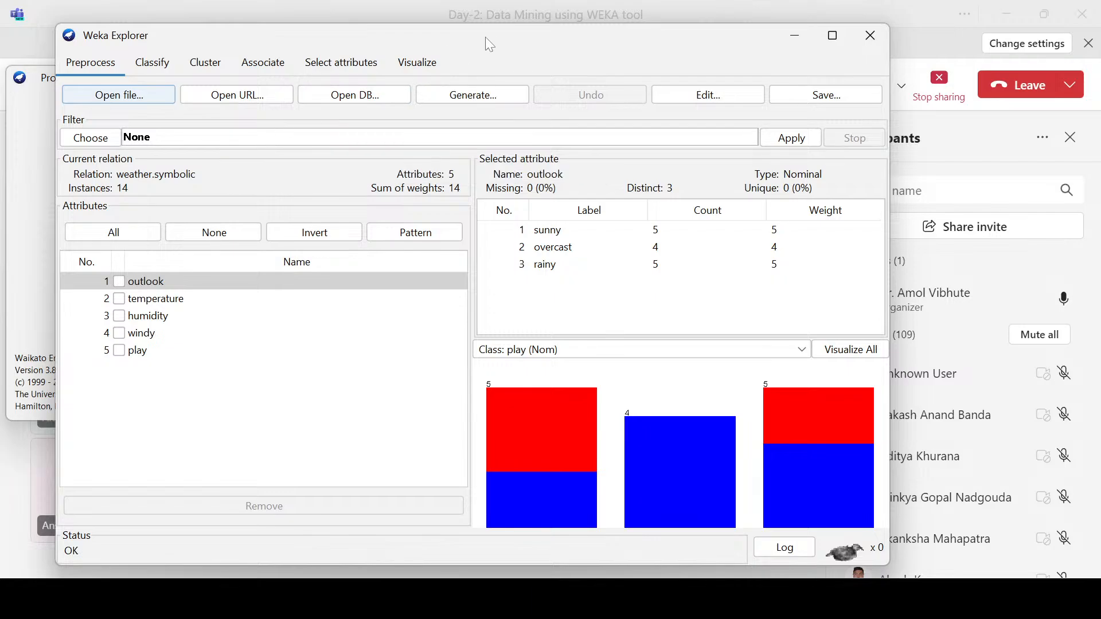
drag(485, 37, 500, 40)
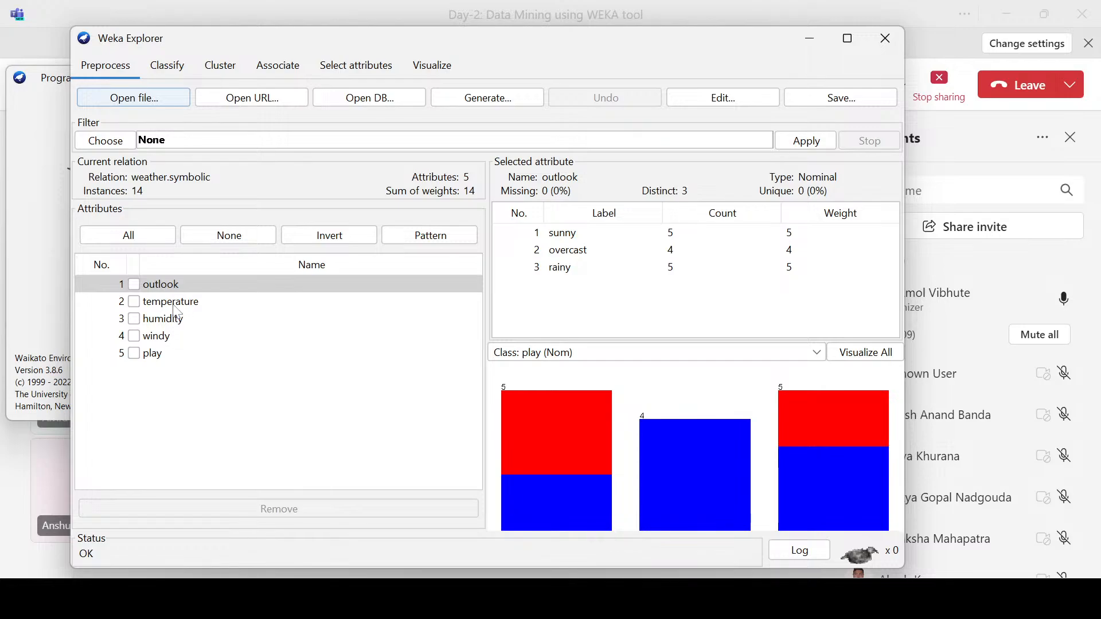
click(164, 68)
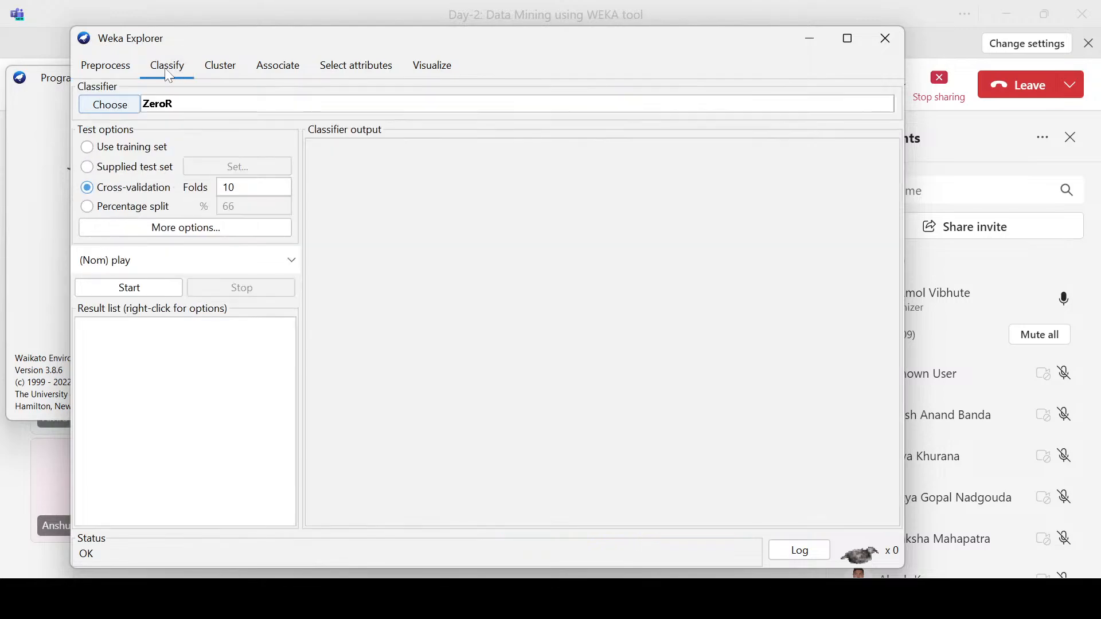
click(101, 66)
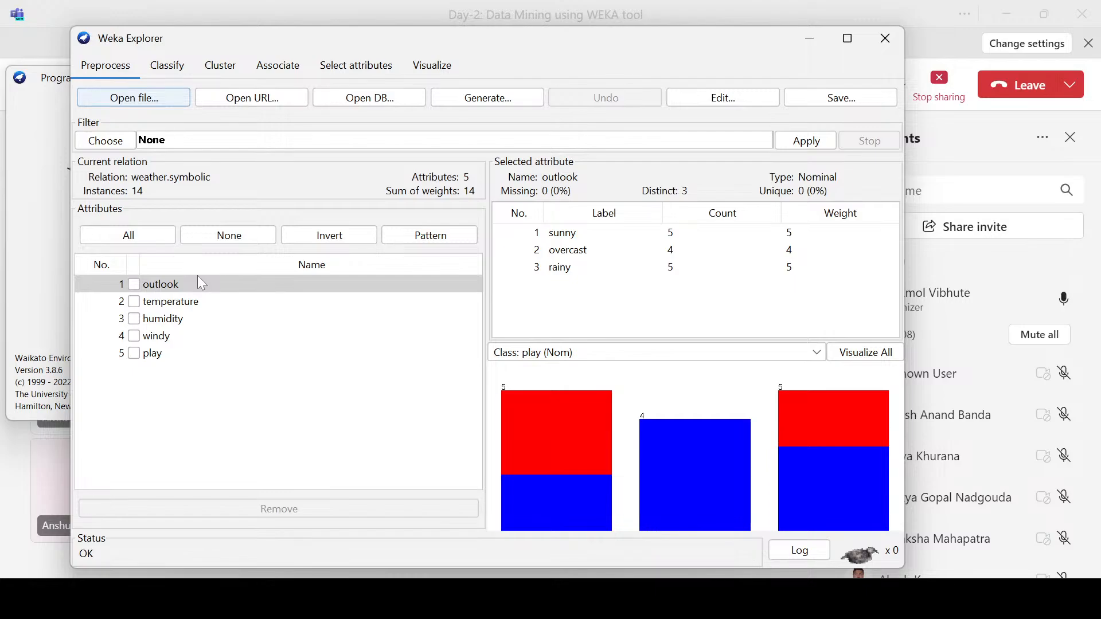
Step: Examine the type, label counts and class distribution of the temperature, humidity, windy and play attributes in the nominal weather data
click(175, 303)
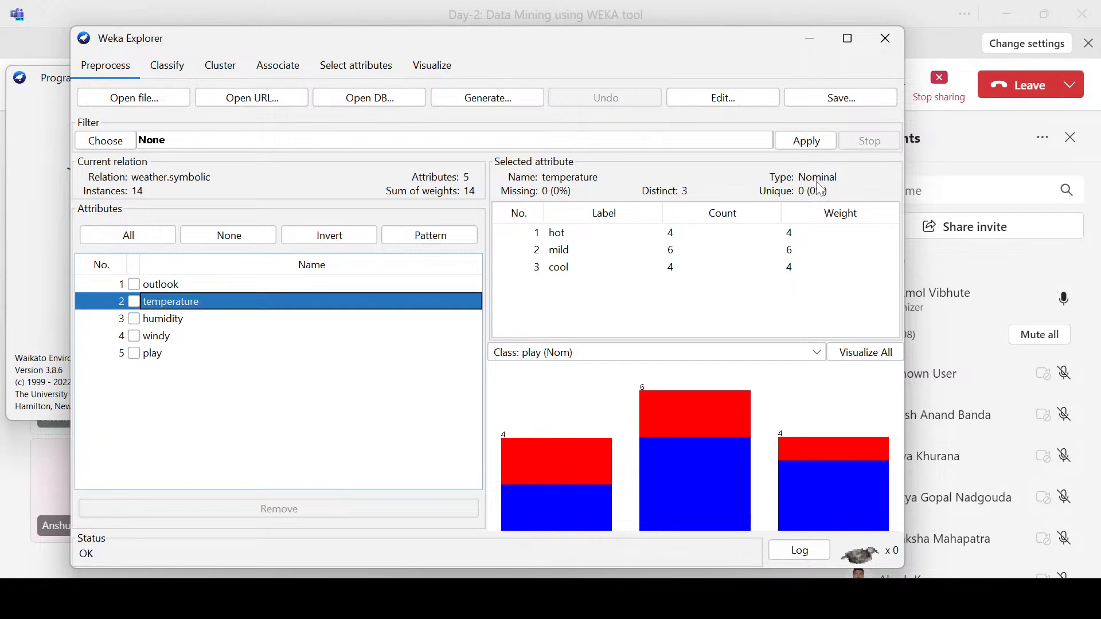
click(180, 321)
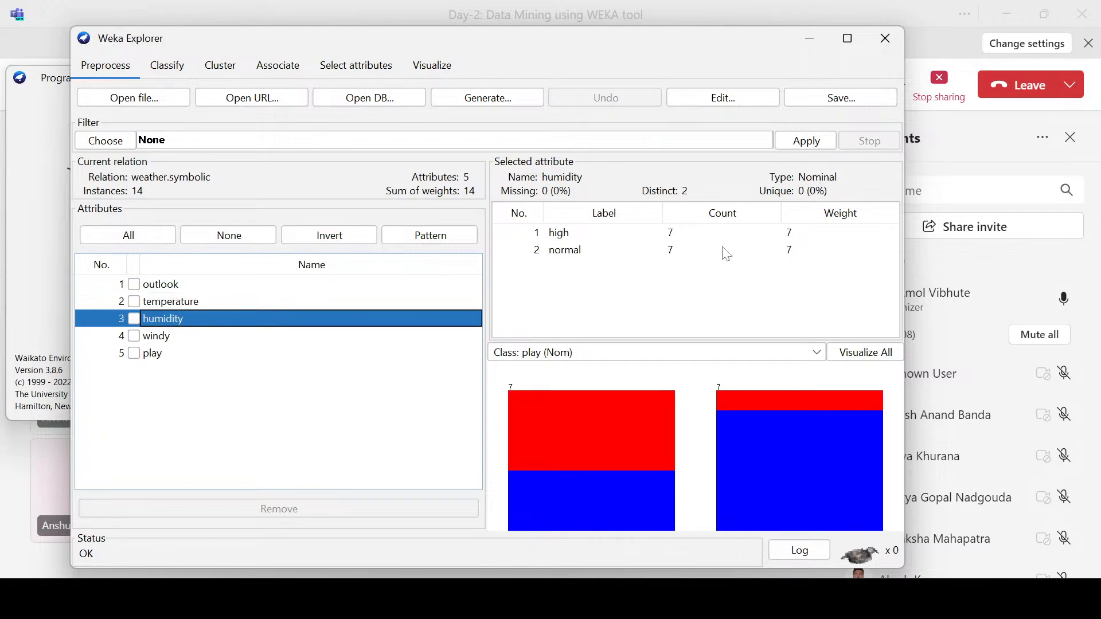
click(159, 342)
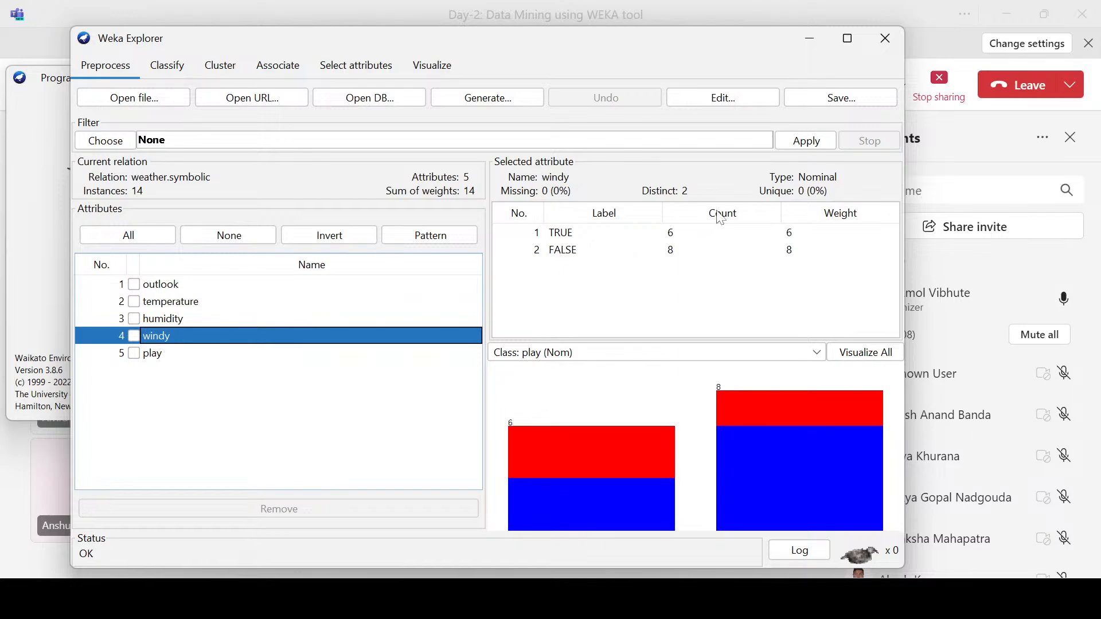
click(159, 354)
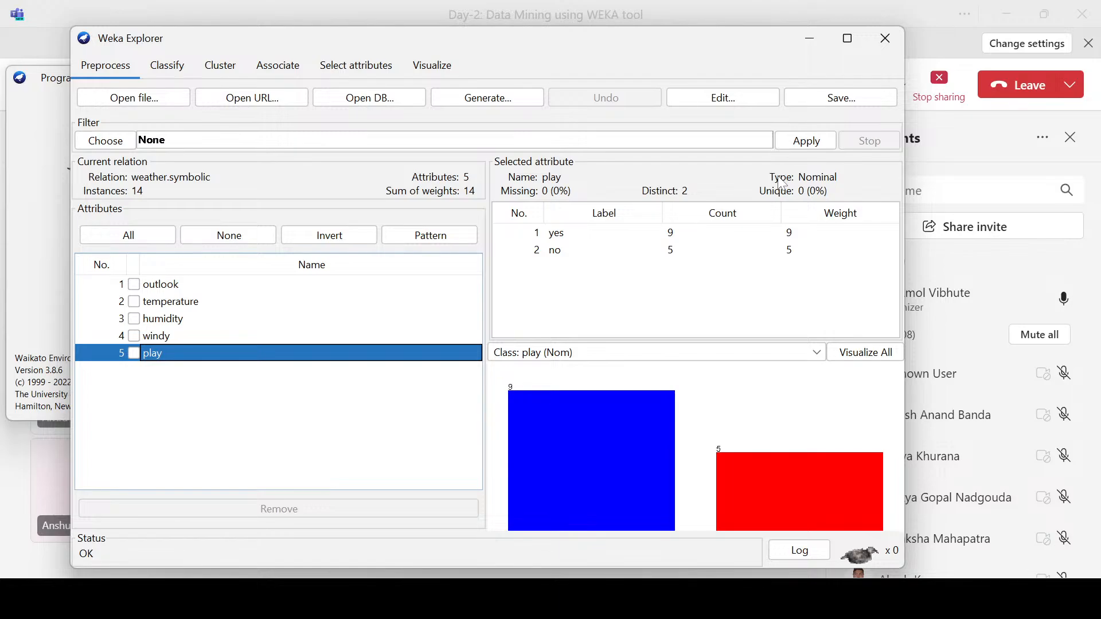
Step: Load weather.numeric.arff from the data folder in place of the current dataset
click(126, 100)
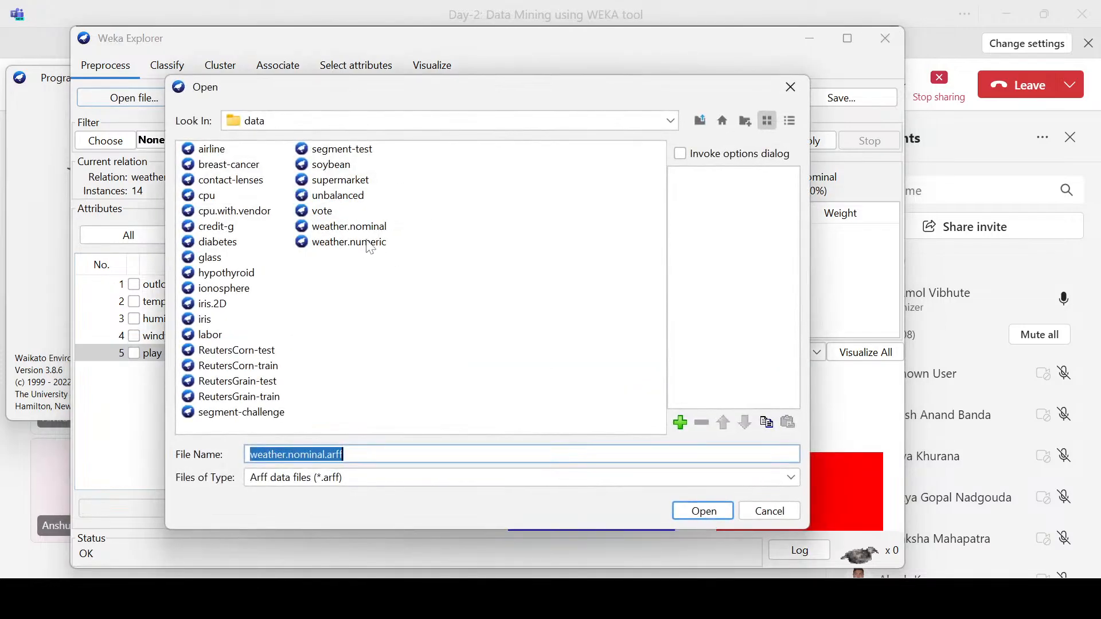
click(367, 243)
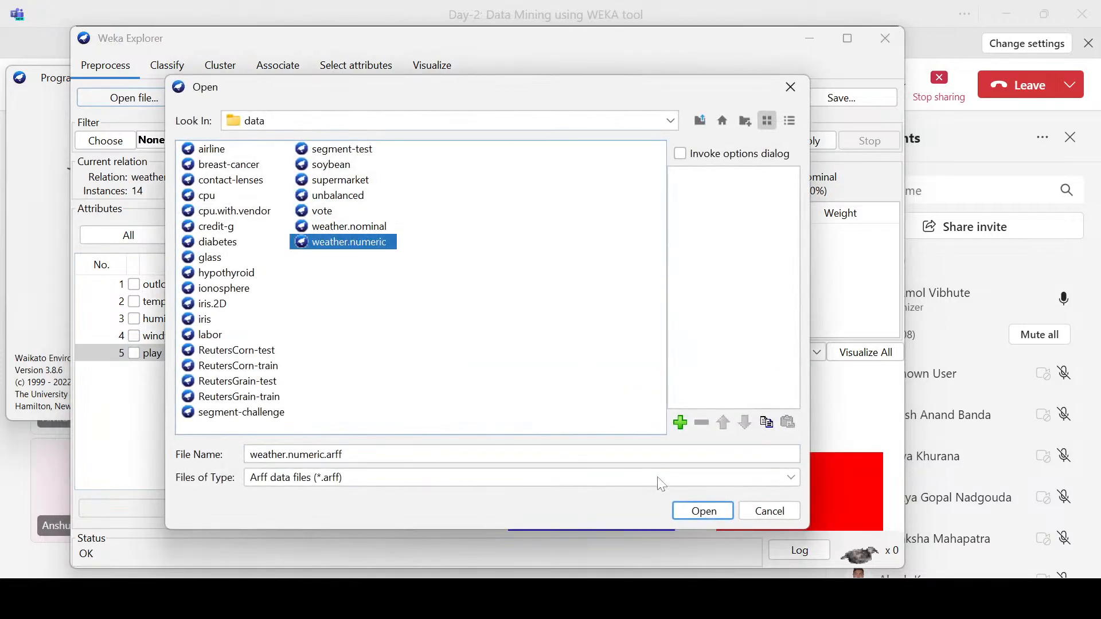
click(703, 511)
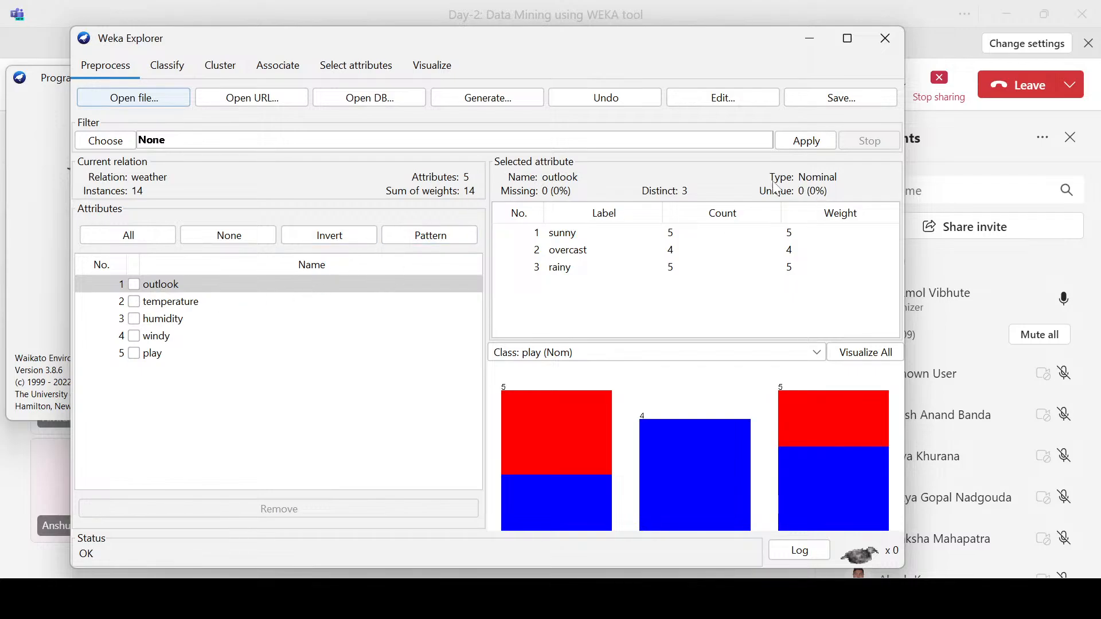
Step: Examine the outlook attribute's sunny, overcast and rainy labels with their counts and weights
click(195, 286)
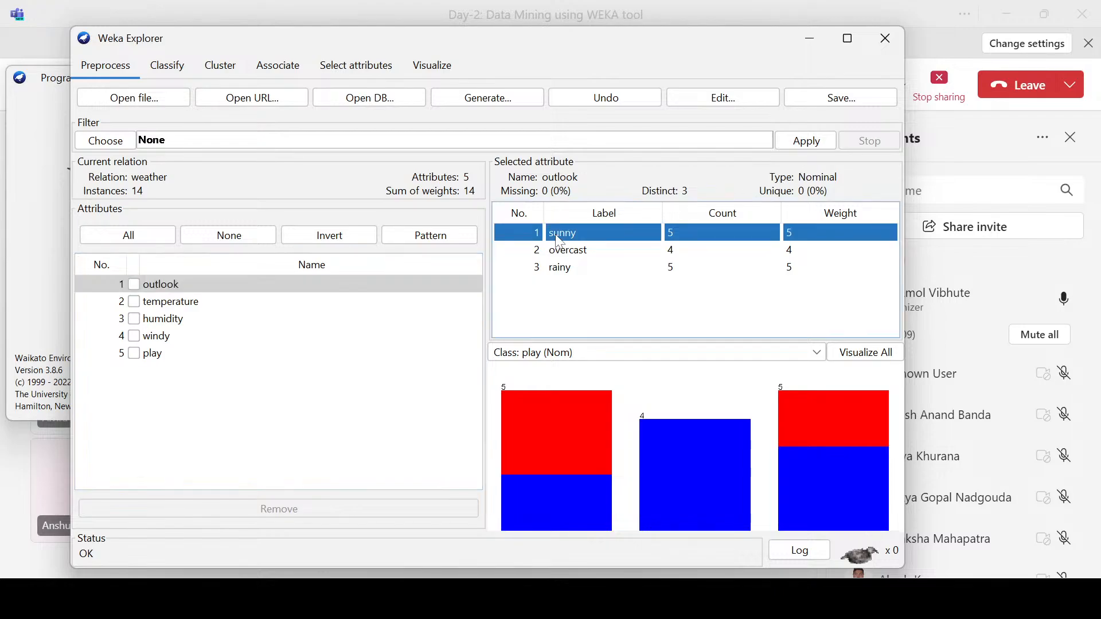
click(557, 236)
click(564, 253)
click(563, 270)
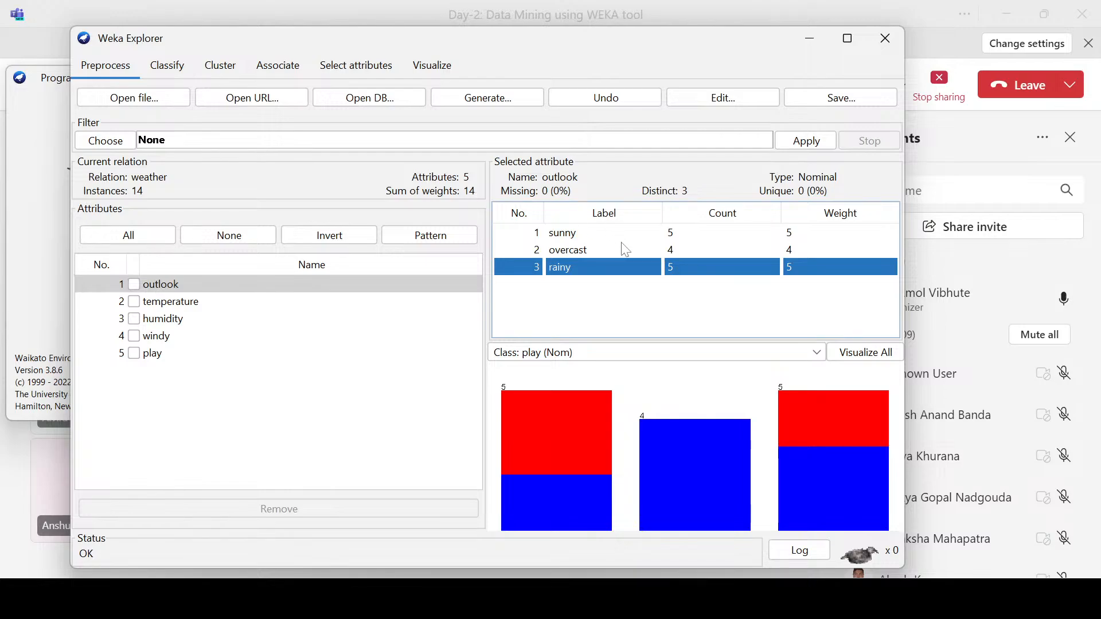
click(570, 236)
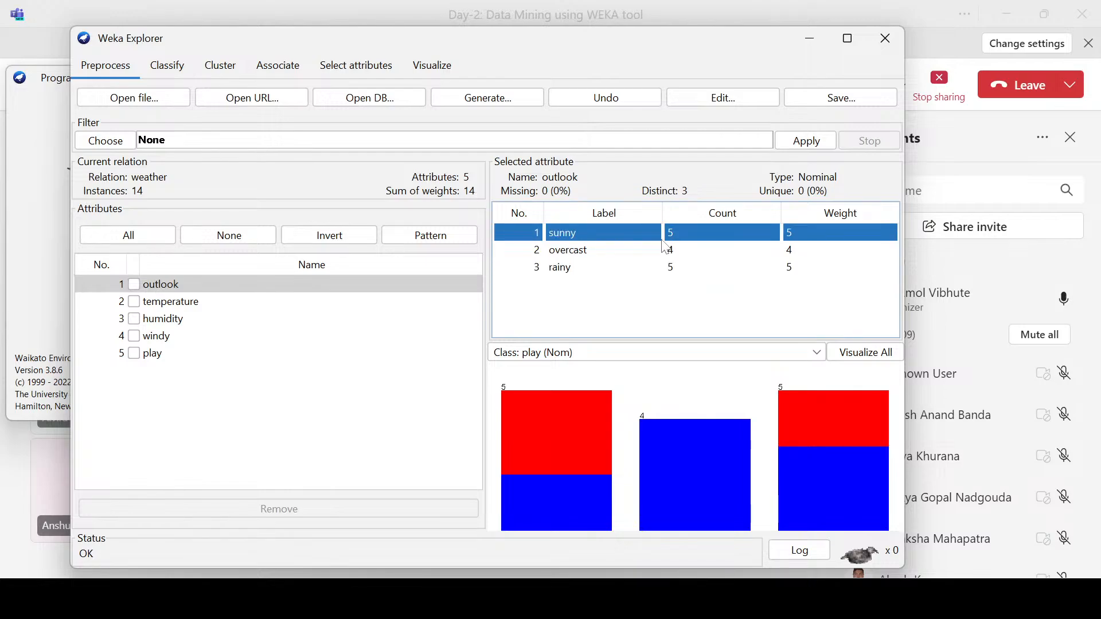
click(566, 252)
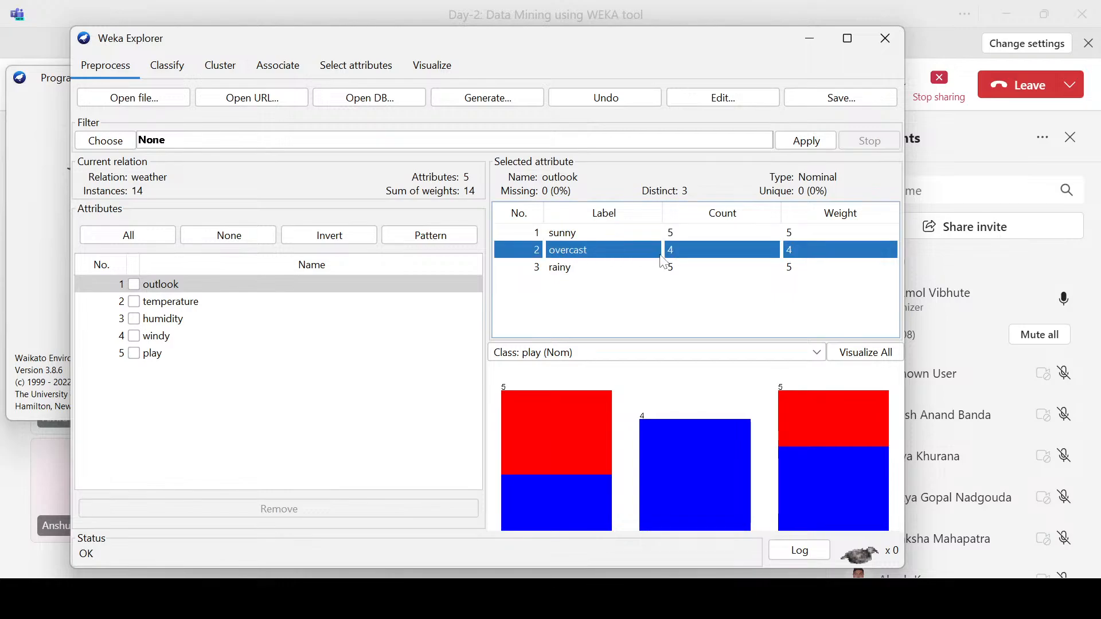
click(563, 272)
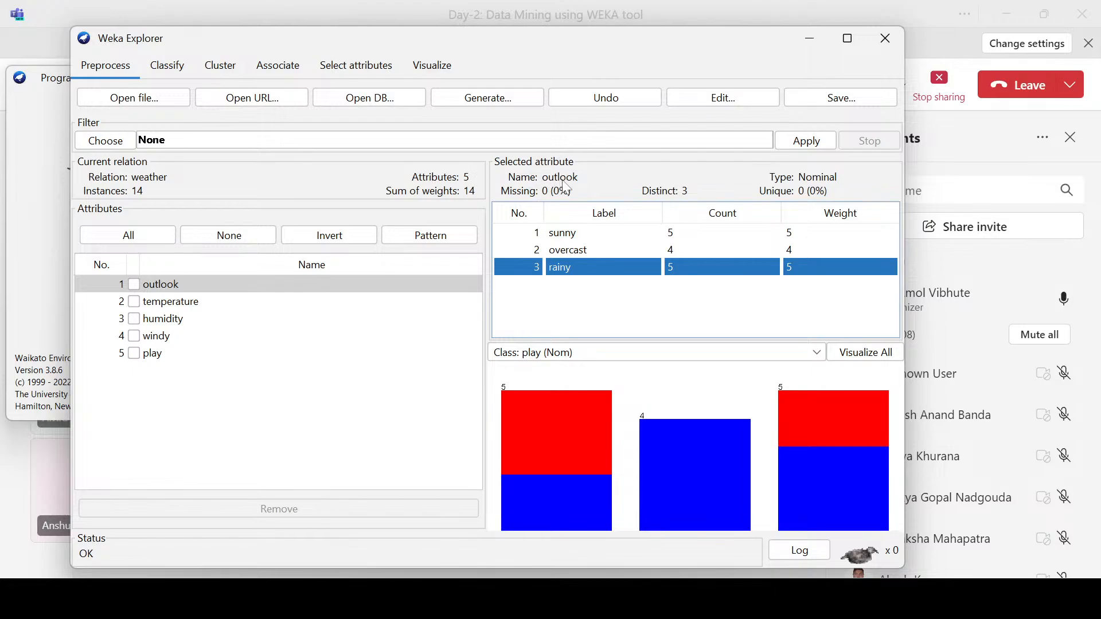
Step: Examine the temperature attribute's summary statistics and histogram, moving the Explorer window as needed
click(171, 309)
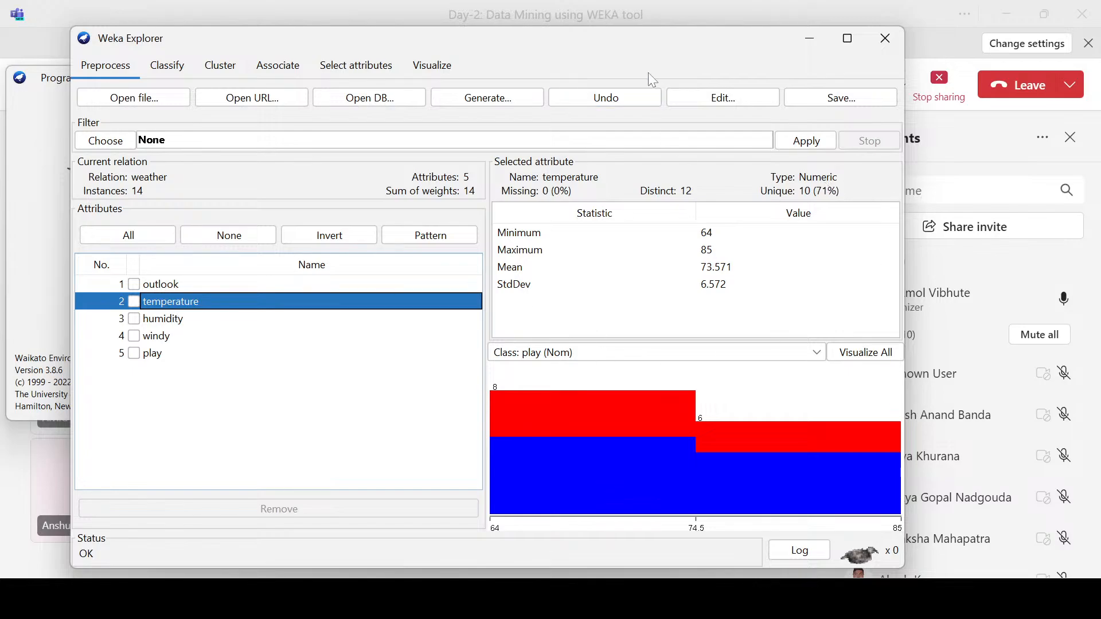
drag(641, 34, 619, 36)
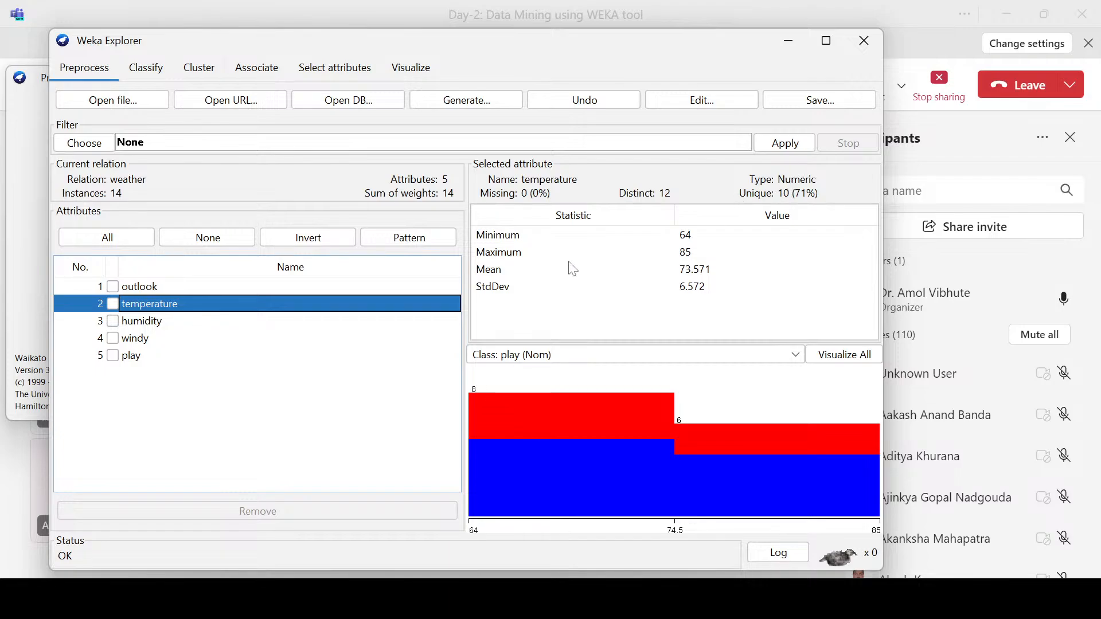
click(531, 239)
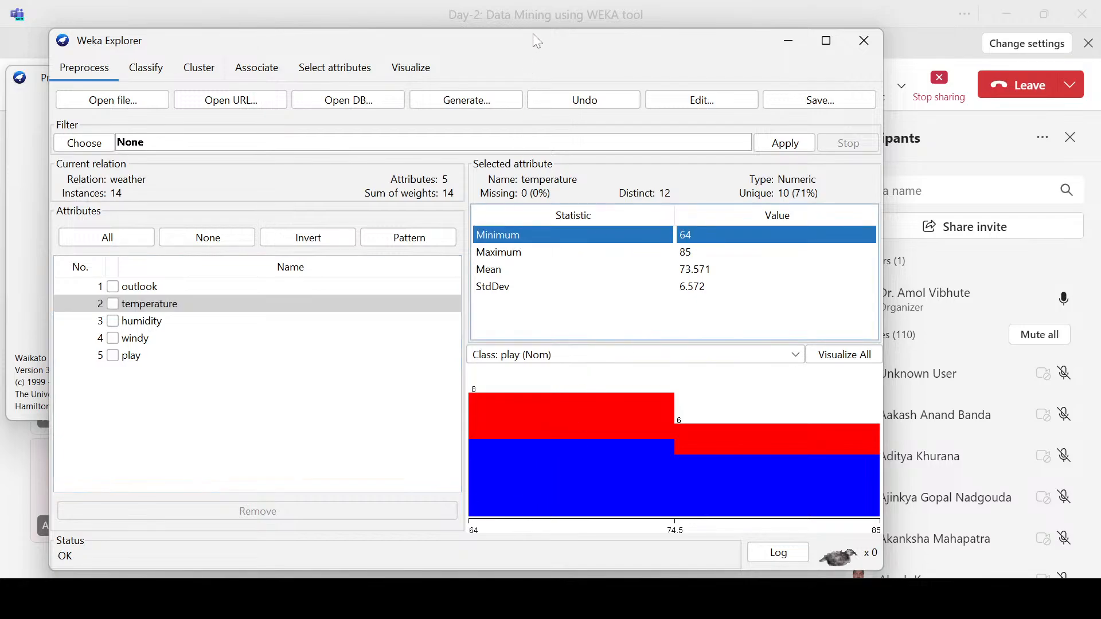
drag(545, 42, 545, 32)
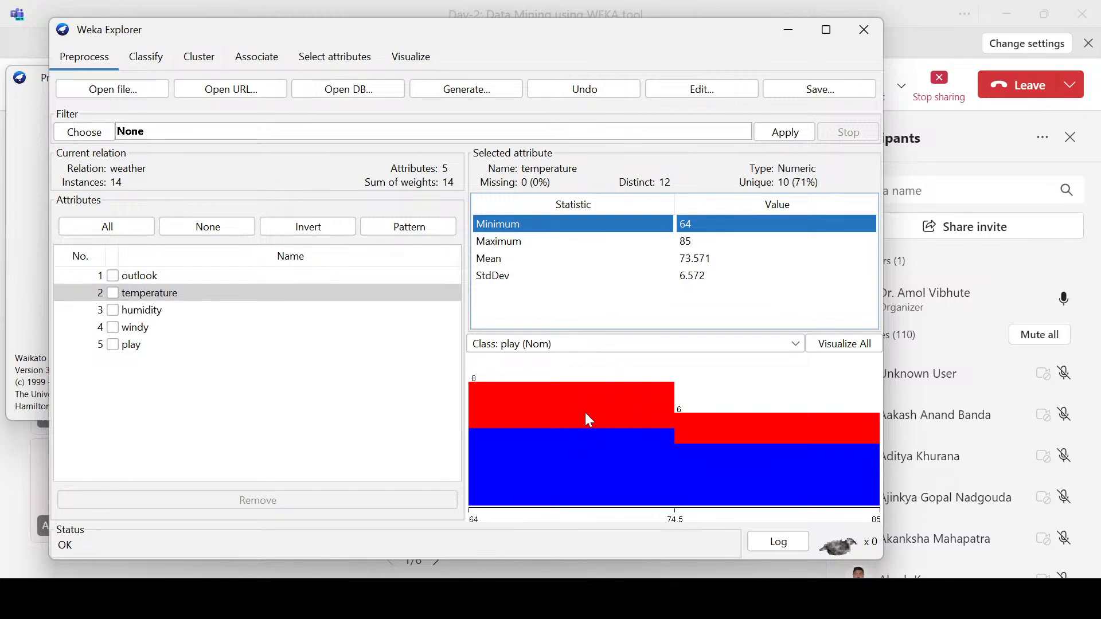
mouse_move(585, 413)
Step: Compare the statistics and class distributions of outlook, humidity, temperature, windy and play in the numeric weather data
click(155, 278)
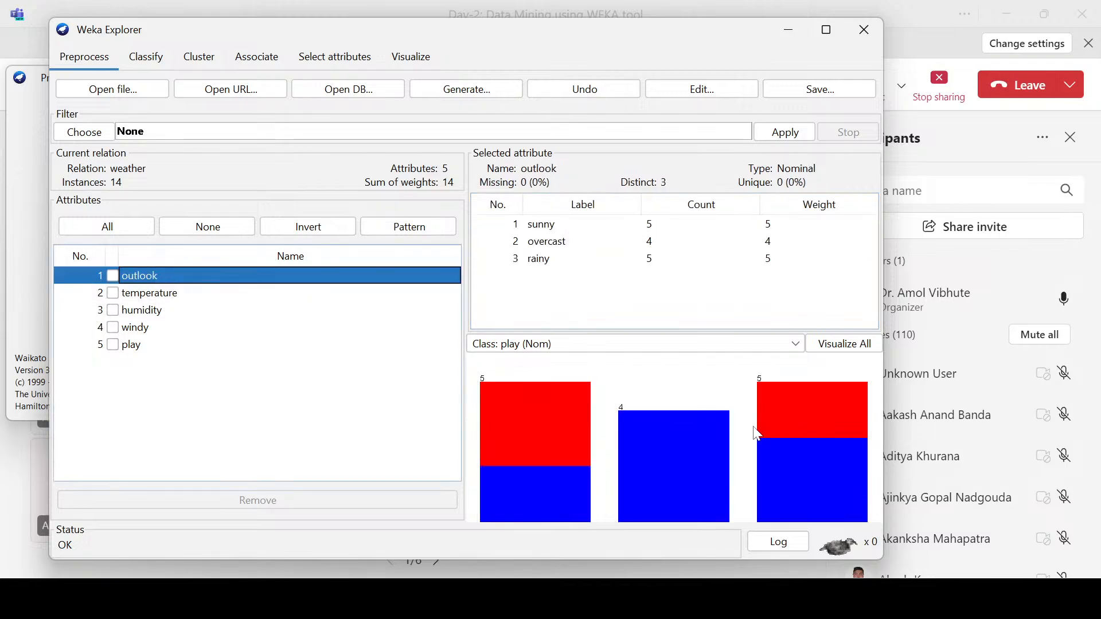
click(139, 314)
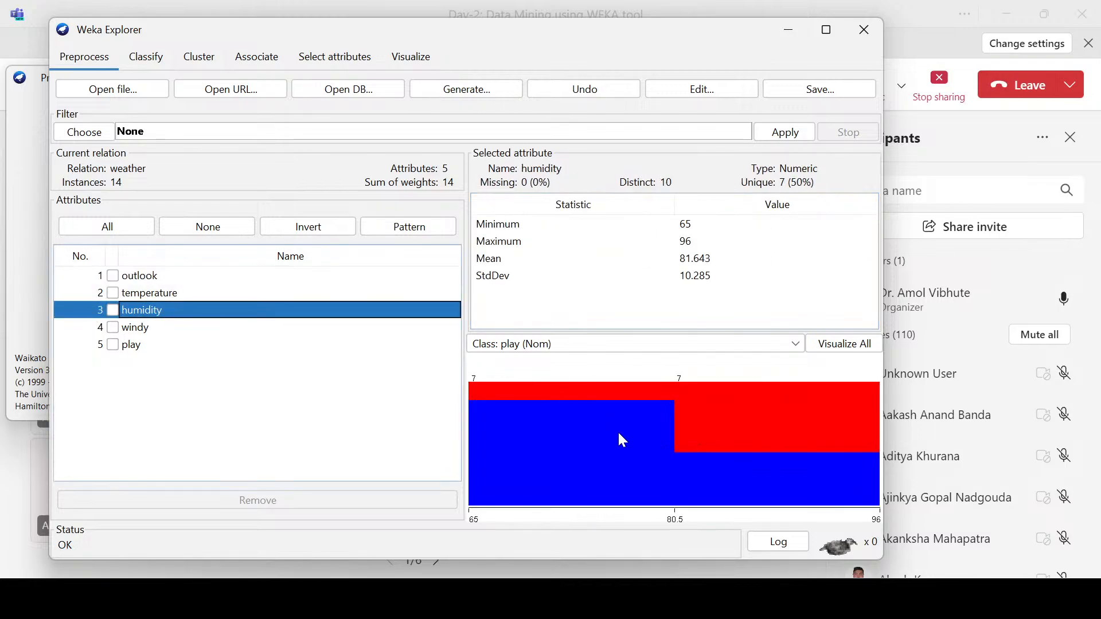
click(158, 297)
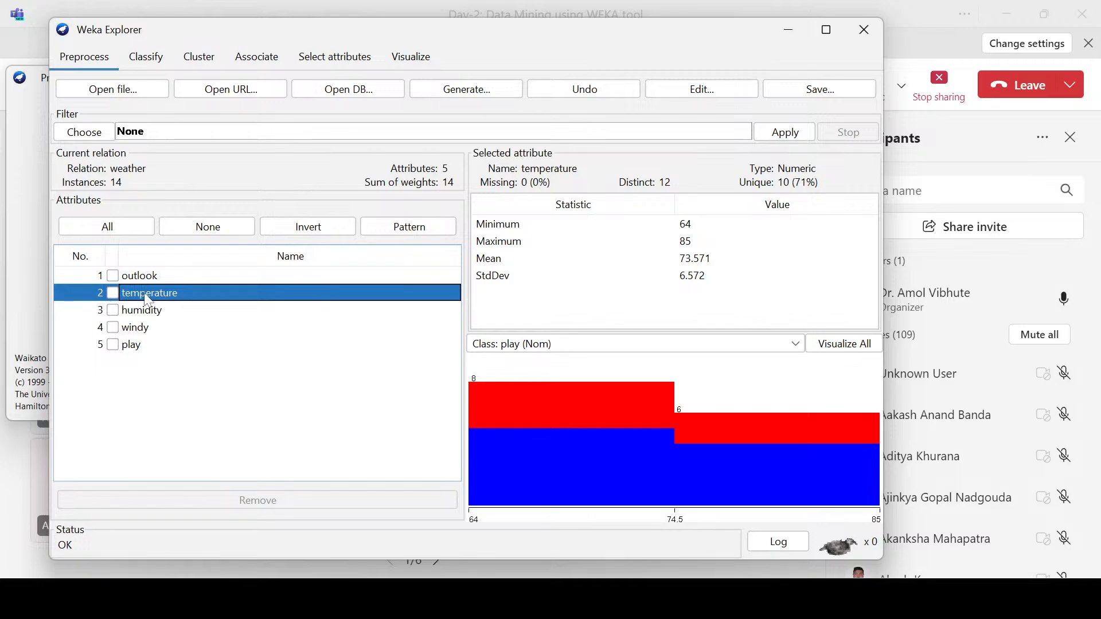
click(152, 314)
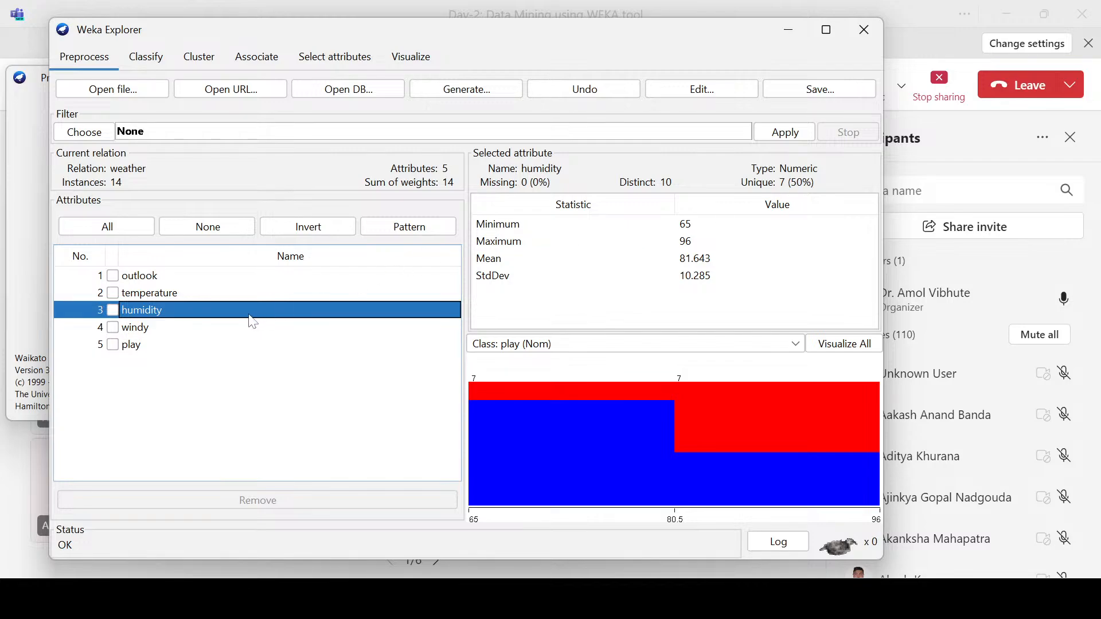
click(133, 335)
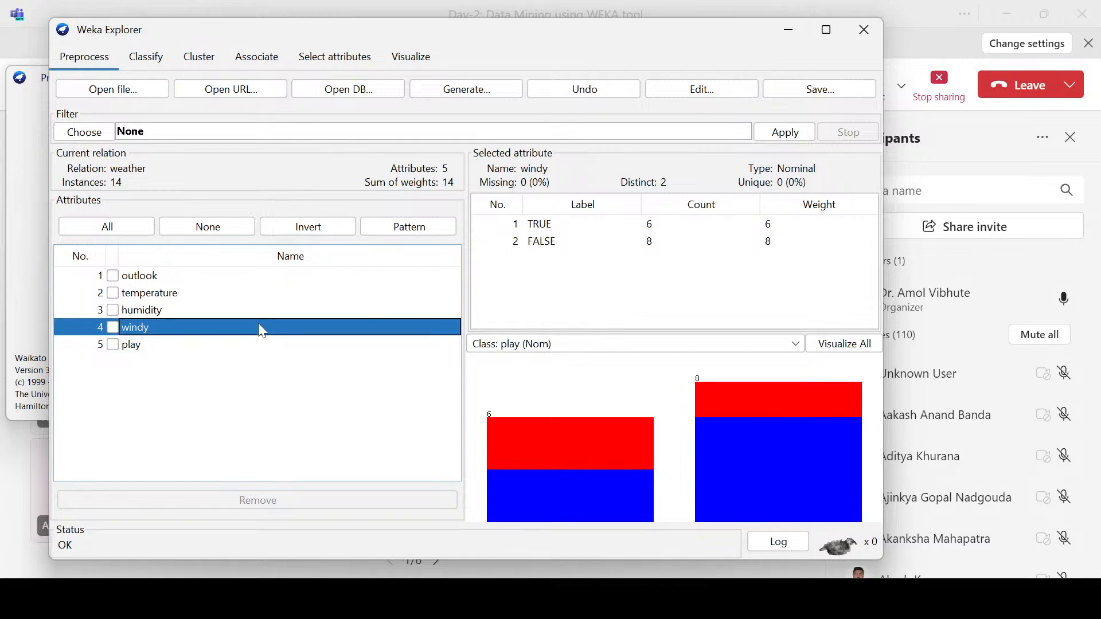
click(130, 349)
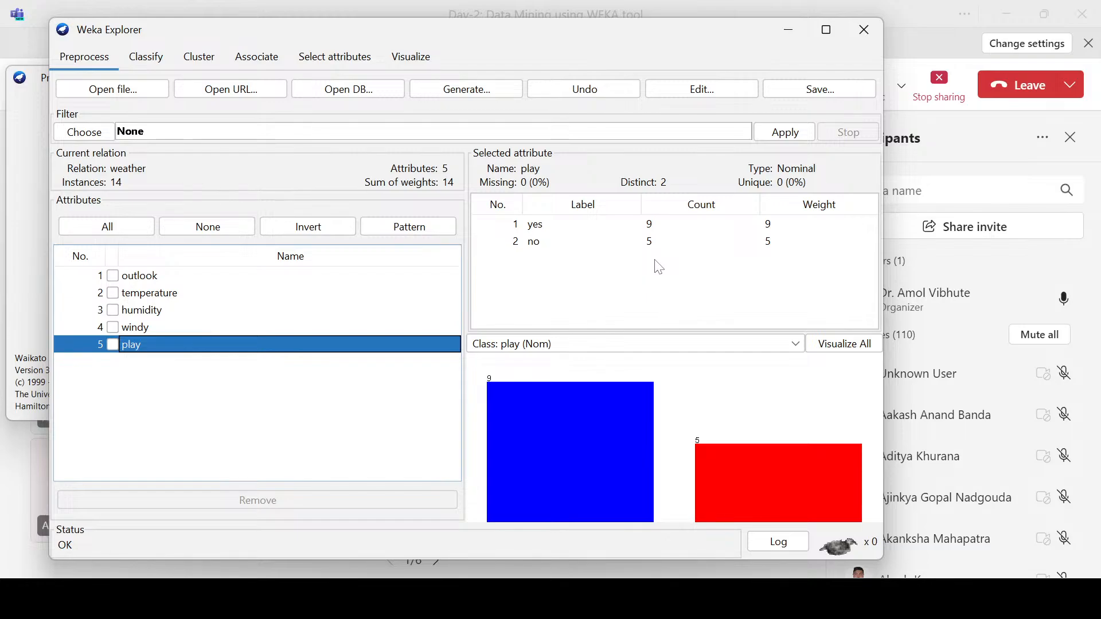
Step: Compare the outlook label counts with the play class values, and end on the outlook class distribution chart
click(150, 280)
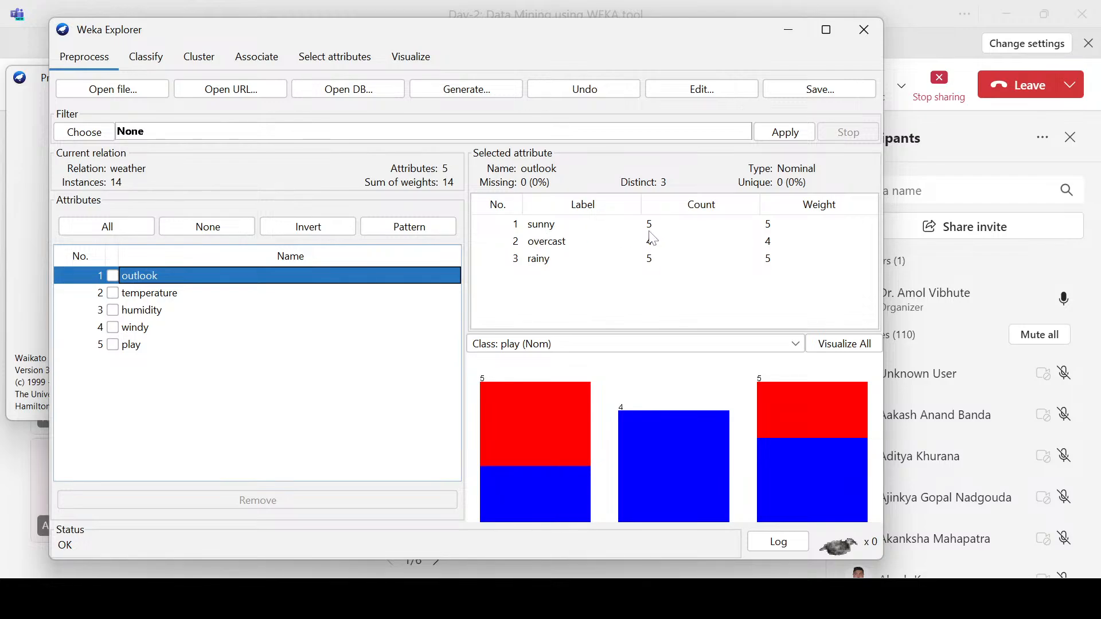
click(137, 347)
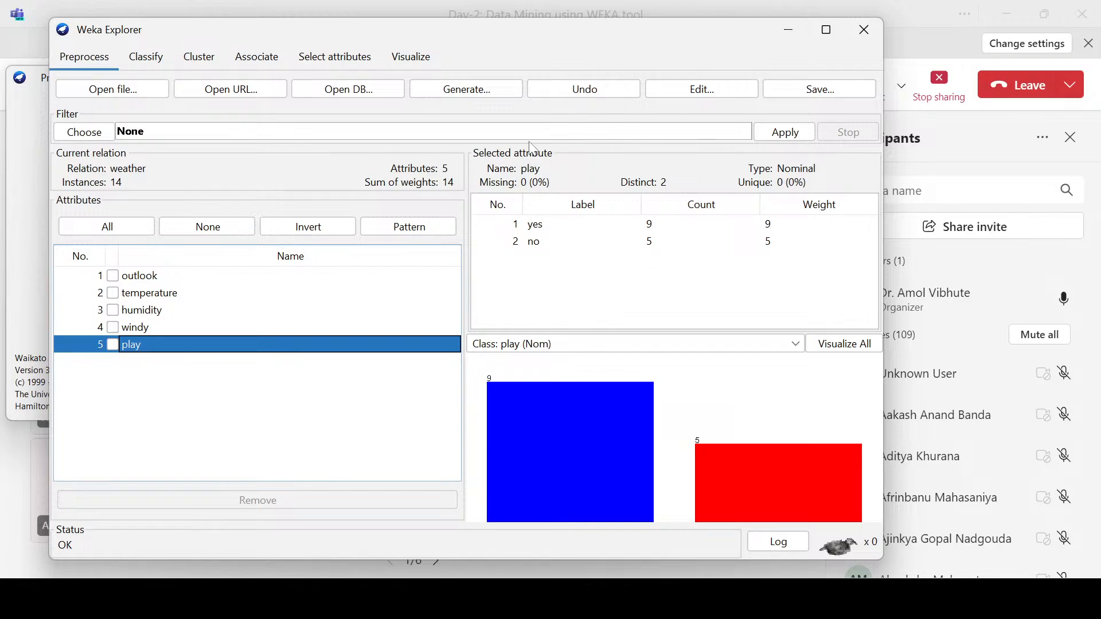
drag(411, 27, 435, 39)
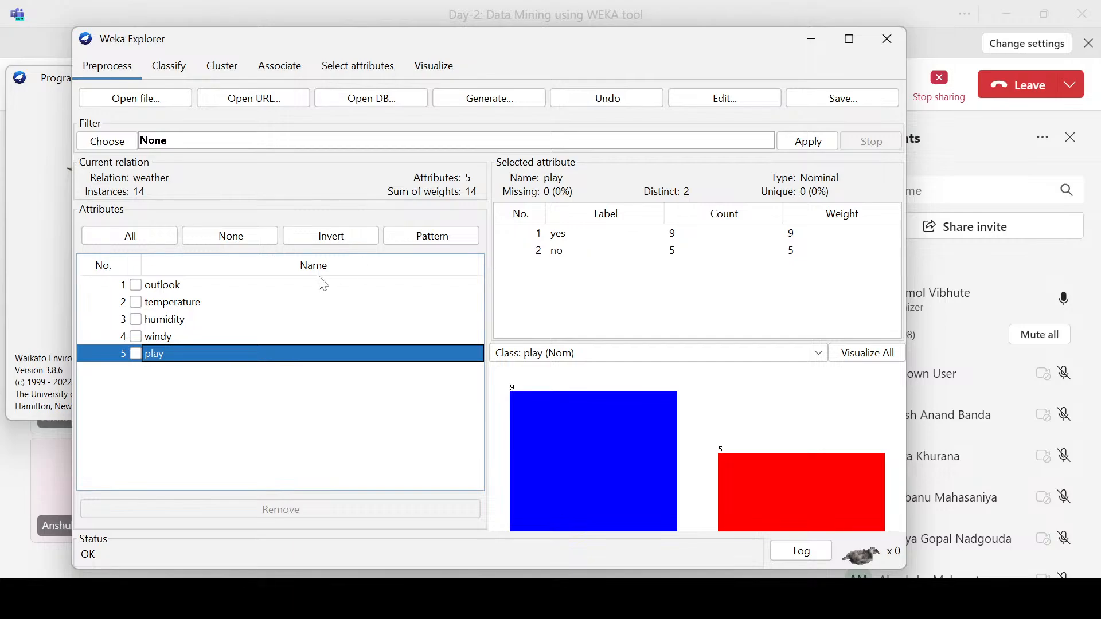
click(170, 287)
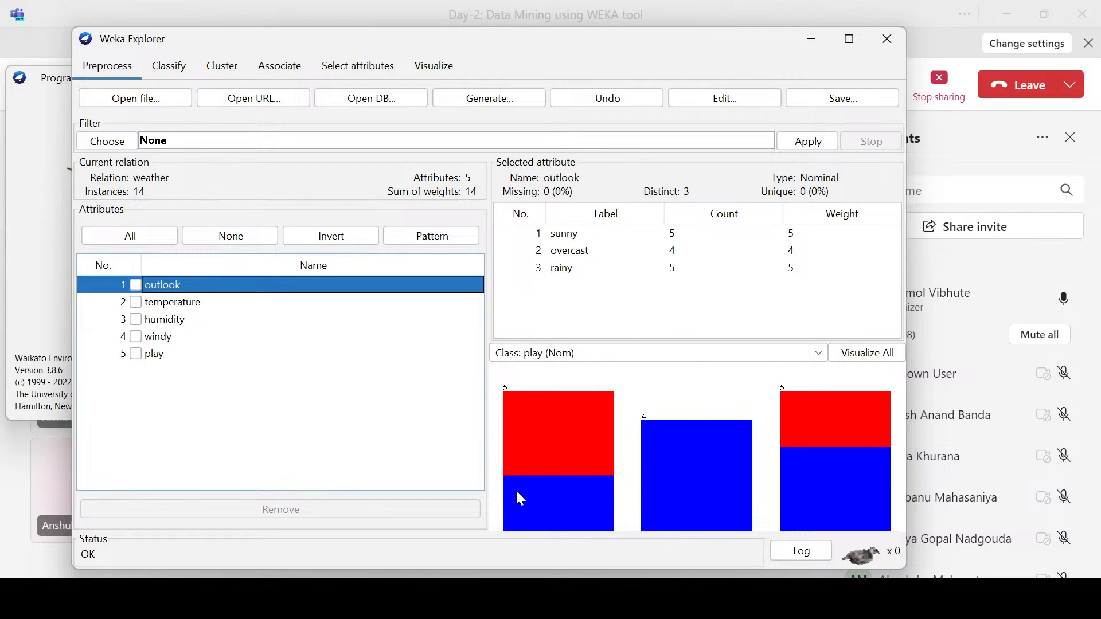
Step: Examine the play class split of outlook's sunny, overcast and rainy bars, and highlight the overcast label
mouse_move(518, 493)
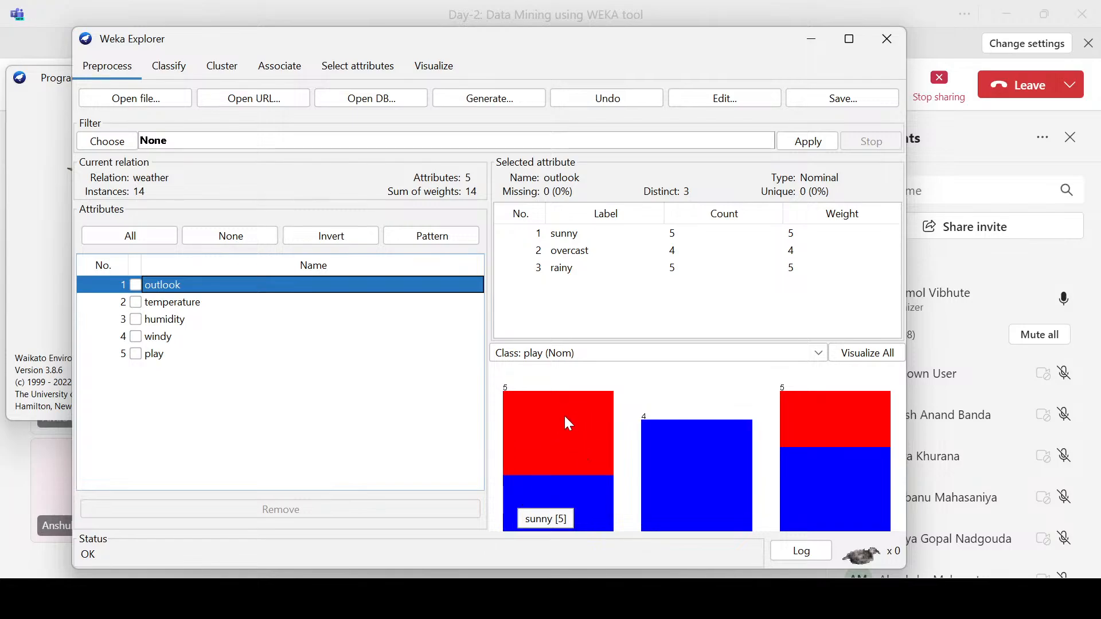
mouse_move(668, 449)
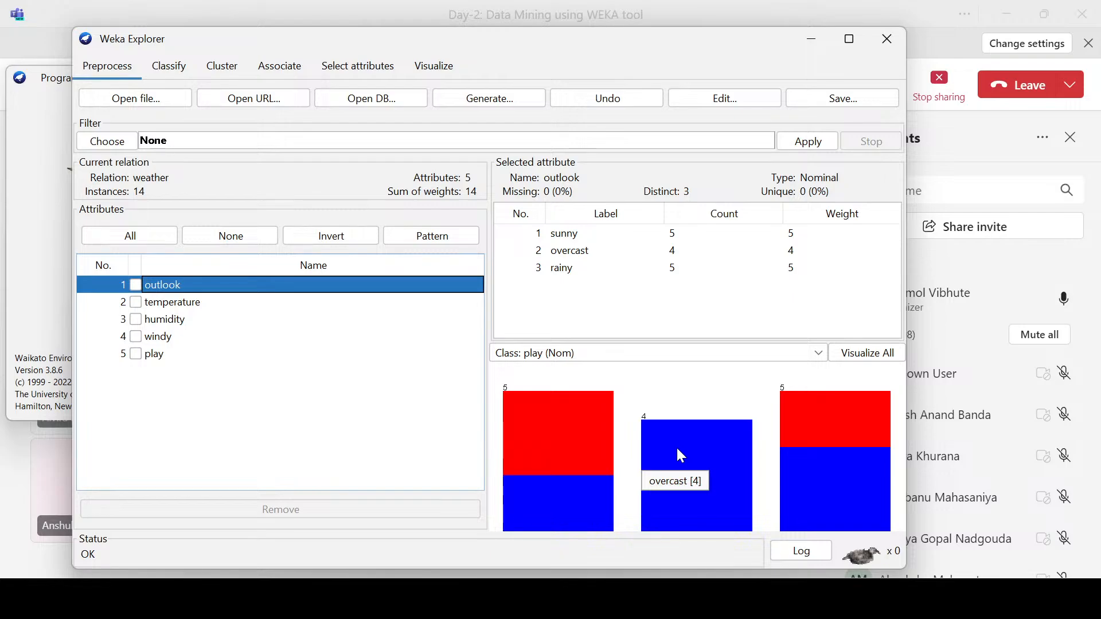
mouse_move(791, 473)
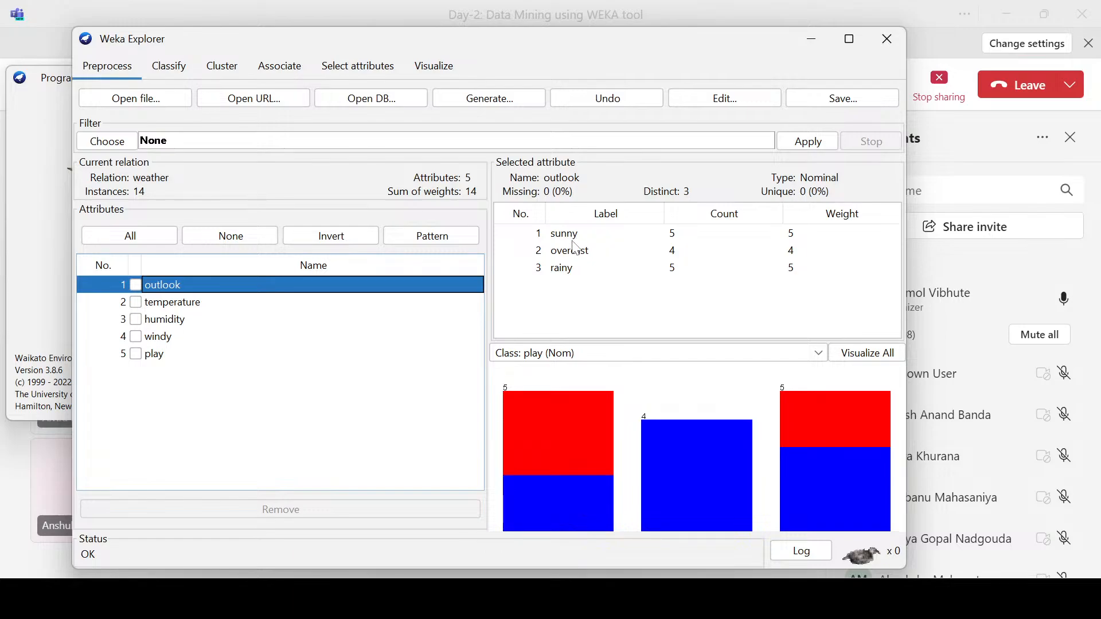
click(576, 261)
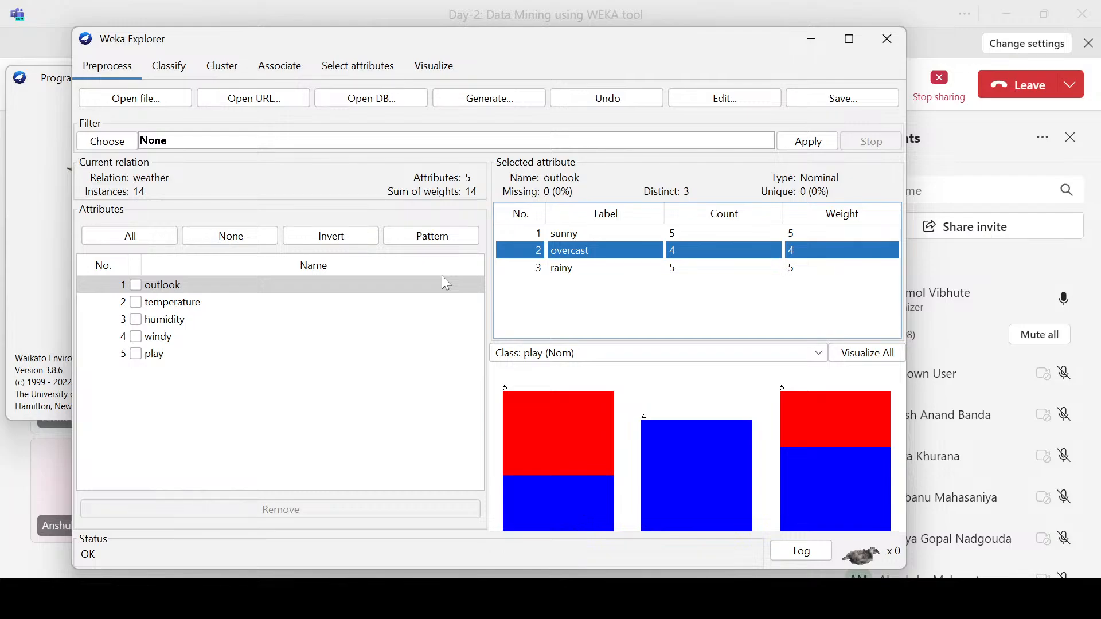
Step: Inspect the temperature attribute's summary statistics and the class distribution in both ranges of its histogram
click(168, 304)
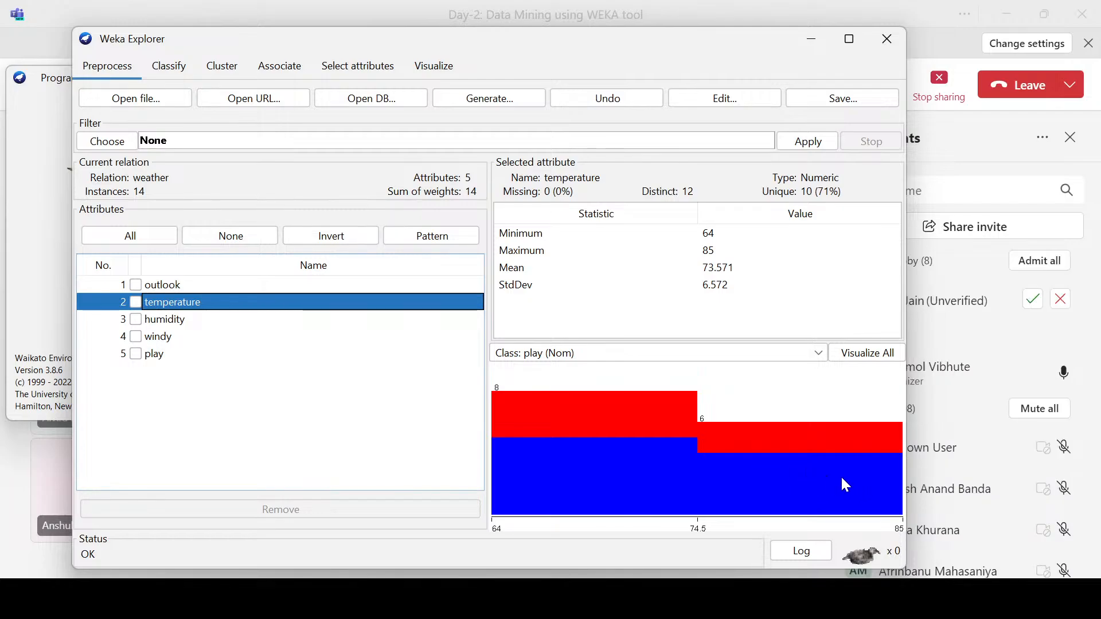
mouse_move(861, 472)
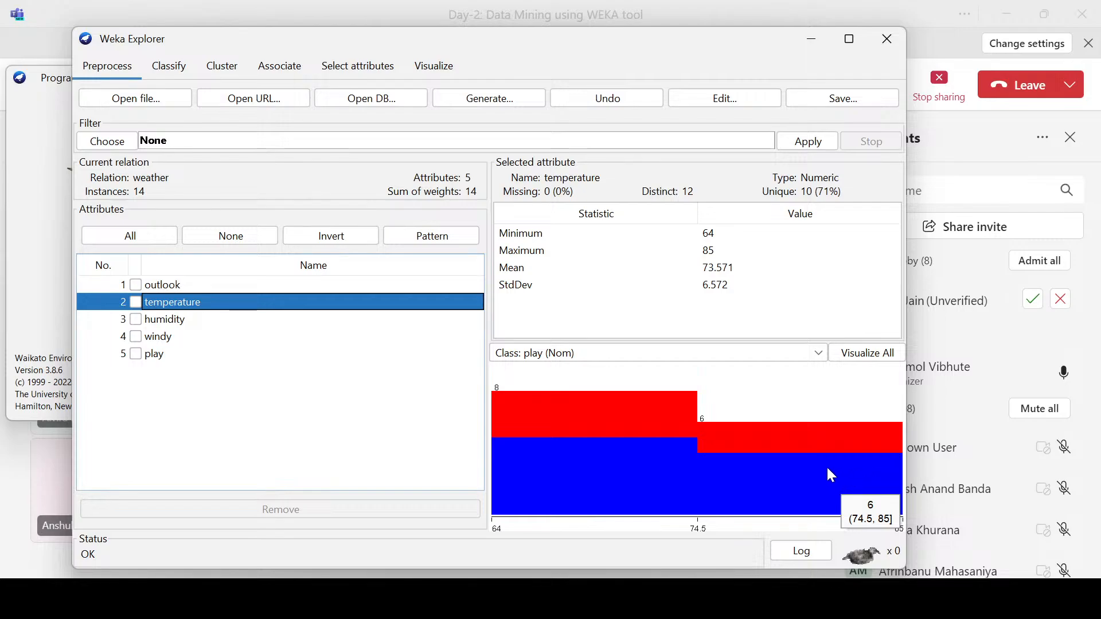
mouse_move(635, 401)
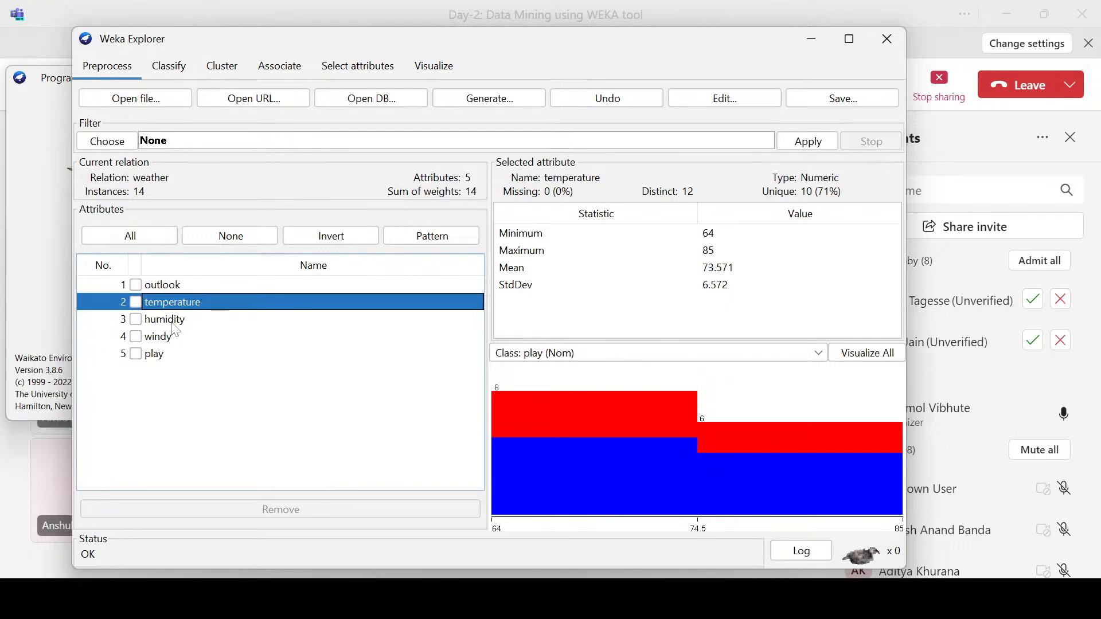
Step: Inspect the humidity attribute's summary statistics and the class distribution in both ranges of its histogram
click(173, 321)
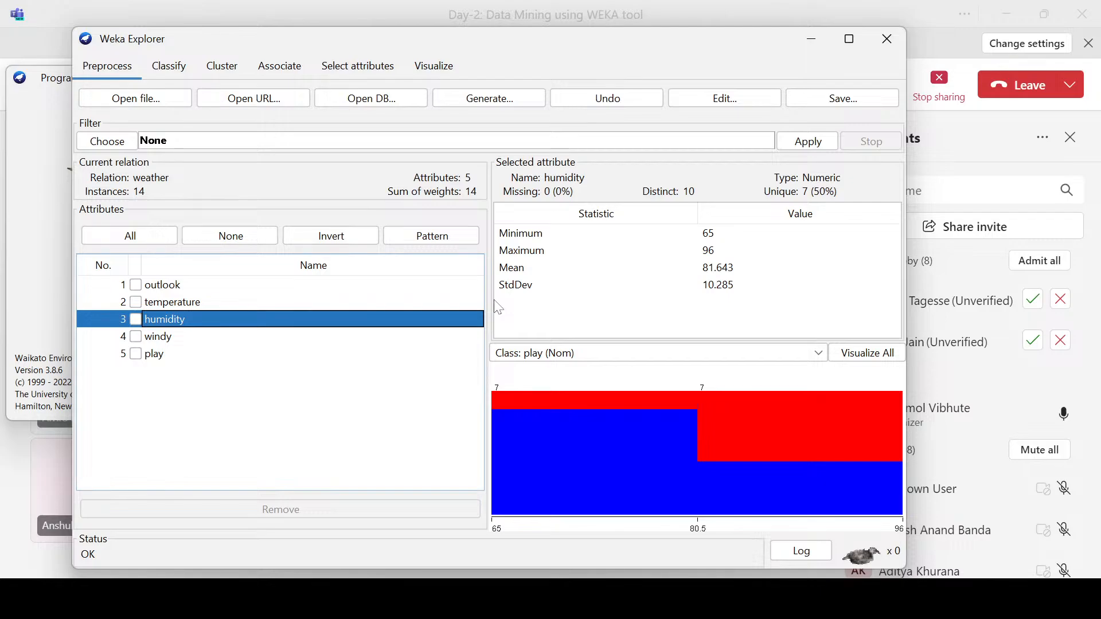
mouse_move(247, 47)
mouse_down()
mouse_move(277, 36)
mouse_move(260, 50)
mouse_up()
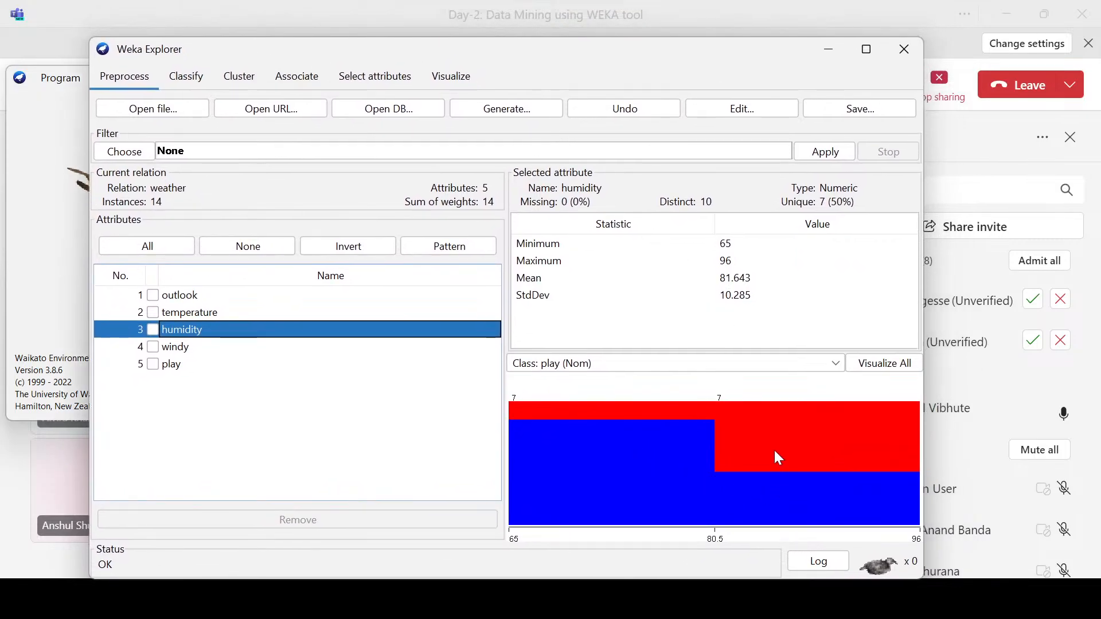
mouse_move(770, 440)
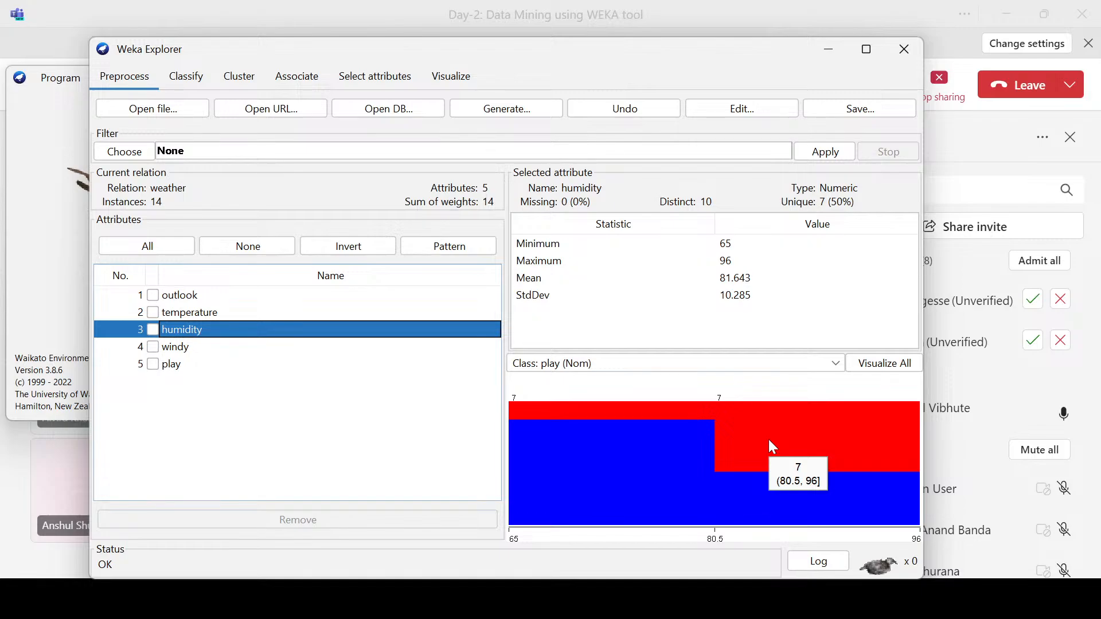
mouse_move(671, 482)
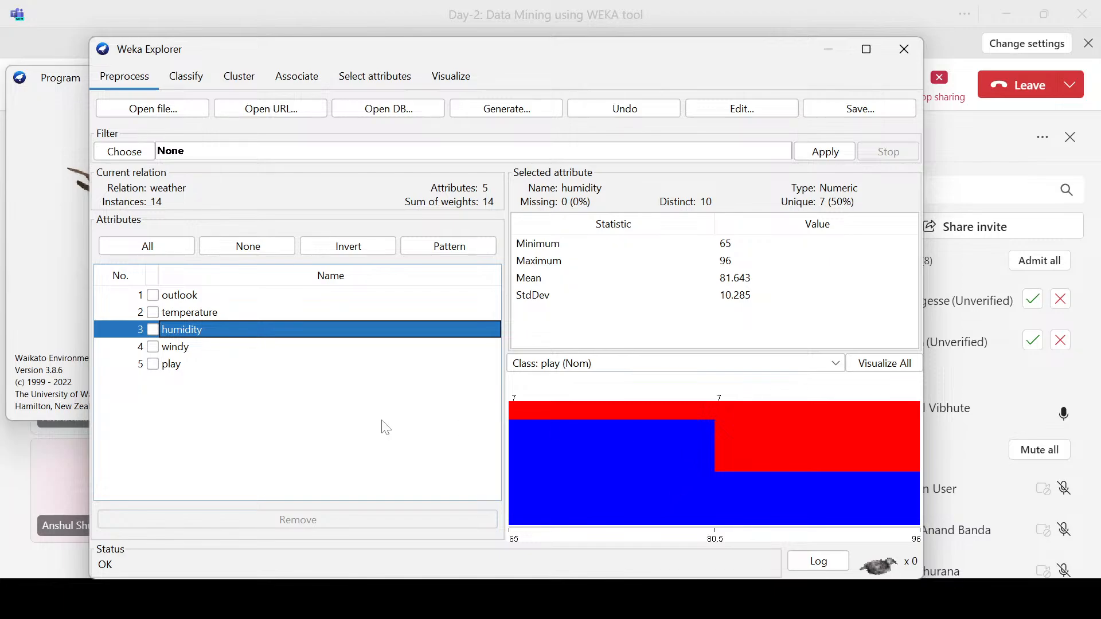
Step: Examine the windy attribute's TRUE and FALSE counts and how each bar splits by the play class
click(177, 351)
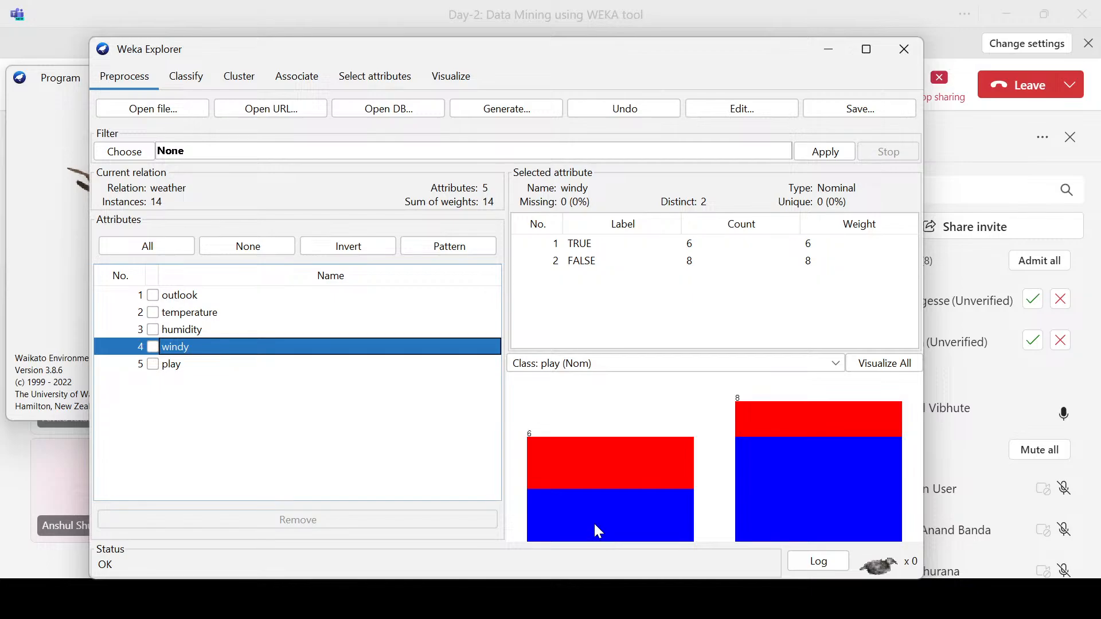
mouse_move(595, 525)
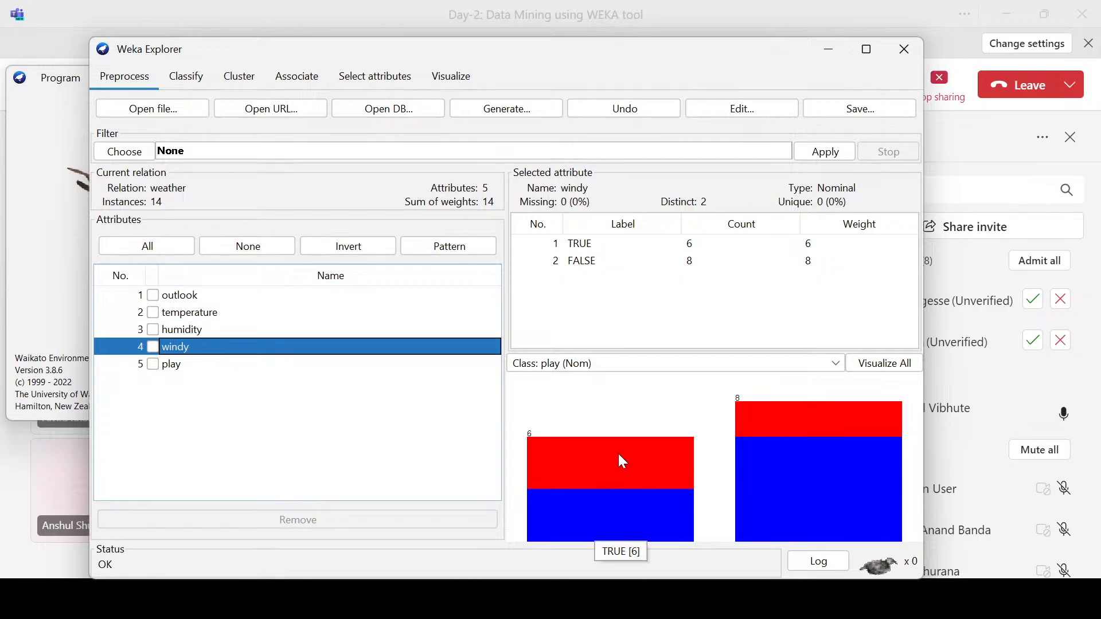
mouse_move(811, 448)
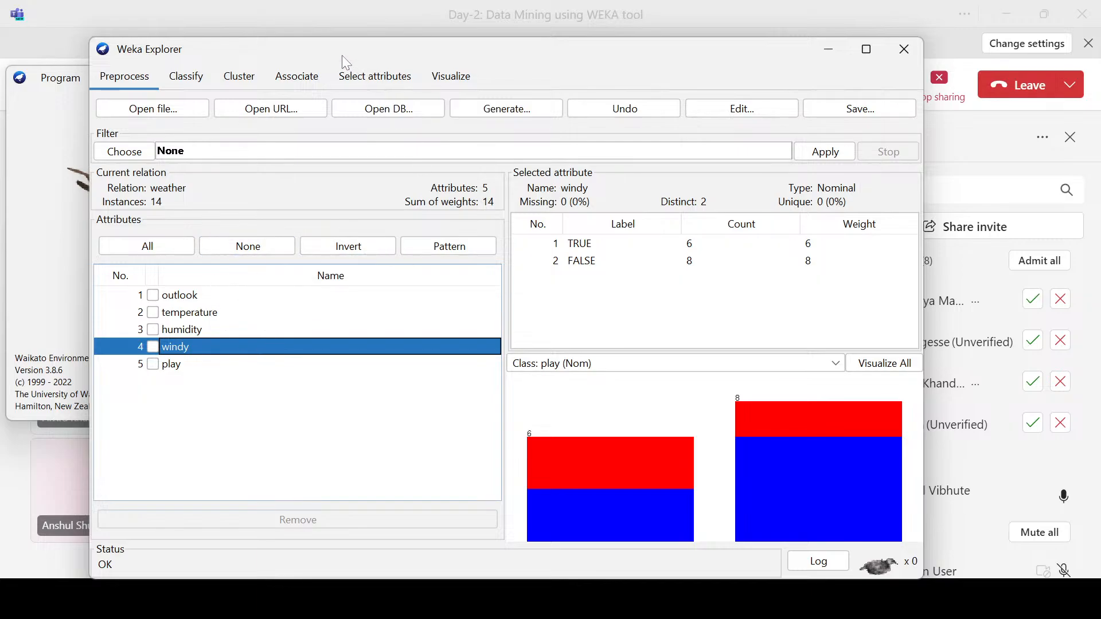
Step: Widen the Explorer window and reposition it on the screen
drag(342, 55, 399, 50)
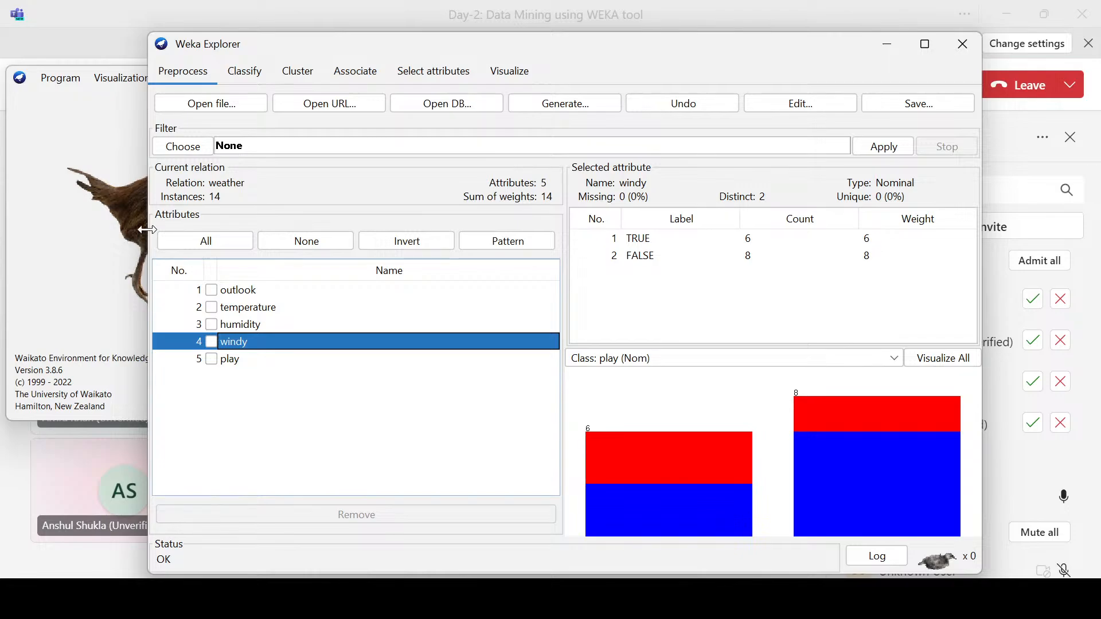
drag(150, 236, 12, 246)
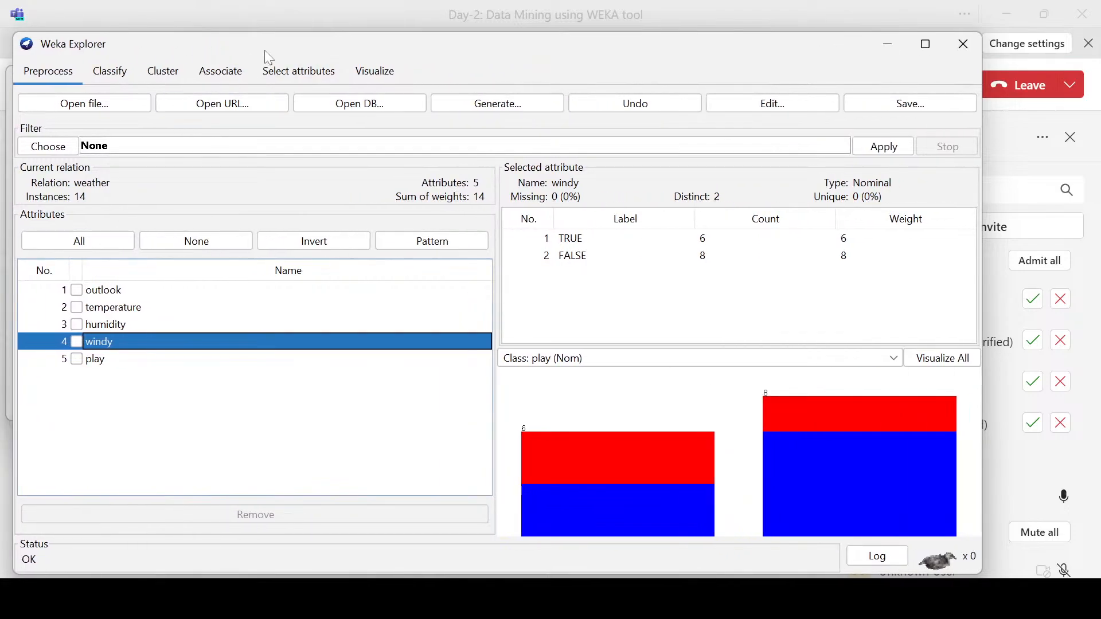
drag(264, 49, 327, 53)
Step: Review outlook, temperature, humidity, windy and play in order, comparing their statistics and class distributions
click(170, 293)
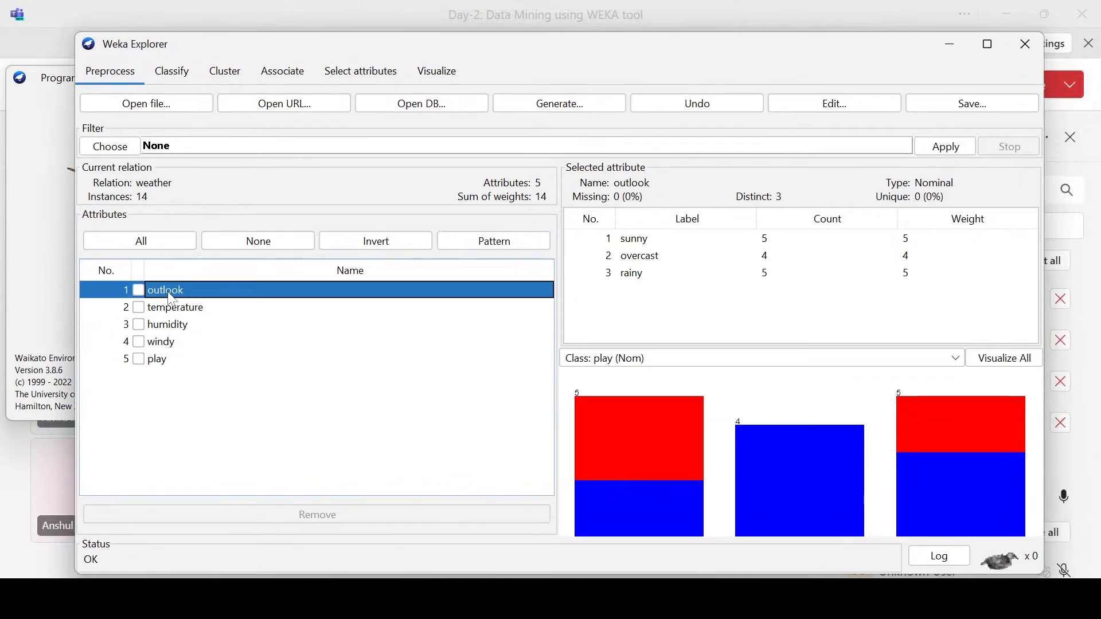
click(170, 313)
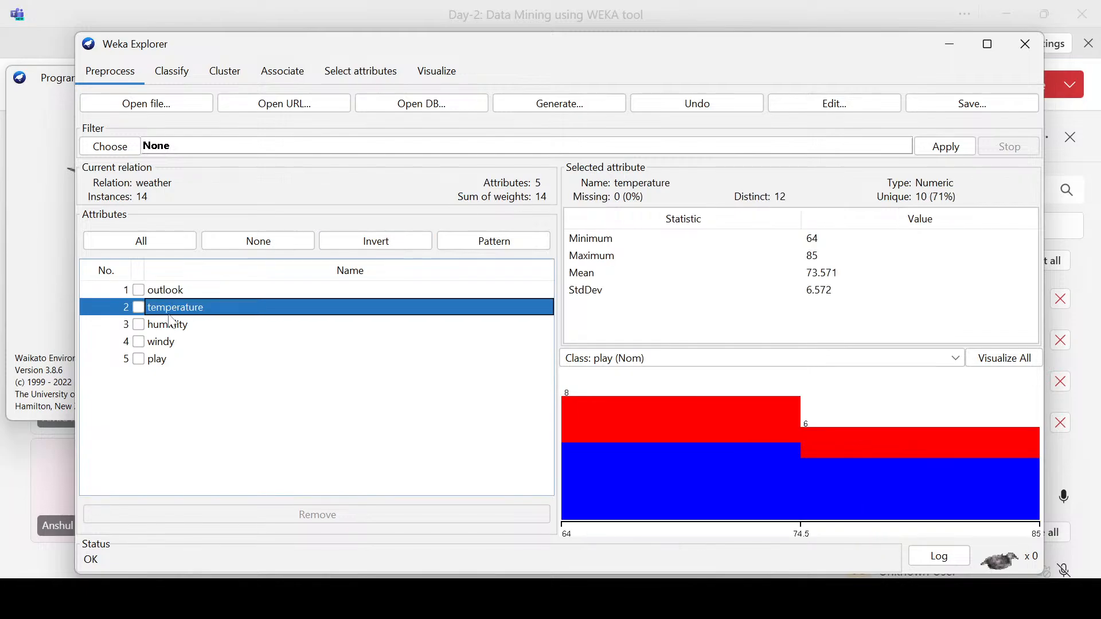
click(170, 326)
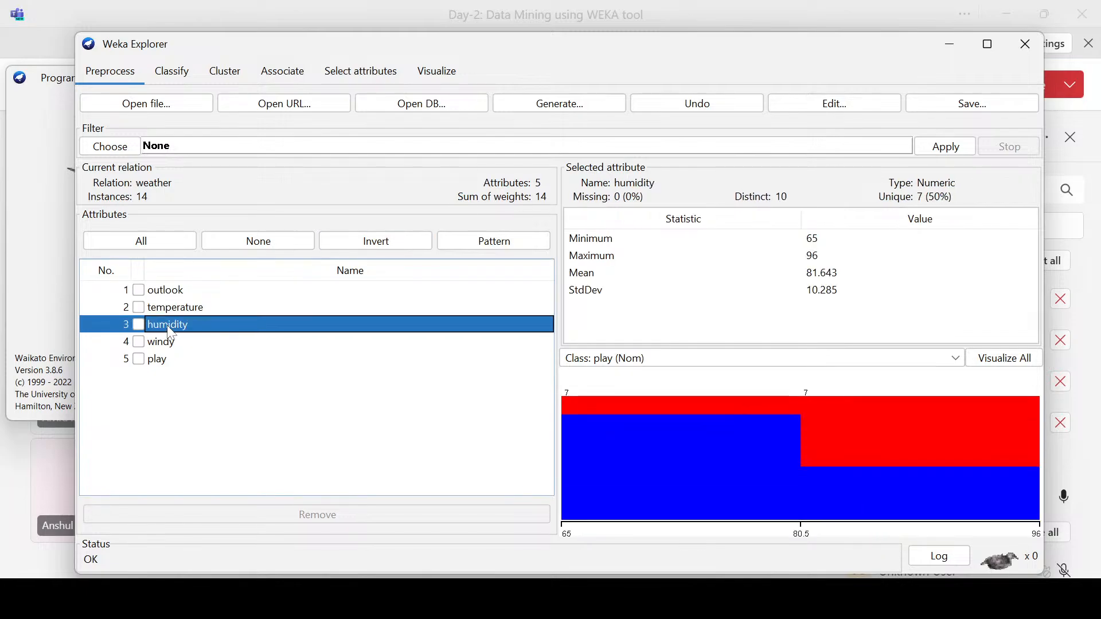
click(157, 346)
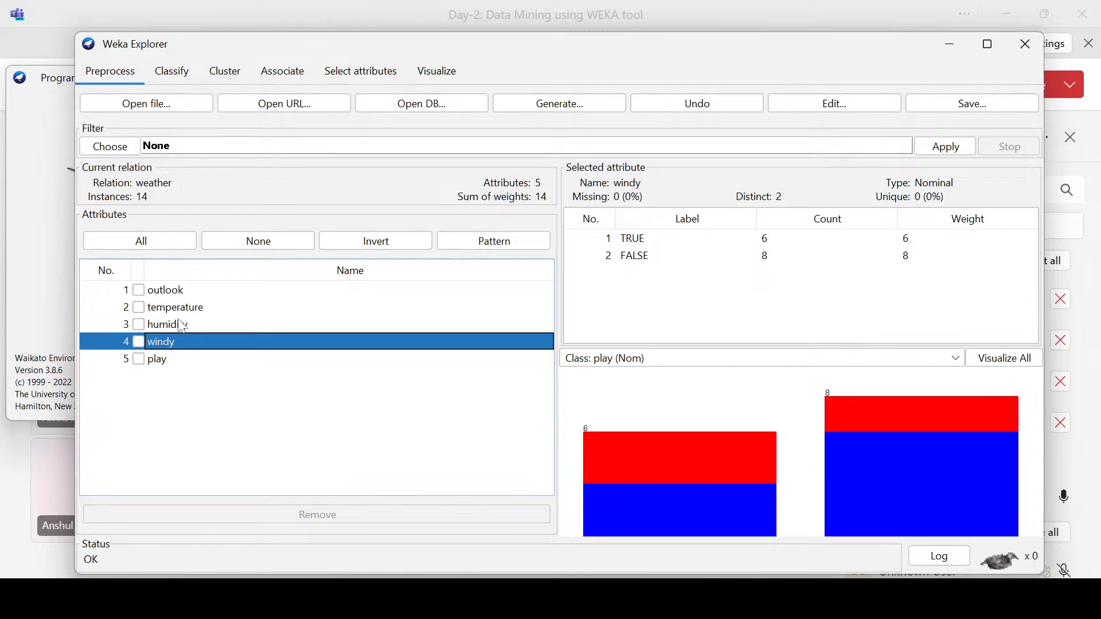
click(167, 363)
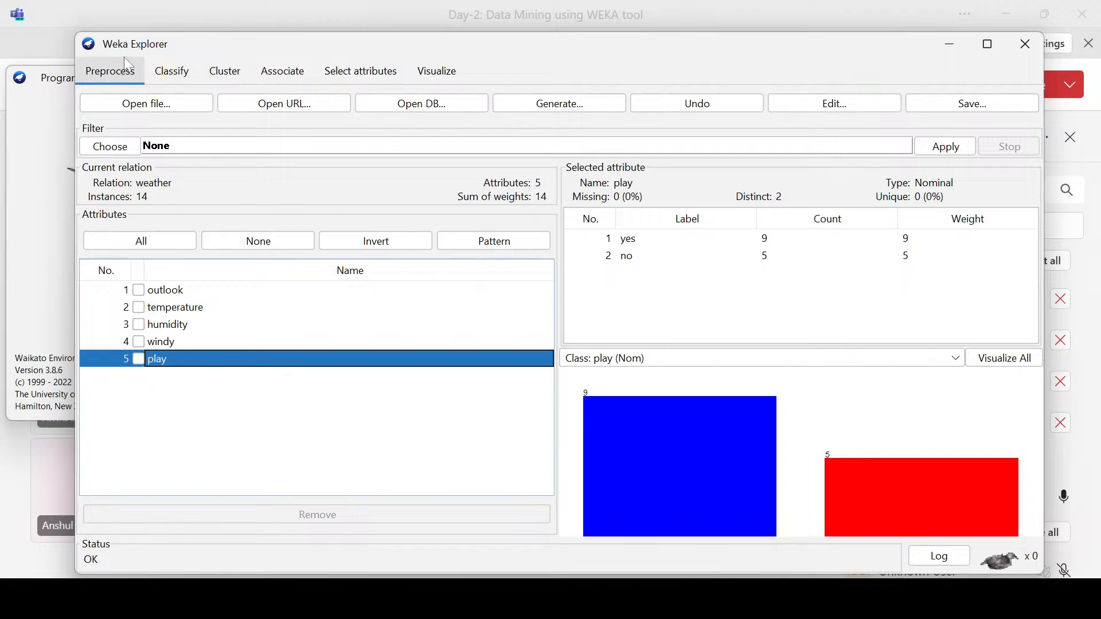
Step: View the classification options briefly, and compare the data types of outlook, temperature, humidity and play in the preprocessing view
click(172, 71)
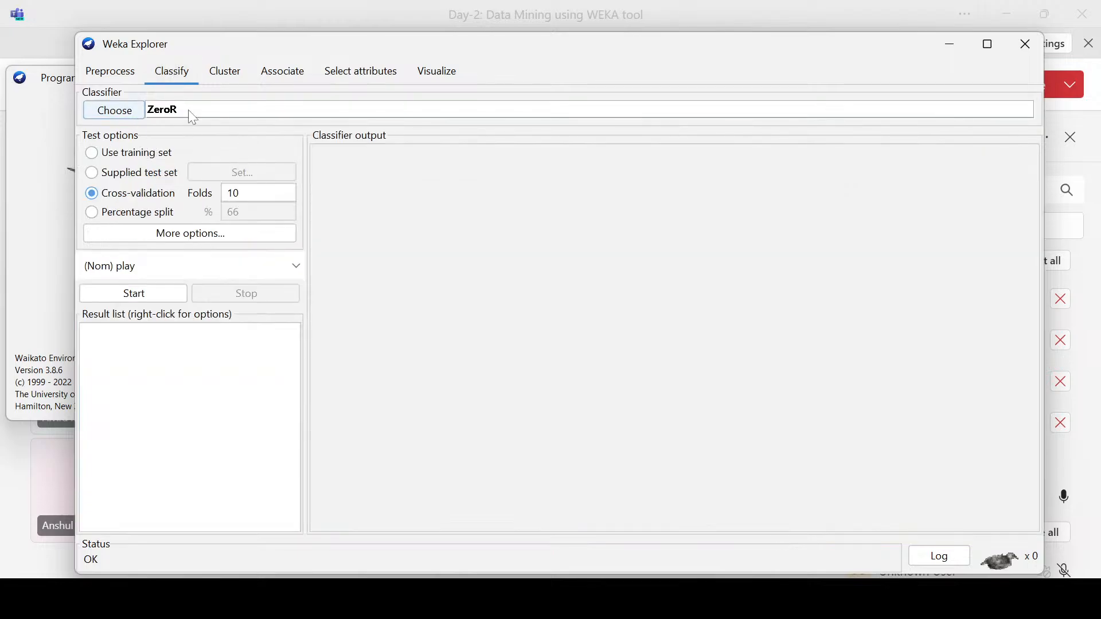
click(110, 71)
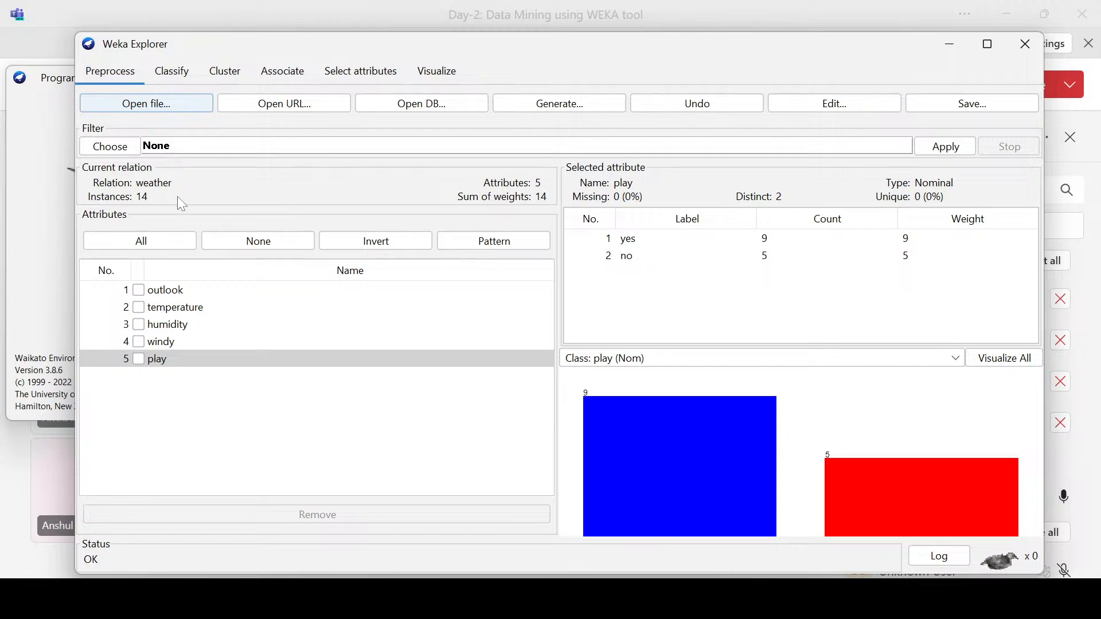
click(167, 291)
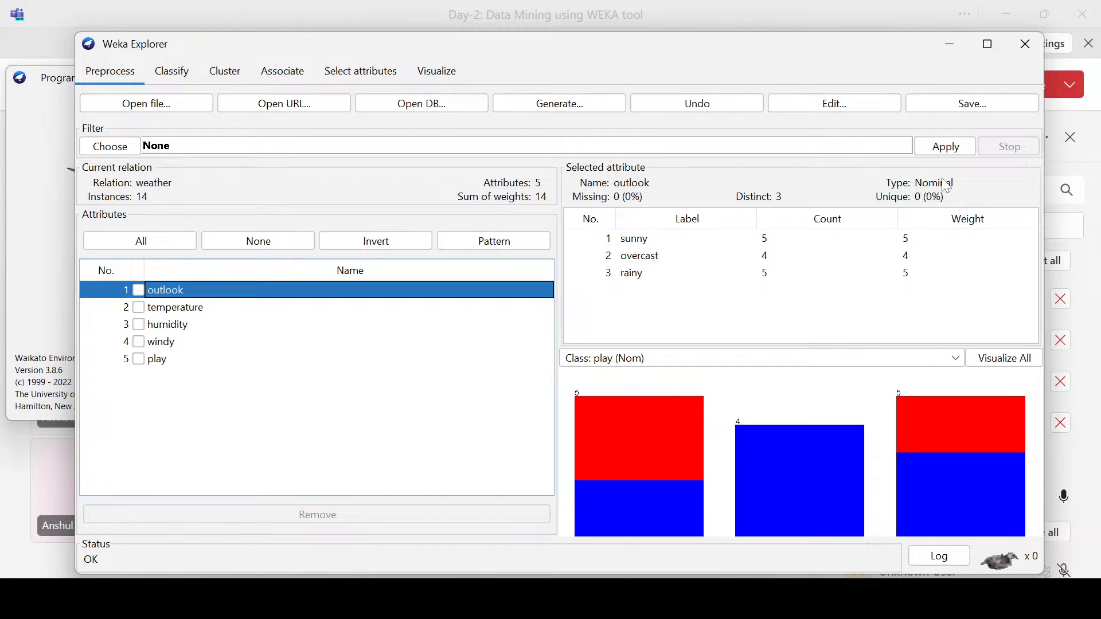
click(179, 310)
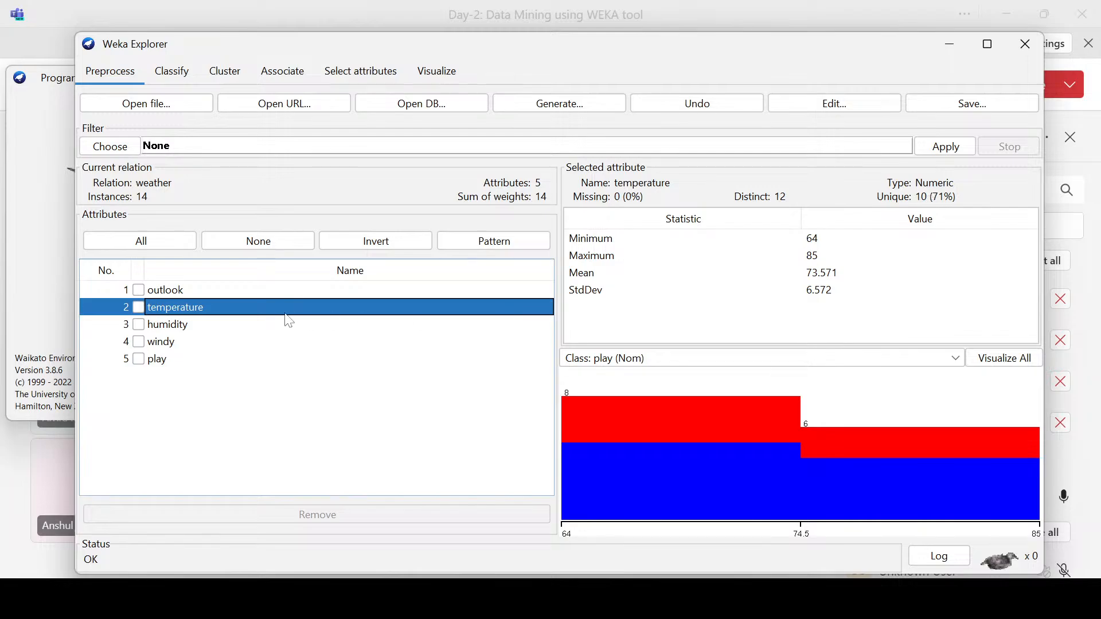
click(171, 324)
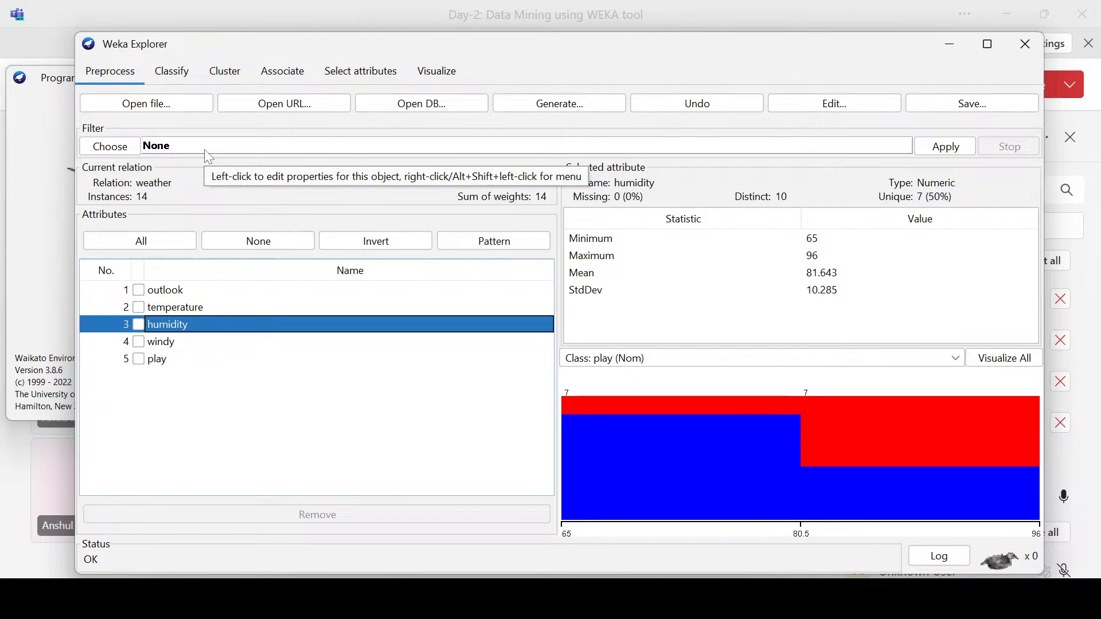
click(154, 361)
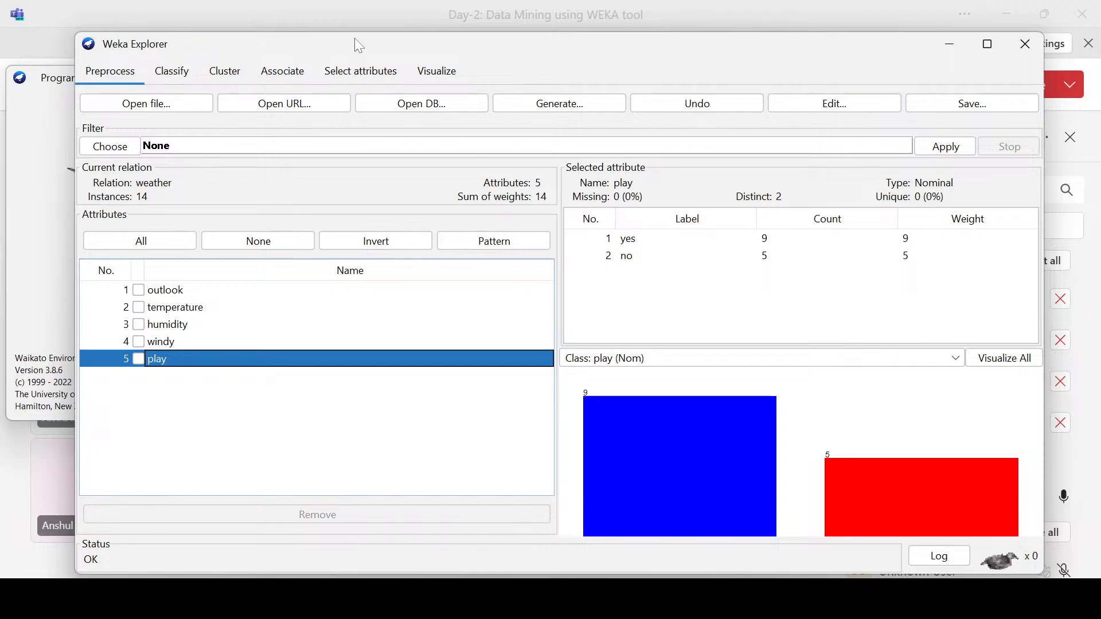
Step: View the preprocessing filters and their supervised and unsupervised groups, and close the list without choosing one
click(121, 152)
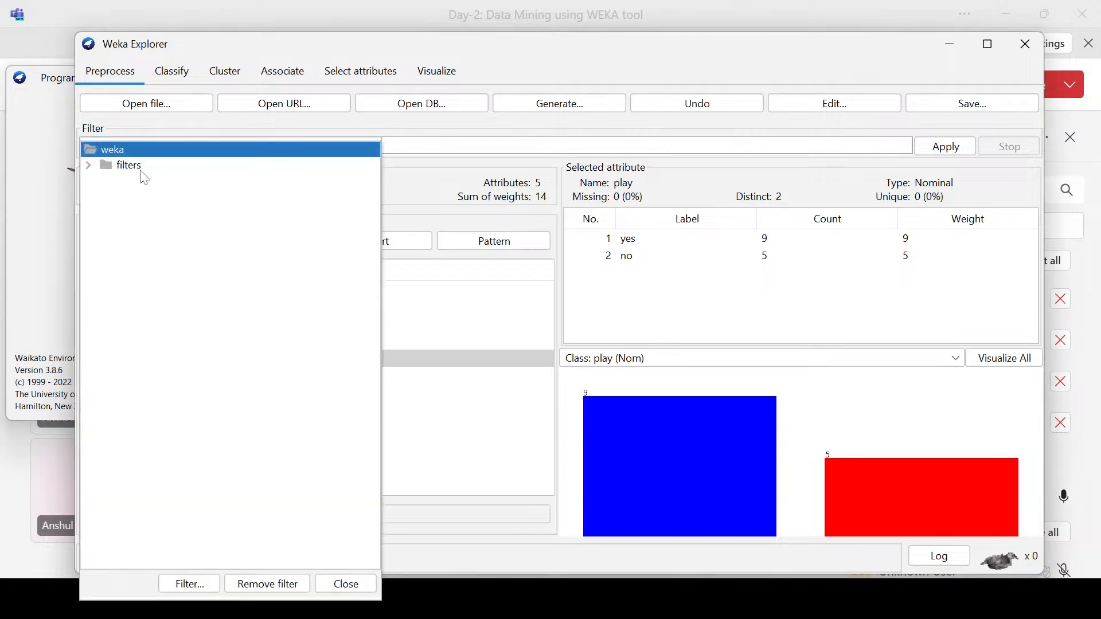
click(90, 167)
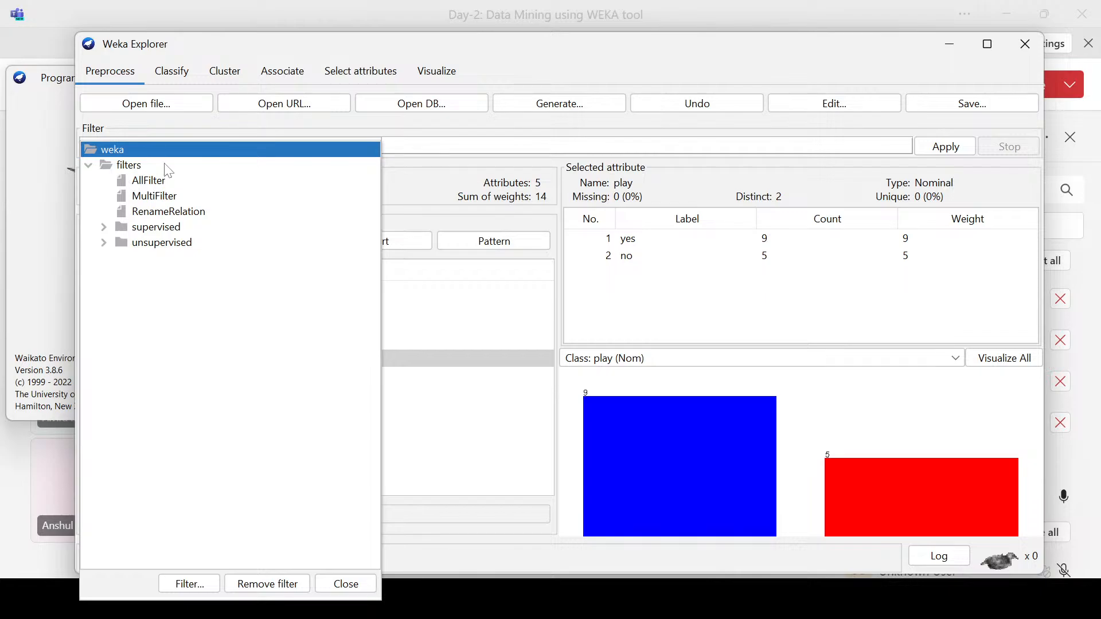
mouse_move(133, 189)
click(469, 325)
Step: Recheck which weather attributes are nominal or numeric across outlook, temperature, humidity and windy, ending on outlook
click(183, 308)
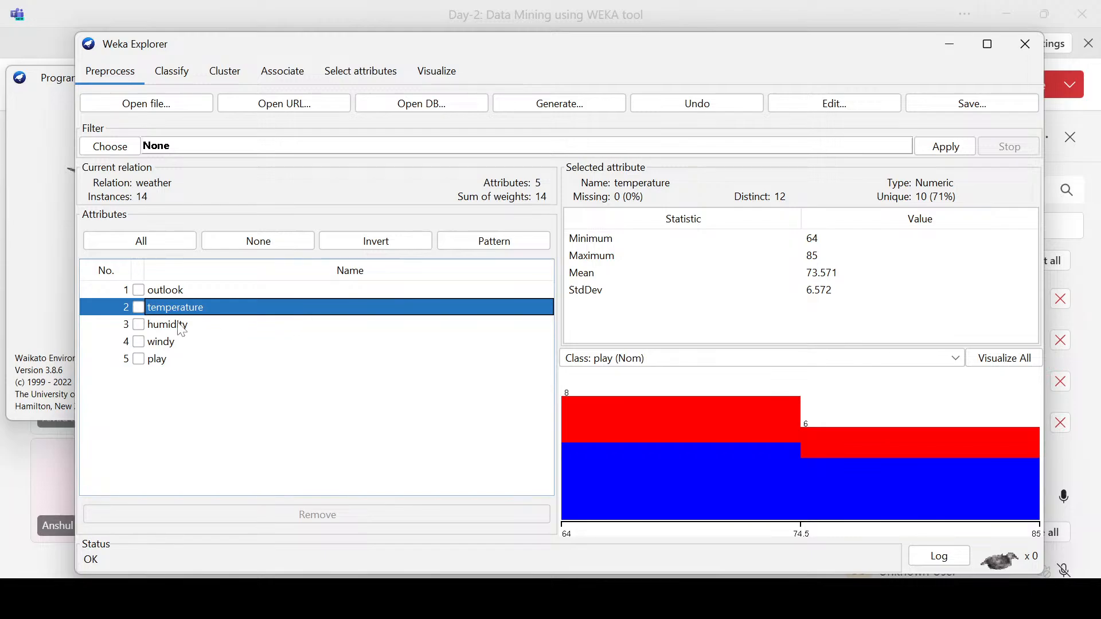
click(175, 291)
click(185, 311)
click(188, 327)
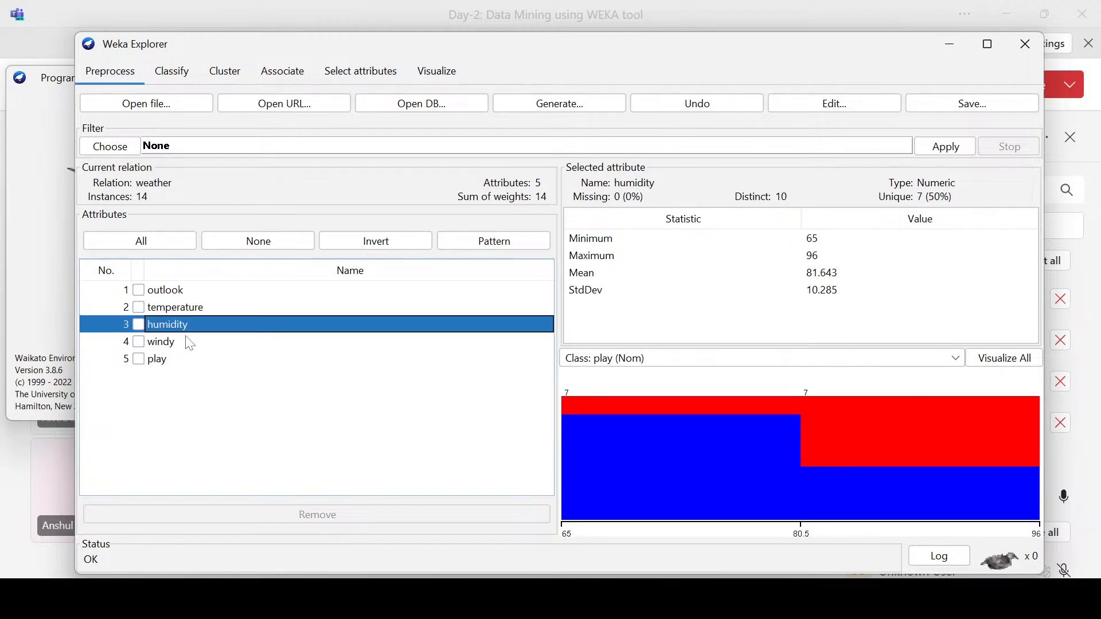
click(172, 341)
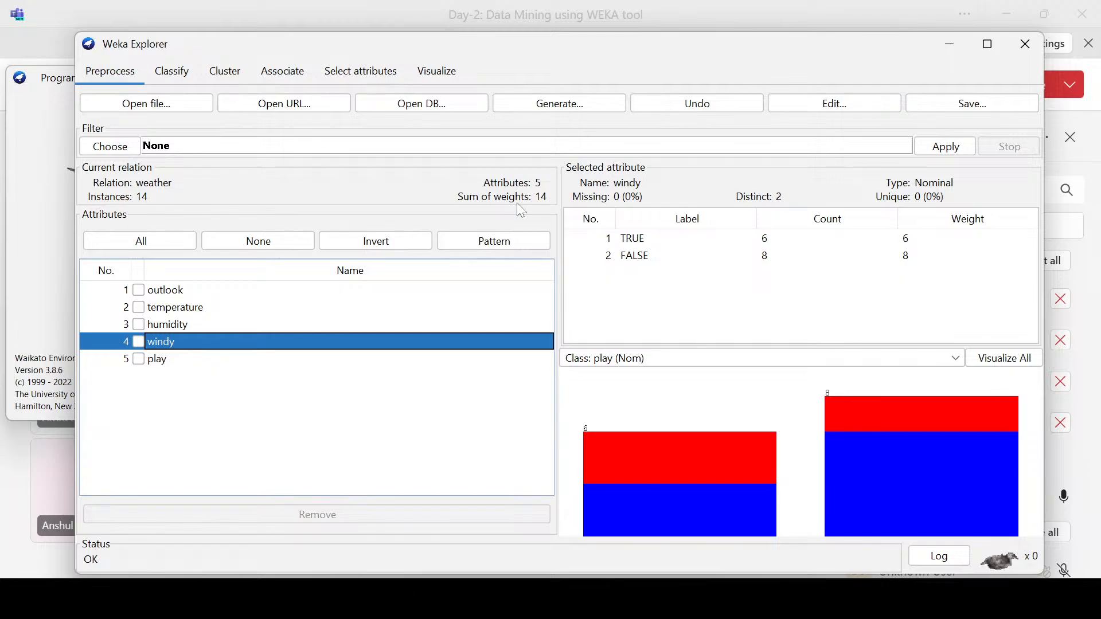
click(224, 295)
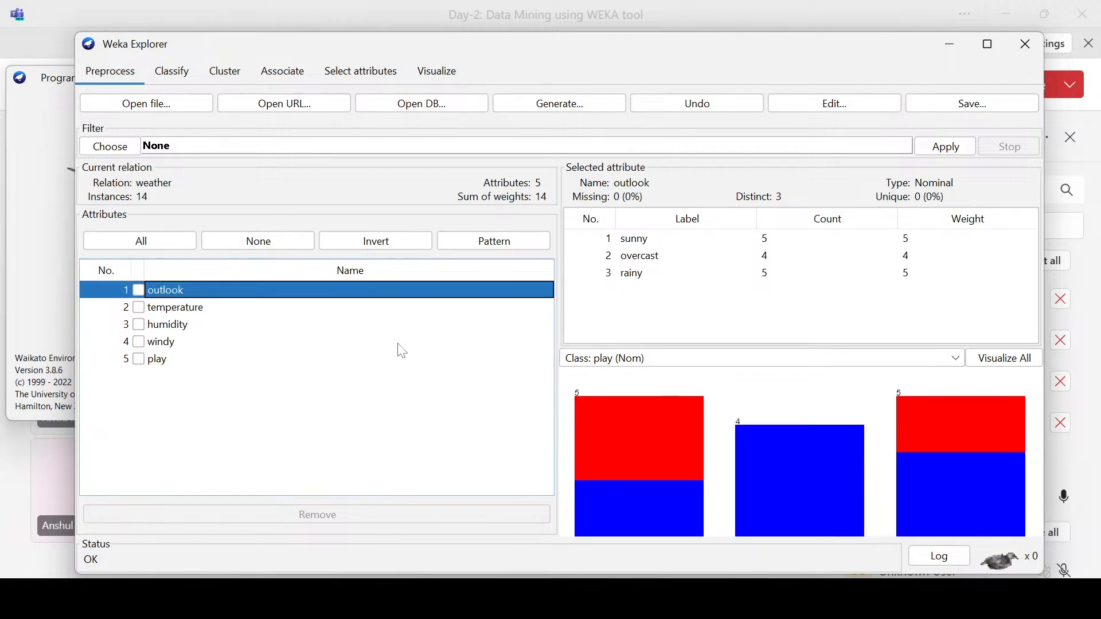
Step: Expand the supervised and unsupervised preprocessing filter groups and browse the unsupervised attribute filters, including the description of AddUserFields
click(123, 147)
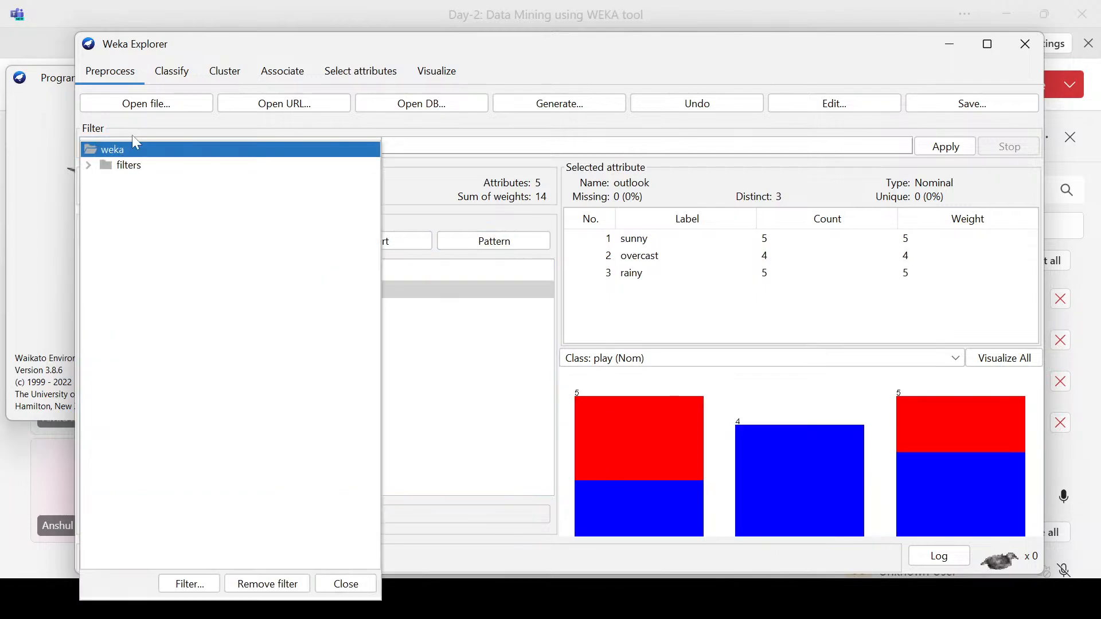
click(89, 166)
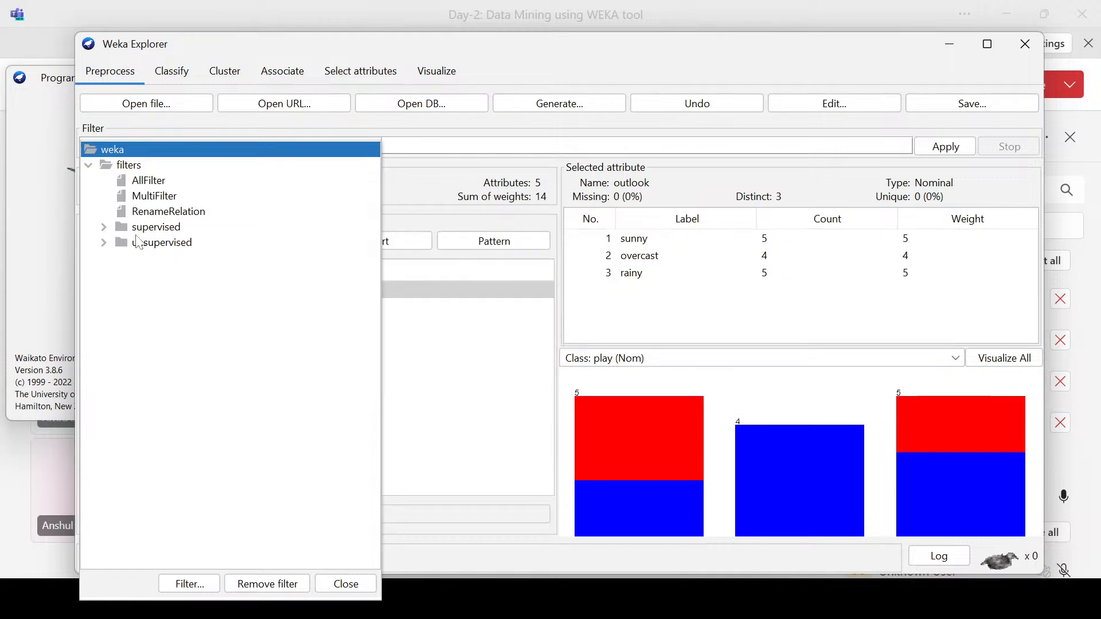
click(104, 228)
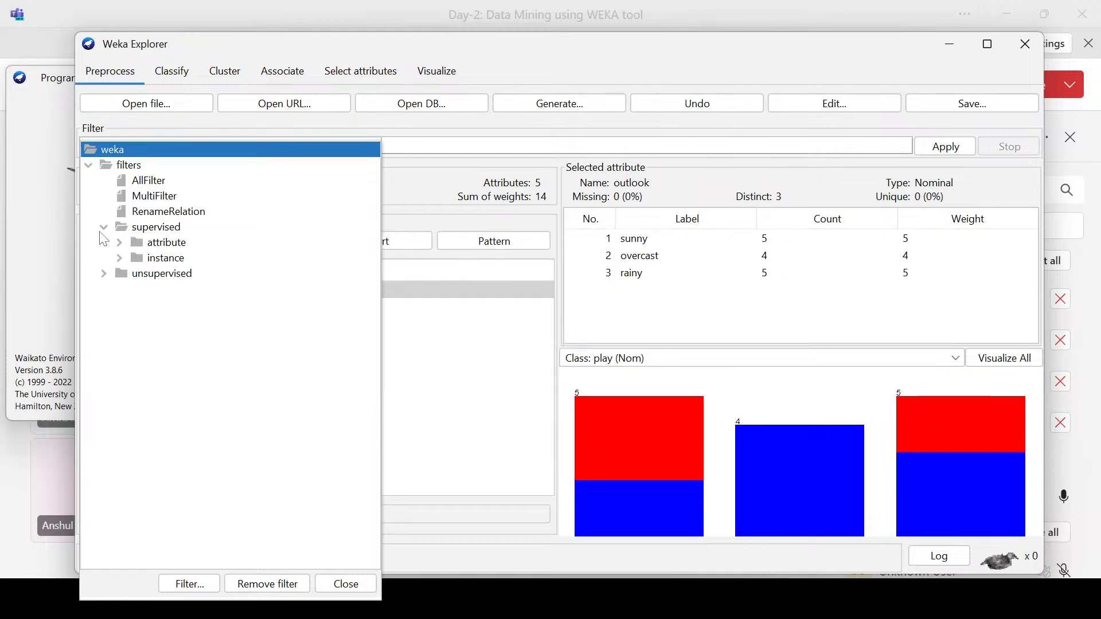
click(103, 275)
click(119, 289)
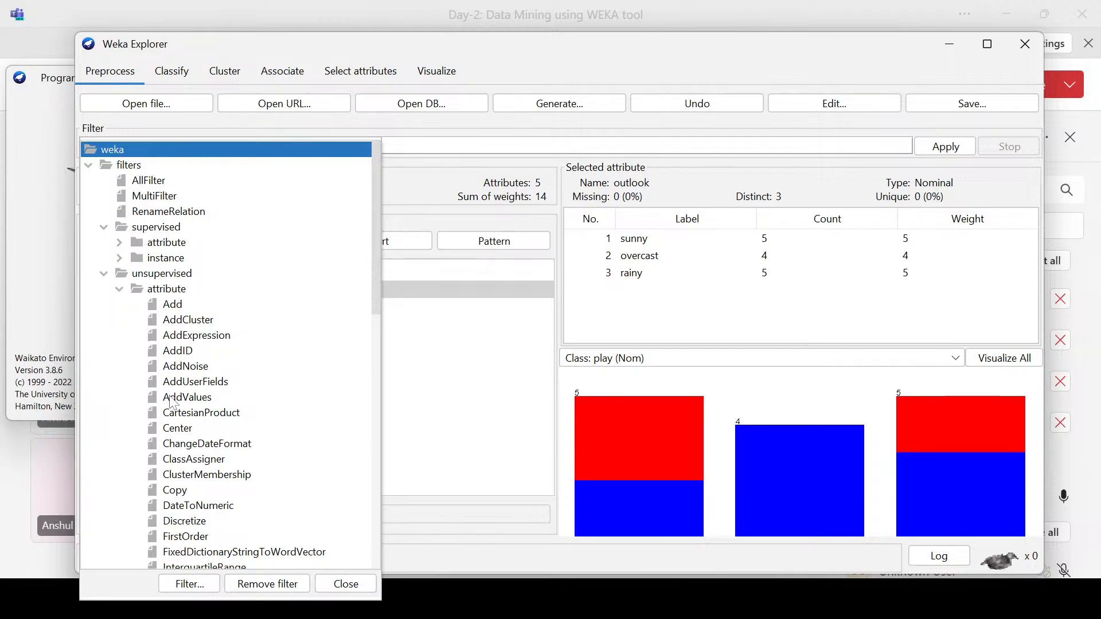
scroll(193, 395, down, 2)
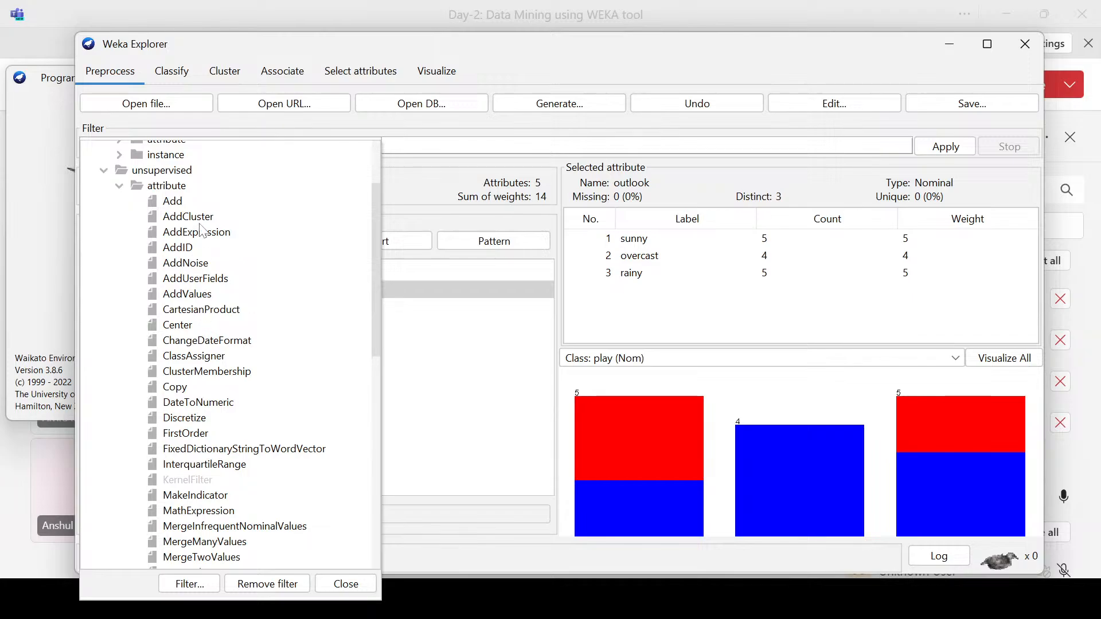
mouse_move(213, 242)
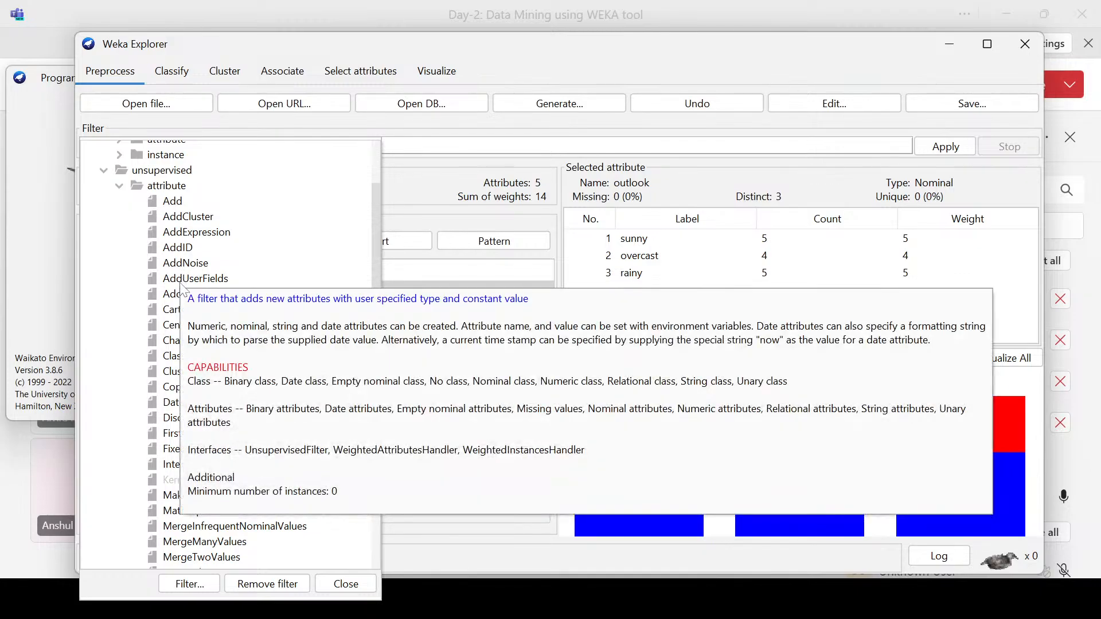
scroll(302, 229, down, 10)
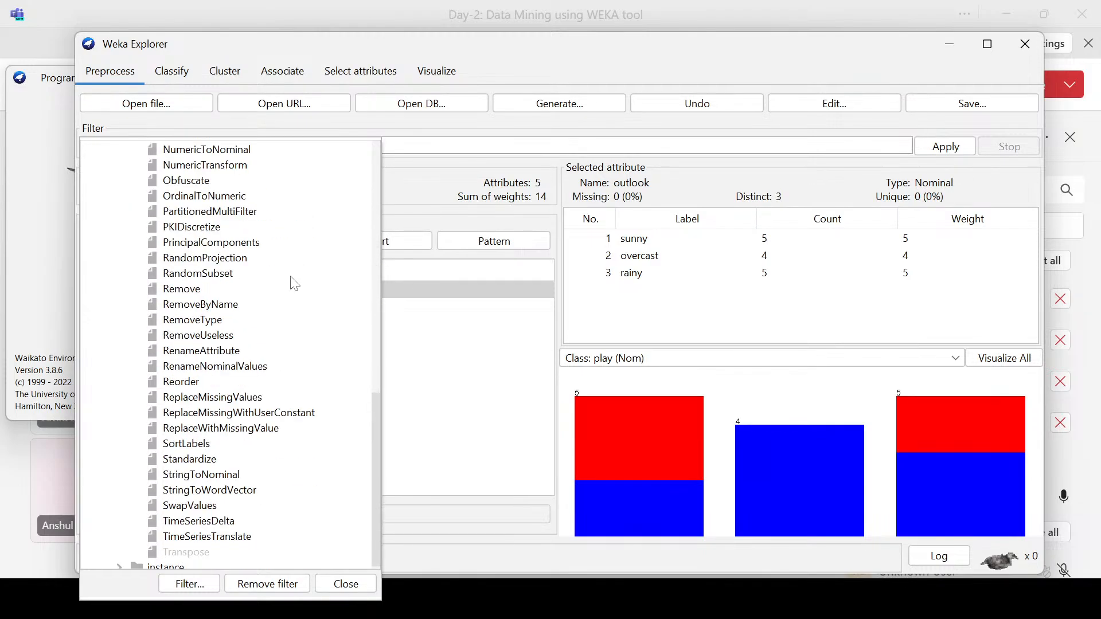
scroll(294, 283, down, 1)
scroll(292, 278, up, 6)
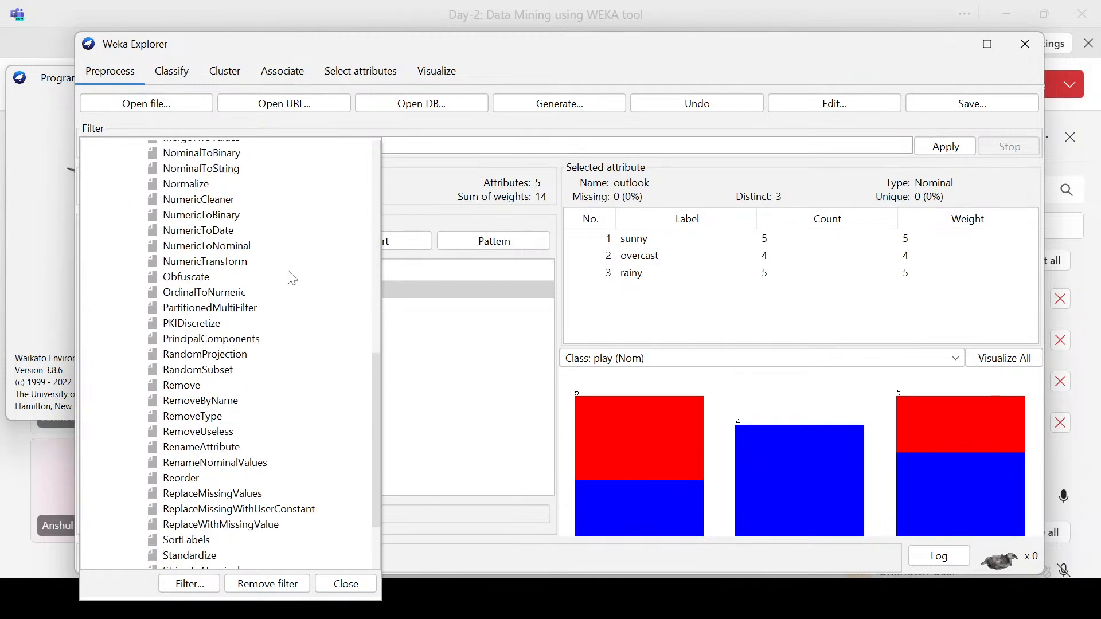
scroll(293, 278, up, 2)
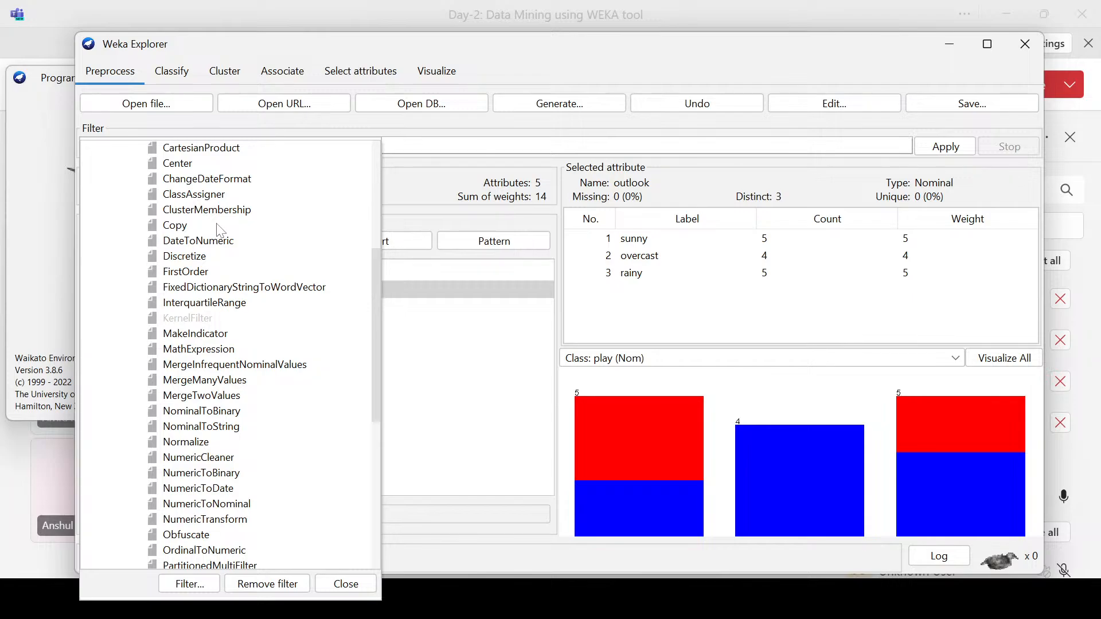
Step: Browse the unsupervised attribute filters and choose Discretize as the preprocessing filter
scroll(225, 287, down, 4)
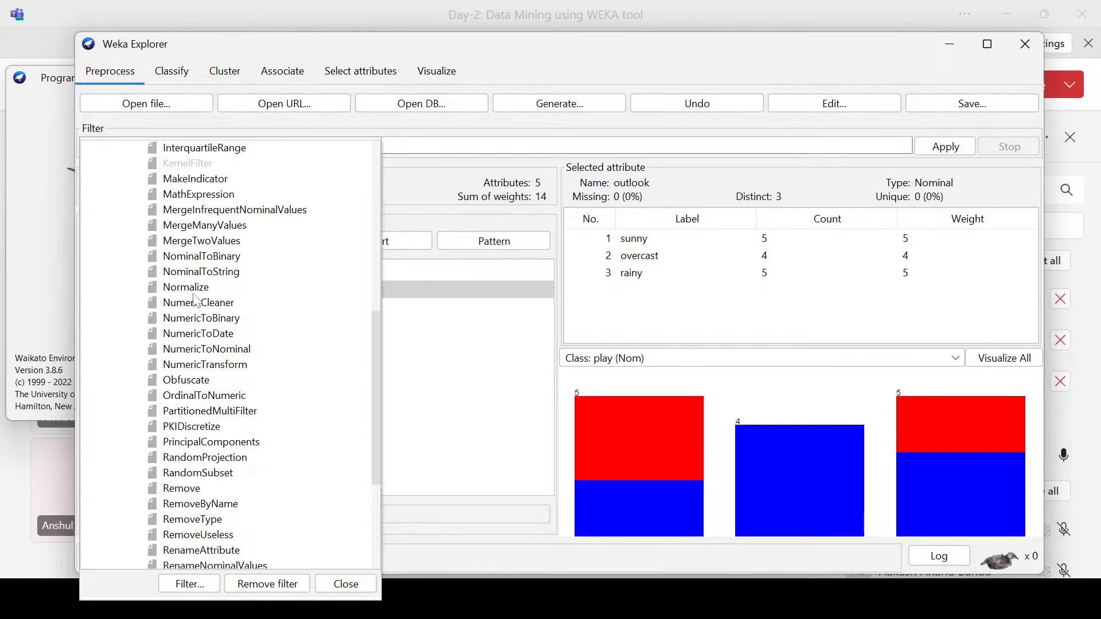
mouse_move(194, 294)
mouse_move(219, 328)
scroll(200, 367, up, 2)
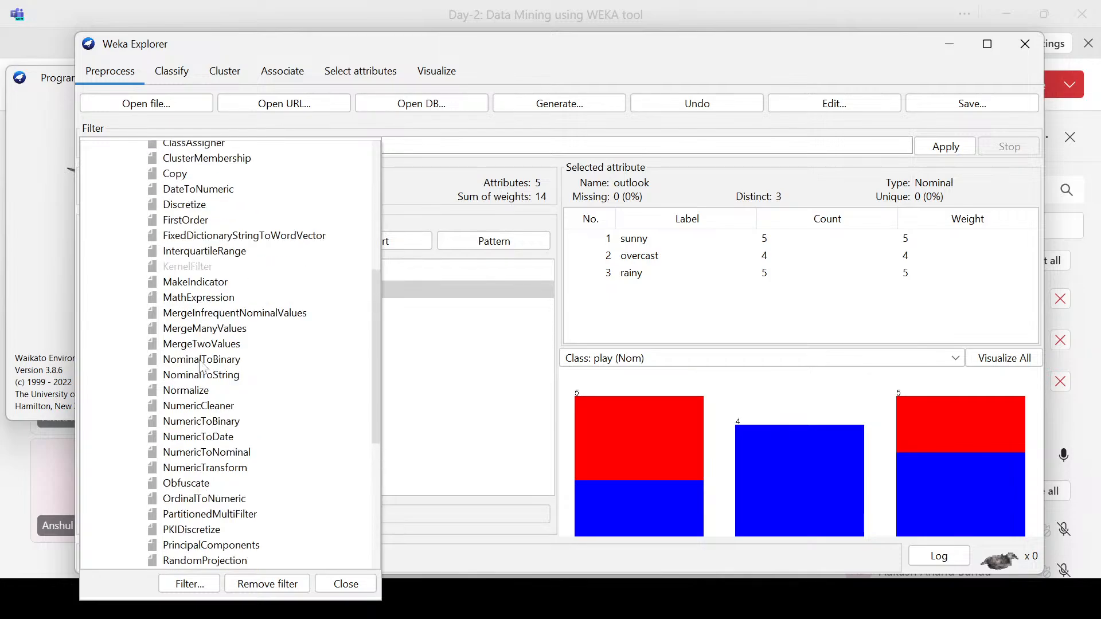
click(178, 205)
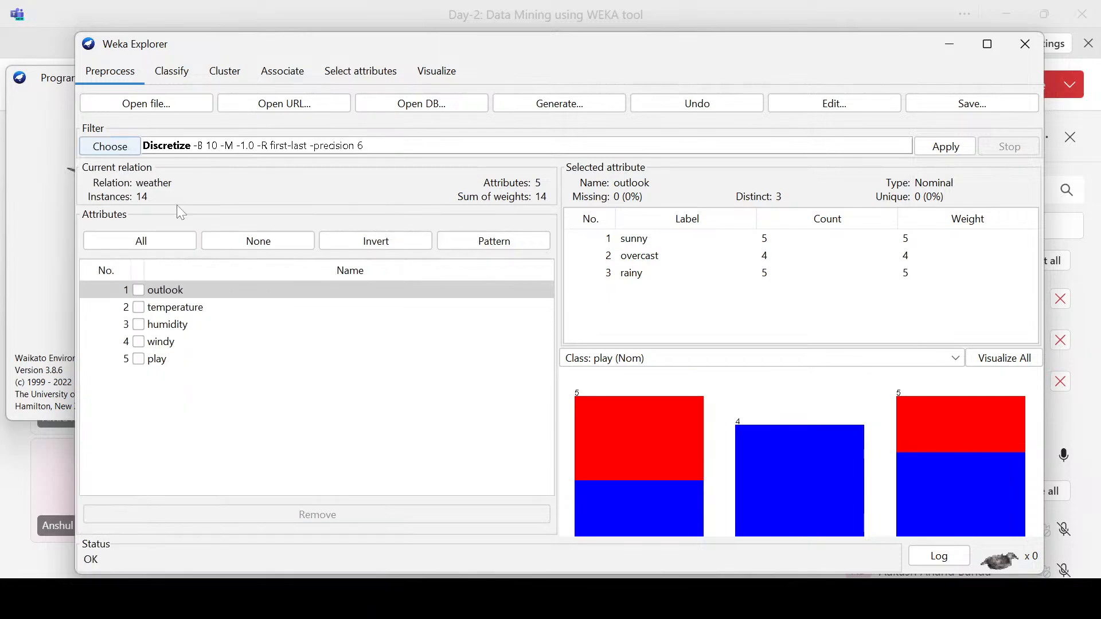
Step: Examine the unsupervised instance filters, including the descriptions of RemoveFolds and RemoveFrequentValues, and collapse the group again
click(127, 149)
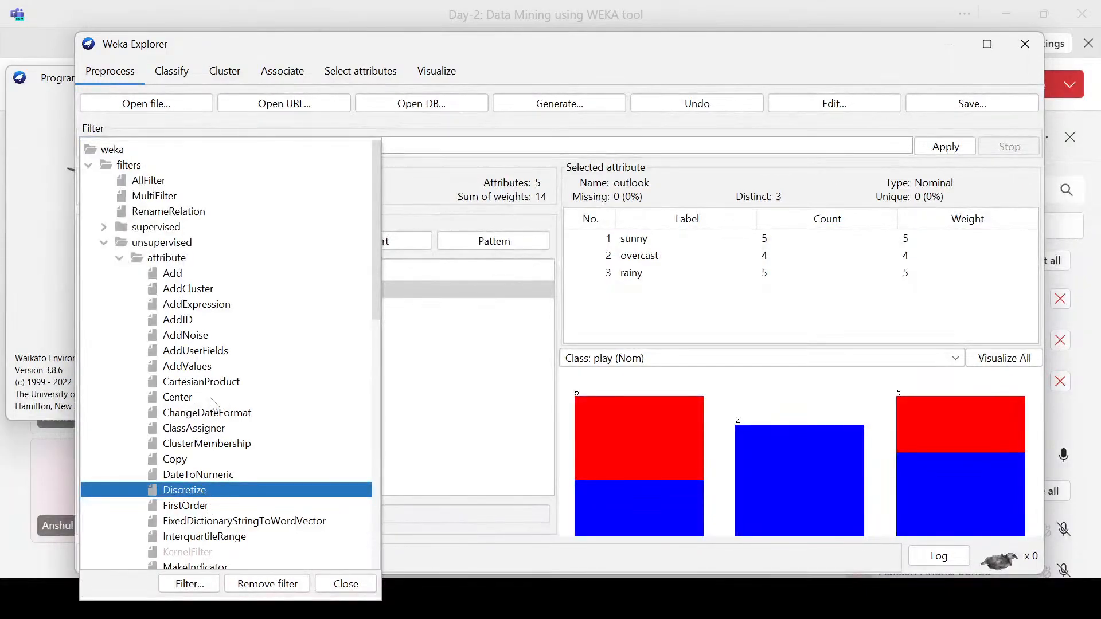
scroll(212, 404, down, 11)
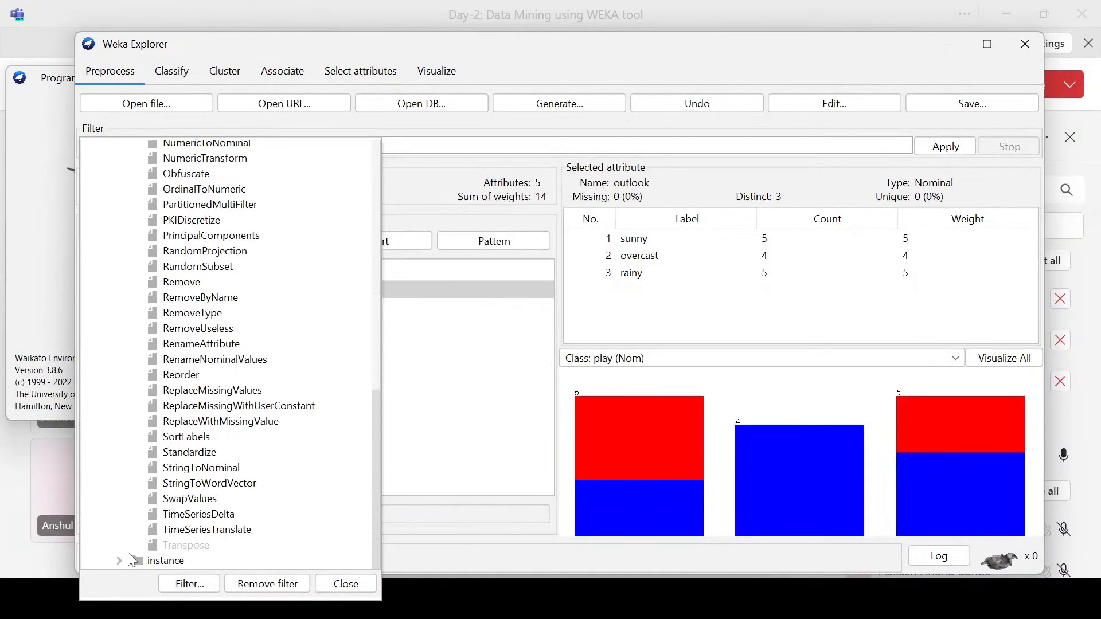
click(119, 561)
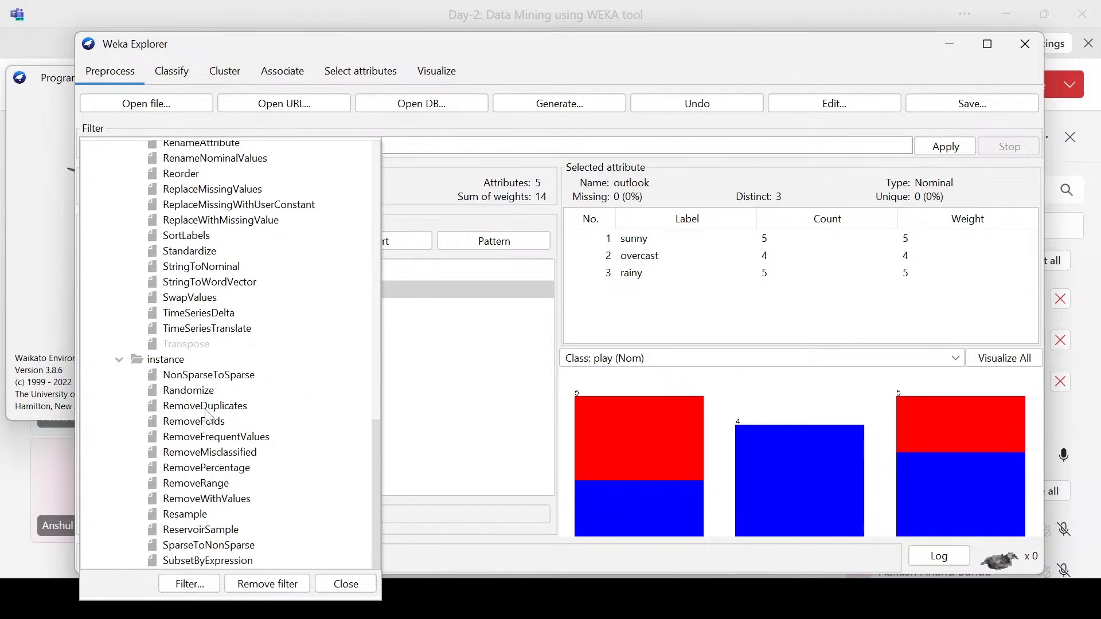
mouse_move(237, 411)
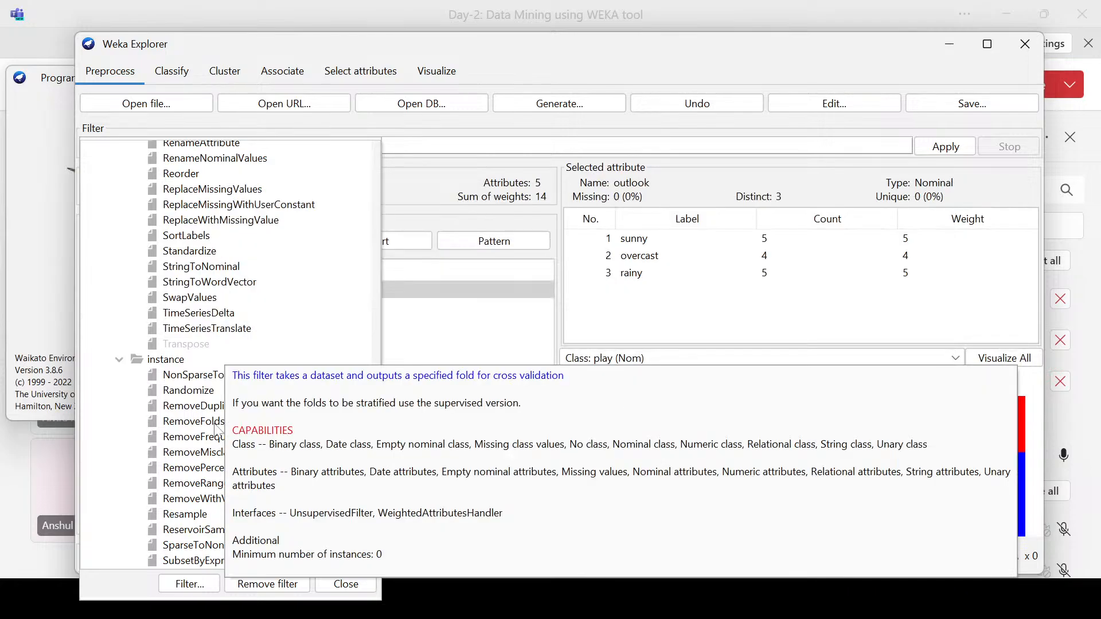
mouse_move(210, 438)
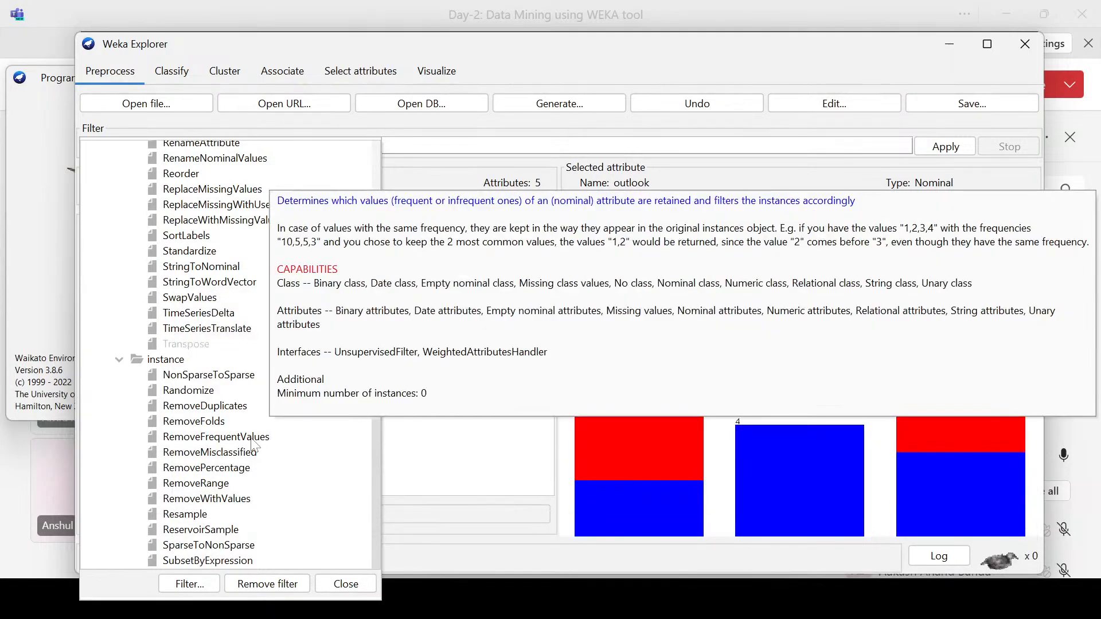
click(118, 359)
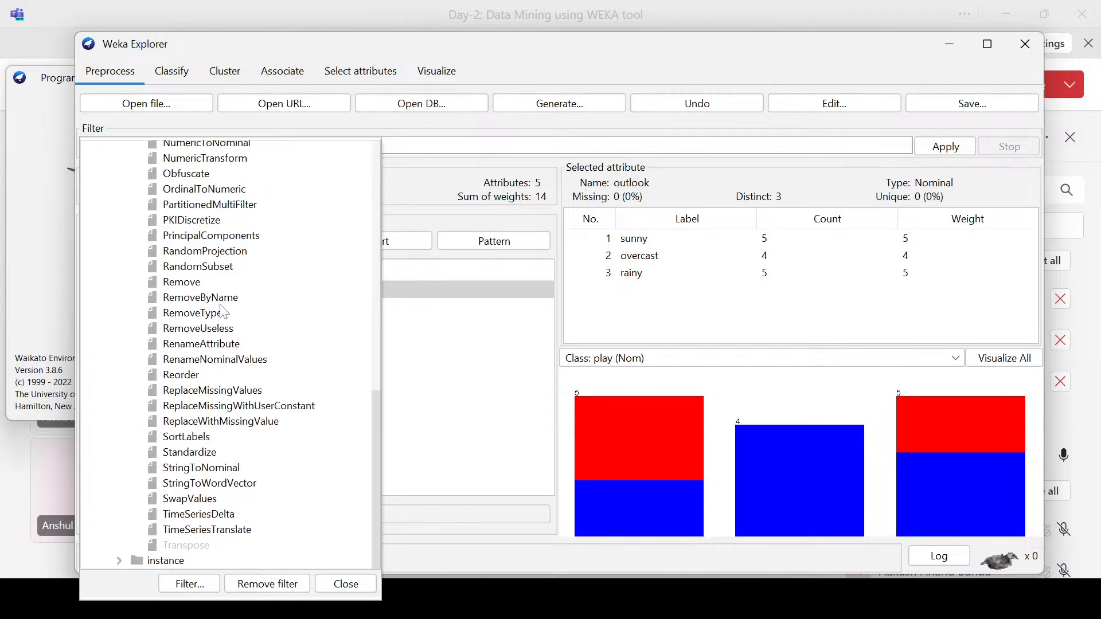
Step: Review the unsupervised attribute filters, reading the Normalize and Discretize descriptions, and choose Discretize again
scroll(223, 306, up, 1)
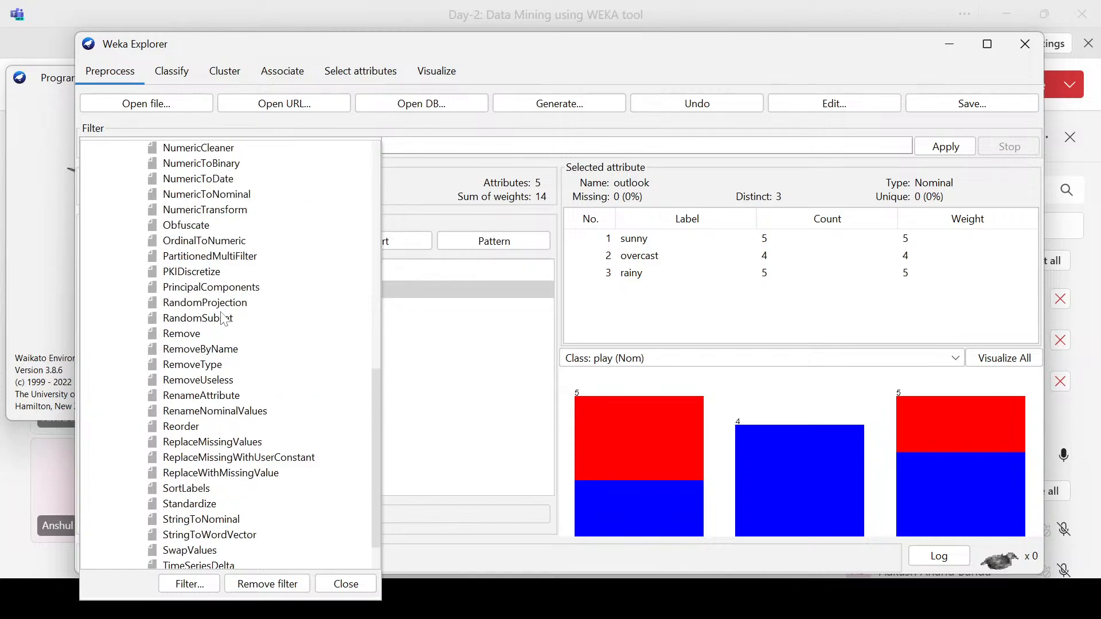
scroll(233, 390, down, 1)
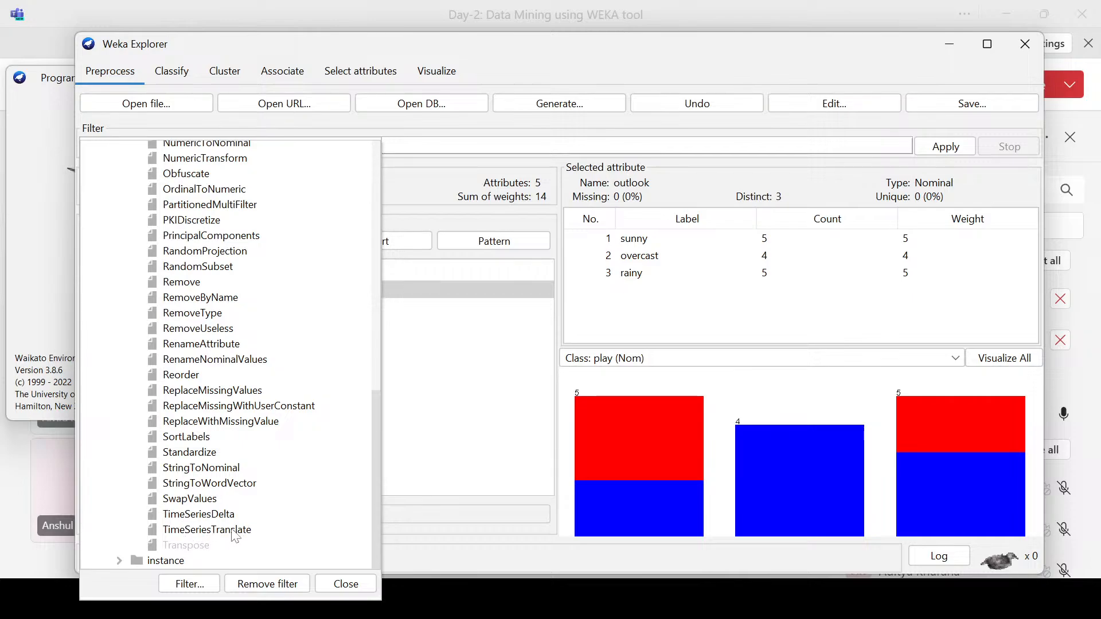
scroll(169, 242, up, 2)
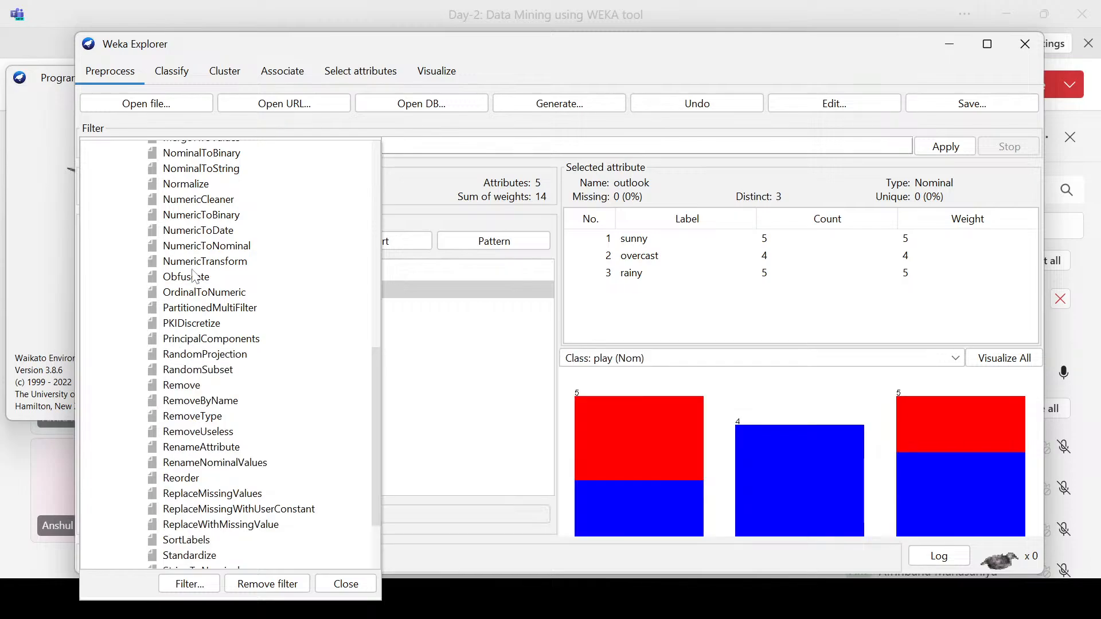
scroll(215, 253, up, 2)
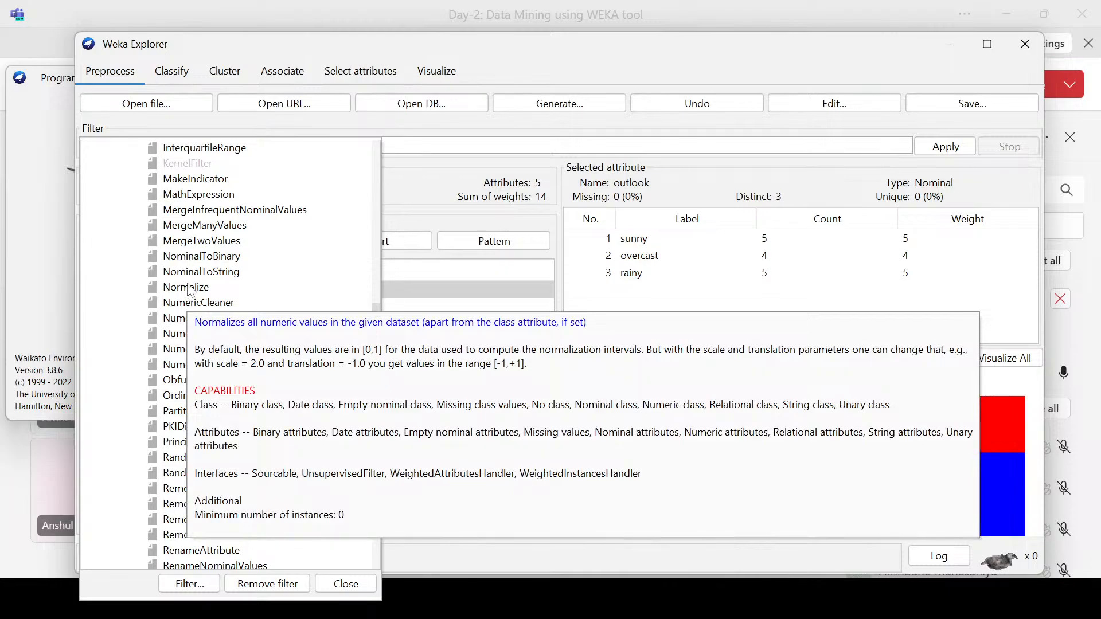
scroll(191, 290, up, 2)
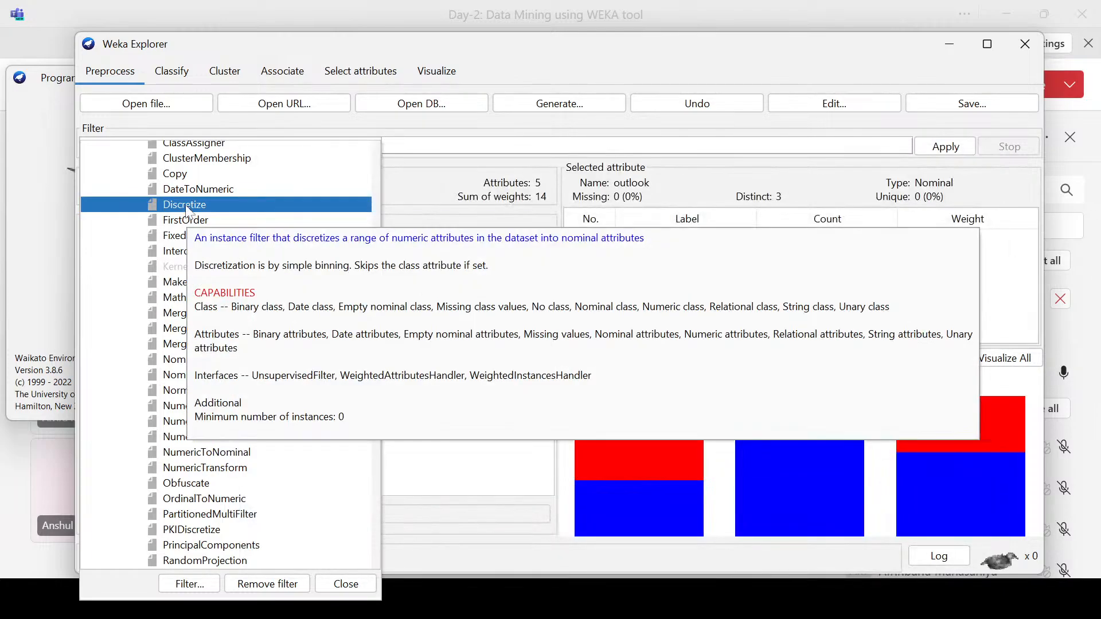
click(188, 207)
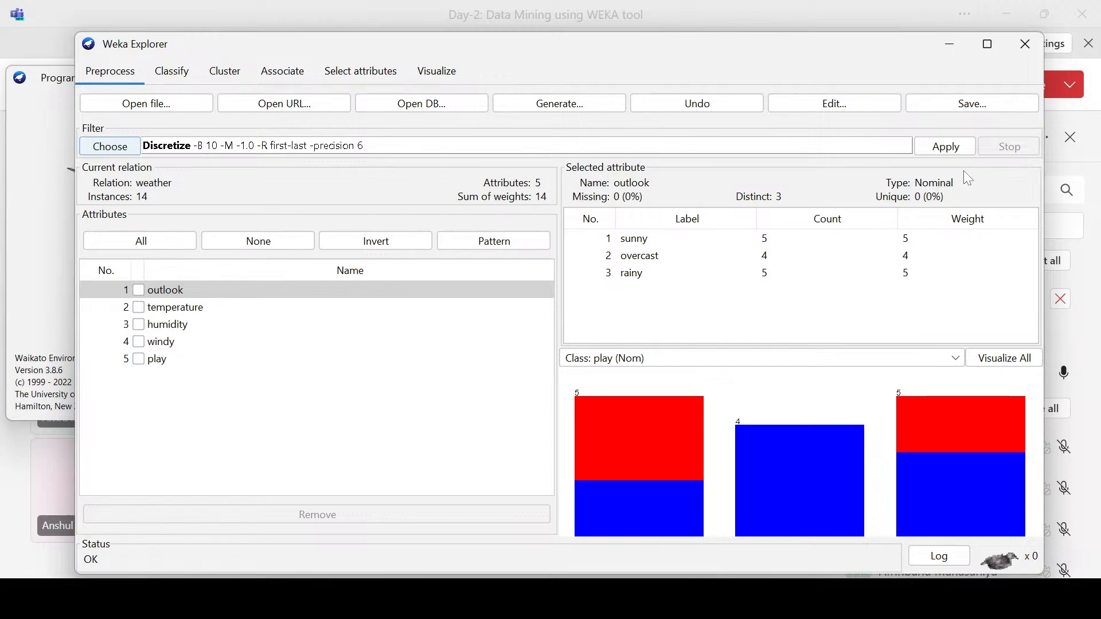
Step: With temperature selected, review the Discretize filter's parameters and set useEqualFrequency to True
click(193, 309)
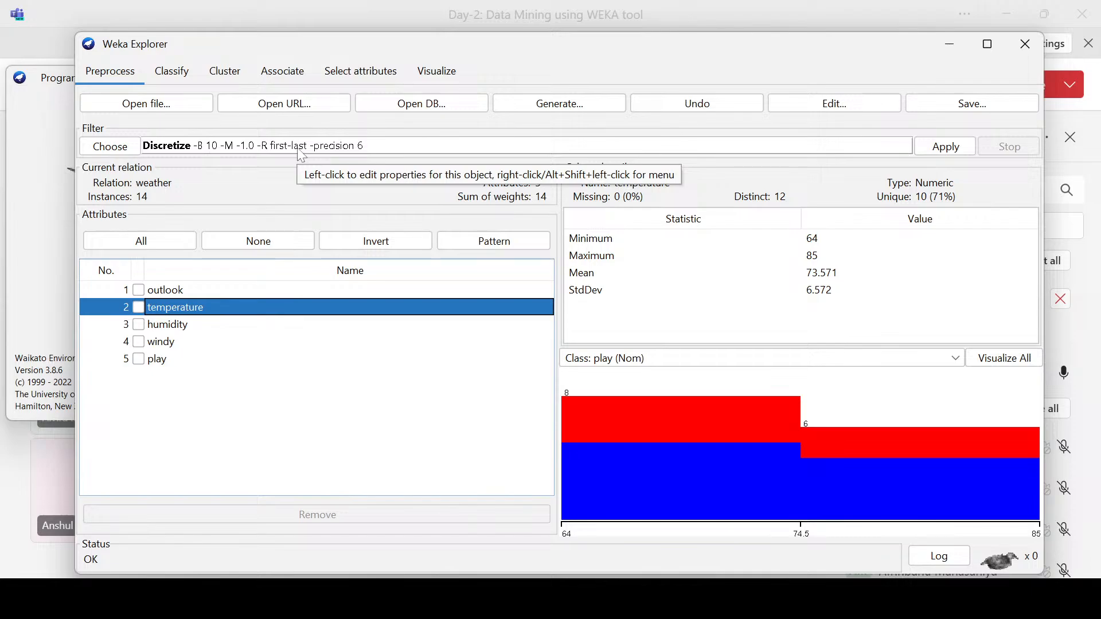
click(355, 148)
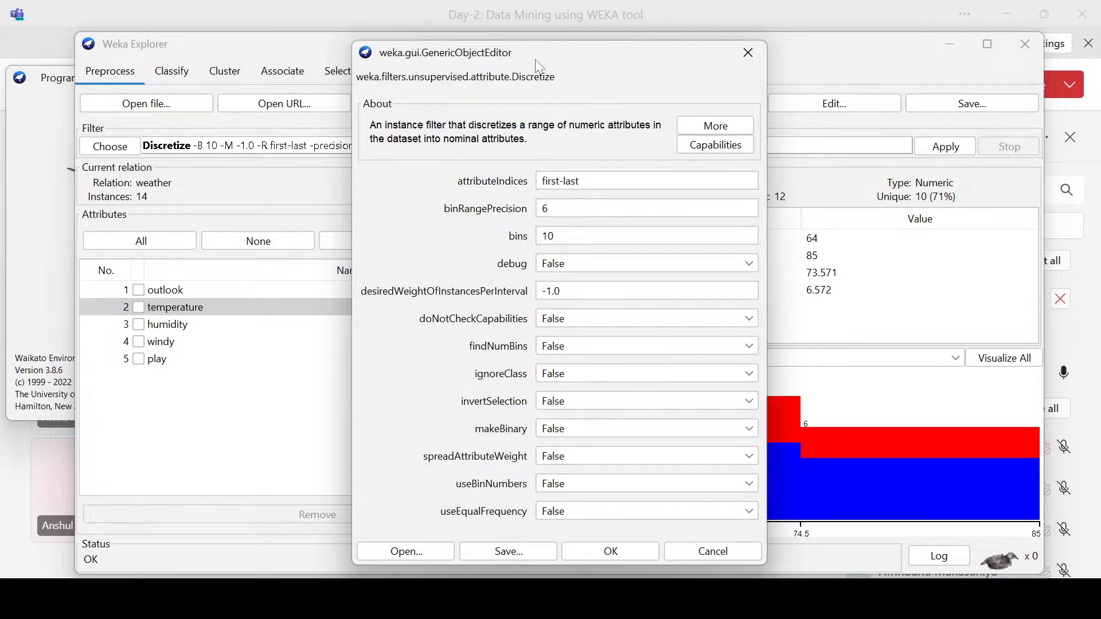
drag(436, 41, 442, 91)
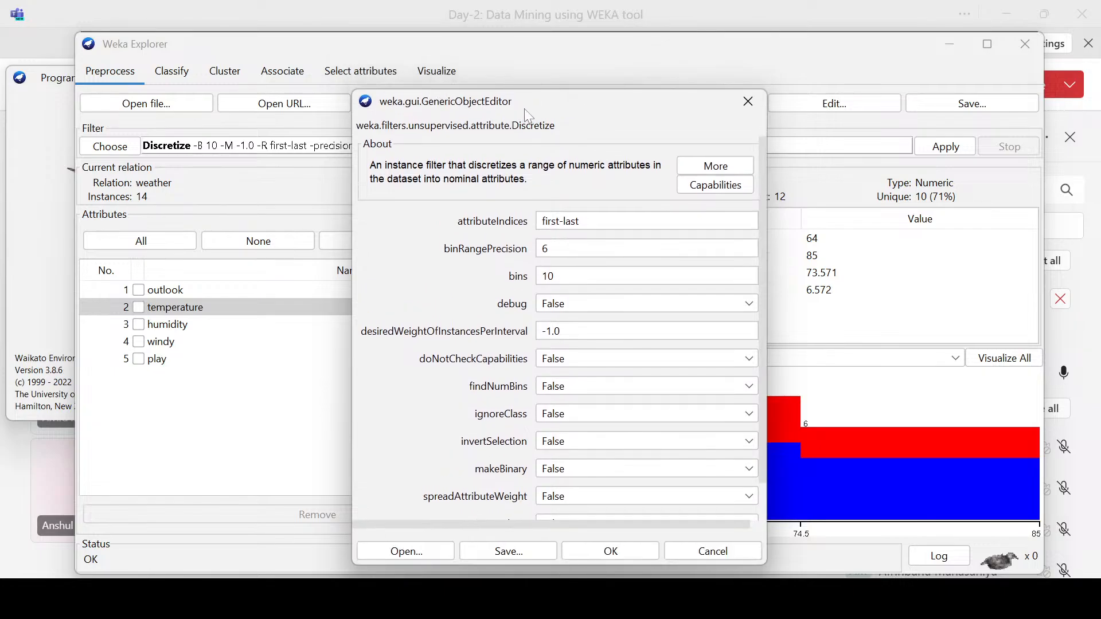
drag(523, 107, 510, 50)
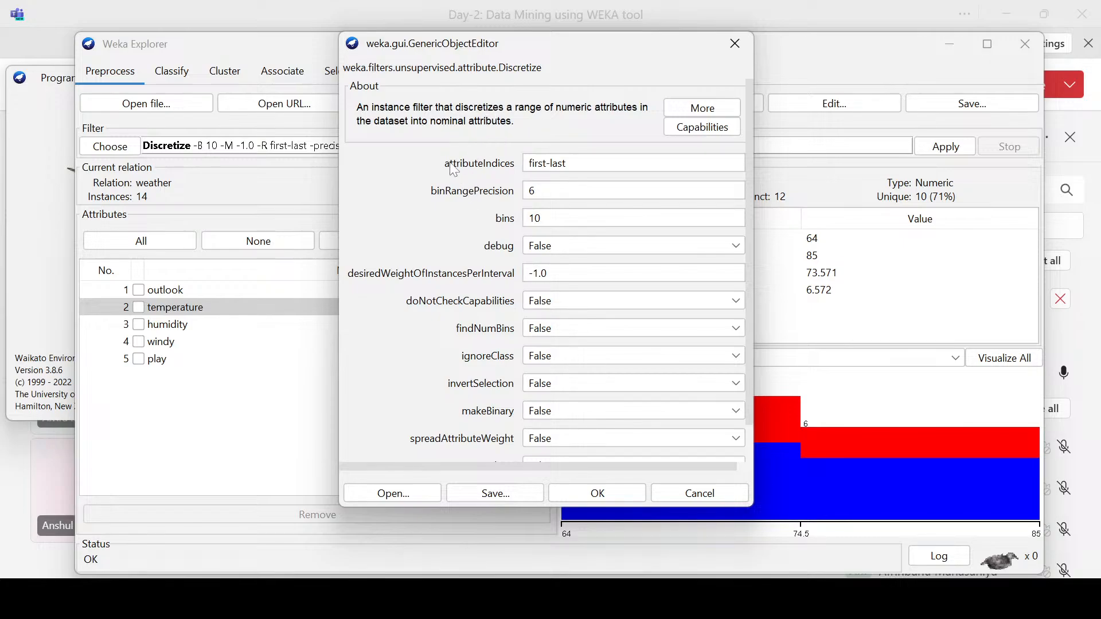
scroll(483, 251, down, 2)
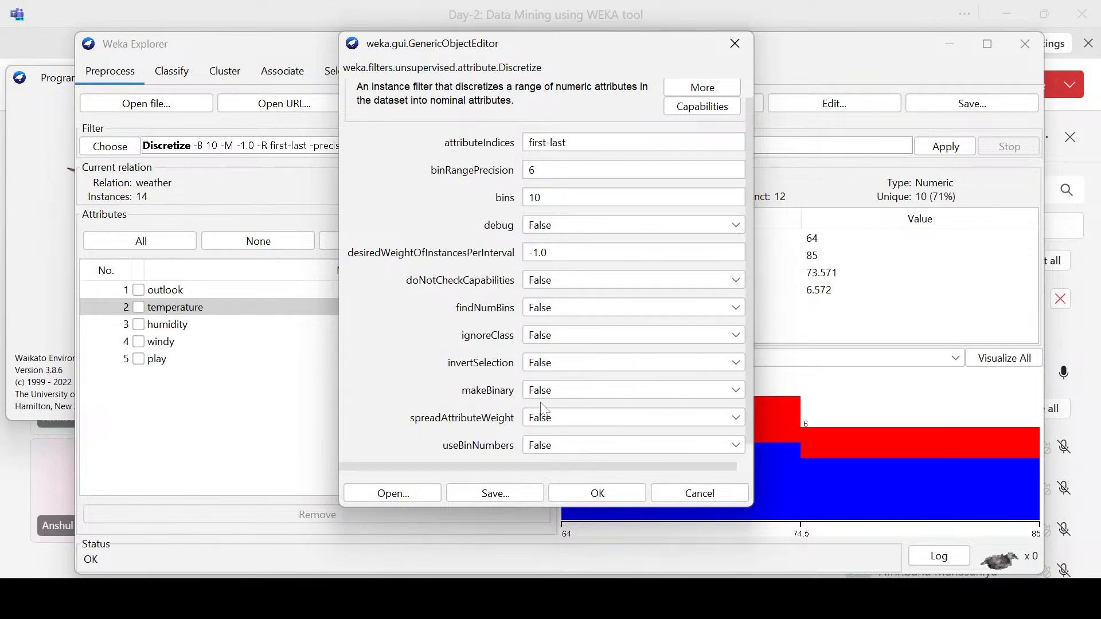
scroll(483, 303, up, 1)
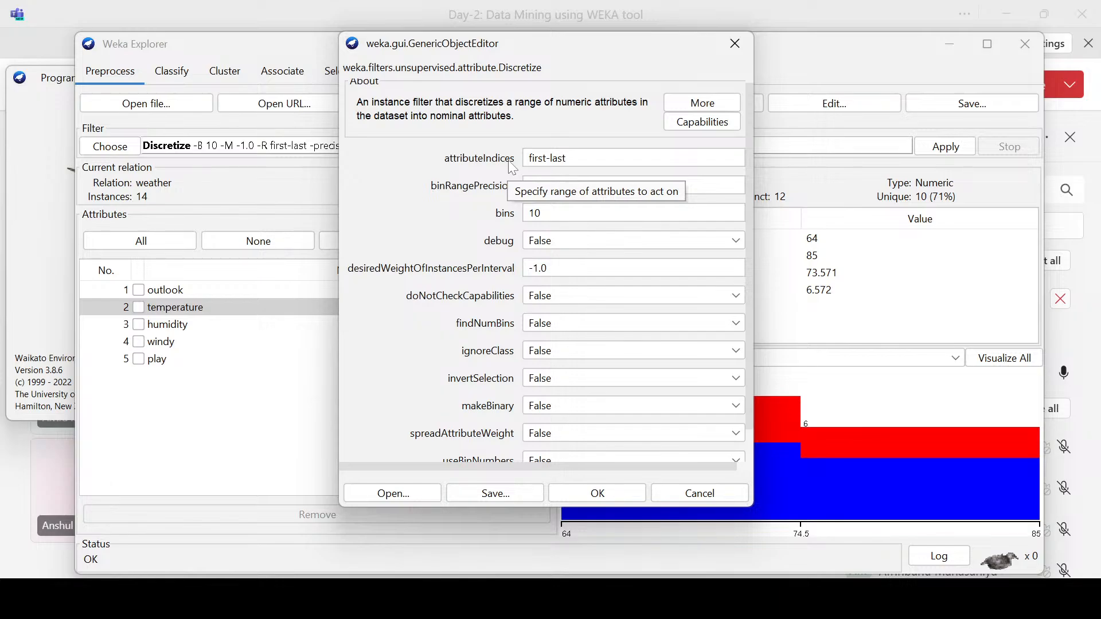
scroll(496, 353, down, 1)
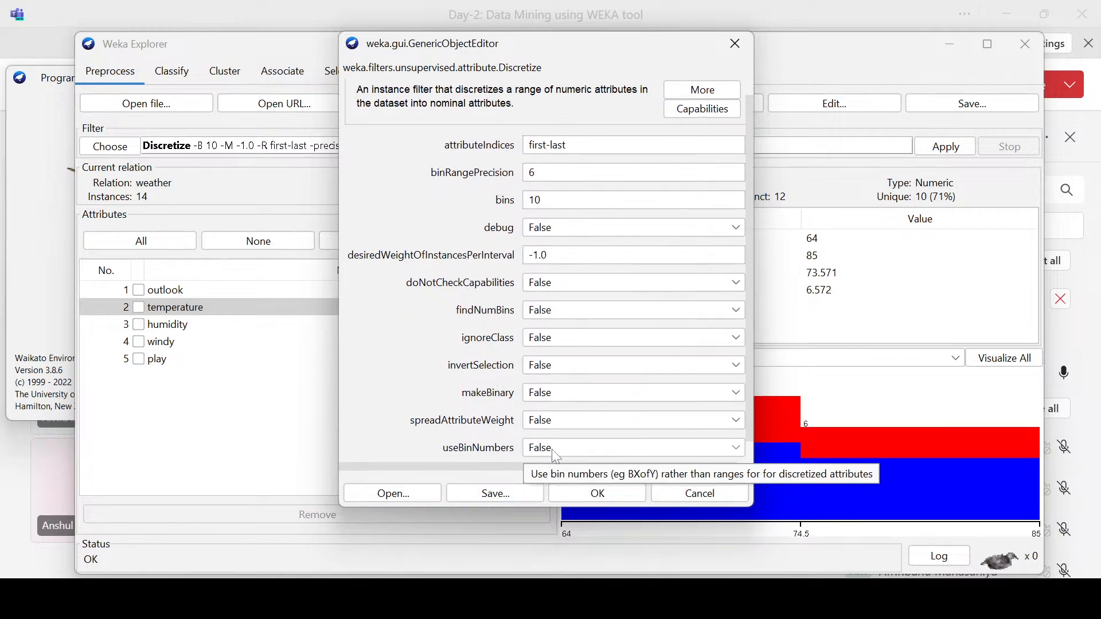
scroll(561, 417, down, 2)
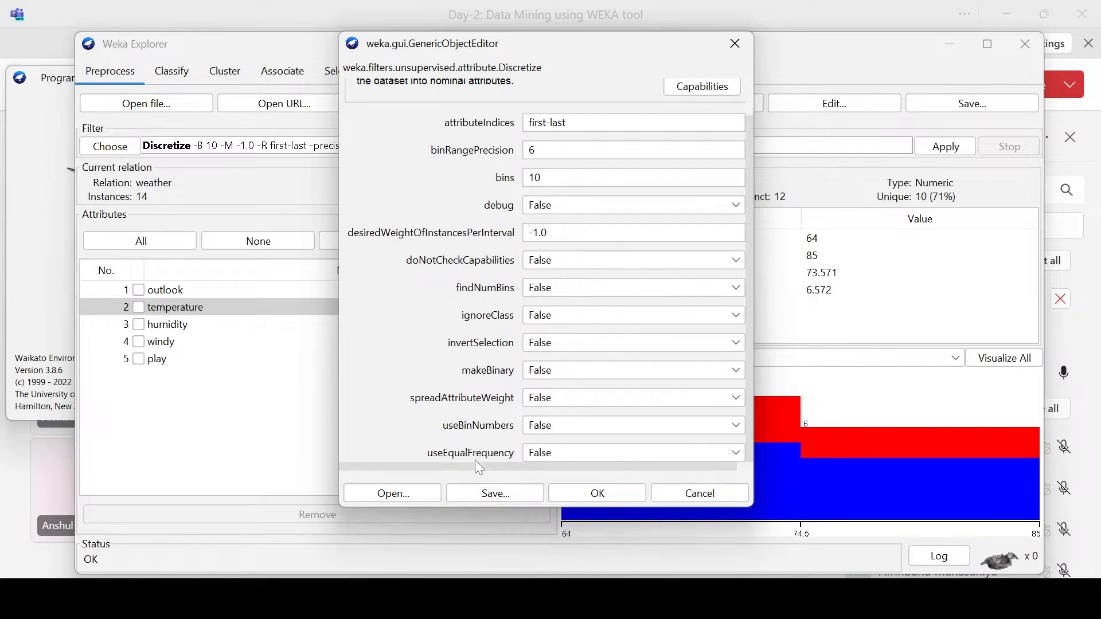
click(570, 455)
click(550, 472)
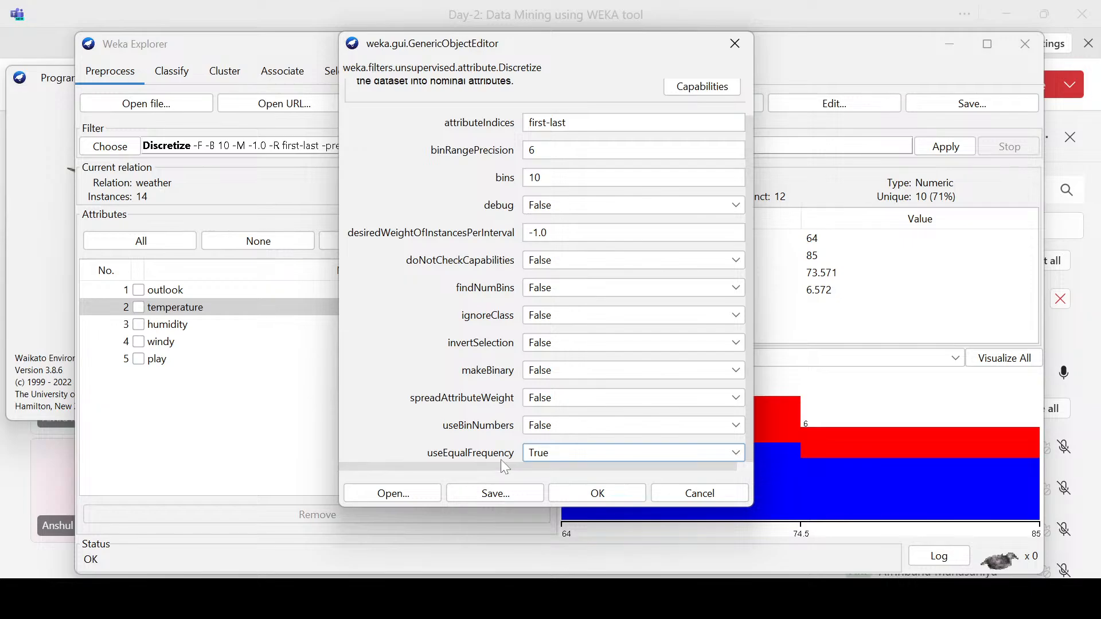
click(598, 492)
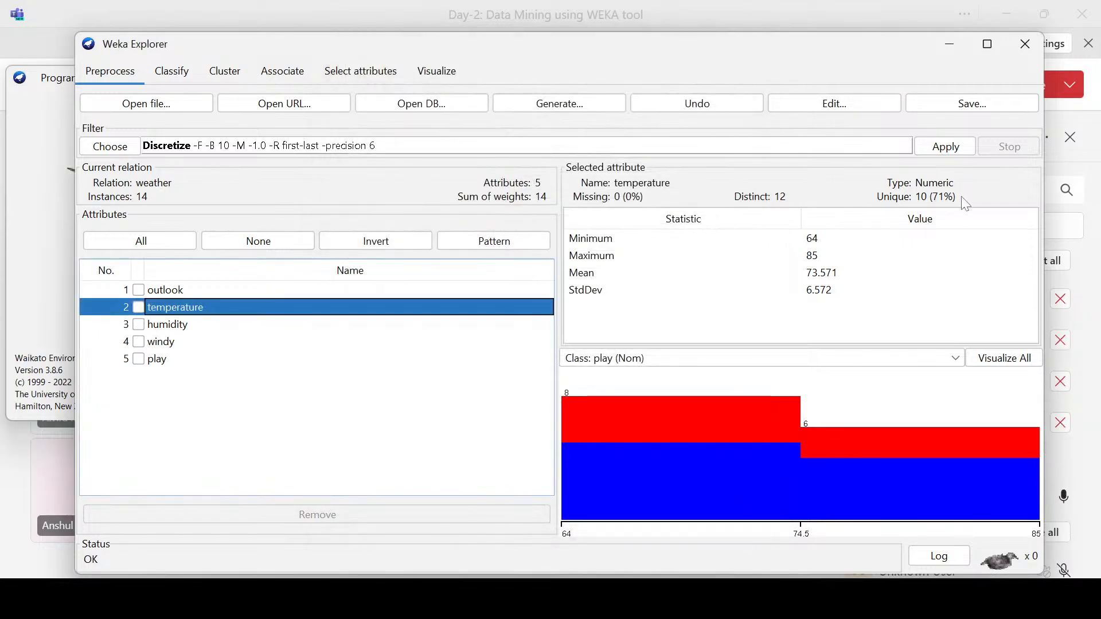
Step: Compare the data types and distributions of outlook, temperature, humidity and windy before the filter is applied
click(184, 291)
click(184, 308)
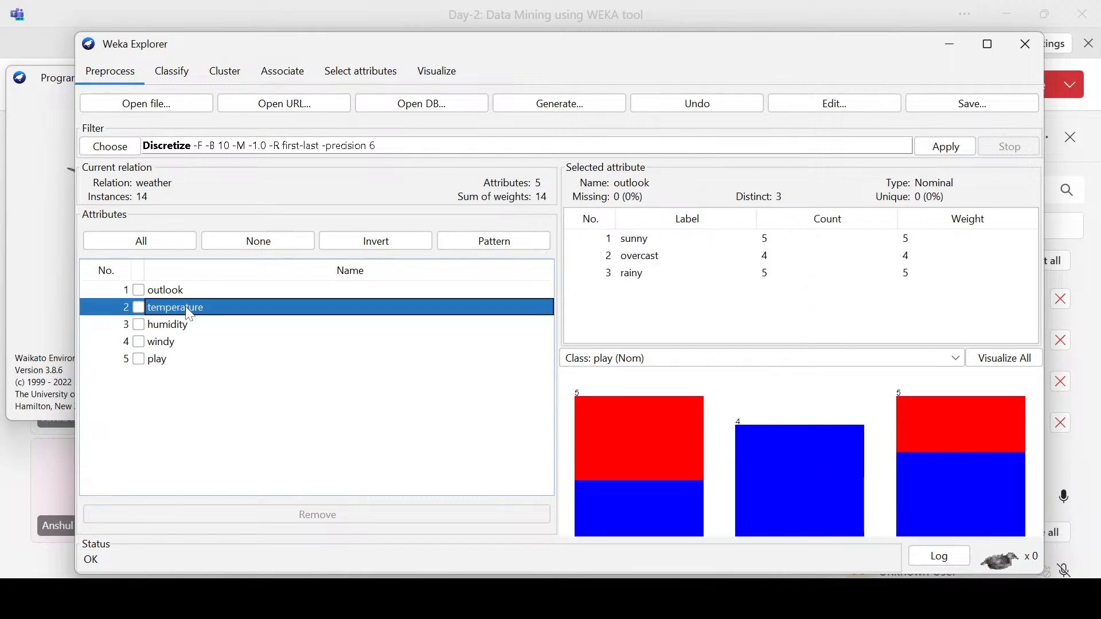
click(185, 326)
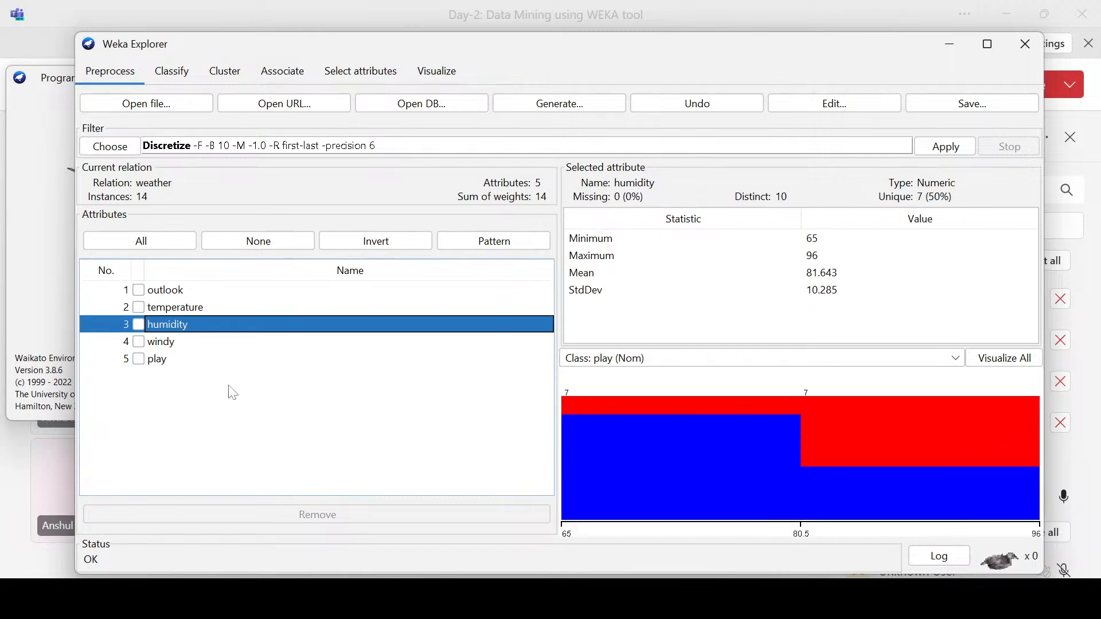
click(160, 342)
click(173, 292)
click(172, 325)
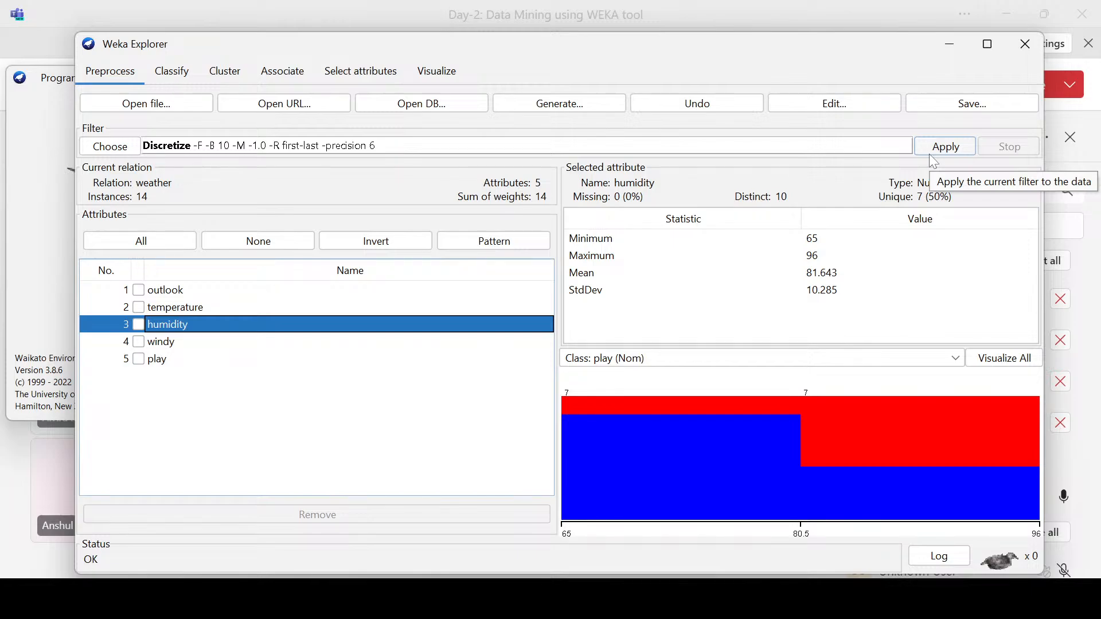
Step: Apply the Discretize filter to the weather data and examine the temperature attribute's intervals and counts from first to last
click(936, 152)
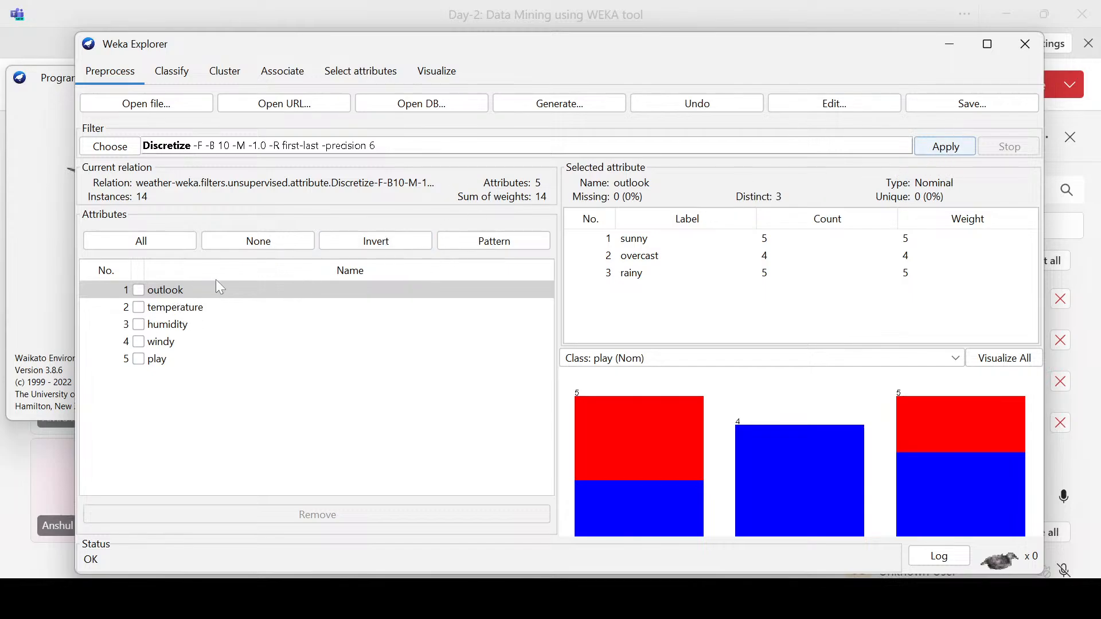
click(188, 315)
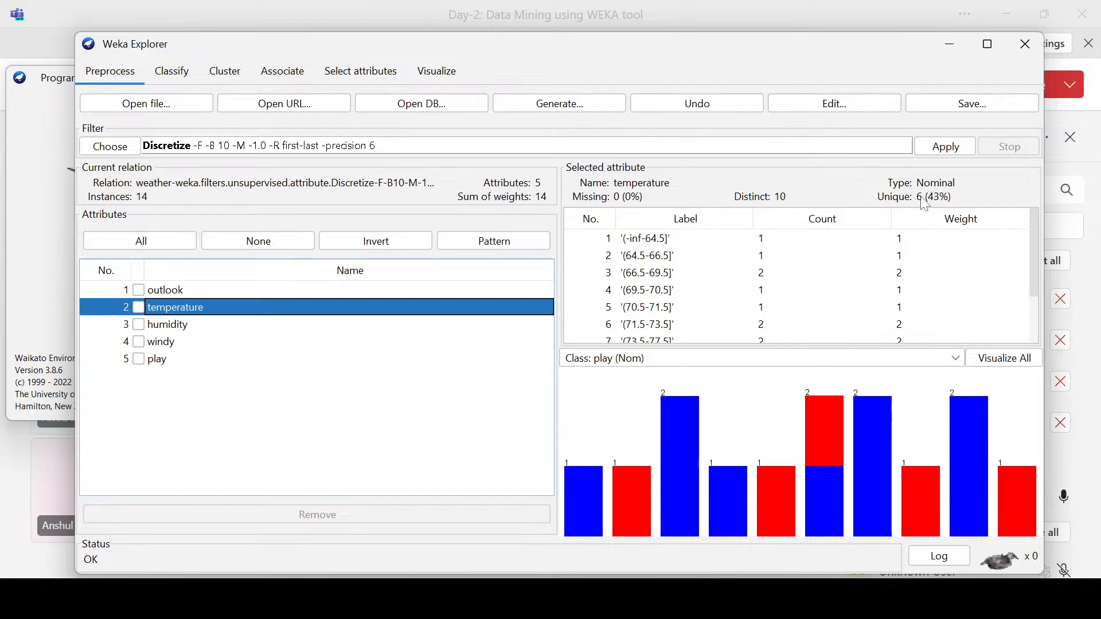
scroll(665, 261, down, 2)
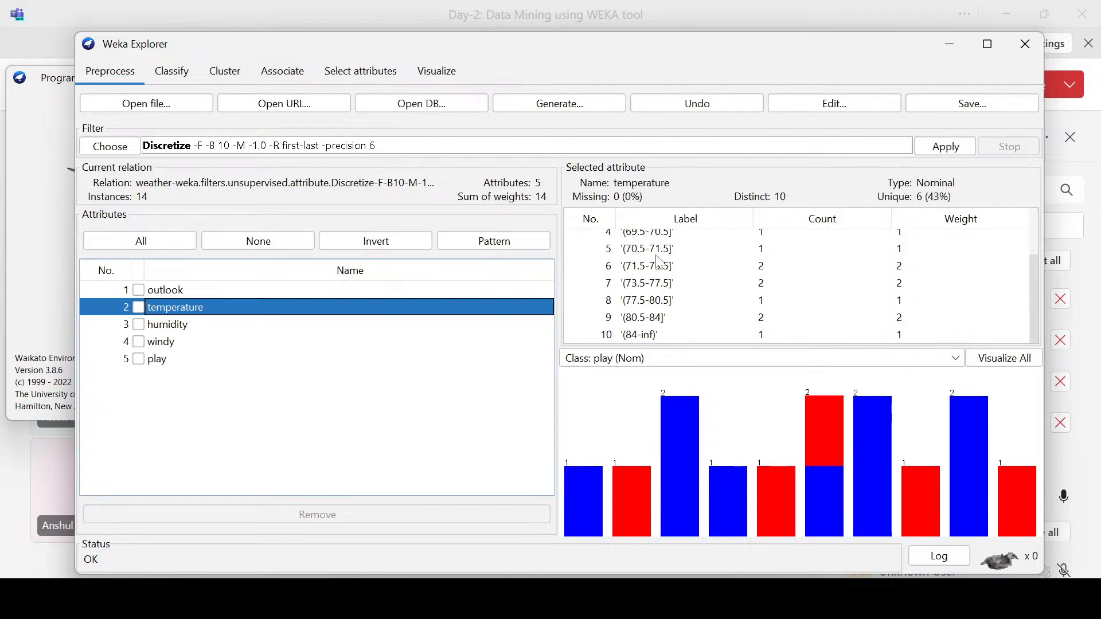
scroll(654, 285, up, 2)
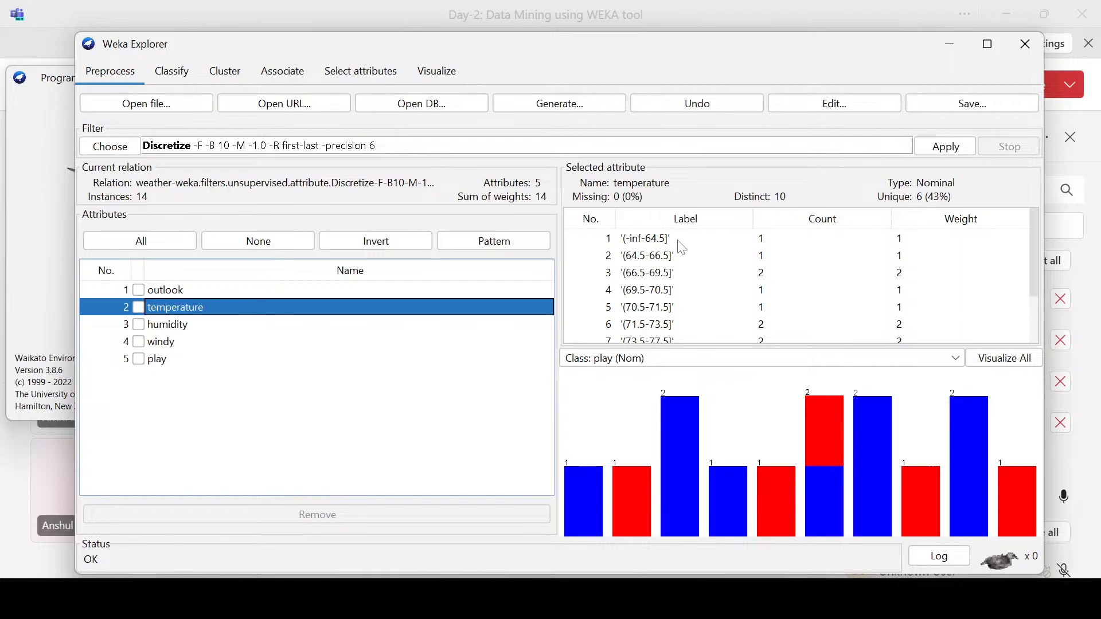
click(645, 255)
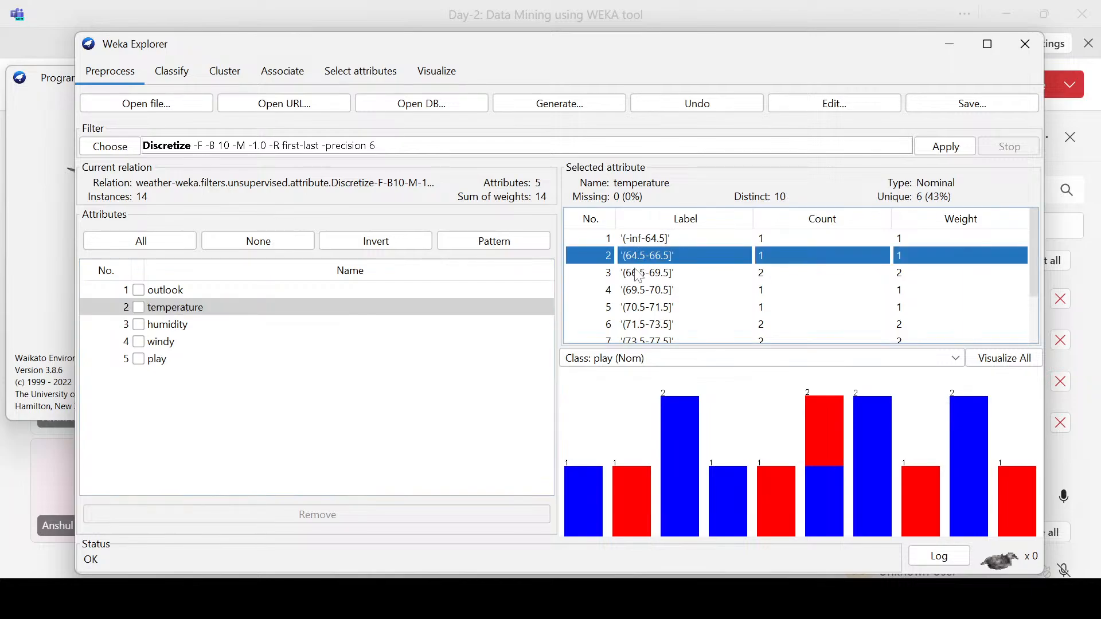
scroll(639, 278, down, 2)
click(642, 334)
scroll(636, 284, up, 2)
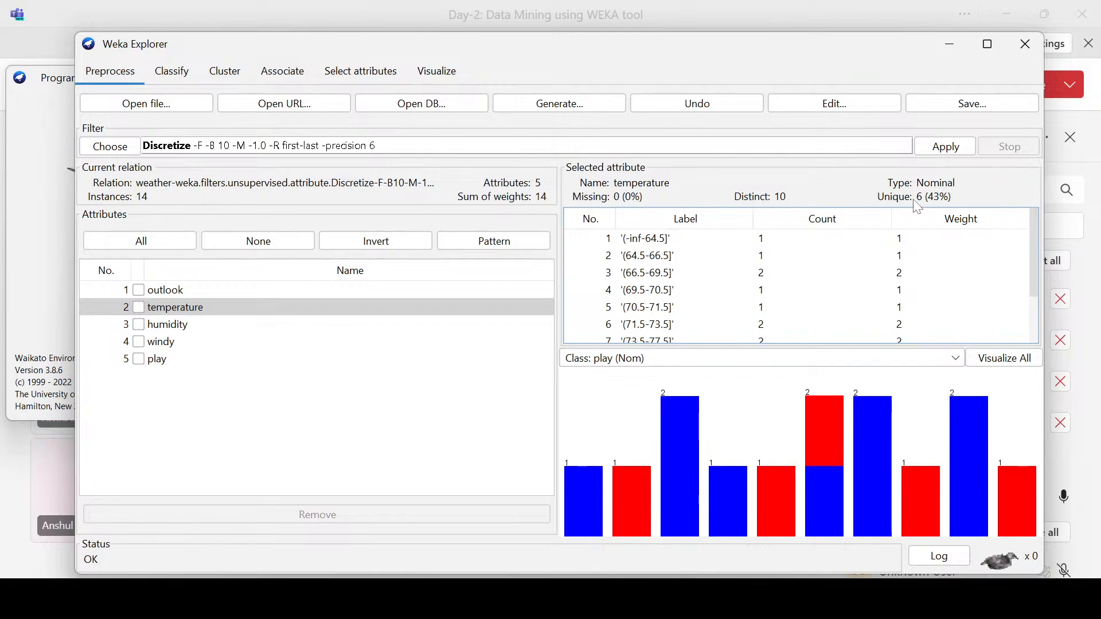
scroll(737, 287, down, 2)
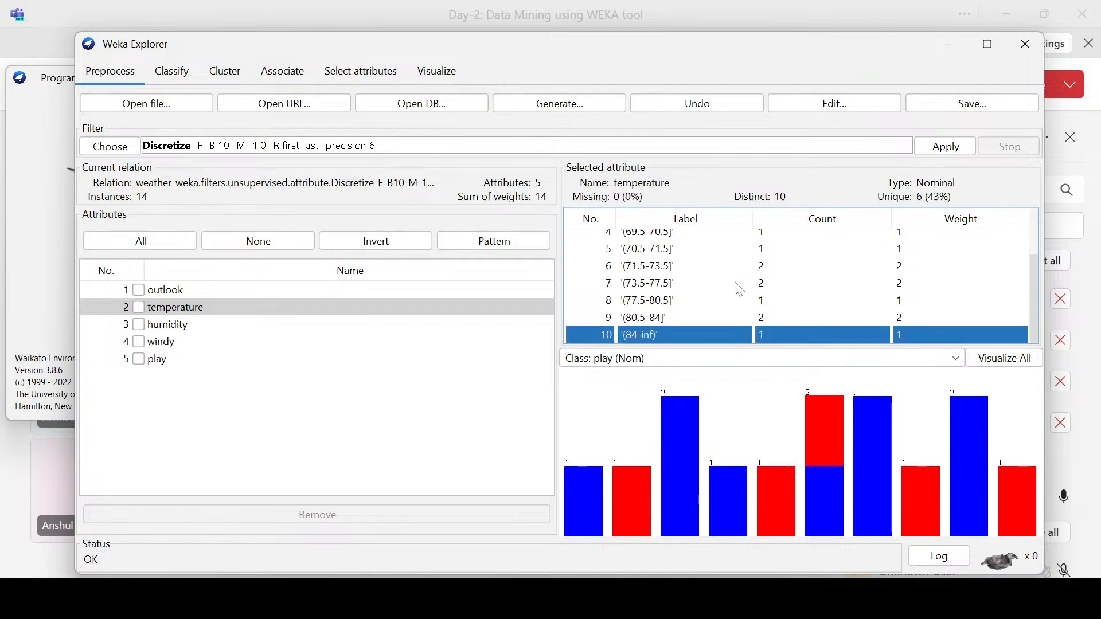
Step: Return to the first temperature intervals and examine the discretized humidity attribute's intervals and counts from first to last
scroll(740, 291, up, 2)
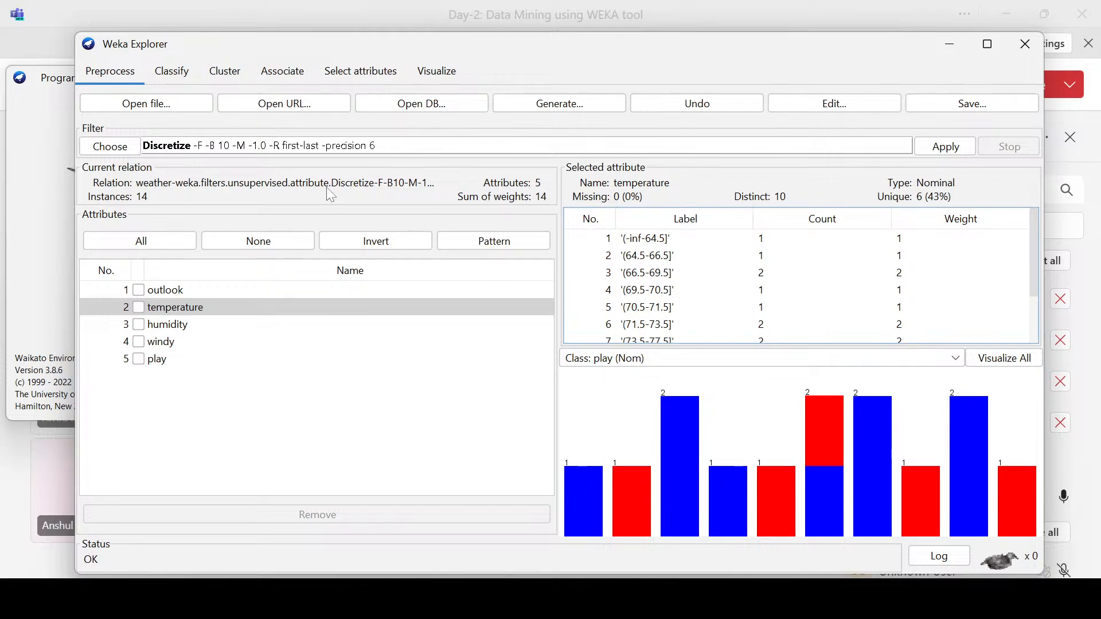
click(324, 324)
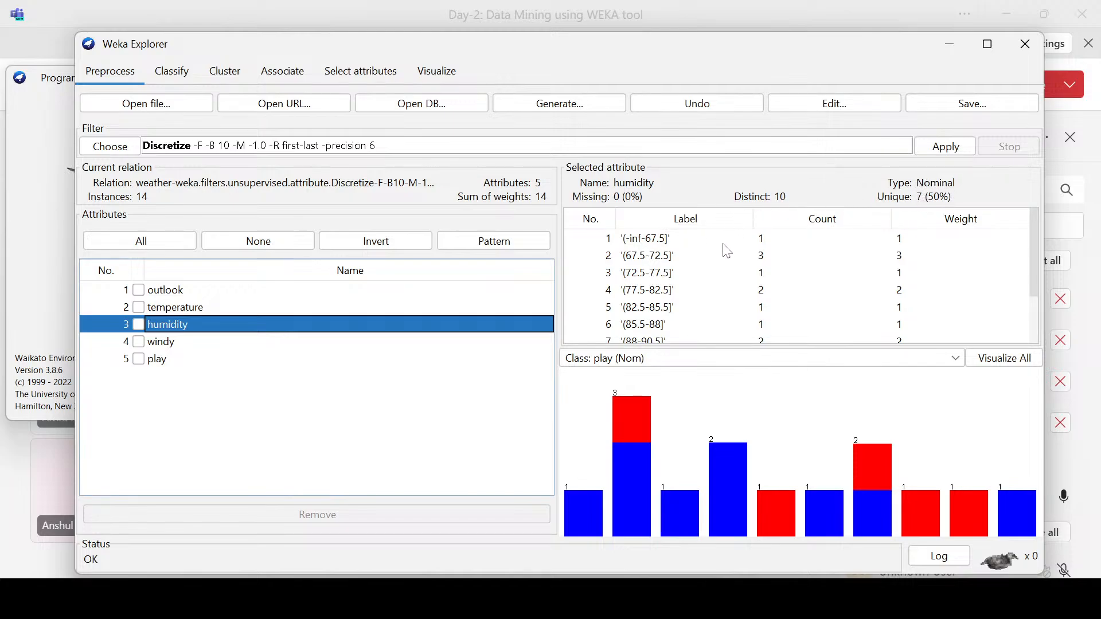
scroll(725, 248, down, 2)
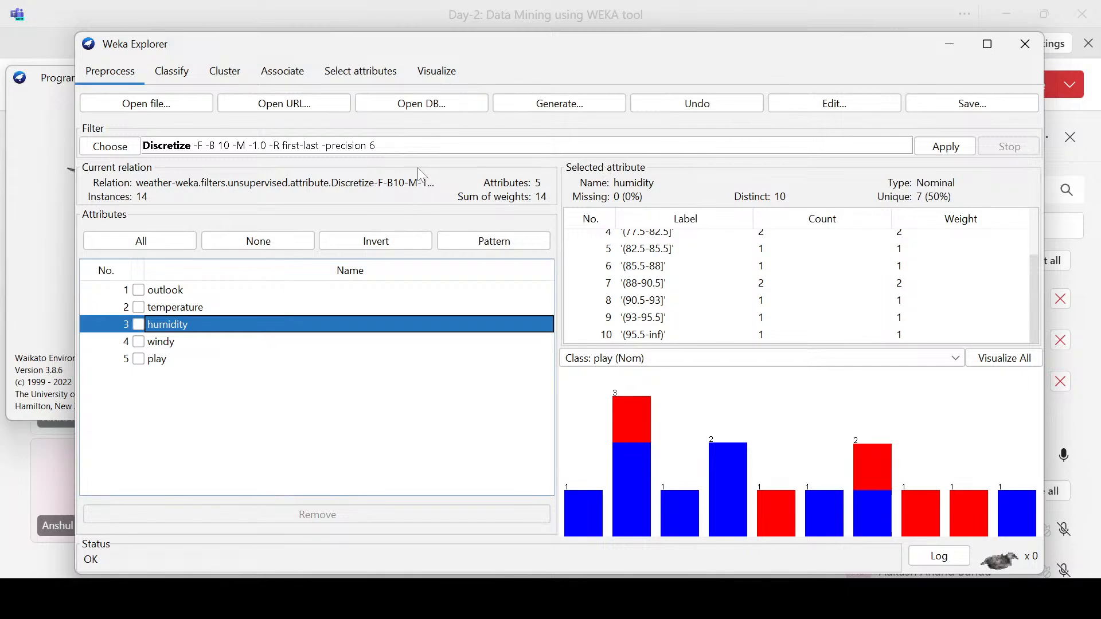
Step: Browse the unsupervised attribute filters and read the Normalize description, keeping Discretize as the chosen filter
click(110, 146)
scroll(215, 360, down, 6)
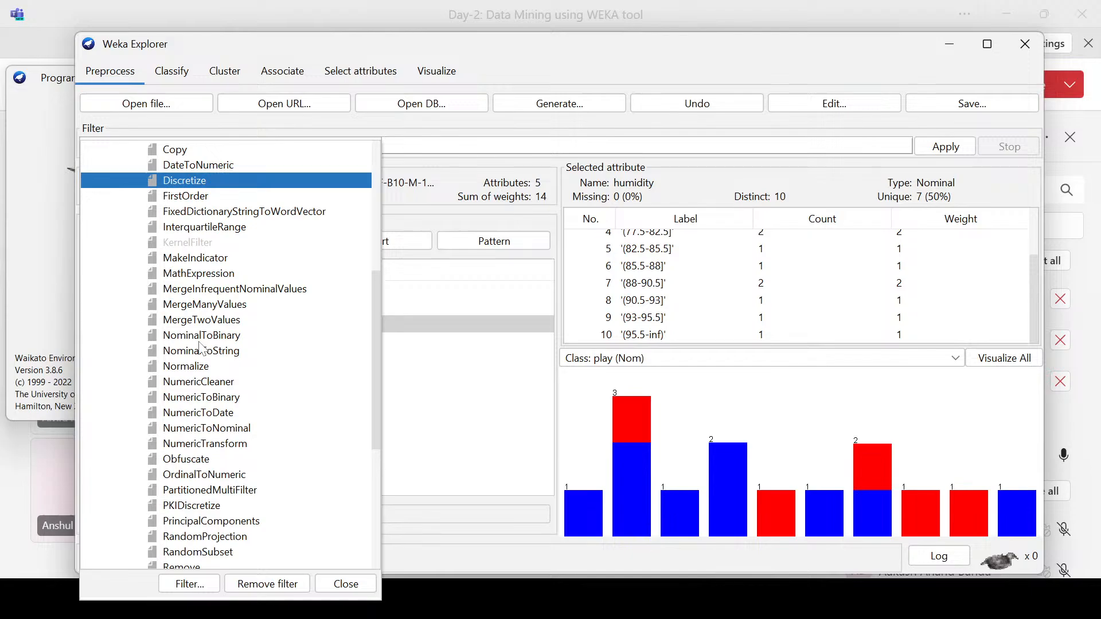
mouse_move(229, 339)
mouse_move(187, 373)
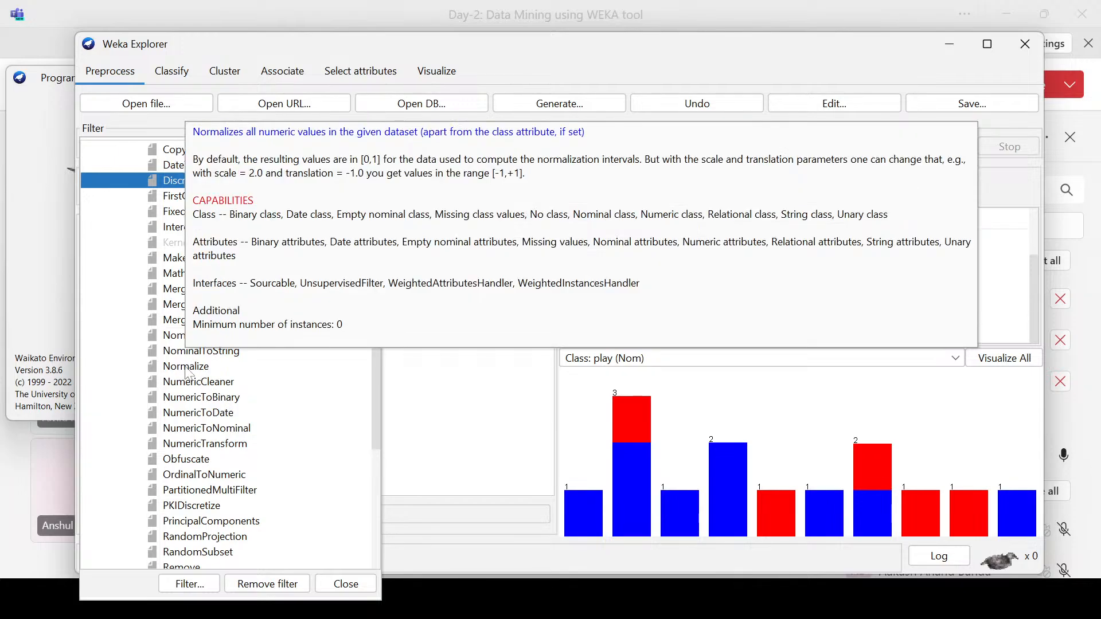
scroll(270, 359, down, 3)
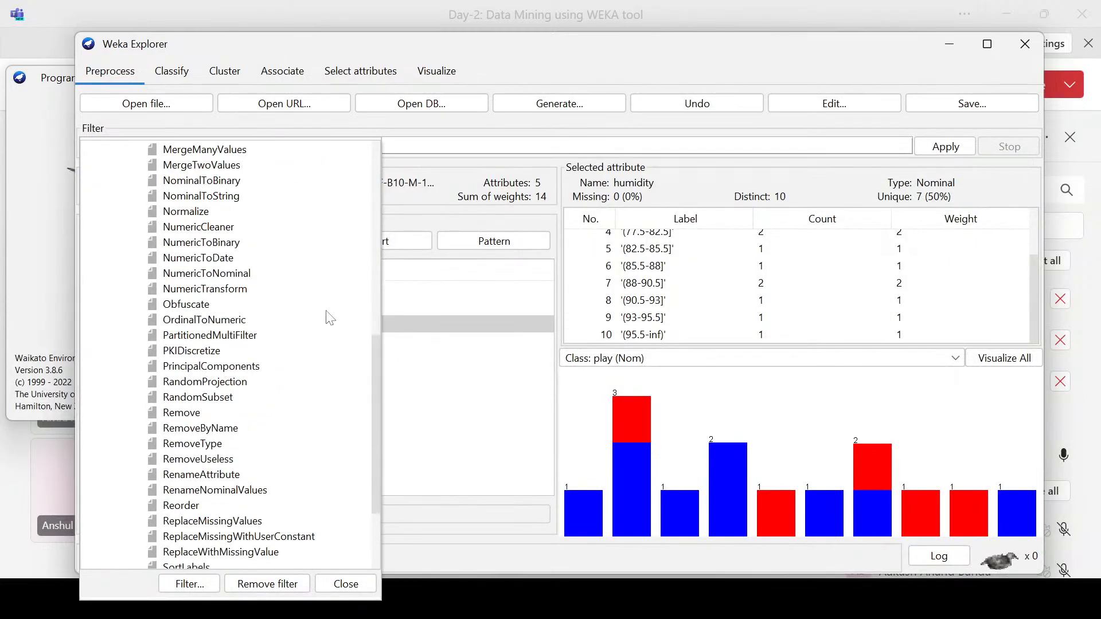
click(483, 173)
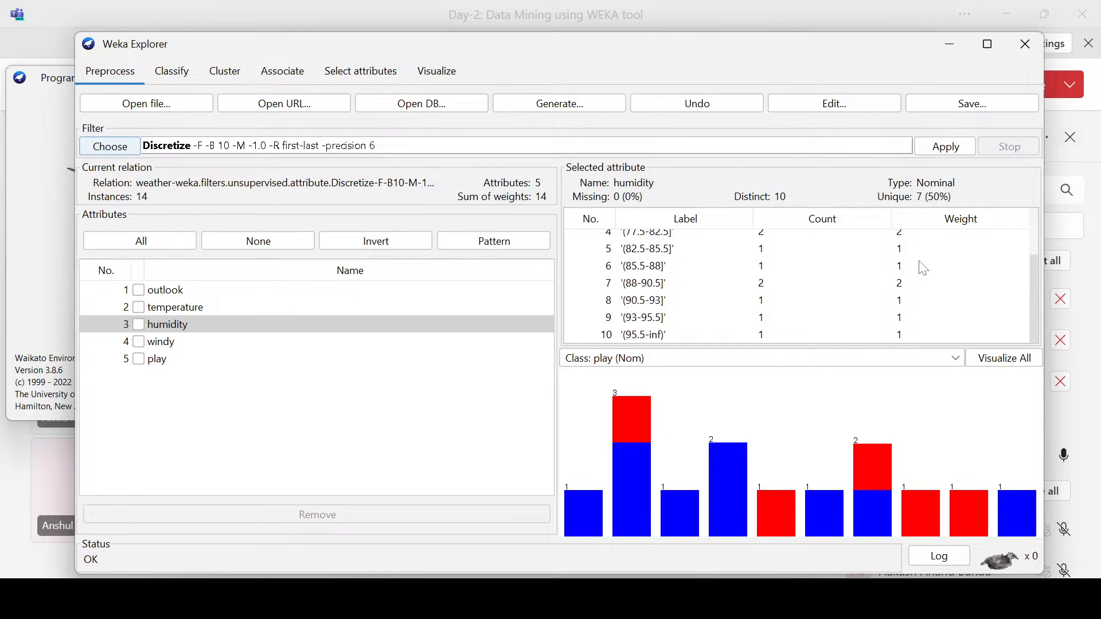
Step: Compare the labels and class distributions of windy, temperature, humidity and outlook in the discretized weather data
scroll(897, 281, up, 2)
click(155, 341)
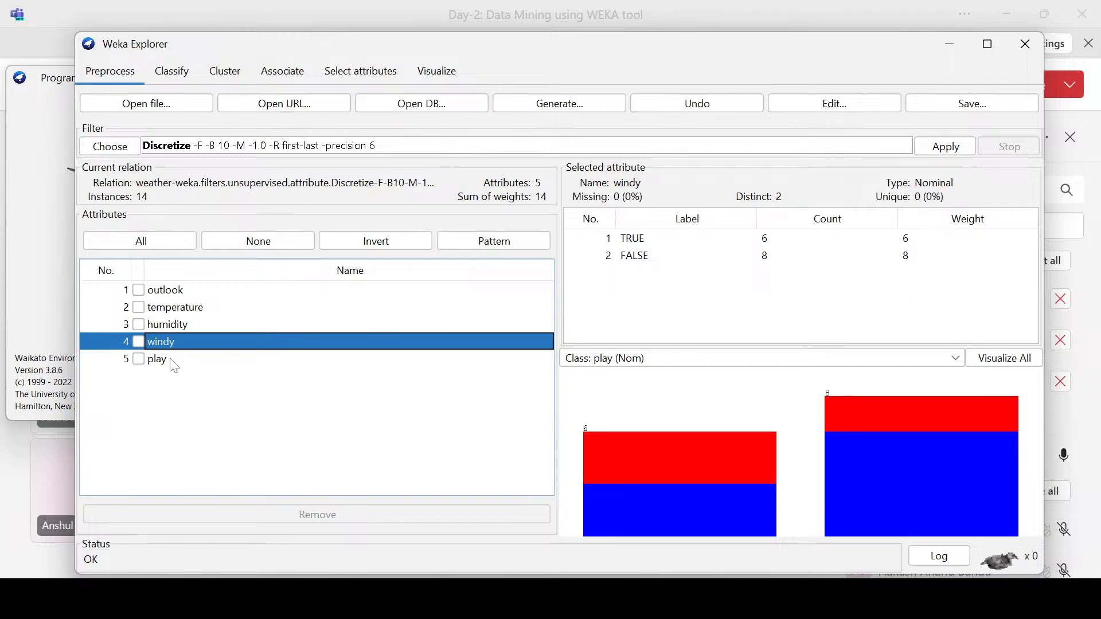
click(181, 311)
click(180, 323)
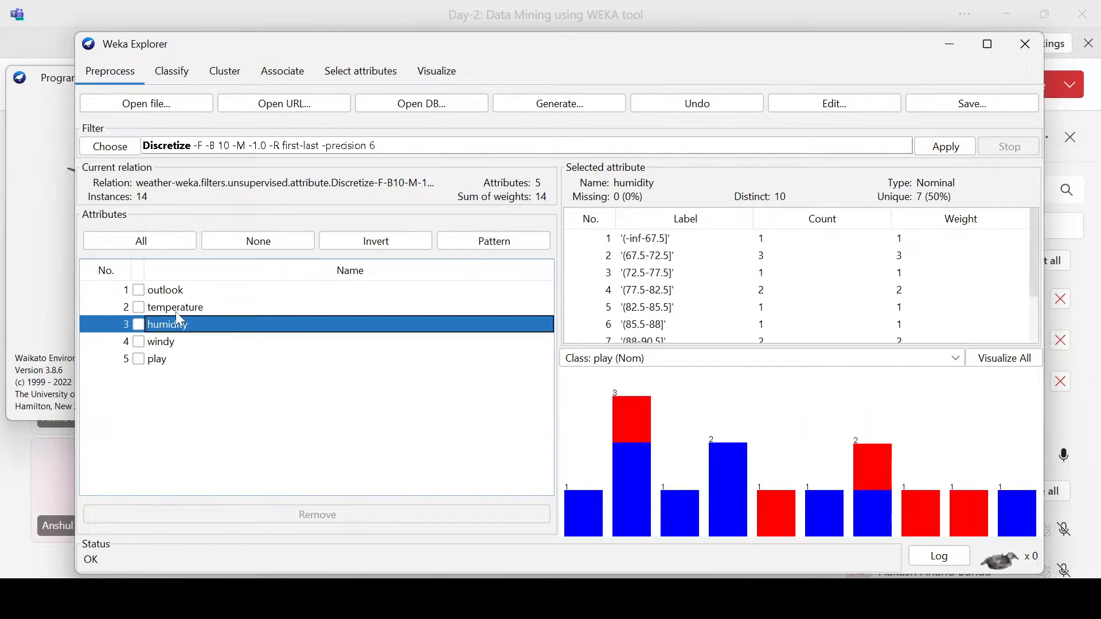
click(176, 312)
click(174, 329)
click(175, 313)
click(172, 331)
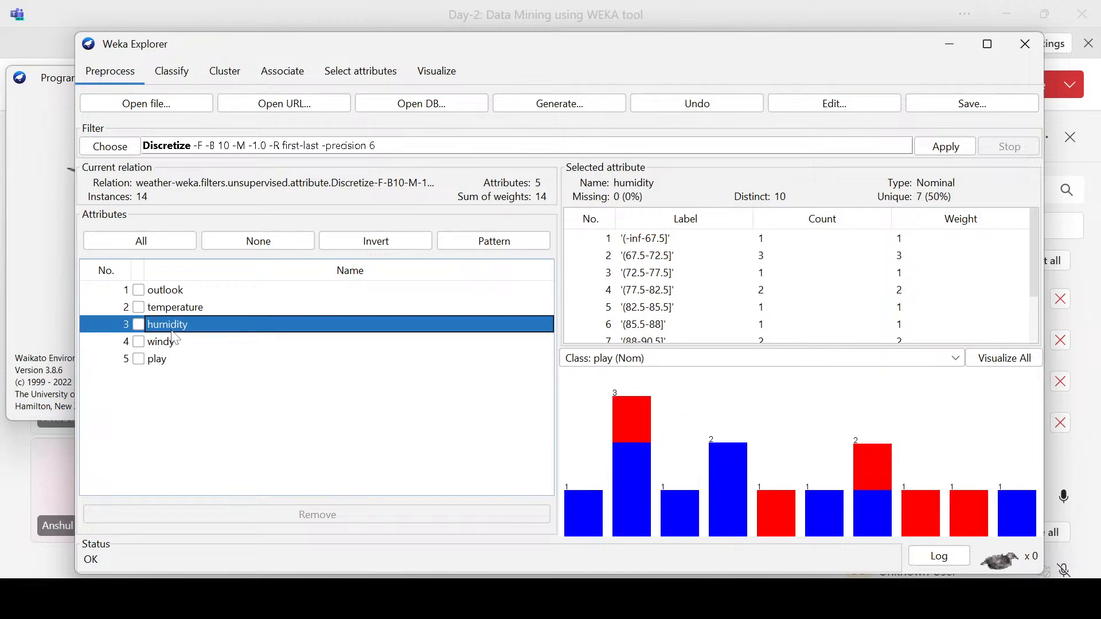
click(173, 313)
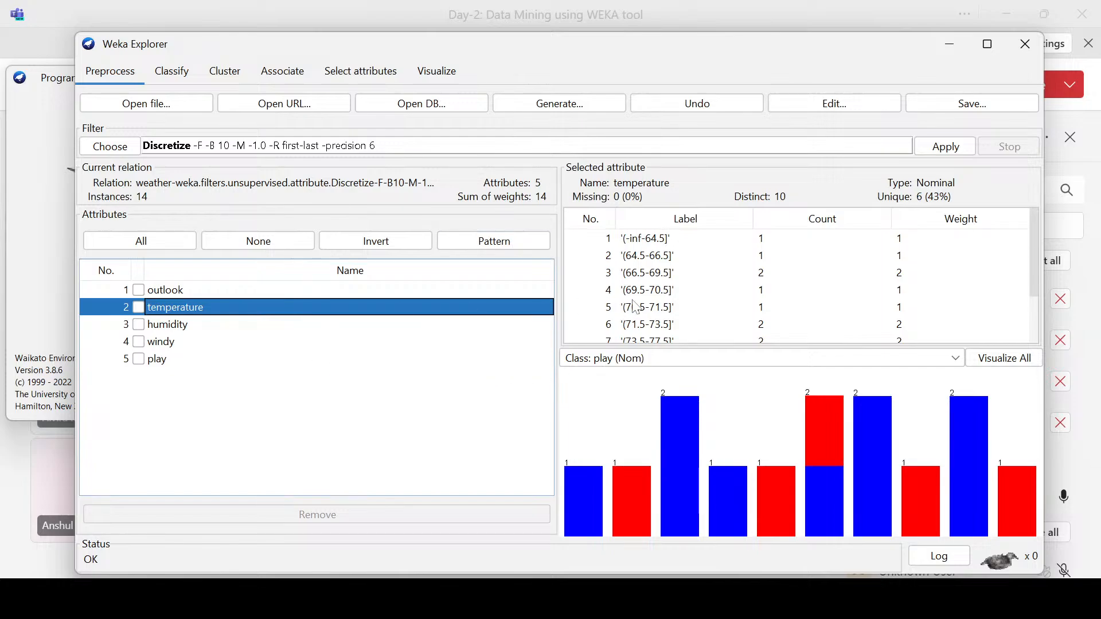
click(211, 291)
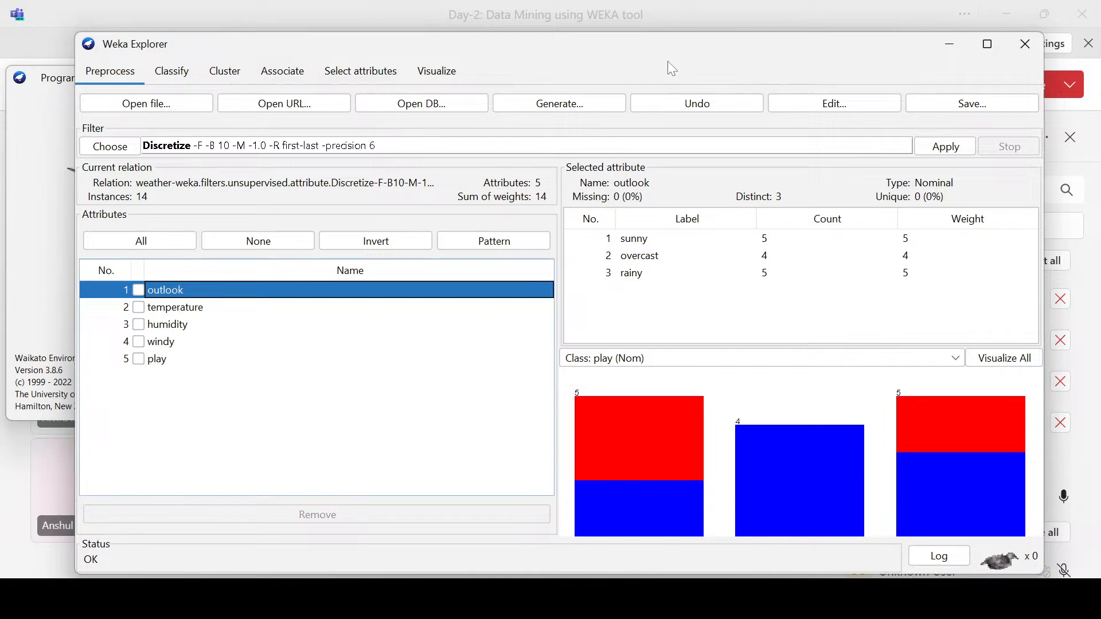
Step: Inspect the temperature histogram's bars and match their intervals and counts with the full label table
drag(672, 41, 676, 32)
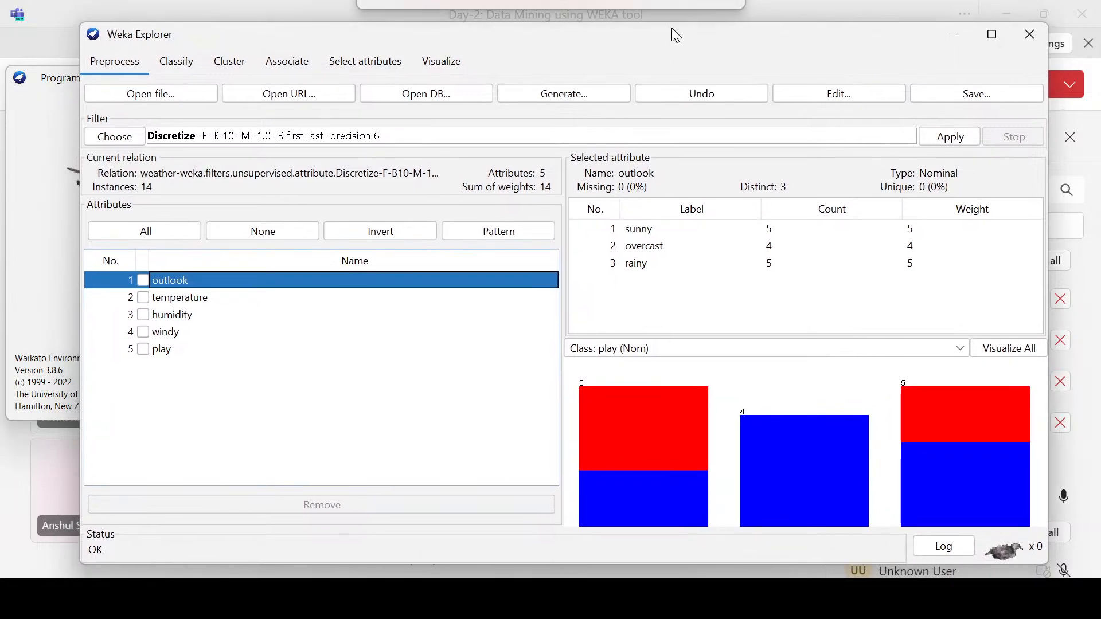
click(182, 297)
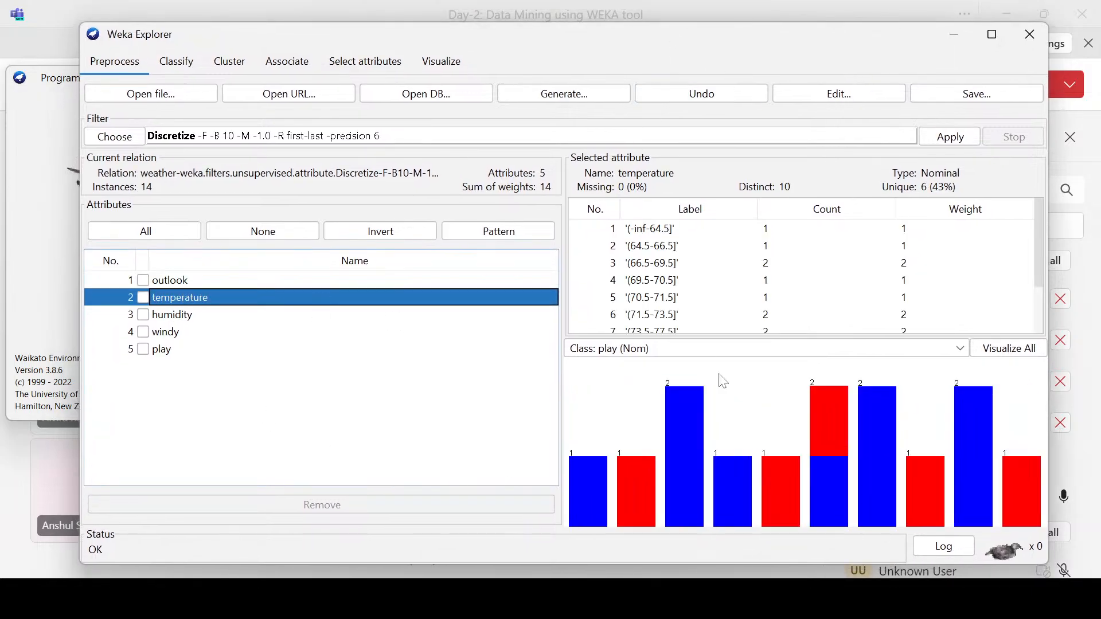
mouse_move(694, 401)
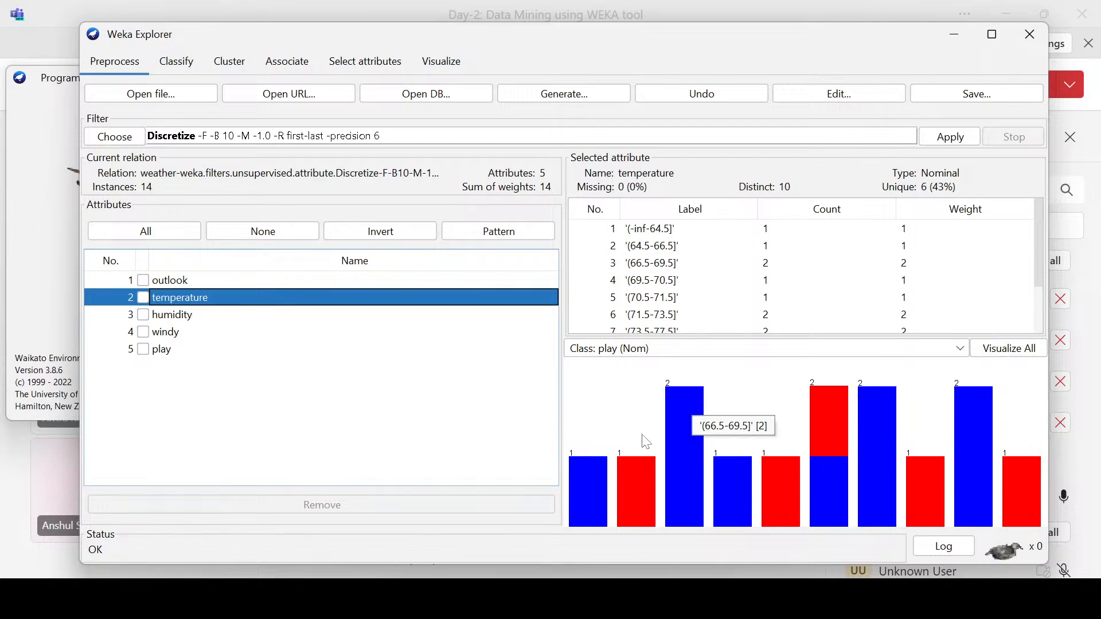
mouse_move(820, 408)
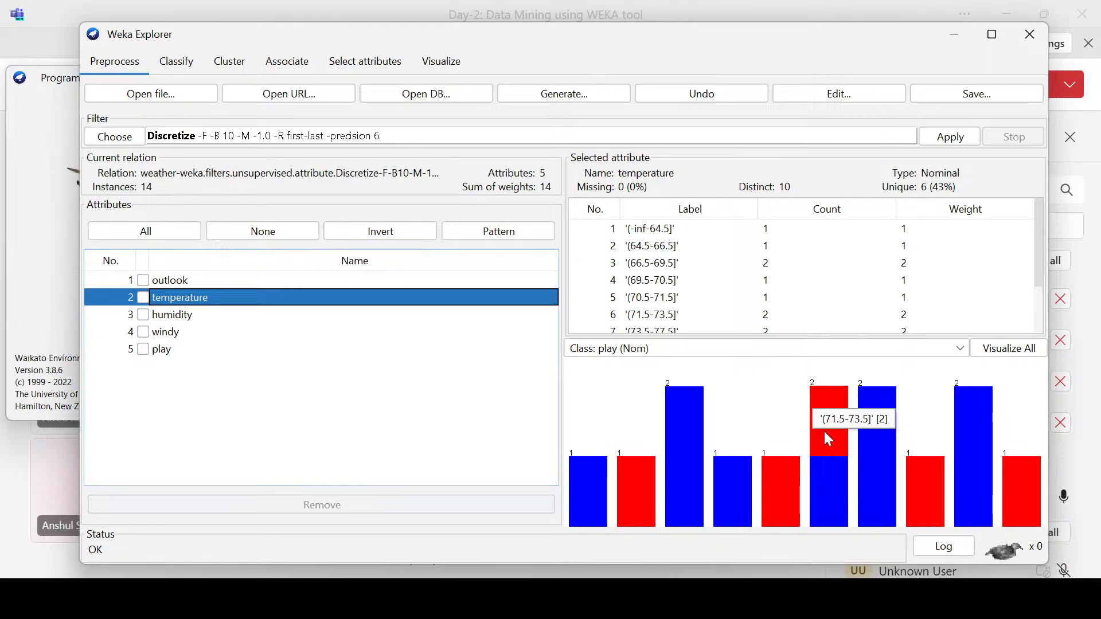
mouse_move(599, 490)
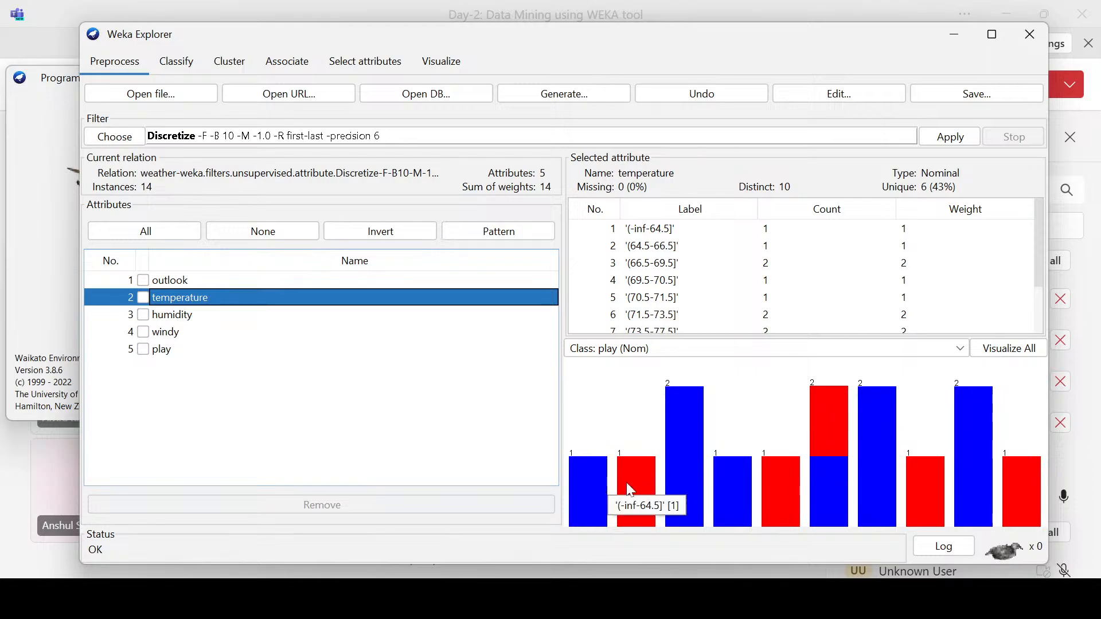
mouse_move(820, 440)
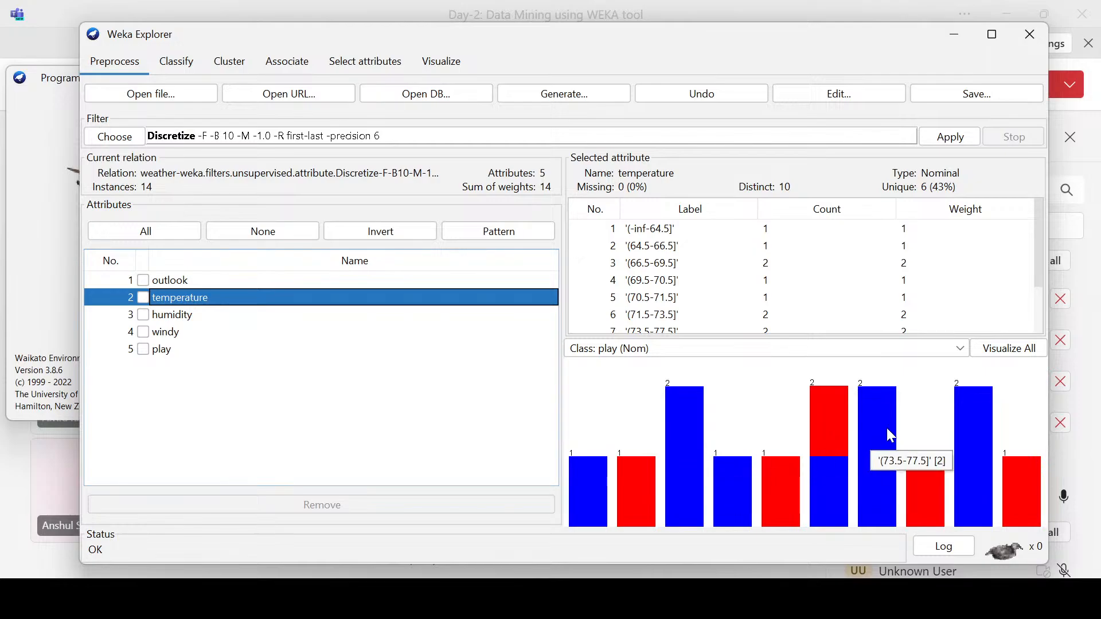
mouse_move(609, 466)
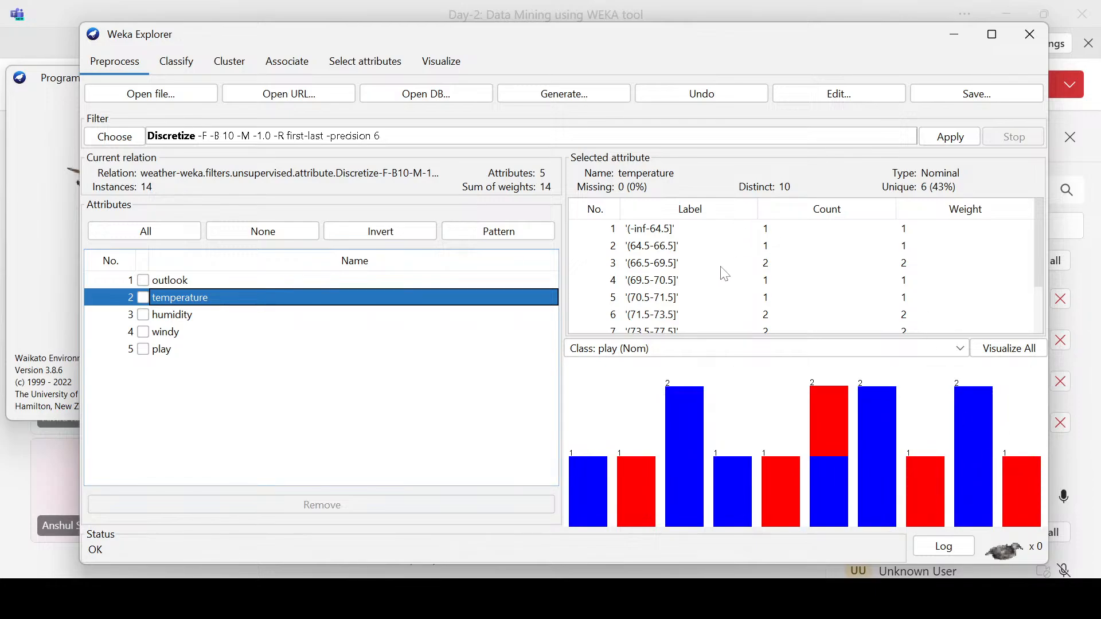
scroll(706, 257, down, 1)
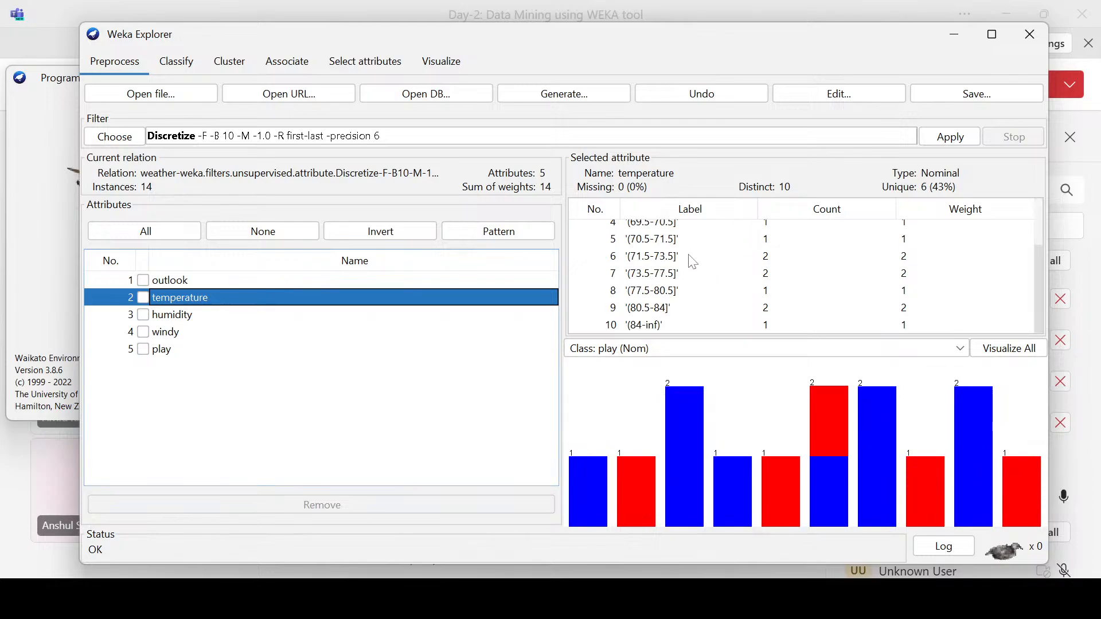
scroll(820, 245, up, 1)
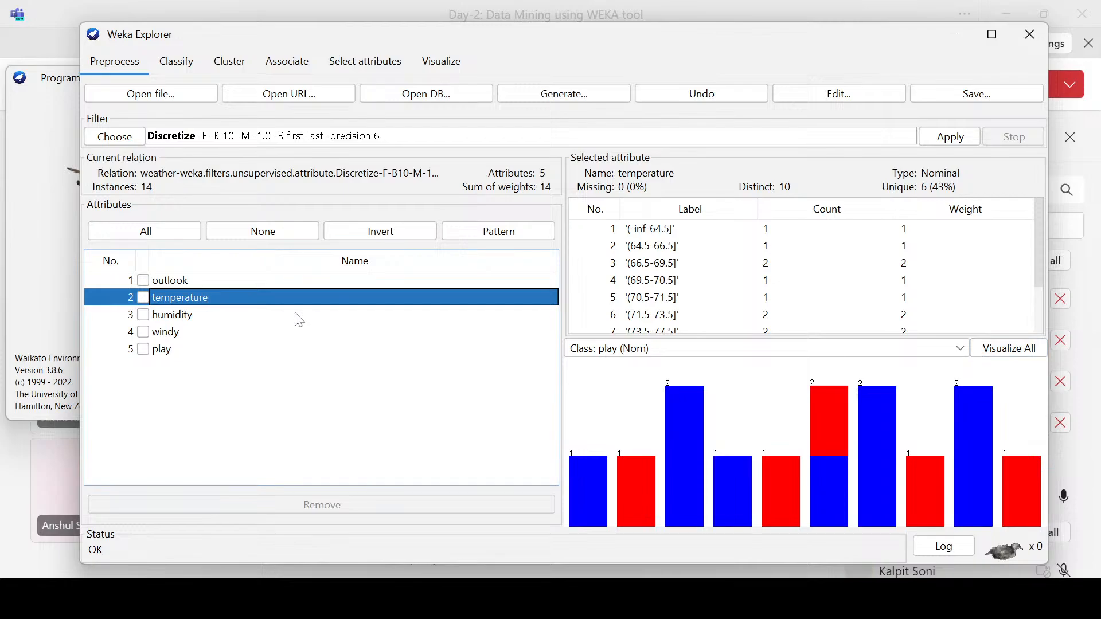
Step: Visualize all attributes together, compare their class distributions with the attribute details behind, and close the overview
click(998, 351)
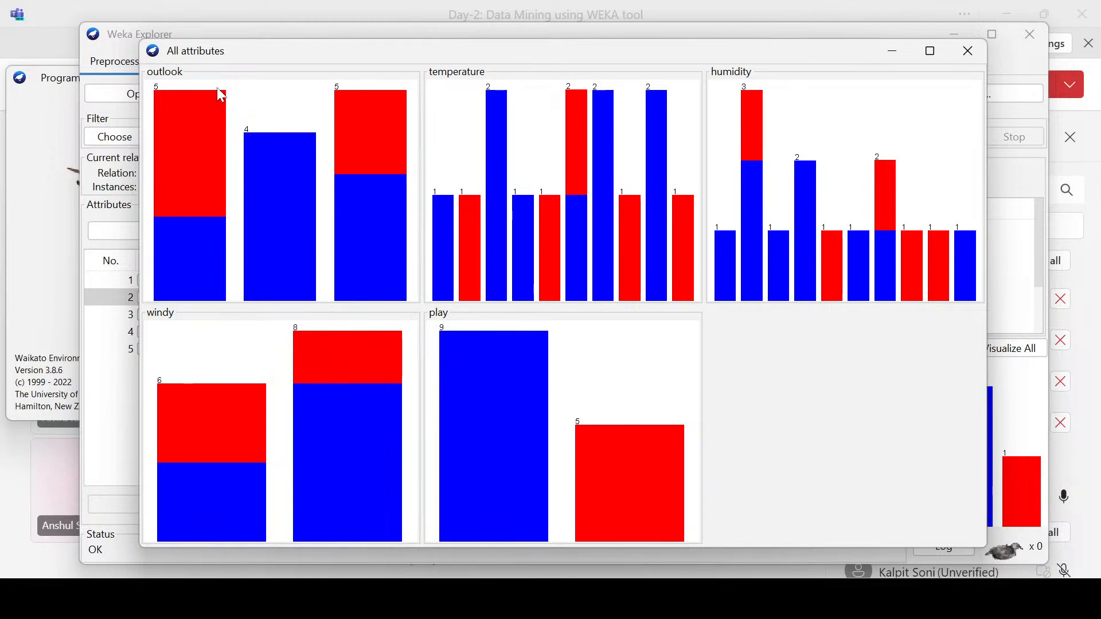
drag(247, 47, 399, 243)
drag(504, 242, 366, 37)
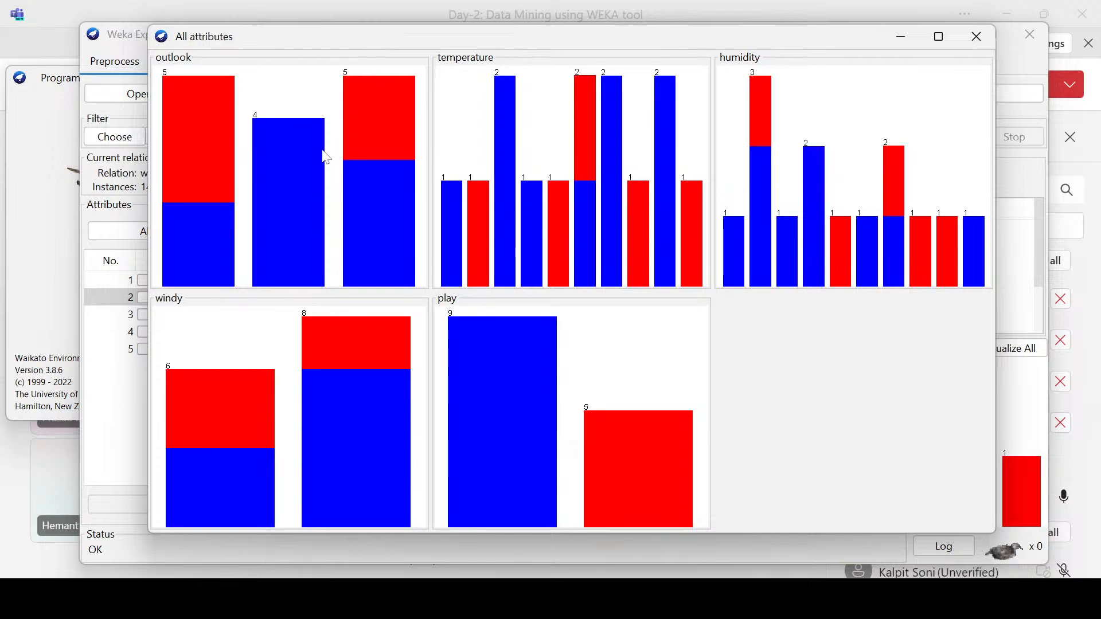
mouse_move(323, 152)
drag(259, 41, 325, 39)
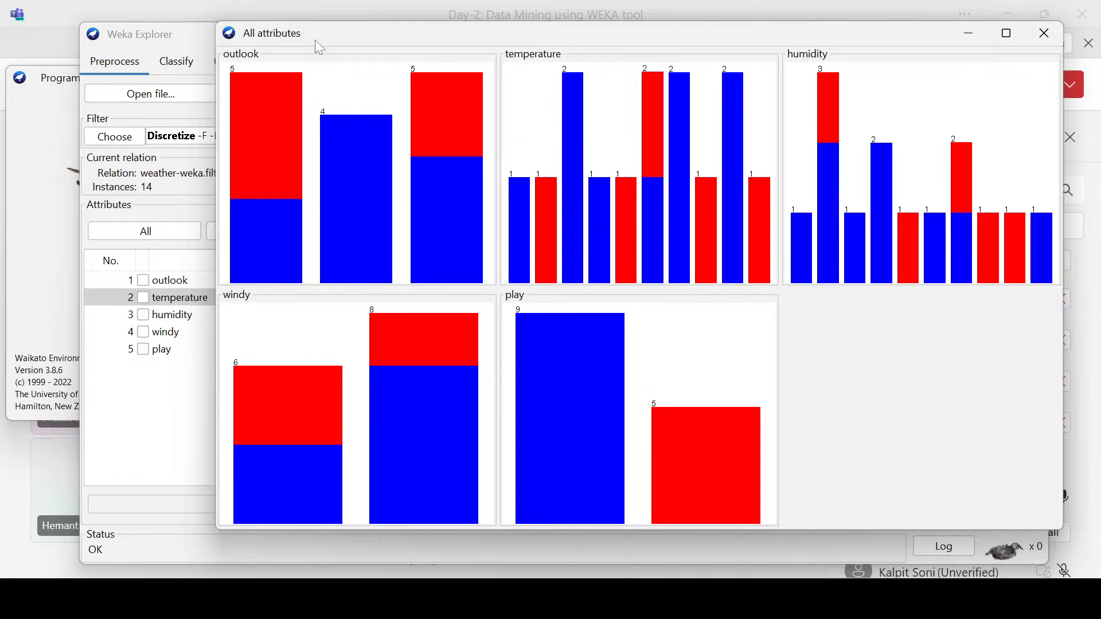
drag(315, 32, 288, 81)
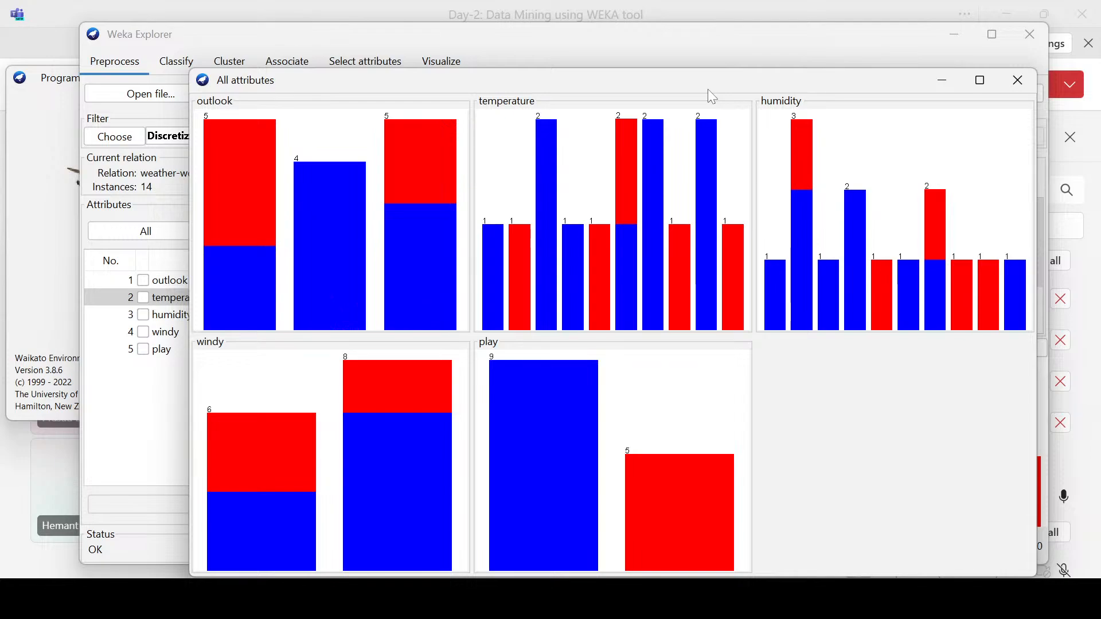
drag(708, 70, 696, 346)
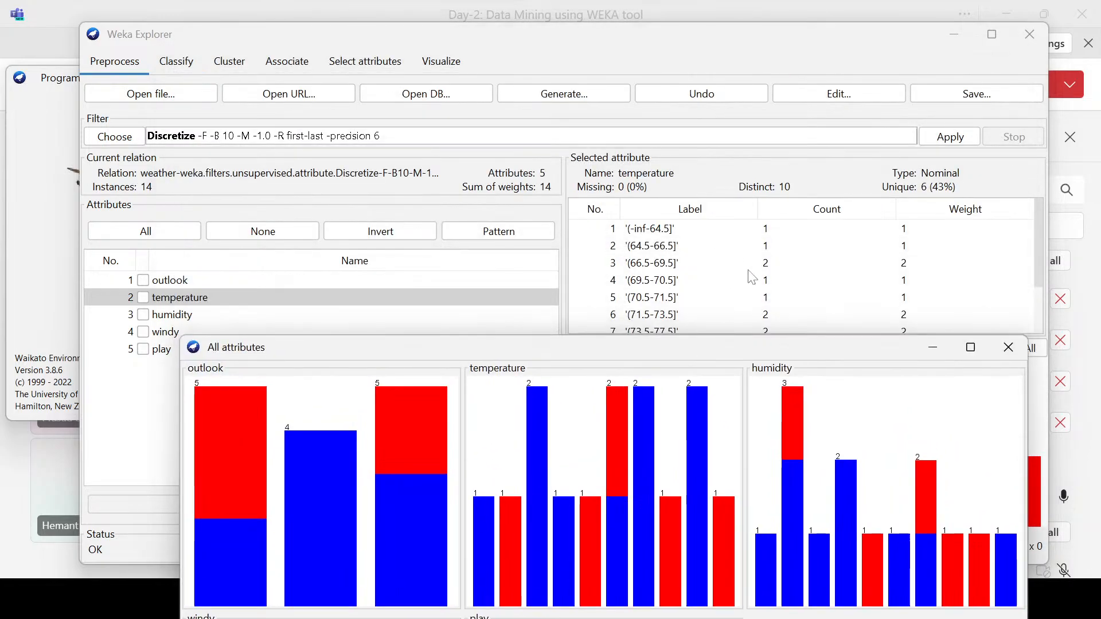
drag(625, 354, 585, 51)
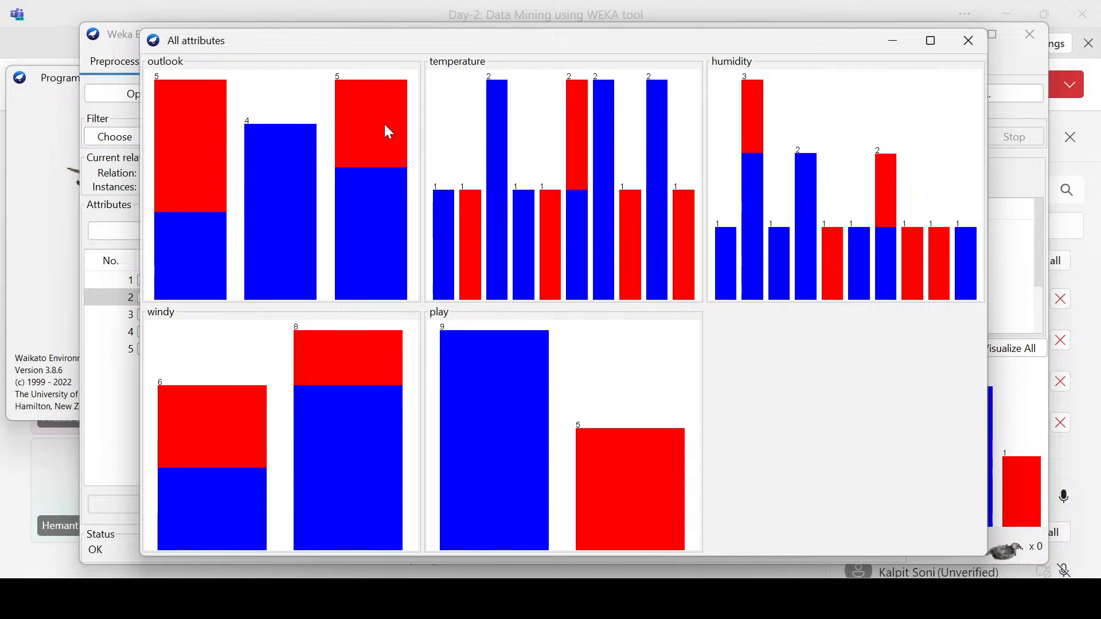
mouse_move(384, 125)
mouse_move(723, 260)
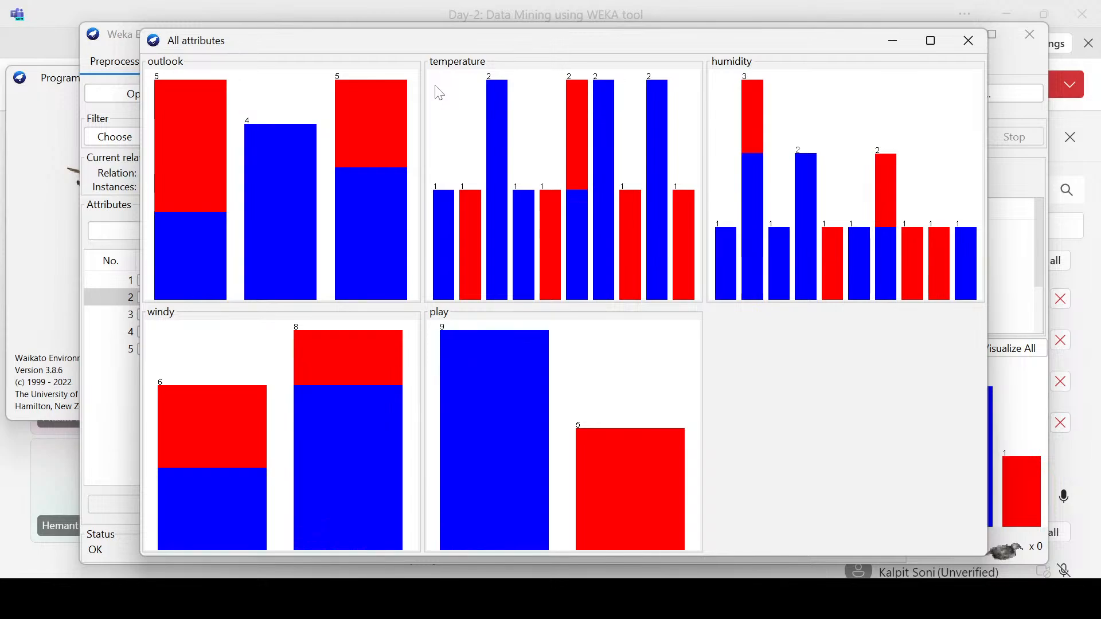
click(967, 41)
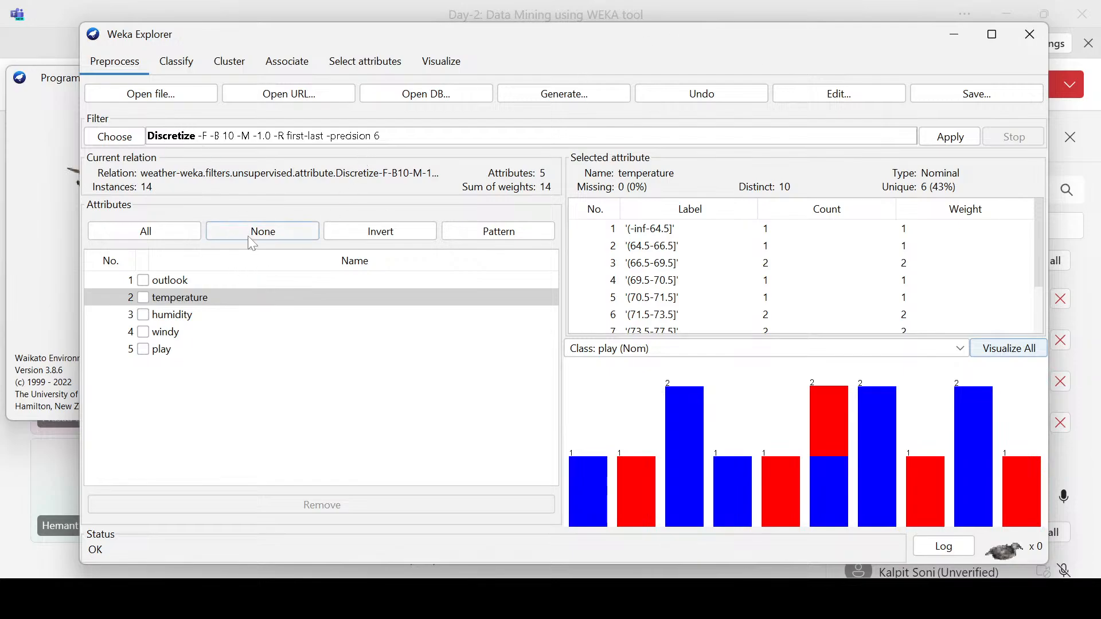
click(133, 142)
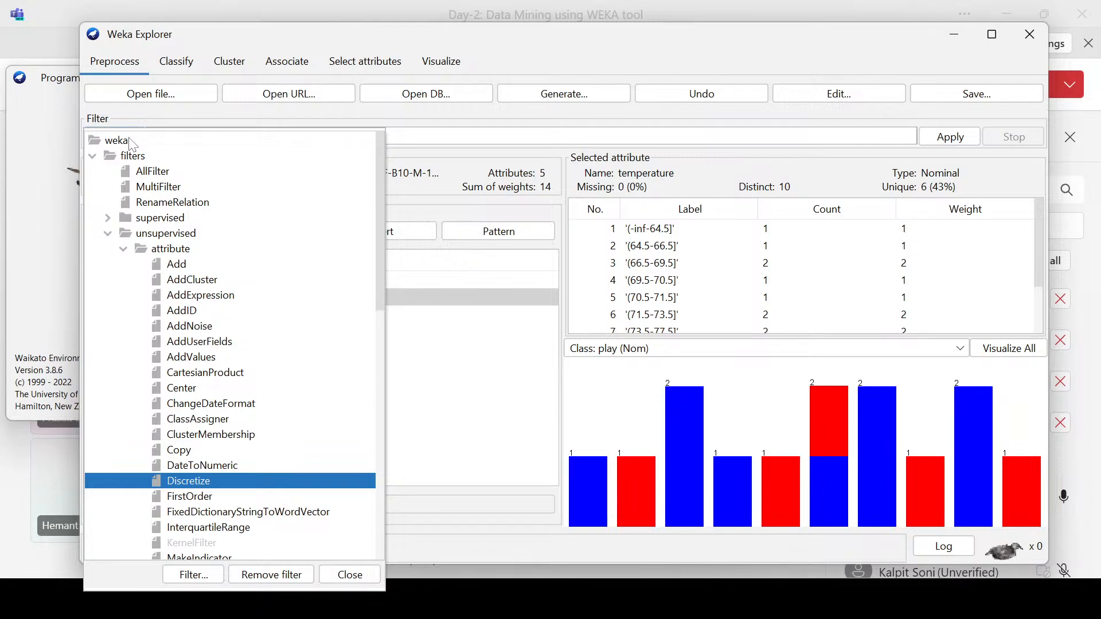
scroll(195, 366, down, 4)
scroll(195, 365, down, 2)
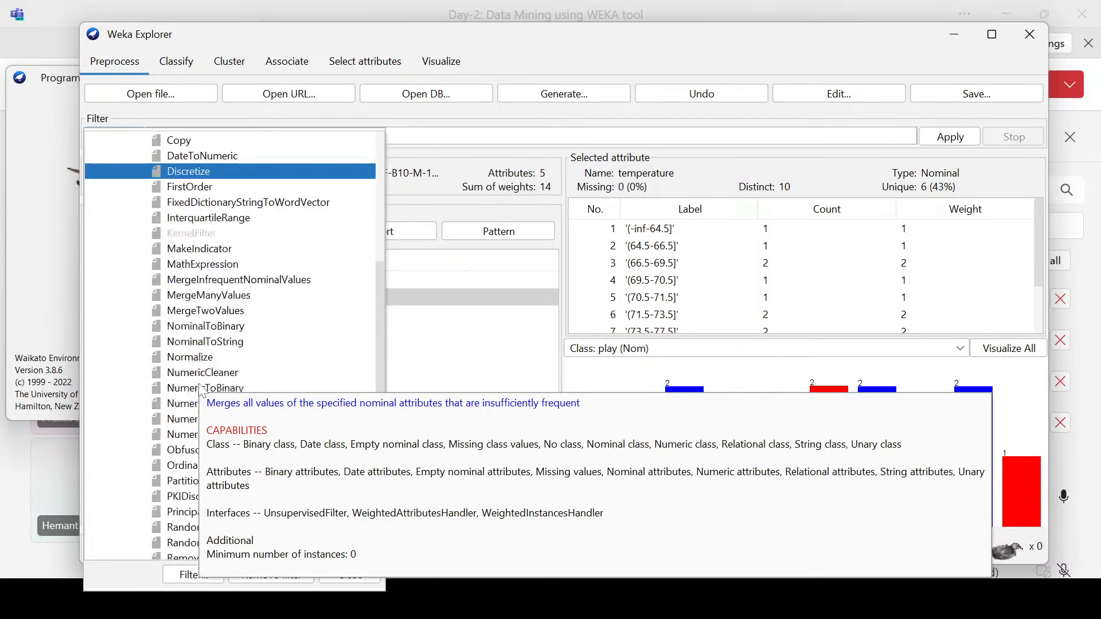
click(253, 158)
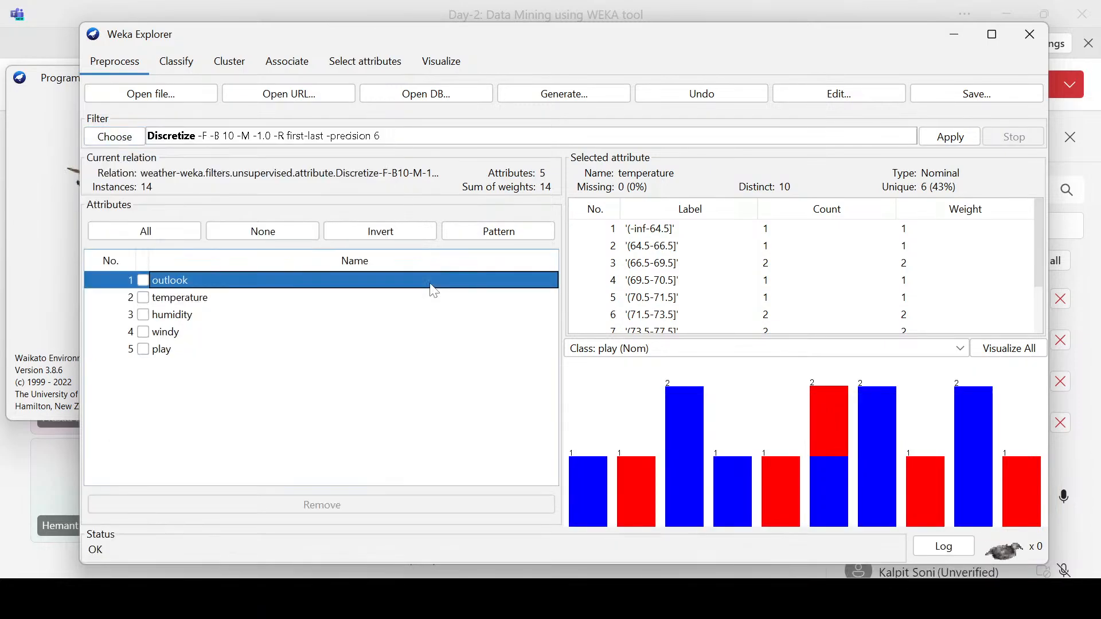
Step: Load the iris.arff dataset from the data folder in place of the weather data
click(139, 97)
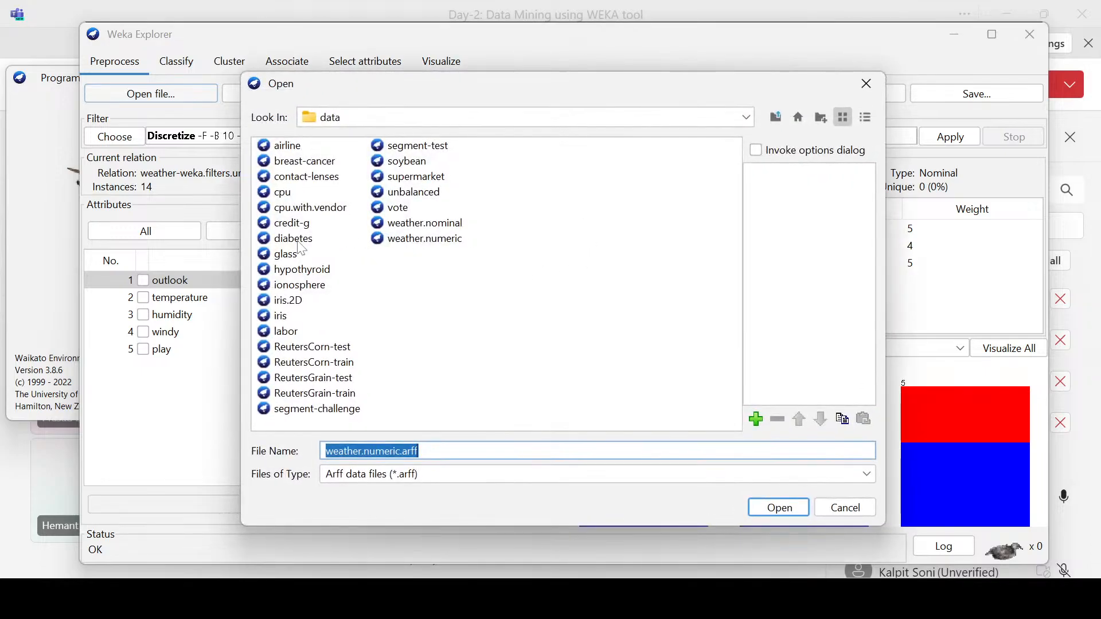
click(286, 316)
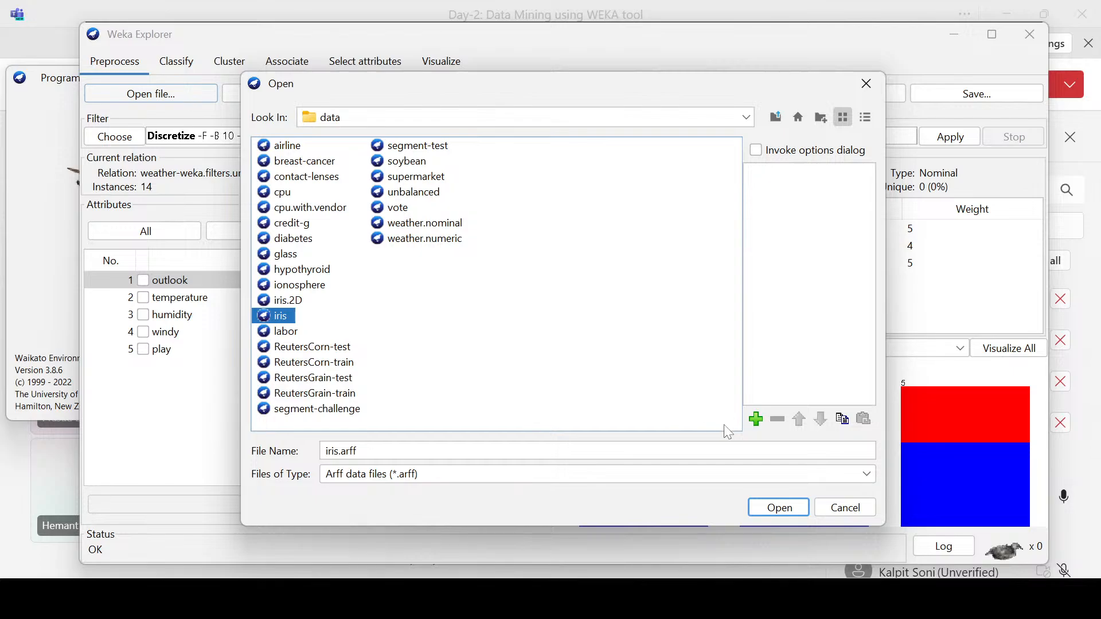
click(764, 505)
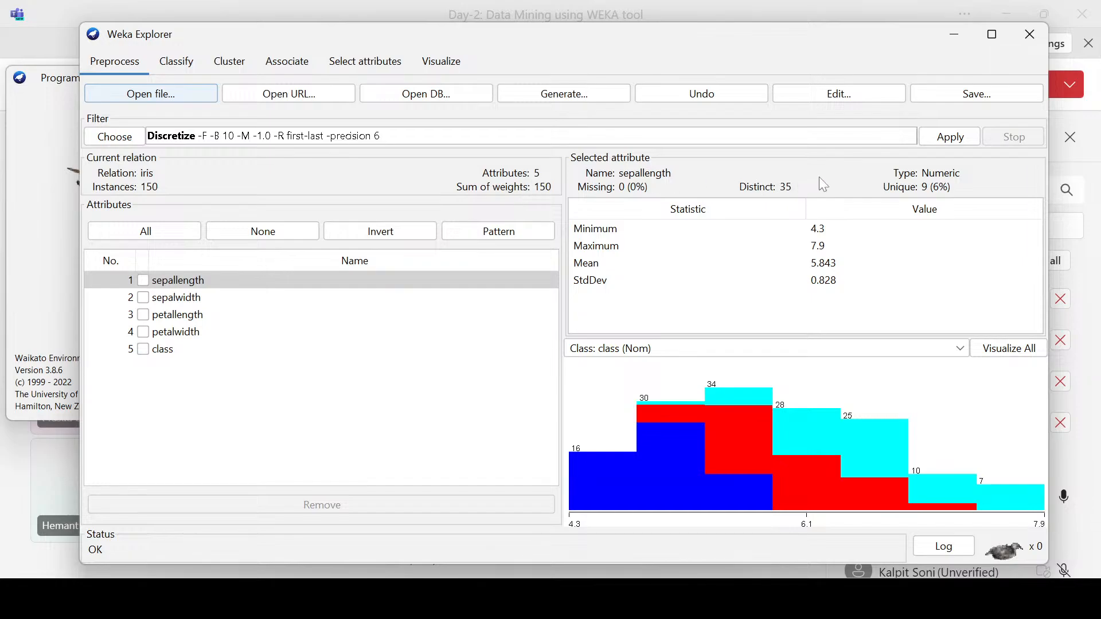
Step: Examine the statistics and class distributions of all five iris attributes, from sepallength to class
click(195, 302)
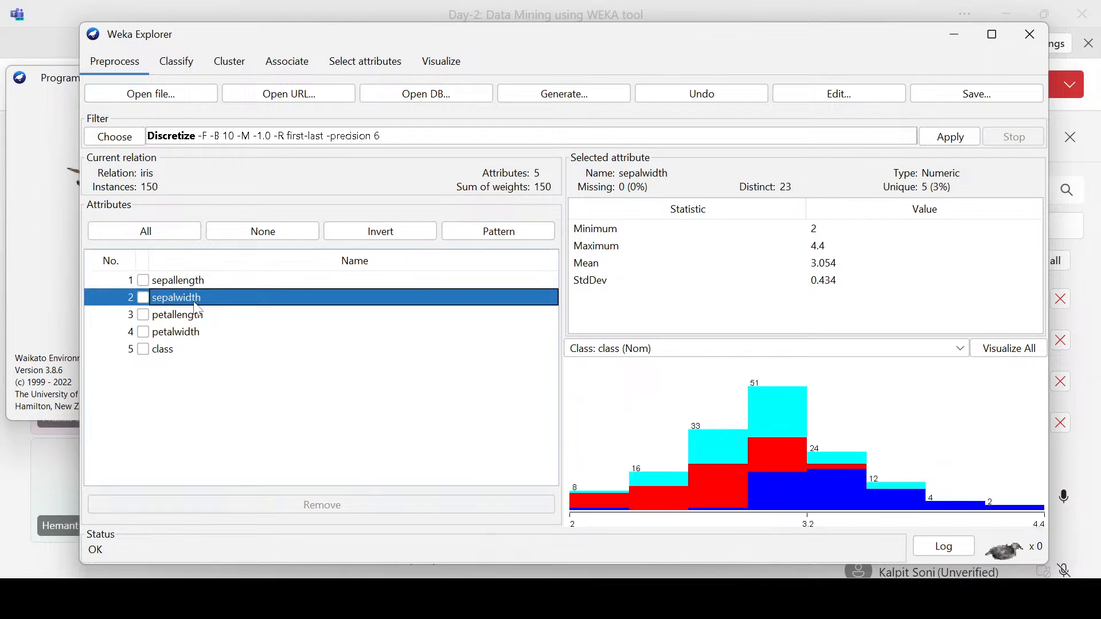
click(190, 319)
click(188, 331)
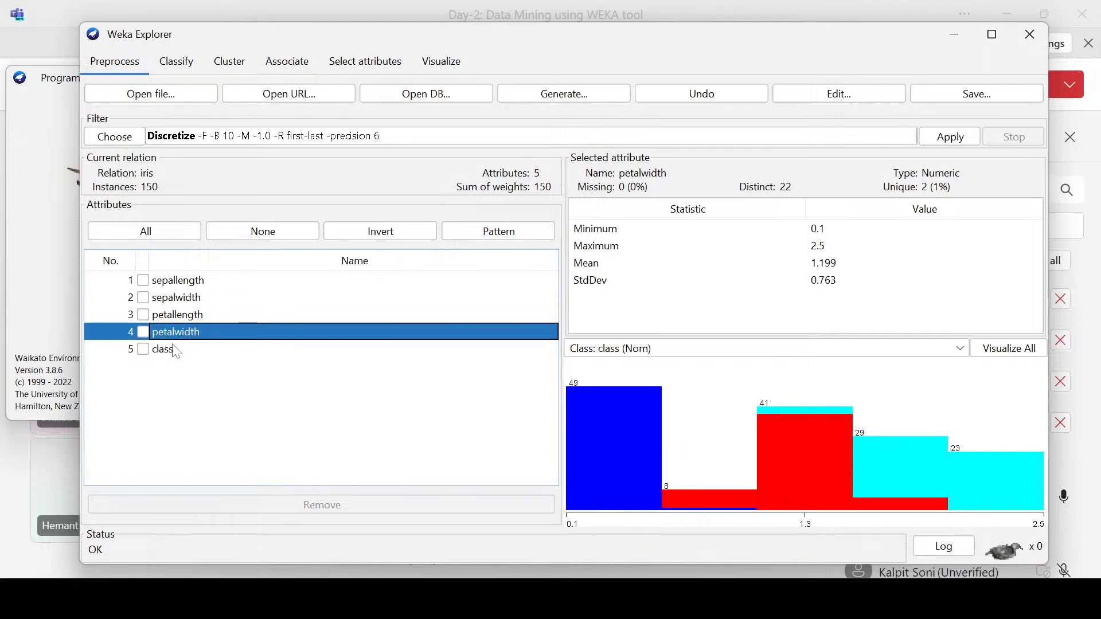
click(176, 349)
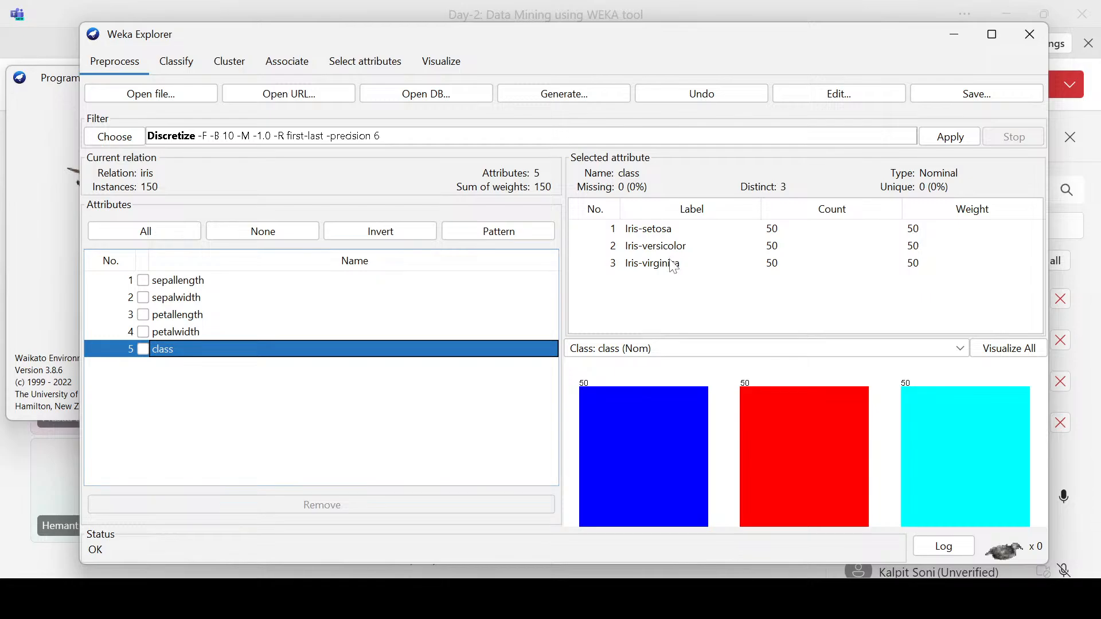
click(190, 281)
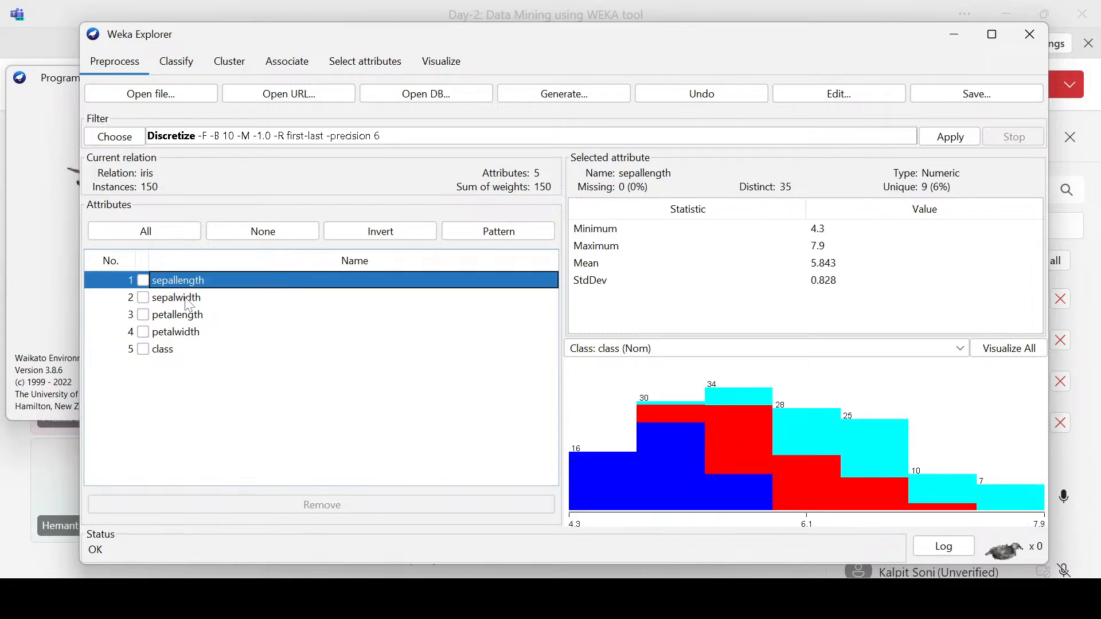
click(190, 298)
click(190, 316)
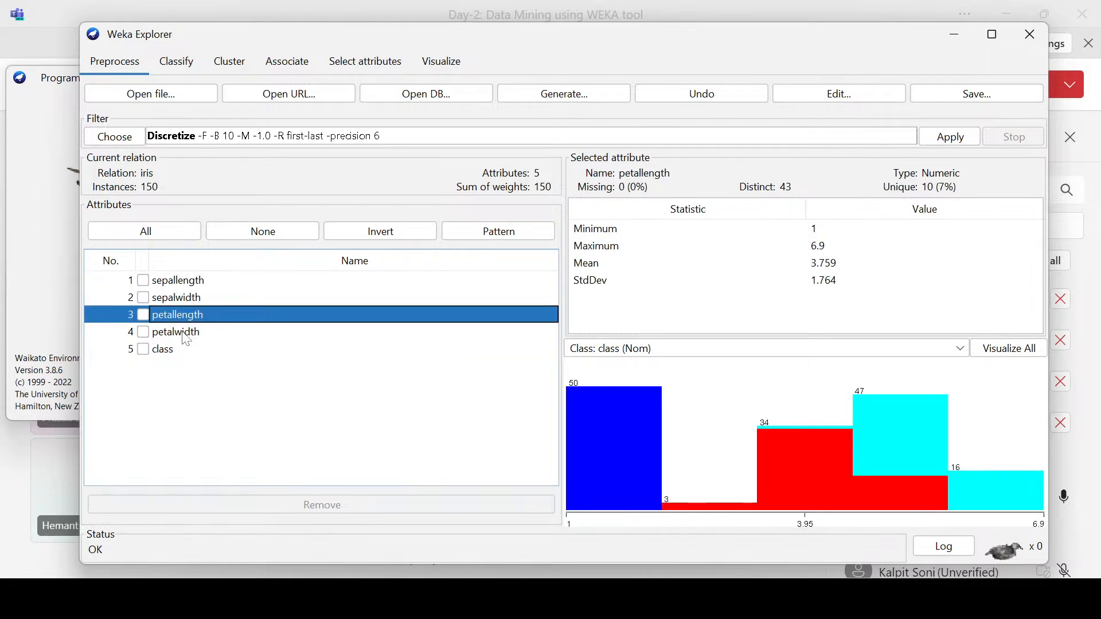
click(185, 336)
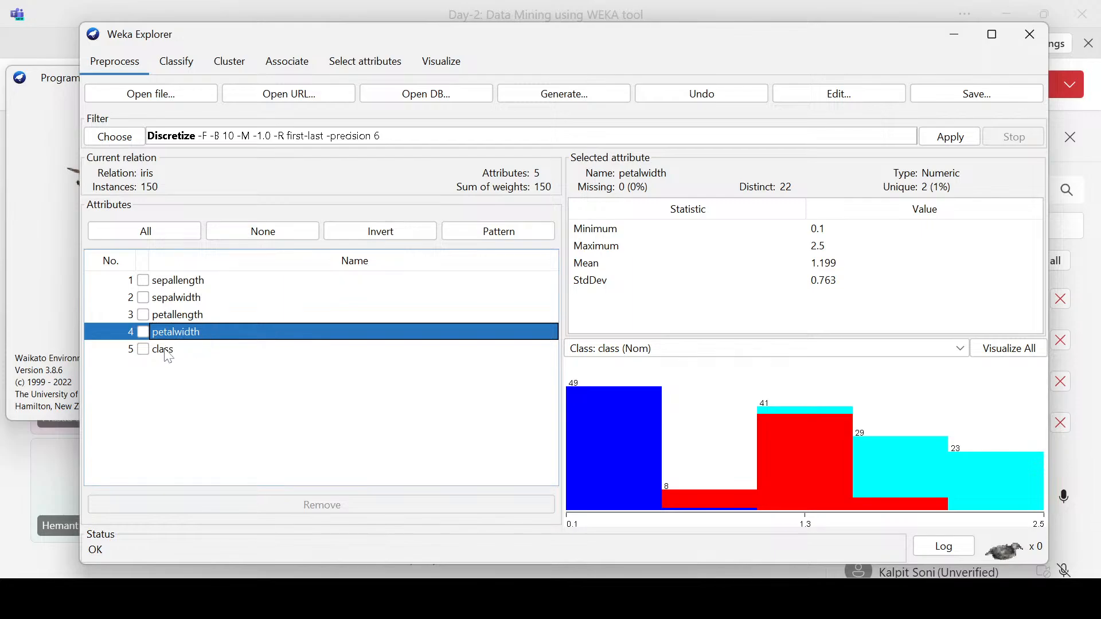
click(168, 350)
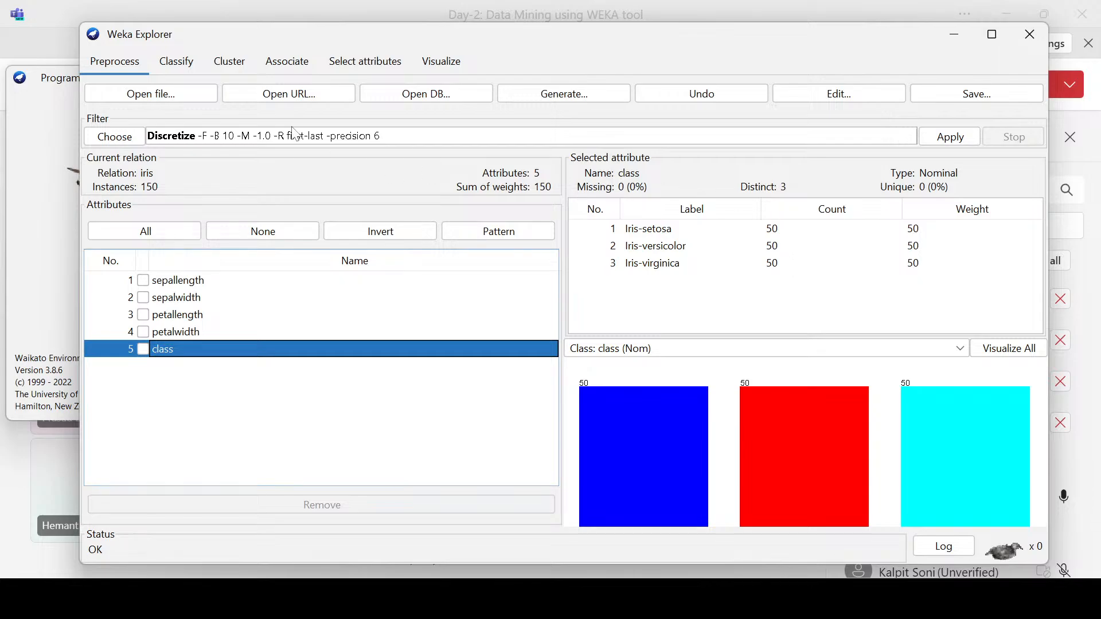
click(119, 137)
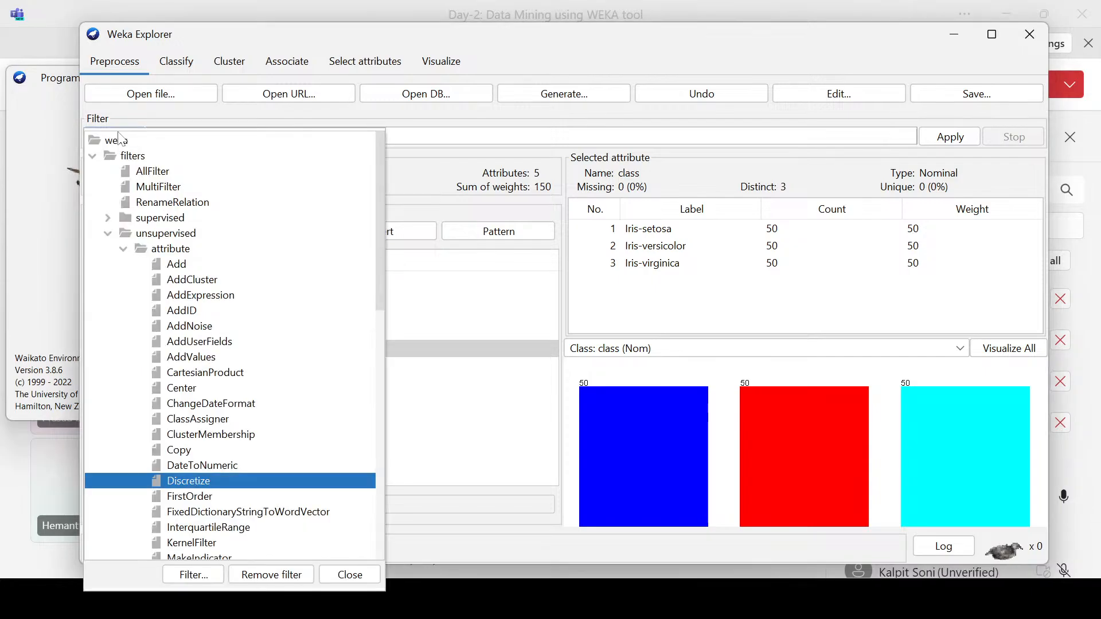
scroll(283, 333, down, 9)
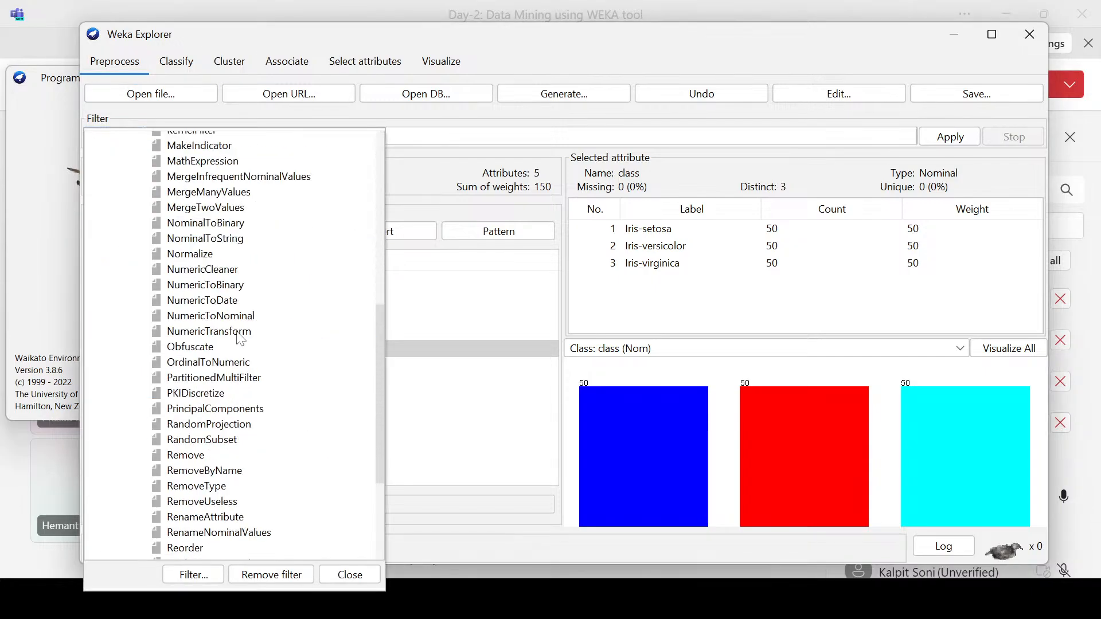
scroll(274, 333, down, 4)
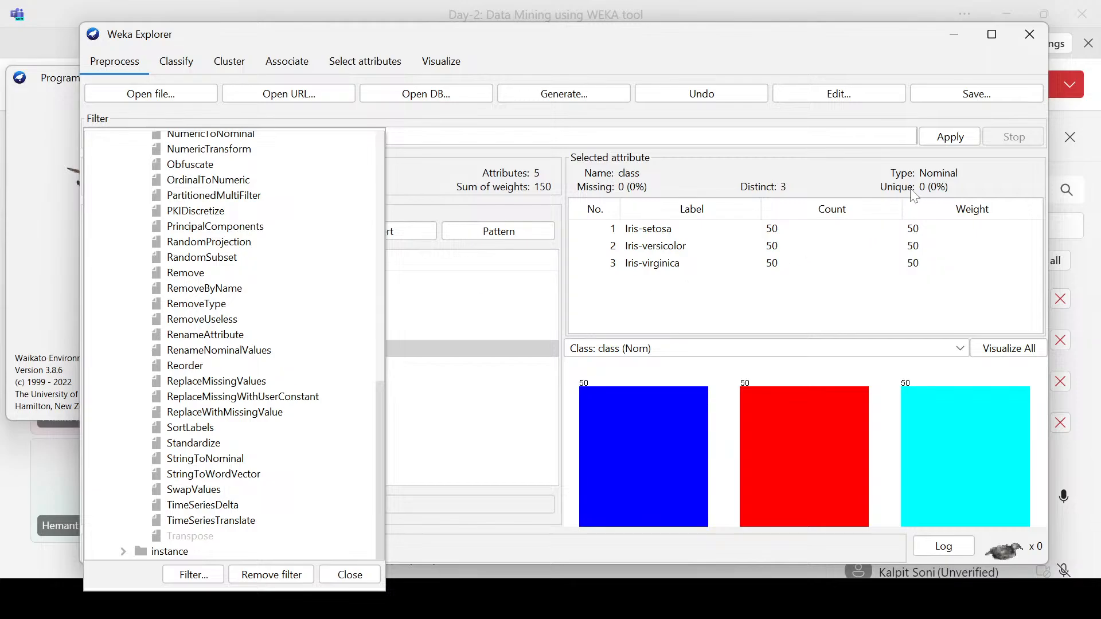
click(433, 319)
Step: Recheck the type and distribution of the sepalwidth, sepallength and petalwidth attributes
click(184, 300)
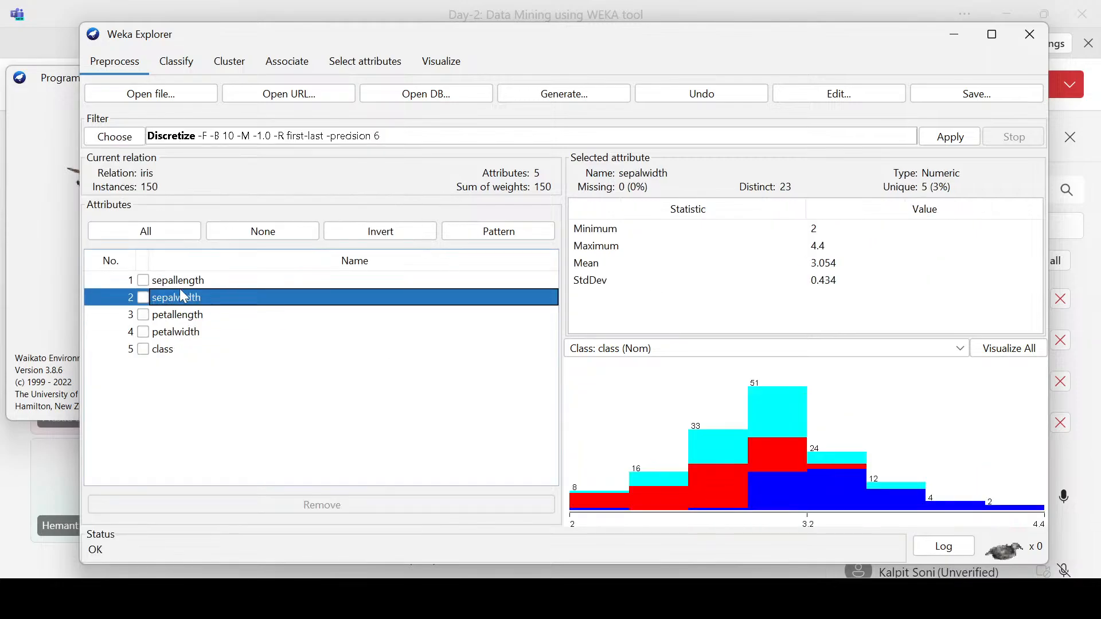
click(185, 280)
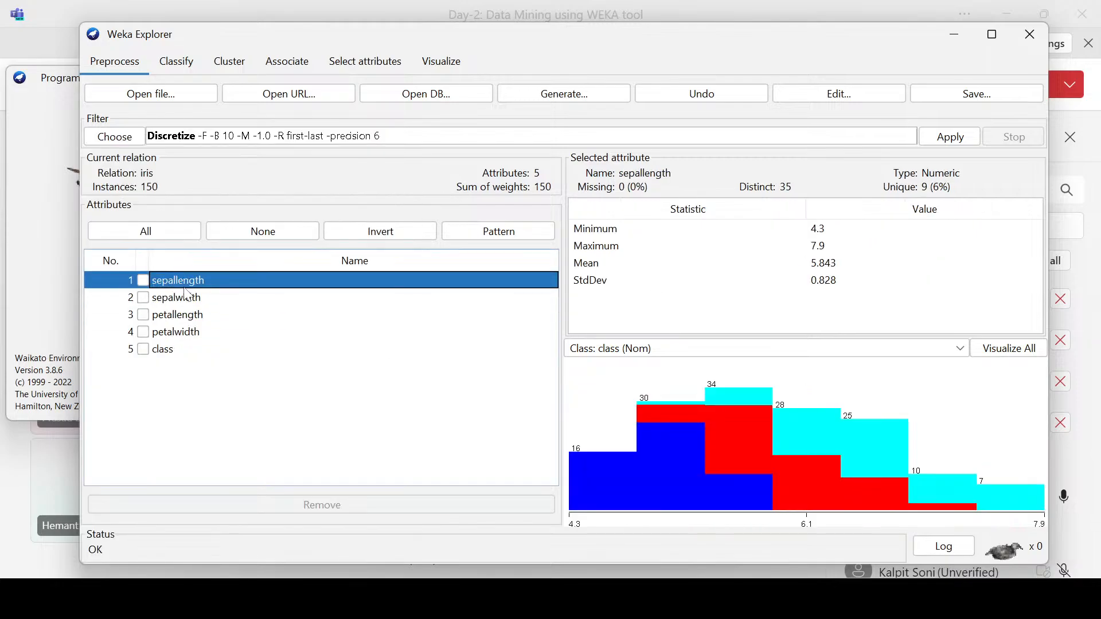
click(182, 333)
click(191, 298)
click(192, 282)
Step: Choose the unsupervised attribute filter NumericToNominal for the iris data
click(115, 137)
scroll(248, 334, down, 4)
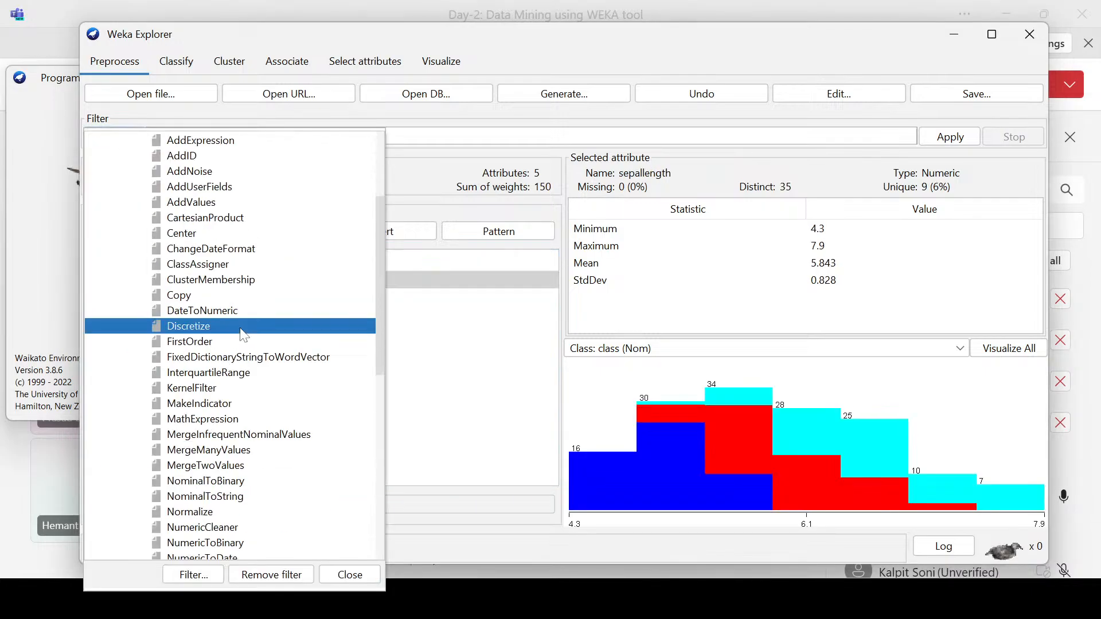
scroll(247, 334, down, 4)
mouse_move(250, 317)
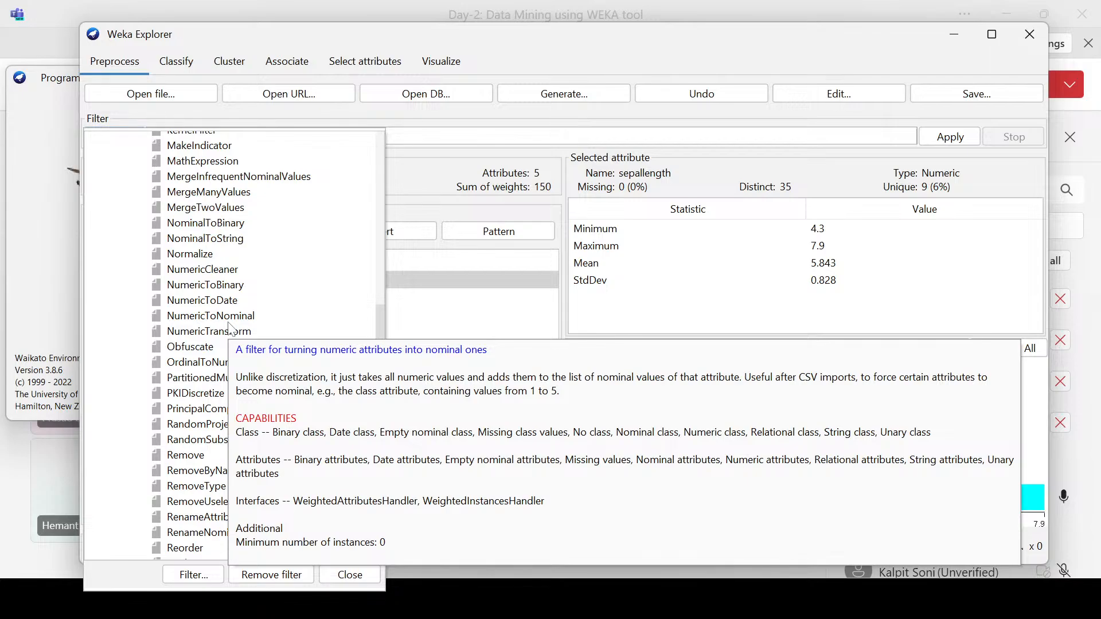
click(229, 321)
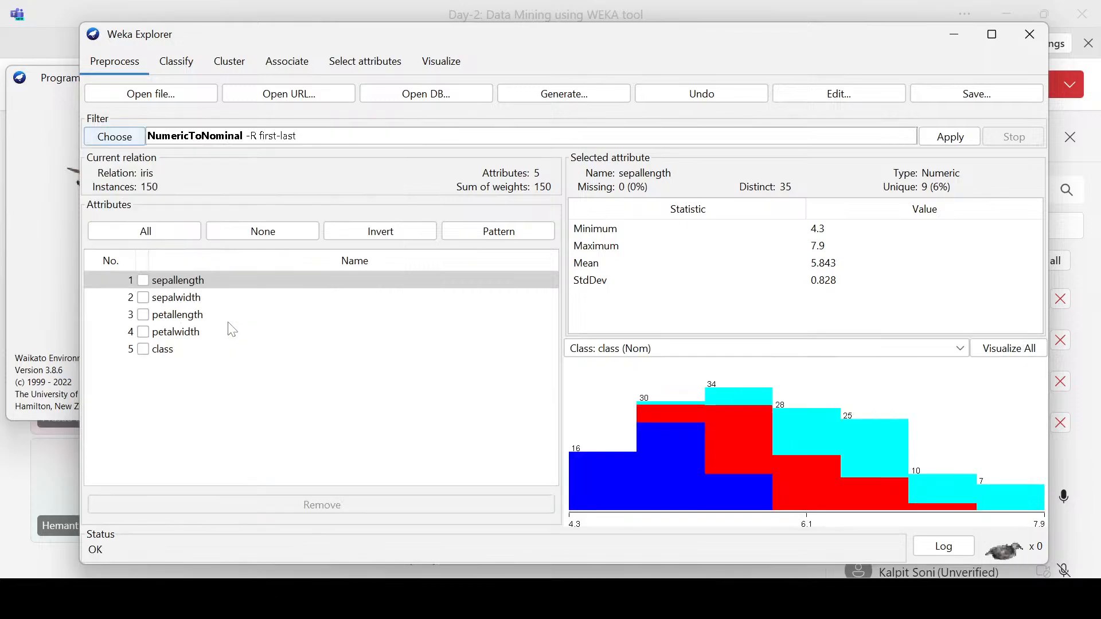
Step: Try applying NumericToNominal to attributes first-last with invertSelection set to True
click(270, 137)
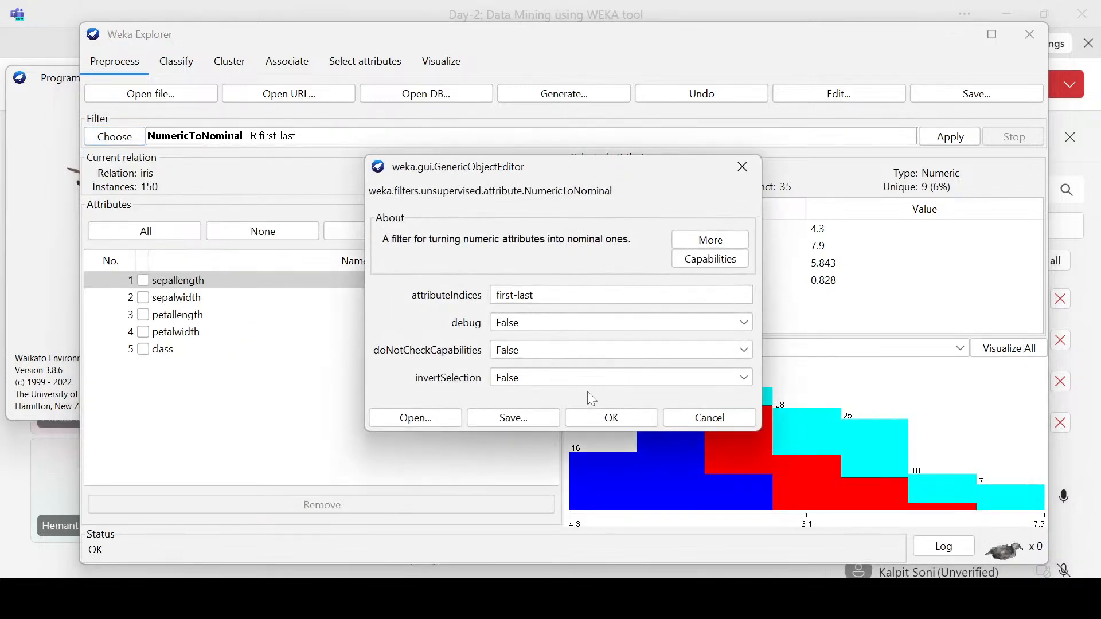
click(520, 383)
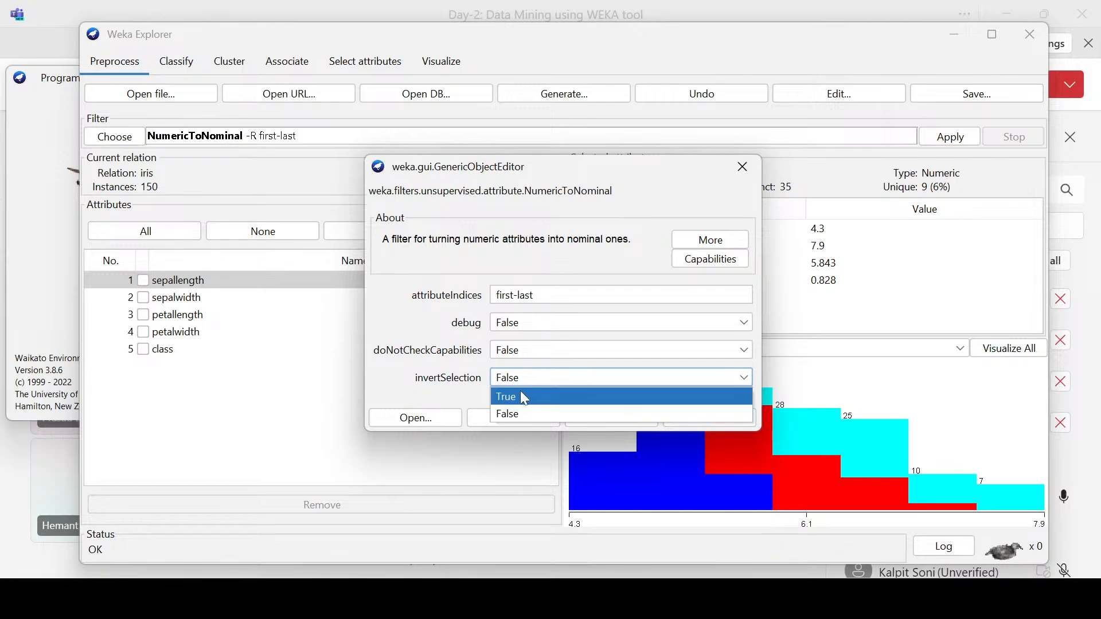
click(515, 396)
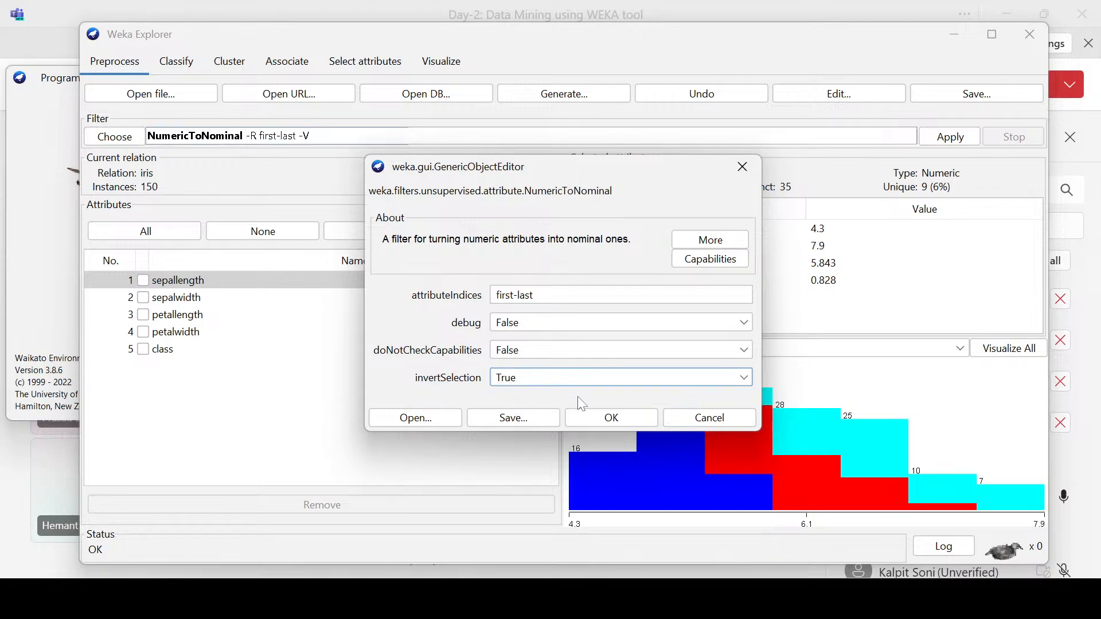
click(600, 418)
click(949, 136)
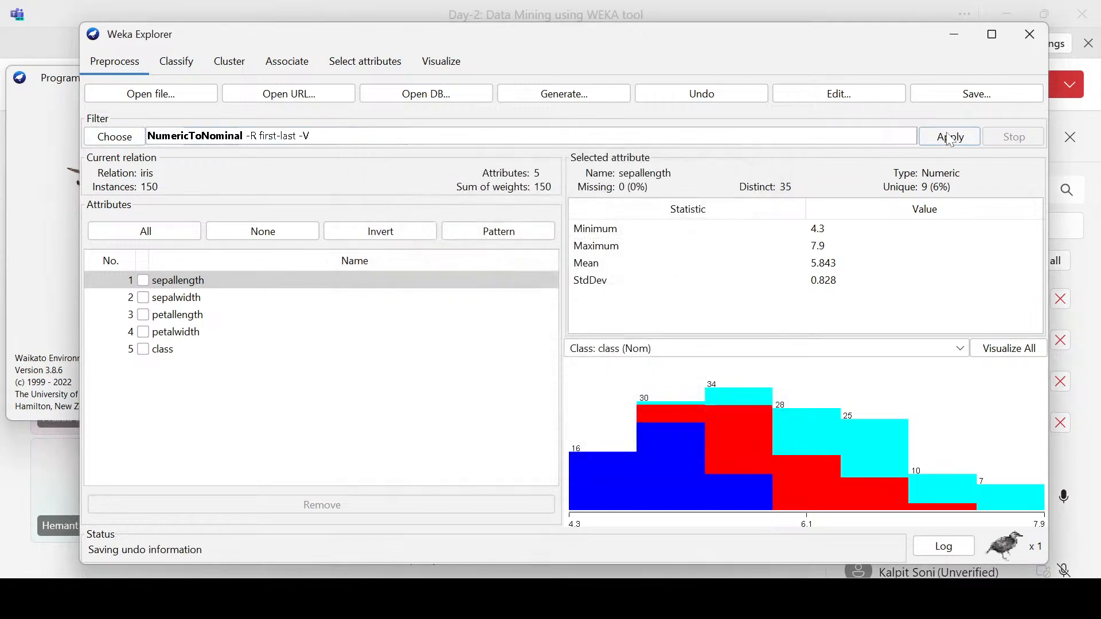
Step: Check the types of the sepal and petal attributes after applying the inverted filter
click(199, 300)
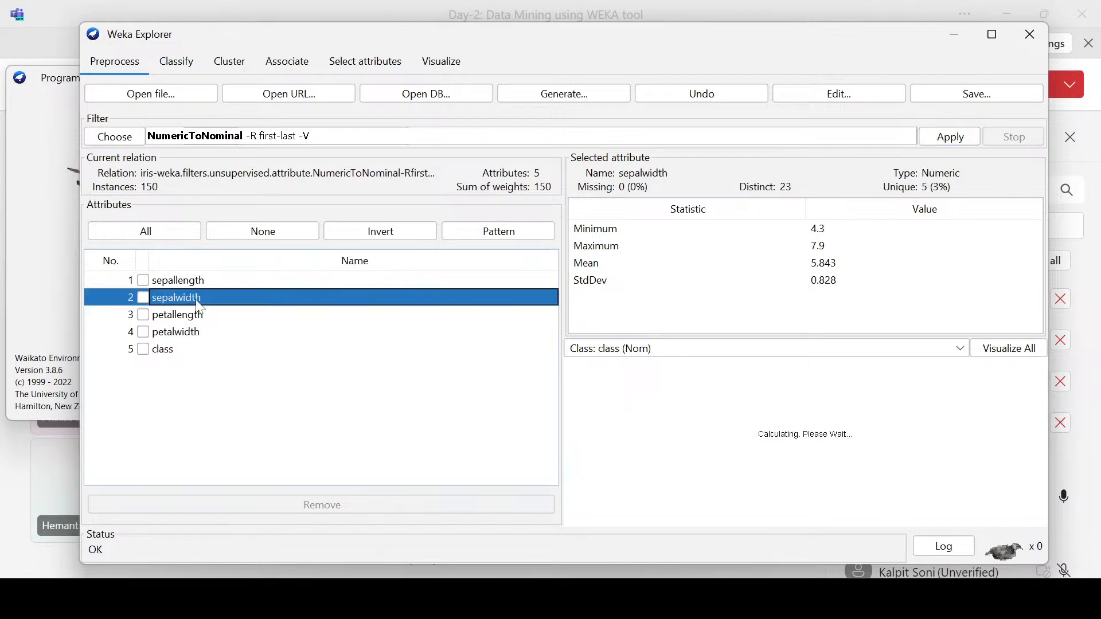
key(Up)
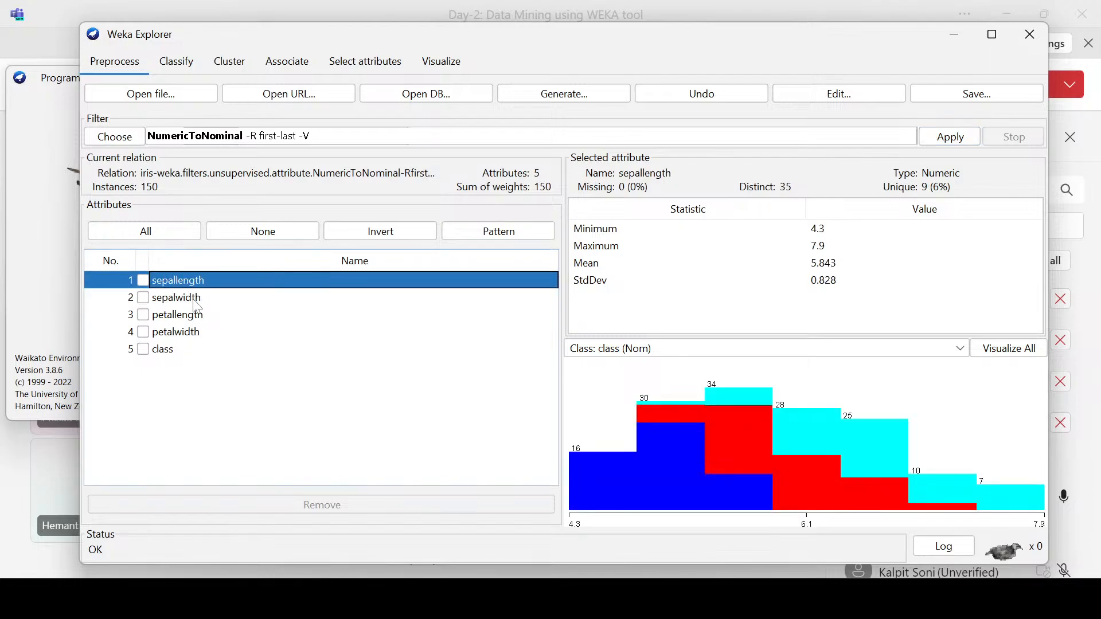
key(Down)
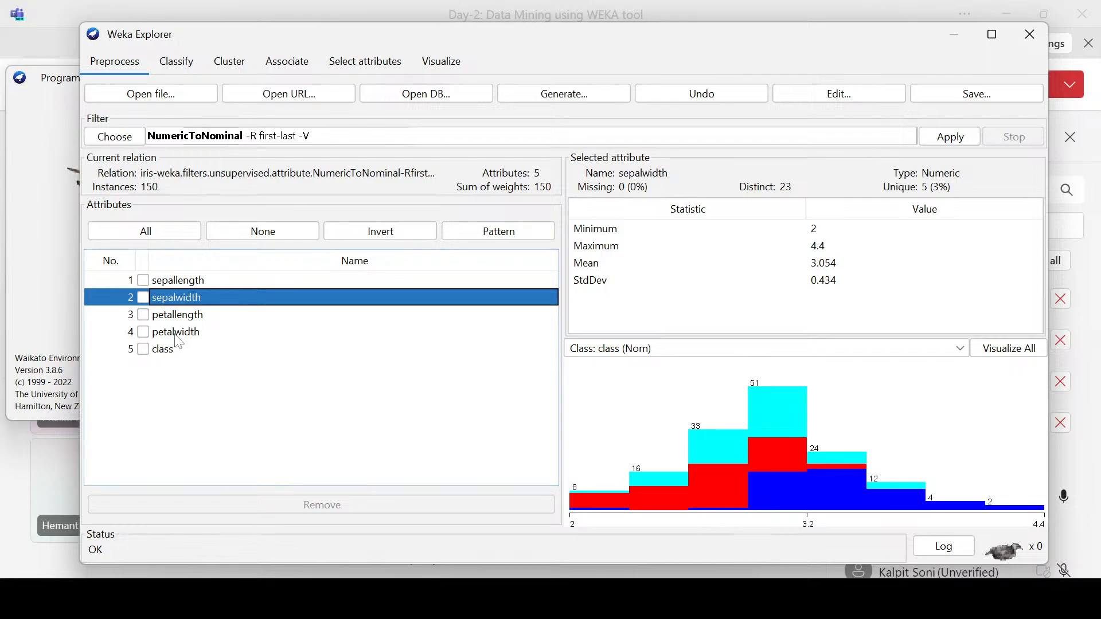
click(176, 330)
click(178, 313)
click(178, 280)
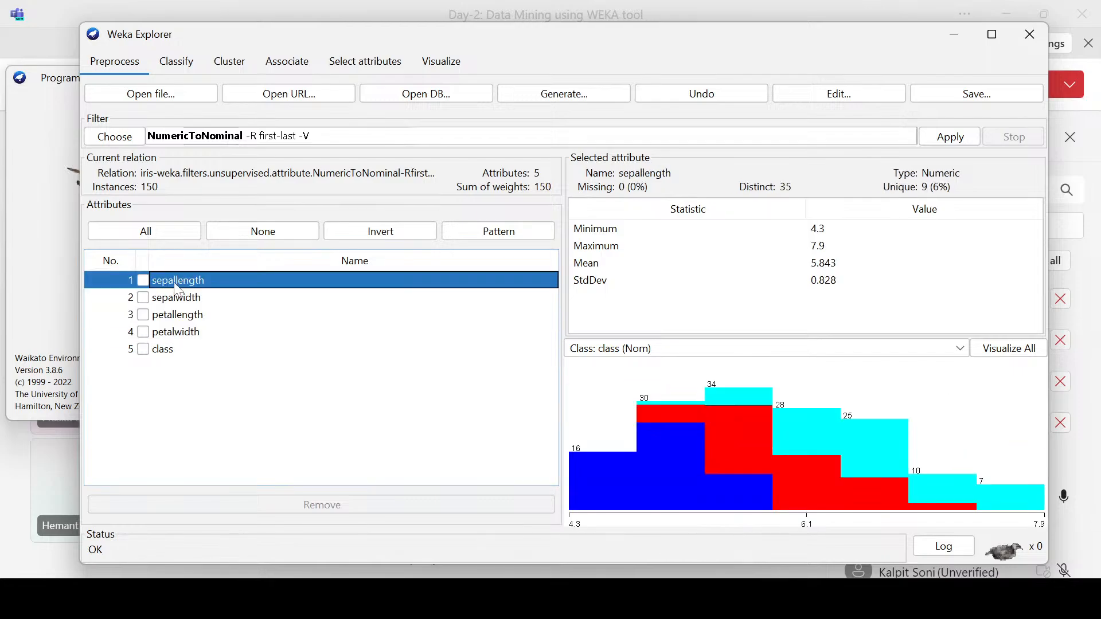
Step: Set NumericToNominal's invertSelection option to False and apply the filter to the iris attributes
click(287, 136)
click(541, 377)
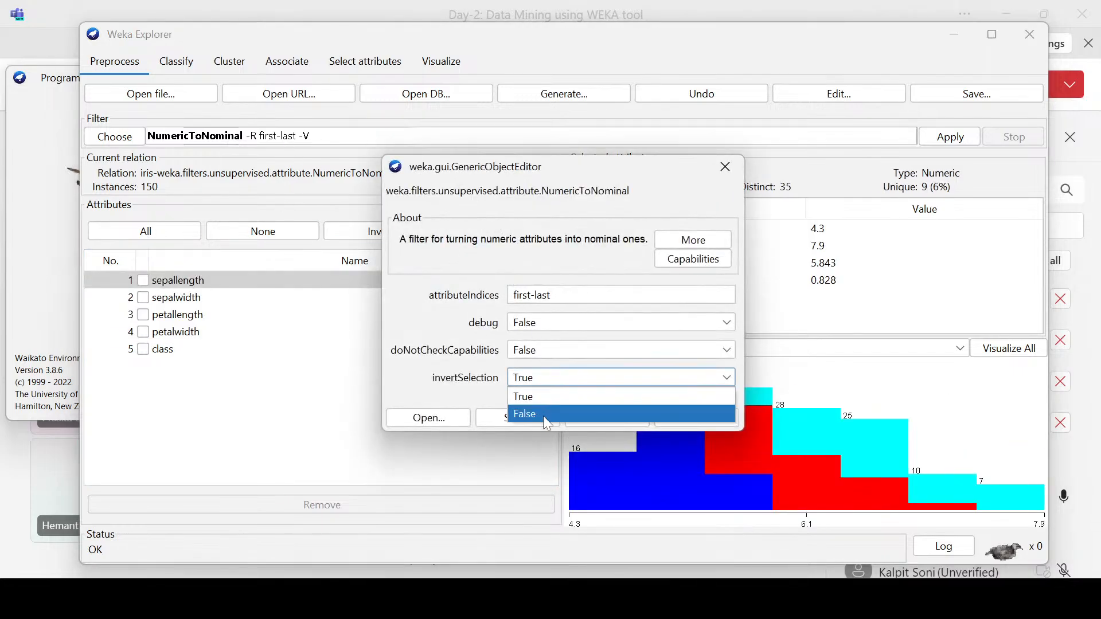
click(543, 415)
click(599, 419)
click(950, 137)
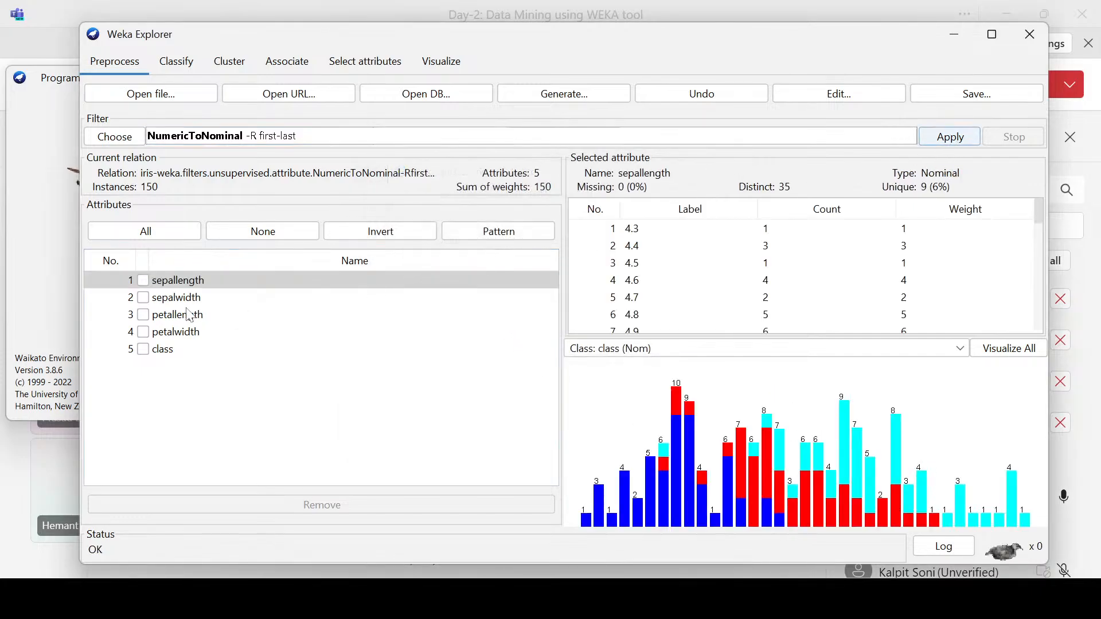
Step: Review the NumericToNominal options without changing them, and inspect the converted iris attributes' labels and class distributions
click(405, 140)
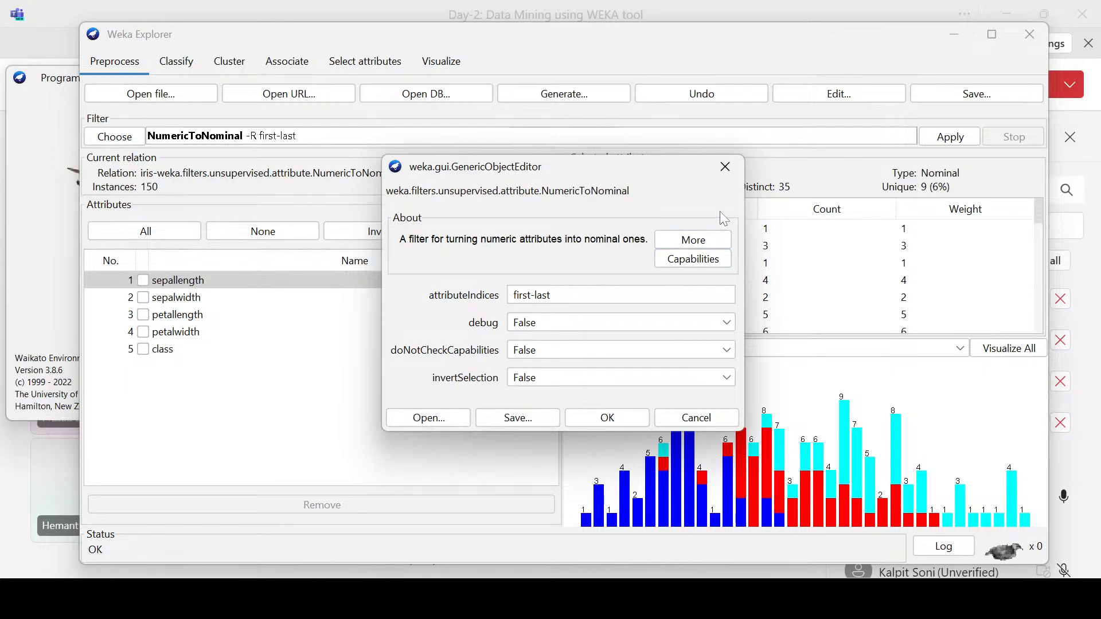
click(724, 166)
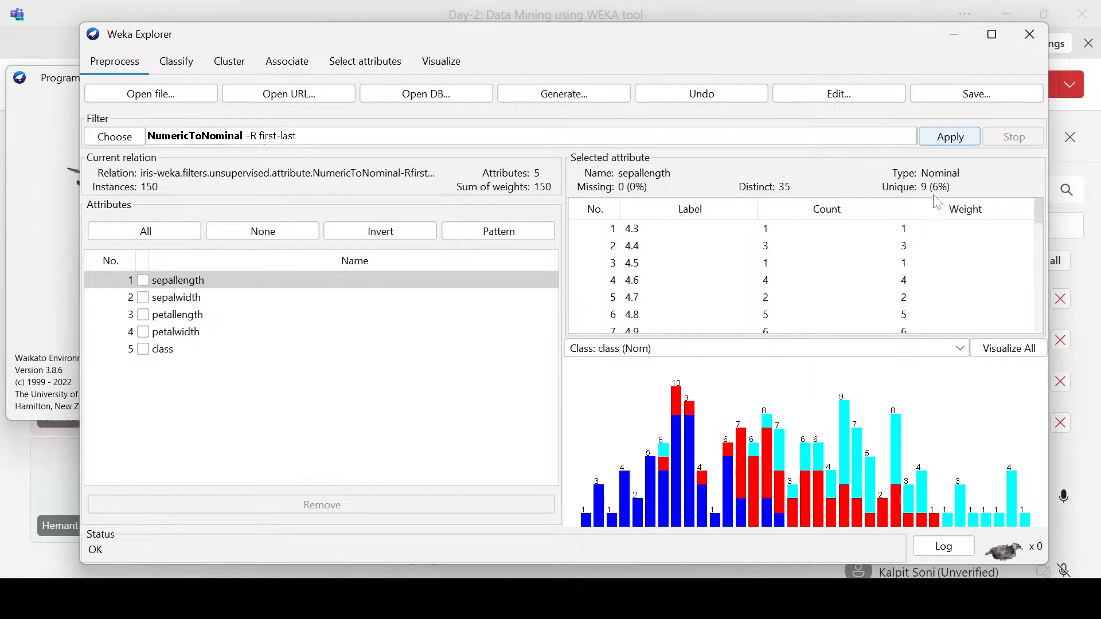
click(186, 303)
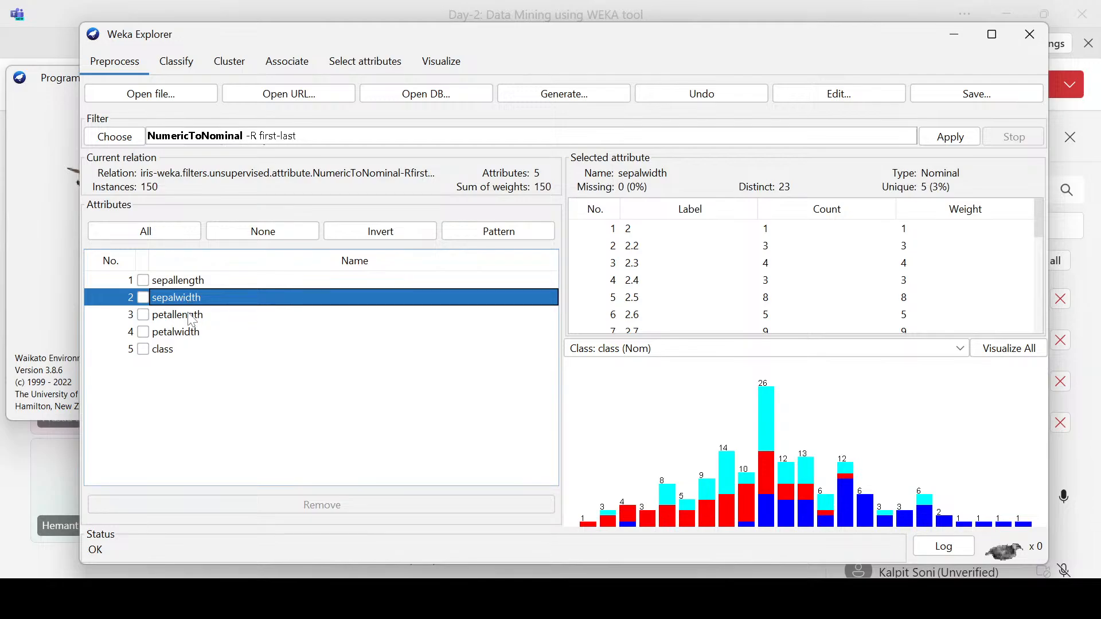
click(186, 324)
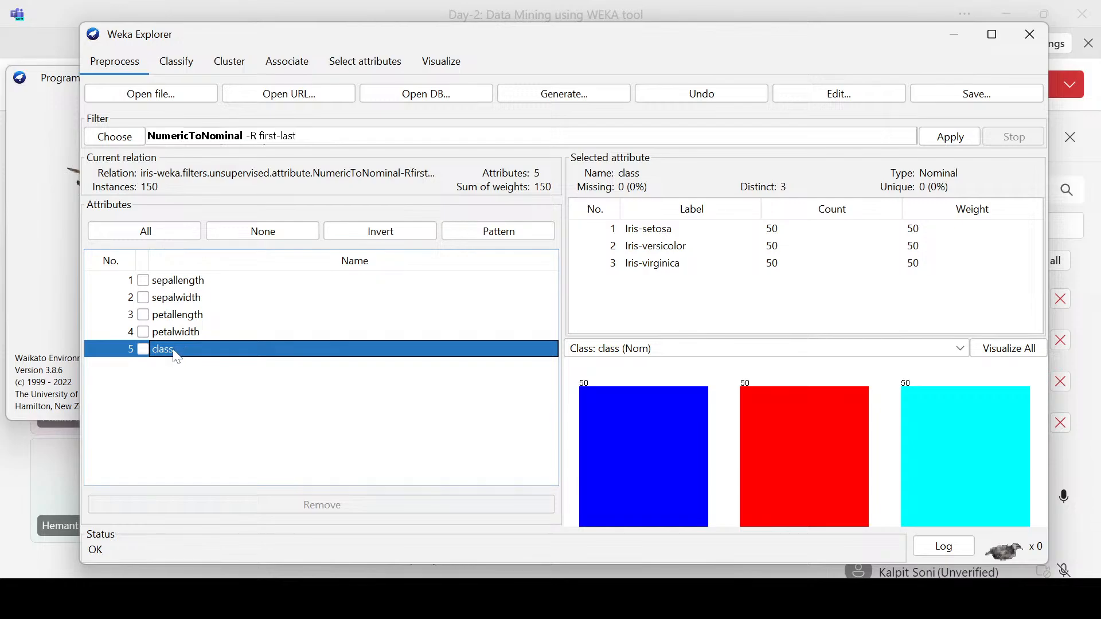
drag(174, 350, 176, 285)
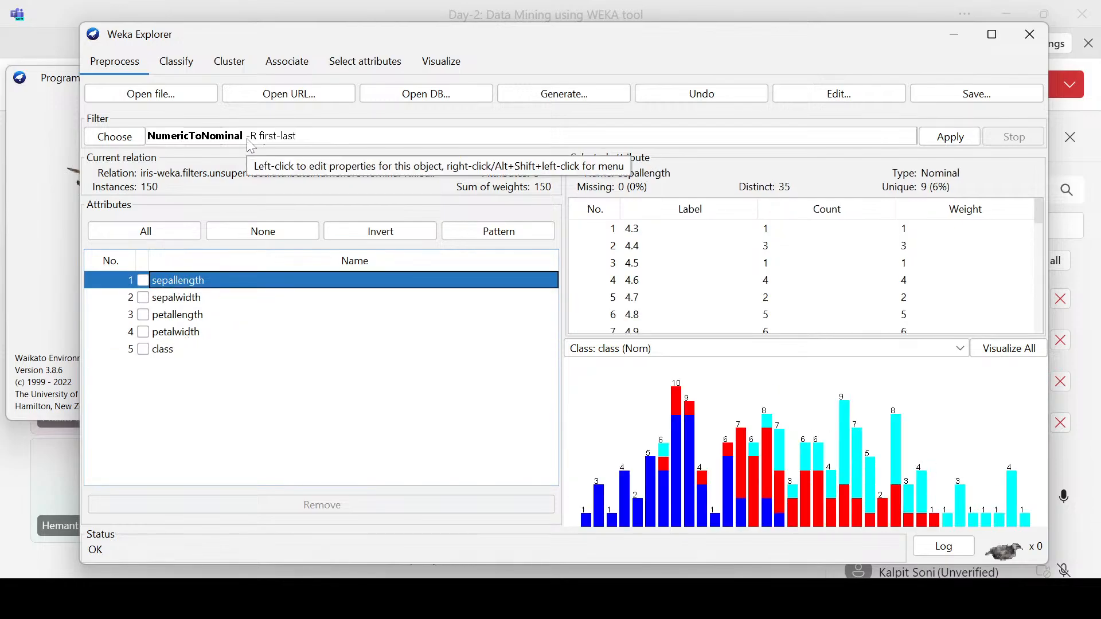
Step: Choose the unsupervised attribute filter ReplaceMissingValues in place of NumericToNominal
click(117, 138)
scroll(239, 336, down, 3)
scroll(239, 337, down, 9)
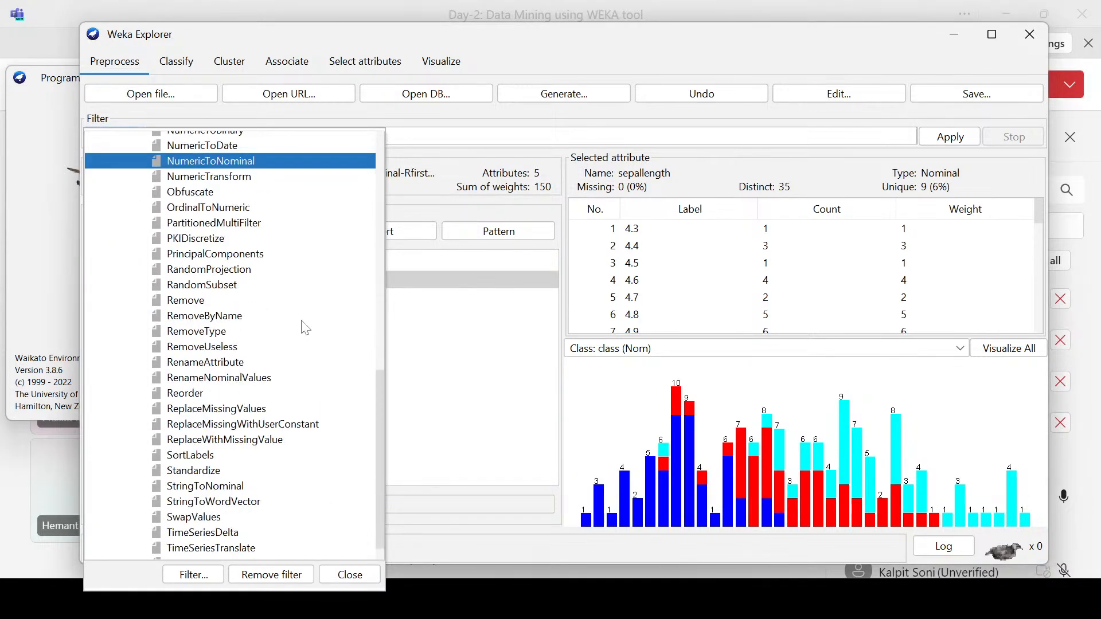
scroll(265, 304, down, 2)
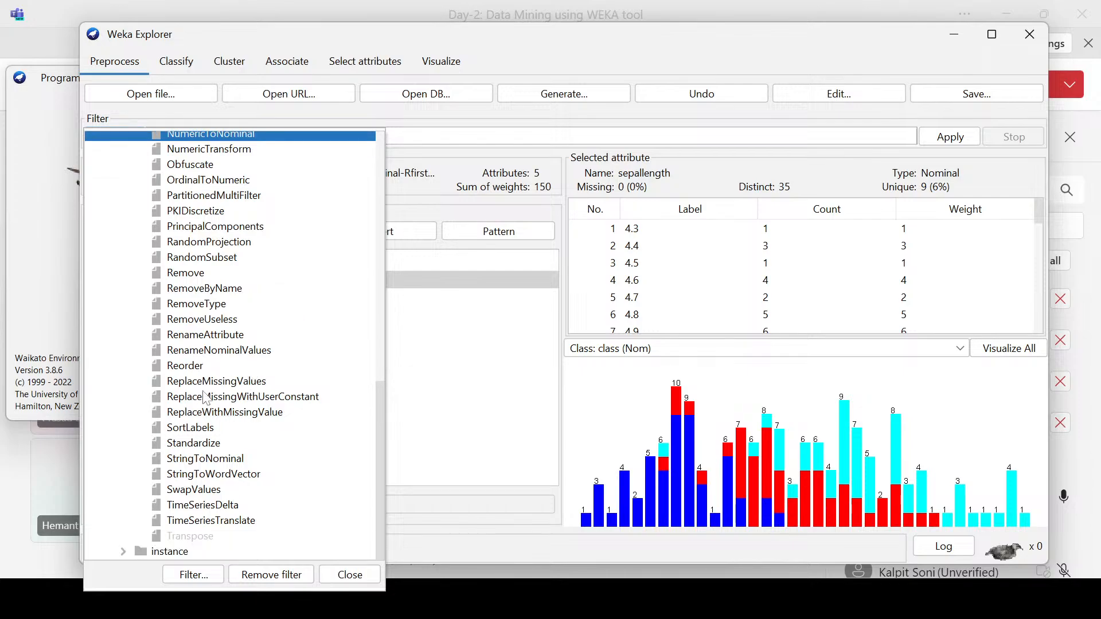
click(222, 383)
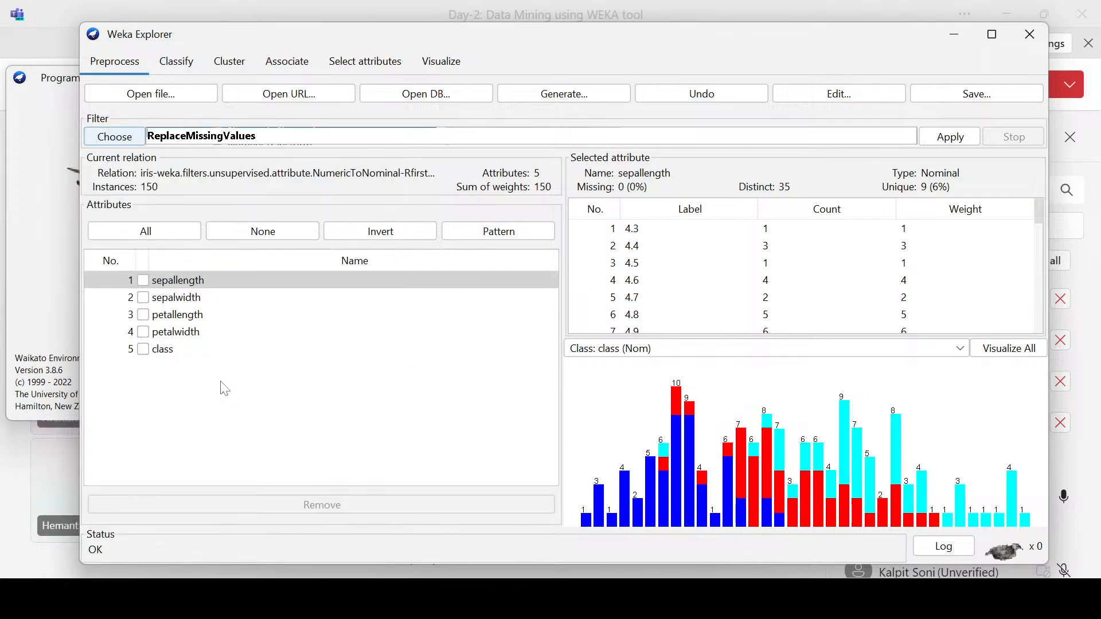
Step: Review the ReplaceMissingValues options, keep ignoreClass at False, and apply the filter to the iris data
click(532, 137)
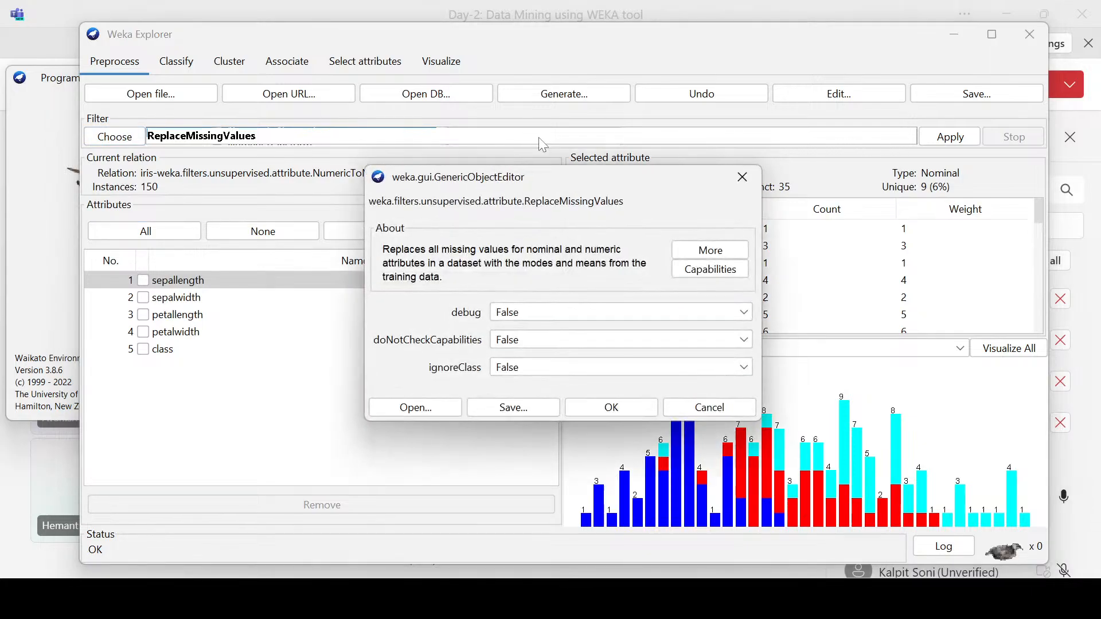
click(508, 370)
click(436, 368)
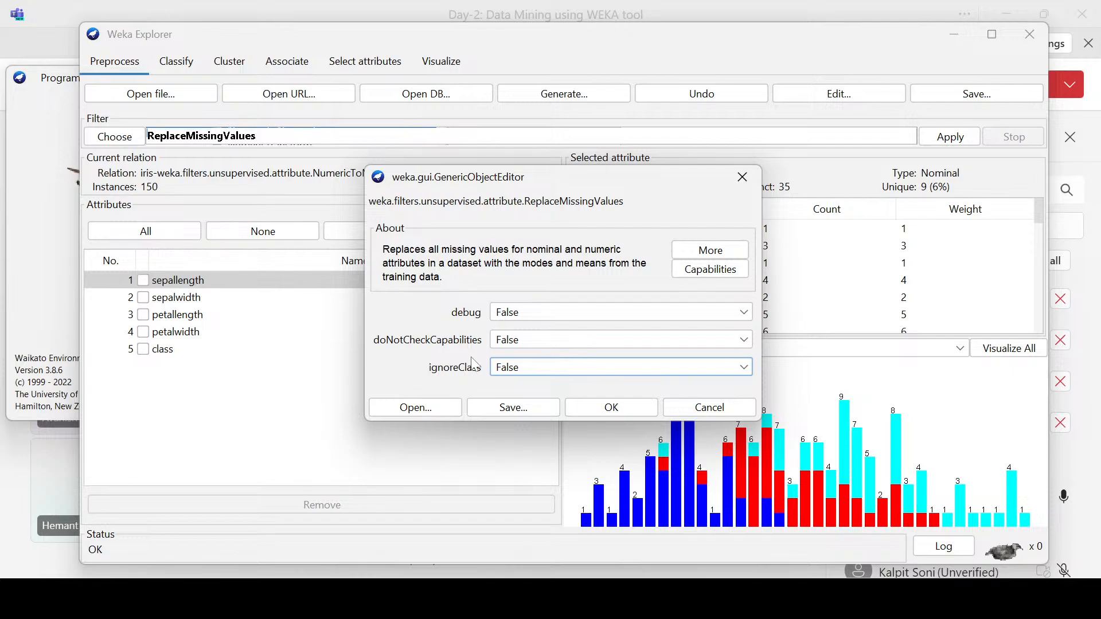
click(742, 177)
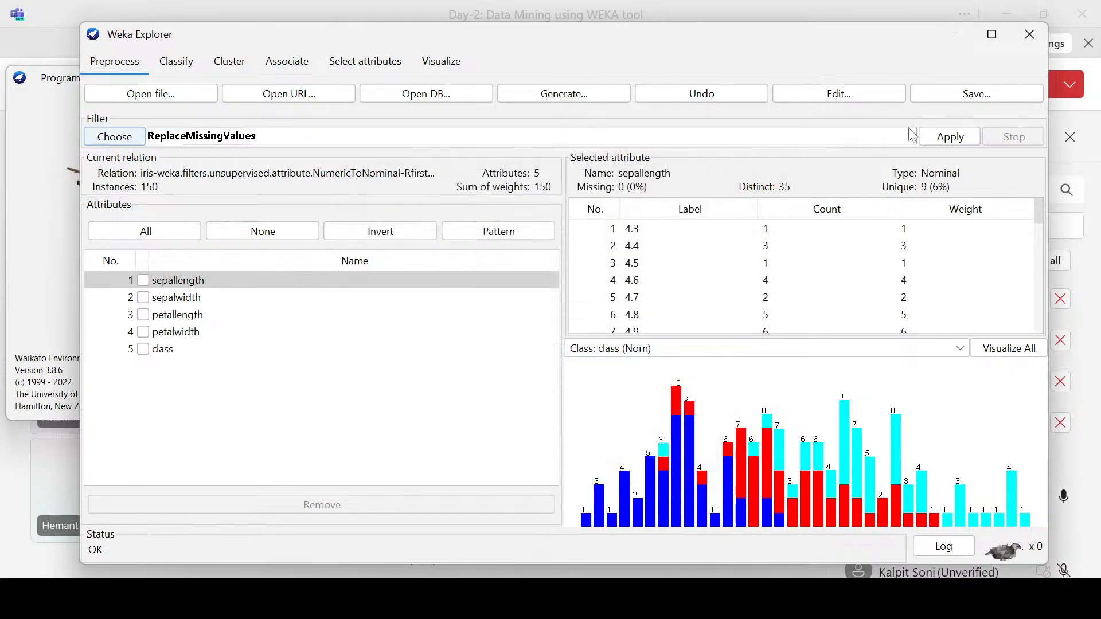
click(932, 137)
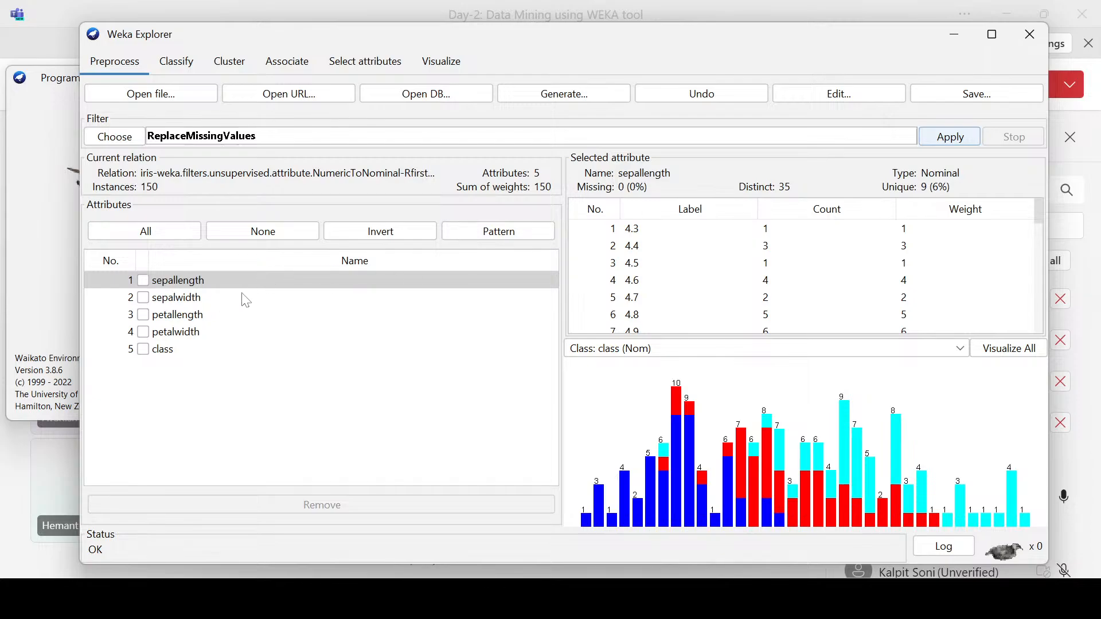
Step: Inspect the labels, missing-value figures and class distributions of the sepal and petal attributes after applying ReplaceMissingValues
scroll(754, 253, down, 9)
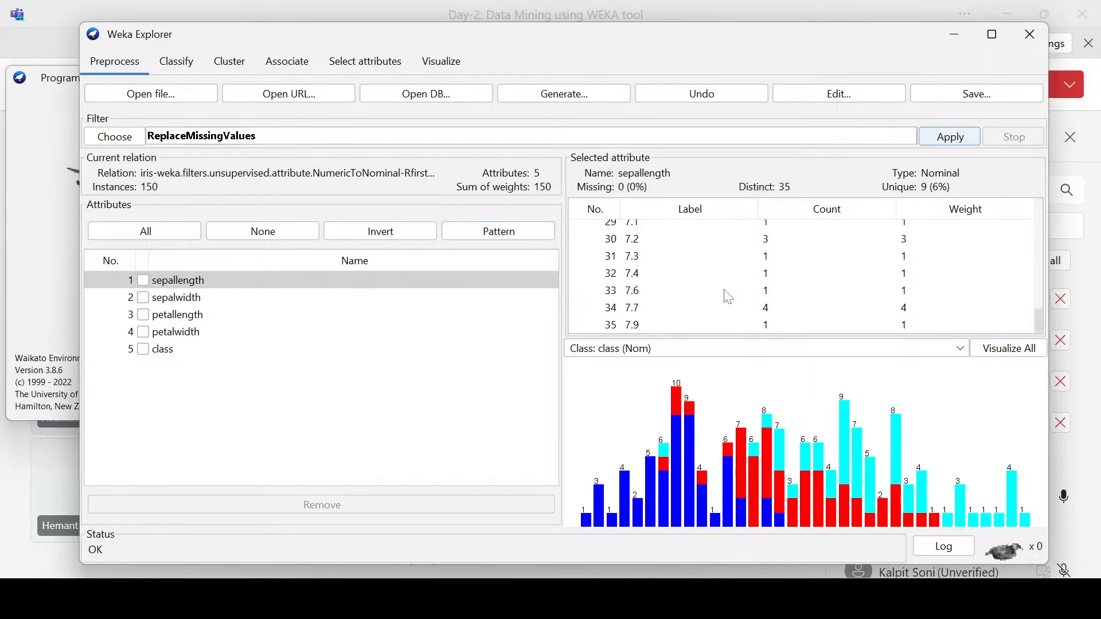
scroll(727, 297, up, 9)
click(173, 299)
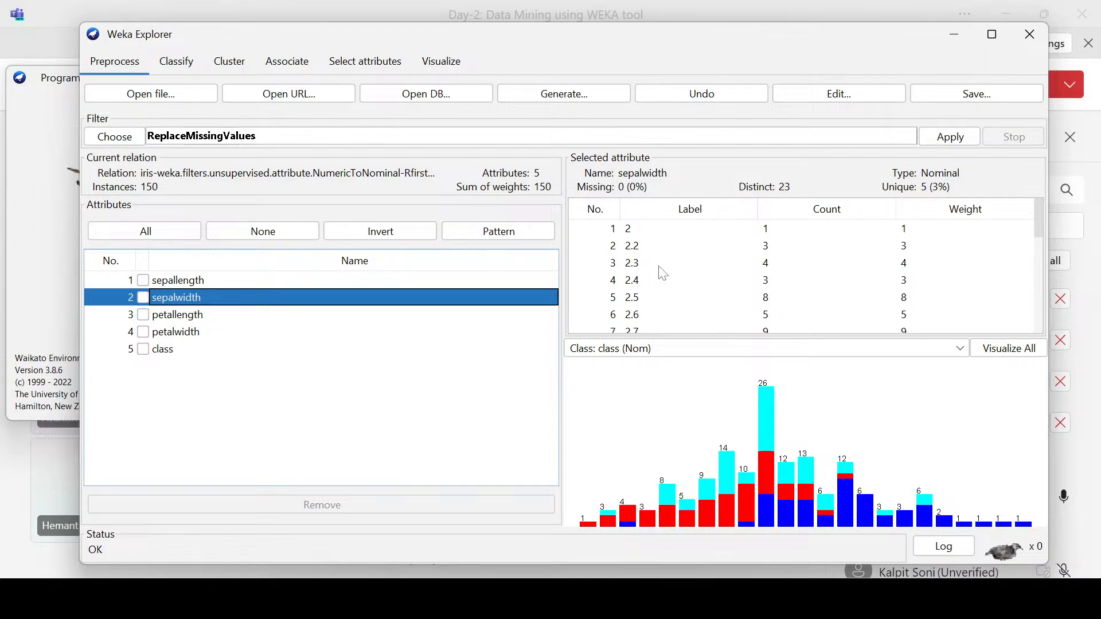
scroll(659, 269, down, 5)
scroll(659, 272, up, 5)
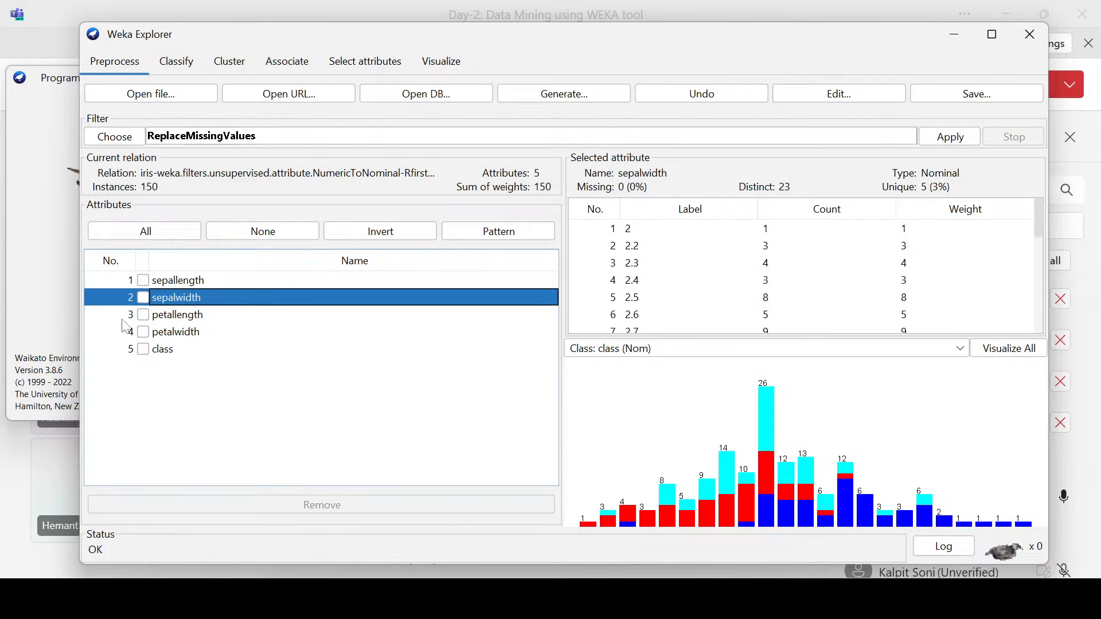
click(176, 318)
scroll(659, 287, down, 9)
scroll(642, 270, up, 9)
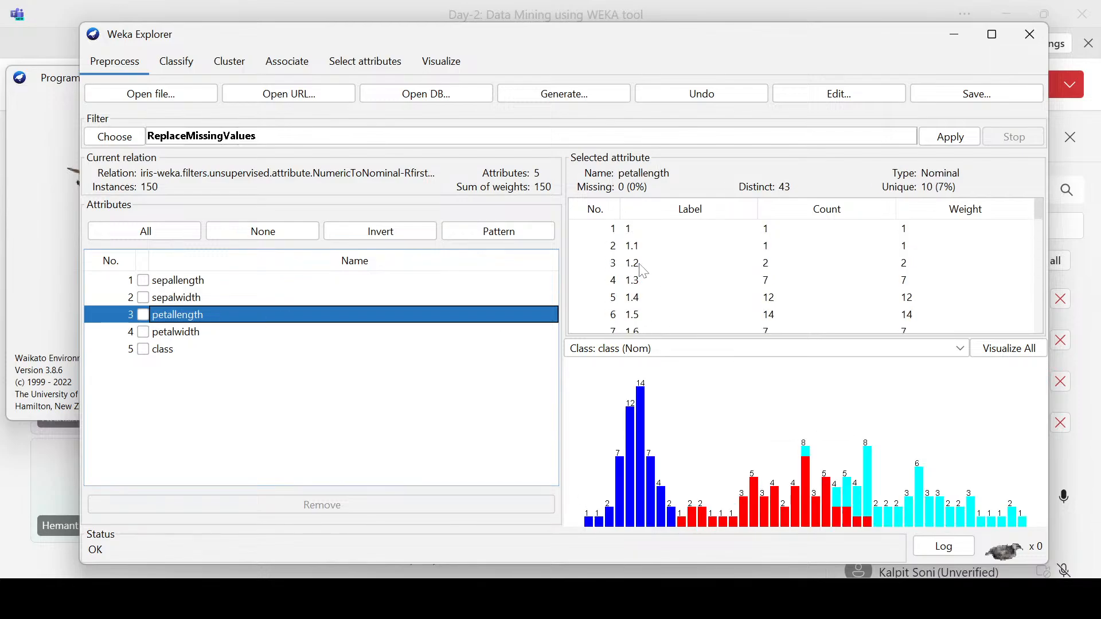
click(186, 332)
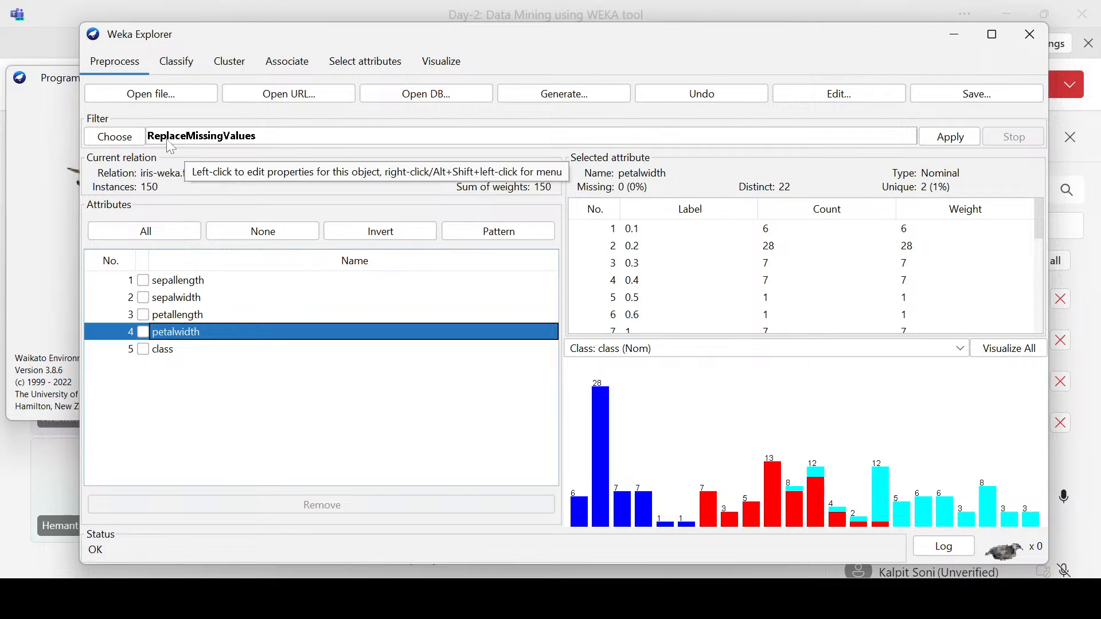
Step: Browse the supervised attribute and instance filters and the unsupervised attribute filters, keeping ReplaceMissingValues selected
click(119, 141)
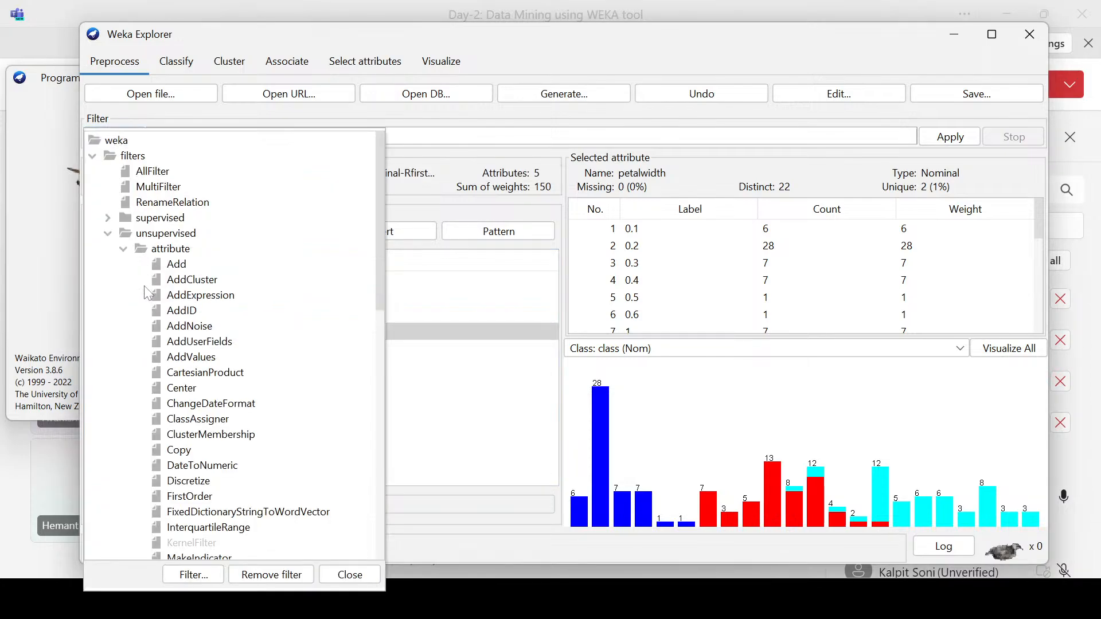
click(108, 234)
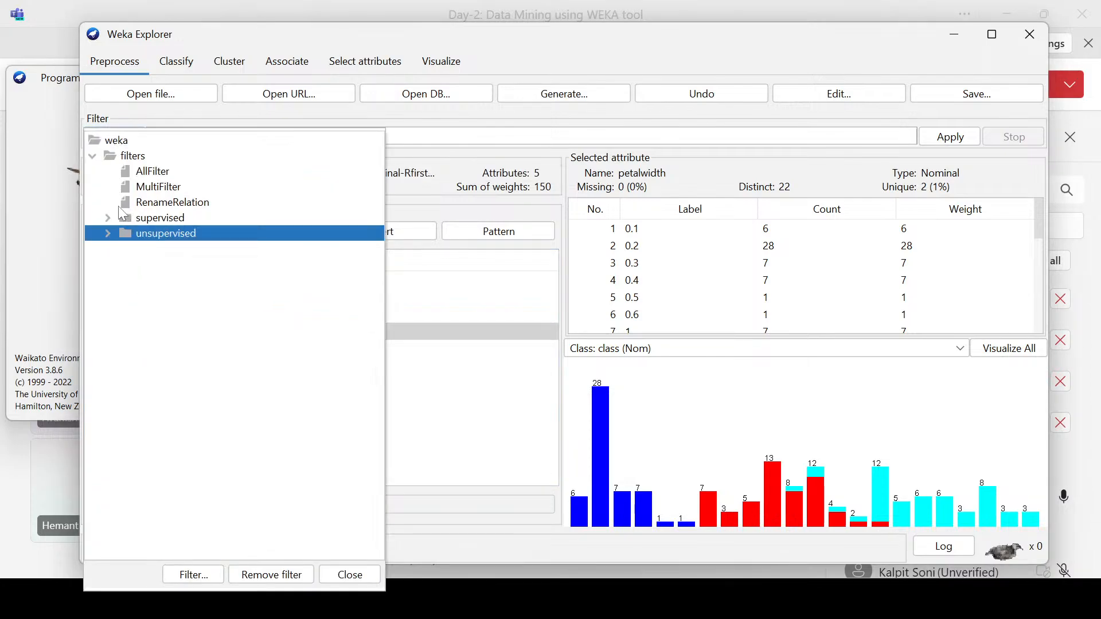
click(108, 218)
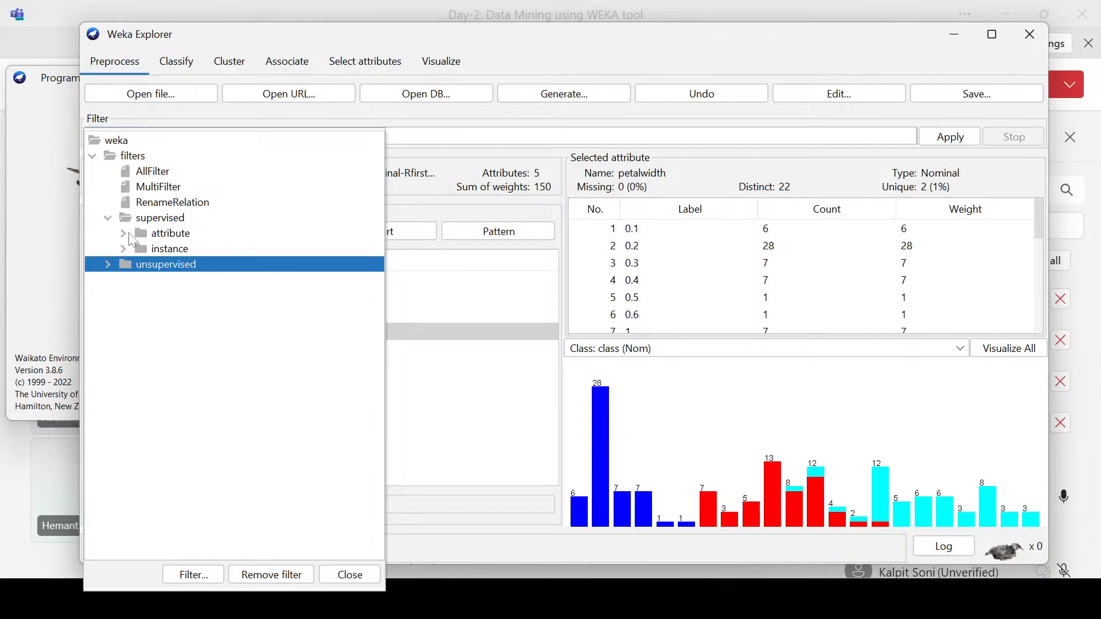
click(123, 234)
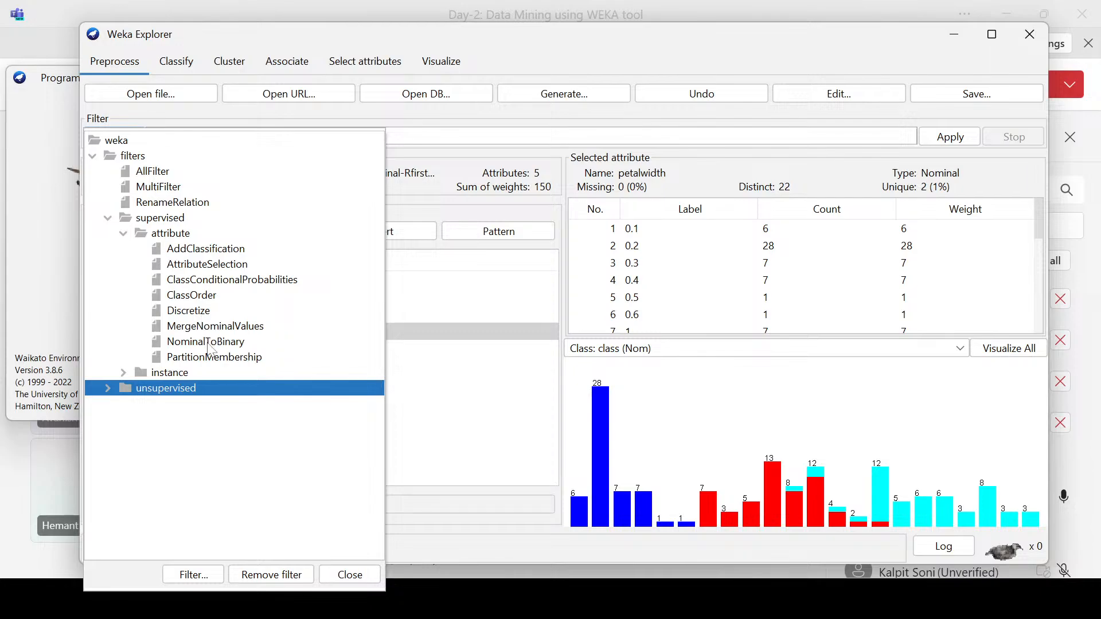
click(123, 373)
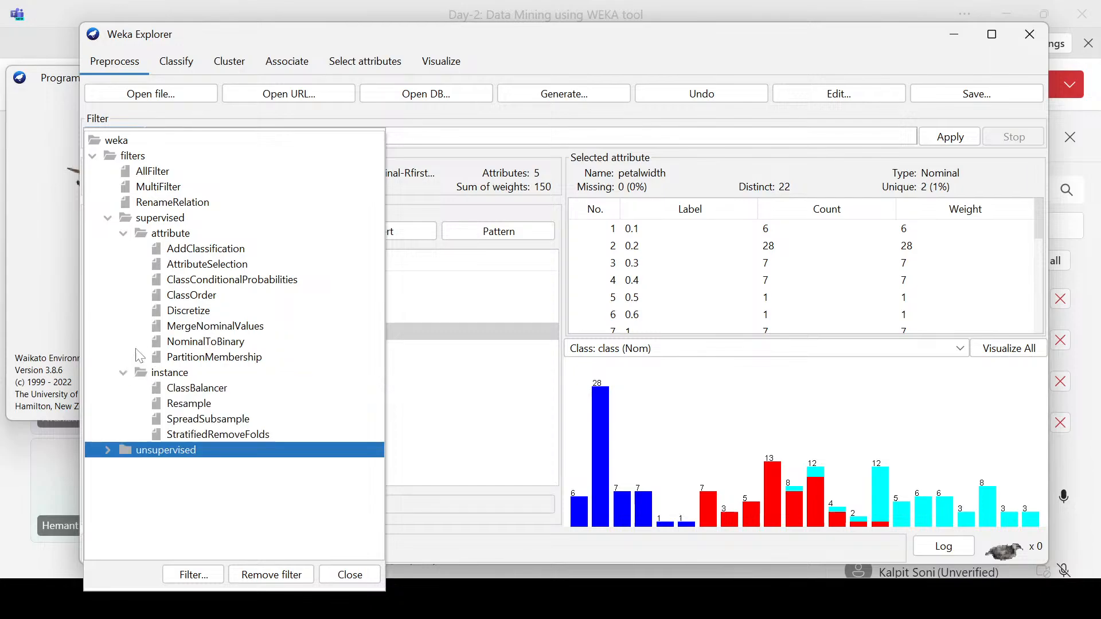
click(109, 219)
click(107, 234)
scroll(189, 307, down, 5)
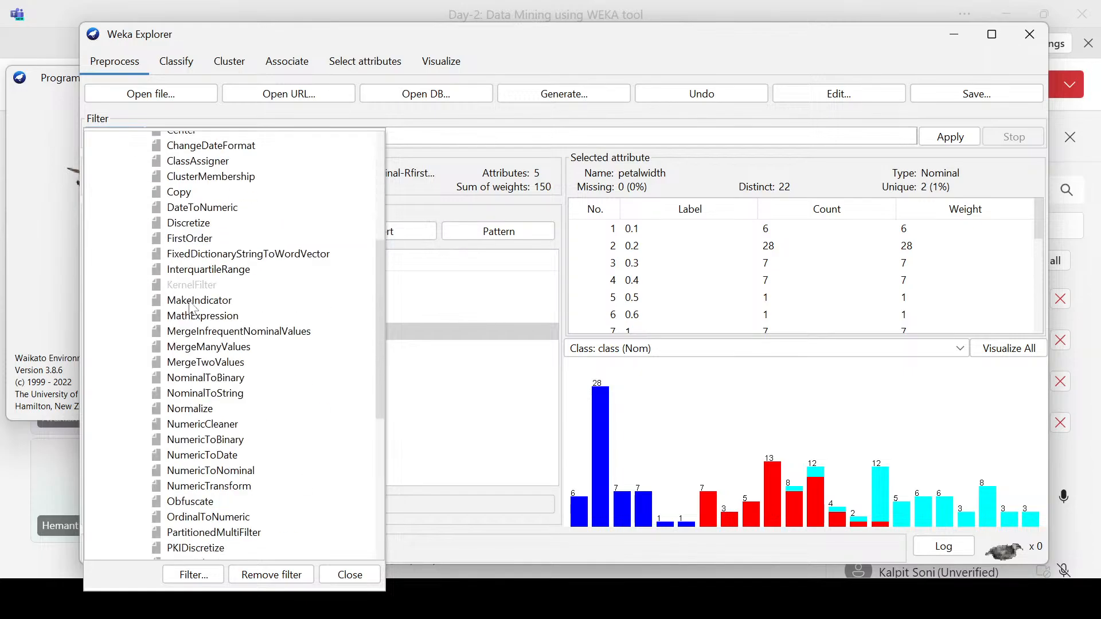
scroll(190, 307, down, 5)
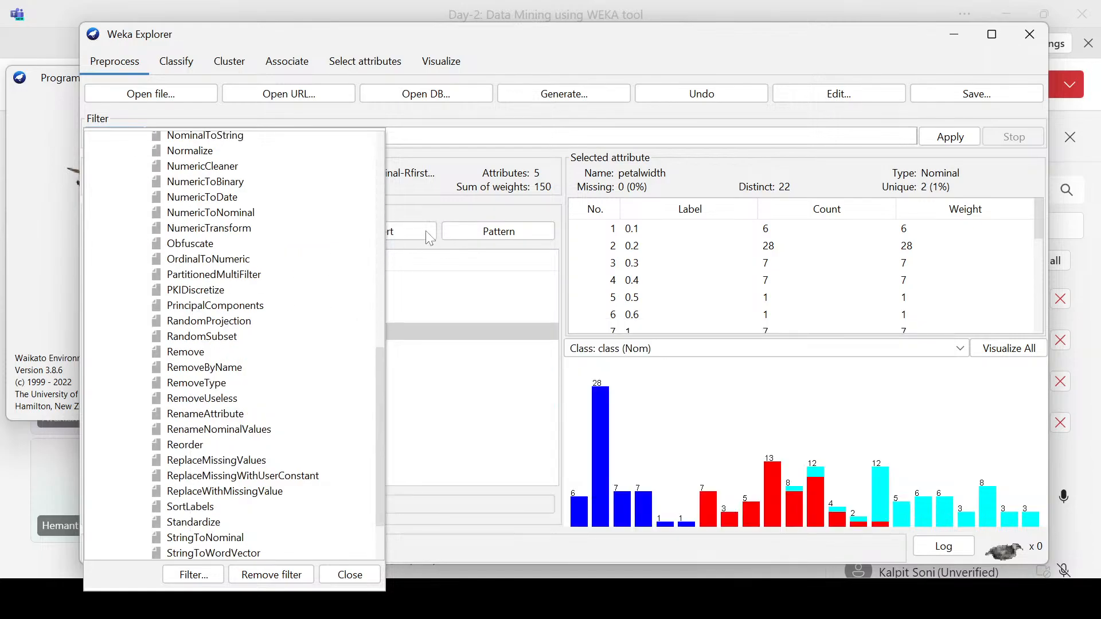
click(449, 182)
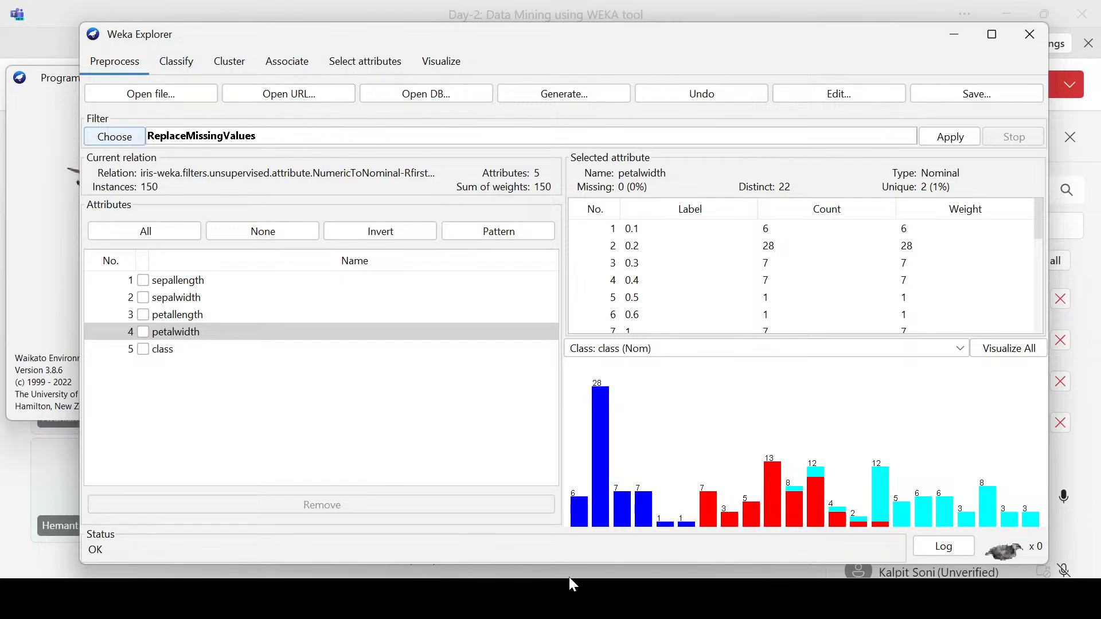
Step: Switch to the PowerPoint slide show to check the Day-2 contents, and return to the Weka Explorer
mouse_move(547, 616)
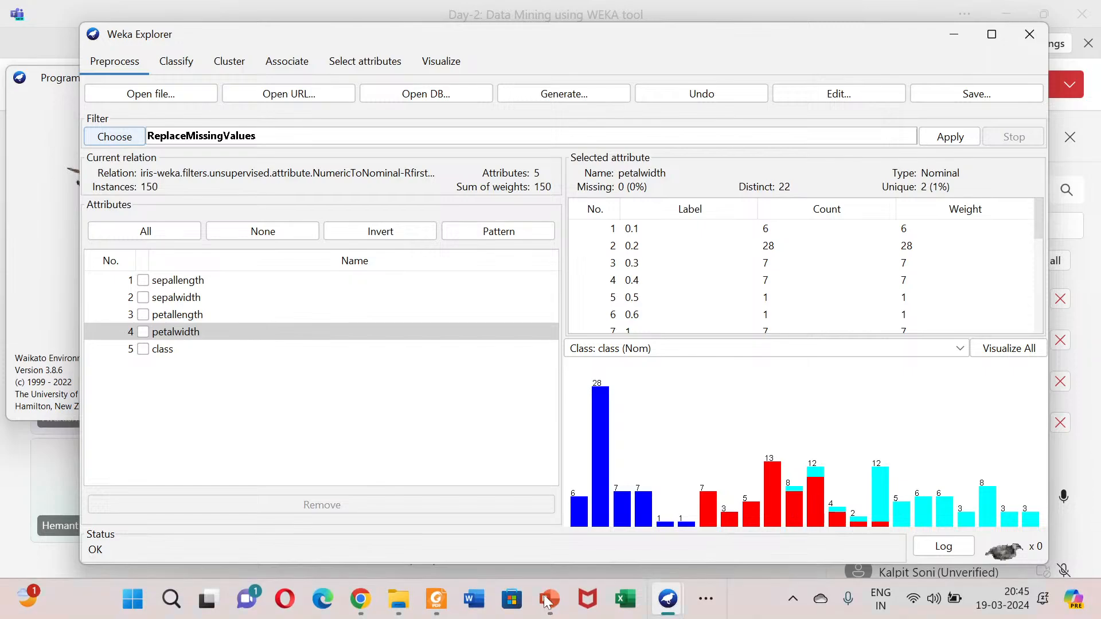
click(639, 467)
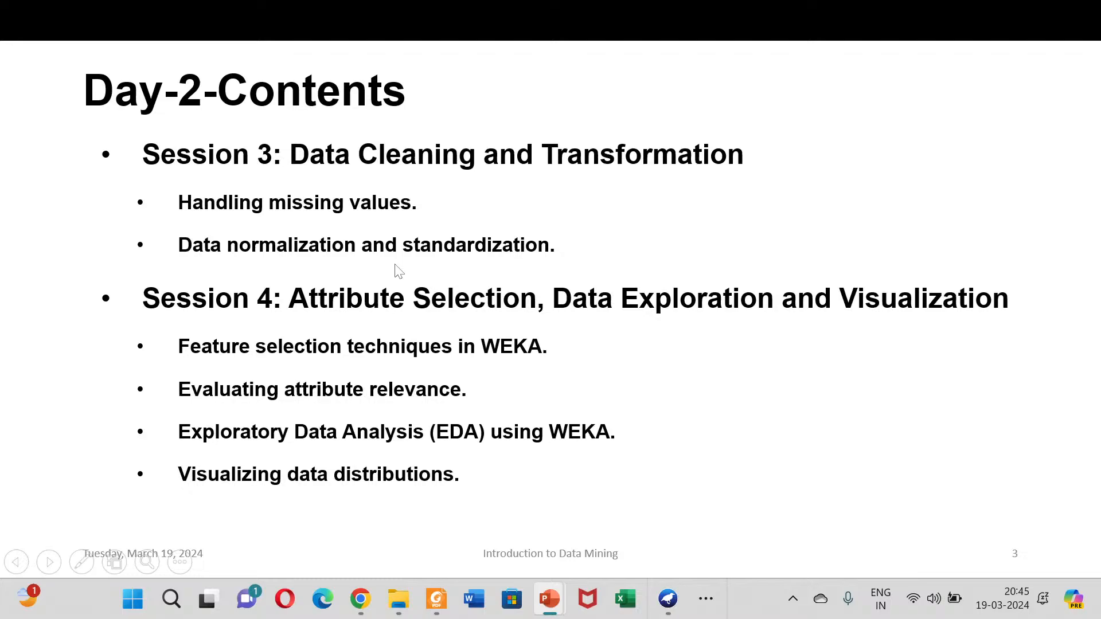
key(alt+Tab)
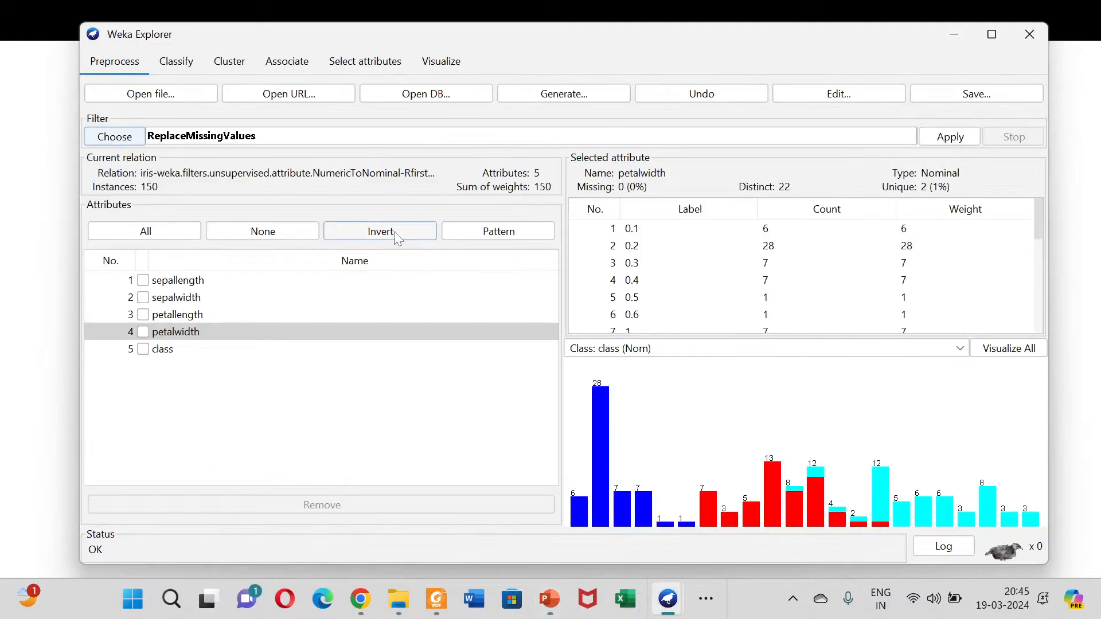
Step: Choose the unsupervised attribute filter Normalize in place of ReplaceMissingValues
click(122, 140)
scroll(264, 375, down, 8)
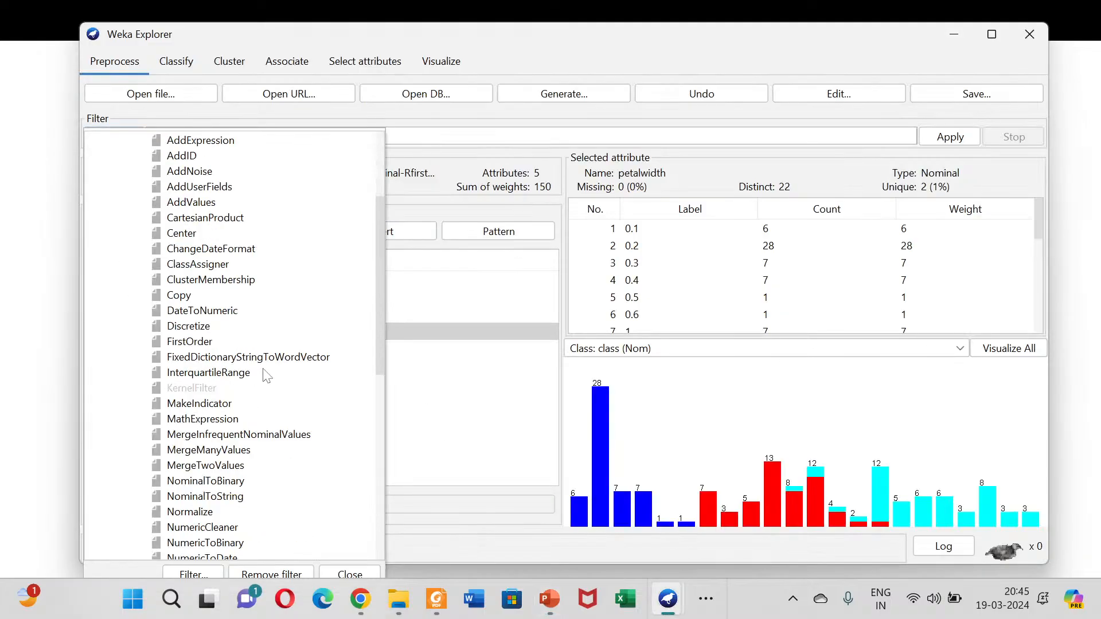
scroll(221, 406, down, 3)
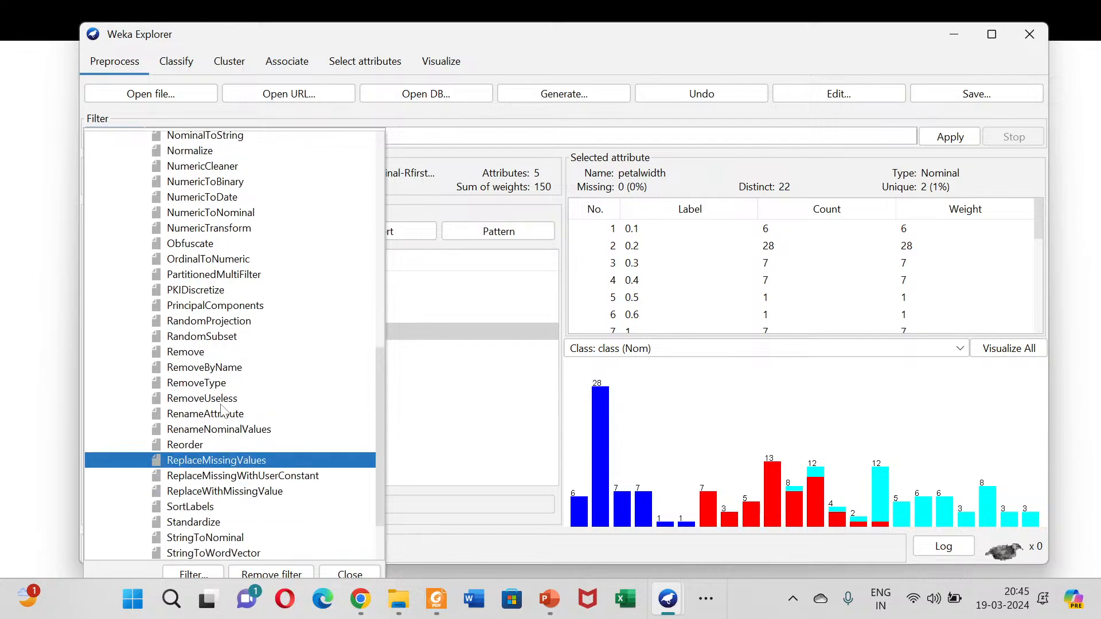
scroll(246, 394, down, 2)
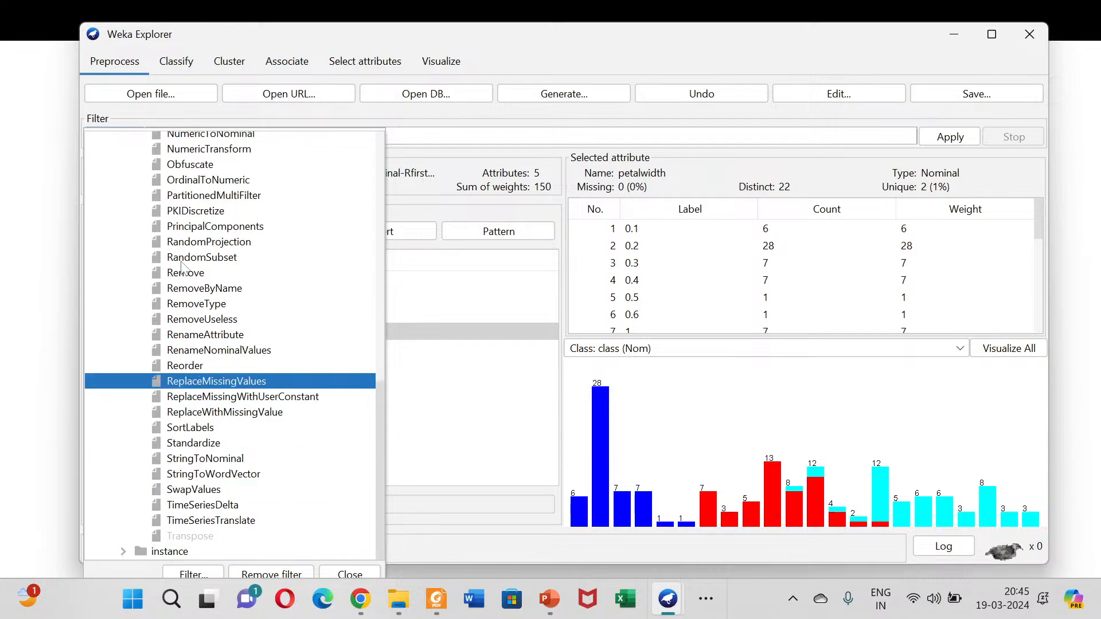
scroll(188, 269, up, 2)
click(190, 175)
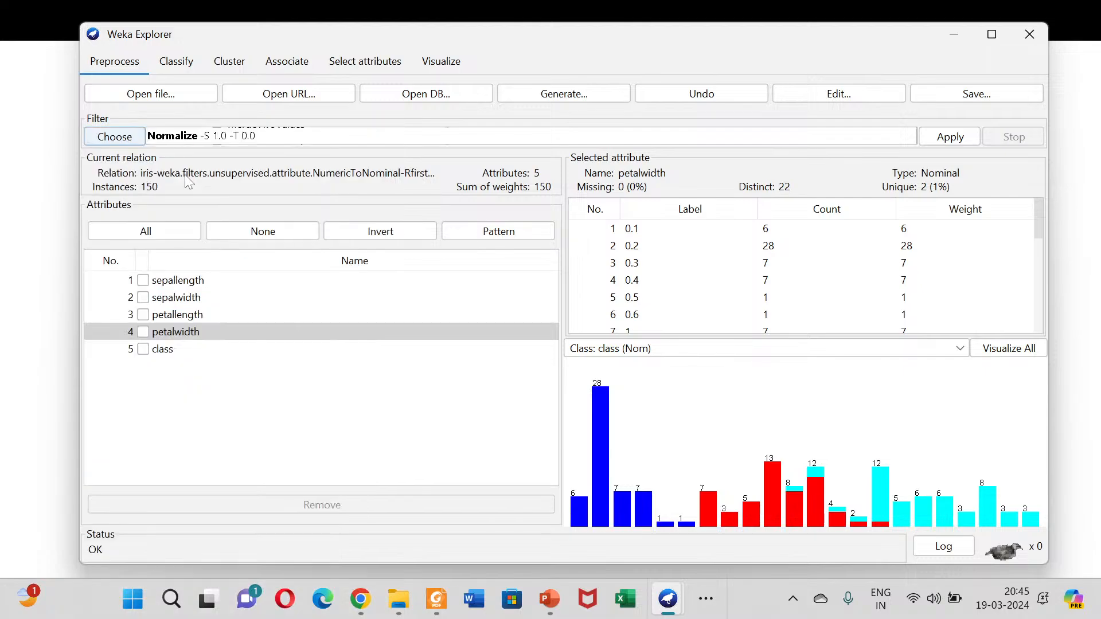
Step: Review the Normalize options, keep scale 1.0 and translation 0.0, and apply the filter to the iris data
click(284, 136)
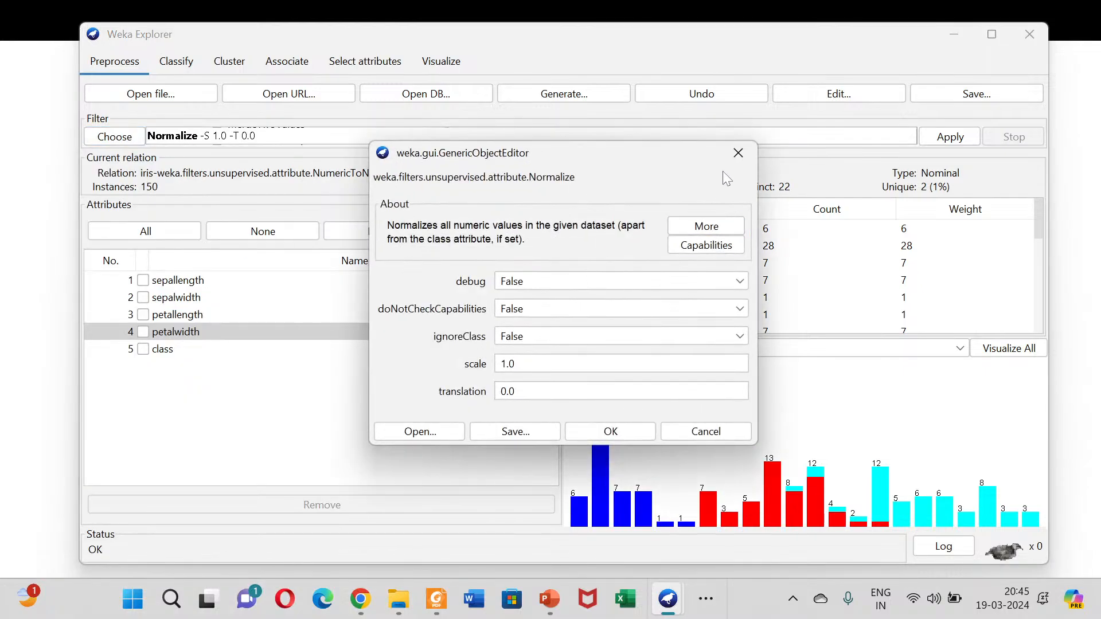
click(736, 151)
click(949, 137)
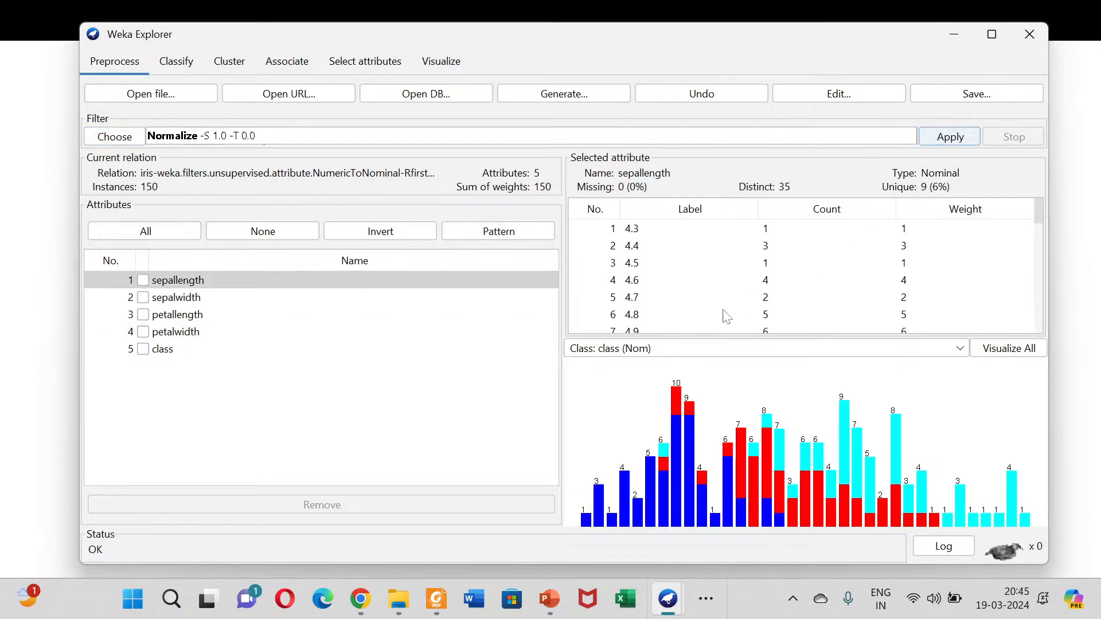
Step: Examine the label values and distributions of sepallength, sepalwidth and petallength after applying Normalize
click(648, 235)
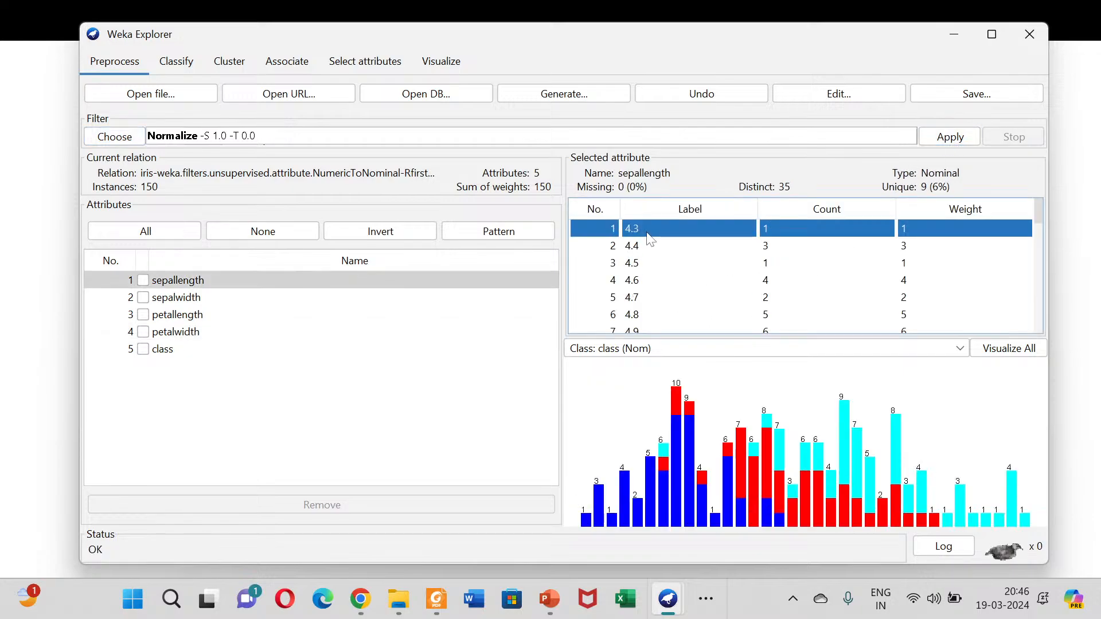
click(641, 279)
scroll(635, 292, down, 10)
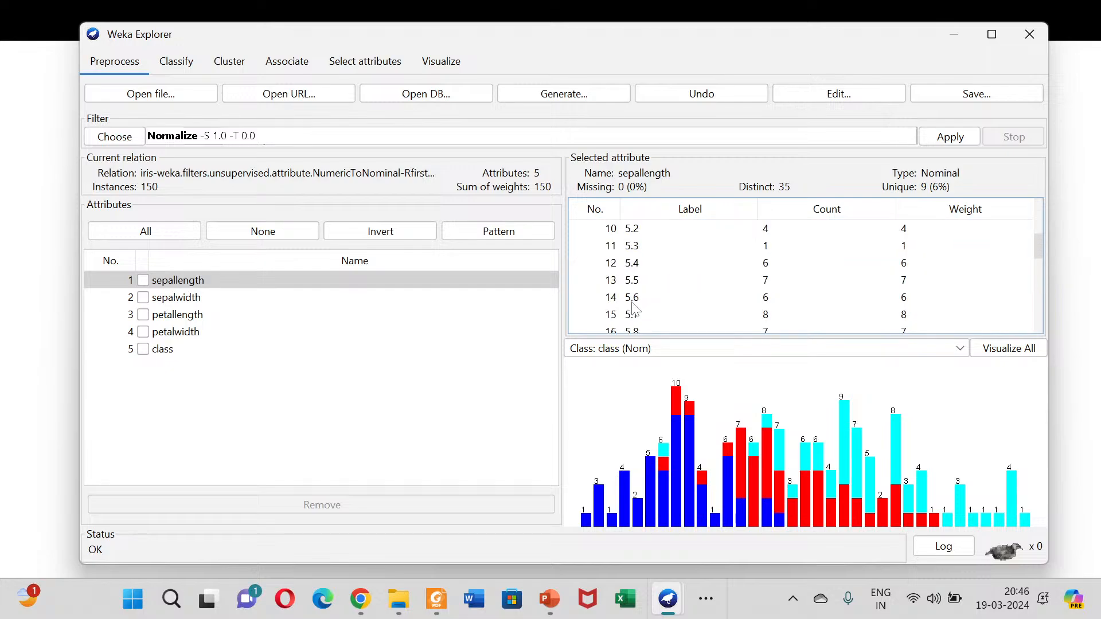
click(198, 297)
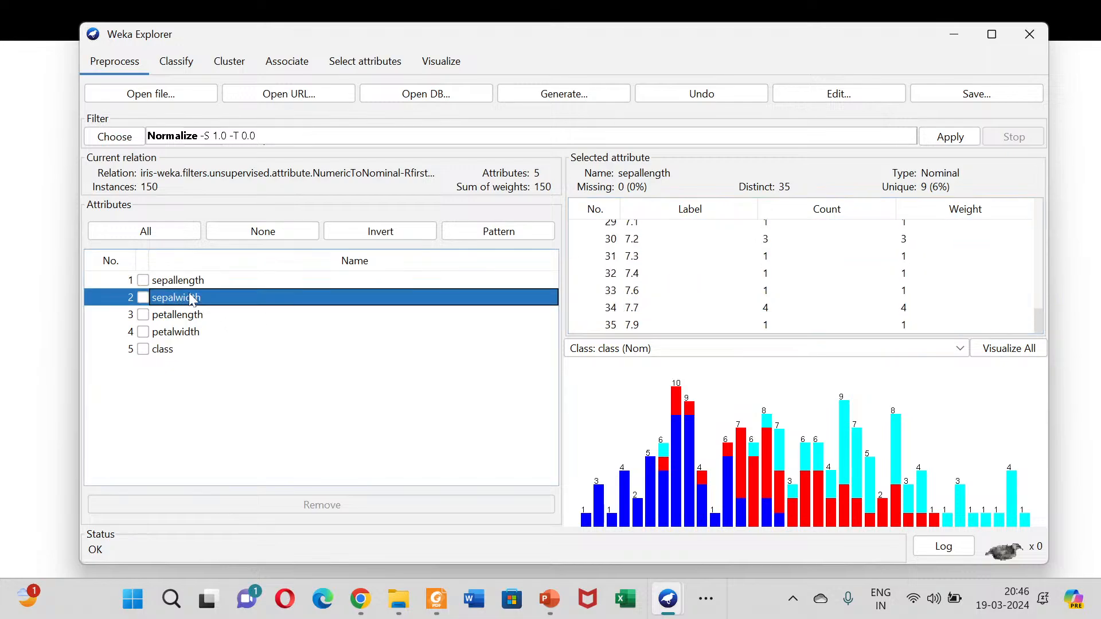
click(627, 241)
click(632, 294)
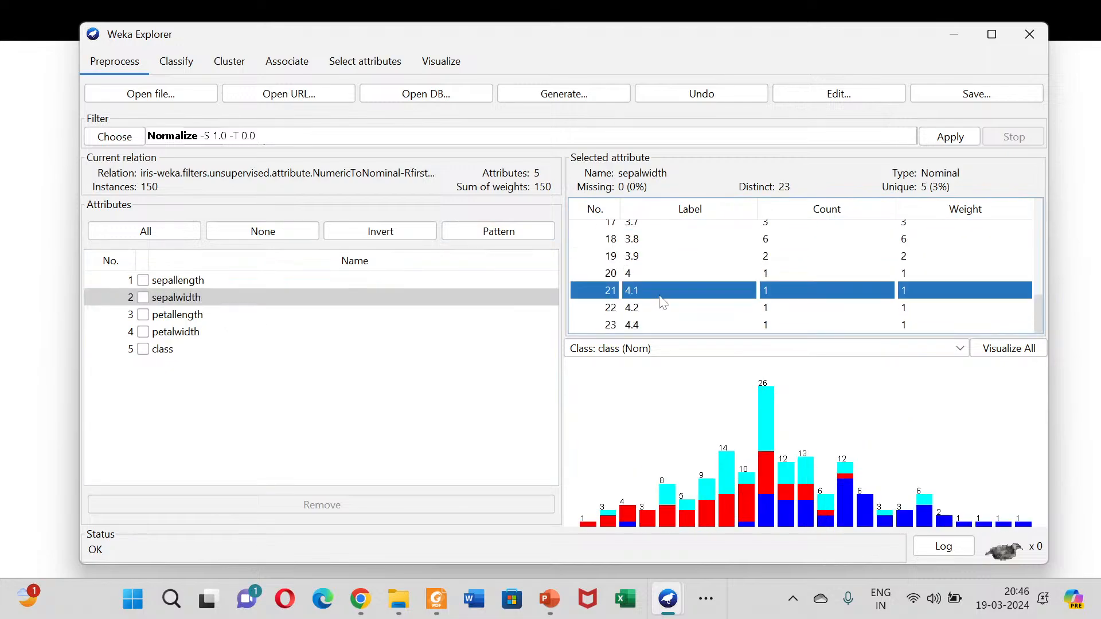
scroll(658, 298, up, 5)
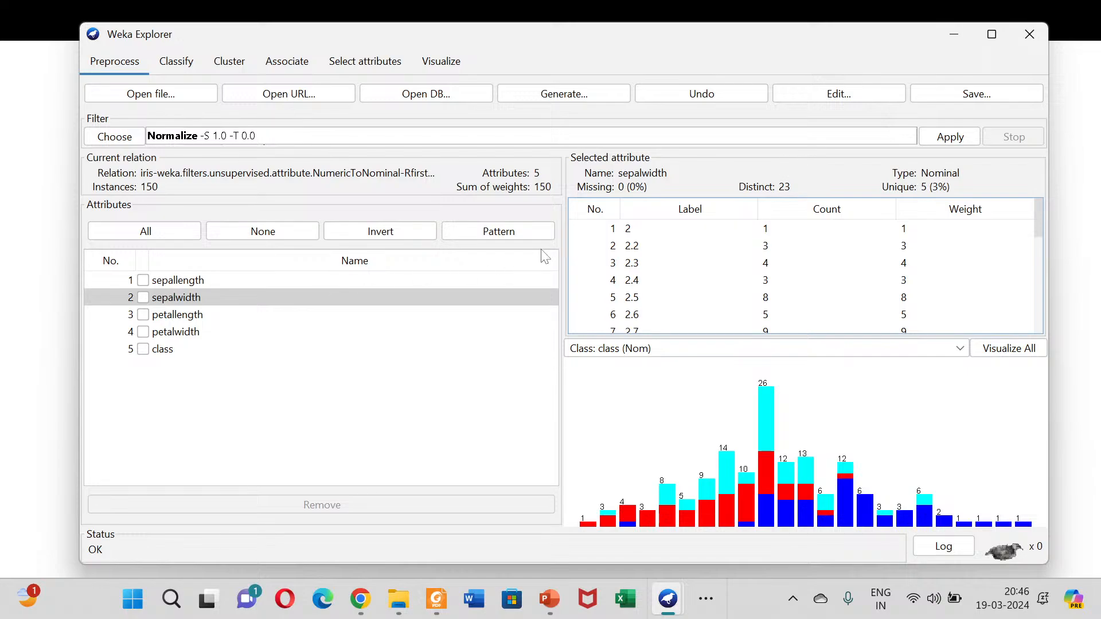
click(168, 315)
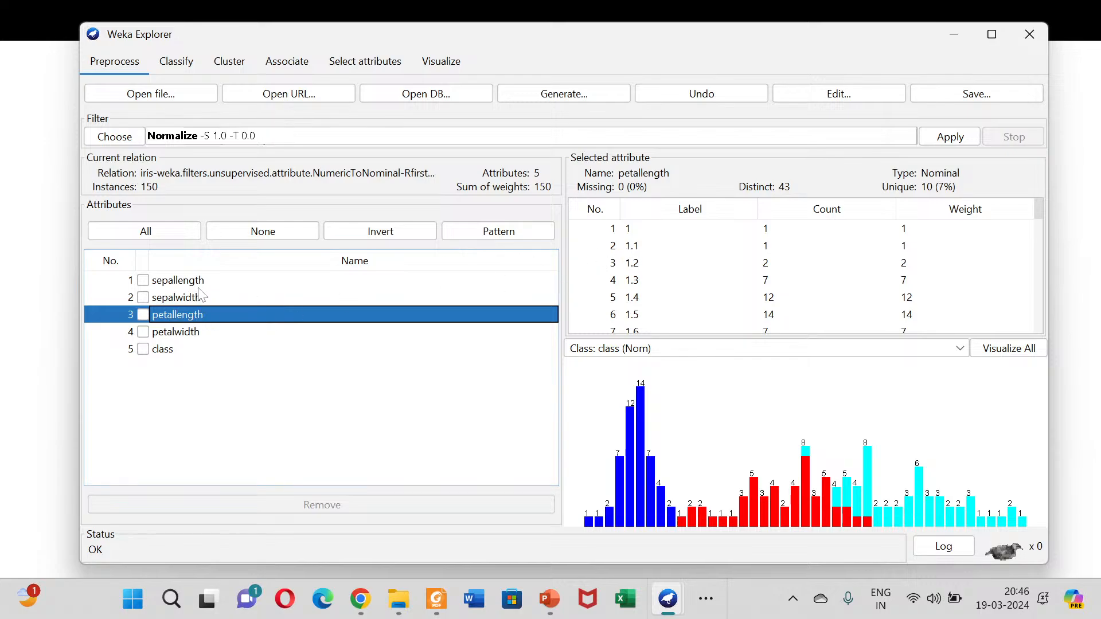
click(172, 285)
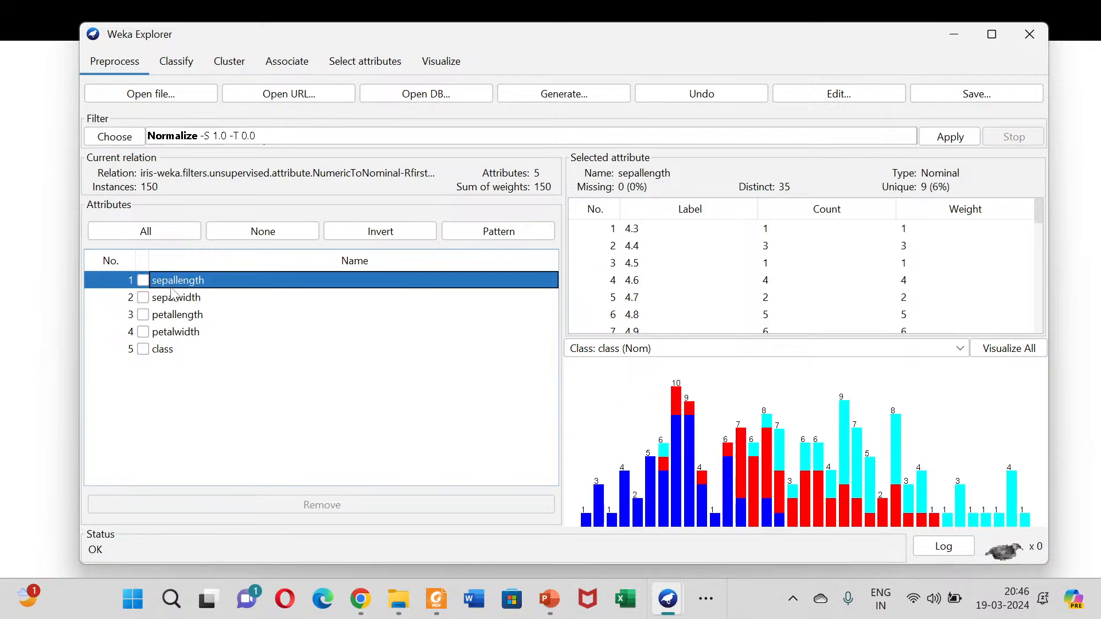
scroll(630, 252, down, 5)
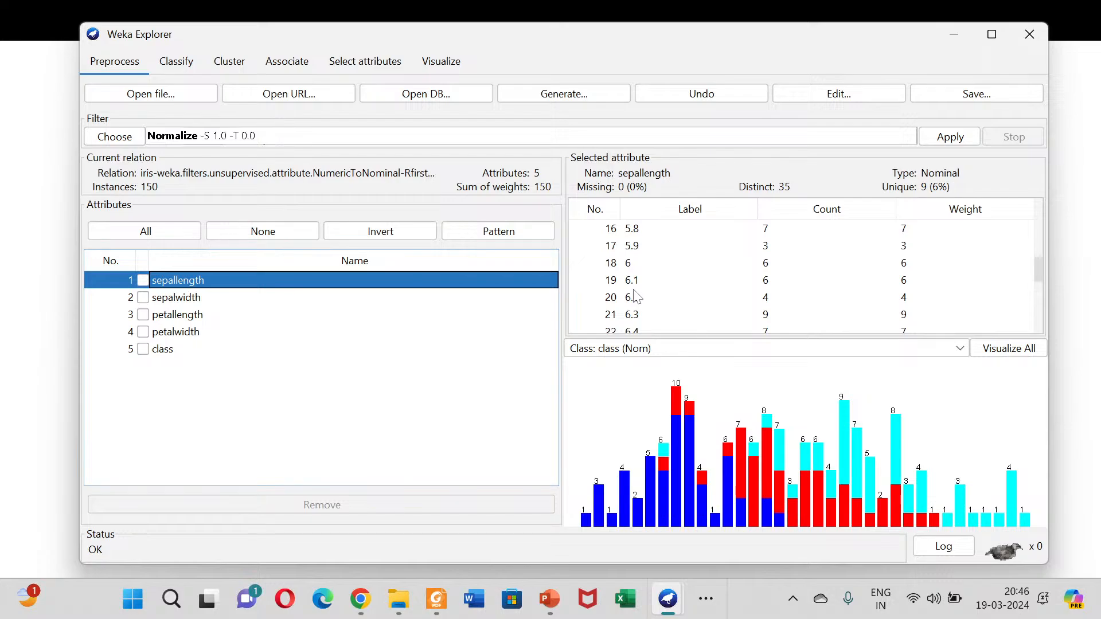
scroll(640, 267, down, 5)
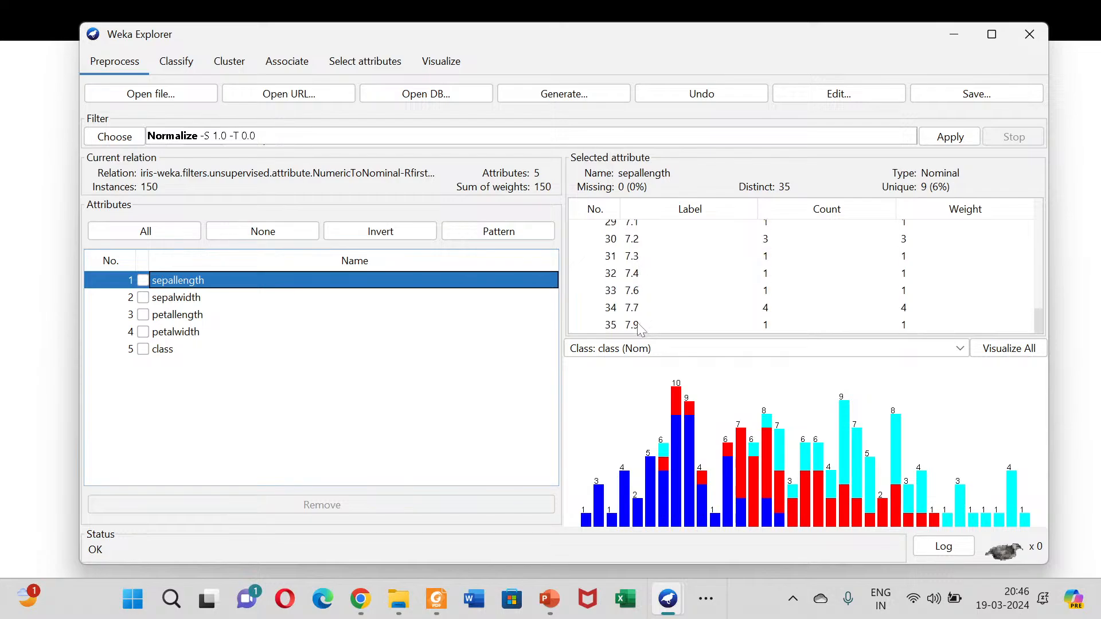
scroll(640, 328, up, 10)
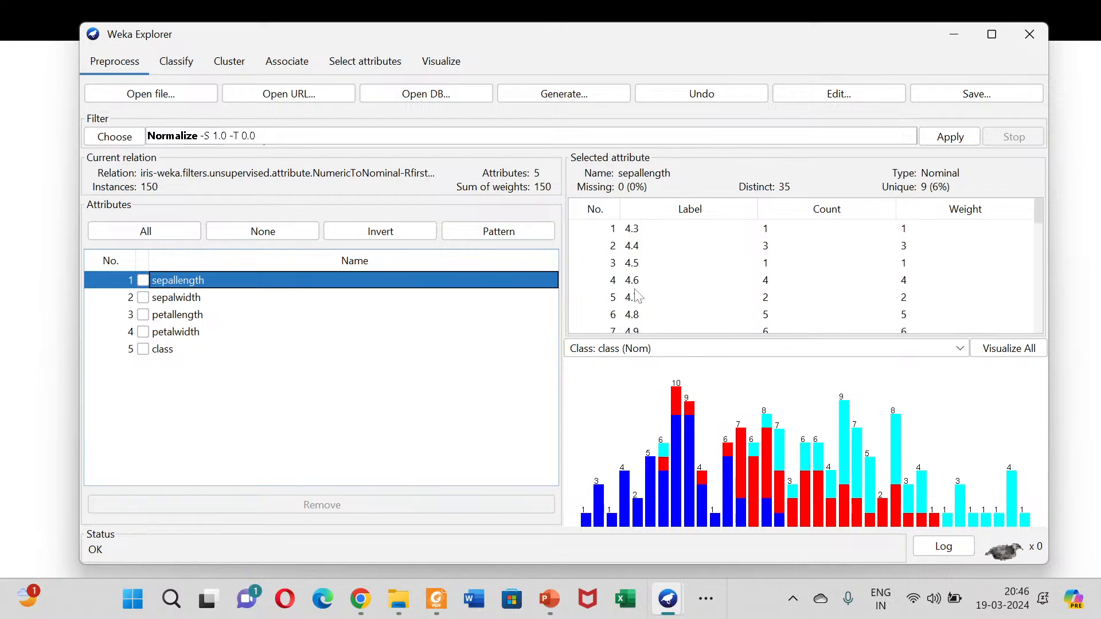
Step: Examine the sepalwidth label values of the iris data from the lowest to the highest label
click(192, 300)
click(623, 247)
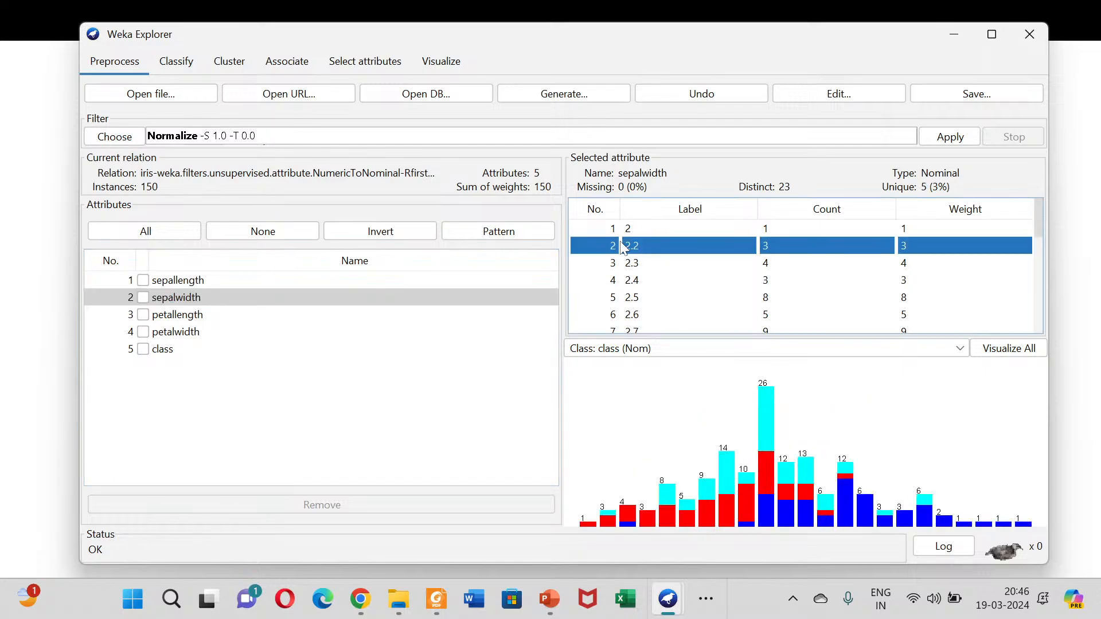
scroll(638, 258, down, 5)
scroll(646, 239, up, 5)
scroll(646, 269, down, 5)
click(634, 325)
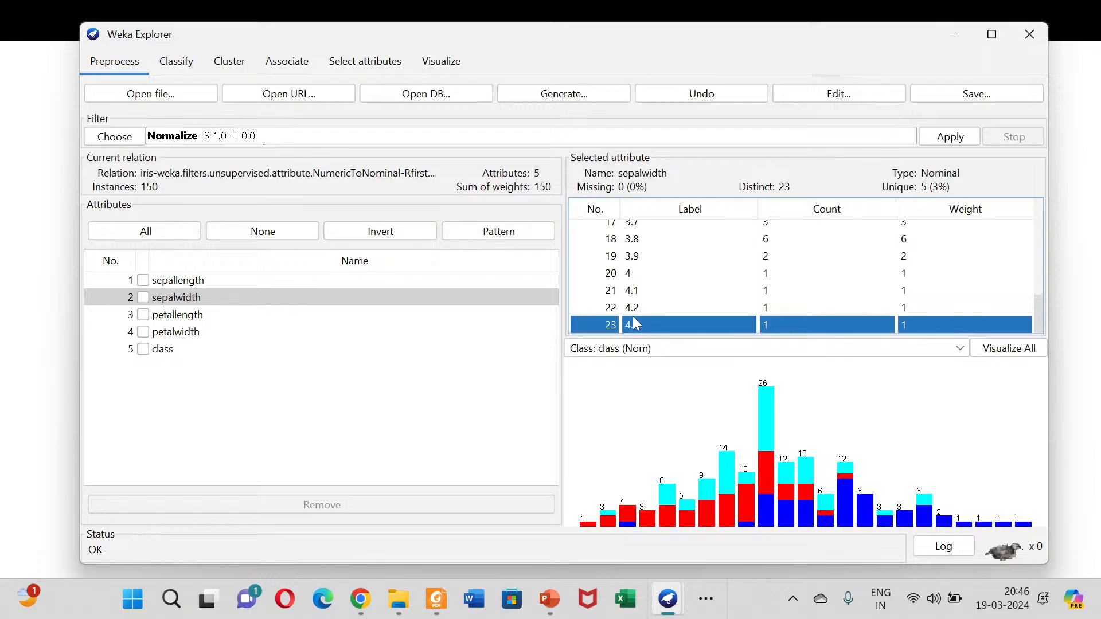
Step: Examine the petallength and petalwidth label values of the iris data from the lowest to the highest label
click(194, 320)
scroll(656, 271, up, 5)
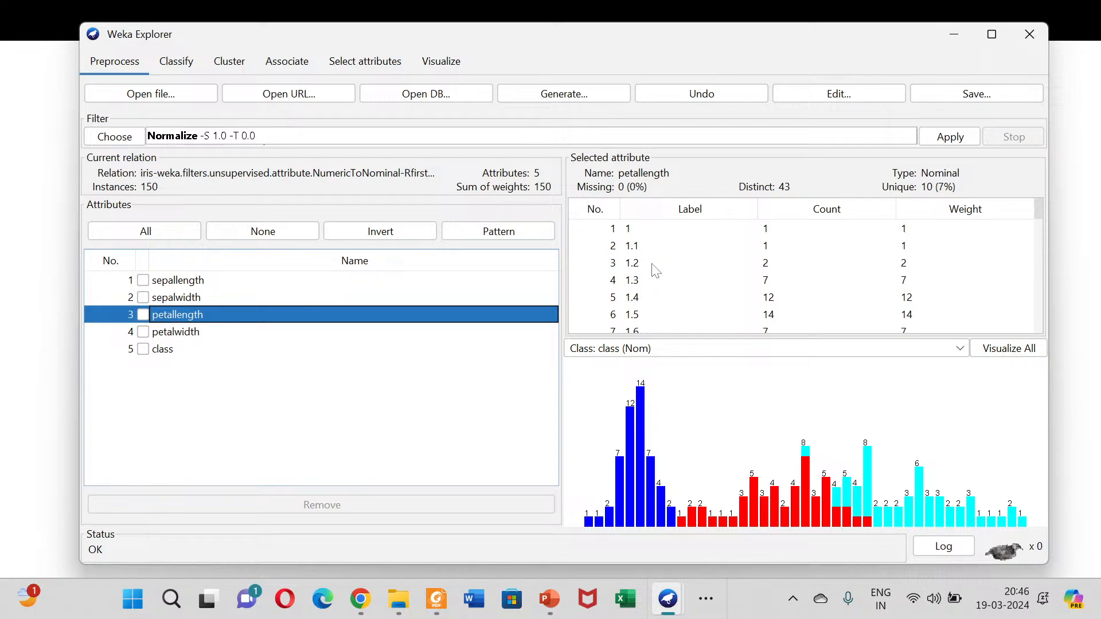
scroll(655, 271, down, 10)
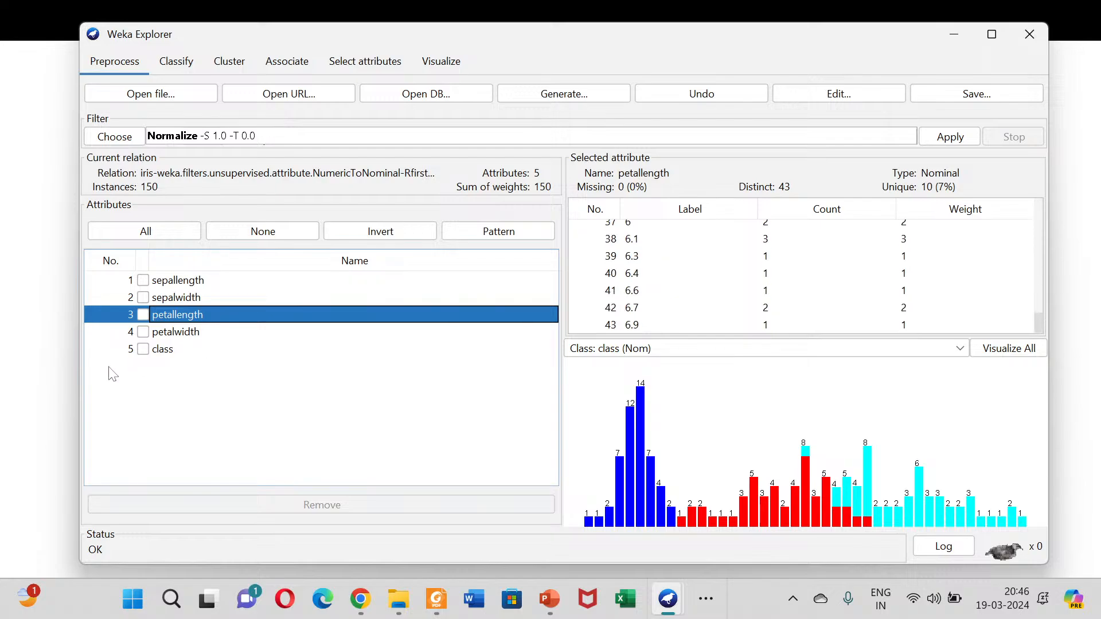
click(172, 332)
scroll(658, 270, up, 5)
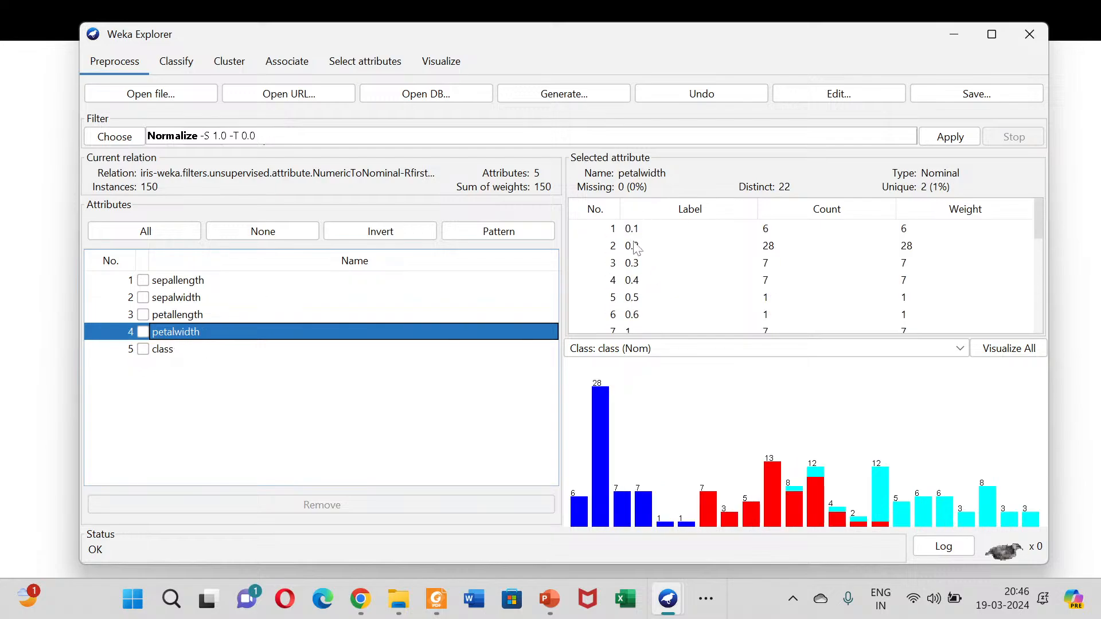
scroll(638, 254, down, 1)
scroll(638, 254, up, 1)
scroll(641, 255, down, 5)
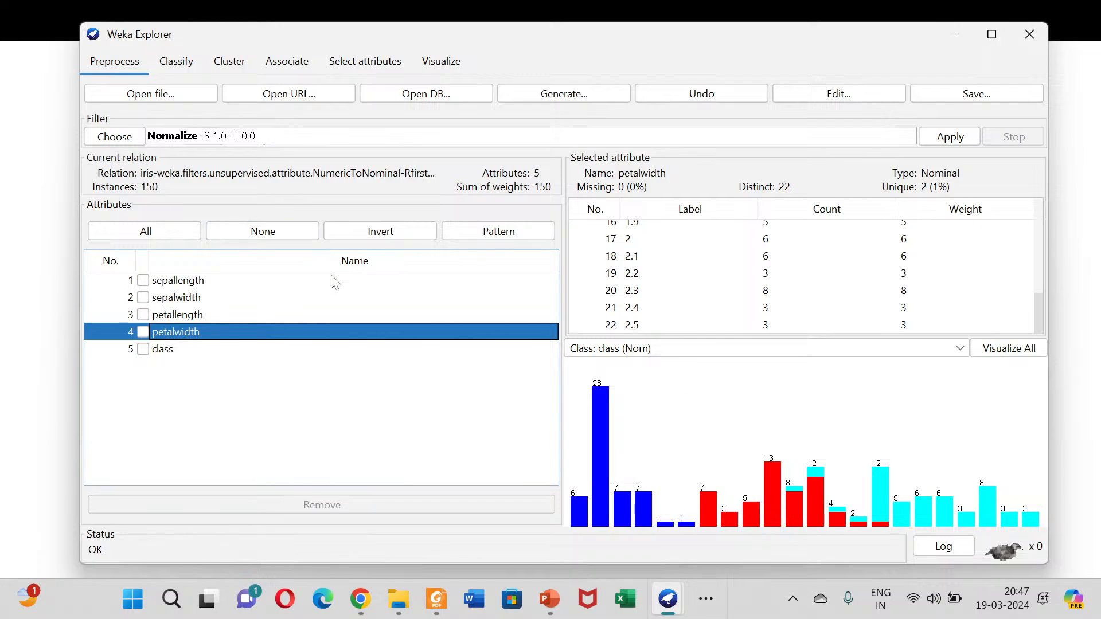
Step: Switch to the Microsoft Teams meeting, admit everyone waiting in the lobby and open the Q&A
key(alt+Tab)
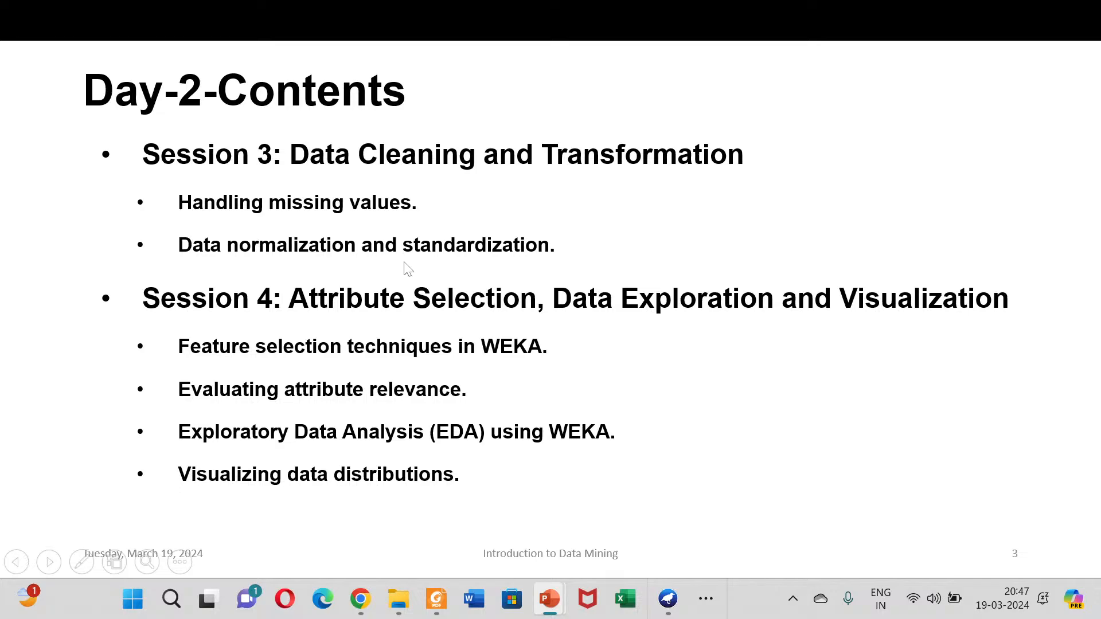
key(alt+Tab)
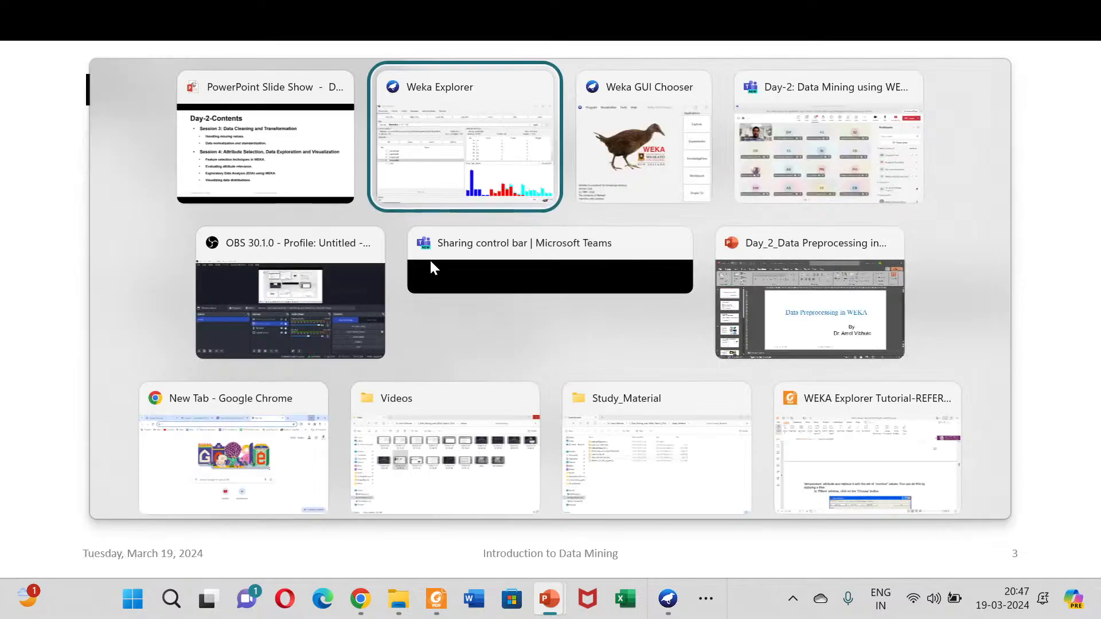
key(alt+Tab)
key(alt+Tab)
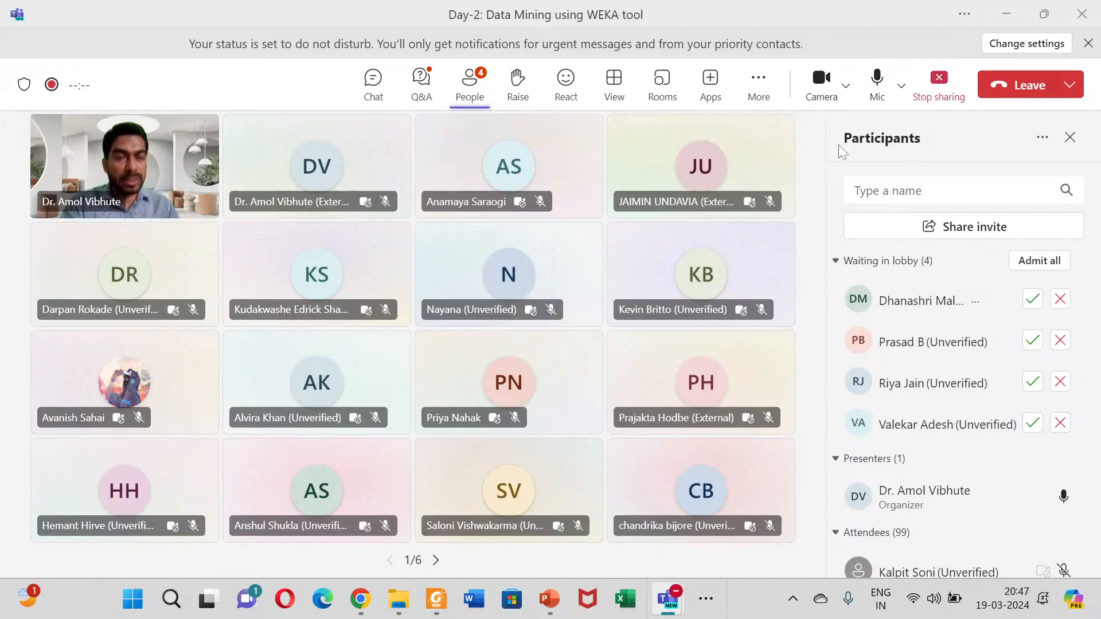
click(1036, 263)
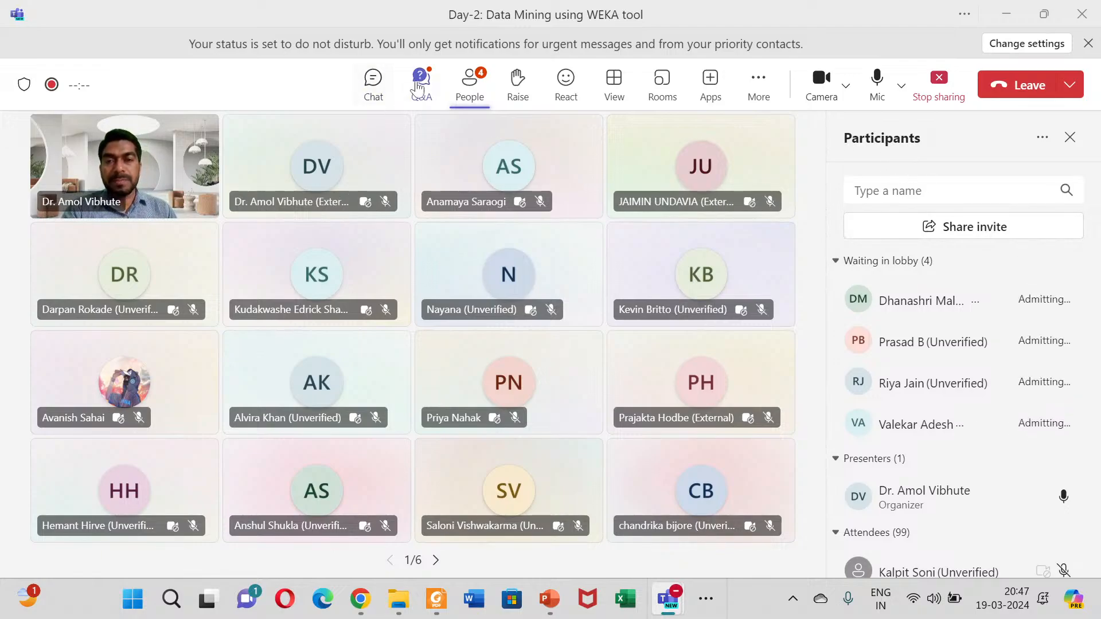
click(421, 83)
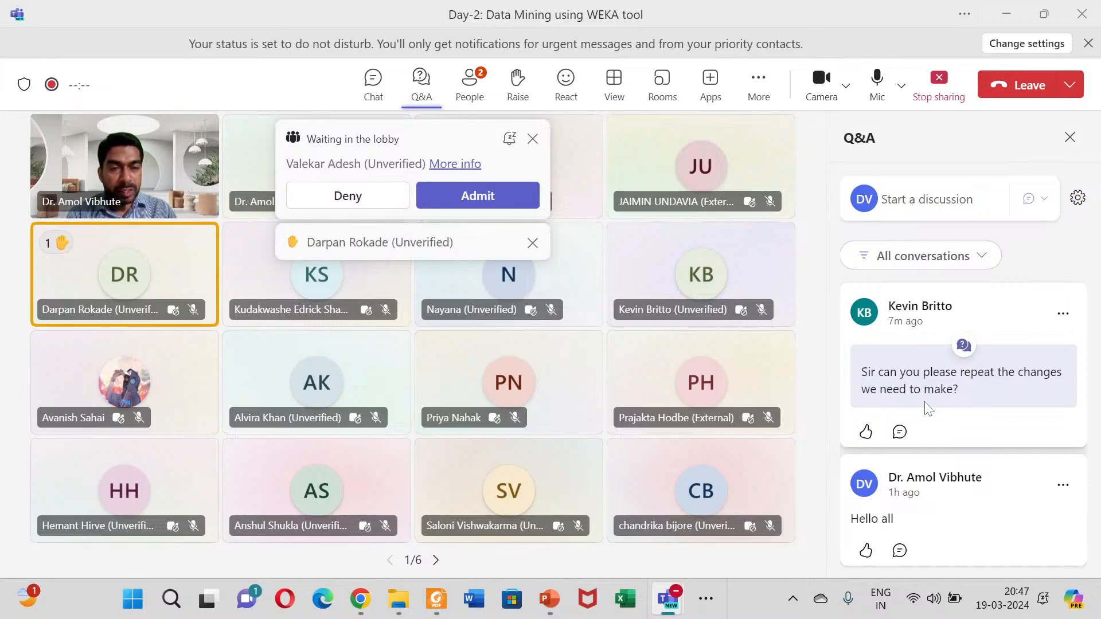
Step: Return to the Weka Explorer and open the breast-cancer.arff sample dataset
click(711, 600)
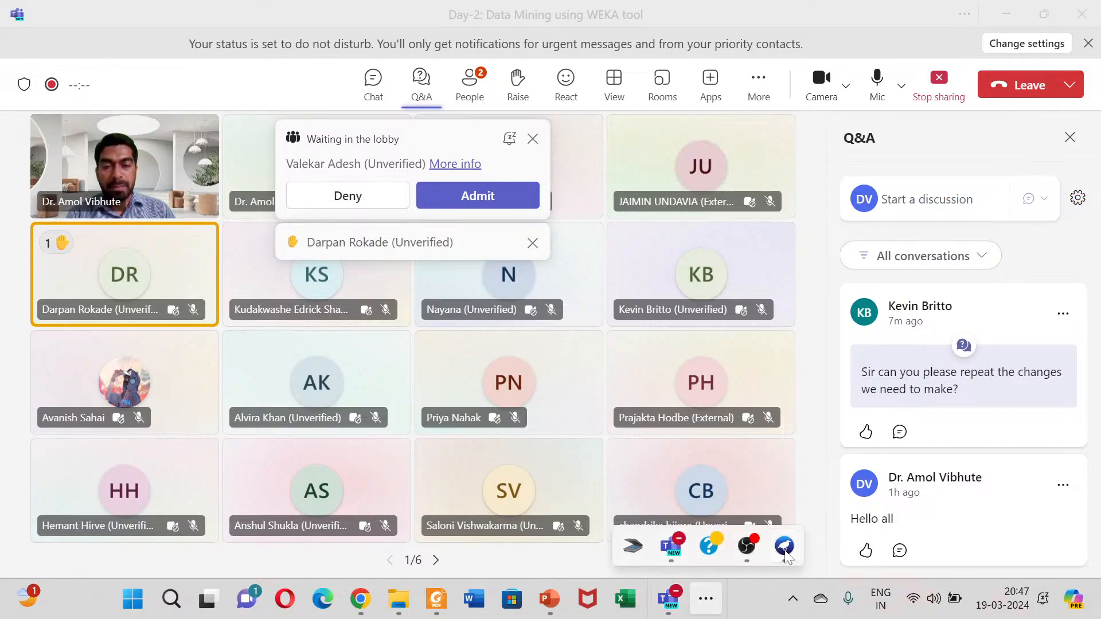
mouse_move(784, 546)
click(820, 412)
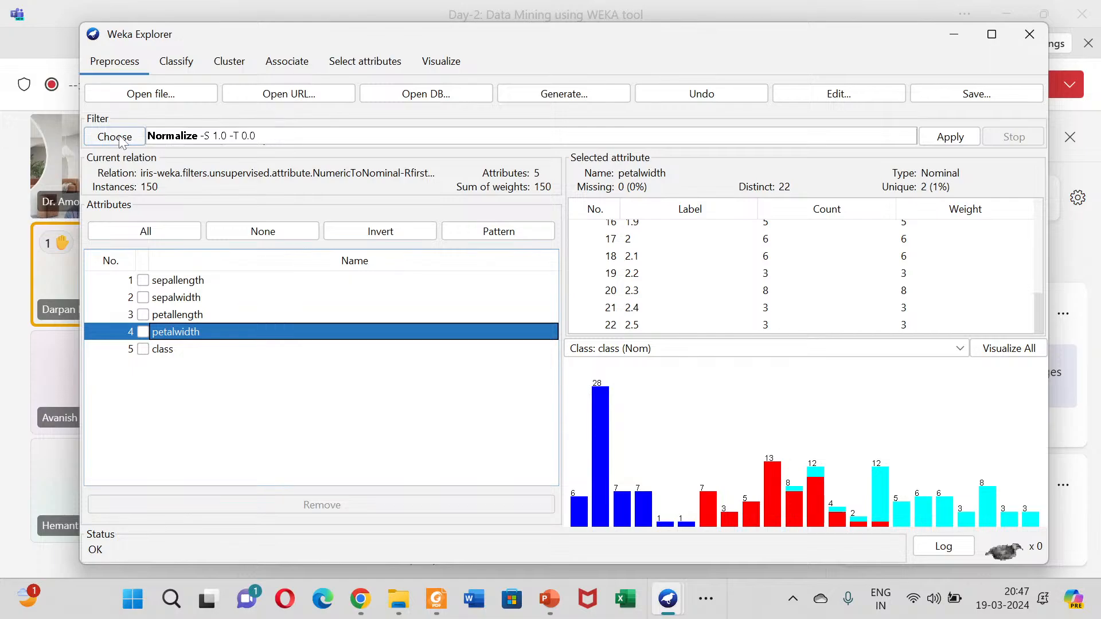
click(189, 93)
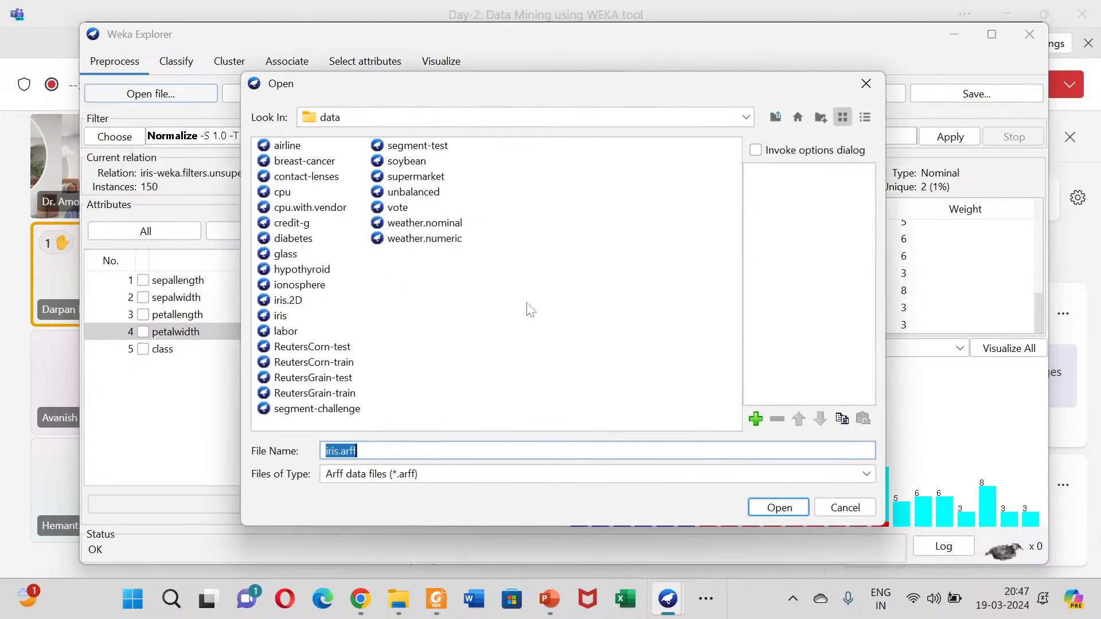
click(437, 236)
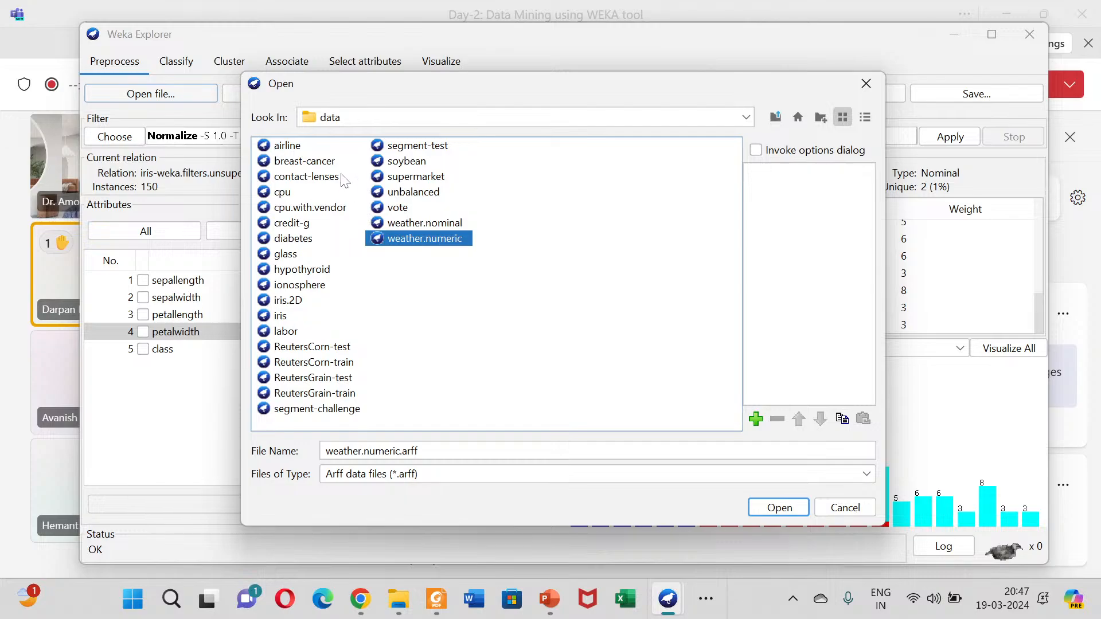
click(310, 162)
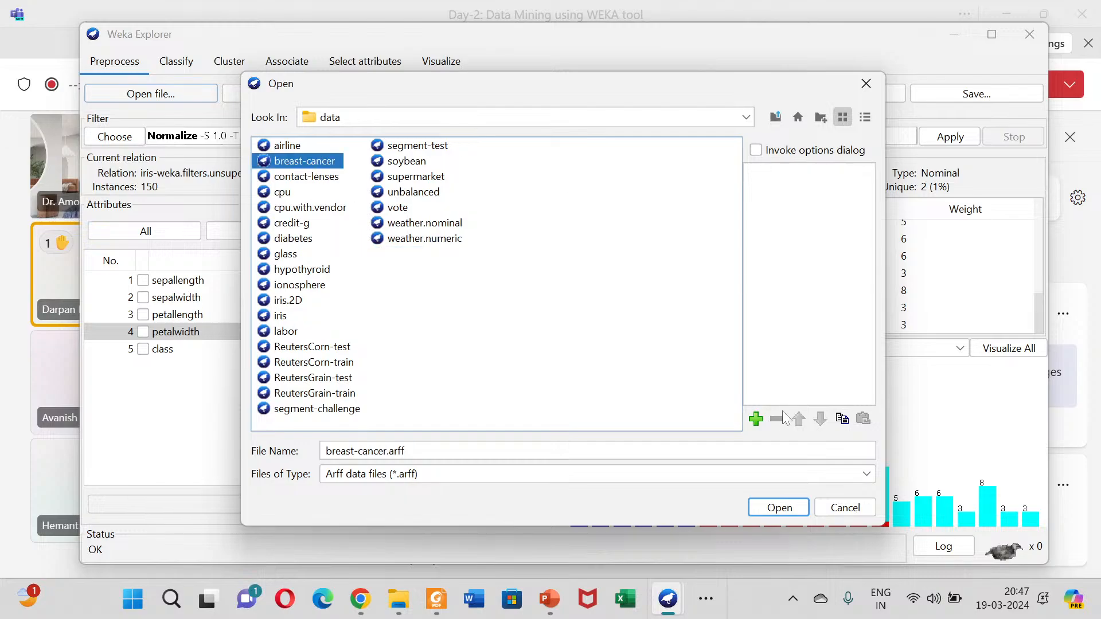
click(779, 508)
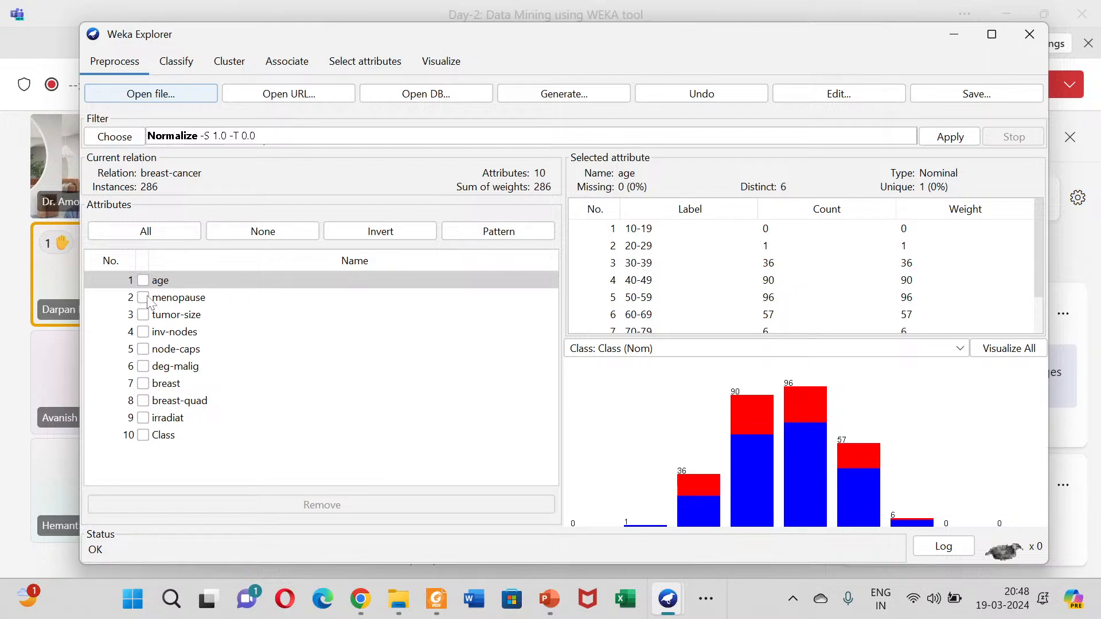
Step: Examine the labels and distributions of the breast-cancer attributes, including age, menopause, tumor-size, inv-nodes, deg-malig, breast, irradiat and Class
click(183, 298)
click(180, 333)
click(180, 367)
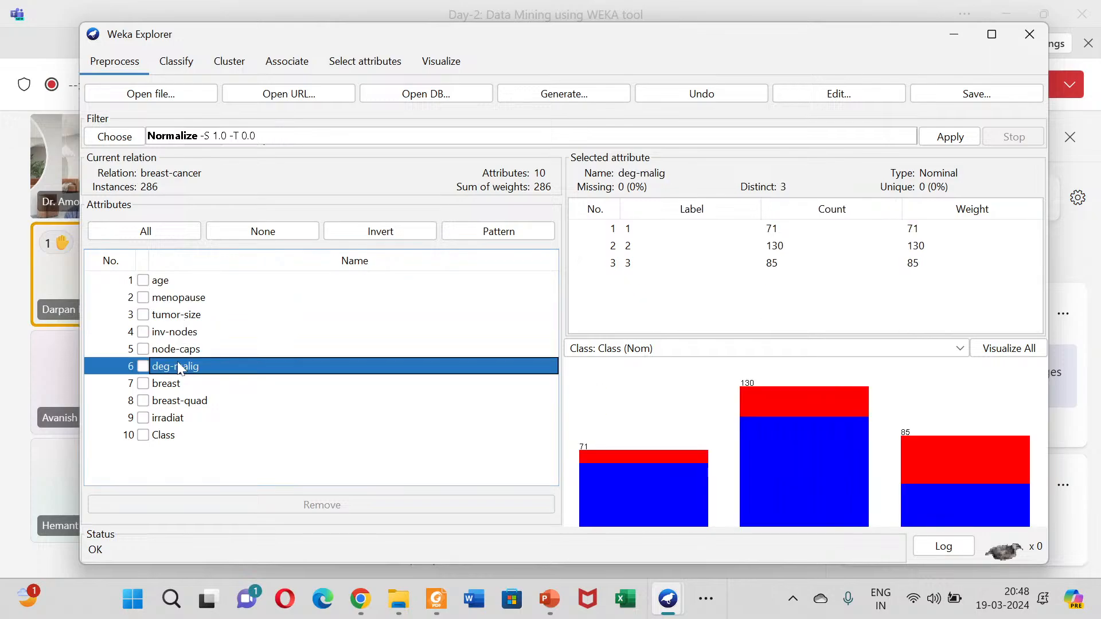
click(174, 388)
click(156, 288)
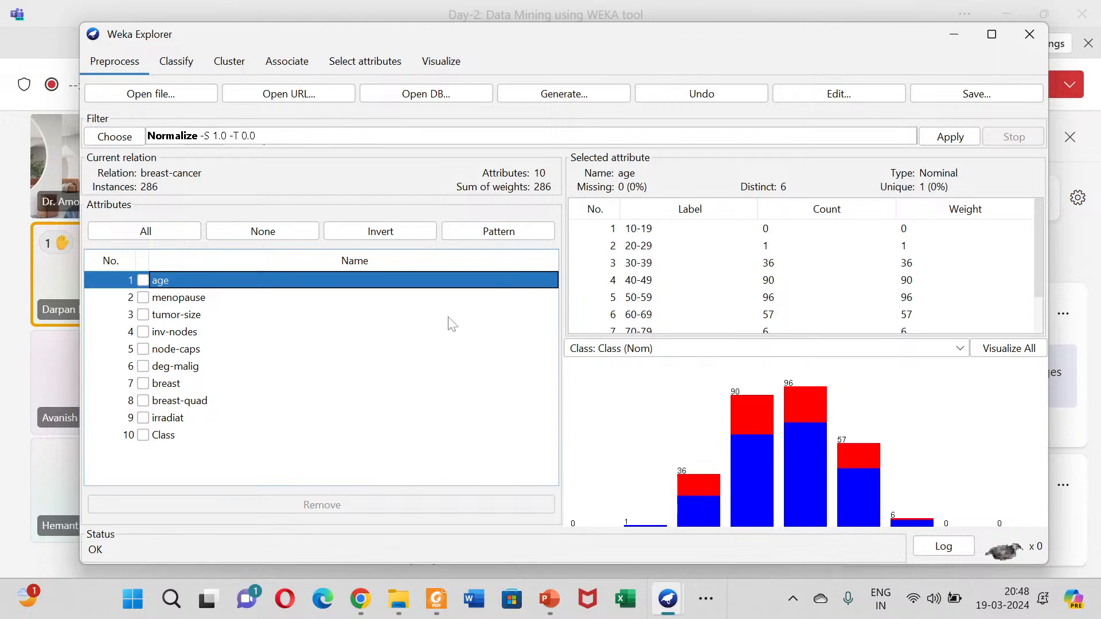
click(175, 386)
click(178, 333)
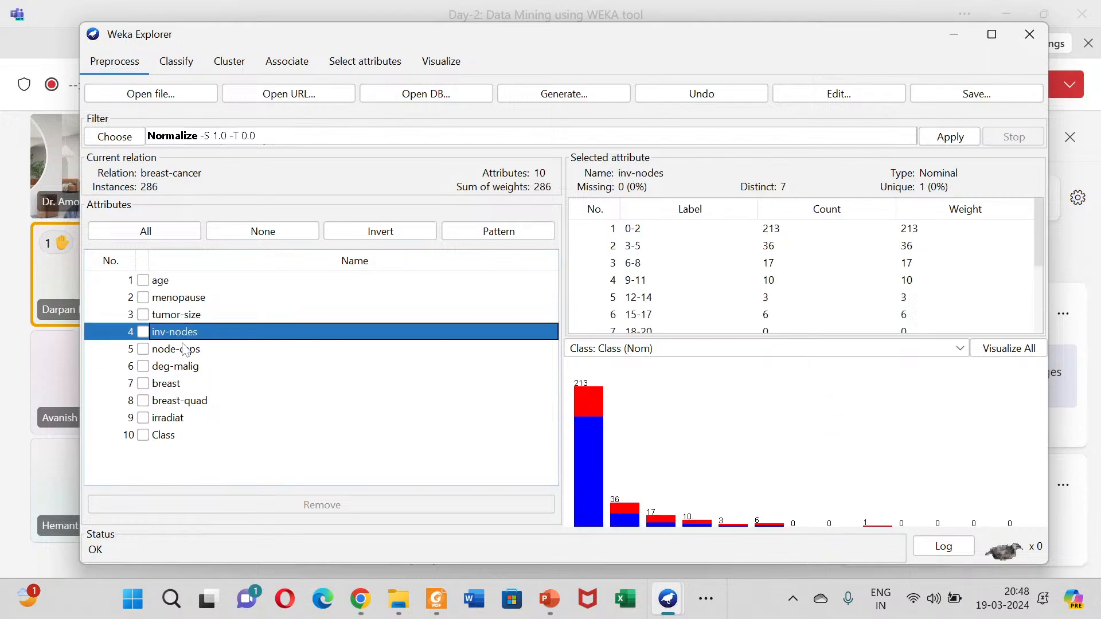
click(184, 316)
click(172, 417)
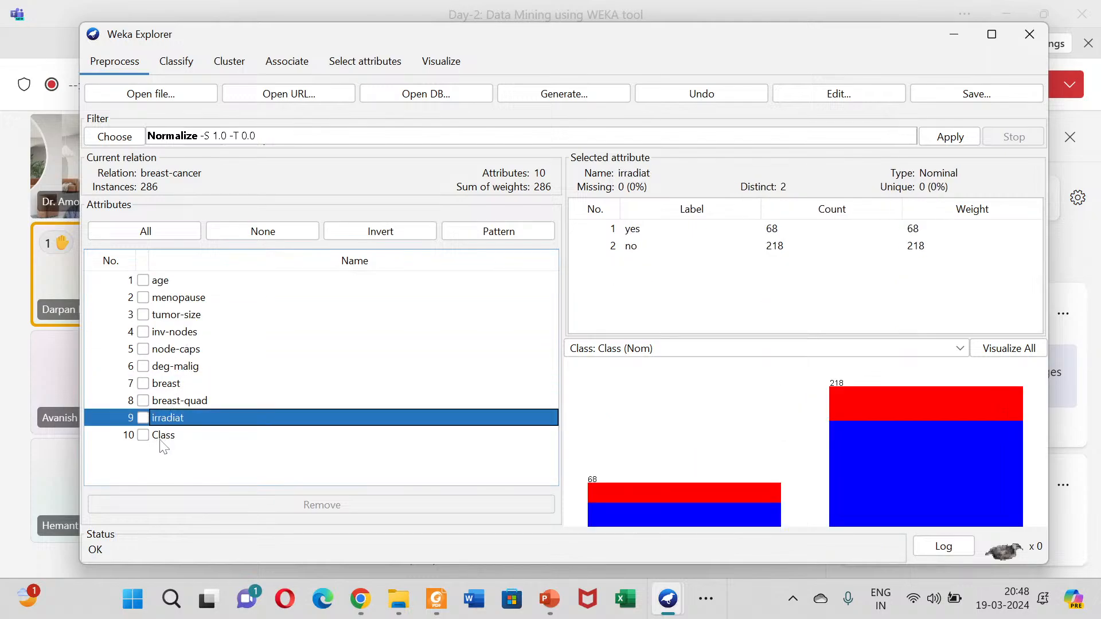
click(172, 434)
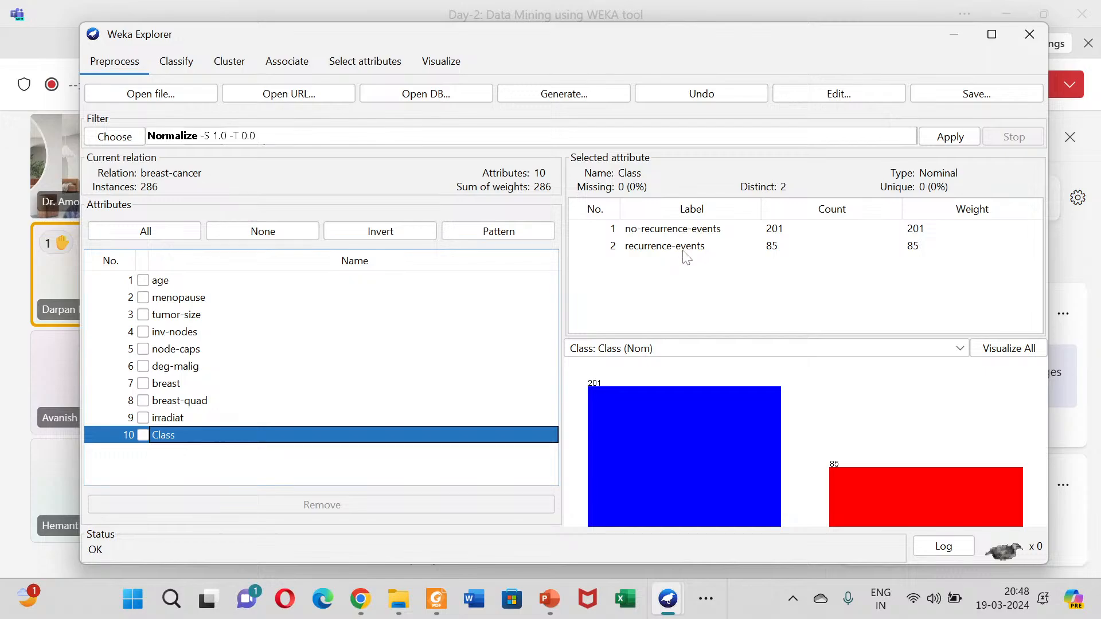
click(113, 136)
scroll(165, 299, down, 4)
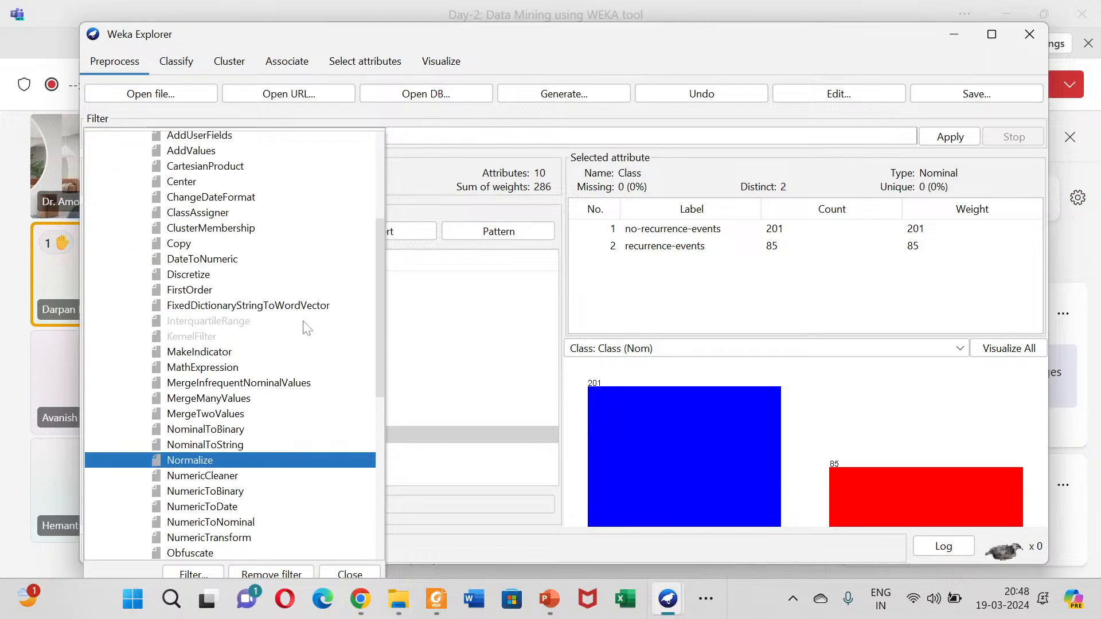
key(Return)
Step: Check the breast-cancer attributes menopause, tumor-size, inv-nodes and node-caps one after another
click(195, 297)
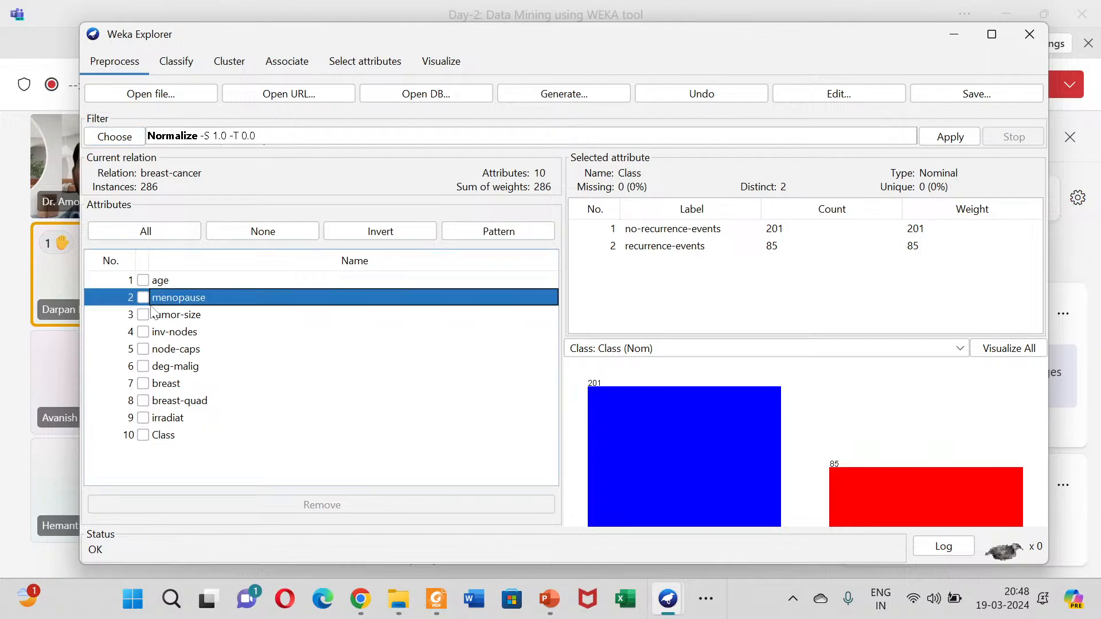
click(196, 315)
click(199, 331)
click(202, 344)
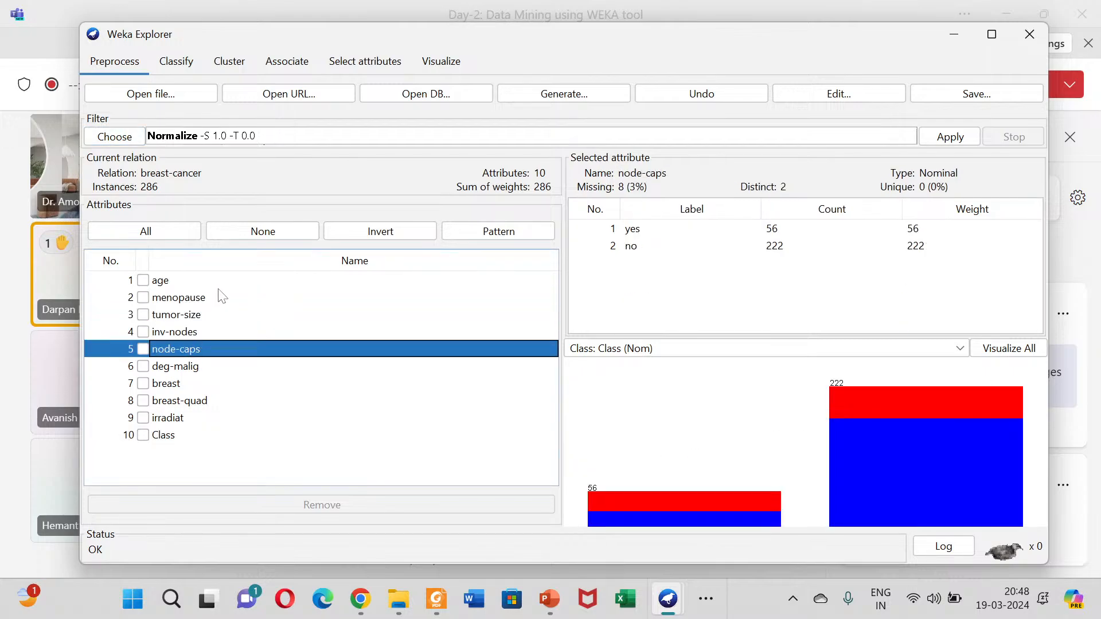
Step: Choose the unsupervised attribute filter NumericToNominal in place of Normalize and select the inv-nodes attribute
click(123, 137)
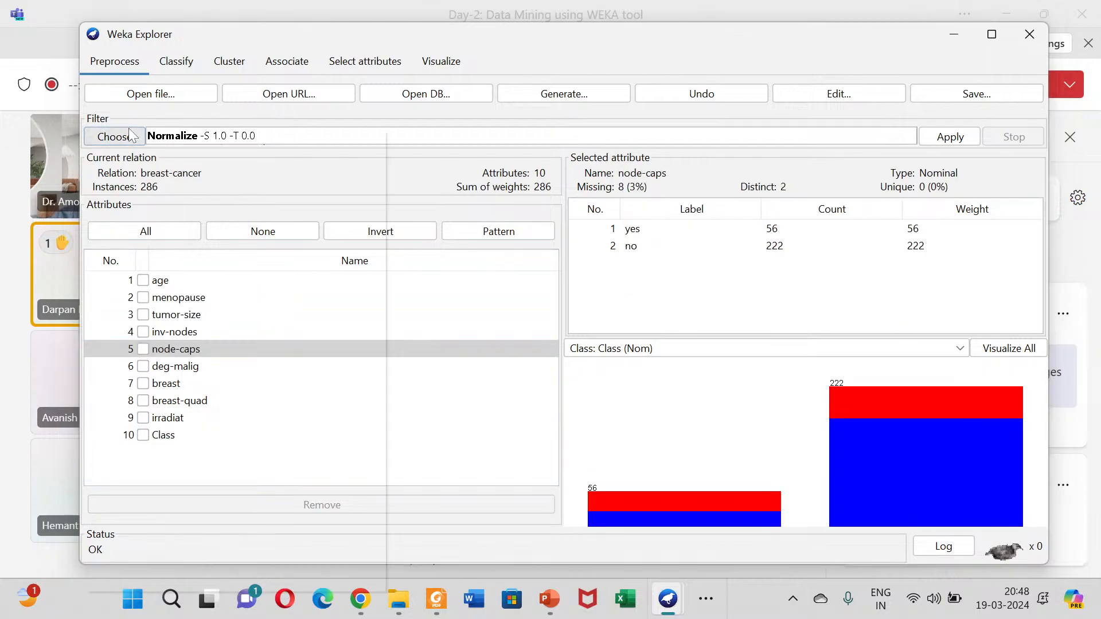
scroll(212, 338, down, 9)
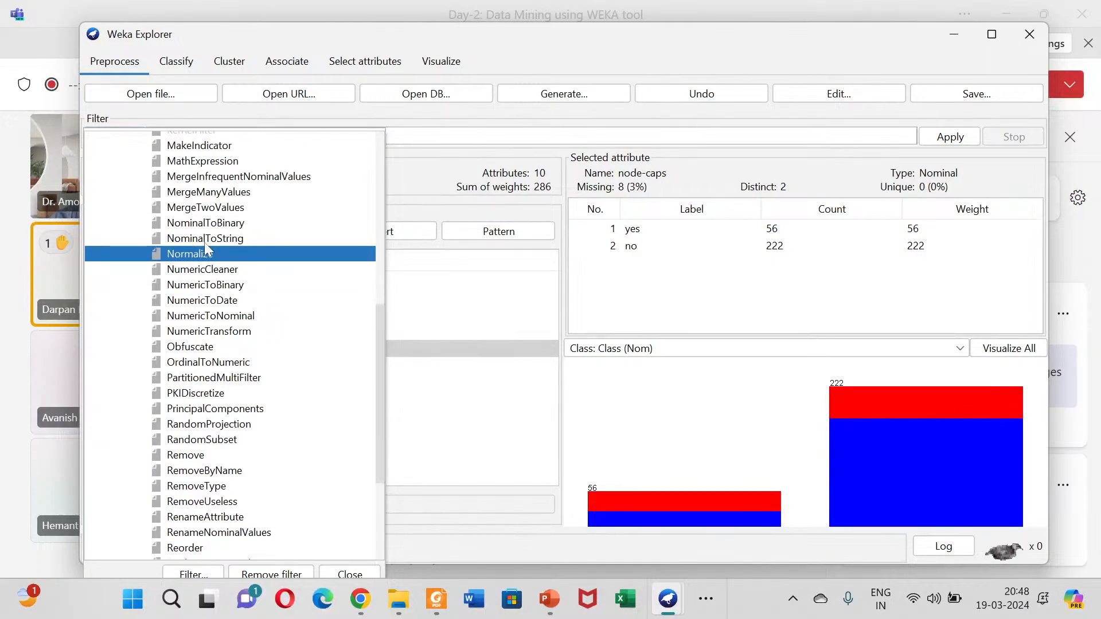
scroll(224, 274, down, 2)
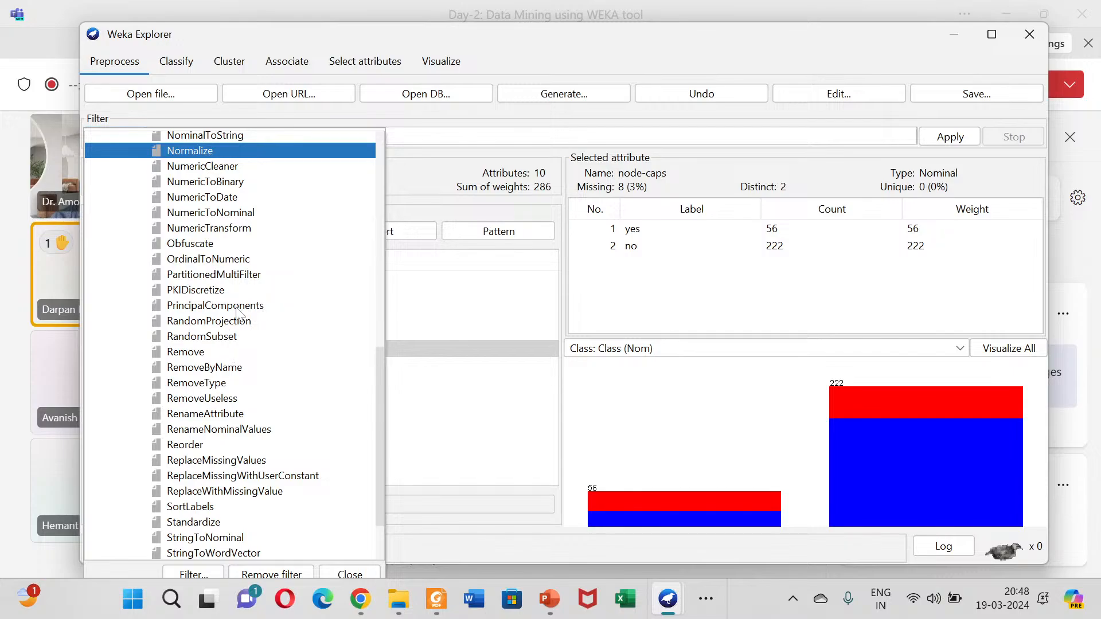
click(207, 213)
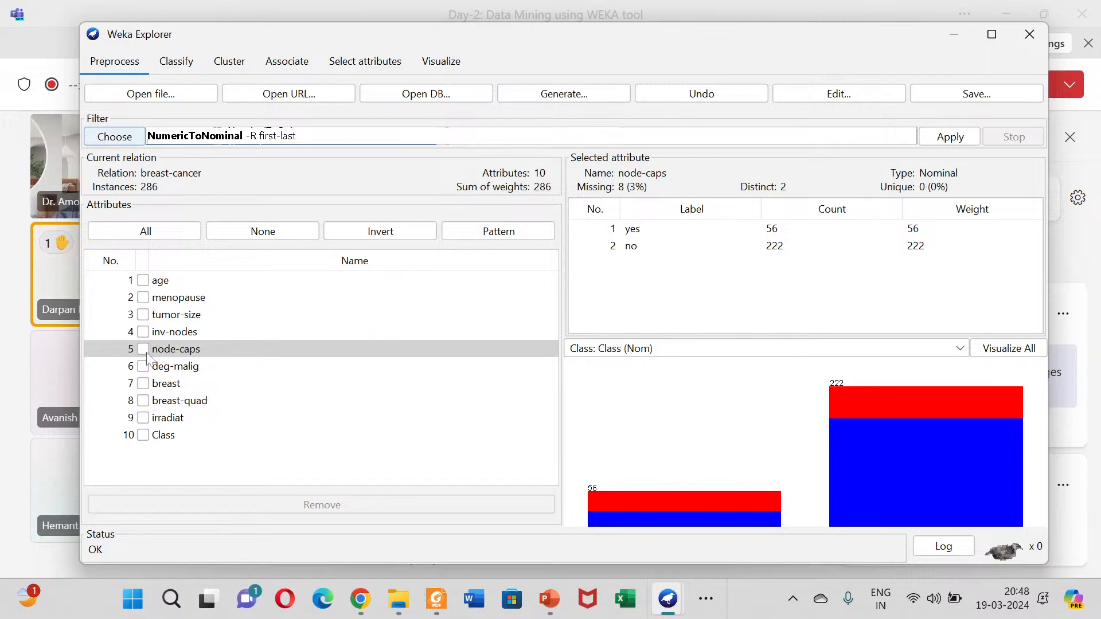
click(172, 332)
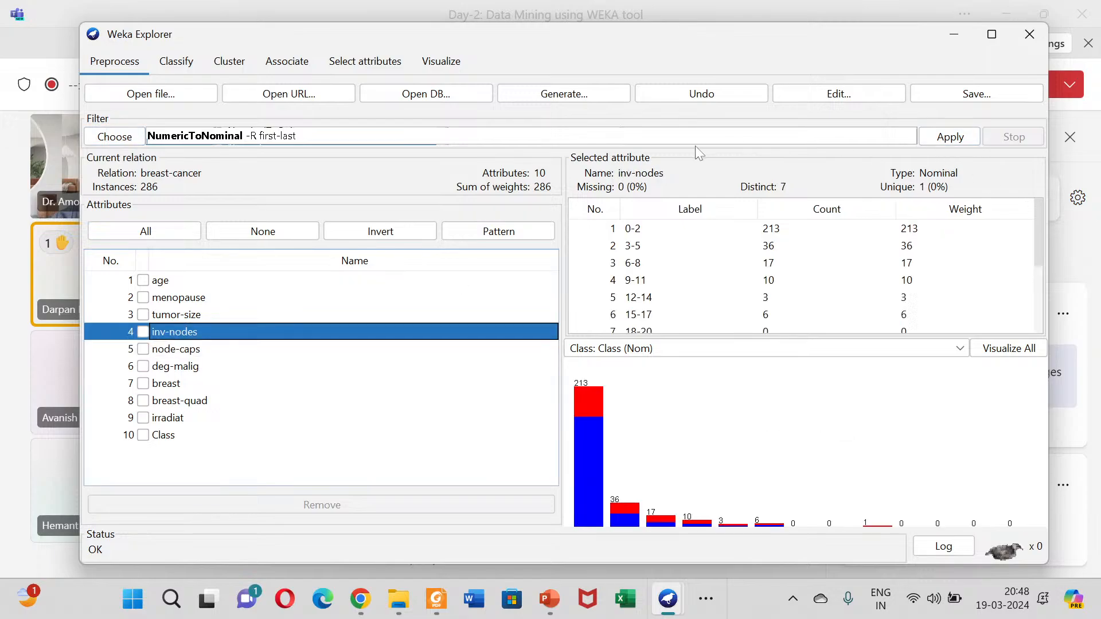
click(115, 137)
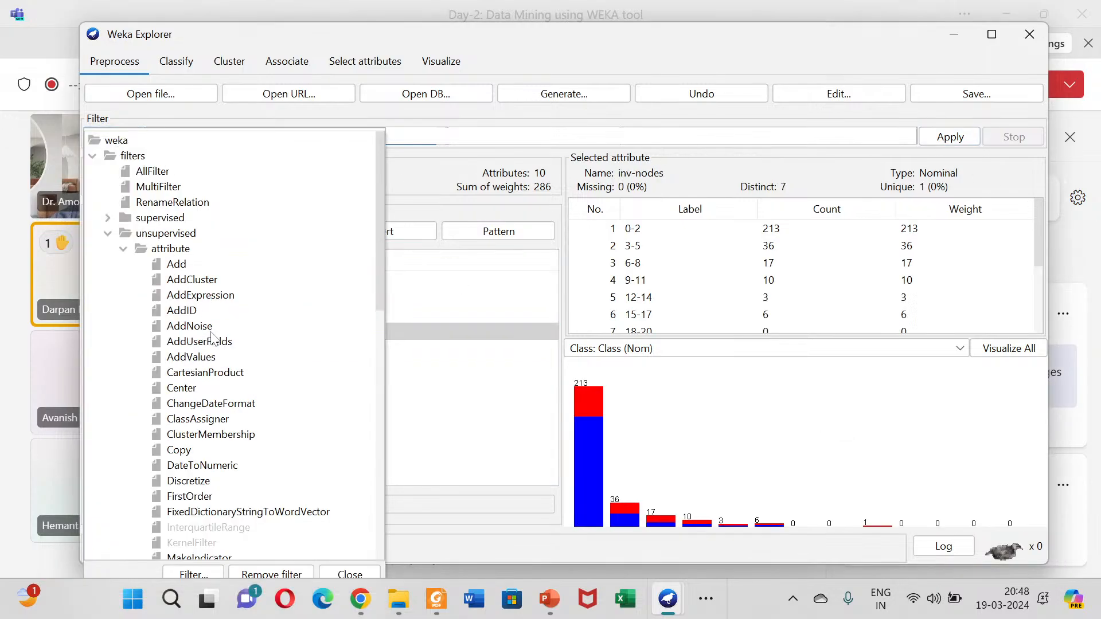
scroll(213, 343, down, 3)
scroll(213, 335, down, 2)
click(655, 264)
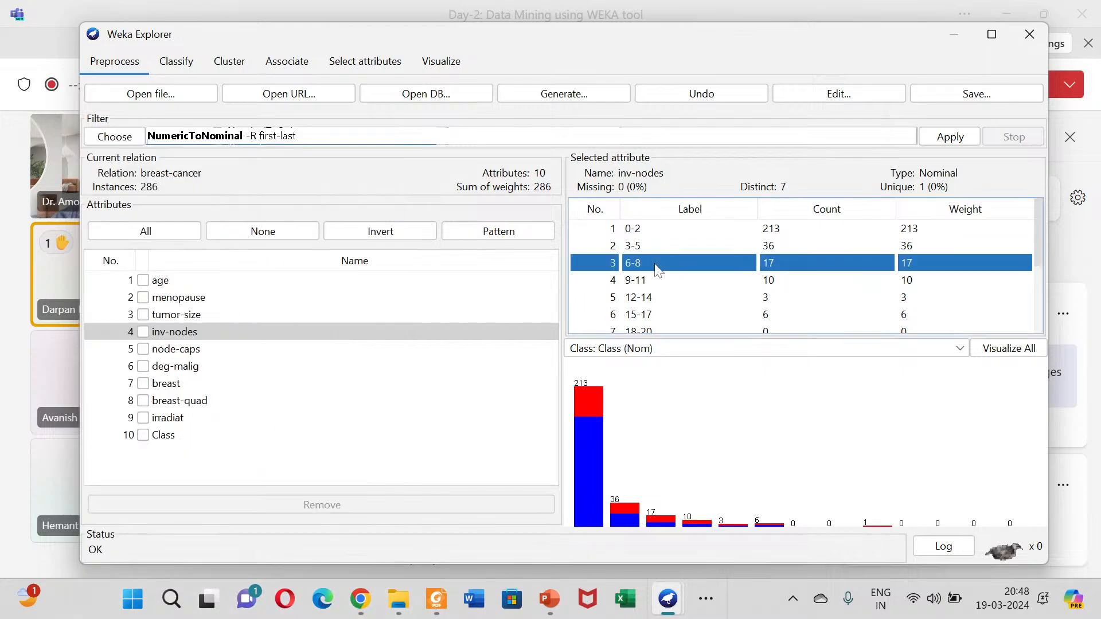
Step: Review the remaining inv-nodes labels, and examine the labels and distributions of tumor-size and menopause
scroll(652, 279, down, 3)
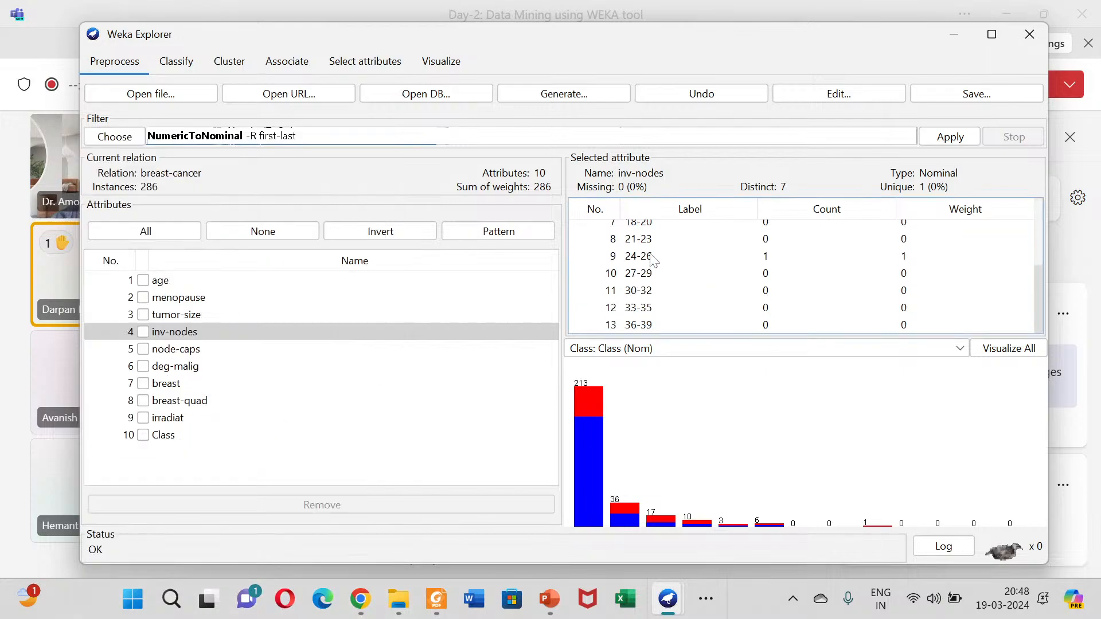
click(165, 315)
scroll(648, 271, up, 3)
scroll(630, 275, down, 3)
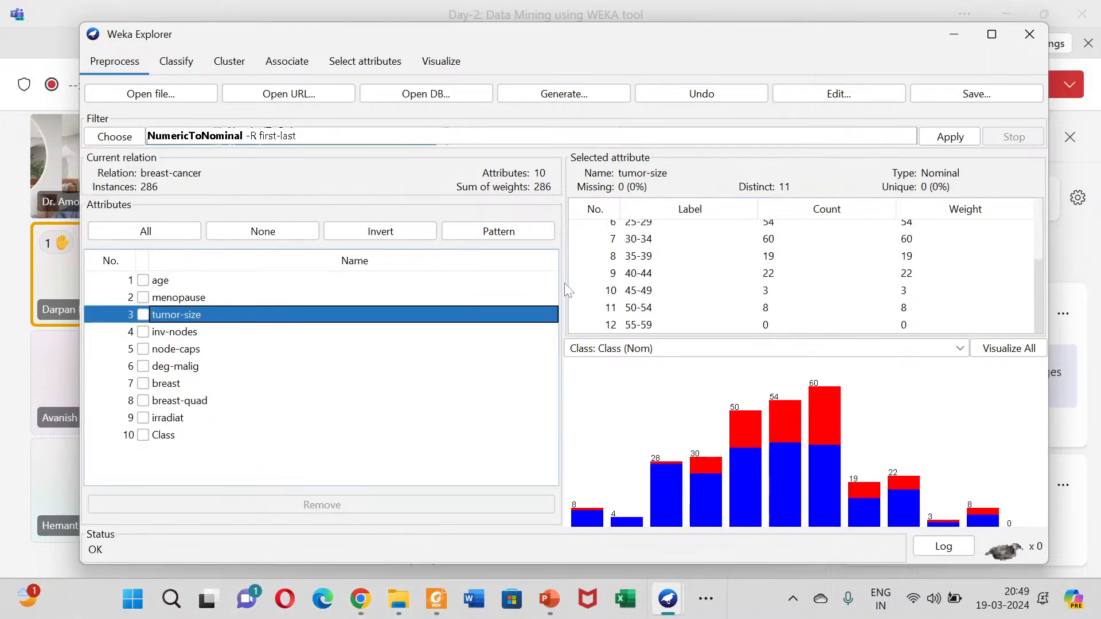
click(174, 302)
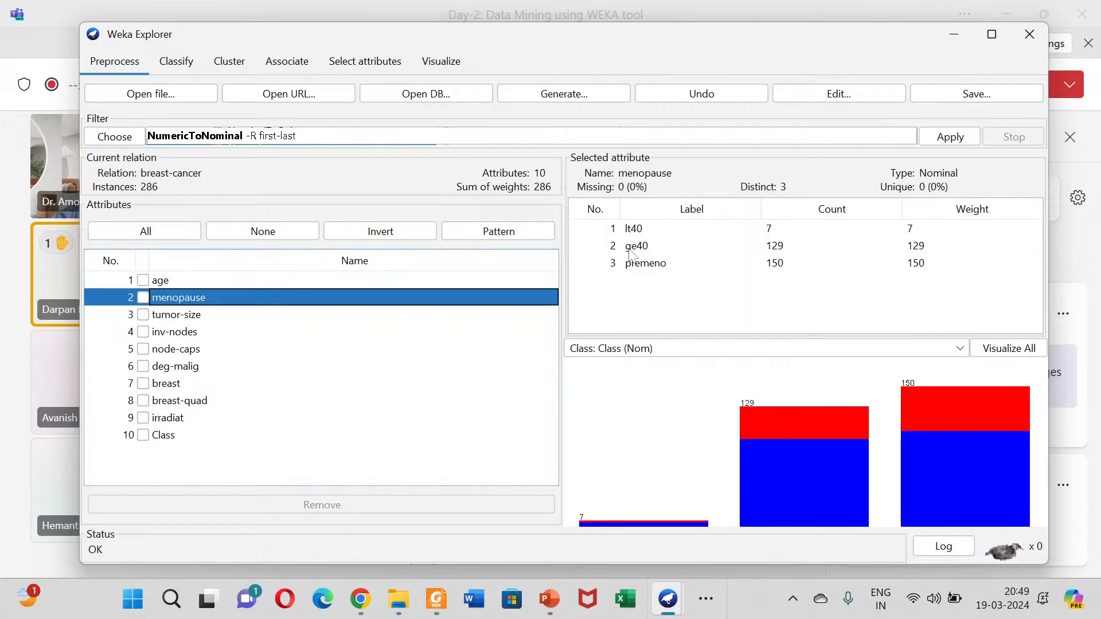
Step: Examine all age-range labels and the class distribution of the age attribute
click(160, 282)
scroll(654, 281, down, 1)
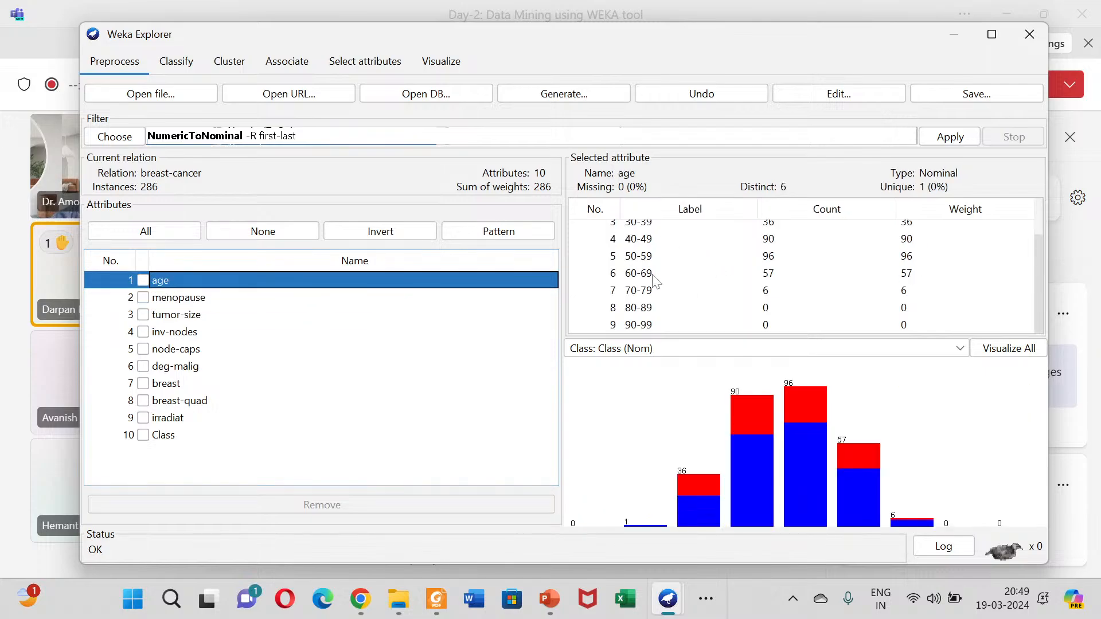
scroll(658, 306, up, 1)
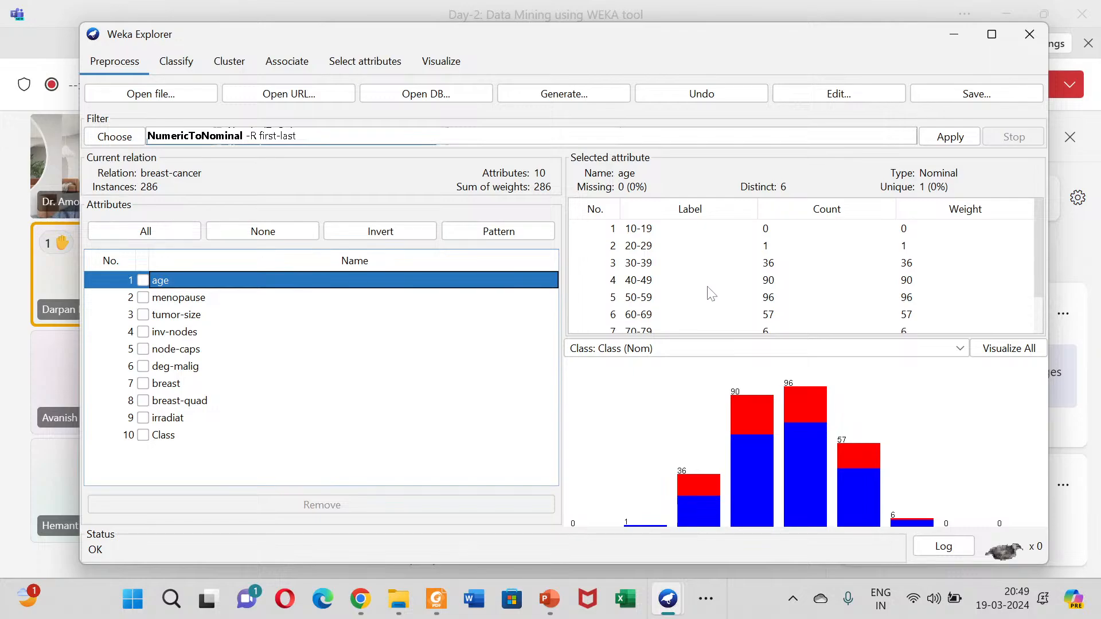
Step: Choose the unsupervised attribute filter Normalize and apply it to the breast-cancer data
click(120, 139)
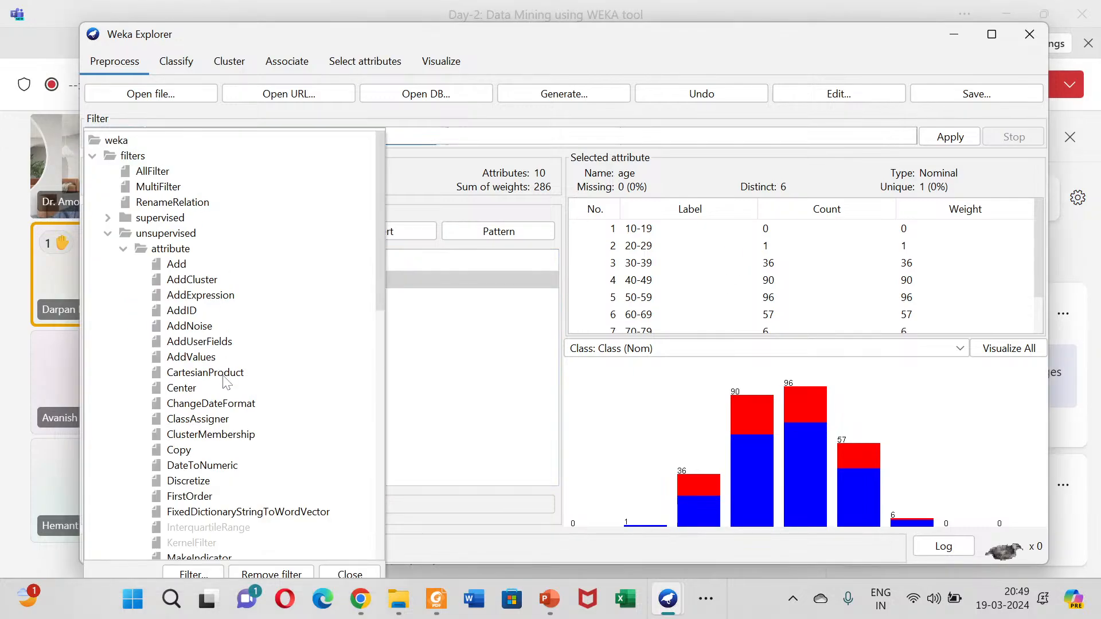
scroll(222, 409, down, 7)
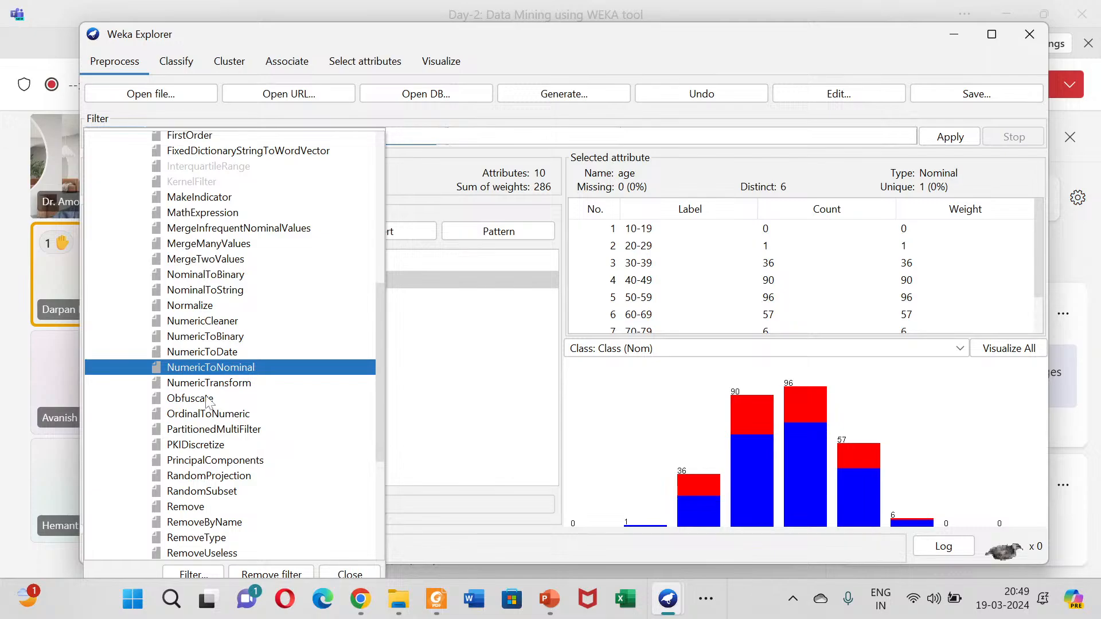
click(215, 305)
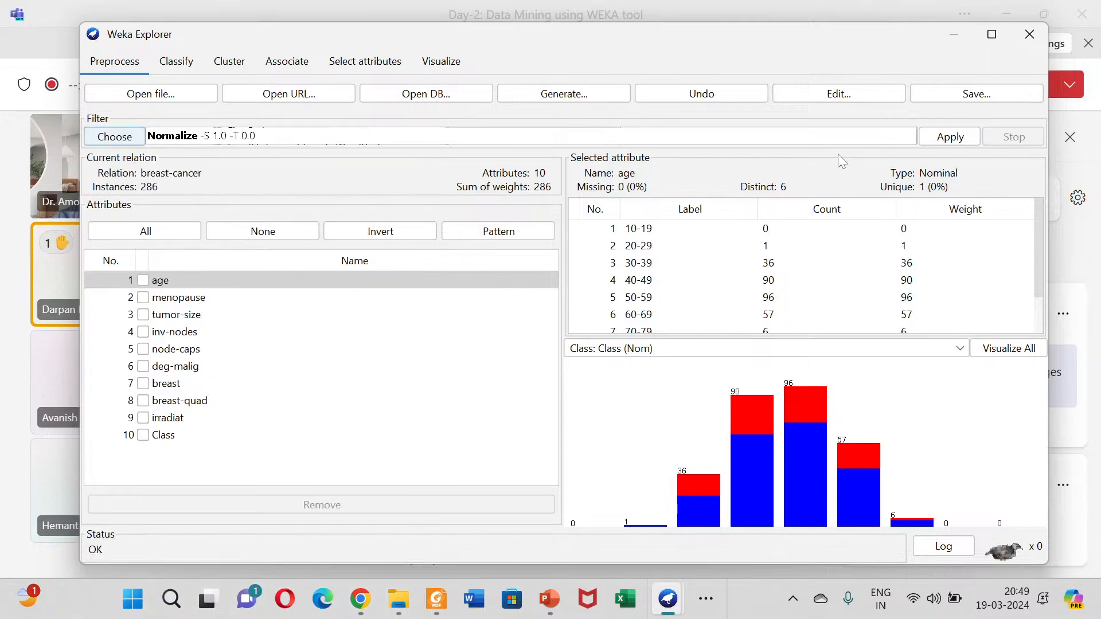
click(949, 139)
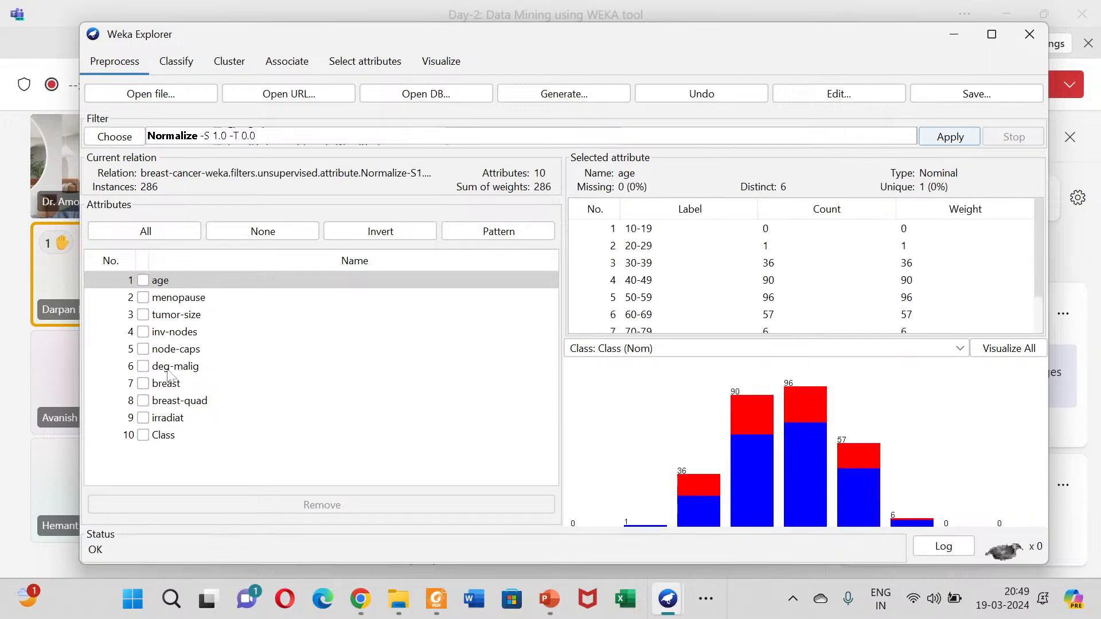
Step: Check the attributes menopause, inv-nodes, deg-malig, breast, breast-quad and Class after the Normalize filter
click(184, 299)
click(183, 332)
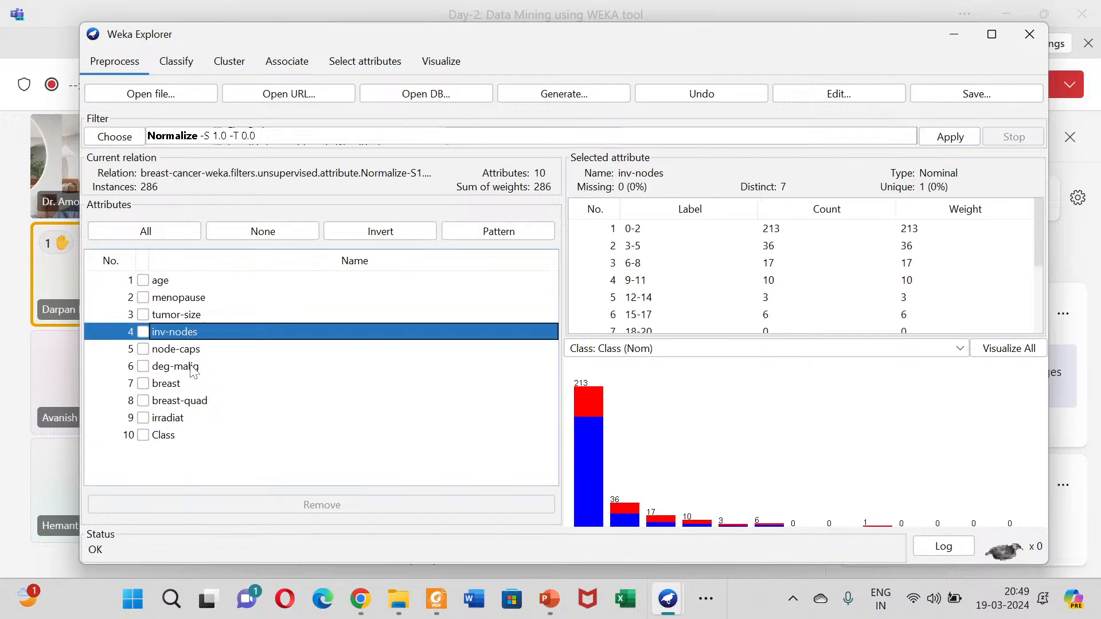
click(194, 370)
click(187, 384)
click(183, 402)
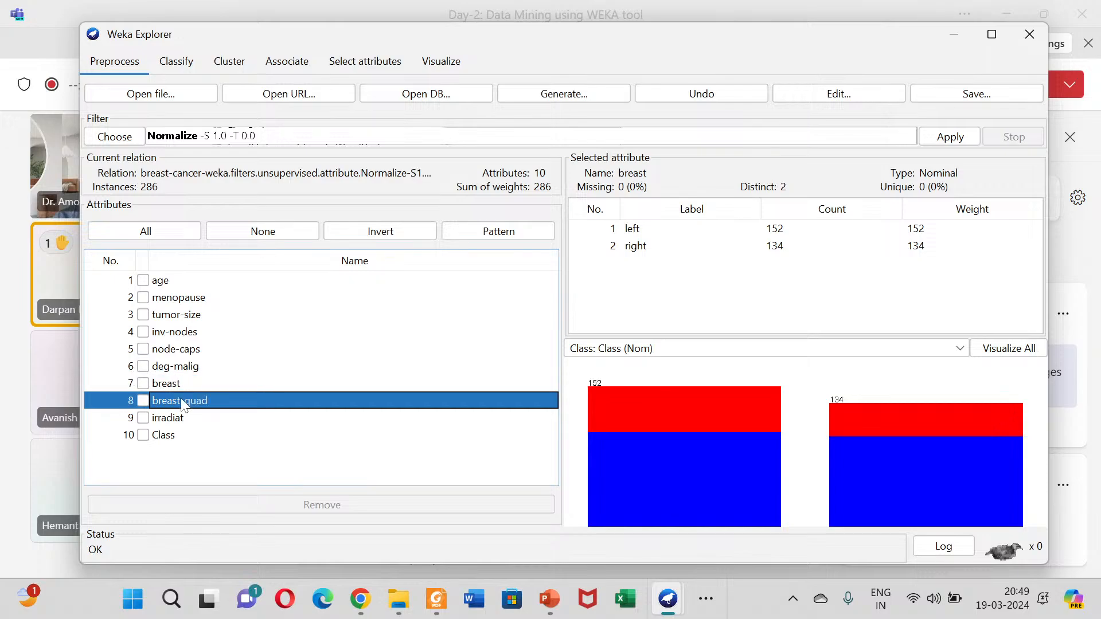
click(181, 434)
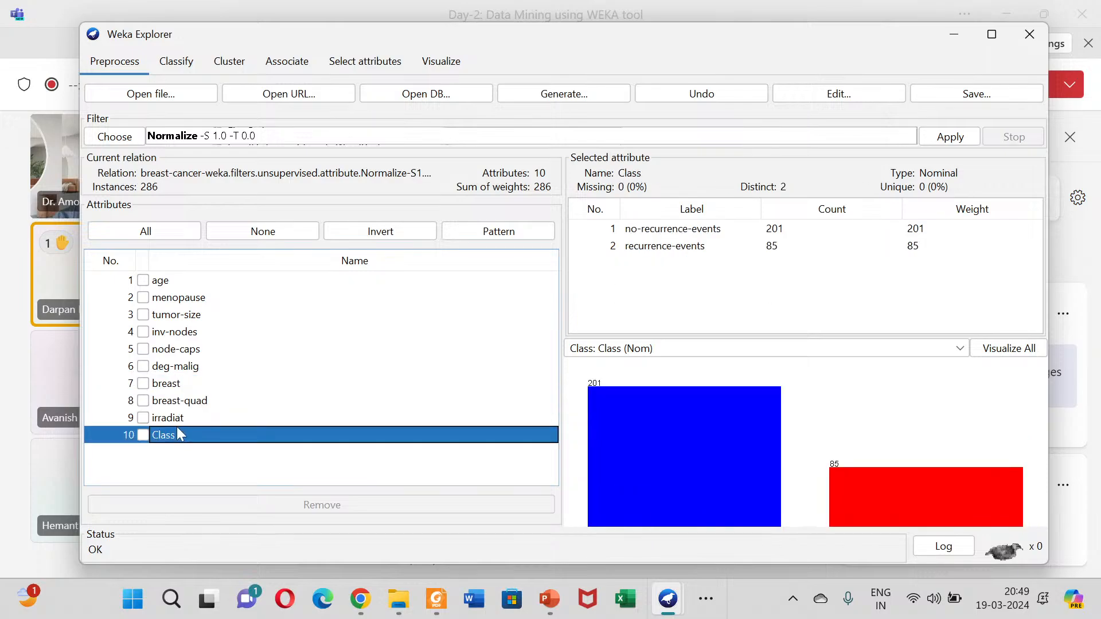
Step: Recheck the attributes from breast up to menopause, then tumor-size and node-caps, in the normalized data
click(170, 384)
click(193, 368)
click(182, 349)
click(178, 332)
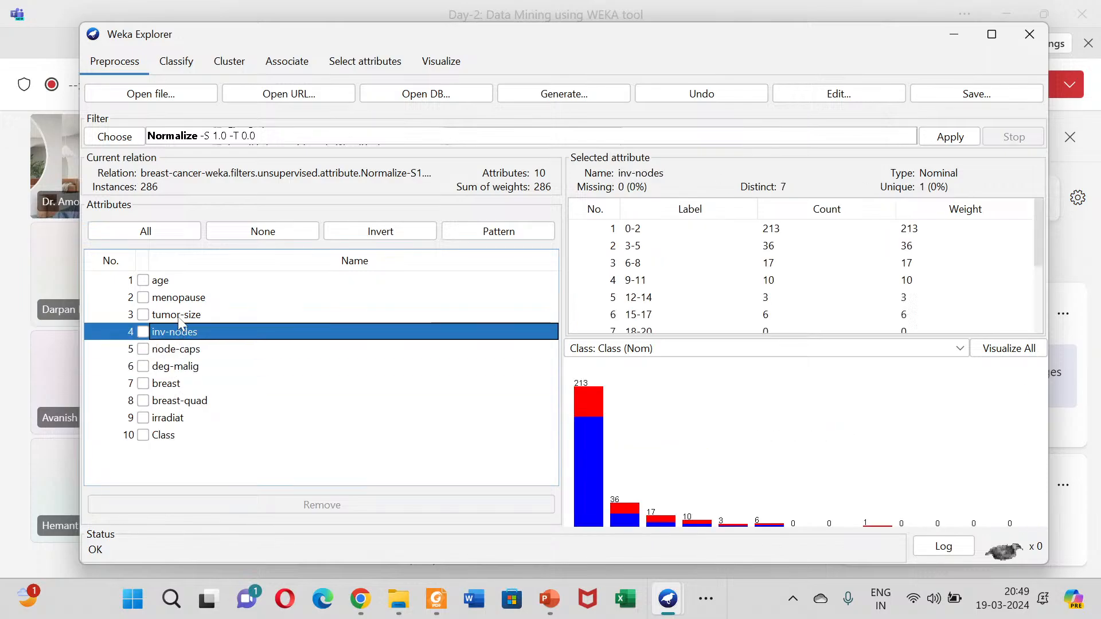
click(179, 315)
click(180, 299)
click(182, 316)
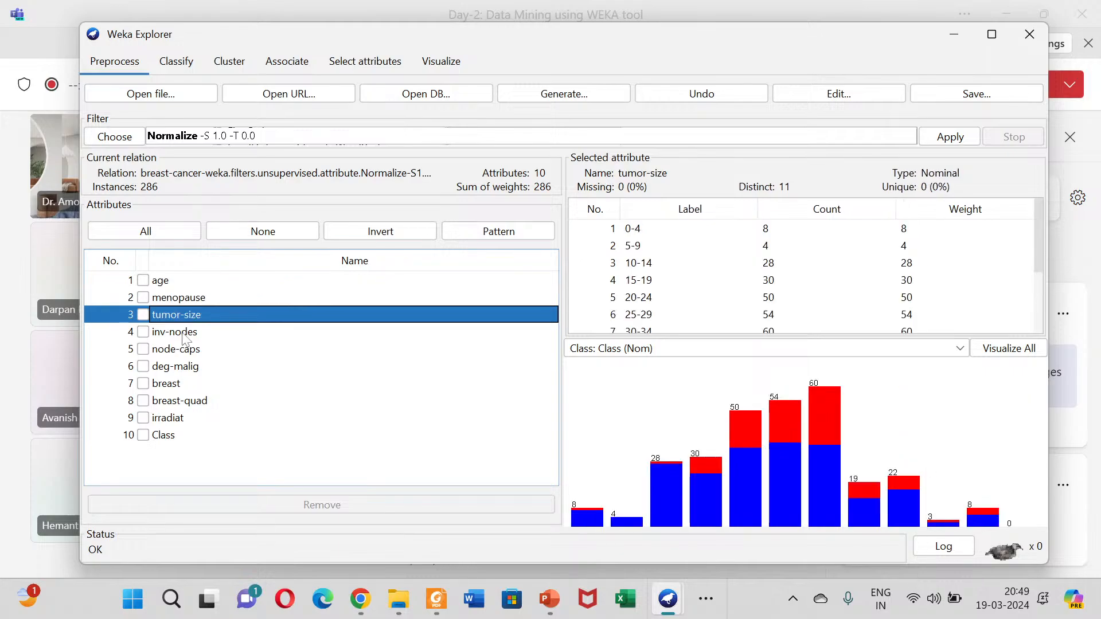
click(183, 346)
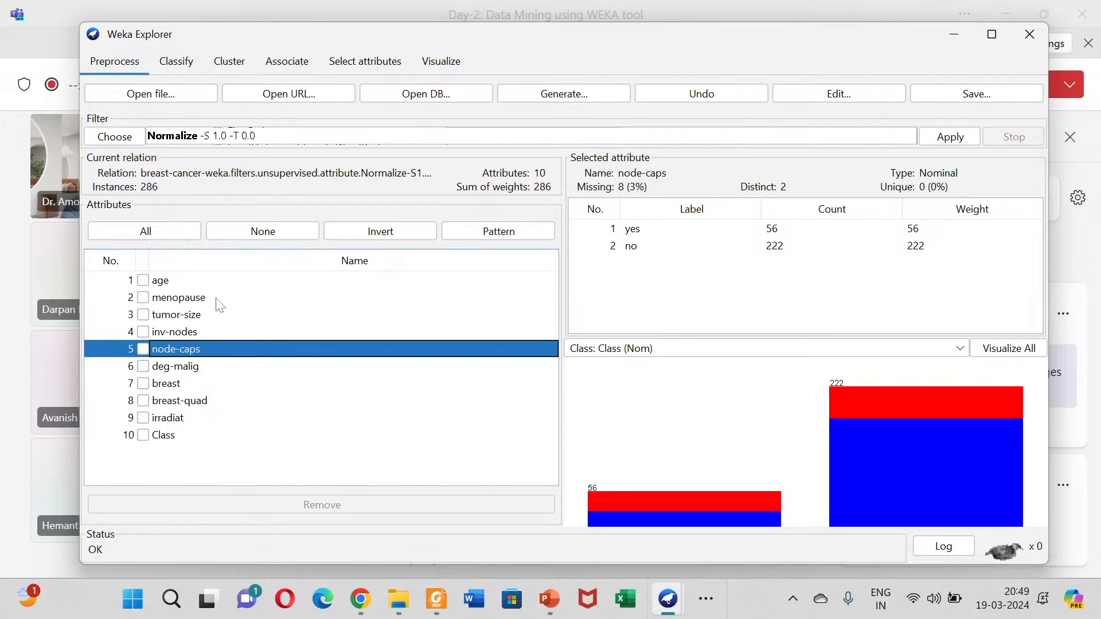
Step: Choose the unsupervised attribute filter Discretize in place of Normalize
click(132, 134)
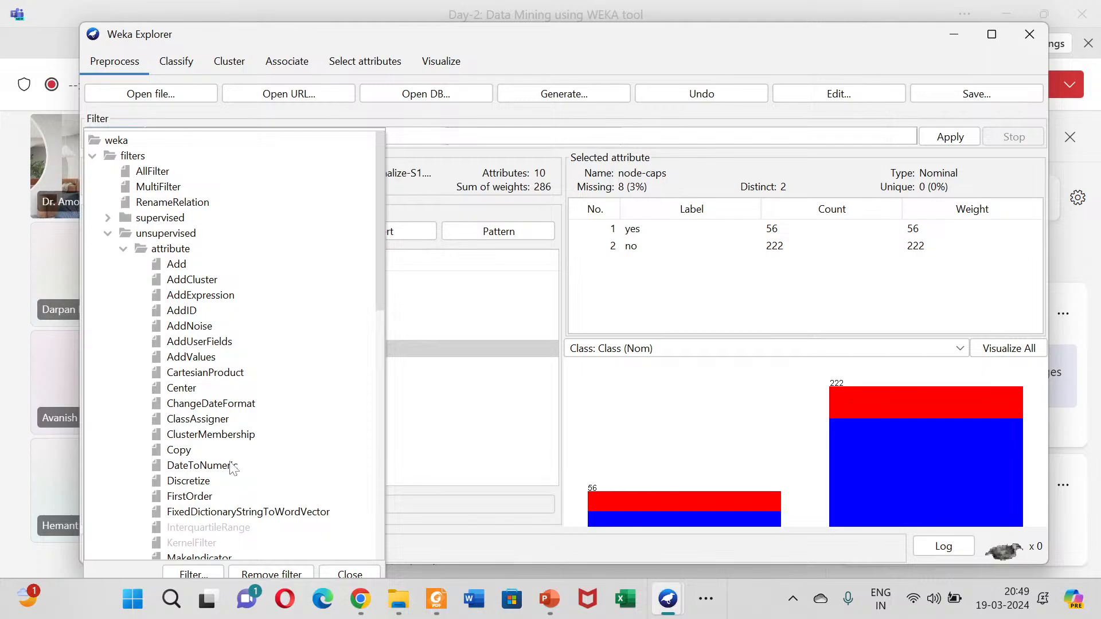
scroll(225, 418, down, 2)
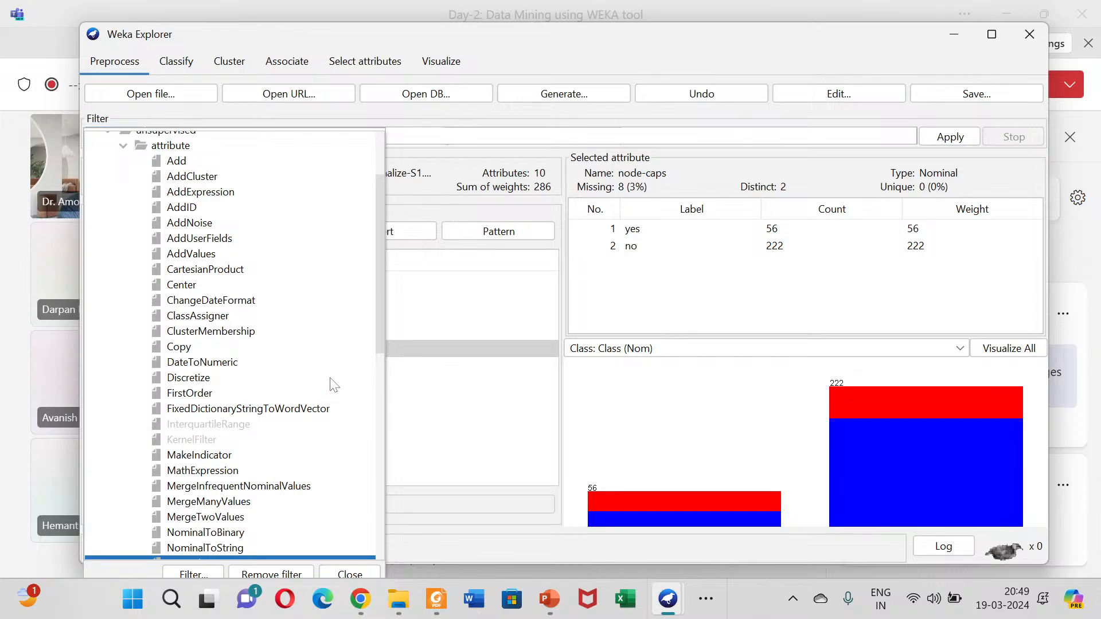
scroll(232, 344, down, 2)
scroll(198, 433, down, 1)
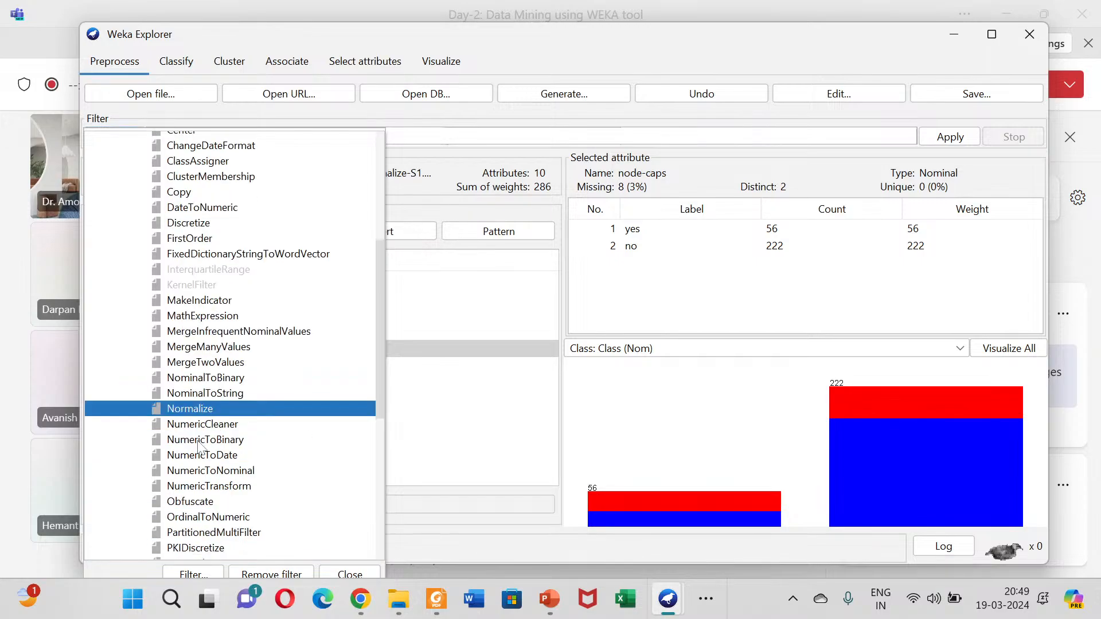
scroll(211, 412, up, 2)
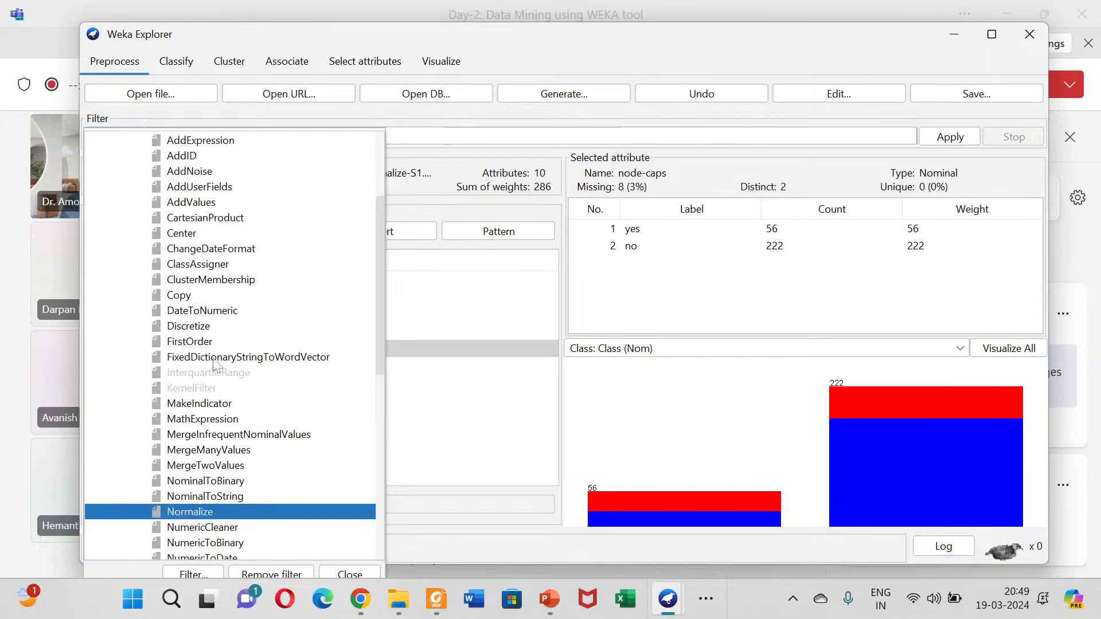
click(191, 327)
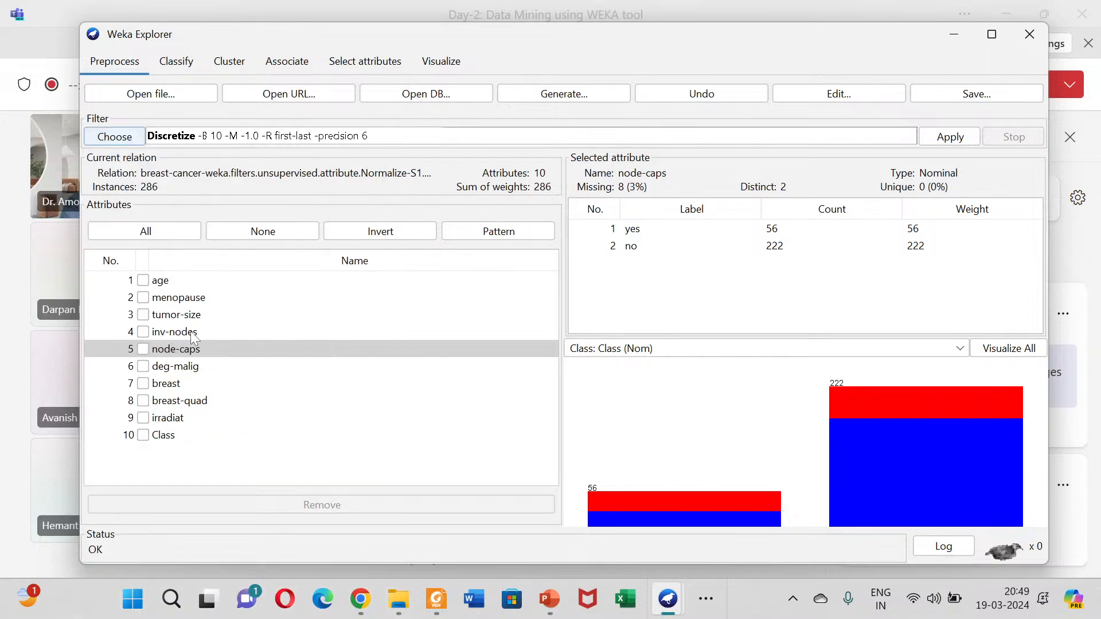
Step: Set the Discretize filter's useEqualFrequency option to True and accept the settings
click(293, 136)
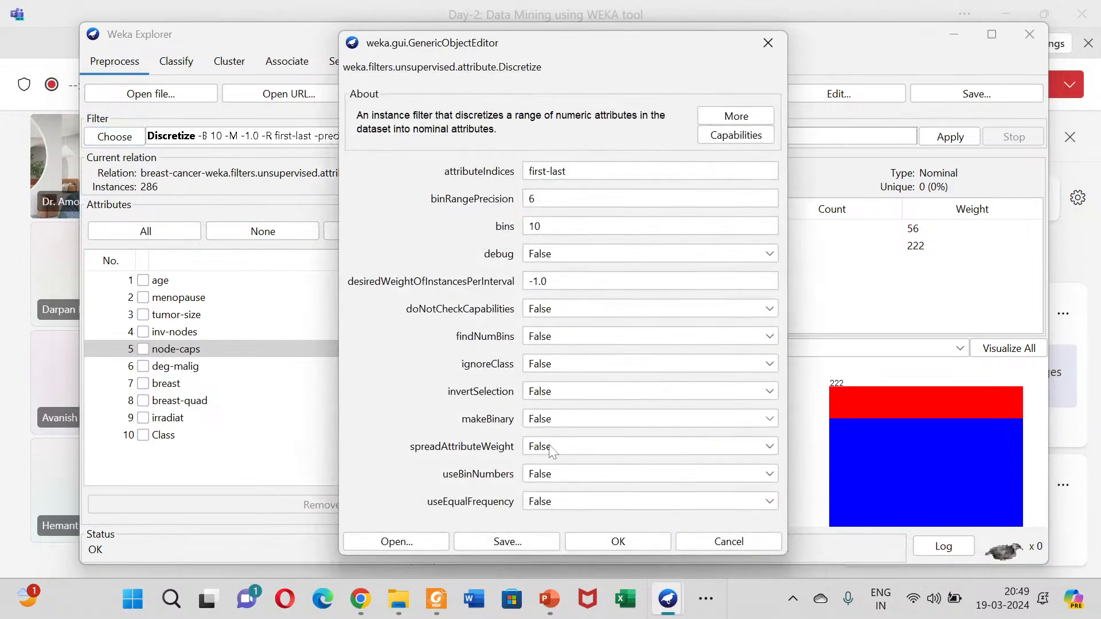
click(549, 505)
click(551, 519)
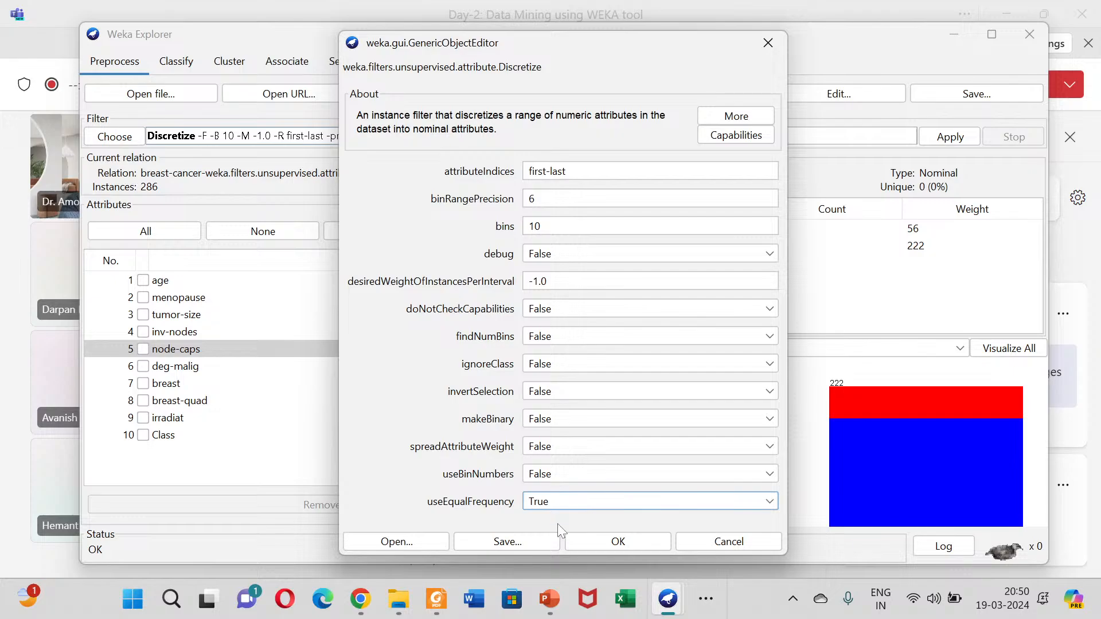
click(589, 540)
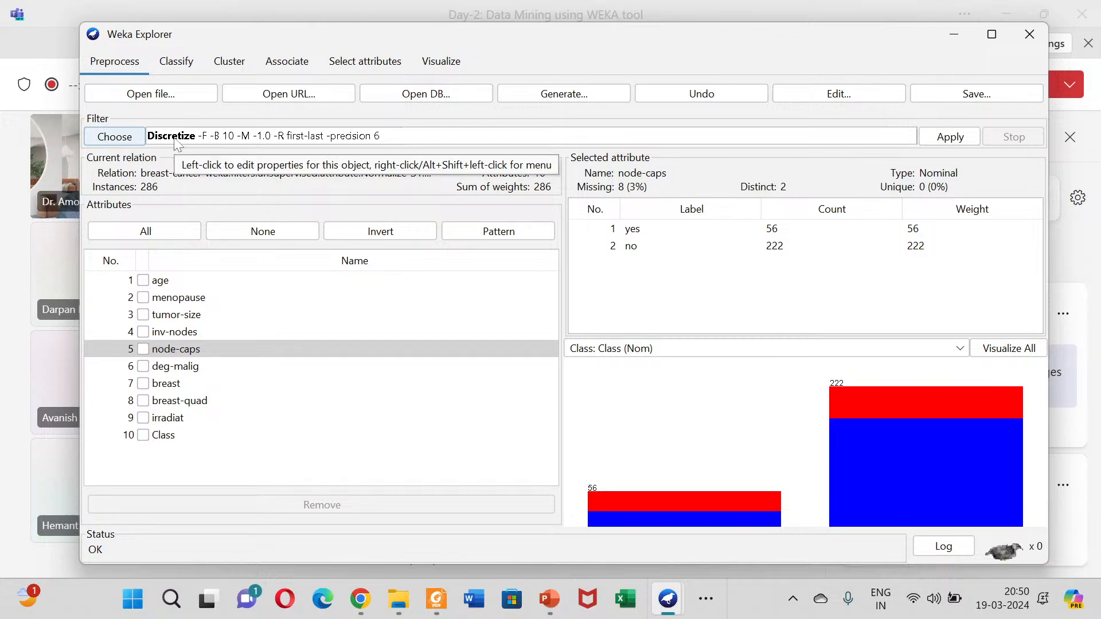
click(124, 138)
scroll(202, 288, down, 3)
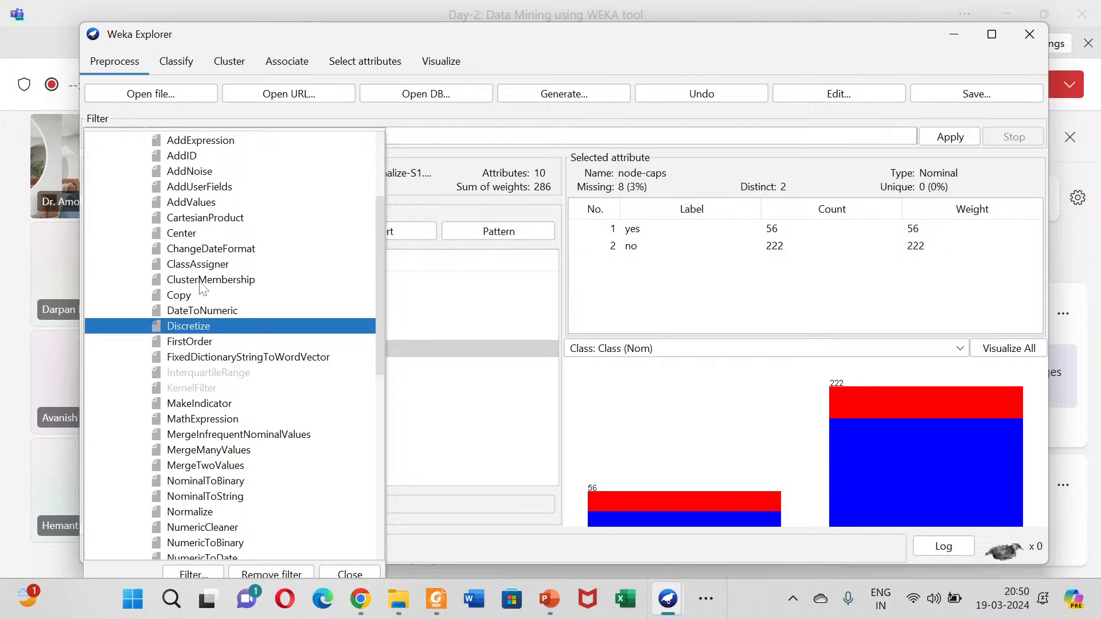
scroll(202, 288, down, 6)
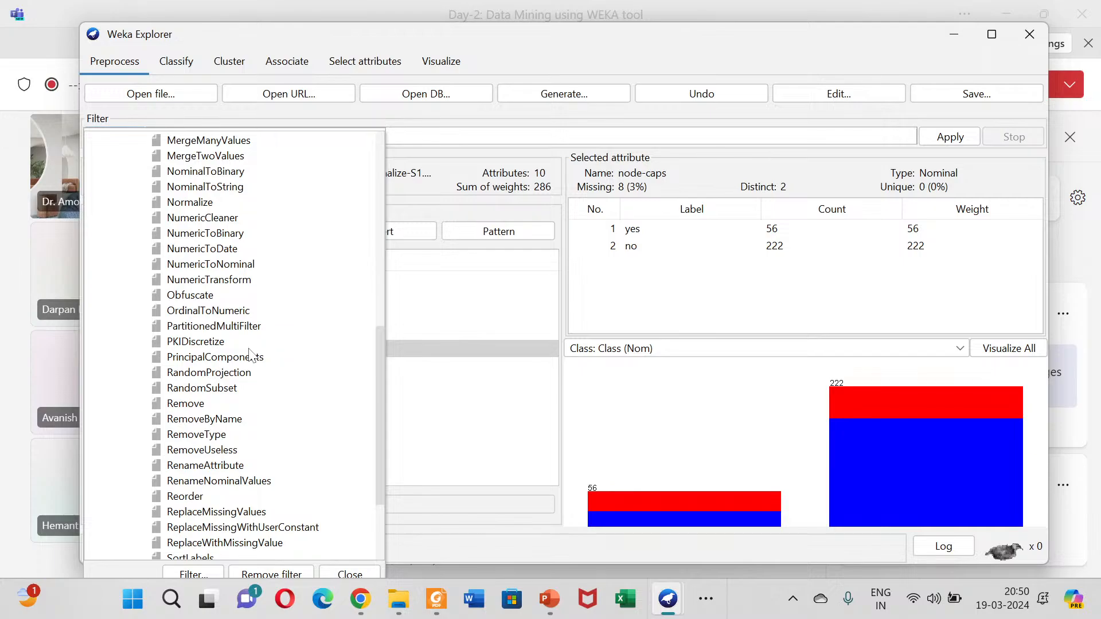
Step: Switch to the Teams meeting, show the new Q&A posts and try to admit the participant waiting in the lobby
mouse_move(185, 178)
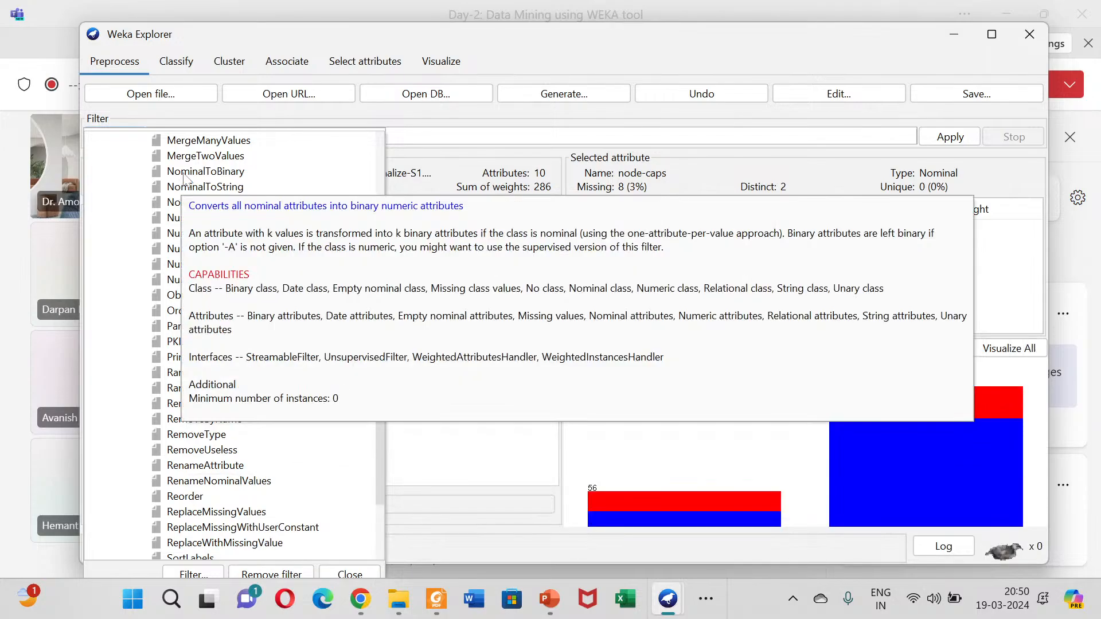
click(2, 251)
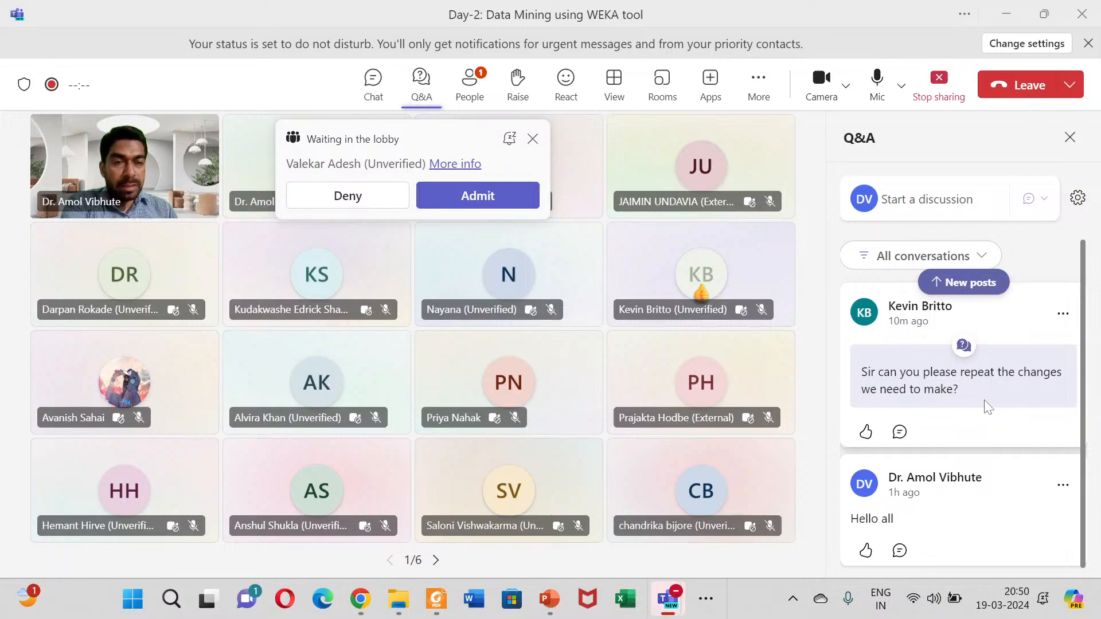
click(966, 281)
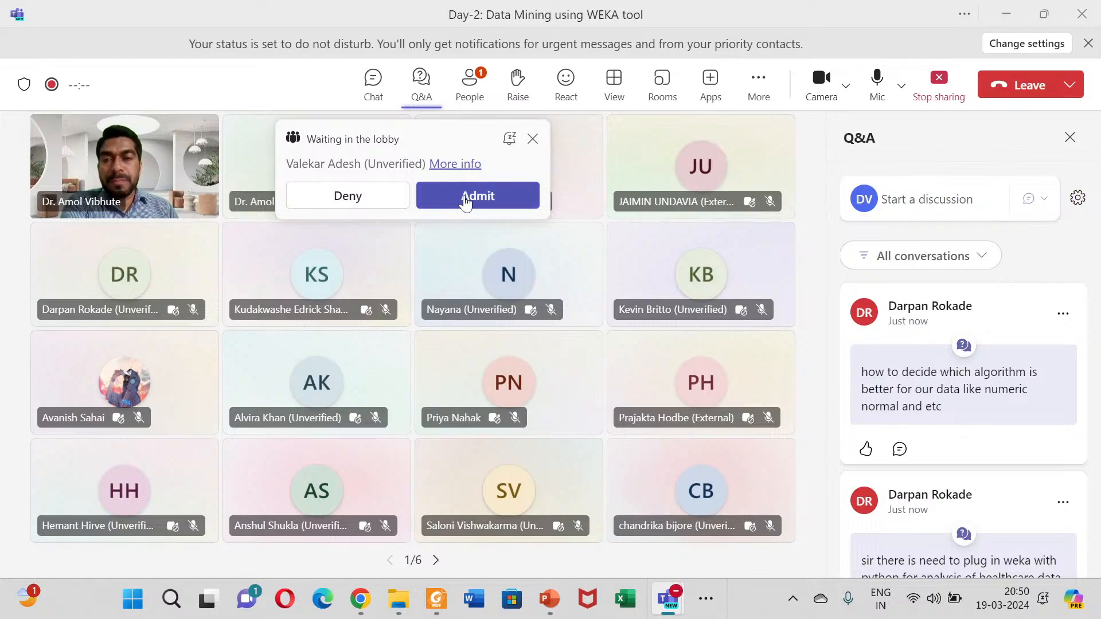
click(466, 195)
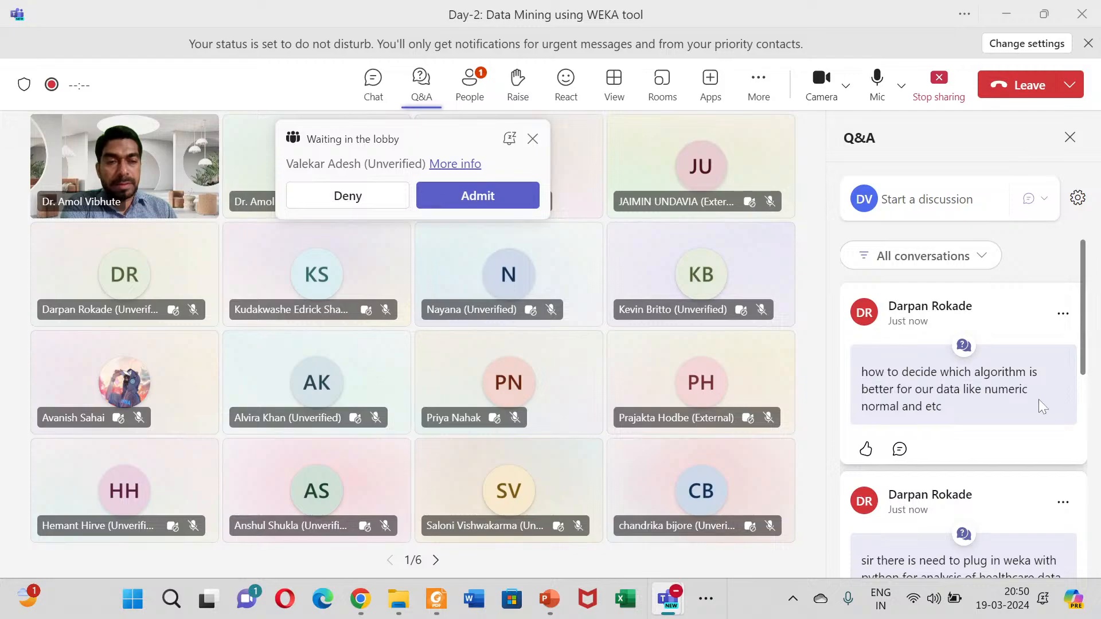
Step: Read through the participants' questions in the meeting's Q&A
scroll(1031, 421, down, 5)
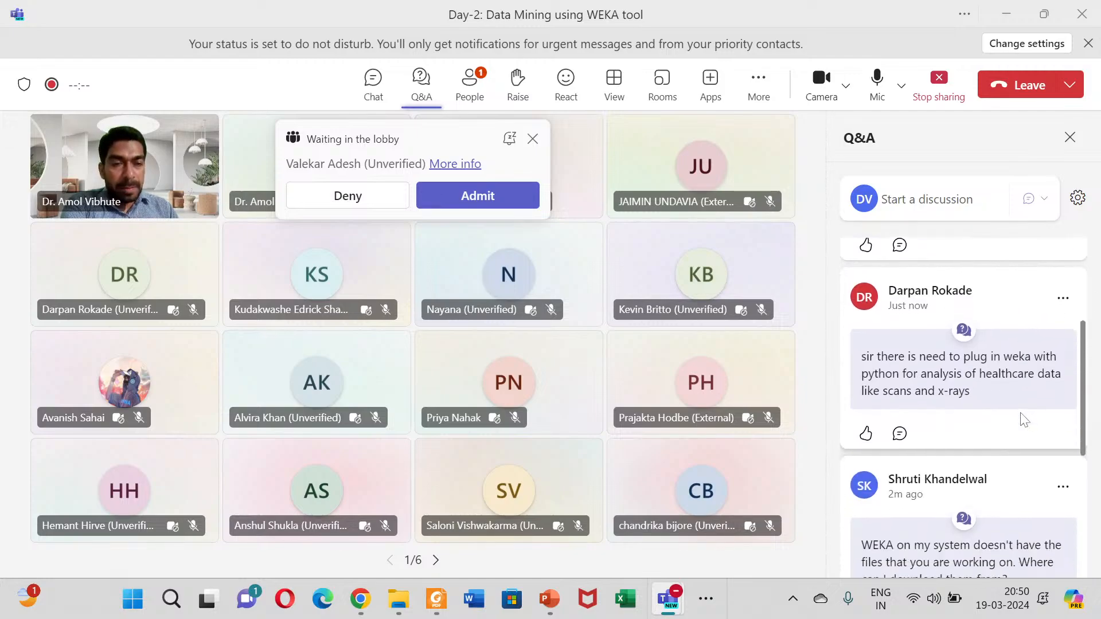
scroll(1030, 422, down, 3)
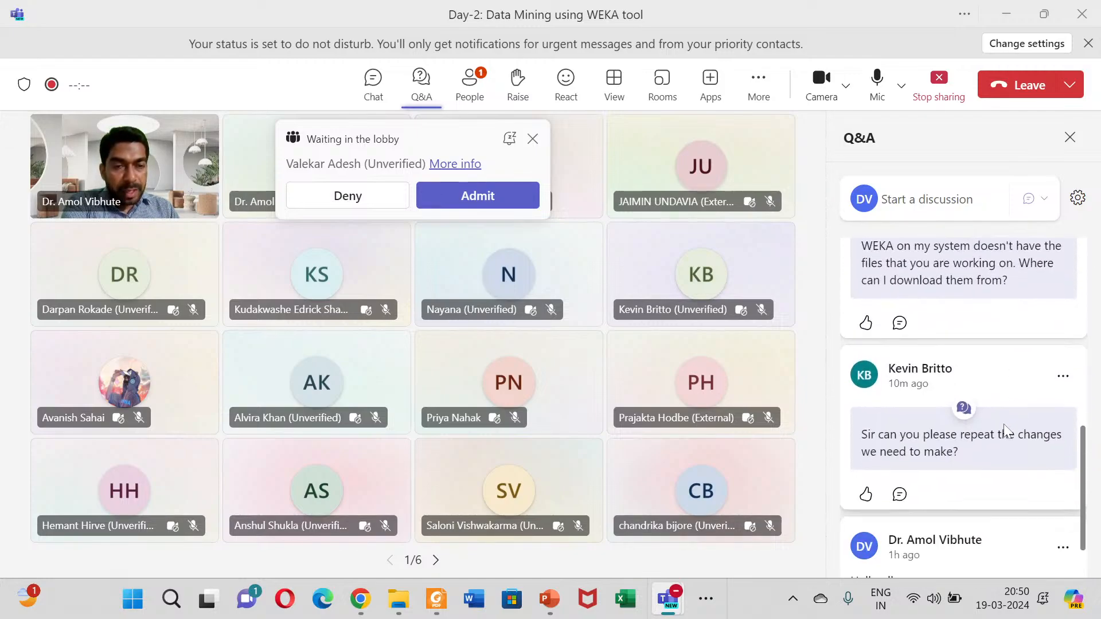
scroll(975, 388, up, 1)
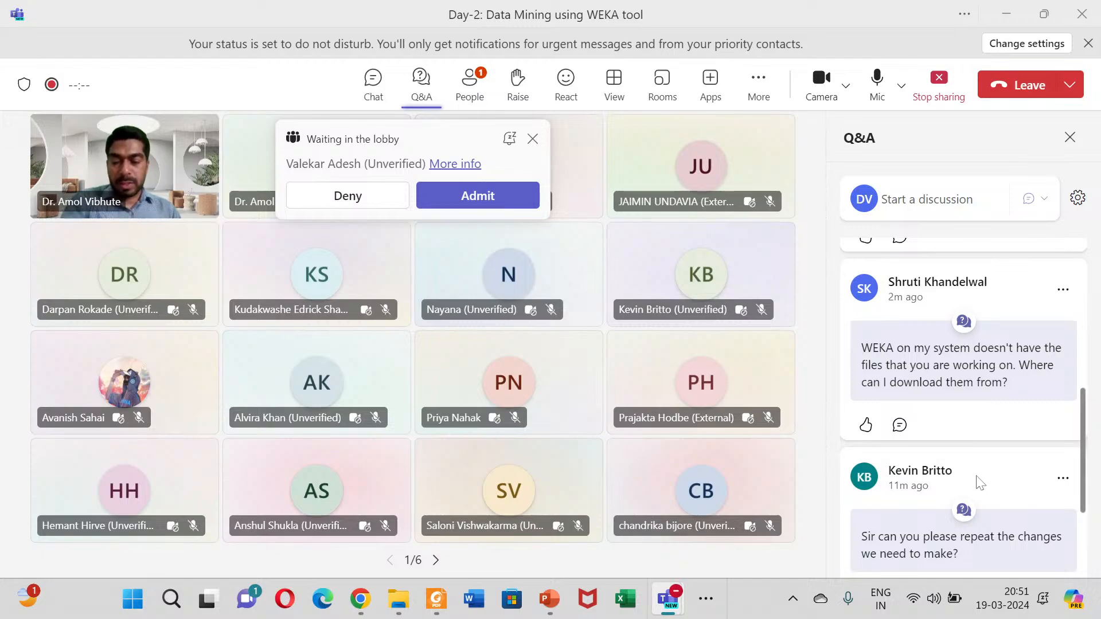
Step: Switch to Weka Explorer, start opening a data file and go up from the data folder to This PC
key(alt+Tab)
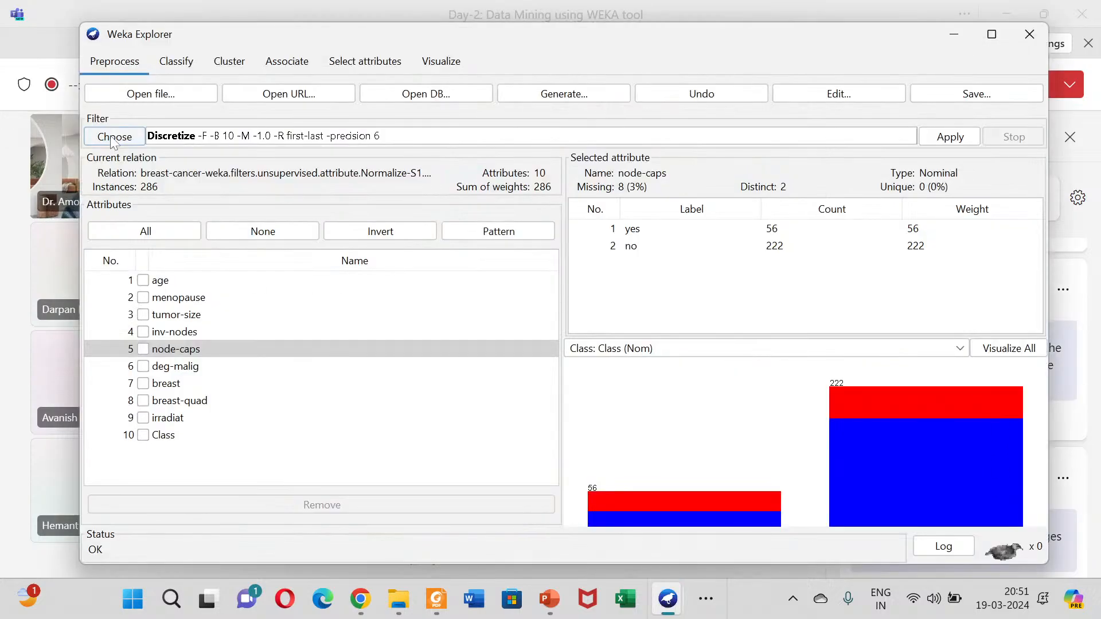
click(119, 95)
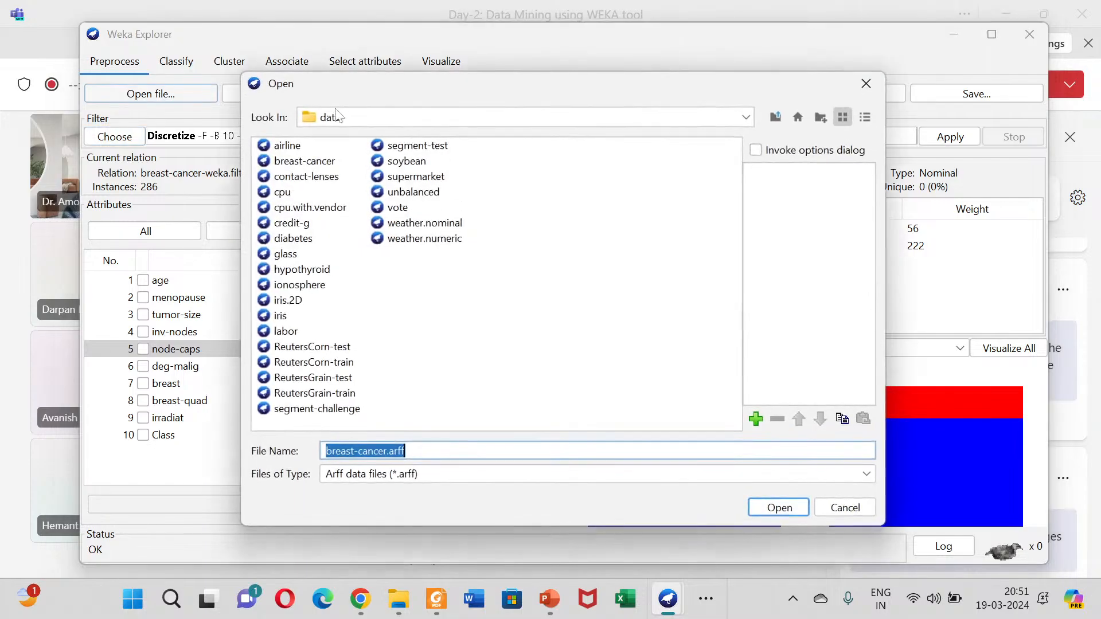
click(775, 118)
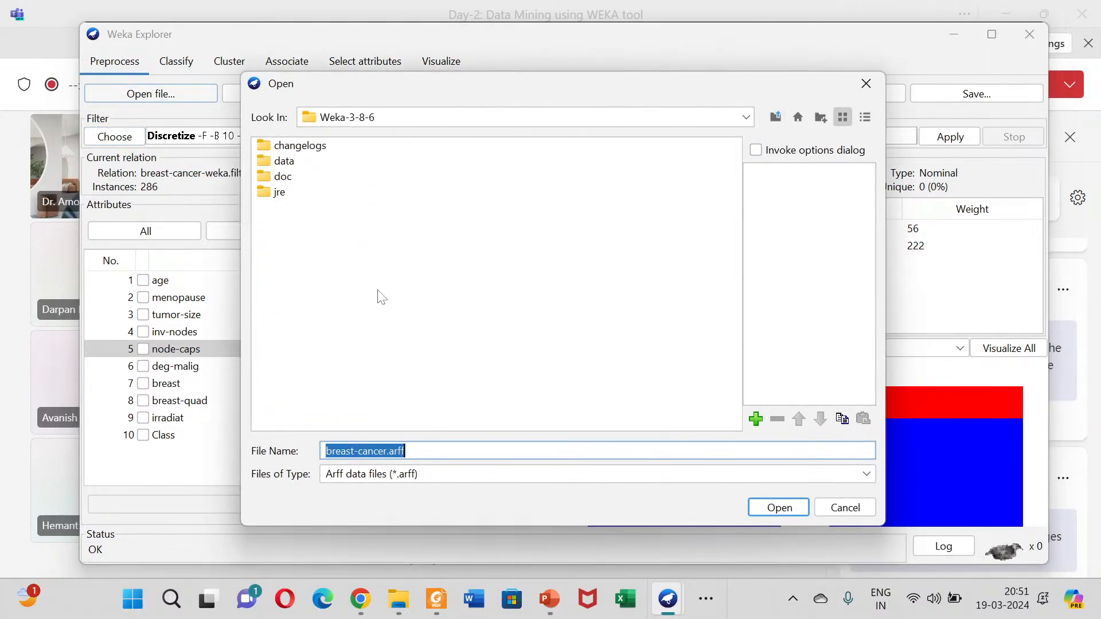
click(775, 118)
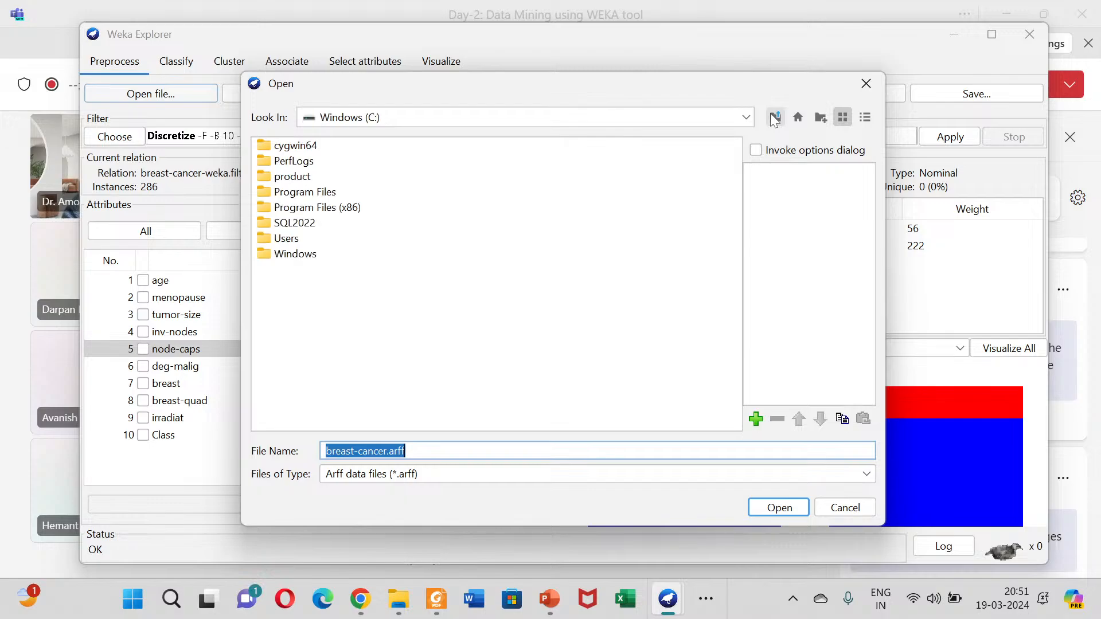
click(775, 118)
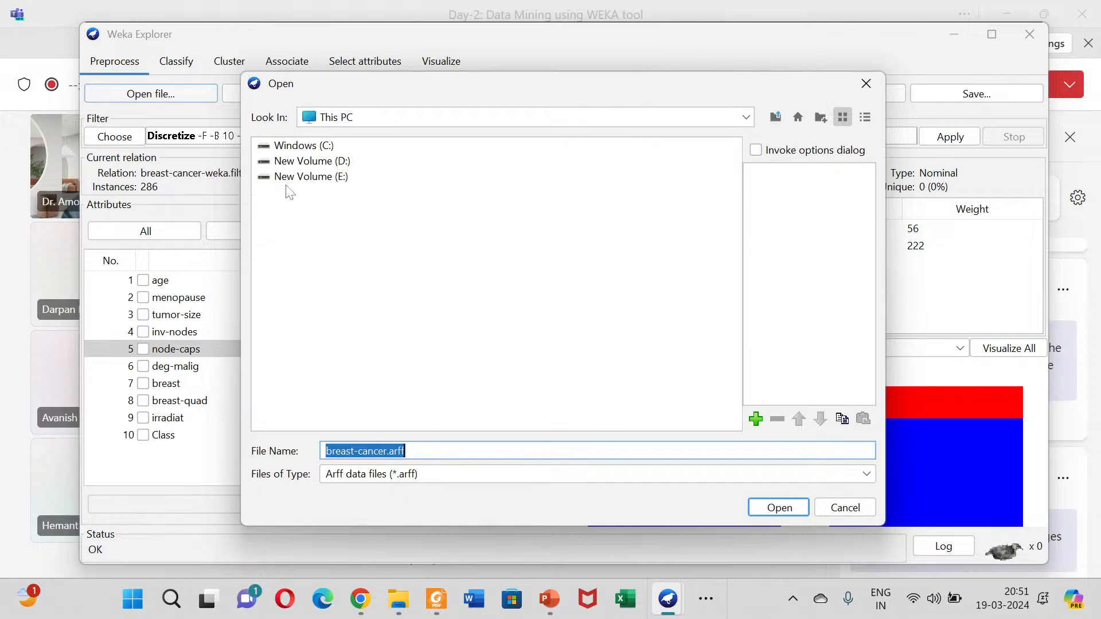
Step: Browse from drive C: through Program Files and Weka-3-8-6 to the data folder containing the sample ARFF files
click(263, 150)
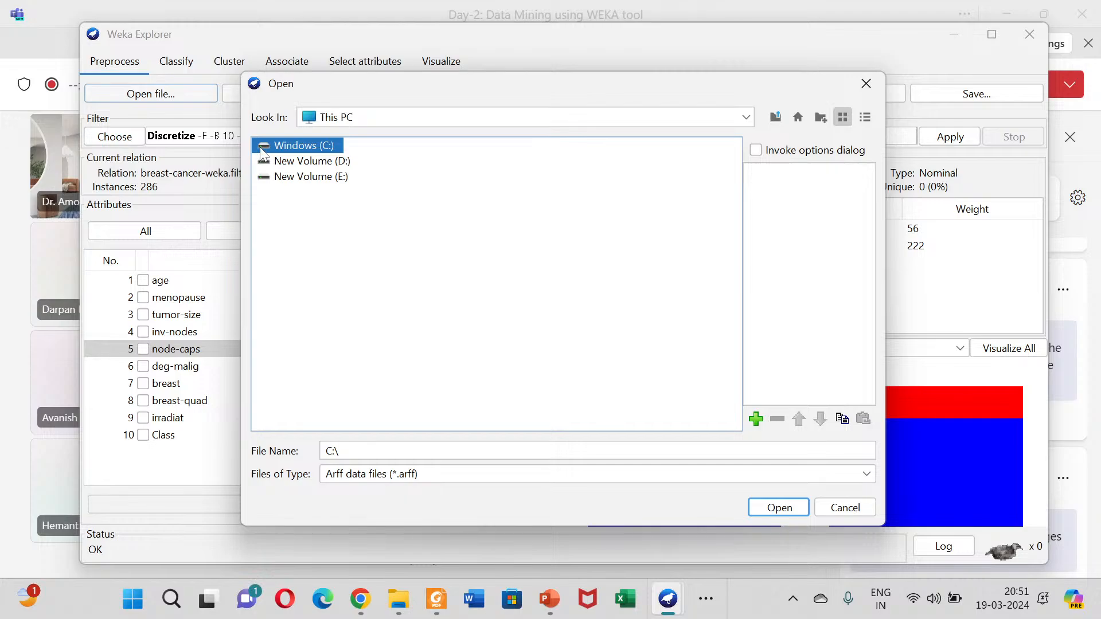
double_click(263, 150)
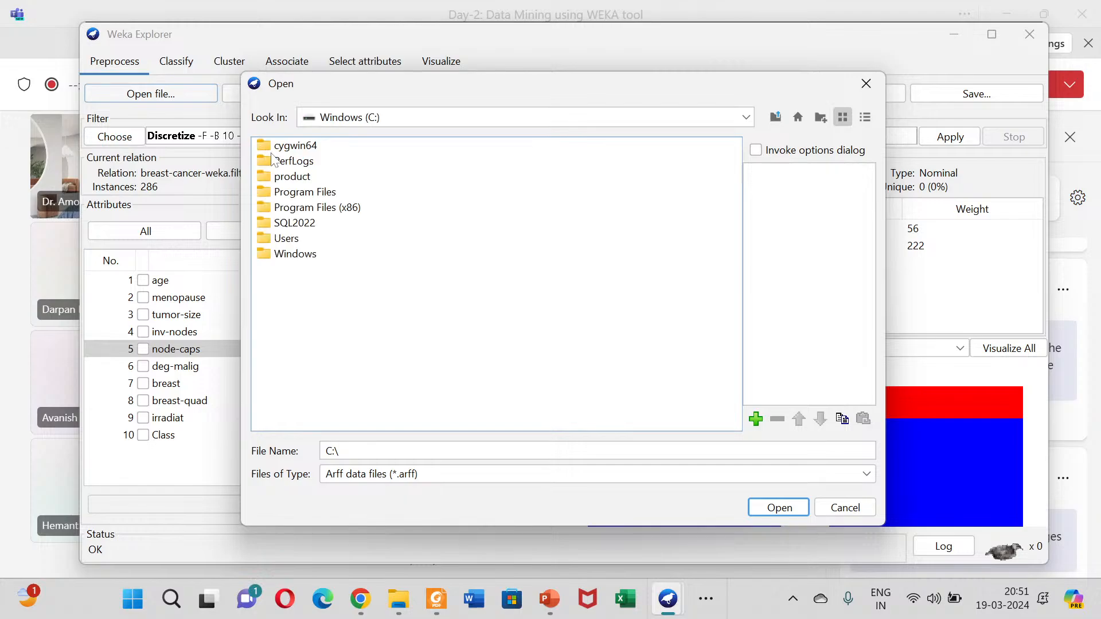
click(279, 195)
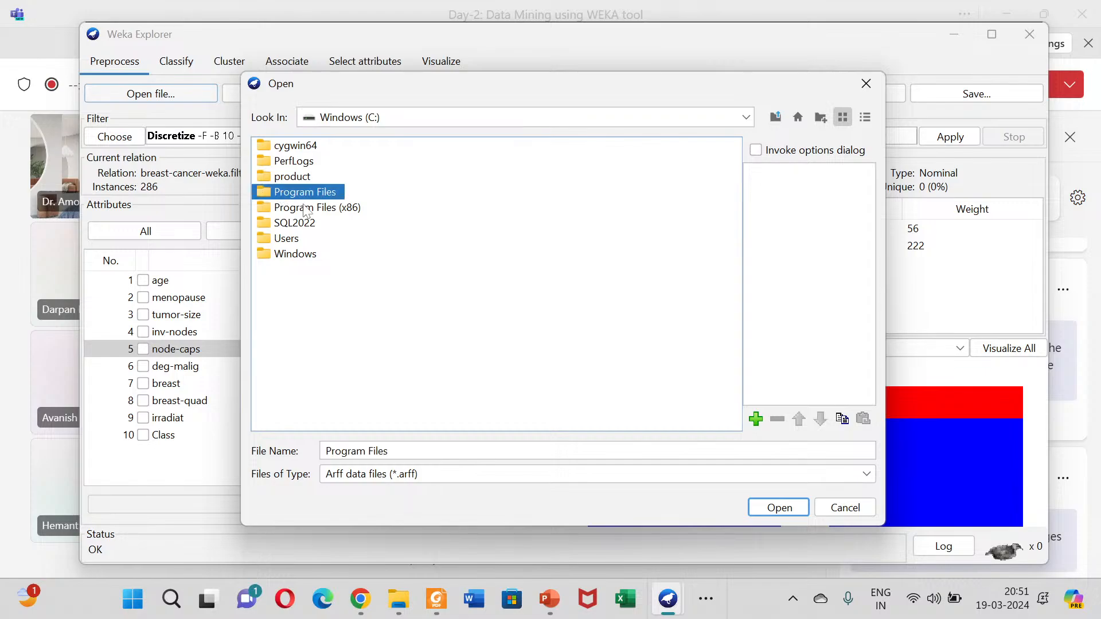
double_click(264, 199)
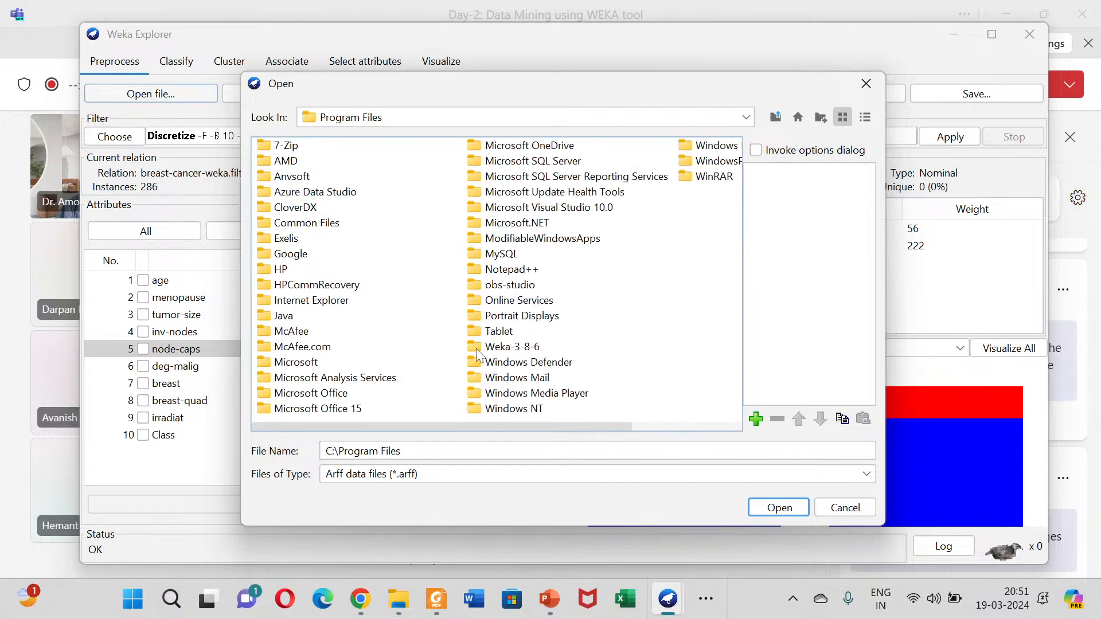
click(505, 344)
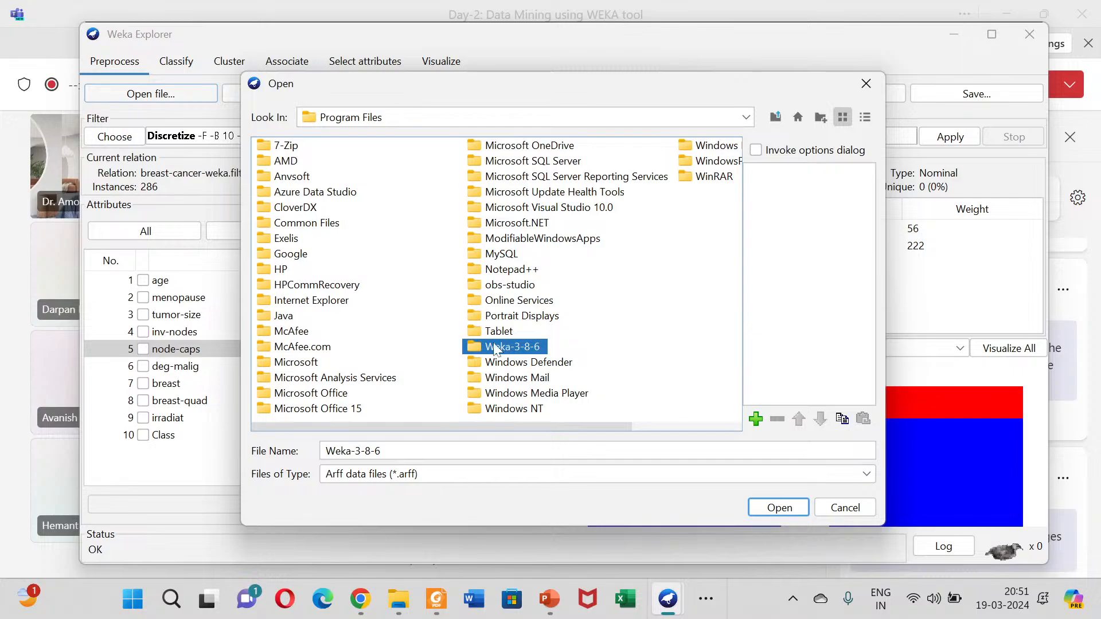
double_click(488, 348)
double_click(263, 161)
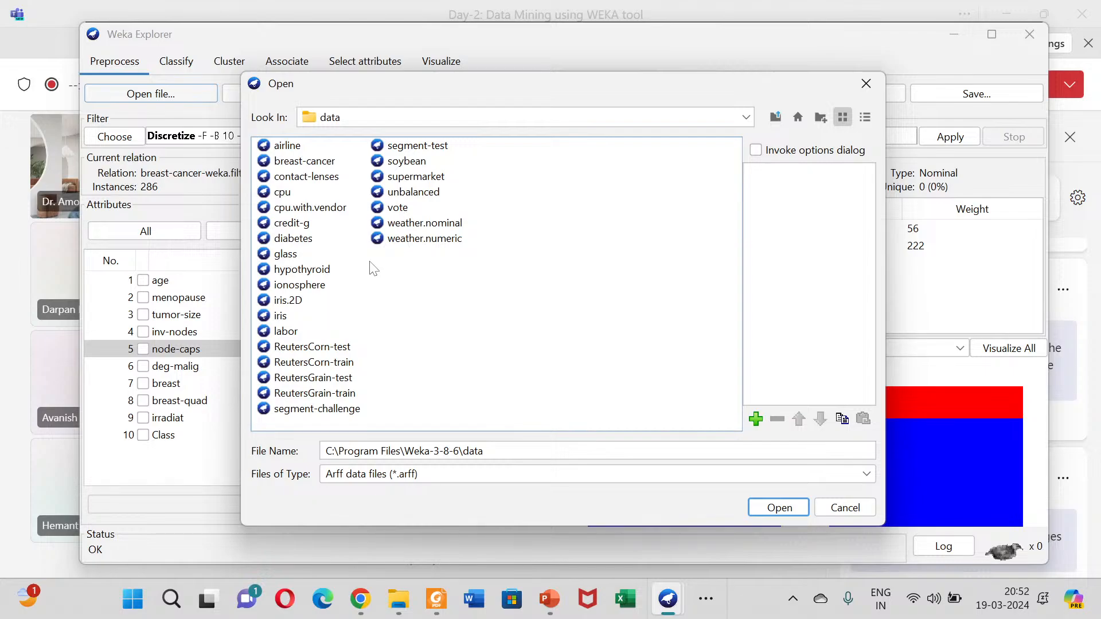
Step: Return to the Teams meeting, view the earlier Q&A posts and admit the participant waiting in the lobby
click(13, 252)
scroll(1071, 376, up, 1)
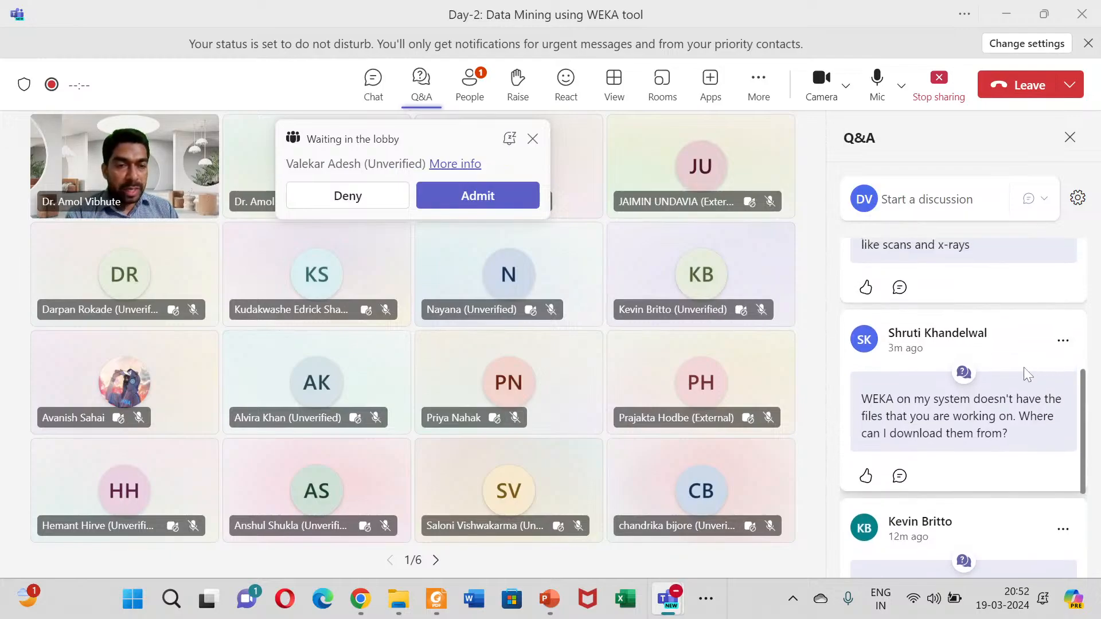
scroll(1025, 372, up, 2)
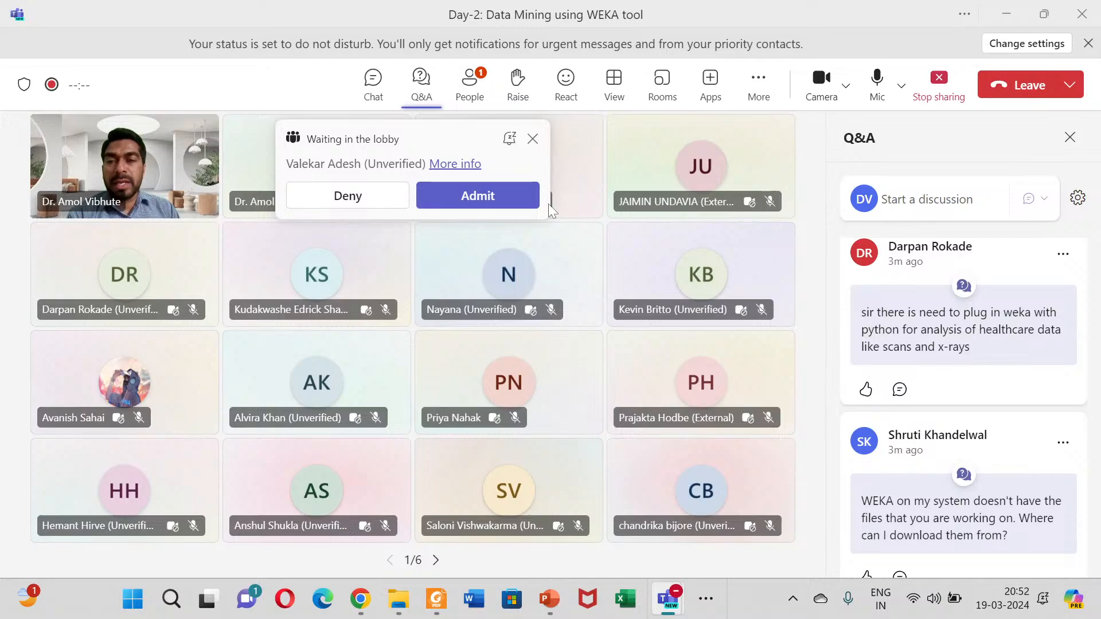
click(488, 199)
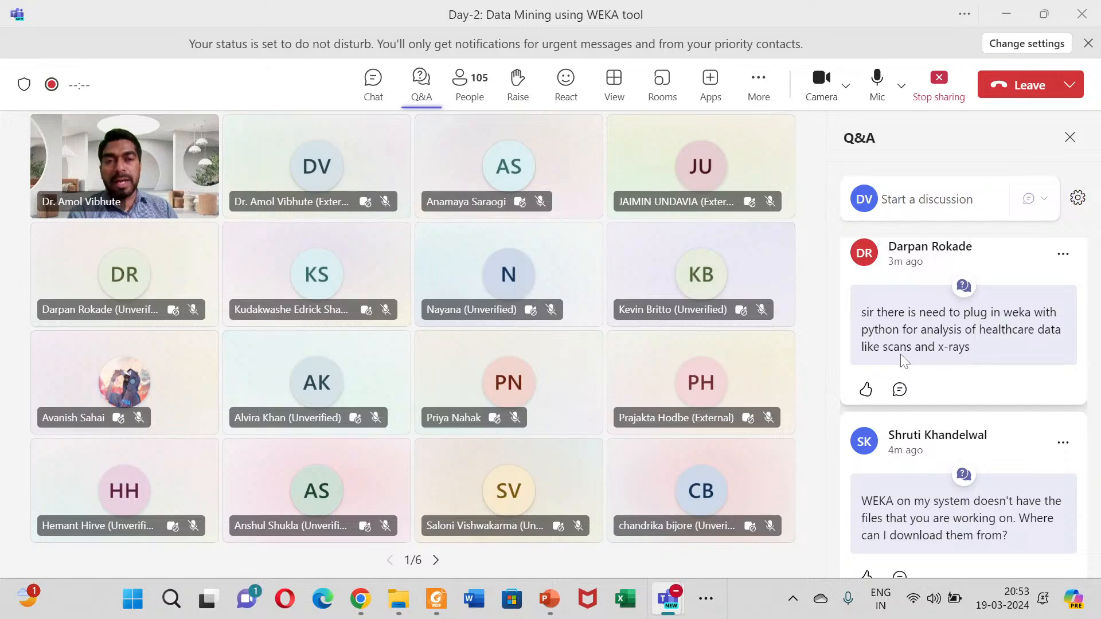
Step: Read the newest question in the meeting's Q&A and check the conversation filter options without changing them
scroll(901, 358, up, 1)
scroll(901, 360, up, 4)
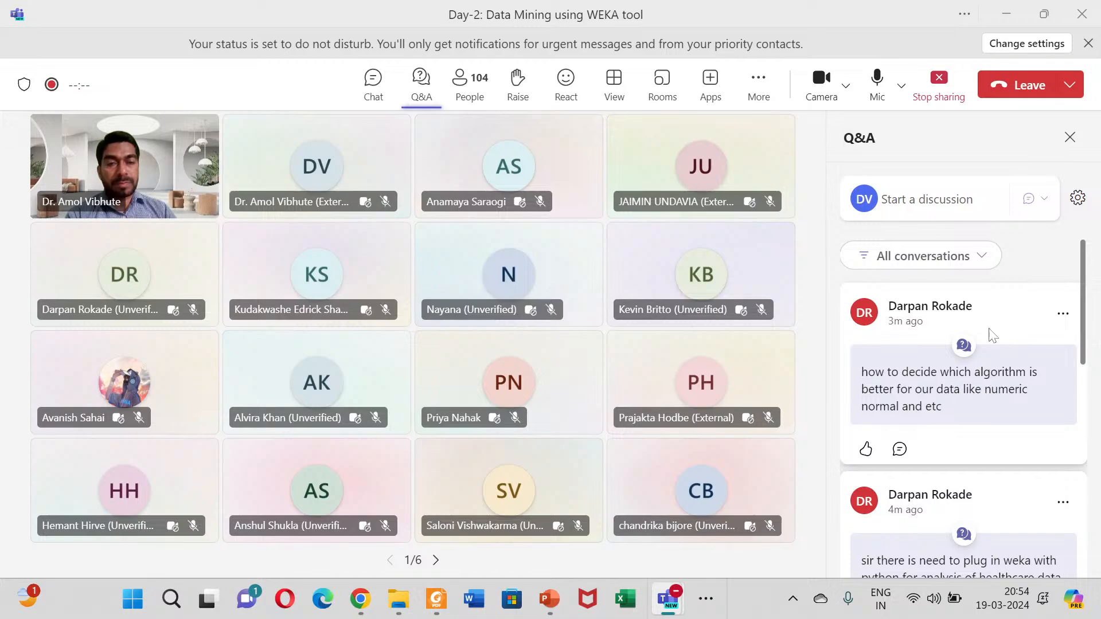
click(901, 261)
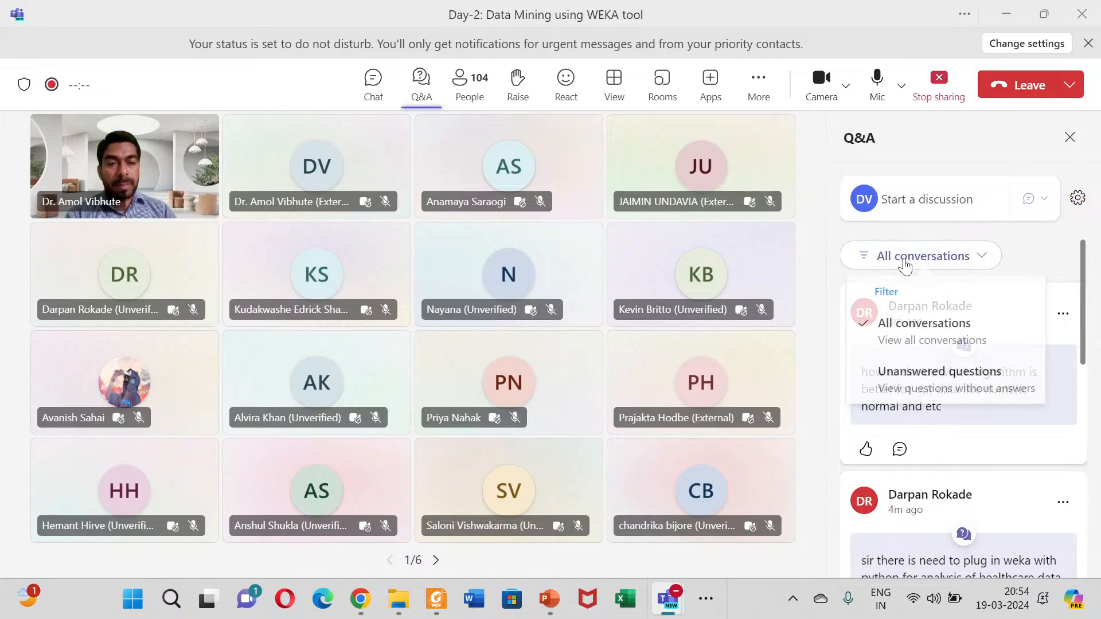
click(1020, 255)
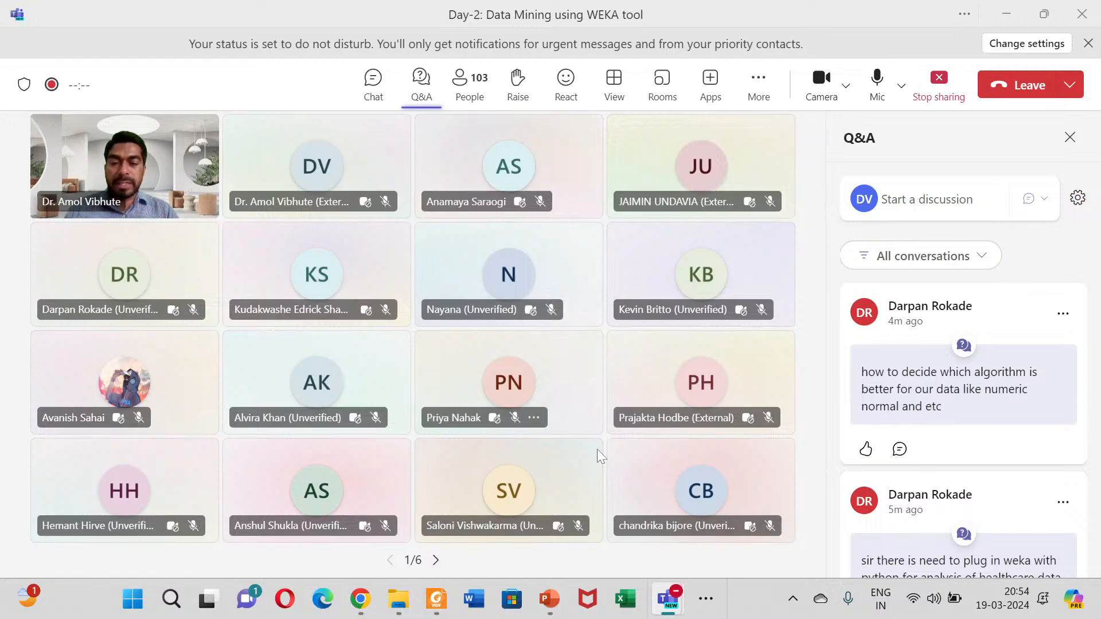
Step: Switch to Weka Explorer, cancel opening a file and view the attribute selection settings before returning to preprocessing
mouse_move(668, 611)
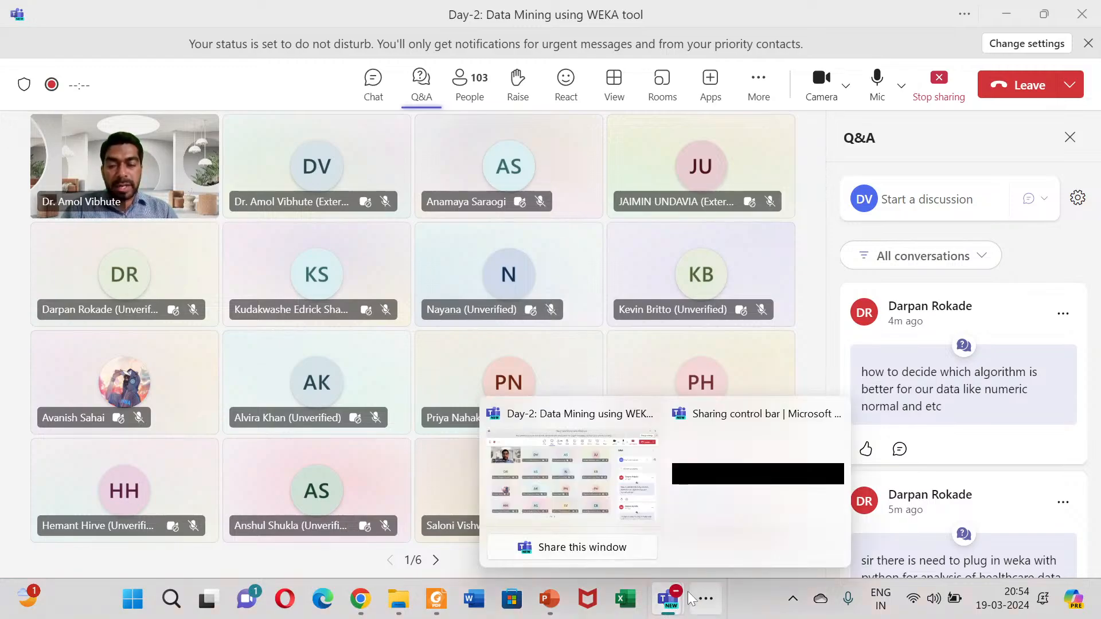
click(705, 600)
click(686, 565)
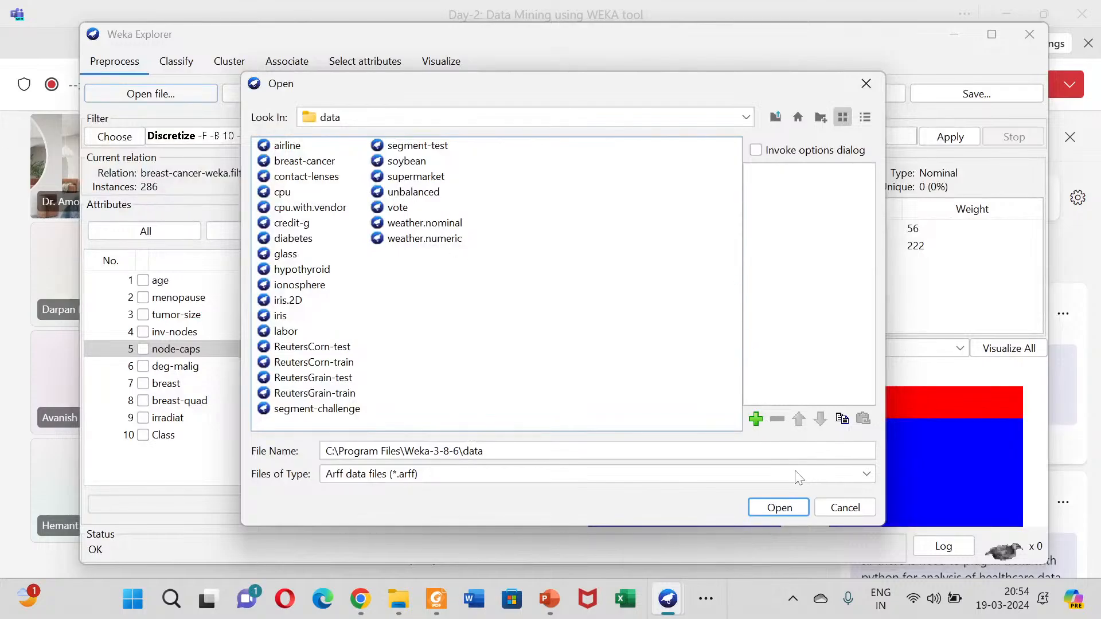
click(845, 507)
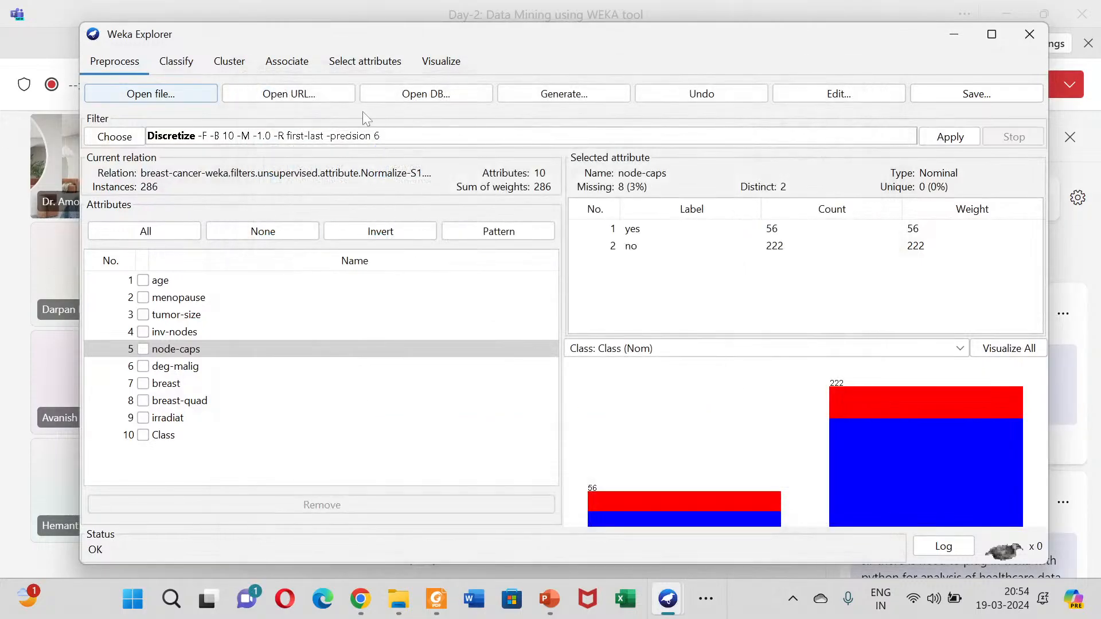
click(343, 61)
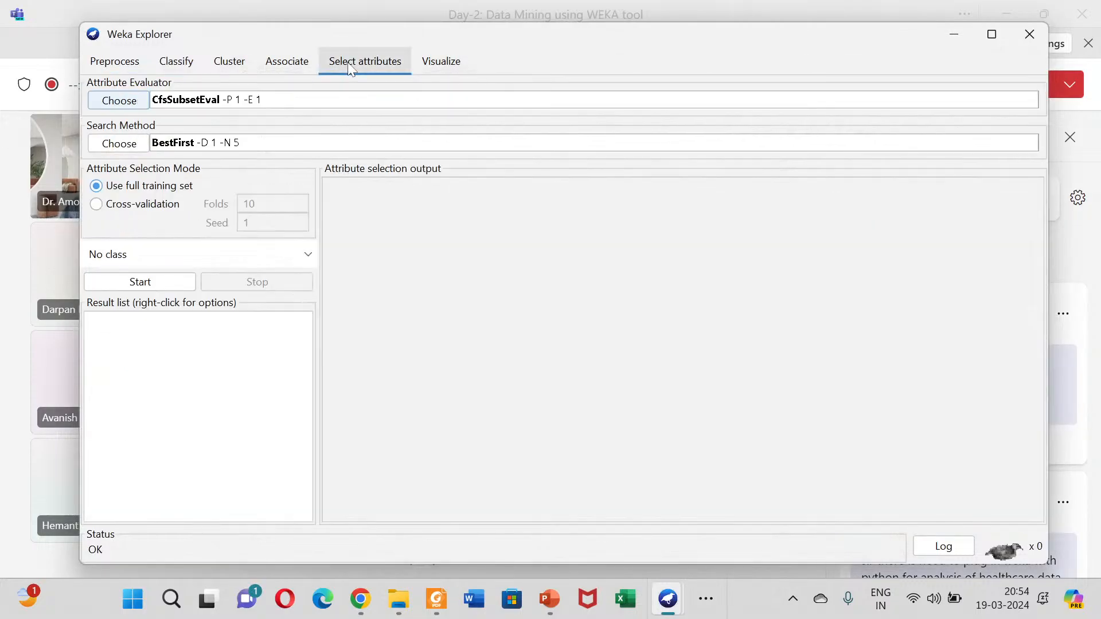
click(120, 68)
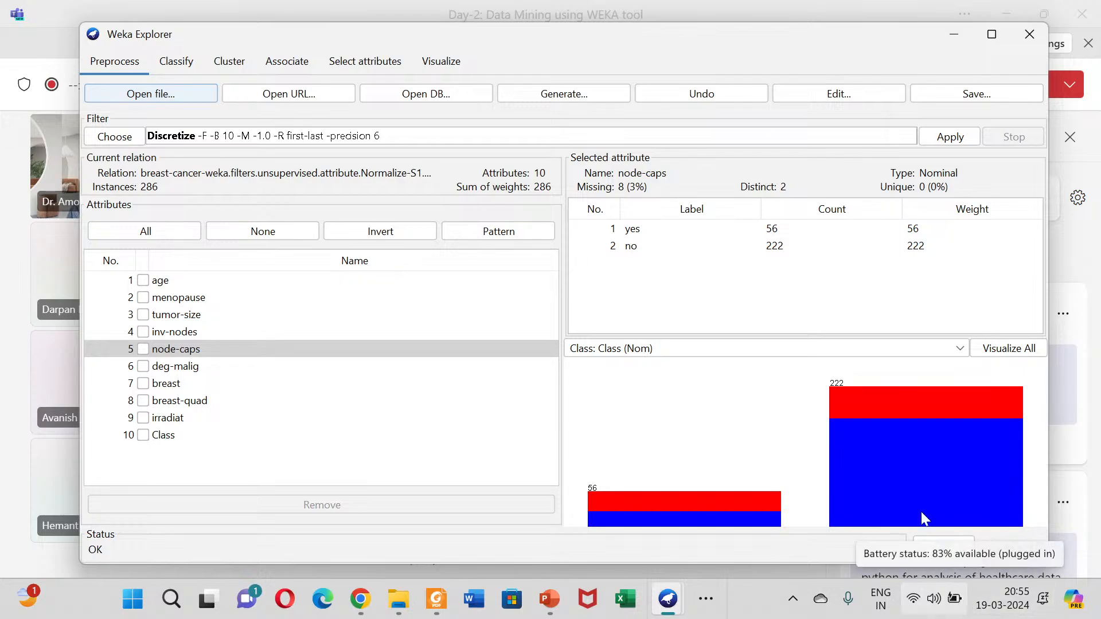
Step: Switch to the PowerPoint slide show Day_2_Data Preprocessing in WEKA to show the Day-2-Contents slide
click(18, 280)
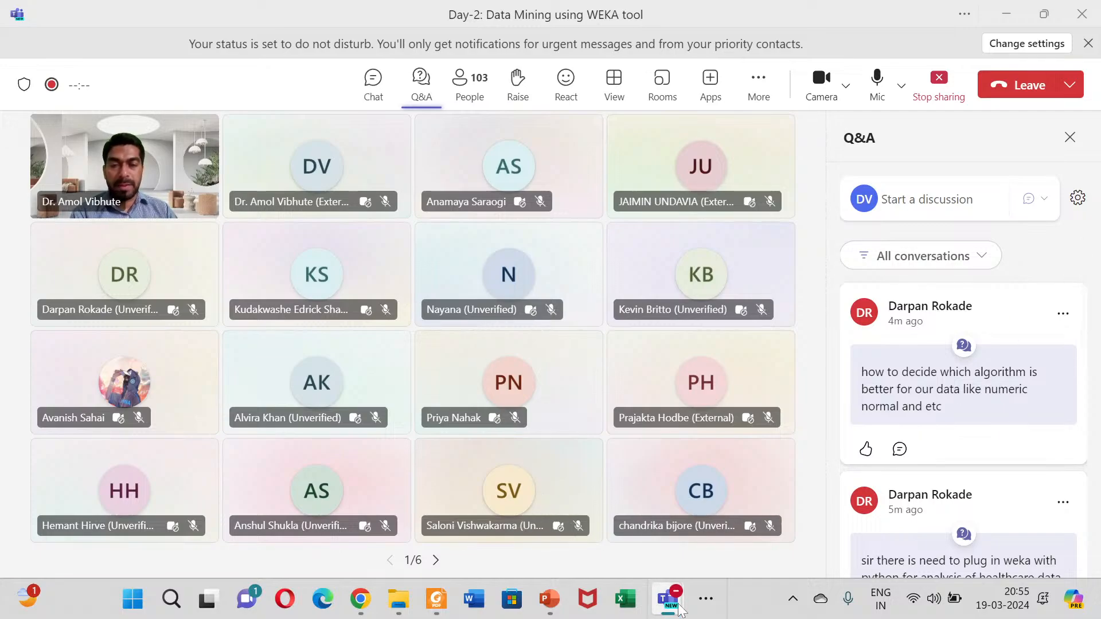
mouse_move(679, 610)
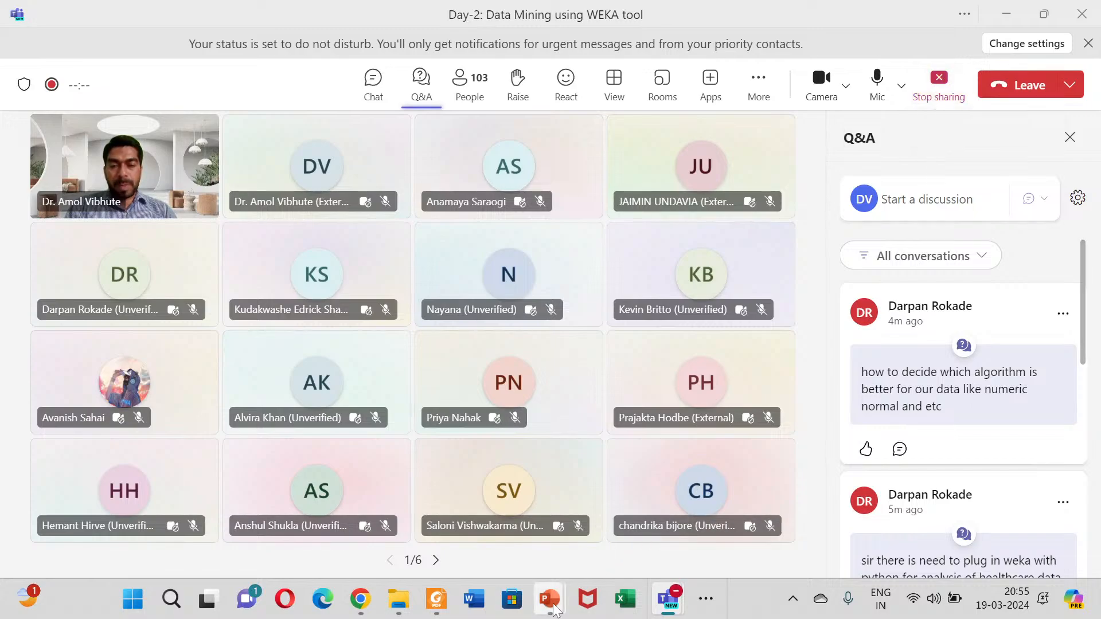
mouse_move(555, 611)
click(612, 492)
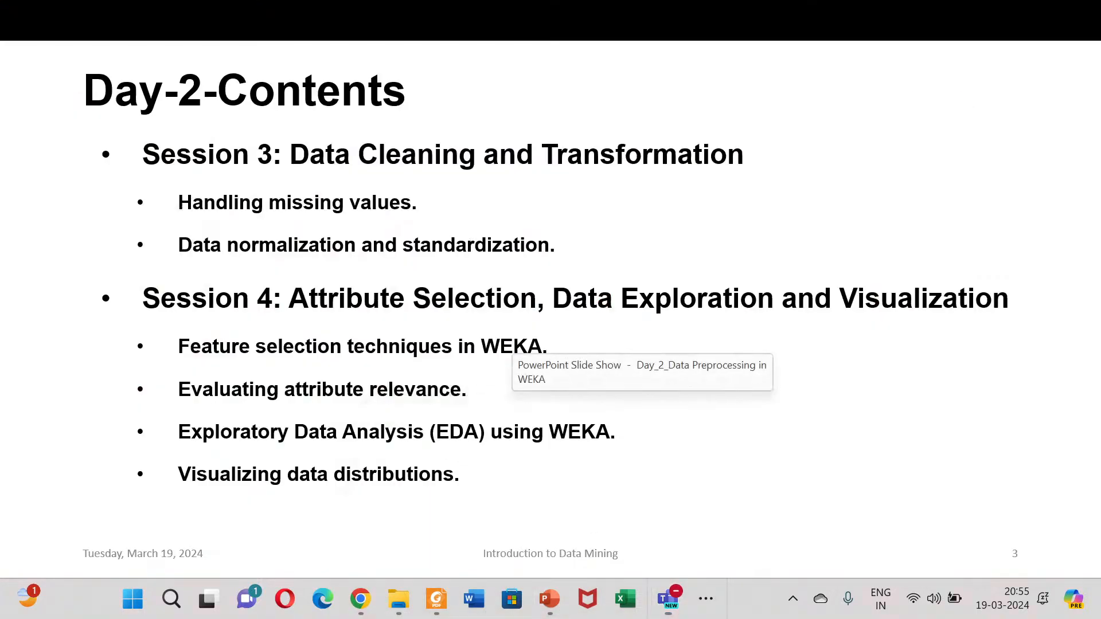
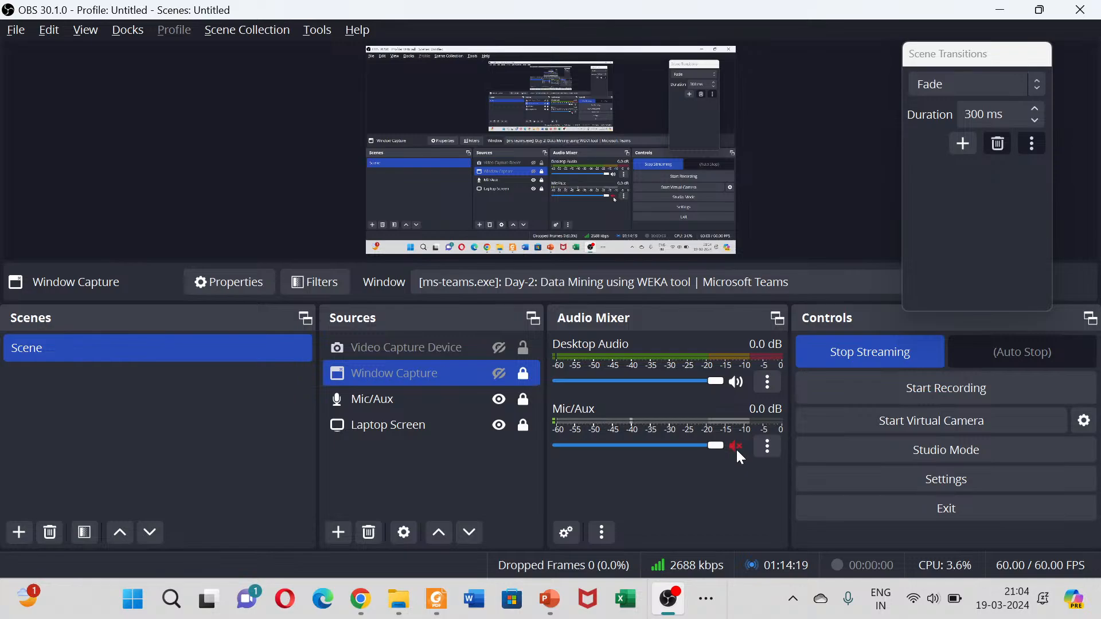
Step: Unmute the Mic/Aux source in OBS and switch to the Teams meeting with the microphone and camera turned on
click(736, 448)
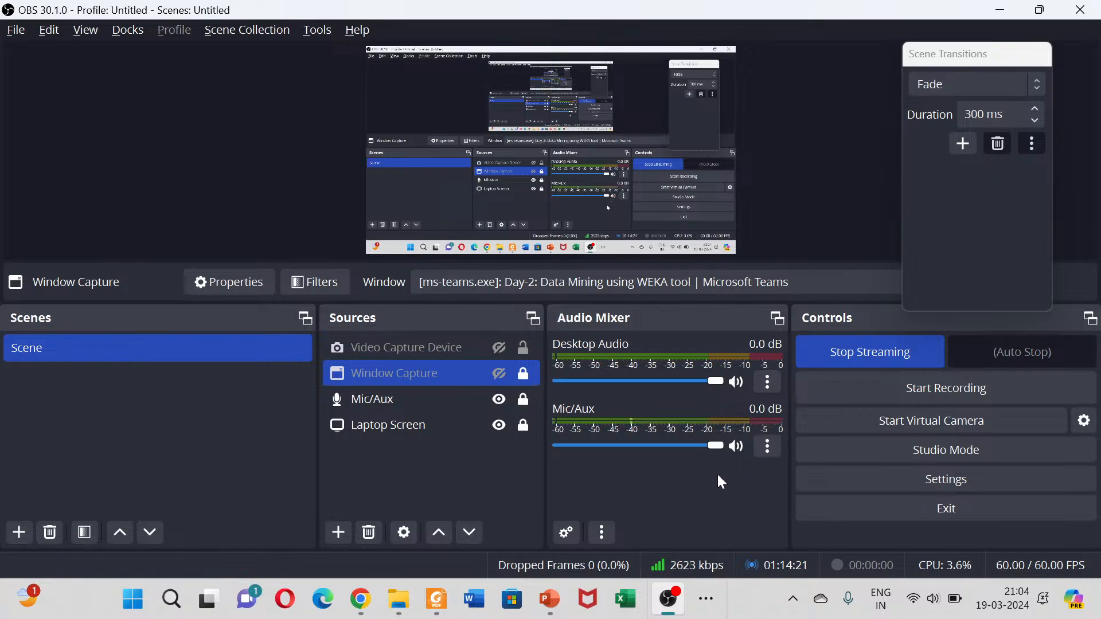
click(706, 599)
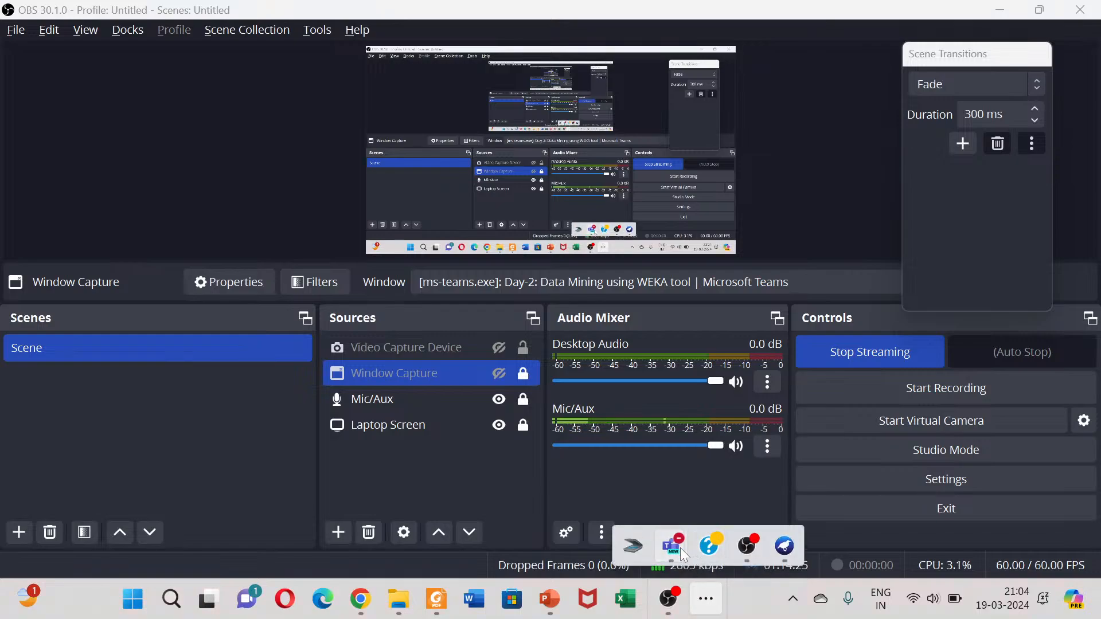
mouse_move(680, 548)
click(631, 441)
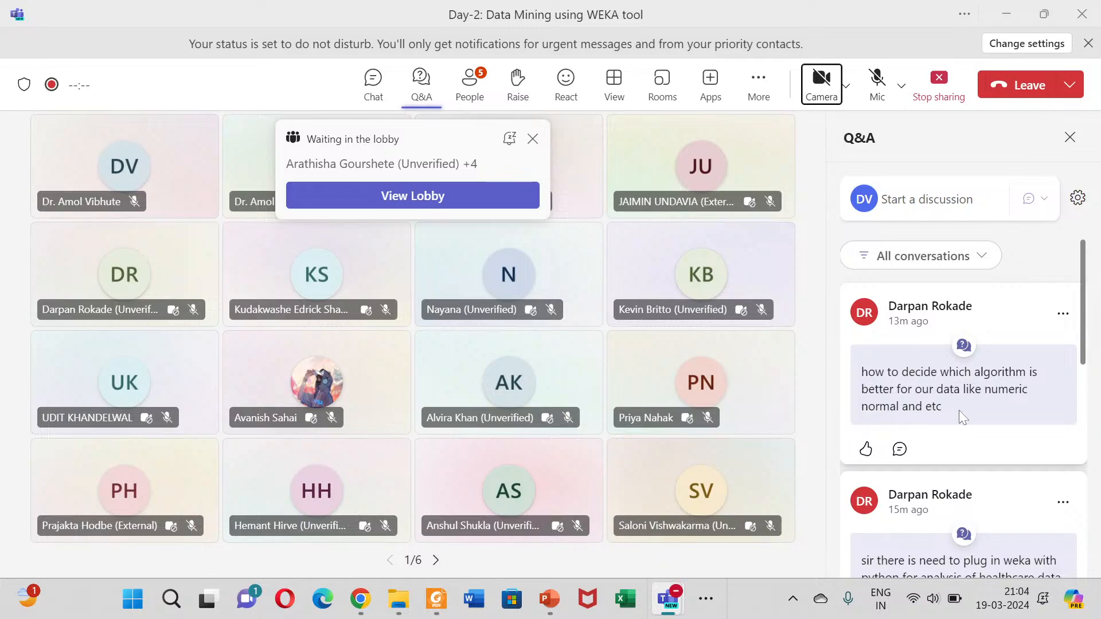
click(875, 80)
click(821, 83)
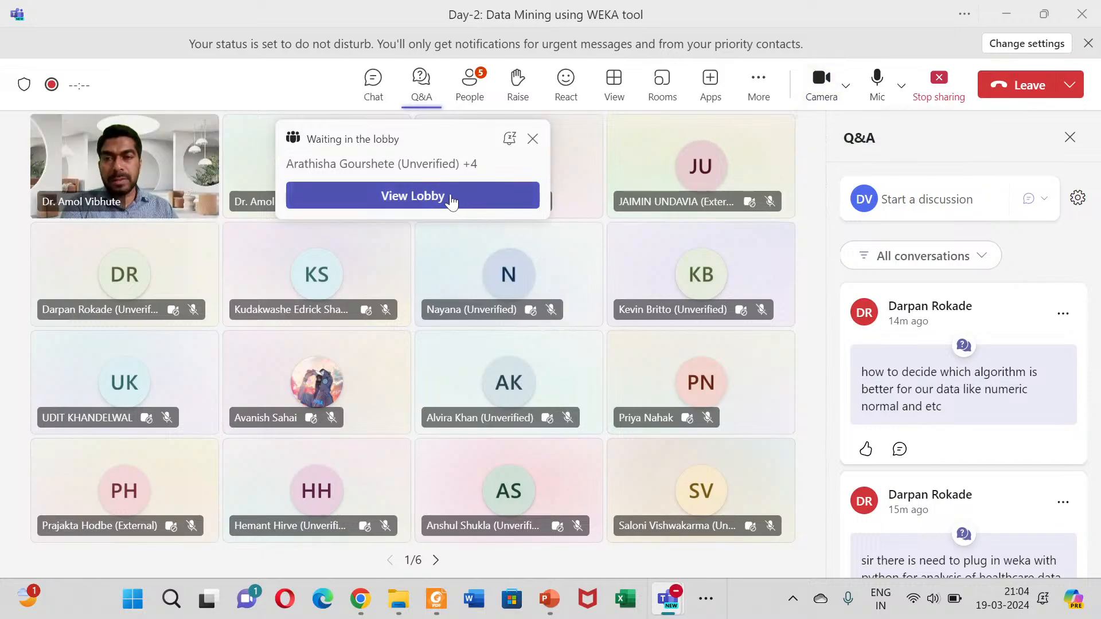
Step: Admit everyone waiting in the meeting lobby and switch to the Weka Explorer window
click(450, 201)
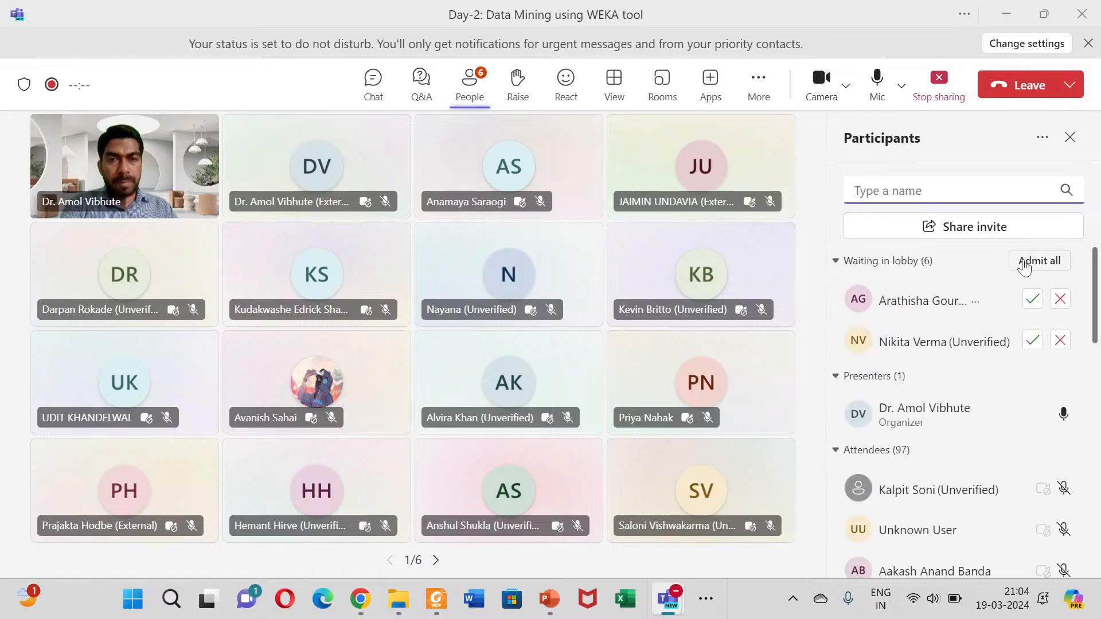
click(1026, 265)
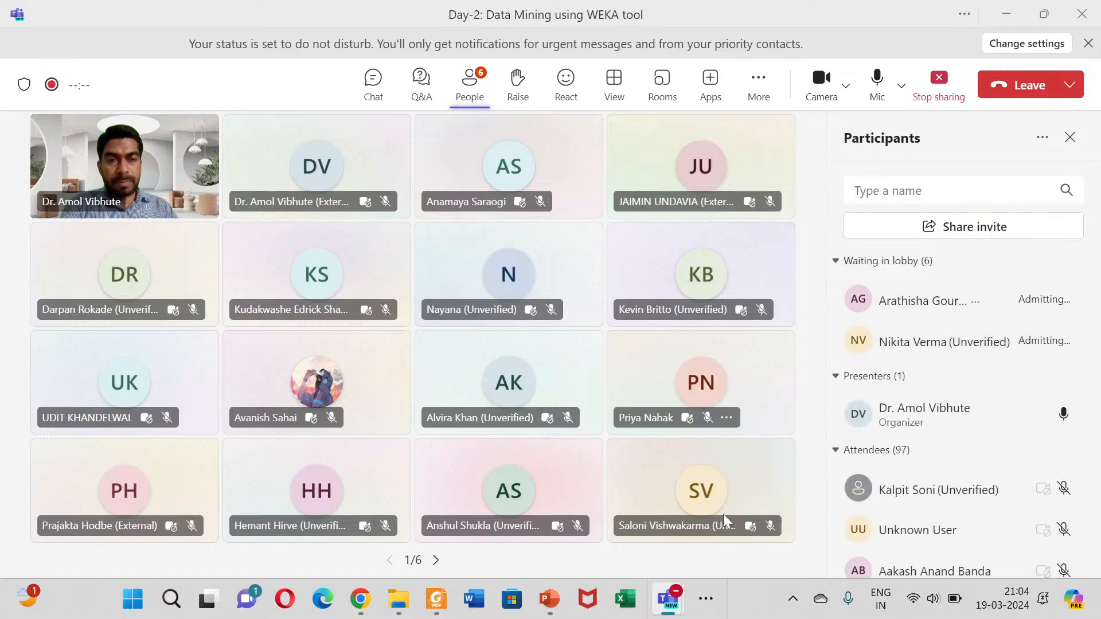
click(701, 596)
mouse_move(787, 552)
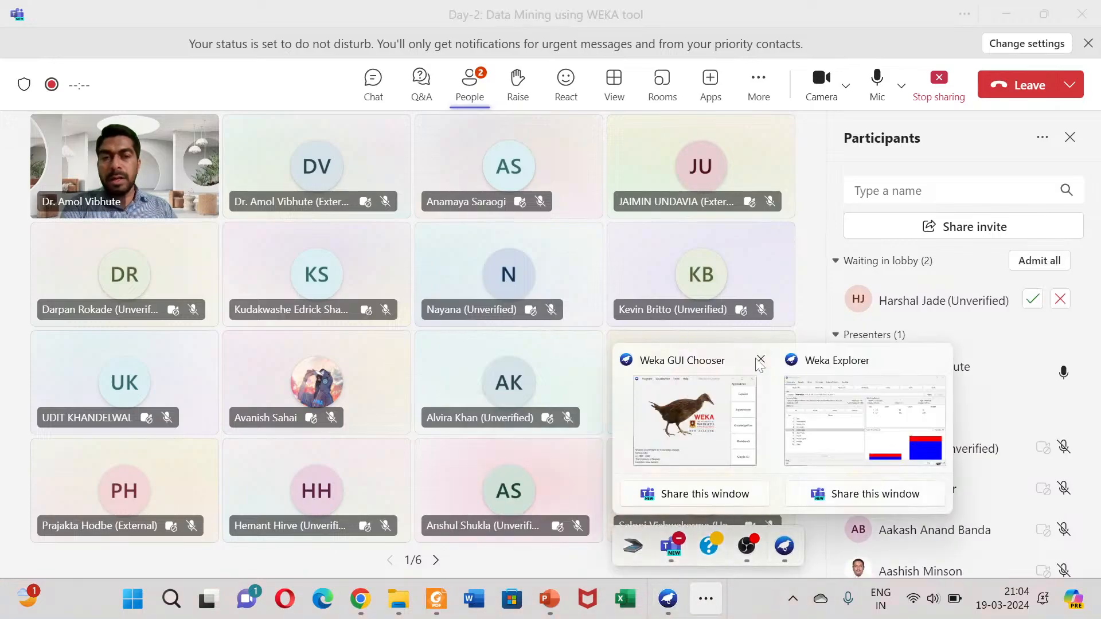
click(807, 391)
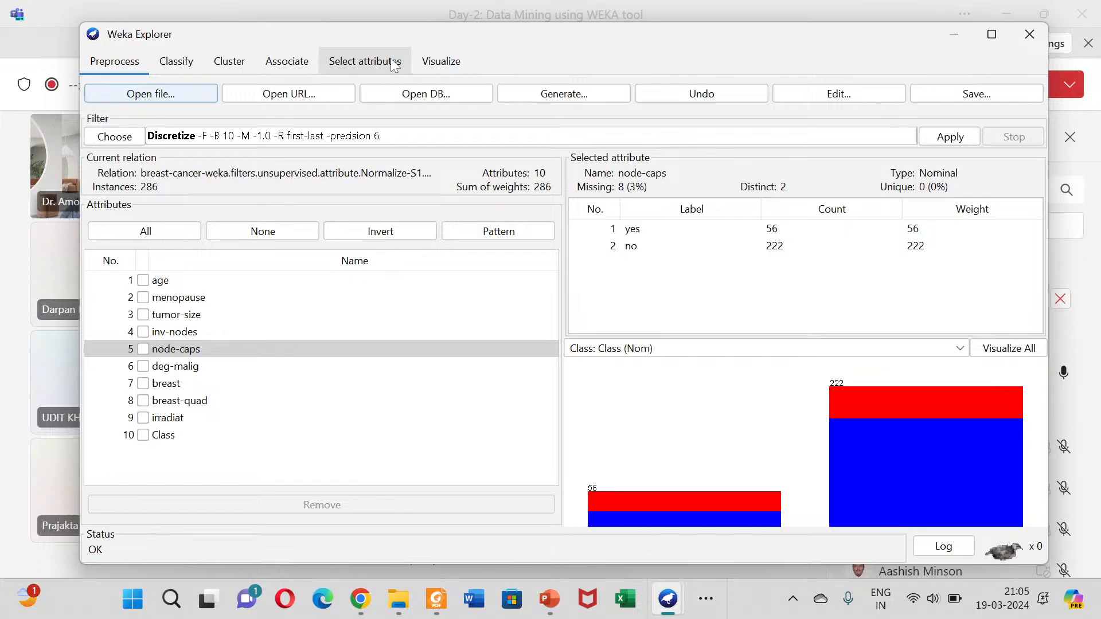
Step: Return to the Teams meeting, admit everyone still in the lobby and restart the camera
click(8, 246)
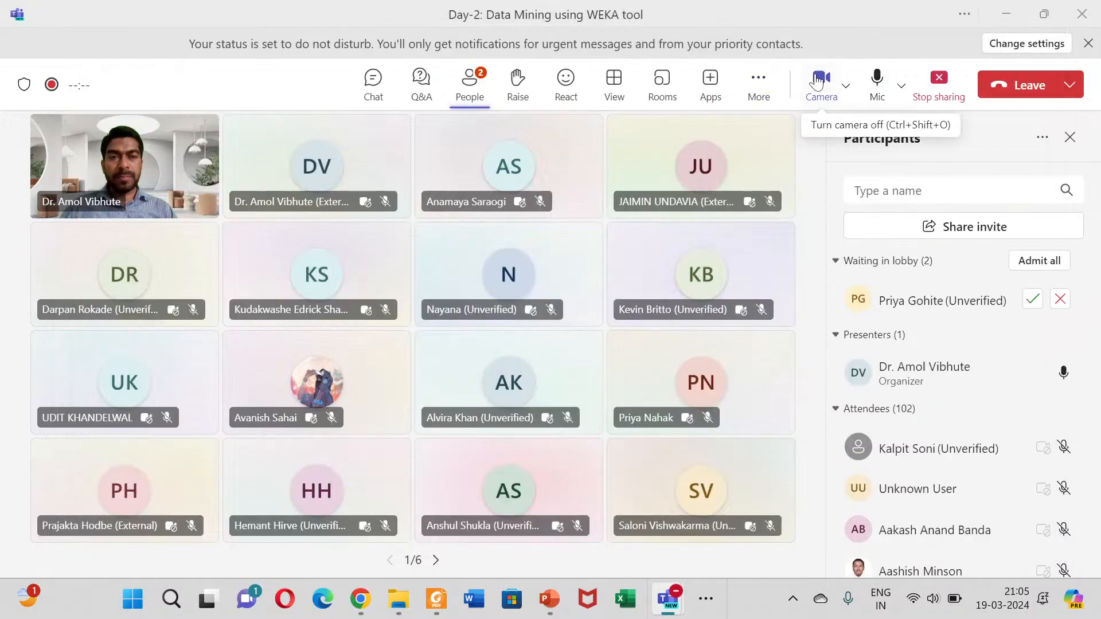
click(820, 81)
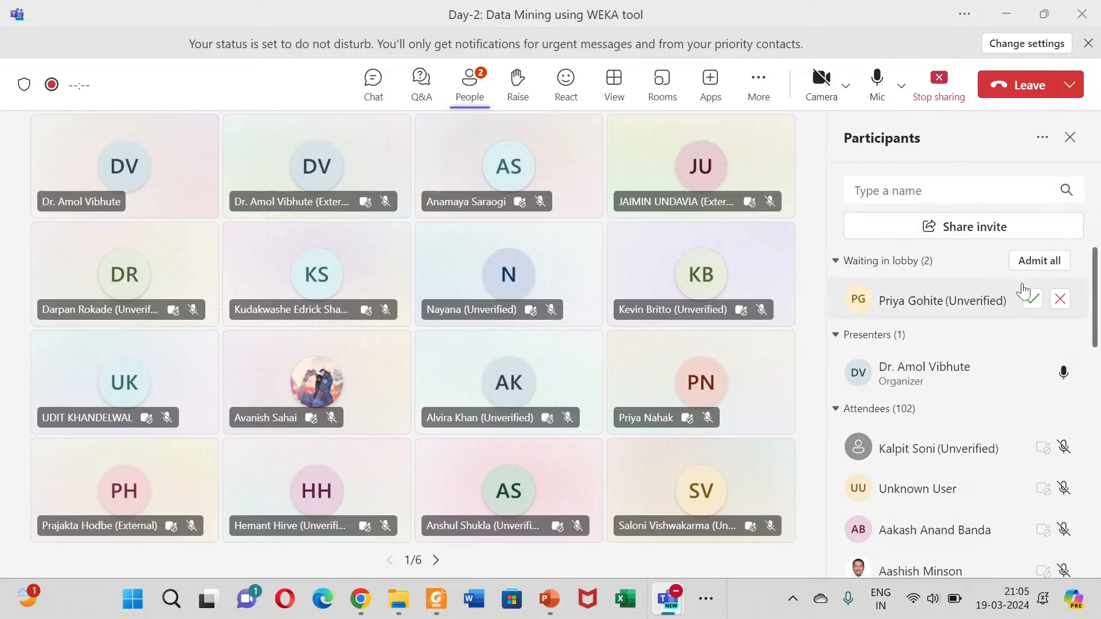
click(1036, 266)
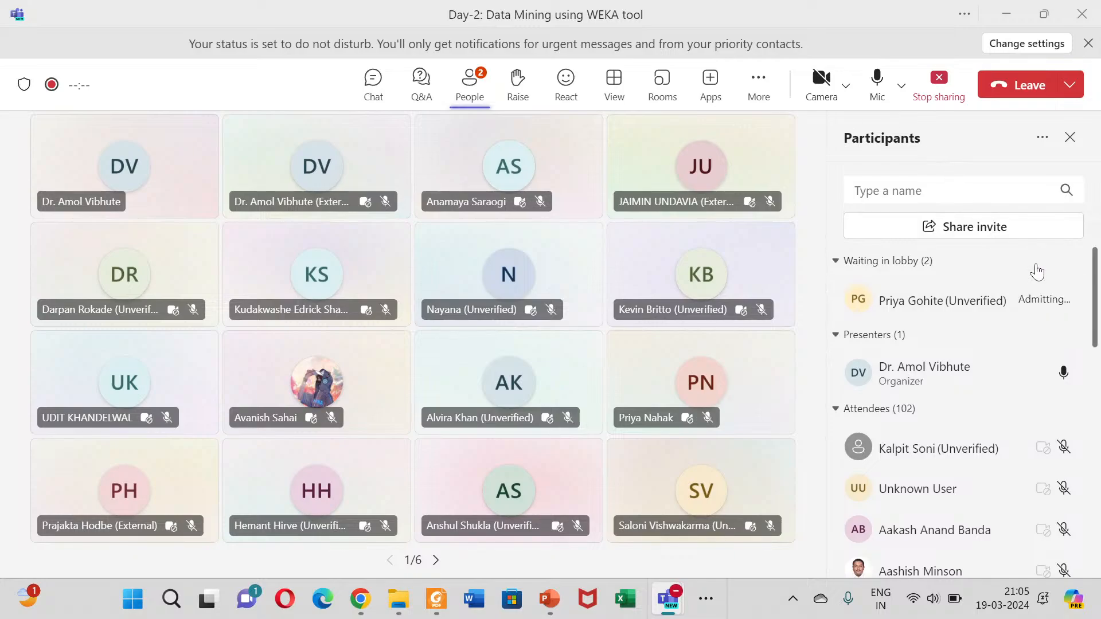
click(690, 292)
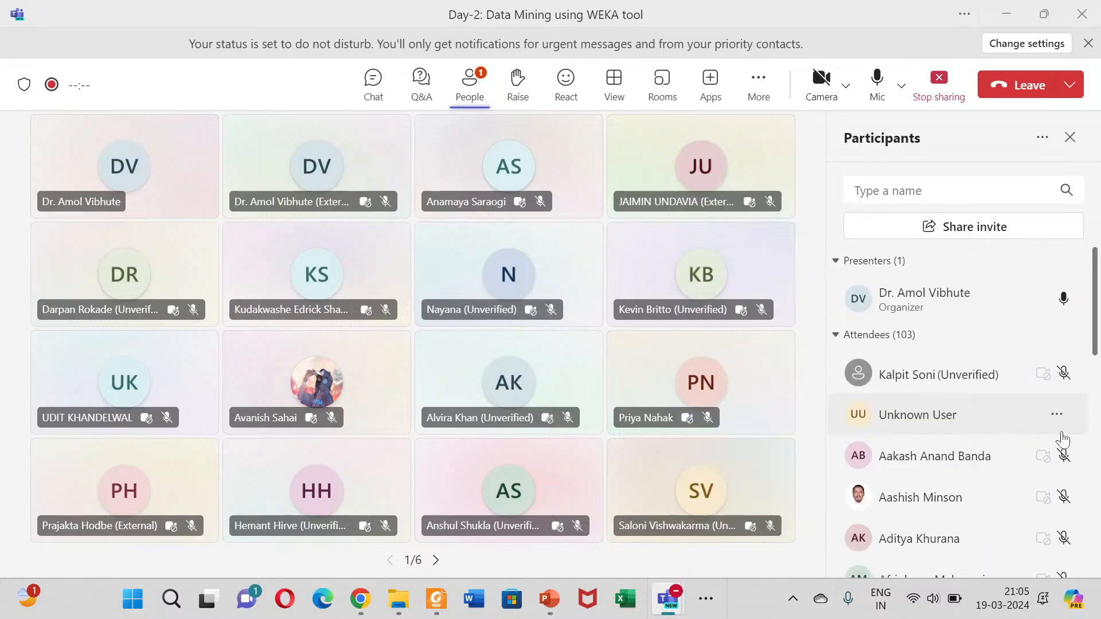
scroll(976, 400, down, 3)
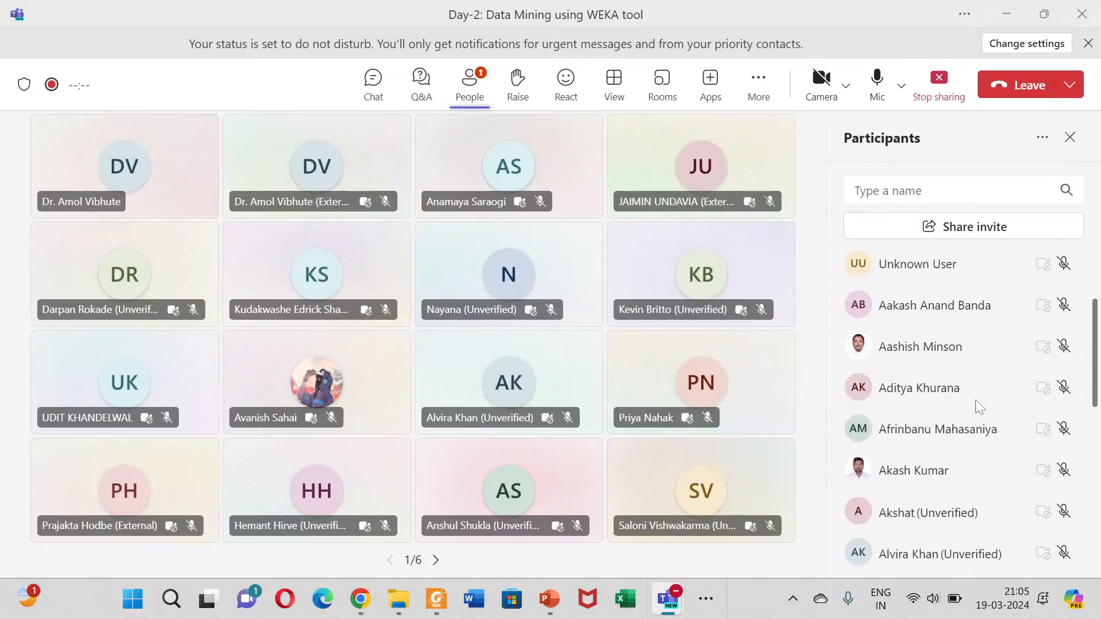
scroll(966, 467, up, 3)
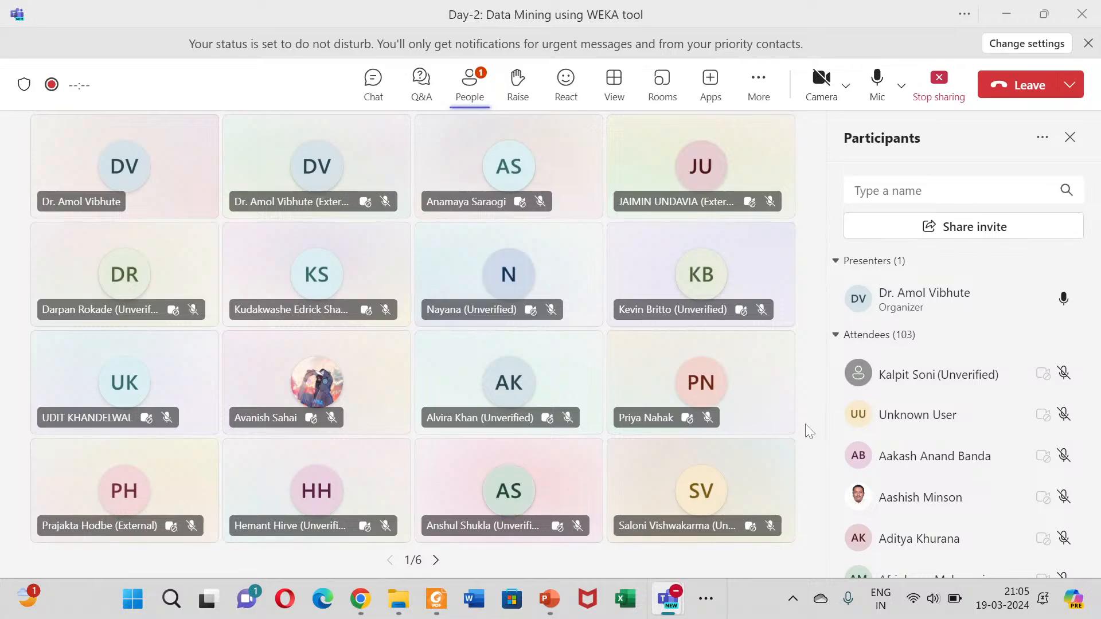
click(821, 80)
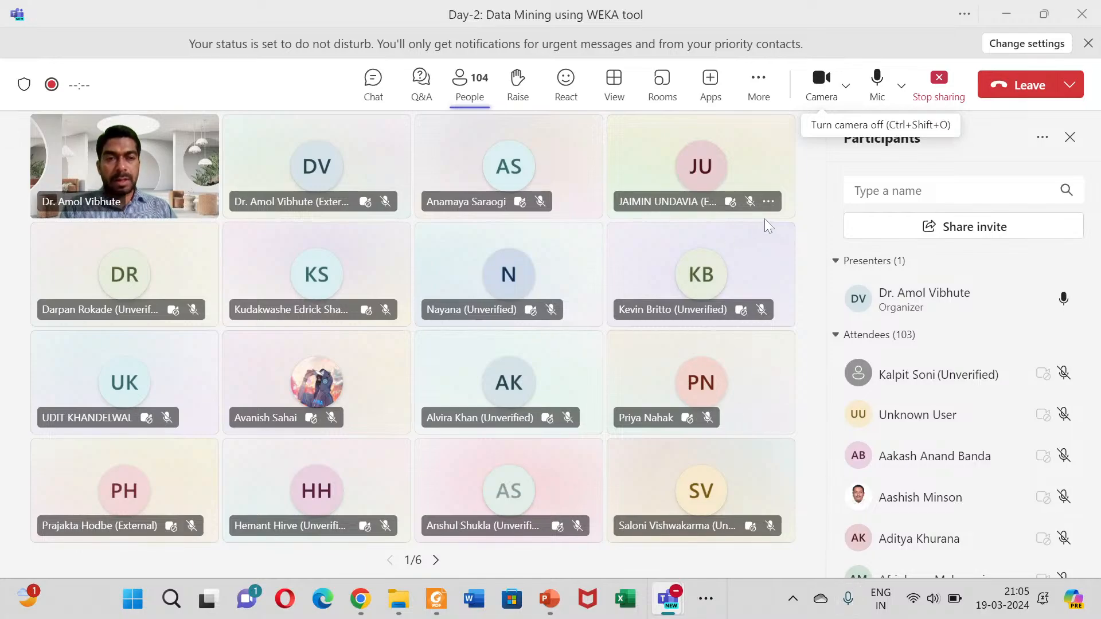
click(710, 382)
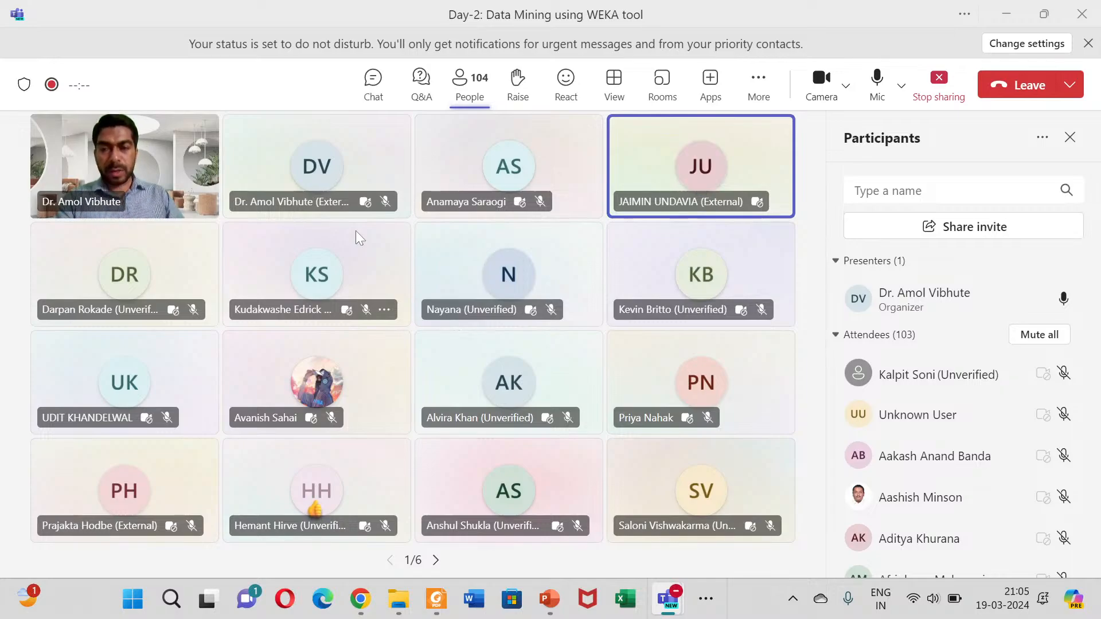
Step: Switch to Weka Explorer and load the iris.arff sample dataset for preprocessing
click(707, 599)
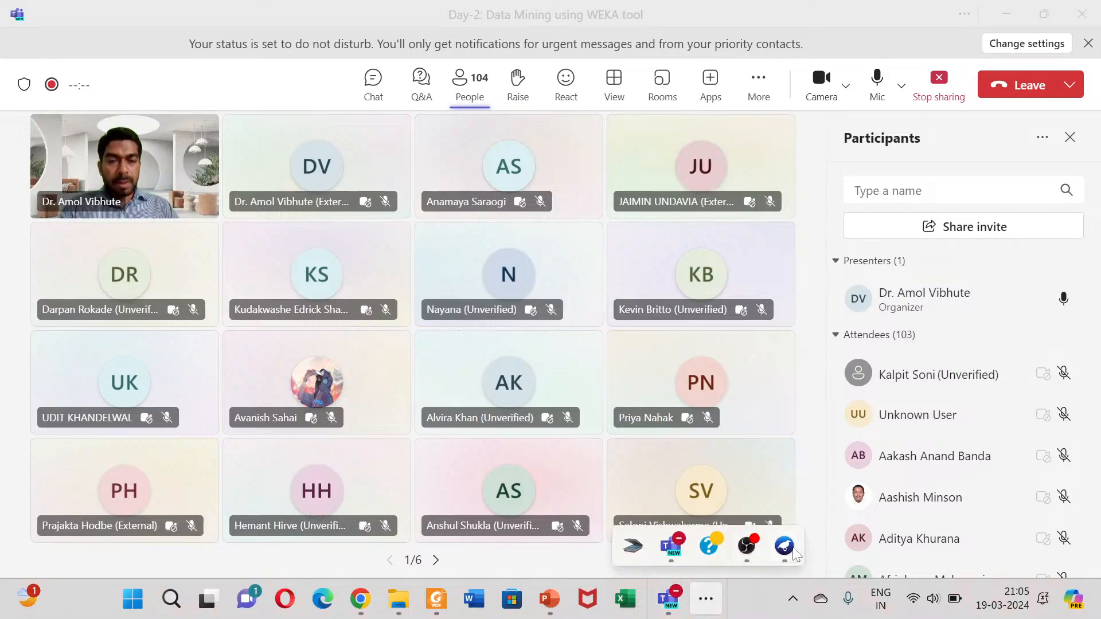
mouse_move(785, 553)
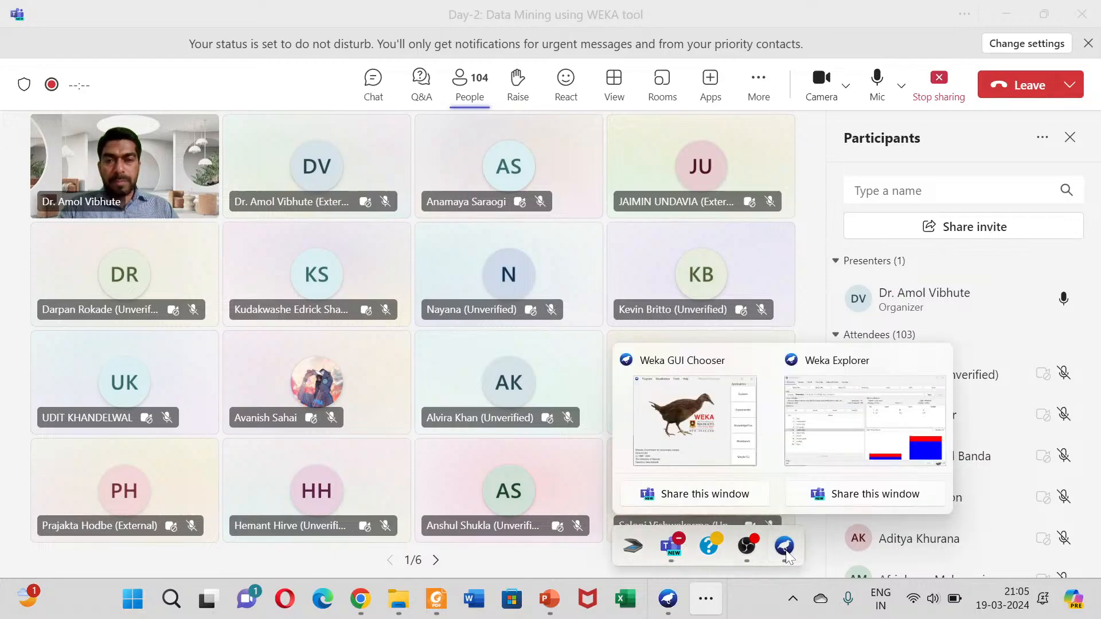
click(831, 419)
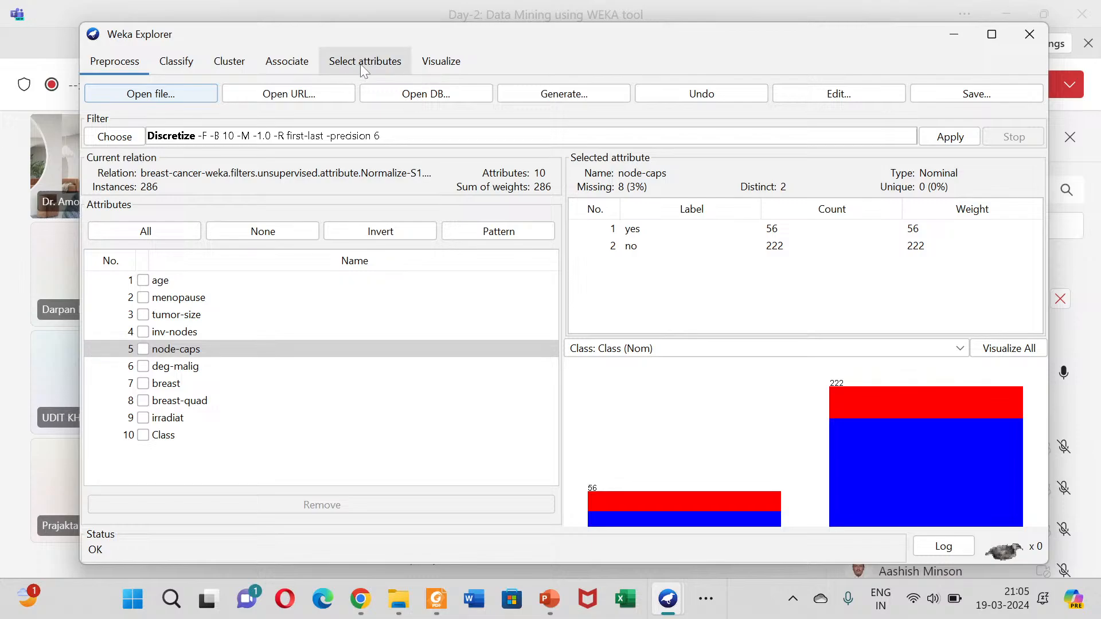
mouse_move(350, 45)
mouse_down()
mouse_move(346, 78)
mouse_move(353, 50)
mouse_up()
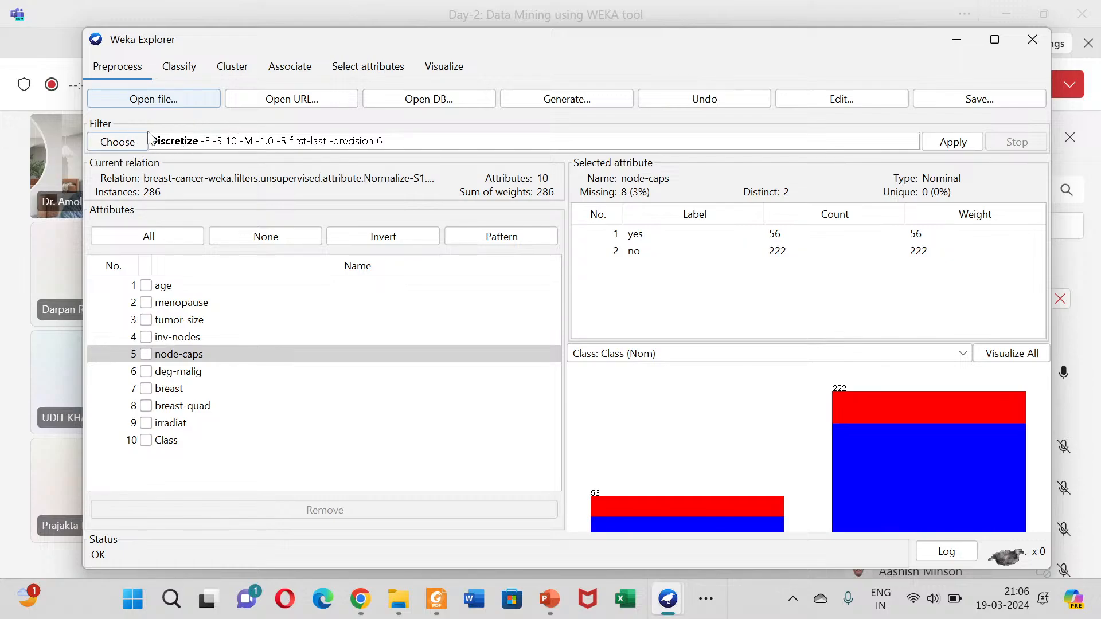
click(164, 101)
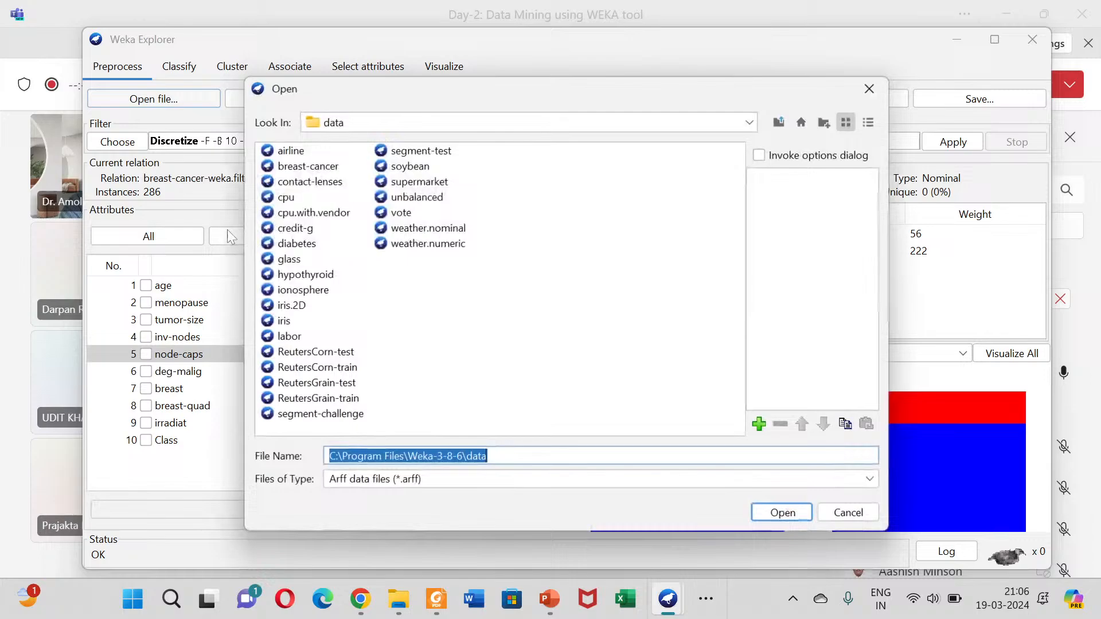
click(285, 322)
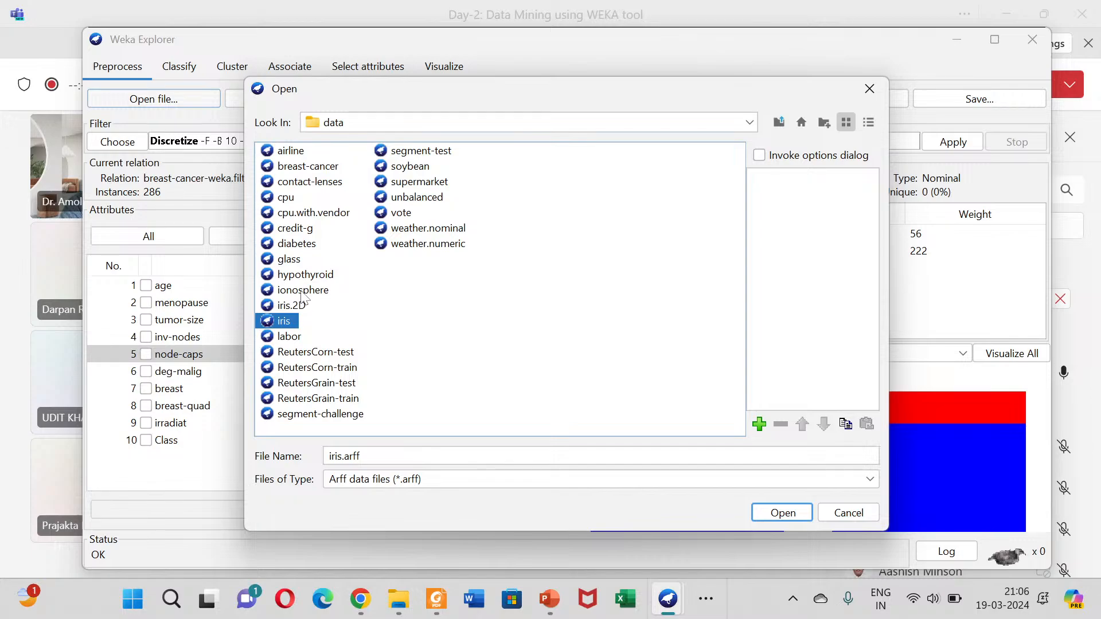
click(760, 507)
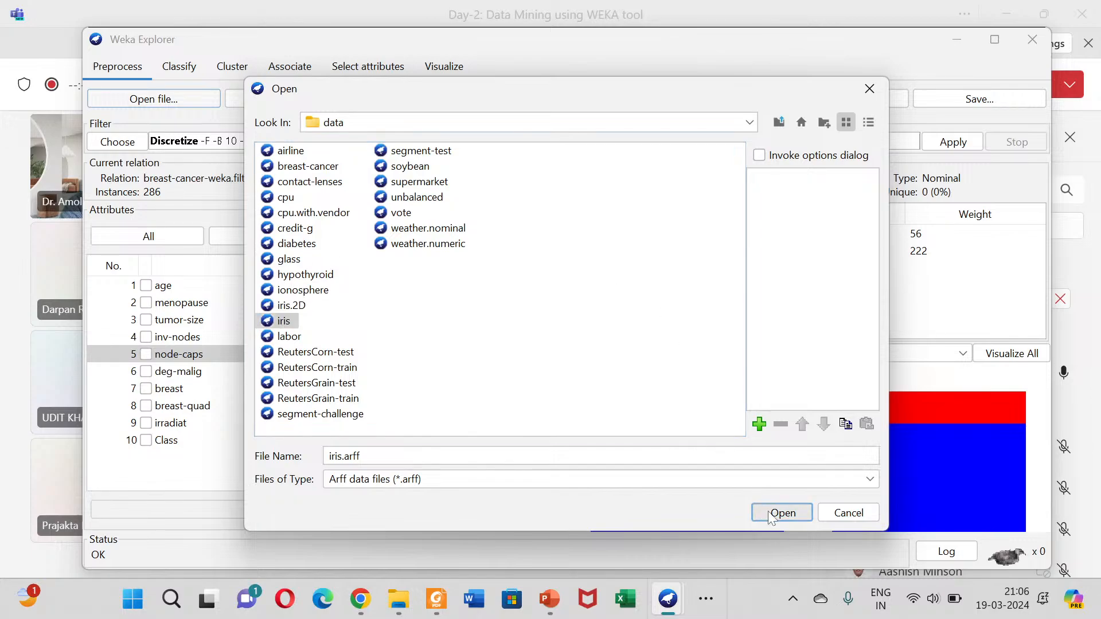
Step: Replace the loaded dataset with the diabetes.arff sample from the data folder
click(177, 101)
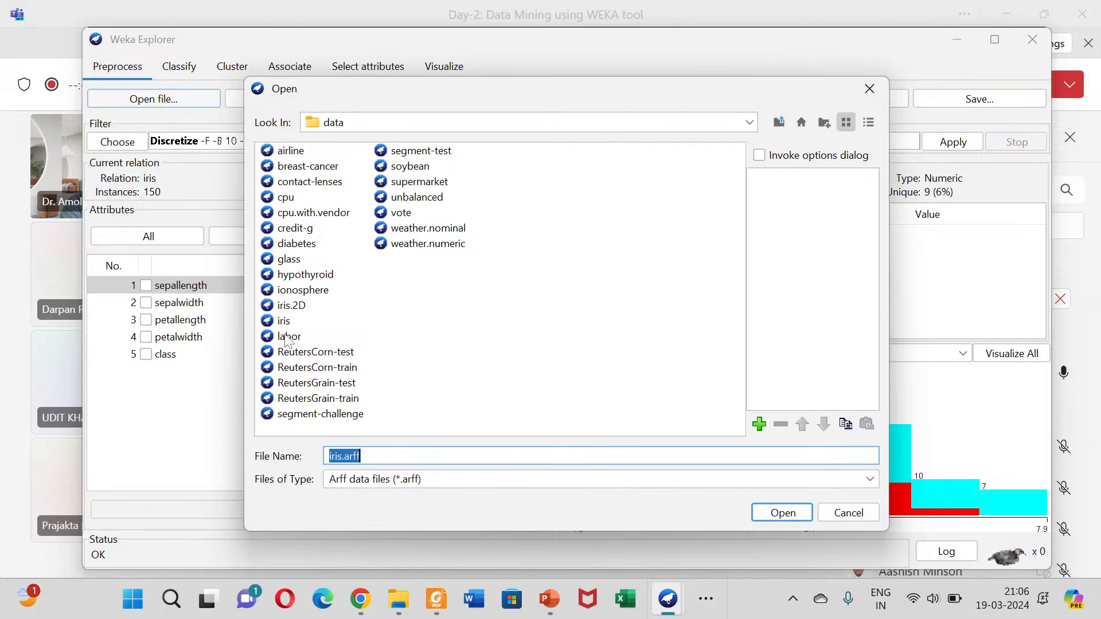
click(301, 245)
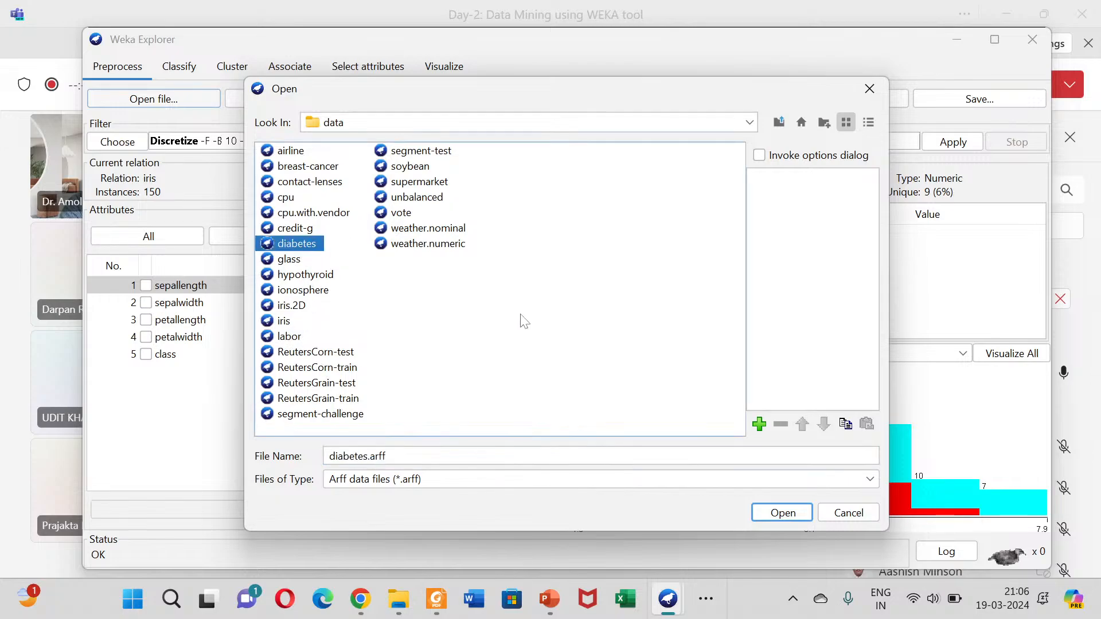
click(762, 515)
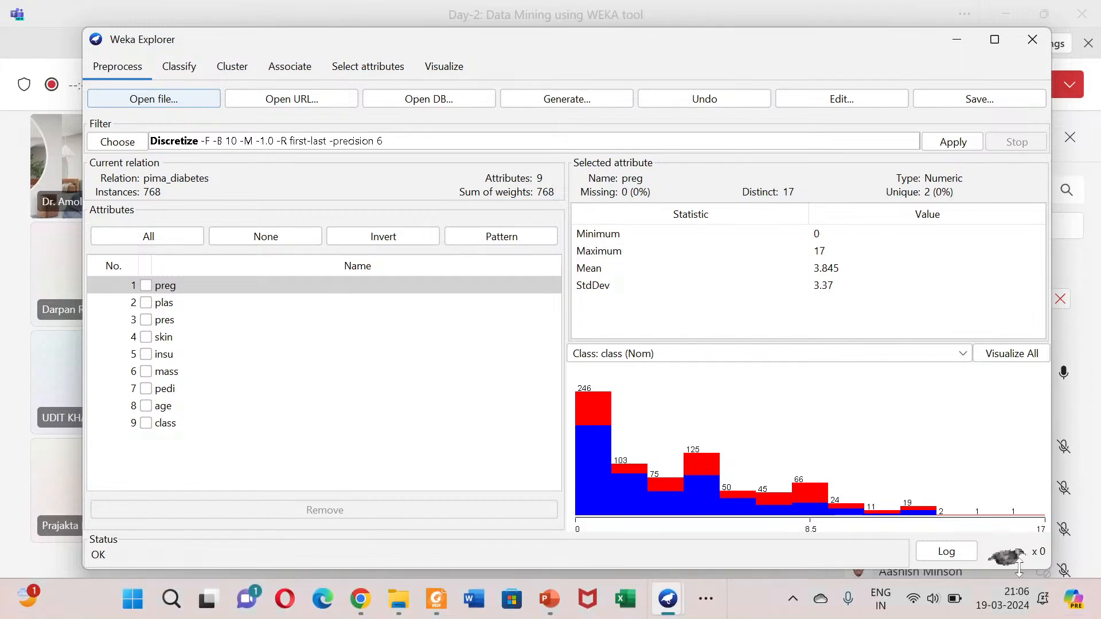
mouse_move(912, 498)
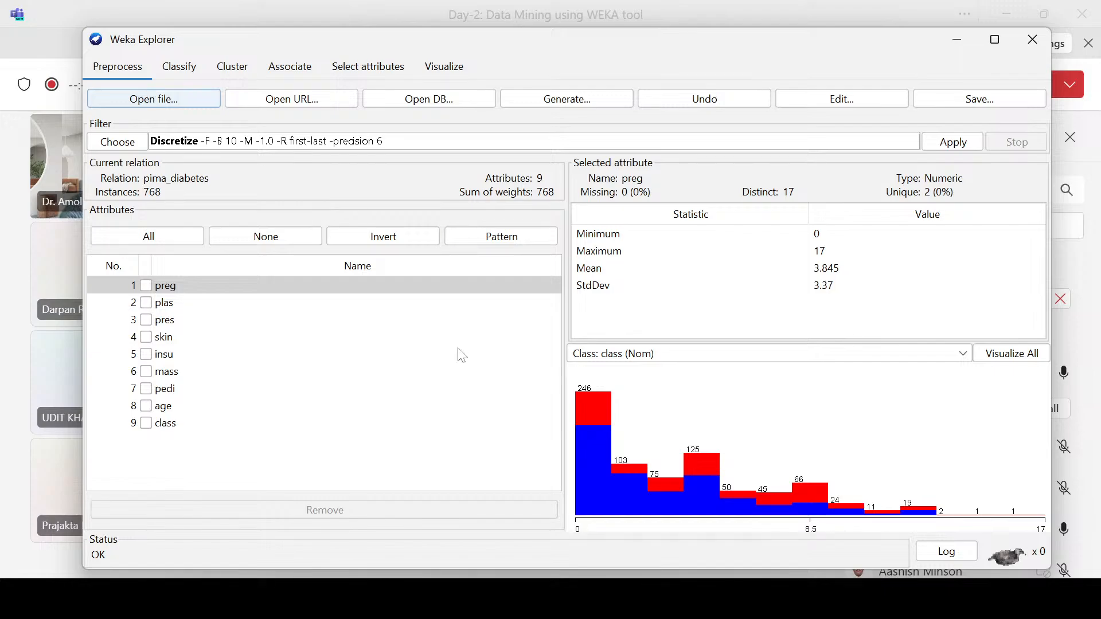
Step: Check the audio levels in OBS, minimize its window and return to Weka Explorer
mouse_move(679, 613)
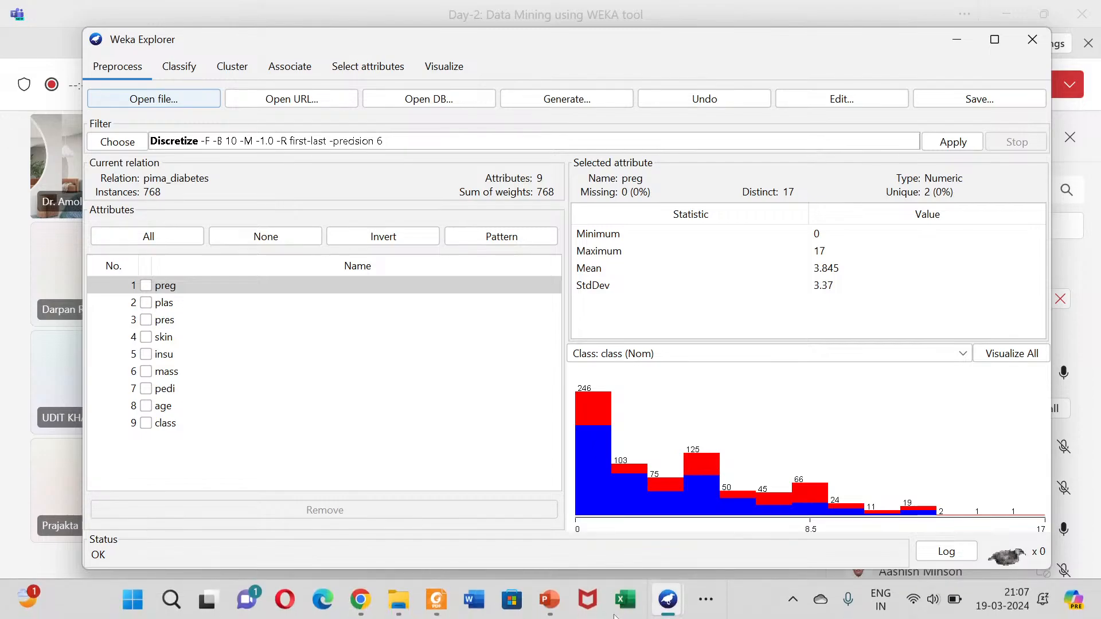
click(706, 600)
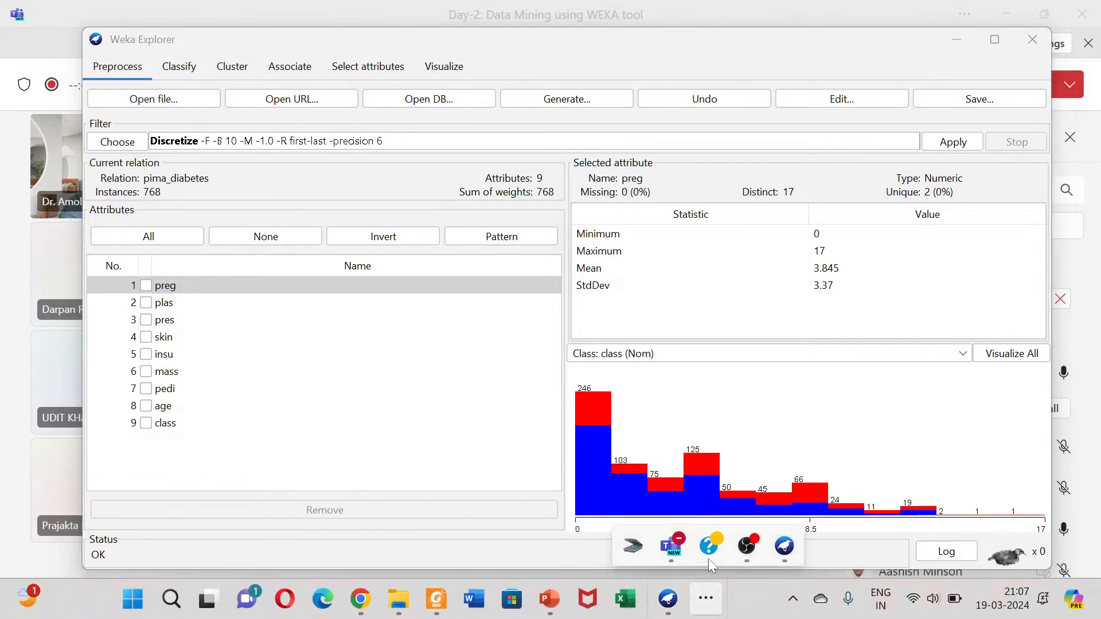
click(746, 549)
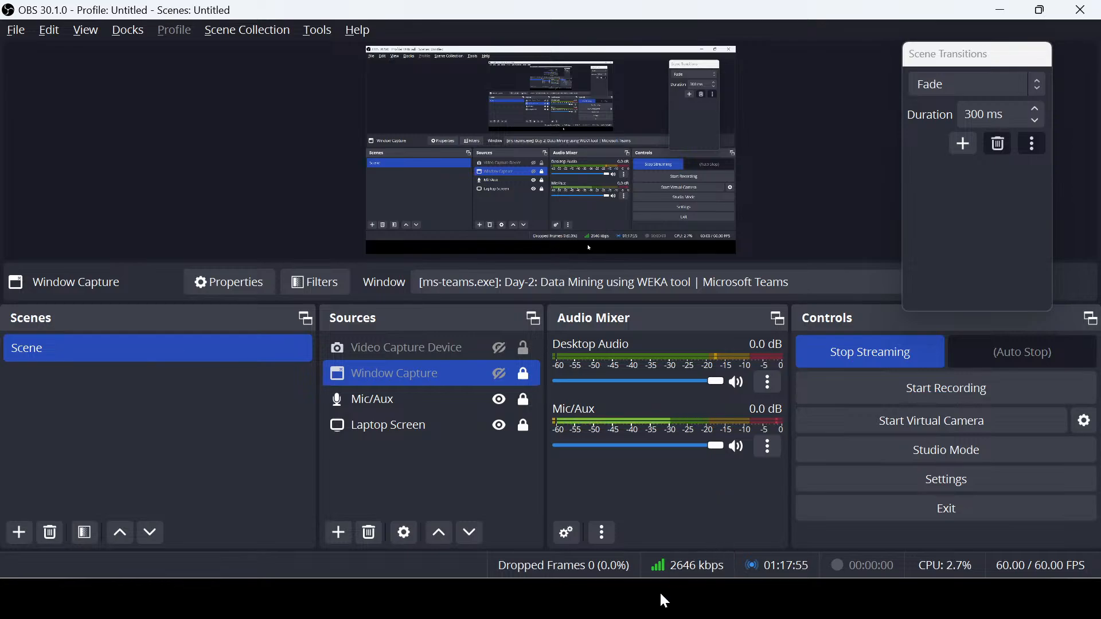
click(658, 607)
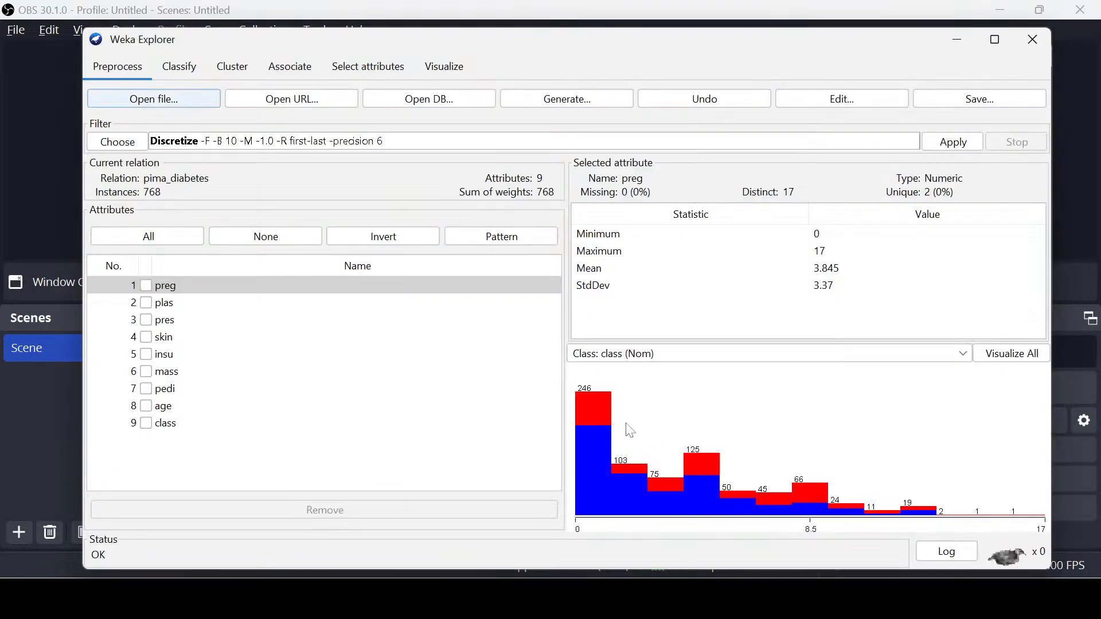
click(999, 11)
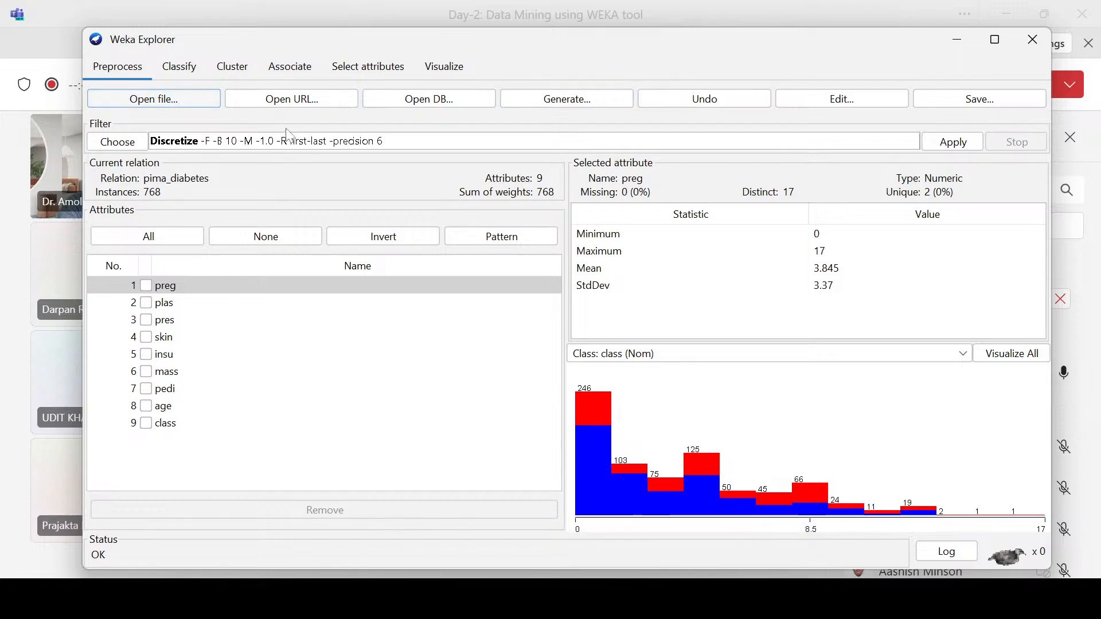
Step: Examine the descriptions of the available attribute evaluators for attribute selection, from CfsSubsetEval to WrapperSubsetEval
click(370, 75)
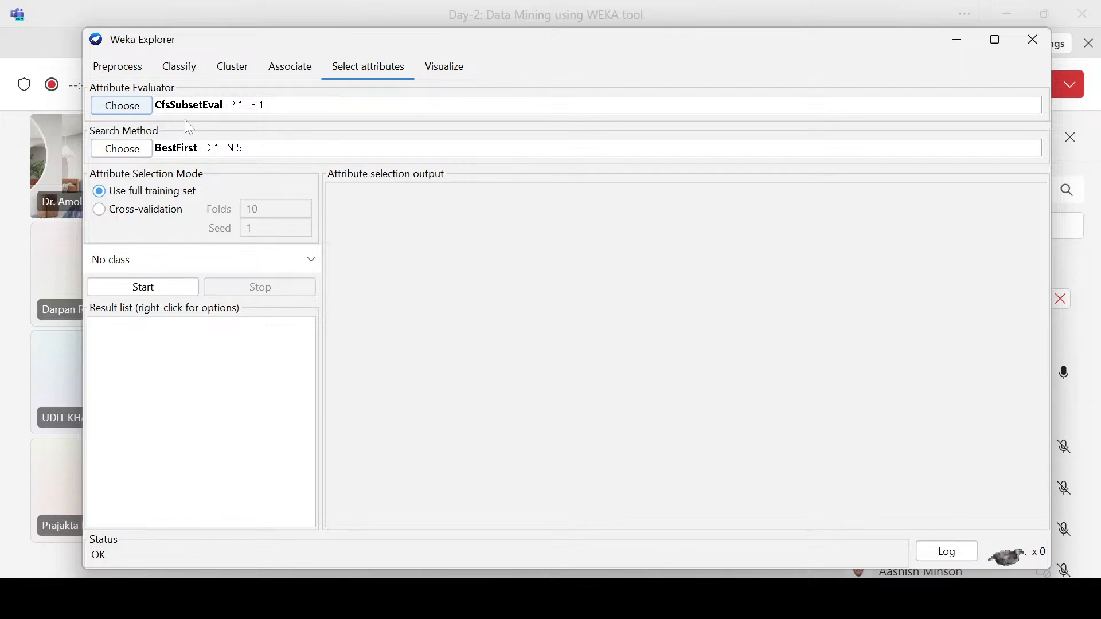
click(134, 110)
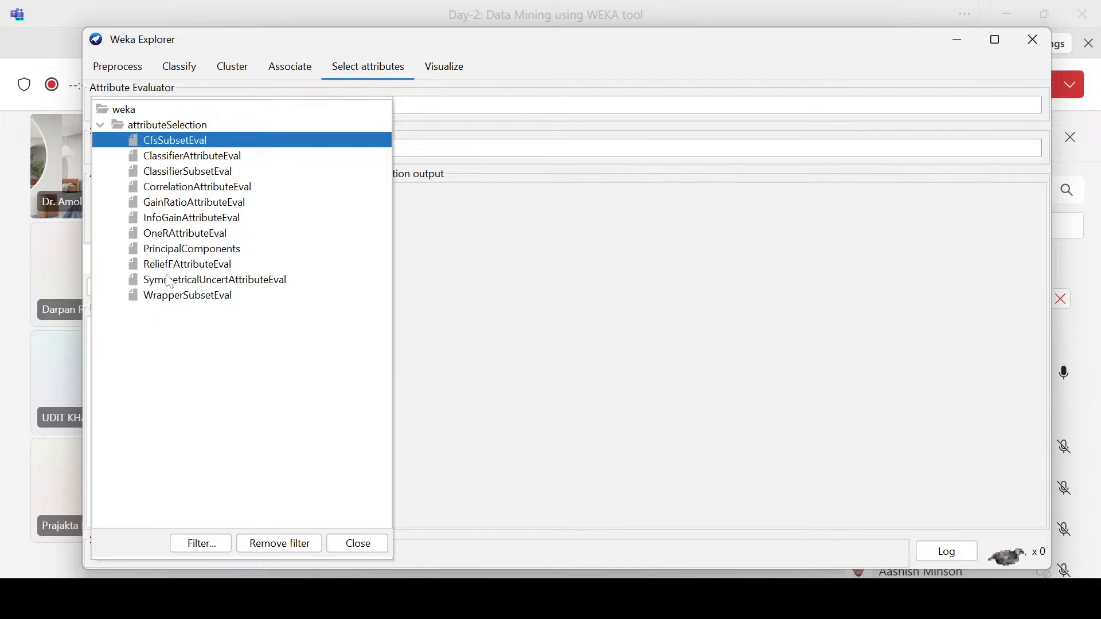
mouse_move(174, 286)
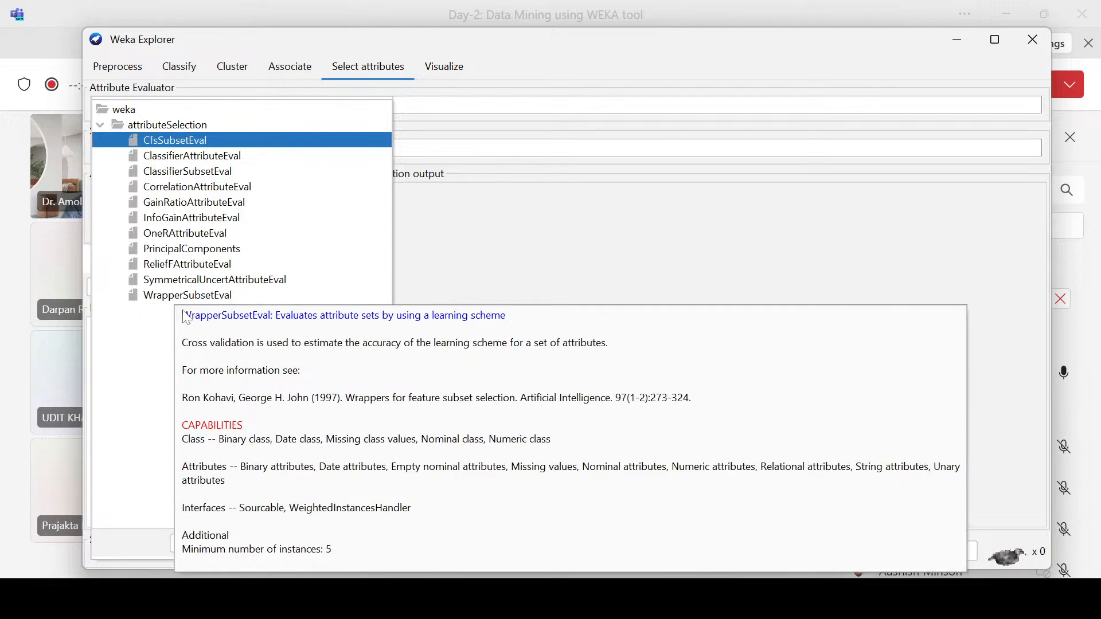
mouse_move(195, 156)
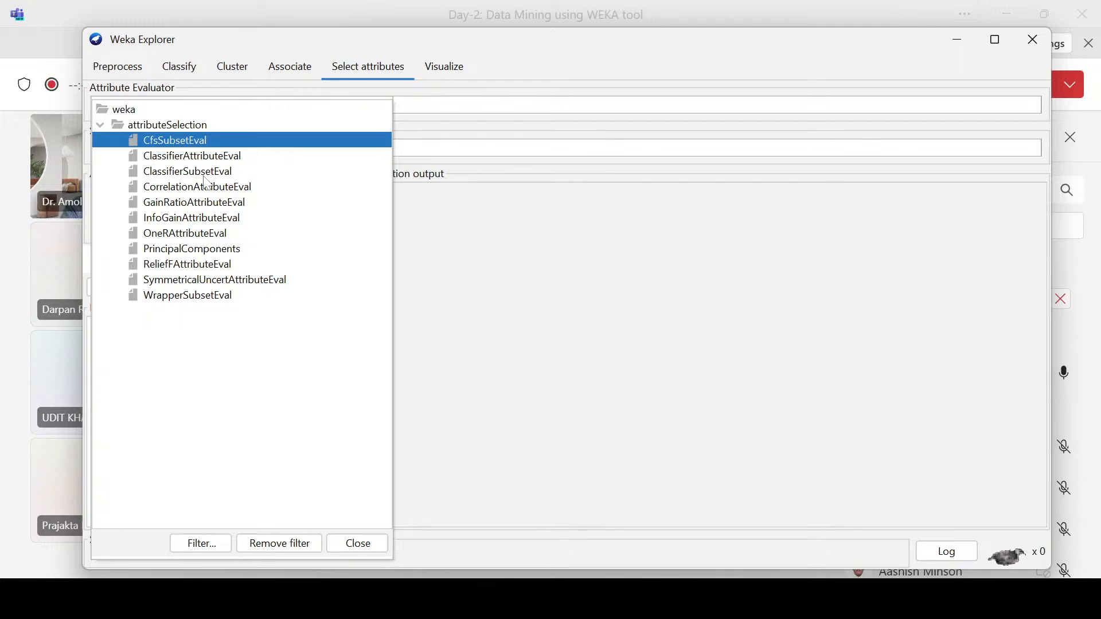
mouse_move(168, 180)
mouse_move(192, 195)
mouse_move(227, 201)
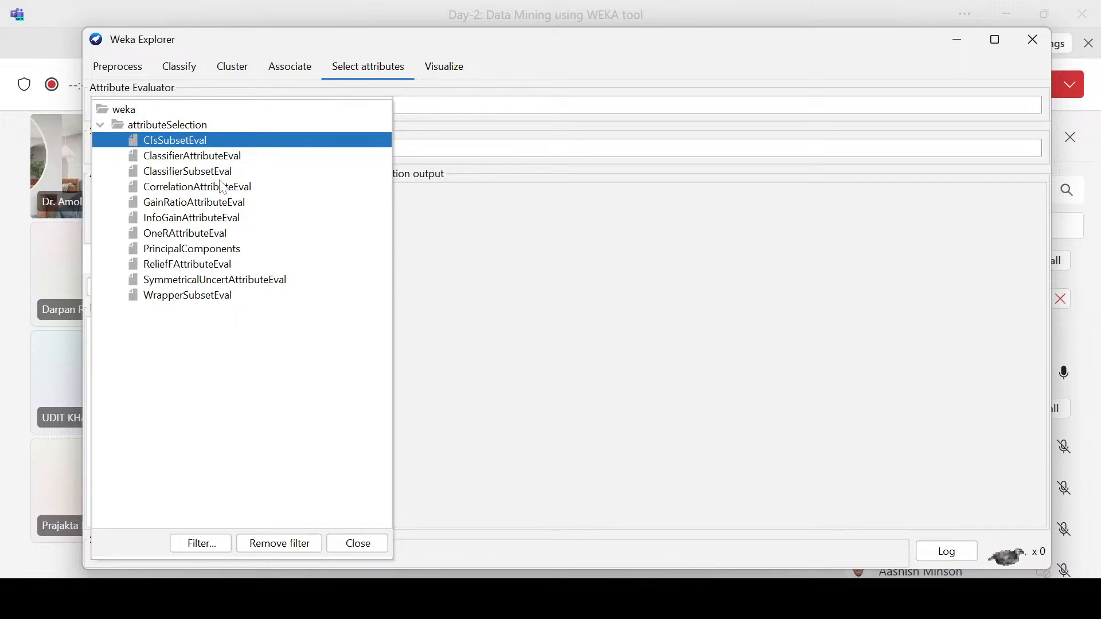
mouse_move(184, 214)
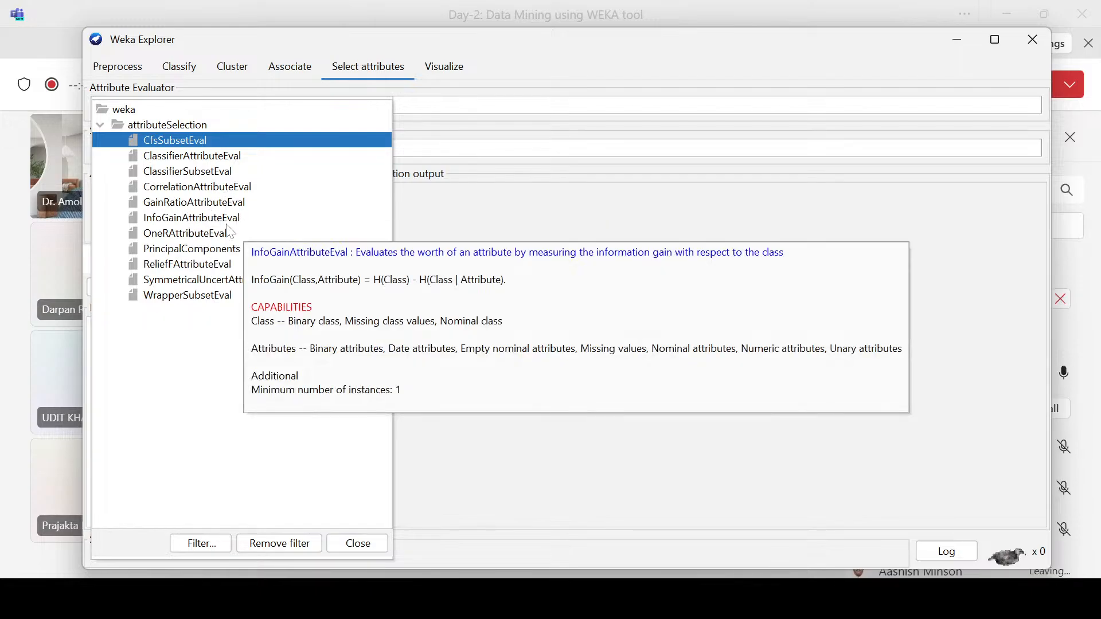
mouse_move(211, 237)
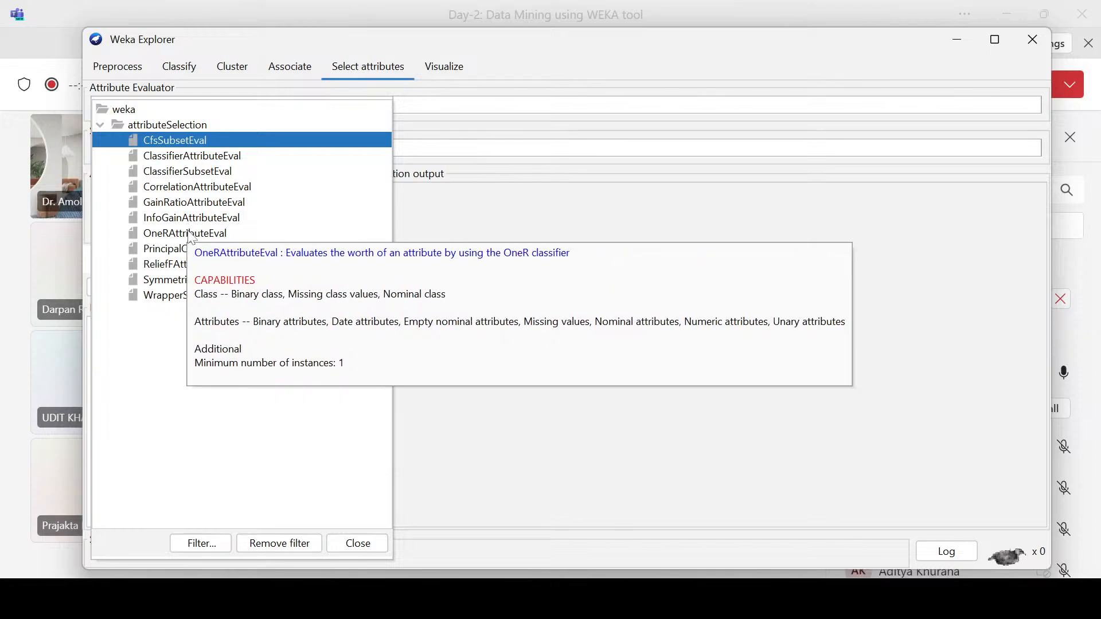
mouse_move(228, 253)
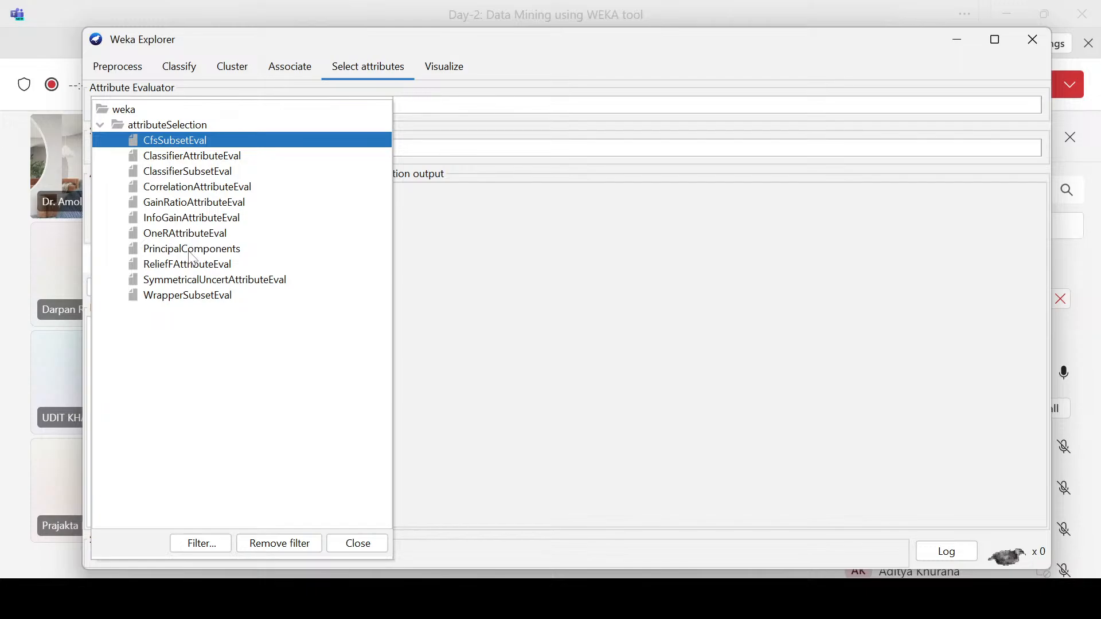
mouse_move(192, 256)
mouse_move(198, 286)
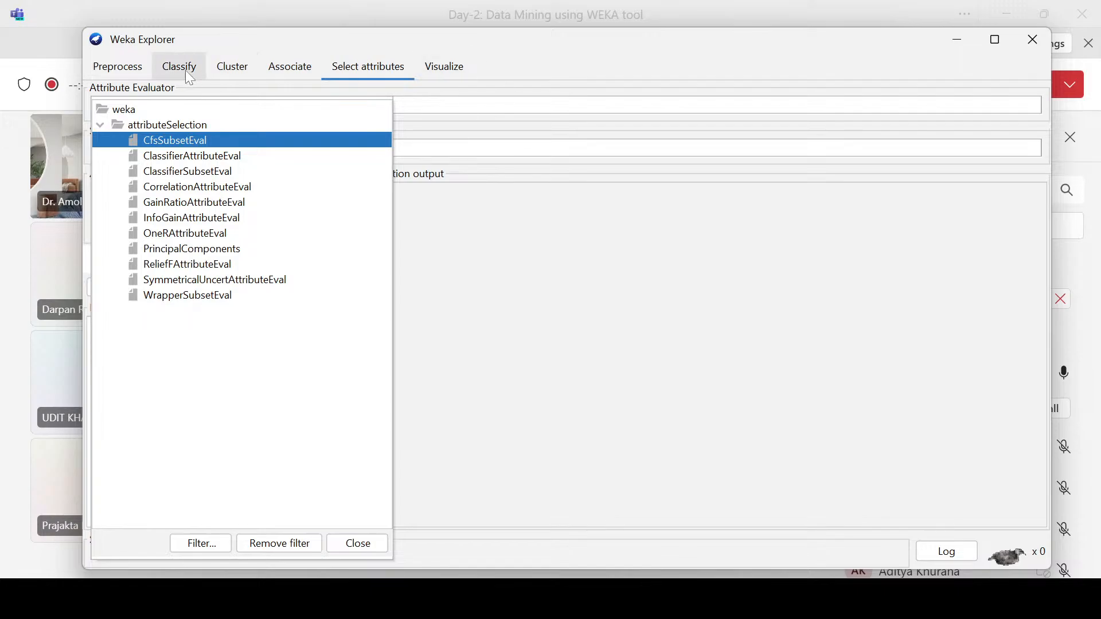
Step: Return to the preprocessing view of the diabetes data and browse its attributes from plas to pedi
click(118, 67)
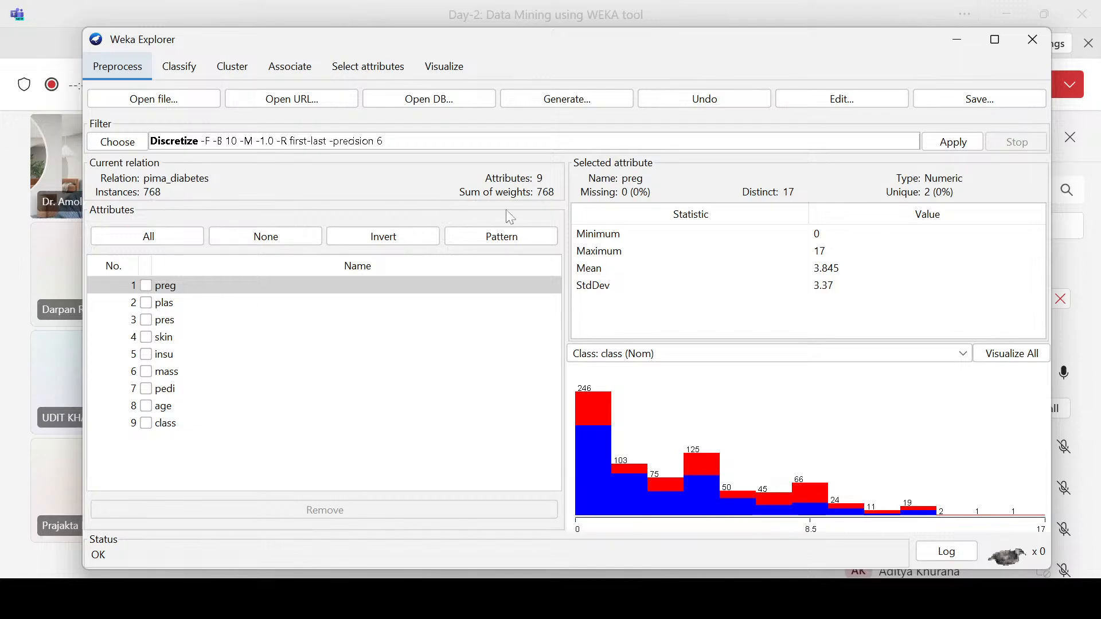
key(Down)
key(Down)
key(Down)
key(Down)
key(Down)
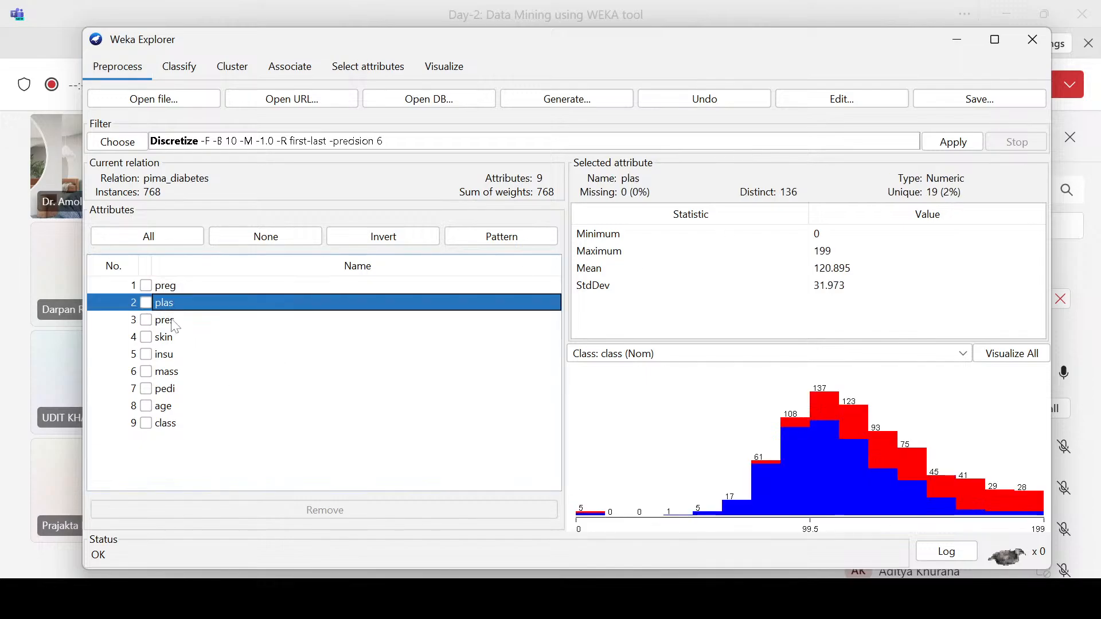
key(Down)
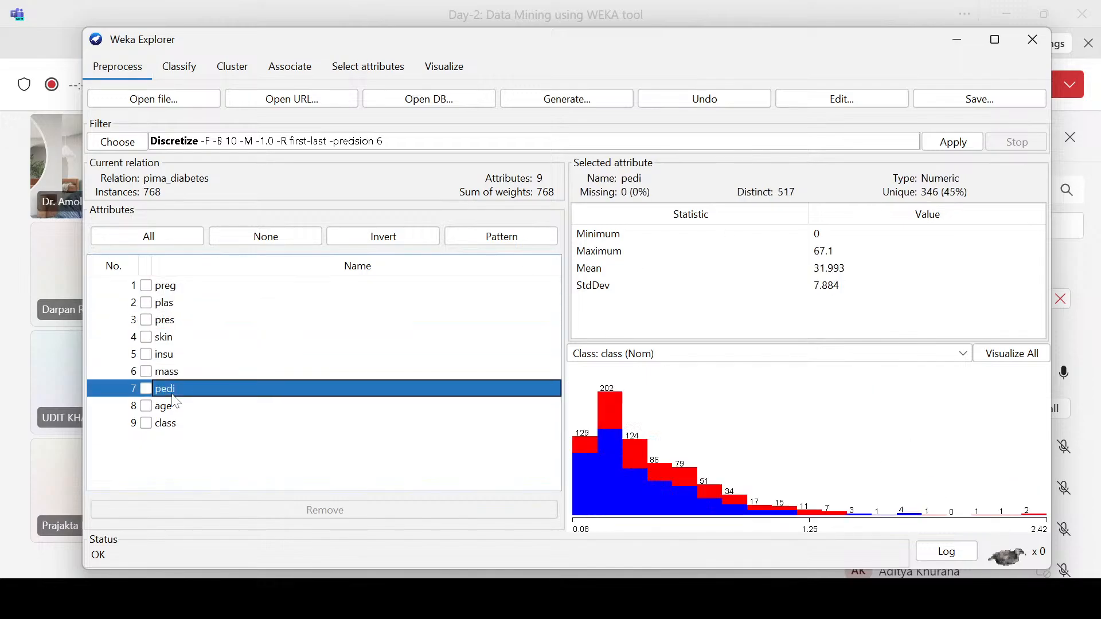
key(Up)
key(Up)
key(Up)
key(Up)
key(Up)
key(Up)
key(Down)
key(Down)
key(Down)
key(Down)
key(Down)
key(Down)
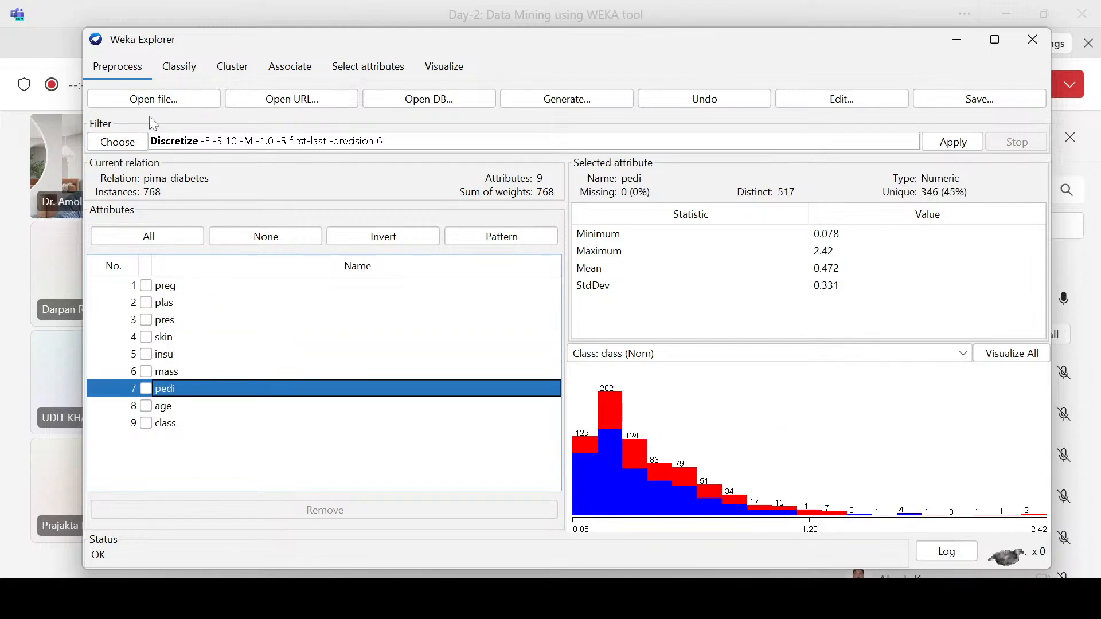
Step: Review the histograms of the diabetes attributes one after another, from preg down to class
click(169, 288)
click(170, 307)
click(170, 325)
click(171, 358)
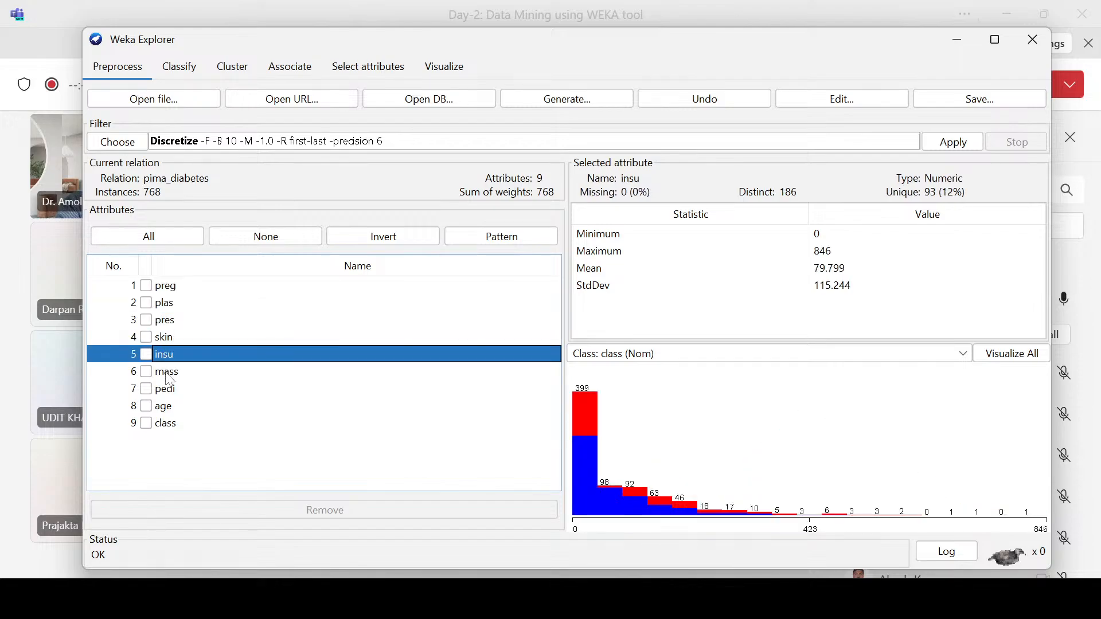
click(171, 374)
click(169, 390)
click(167, 407)
click(167, 423)
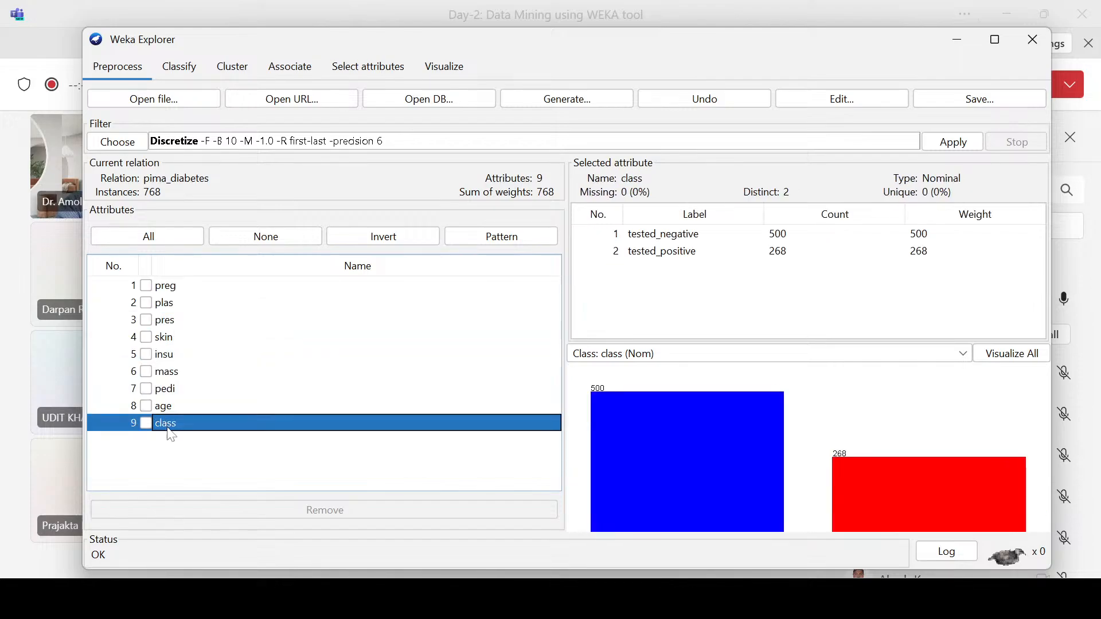
click(166, 406)
click(169, 373)
Step: Go through the input attributes again from preg to age, examining each one's statistics and missing values
click(170, 285)
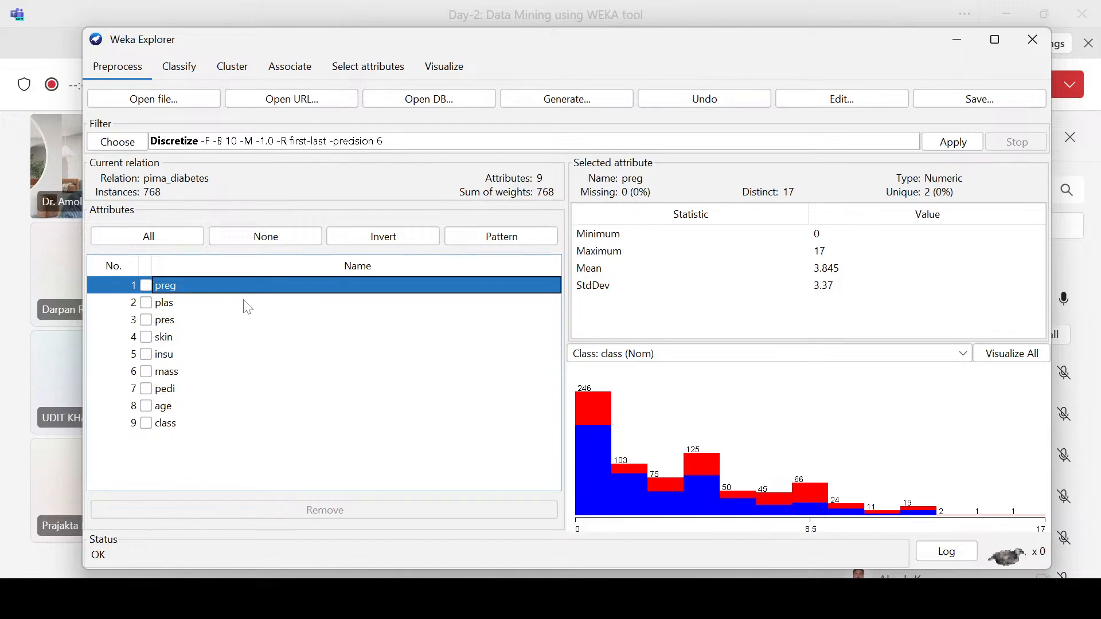
click(196, 304)
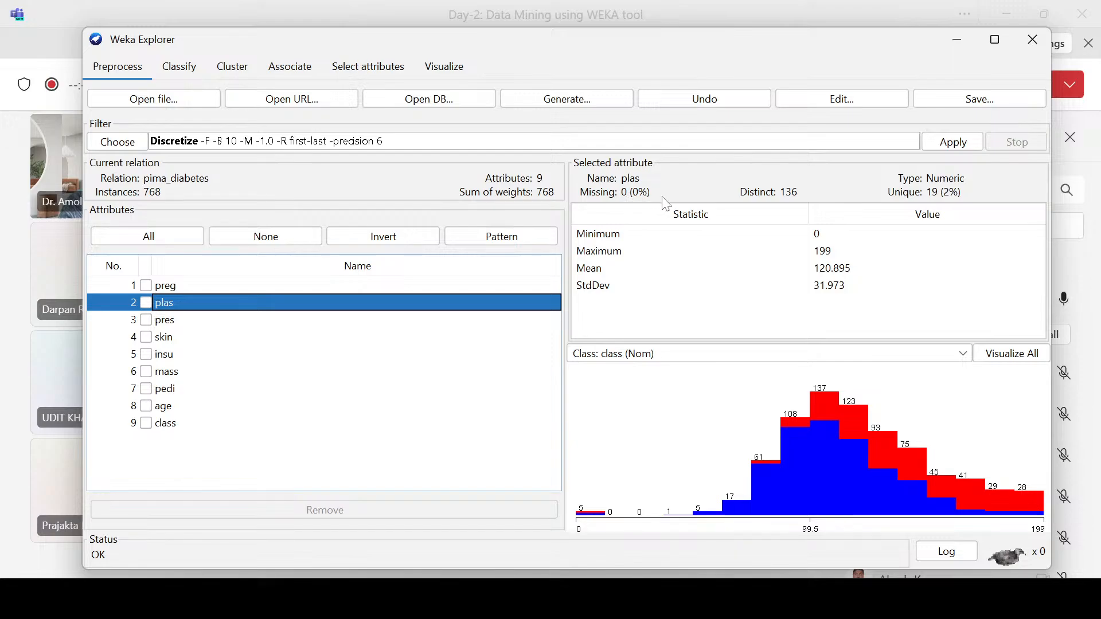
click(162, 320)
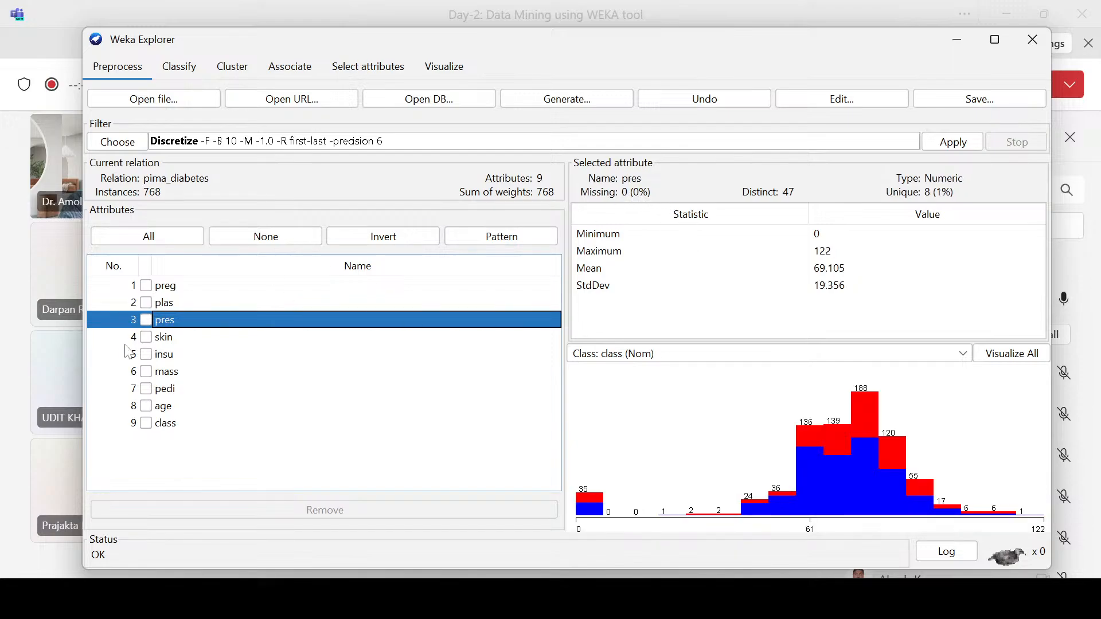
click(168, 338)
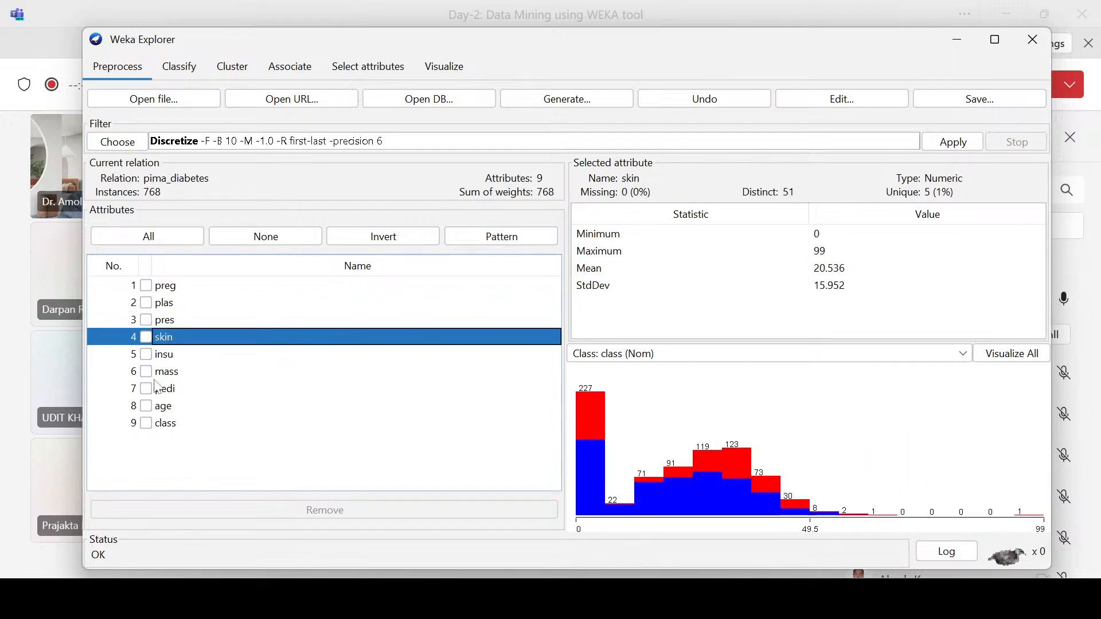
click(160, 357)
click(168, 371)
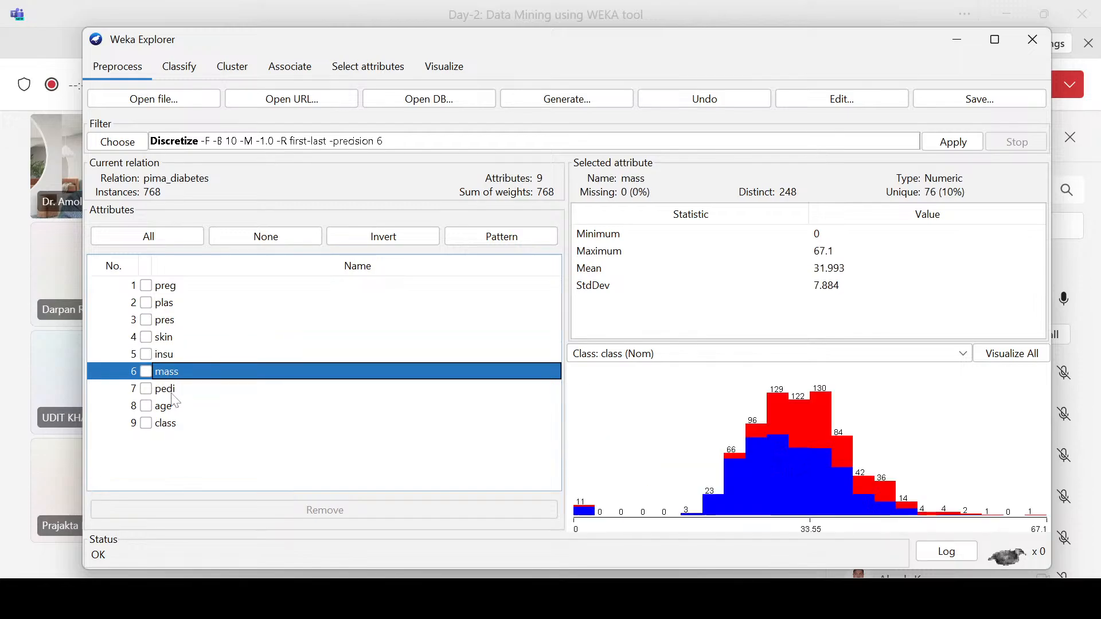
click(171, 390)
click(172, 408)
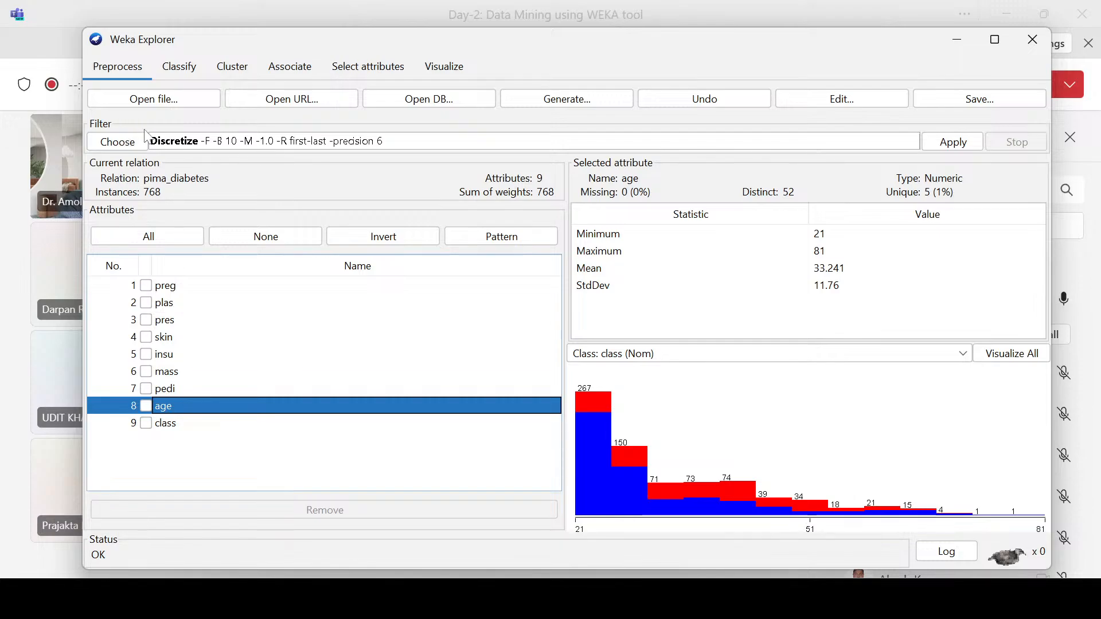
Step: Compare evaluator descriptions for attribute selection and set the attribute evaluator to ClassifierSubsetEval
click(356, 71)
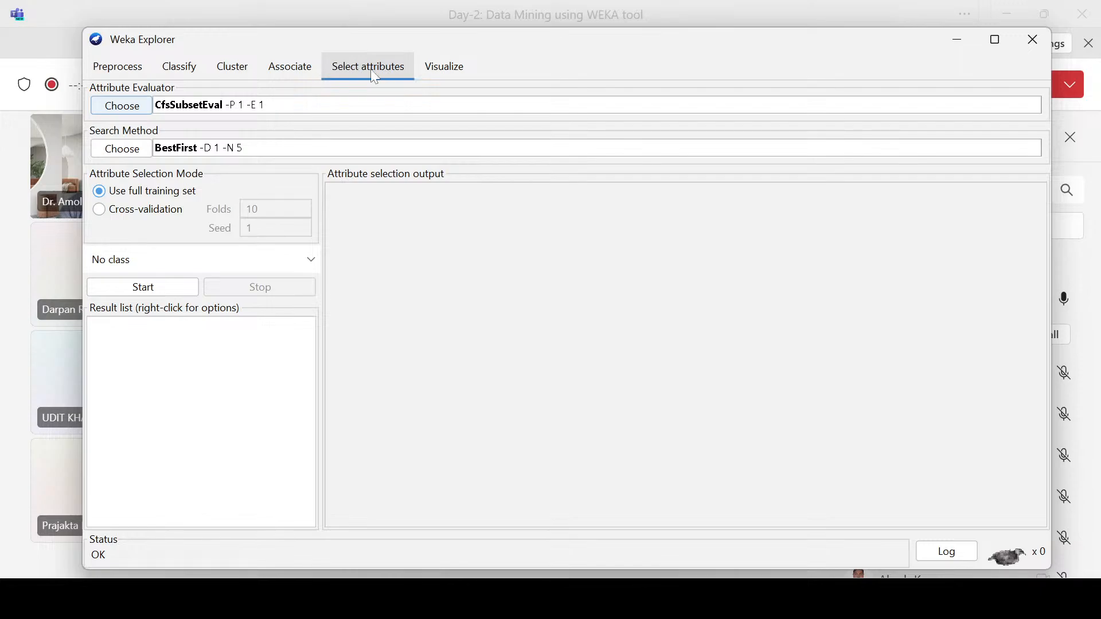
click(121, 107)
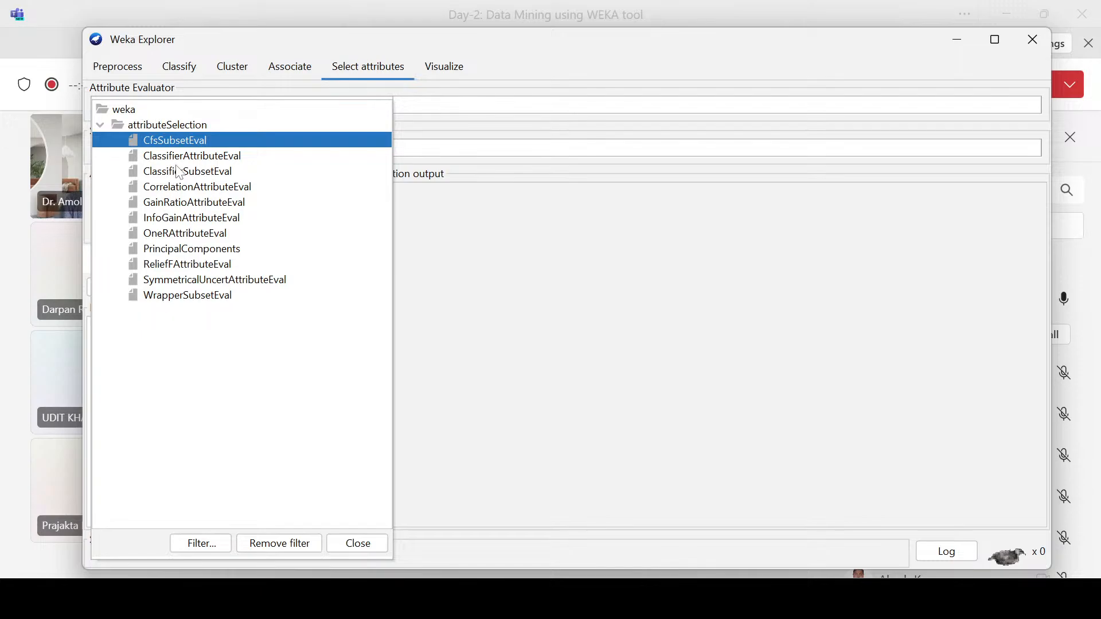
mouse_move(177, 203)
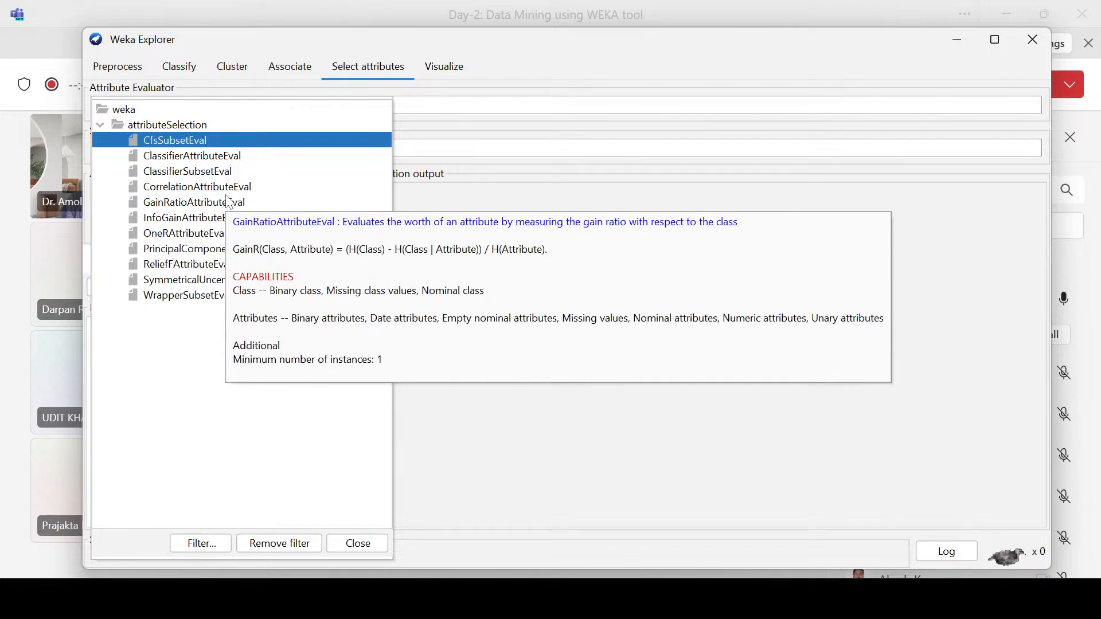
mouse_move(175, 175)
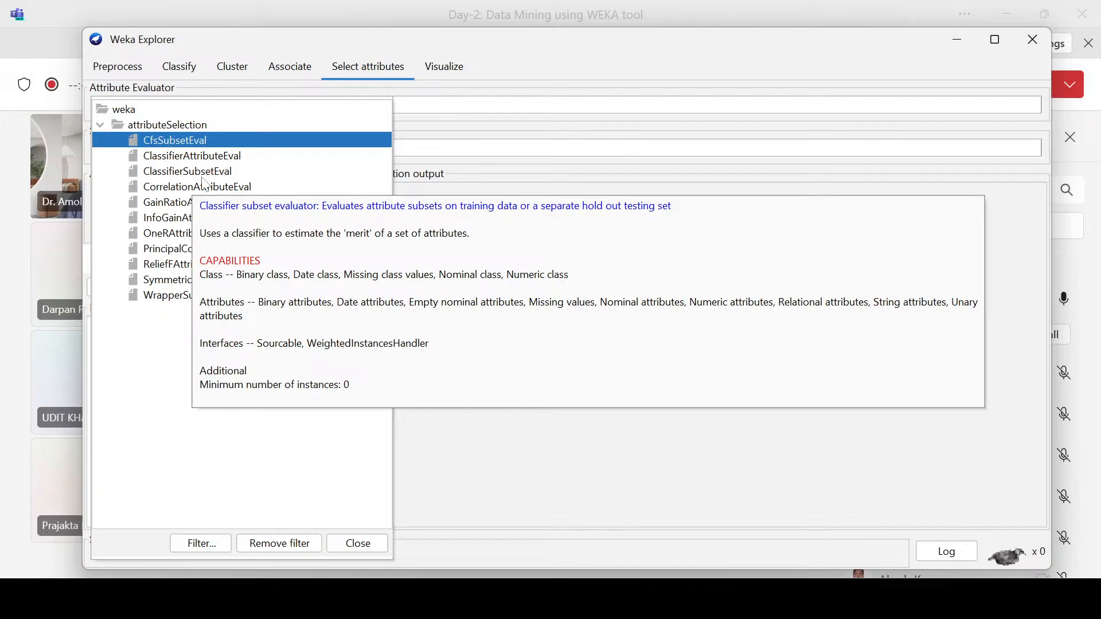
mouse_move(172, 253)
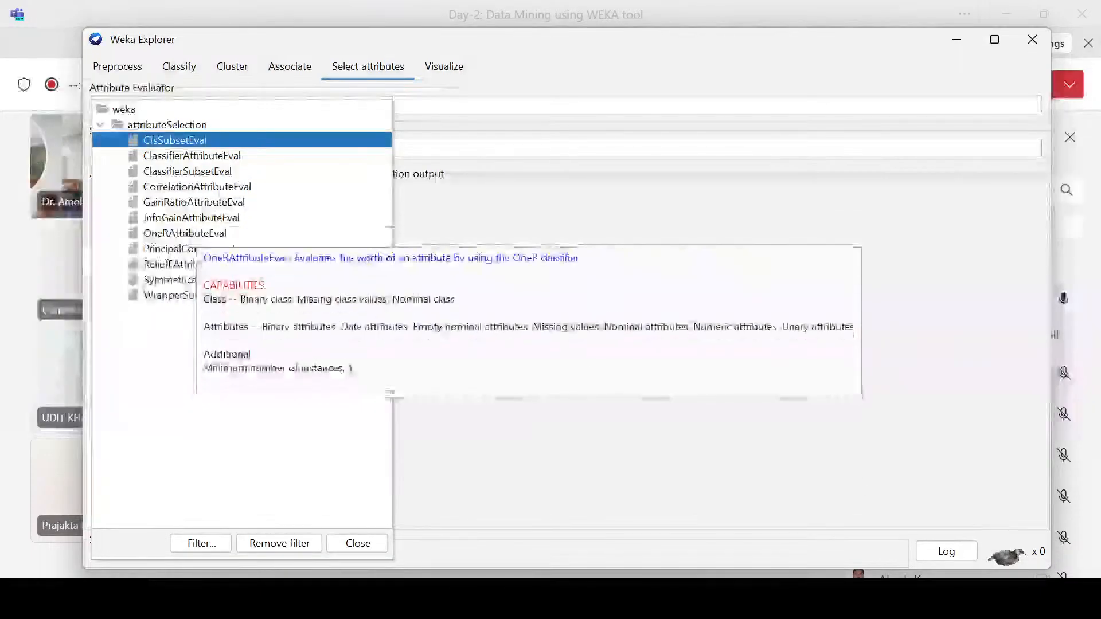
click(175, 179)
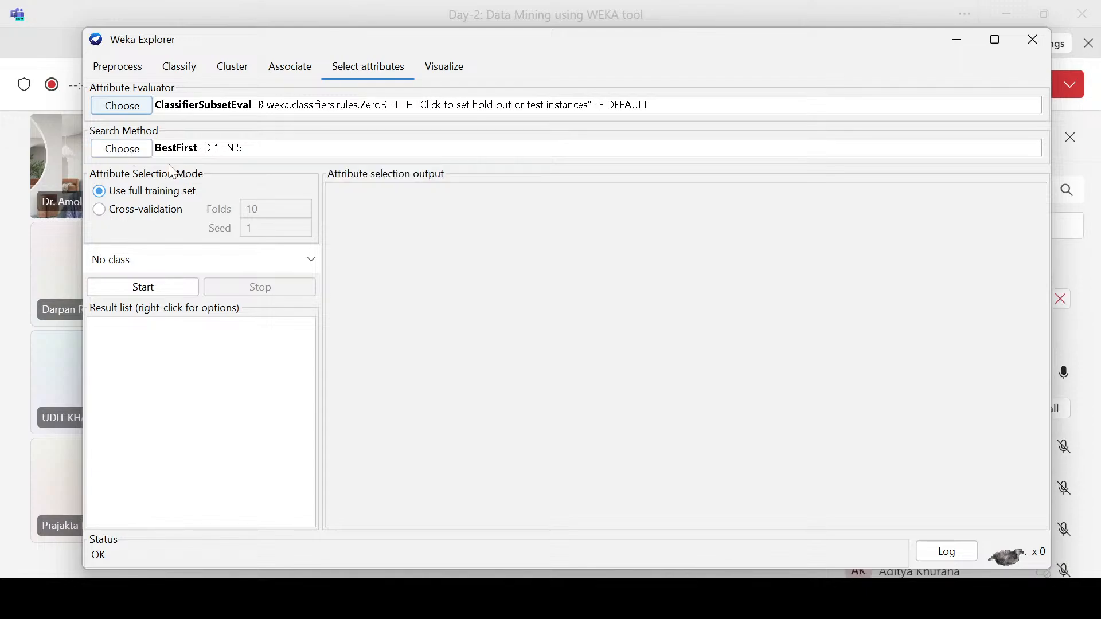
Step: Check the available search methods, set the attribute evaluator to PrincipalComponents and accept Ranker as its search method
click(137, 150)
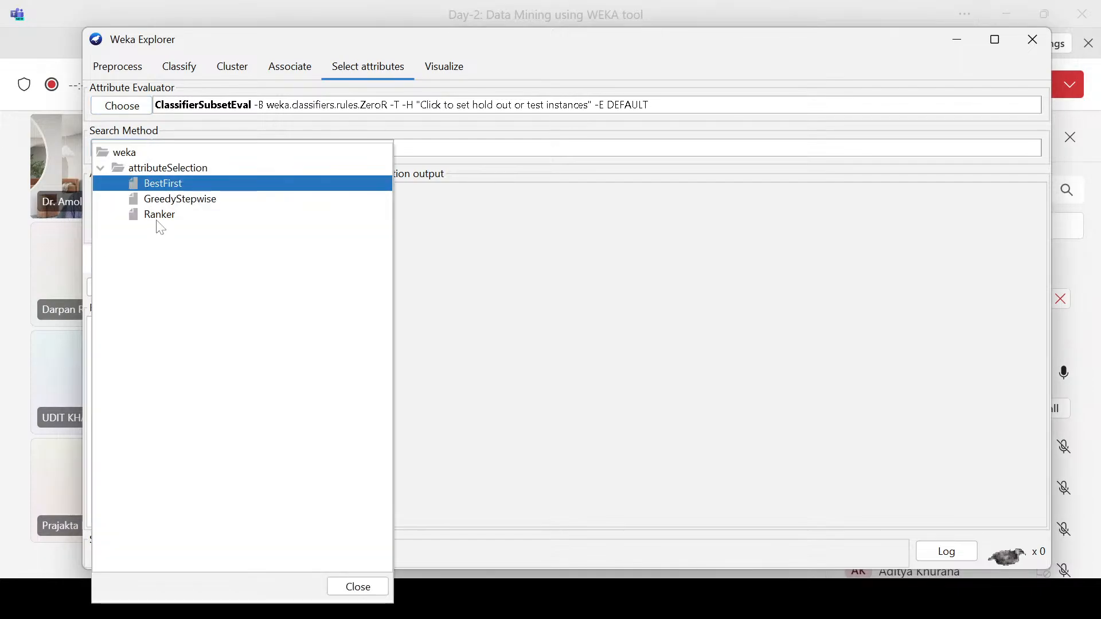
mouse_move(160, 228)
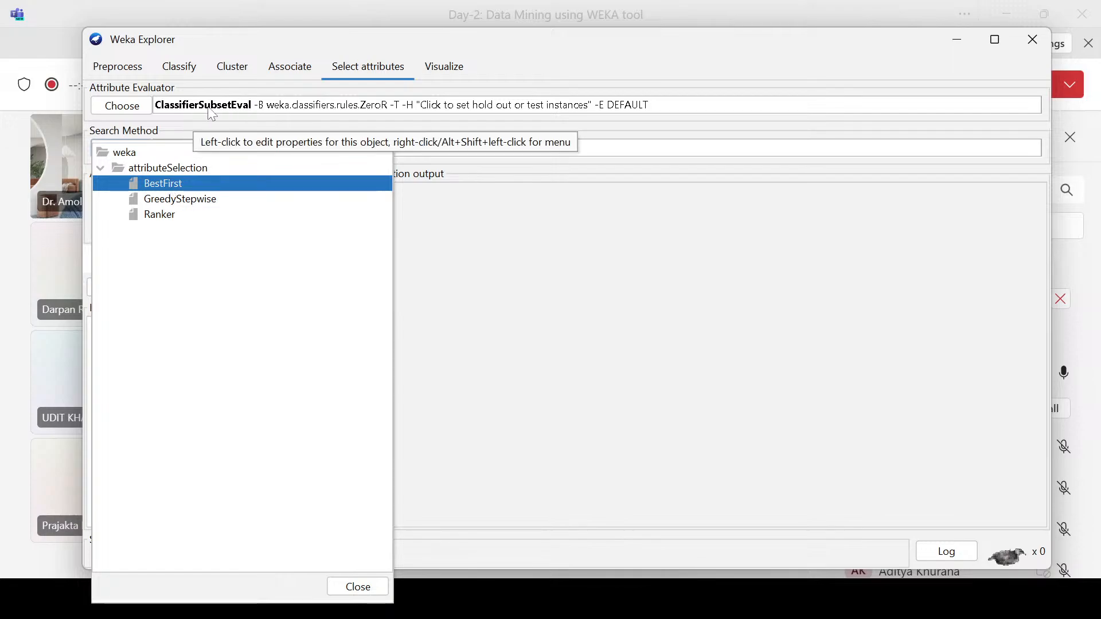
click(133, 112)
click(133, 112)
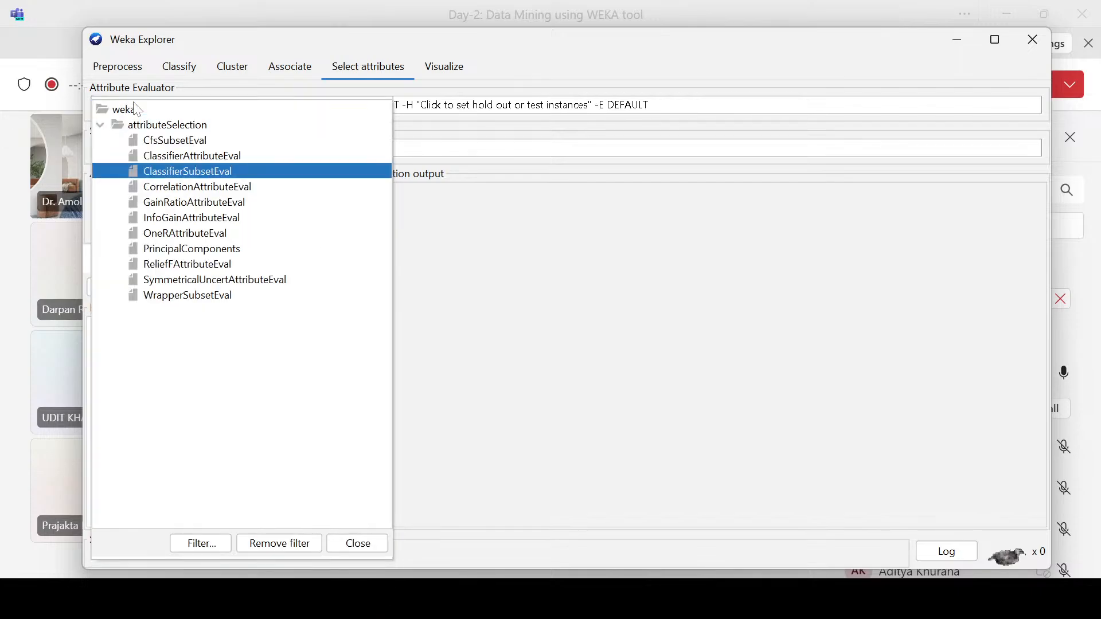
click(164, 250)
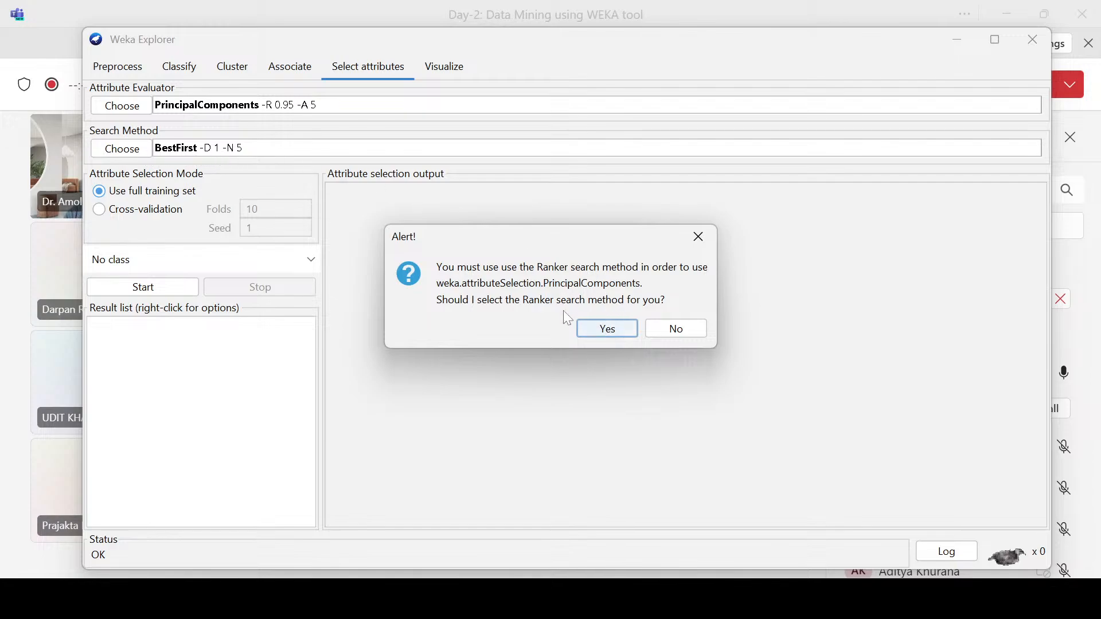
click(605, 330)
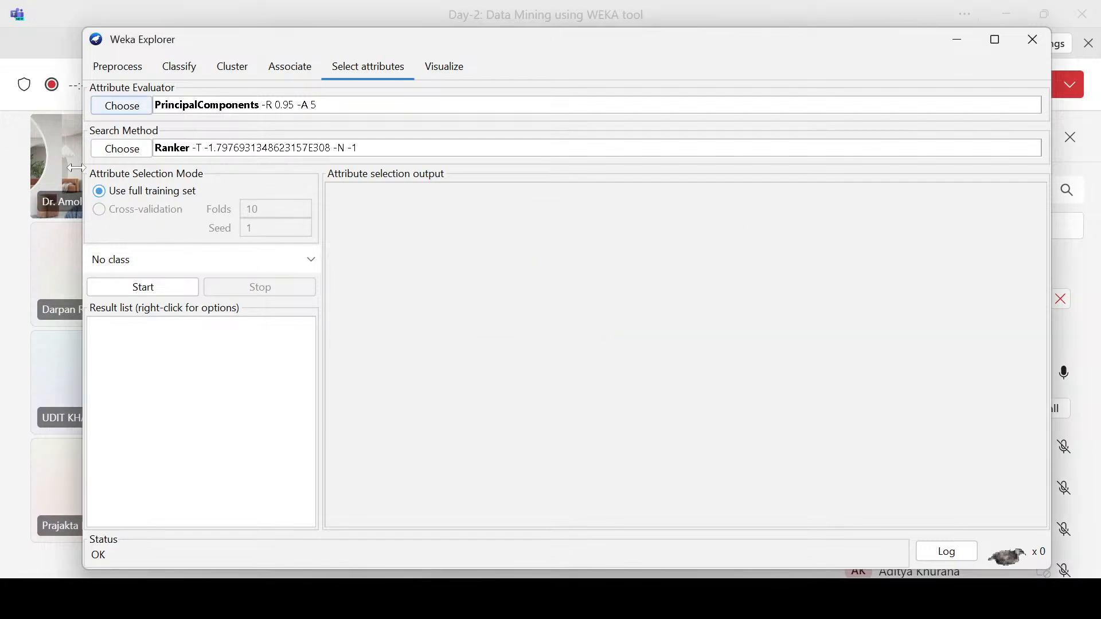
Step: Review the search method choices and the PrincipalComponents options, leaving both without changes
click(142, 152)
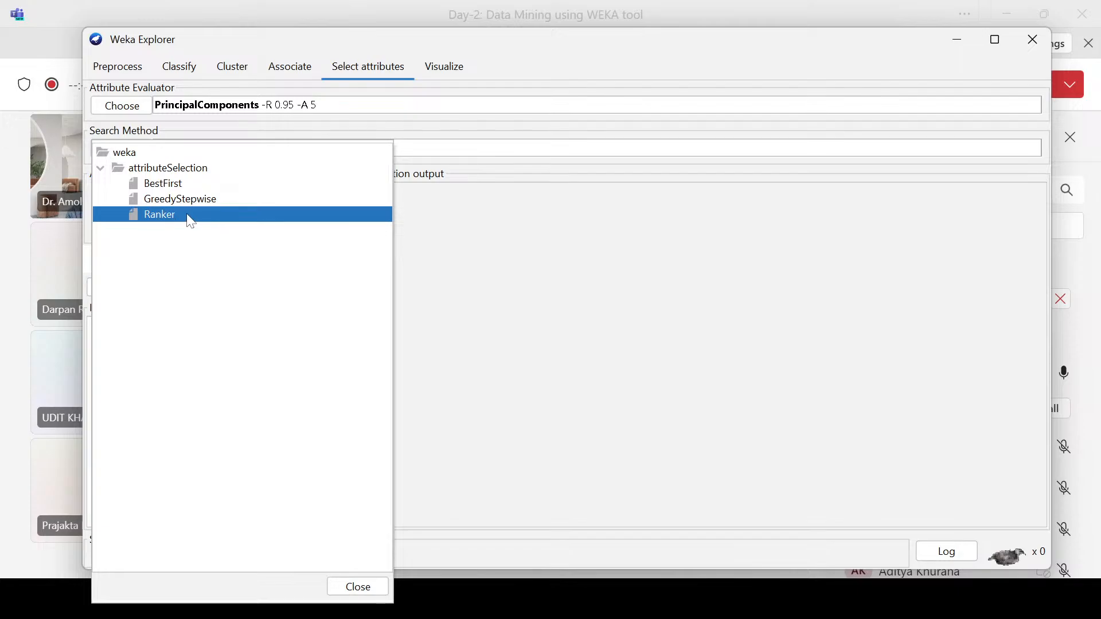
click(382, 104)
click(386, 106)
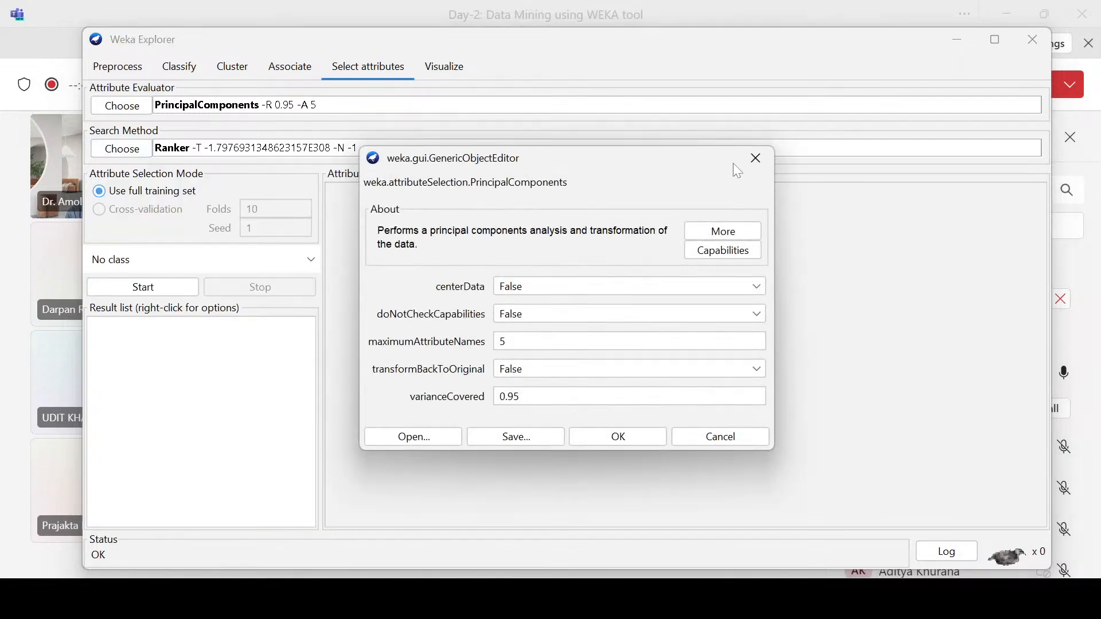
click(755, 158)
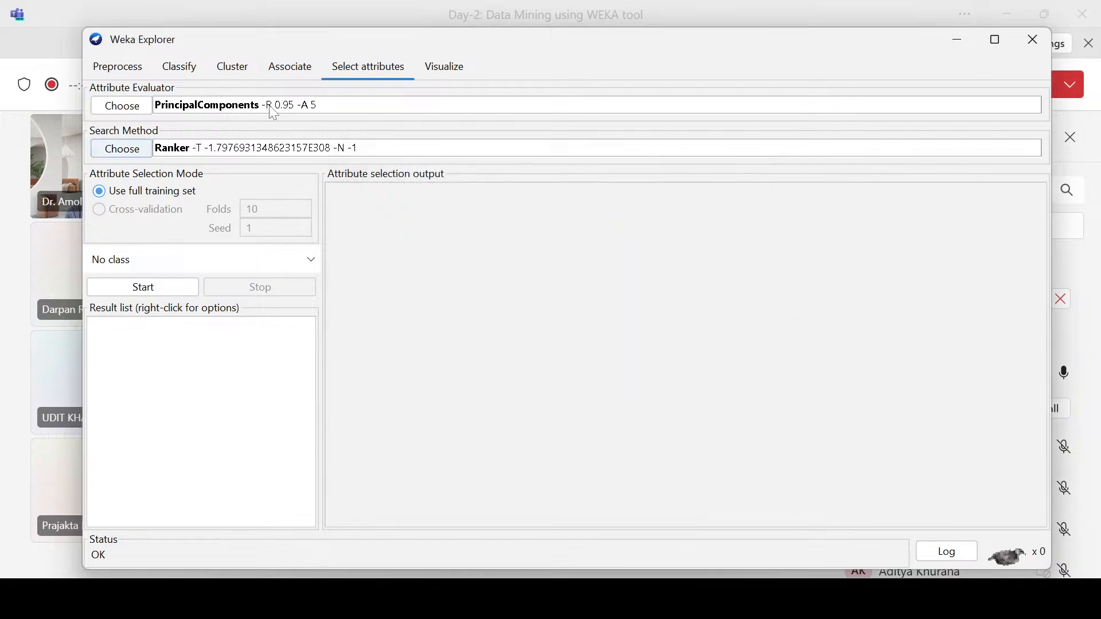
Step: Set the attribute evaluator to ClassifierSubsetEval and accept GreedyStepwise as its search method
click(130, 108)
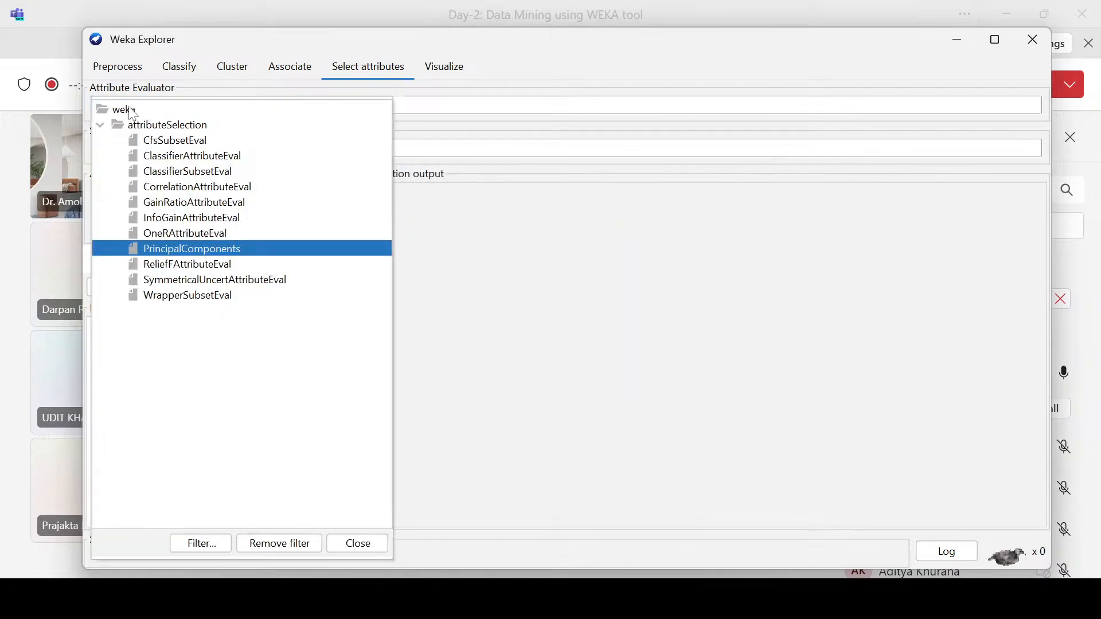
click(562, 253)
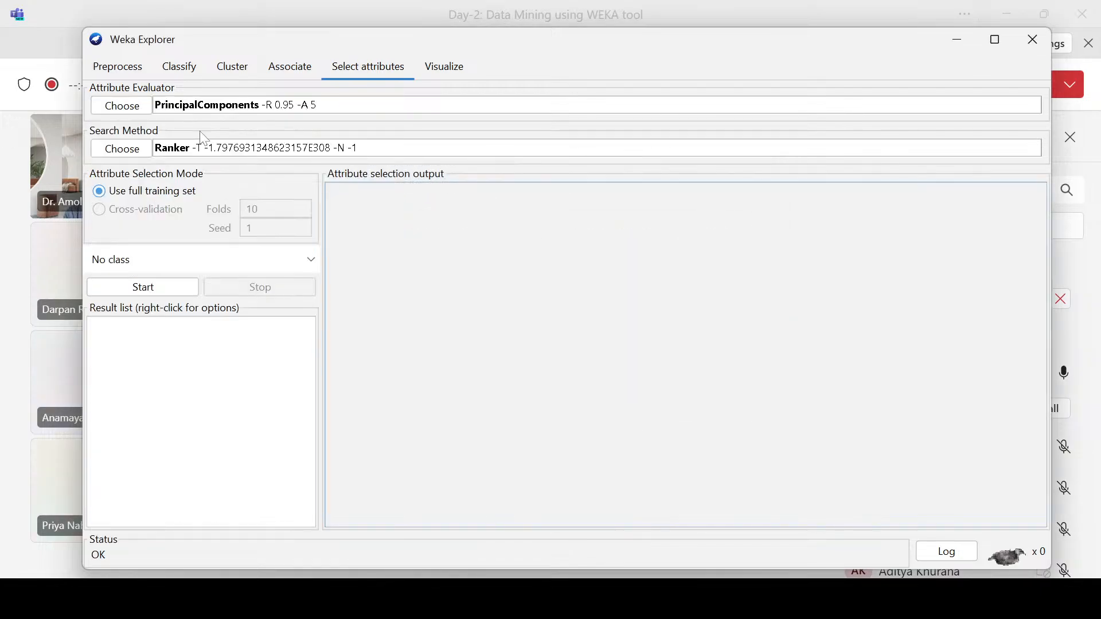
click(131, 103)
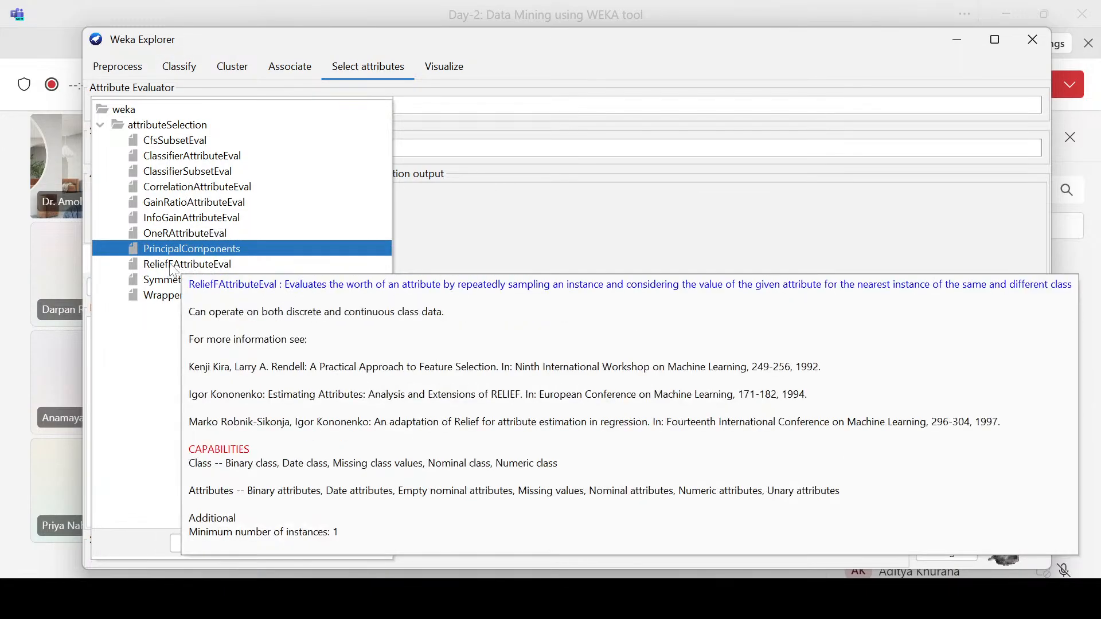
click(197, 172)
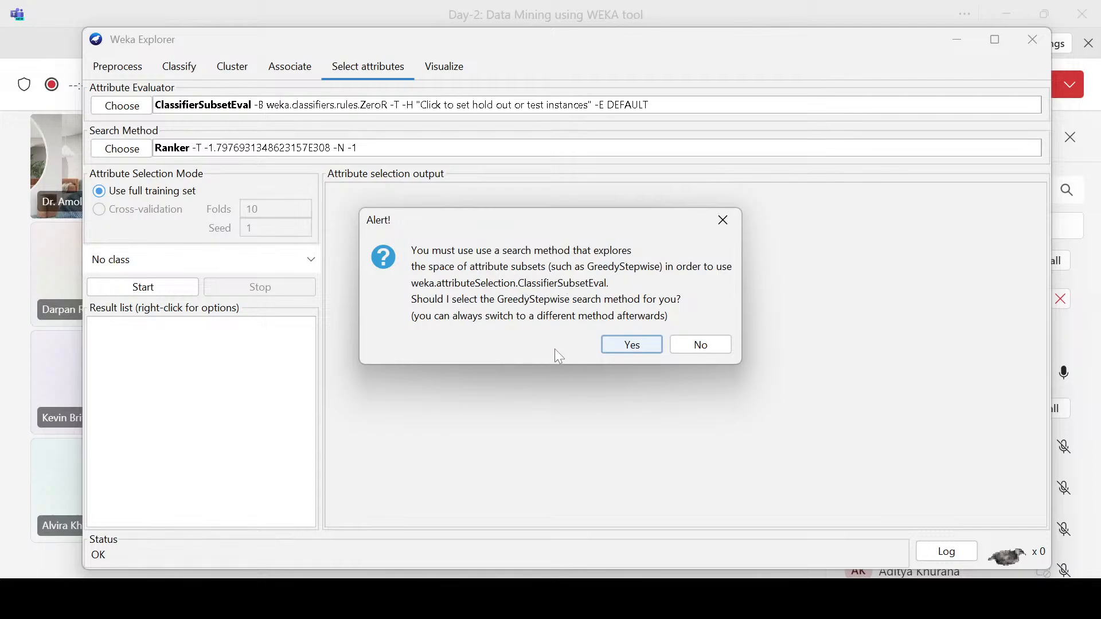
click(611, 340)
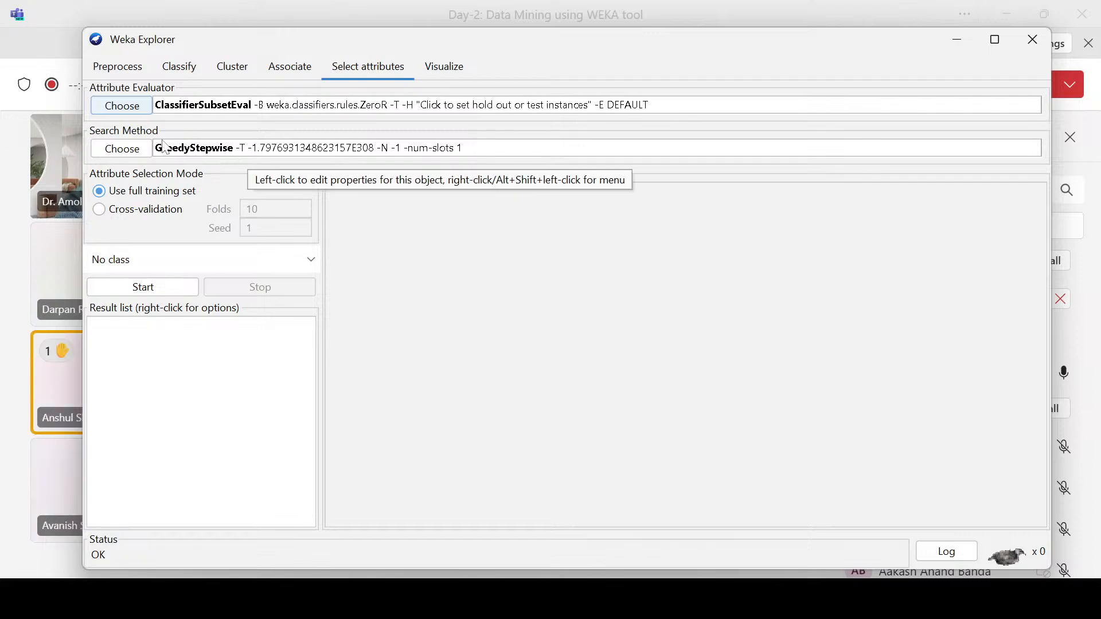
Step: Review the available search methods and the ClassifierSubsetEval options, leaving both without changes
click(132, 150)
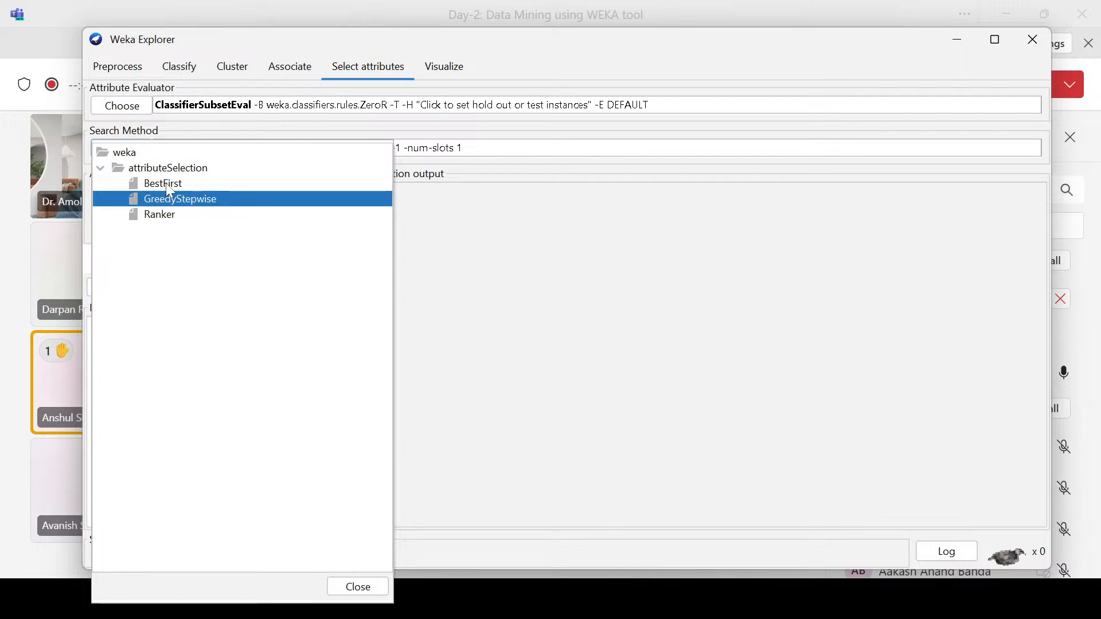
mouse_move(167, 185)
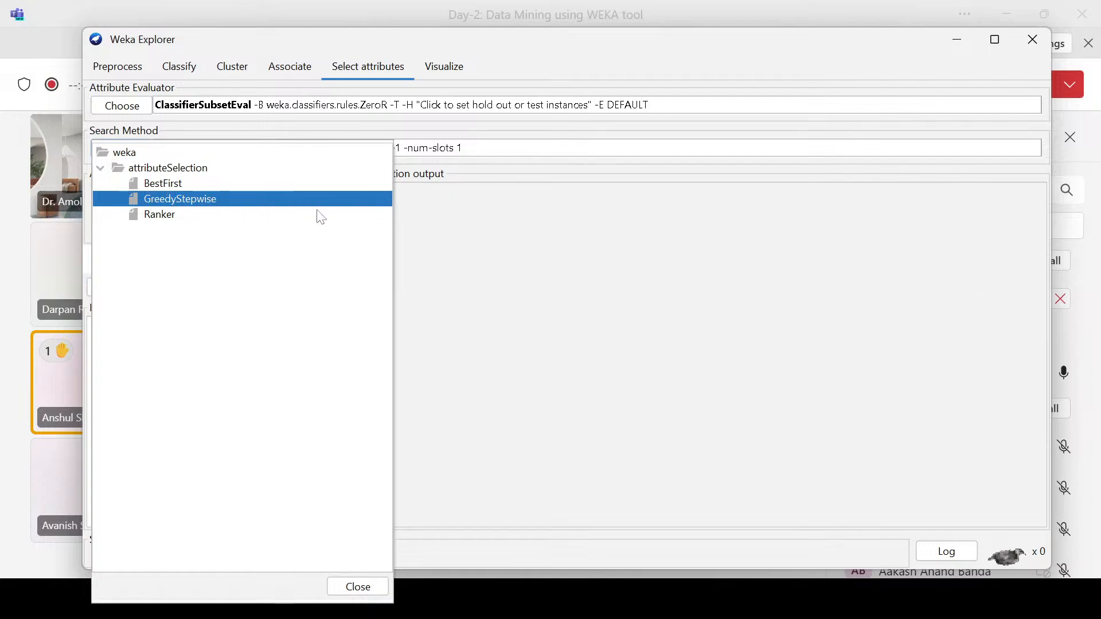
click(481, 197)
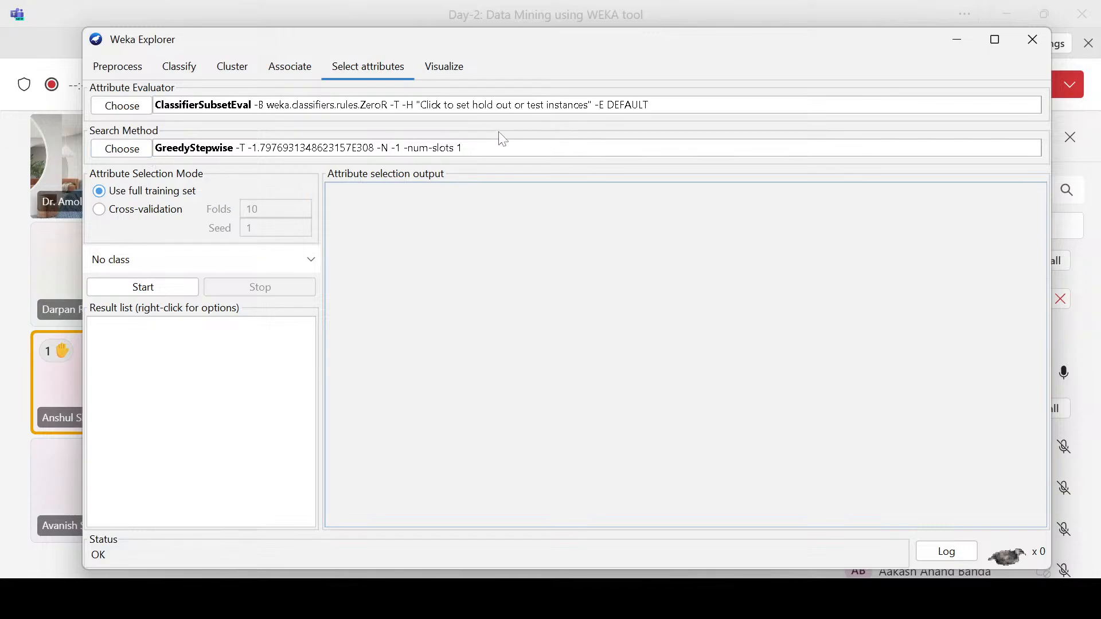
click(584, 110)
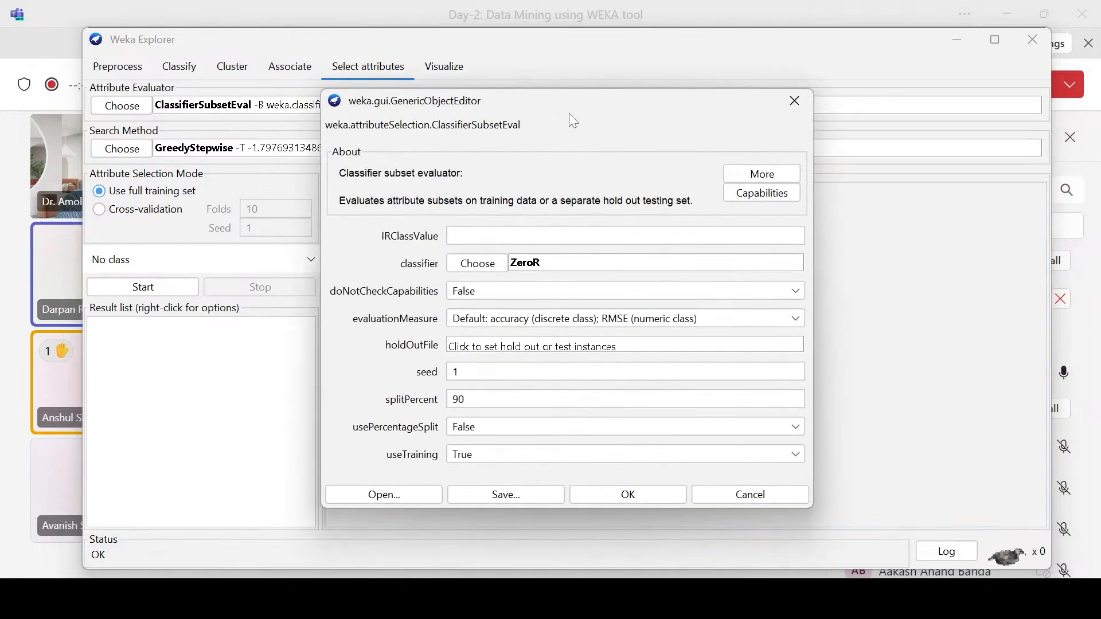
drag(497, 103, 465, 251)
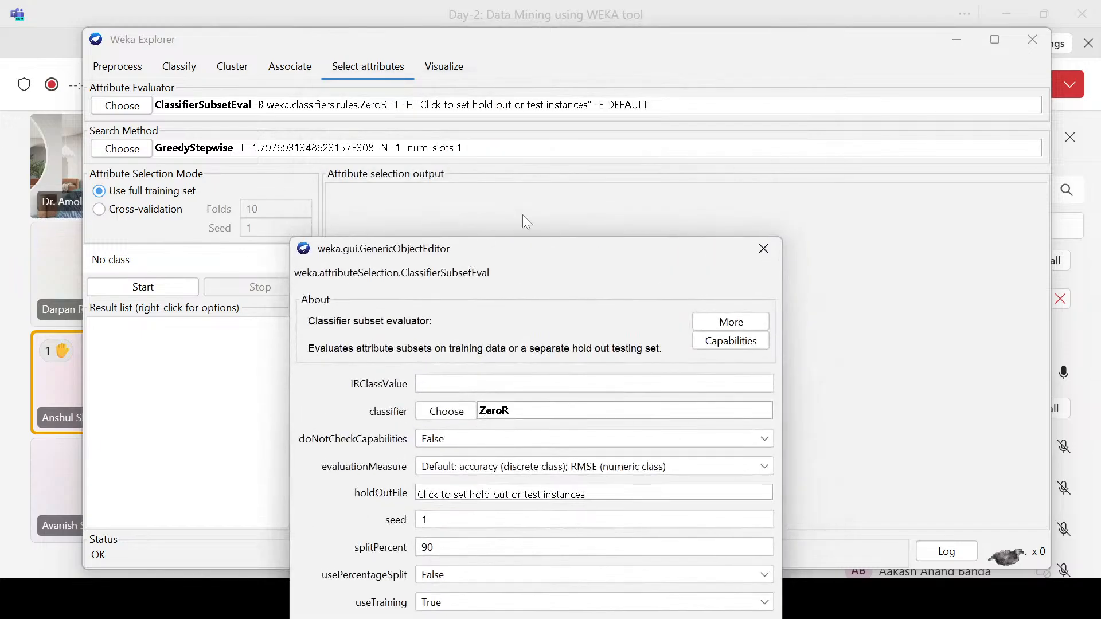
click(704, 214)
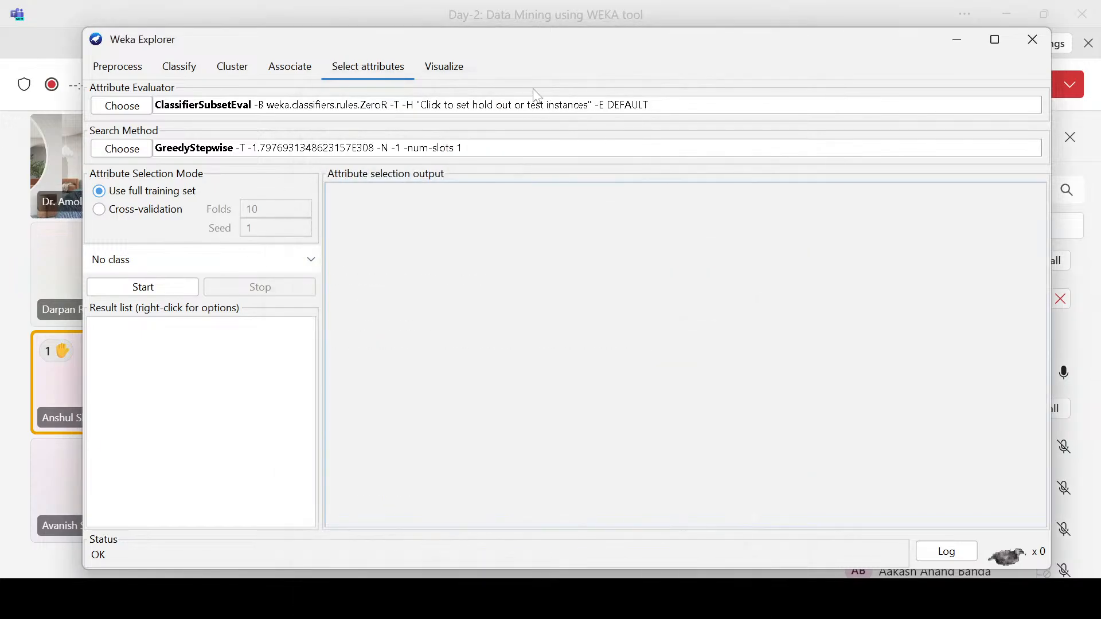
Step: Open the ClassifierSubsetEval options, look over the available classifier groups and move the options window higher
click(563, 112)
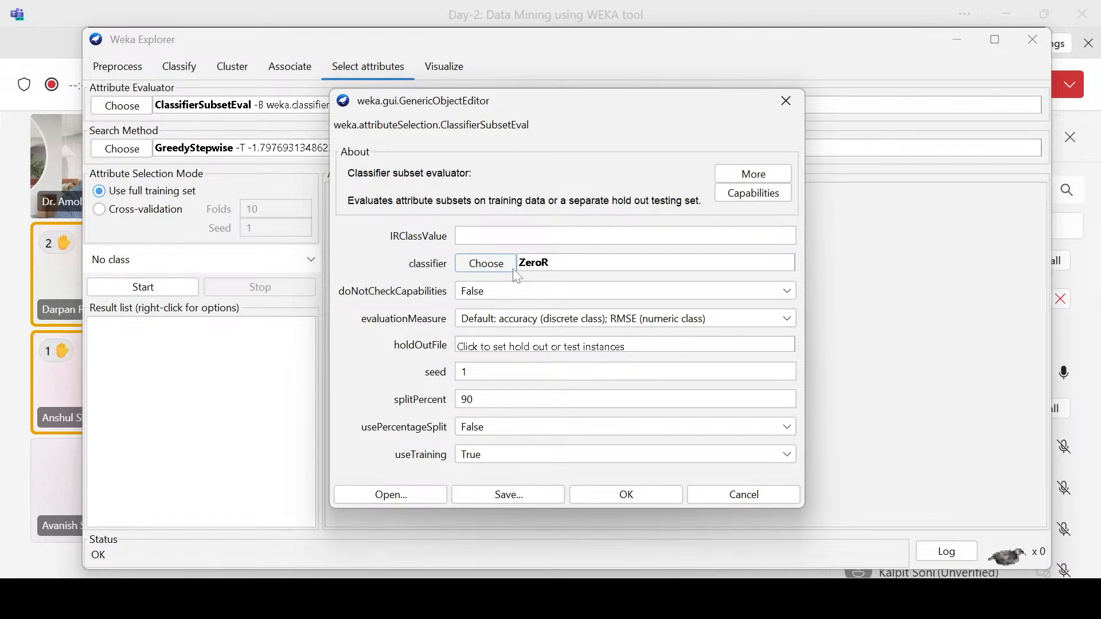
click(484, 264)
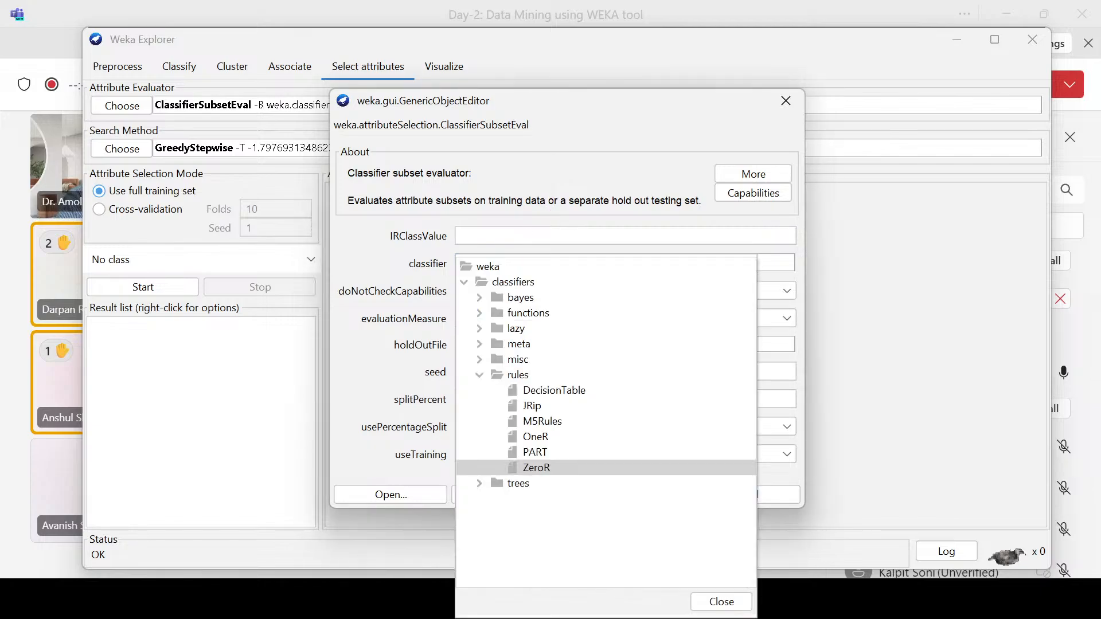
click(393, 270)
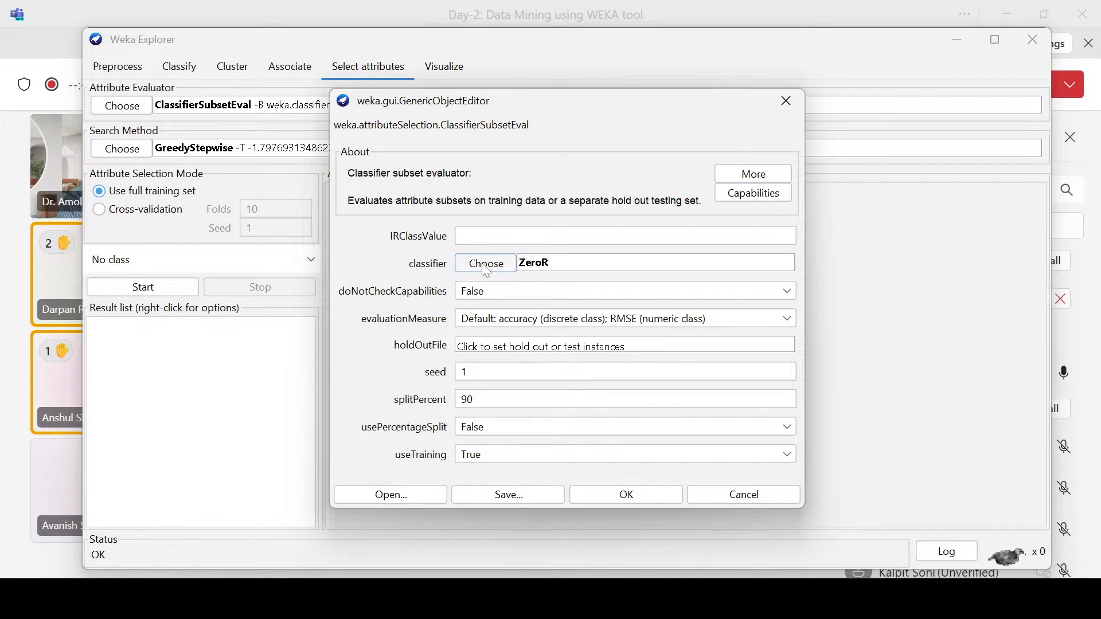
click(485, 264)
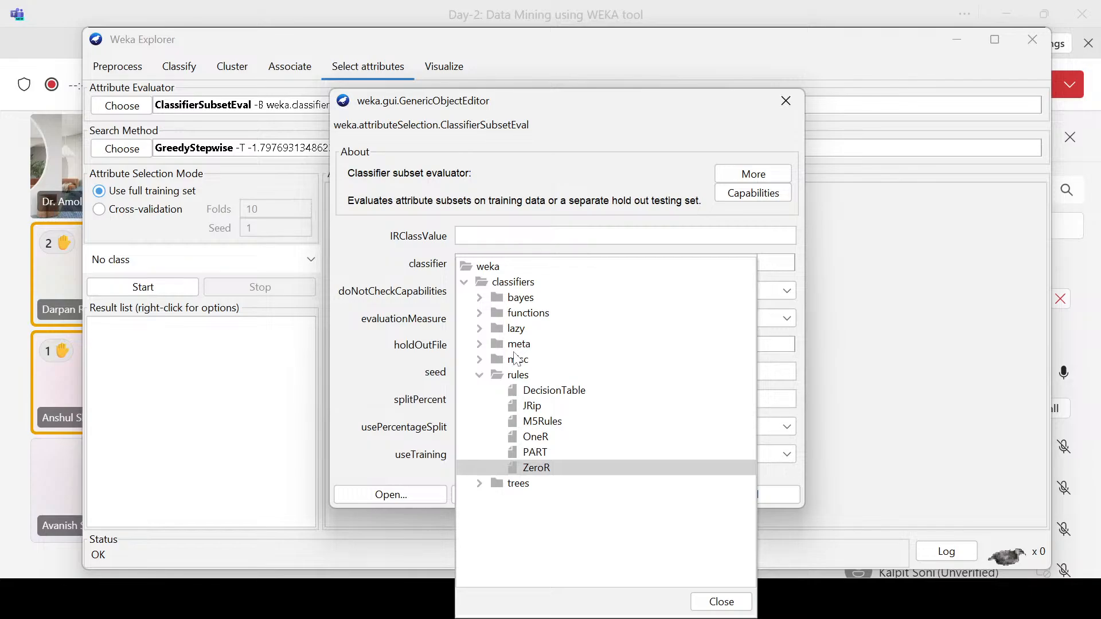
click(391, 231)
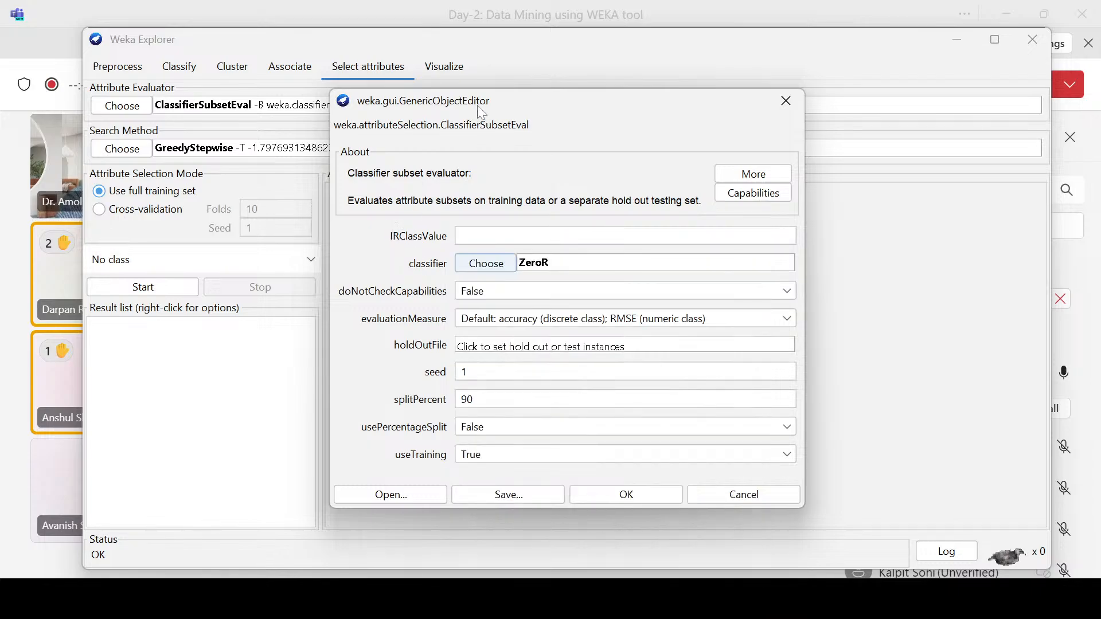
drag(481, 110, 490, 44)
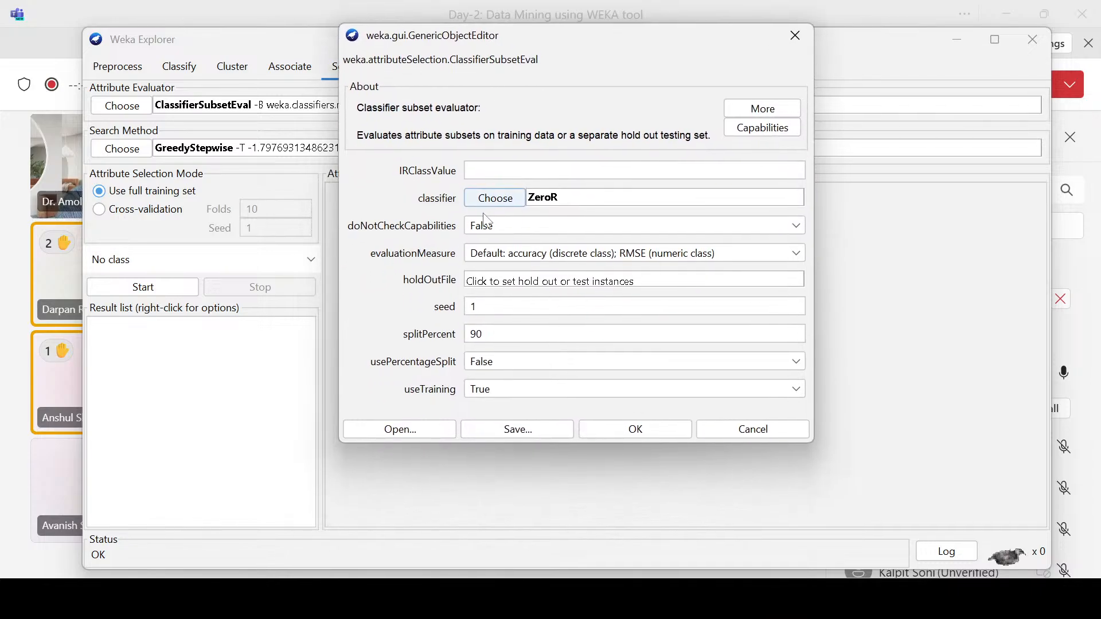
click(489, 209)
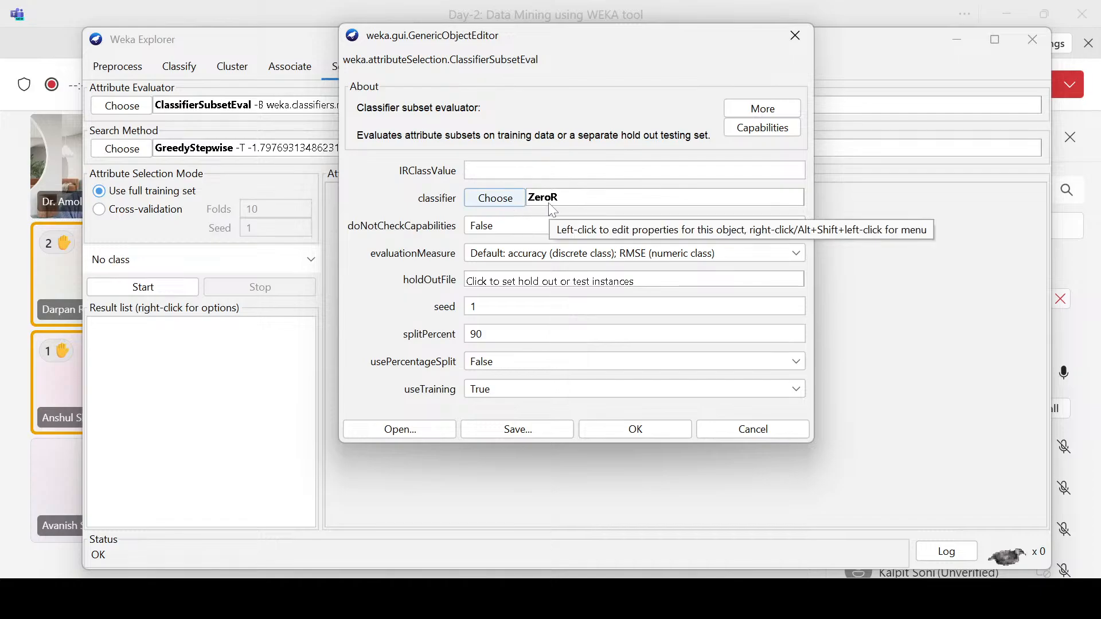
Step: Browse the trees, meta, lazy and bayes classifier groups and set the evaluator's classifier to NaiveBayes
click(506, 202)
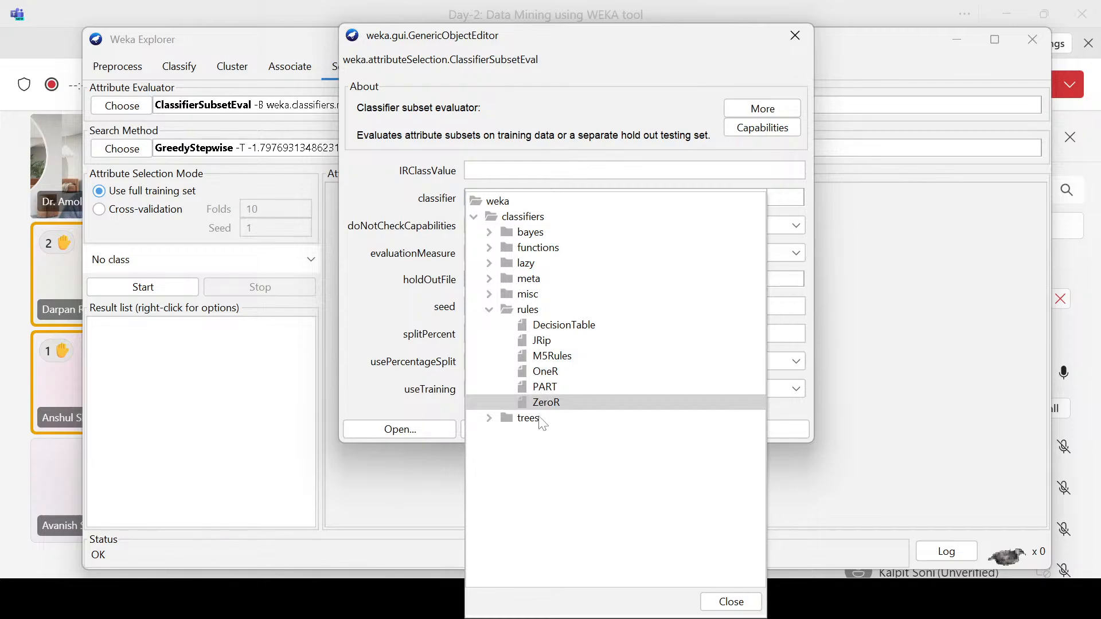
click(491, 419)
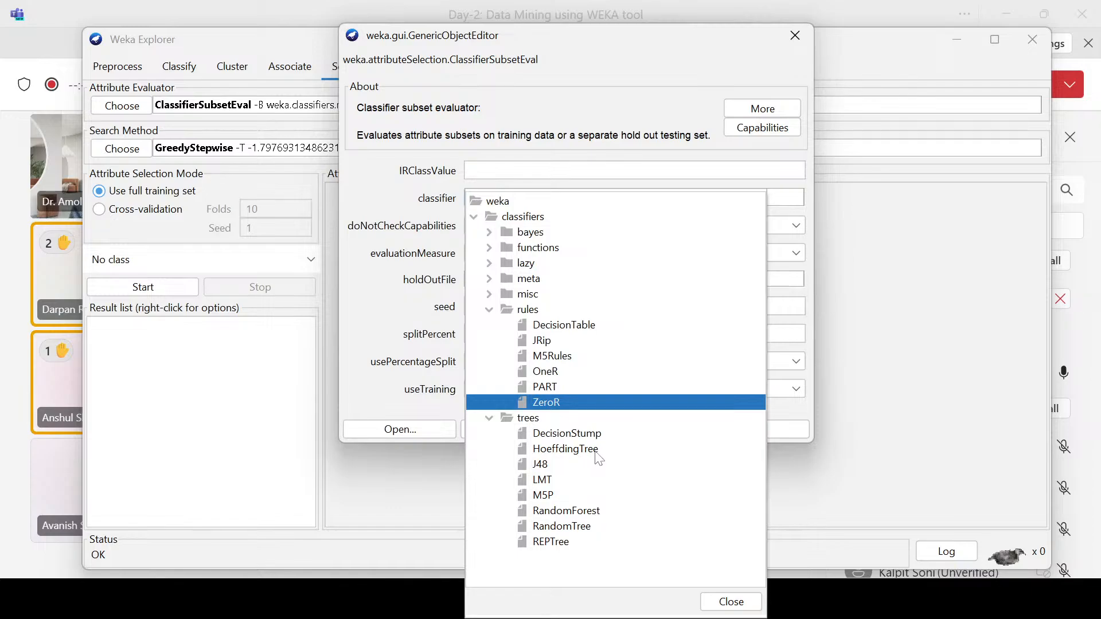
click(489, 278)
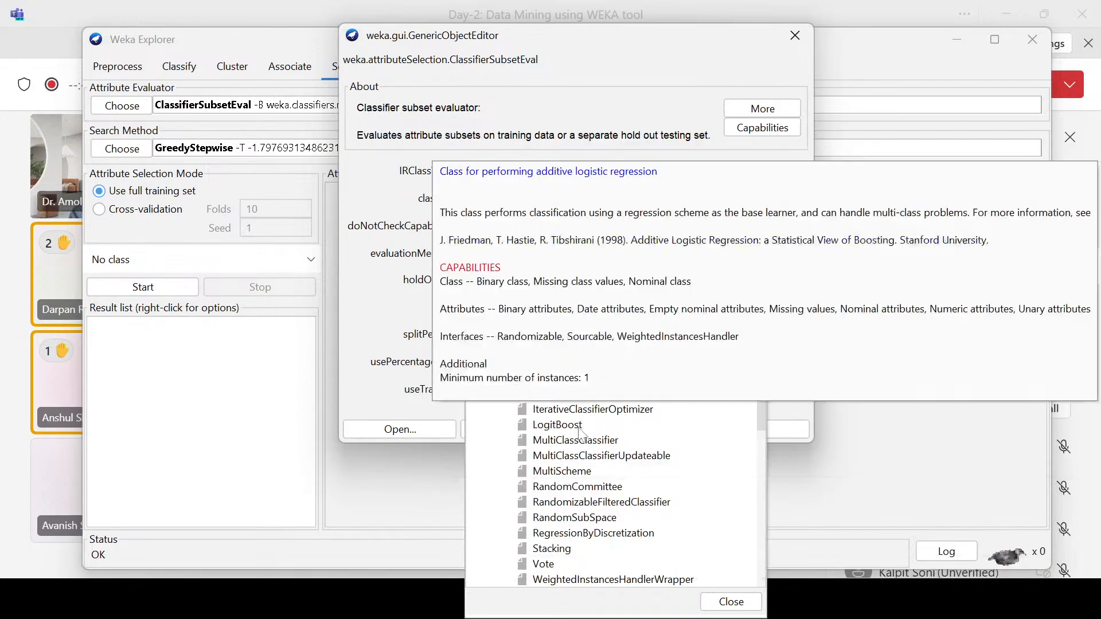
scroll(615, 460, down, 3)
scroll(615, 459, up, 3)
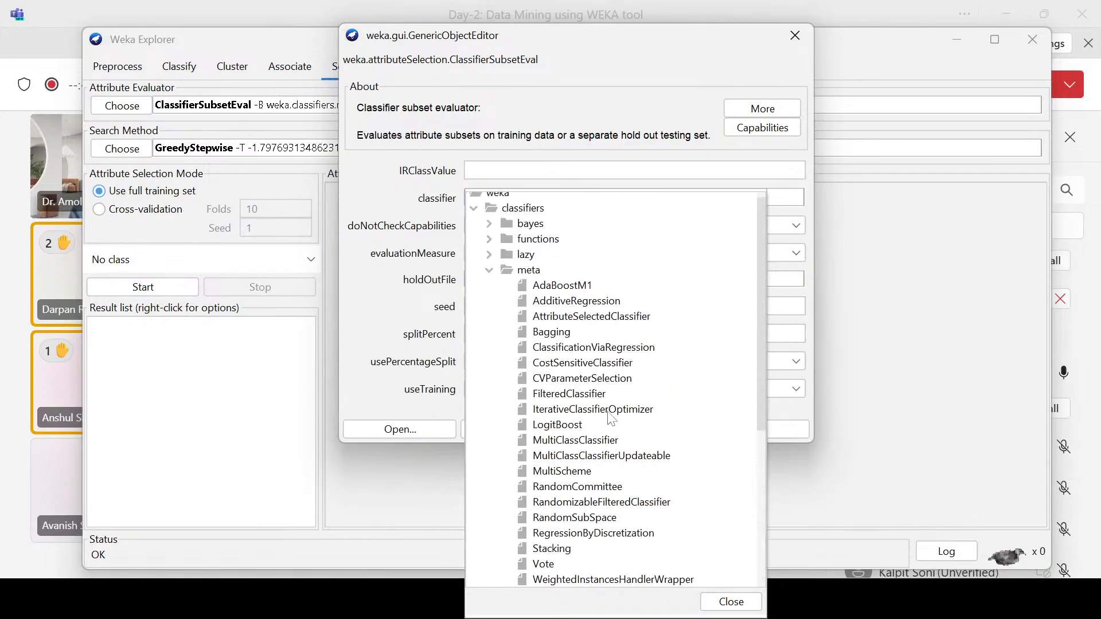
click(485, 256)
click(489, 254)
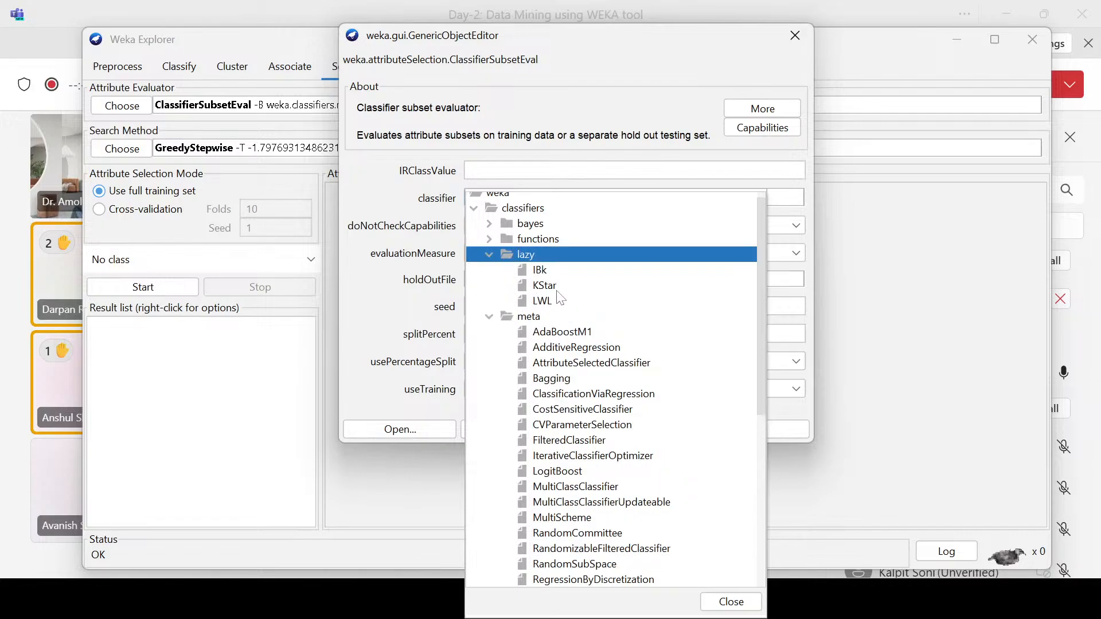
click(489, 254)
click(489, 270)
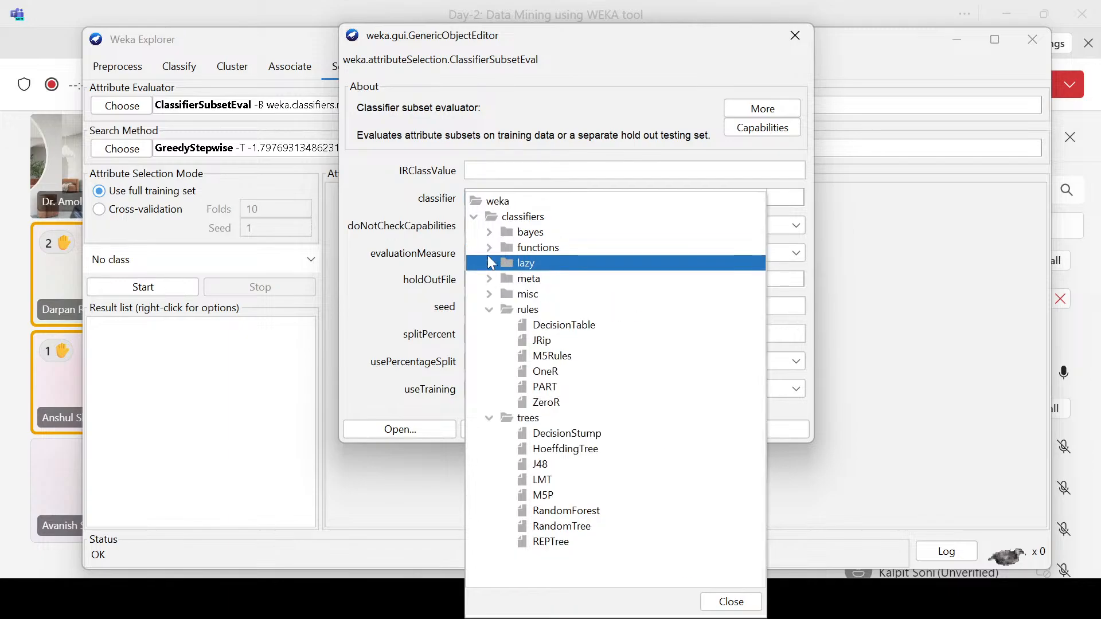
click(489, 231)
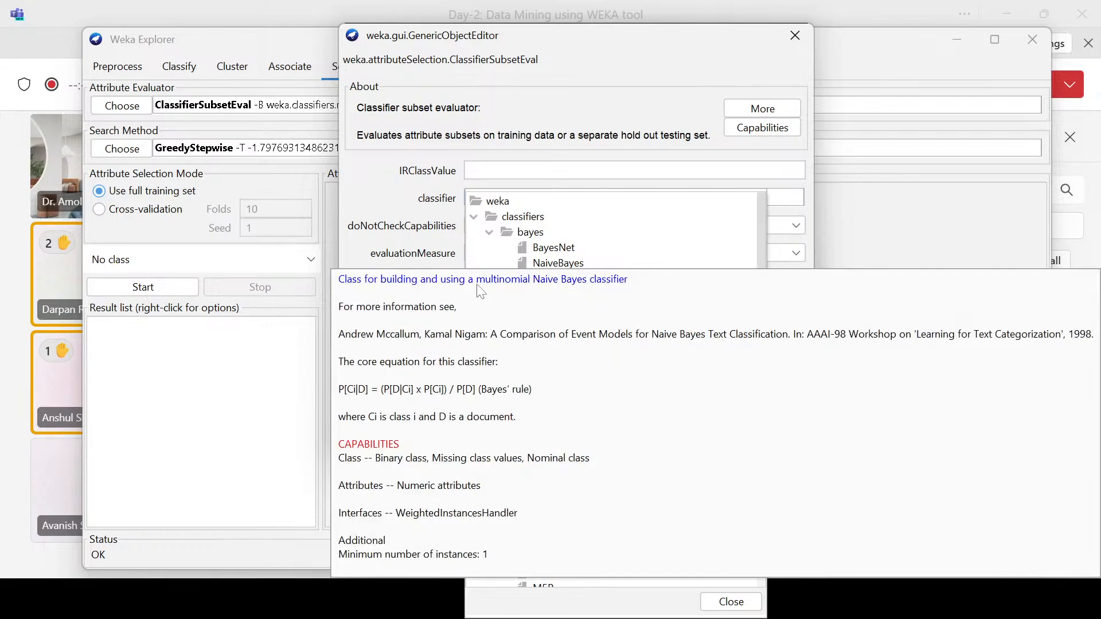
click(550, 264)
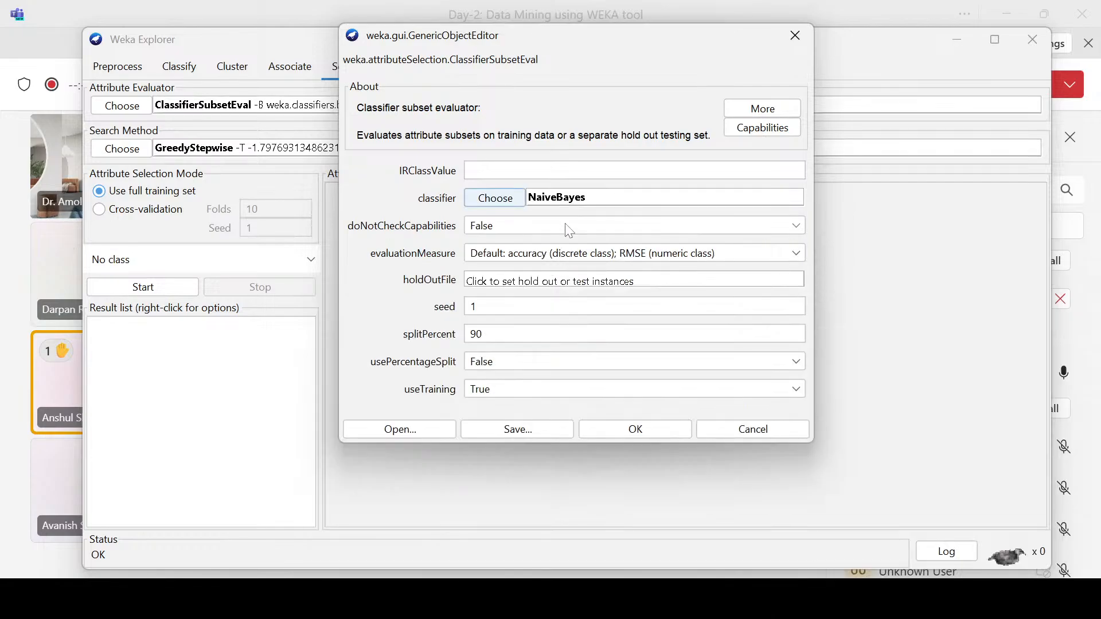
Step: Review the other bayes classifiers, keep NaiveBayes and apply the ClassifierSubsetEval options
click(487, 200)
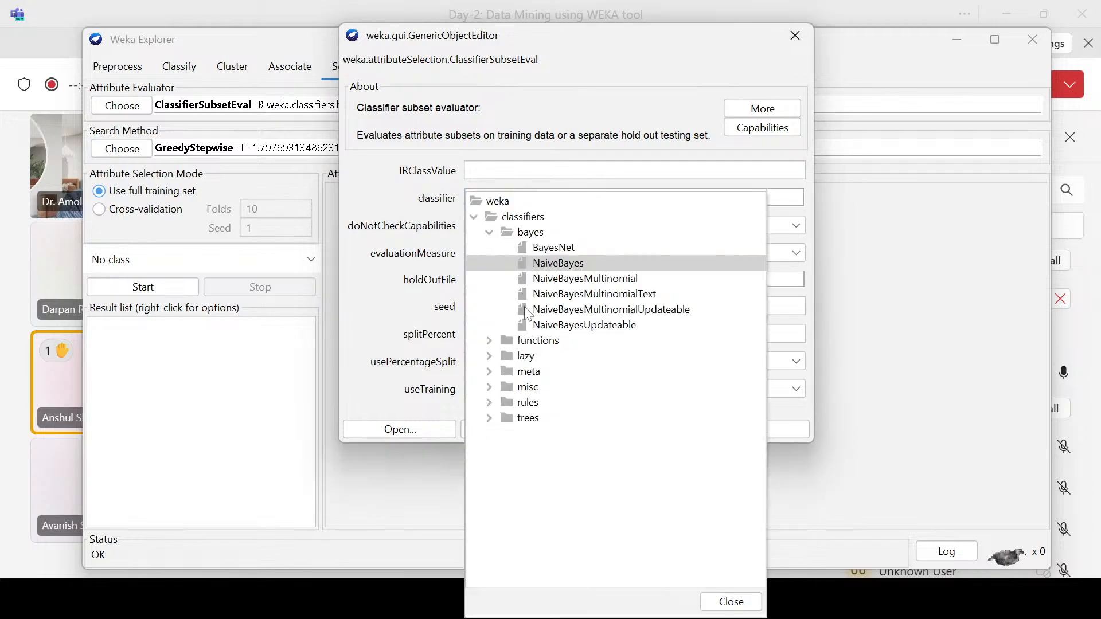
mouse_move(527, 312)
click(384, 205)
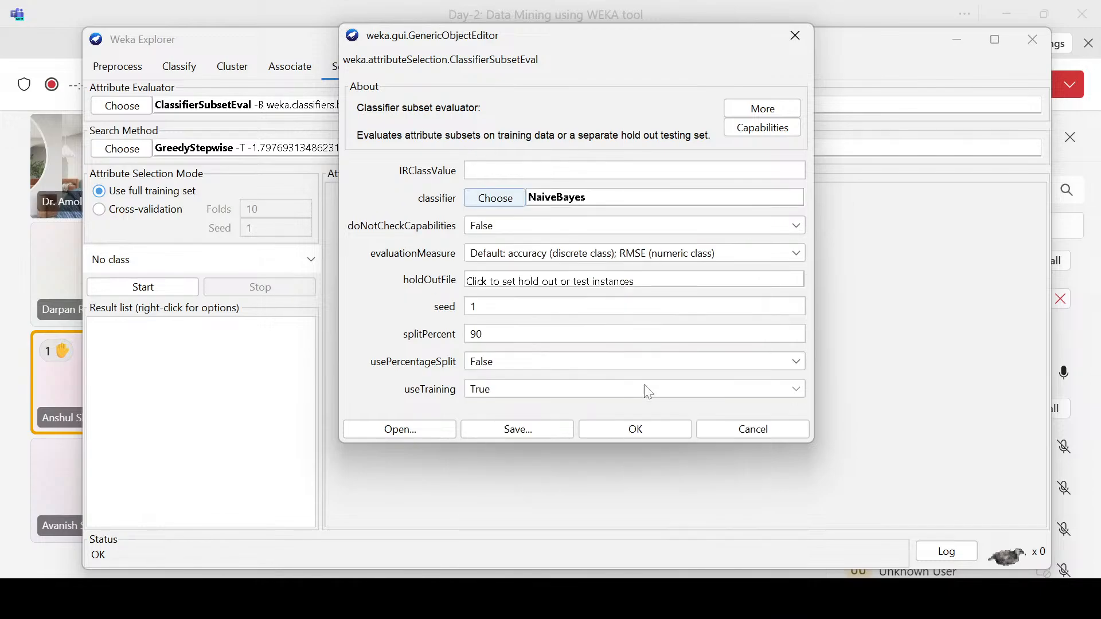
click(637, 431)
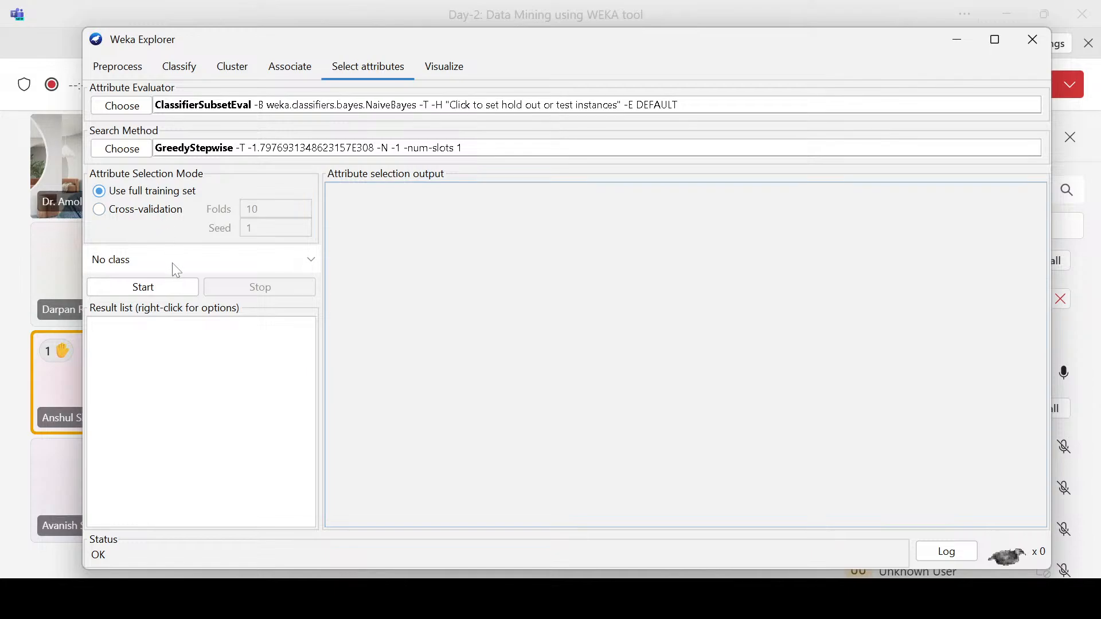
Step: Inspect the class attribute's labels in the preprocessing view and set (Nom) class as the class for attribute selection
click(280, 266)
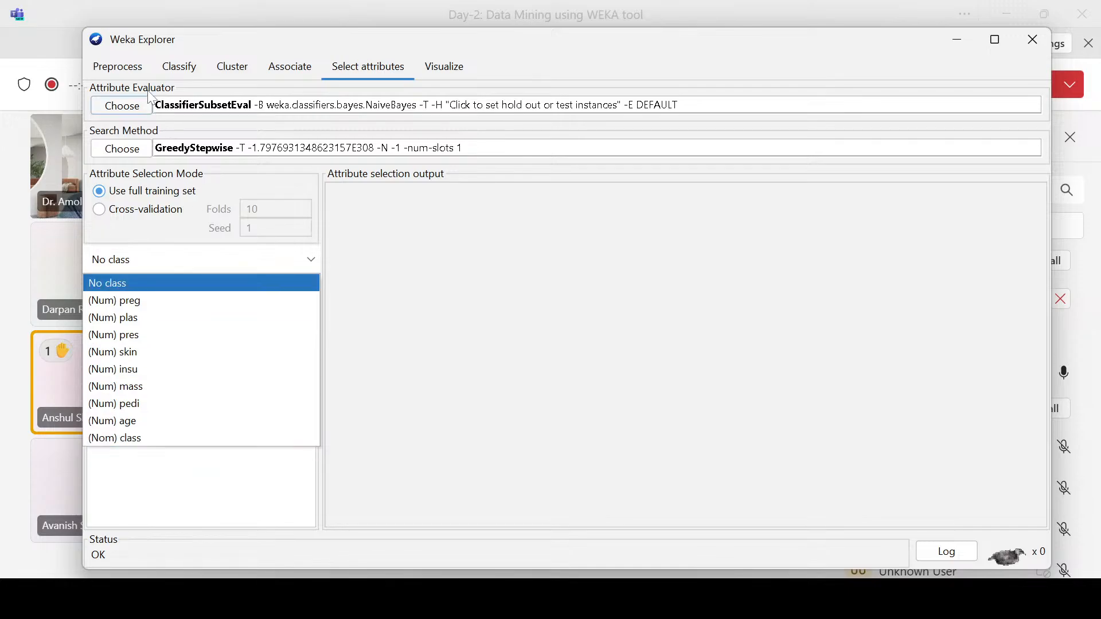
click(119, 66)
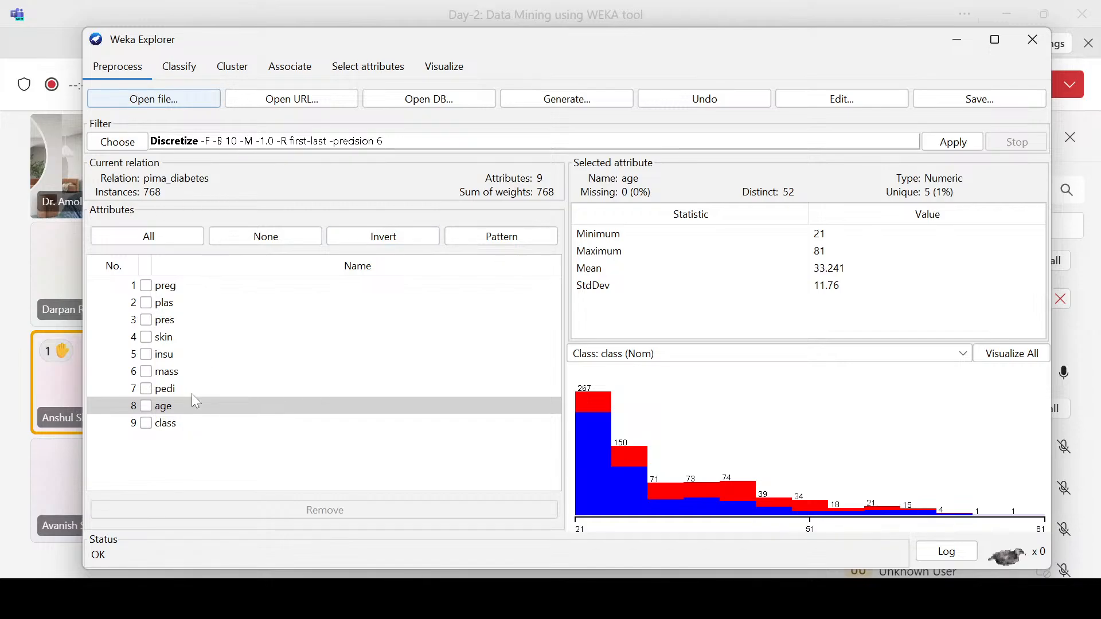
click(184, 425)
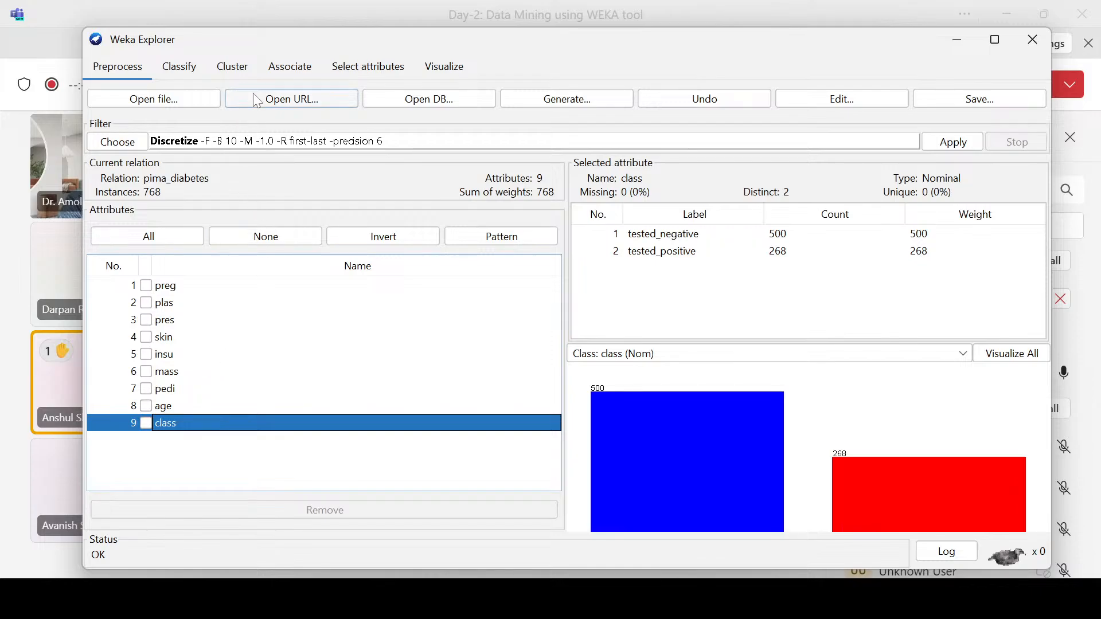
click(356, 74)
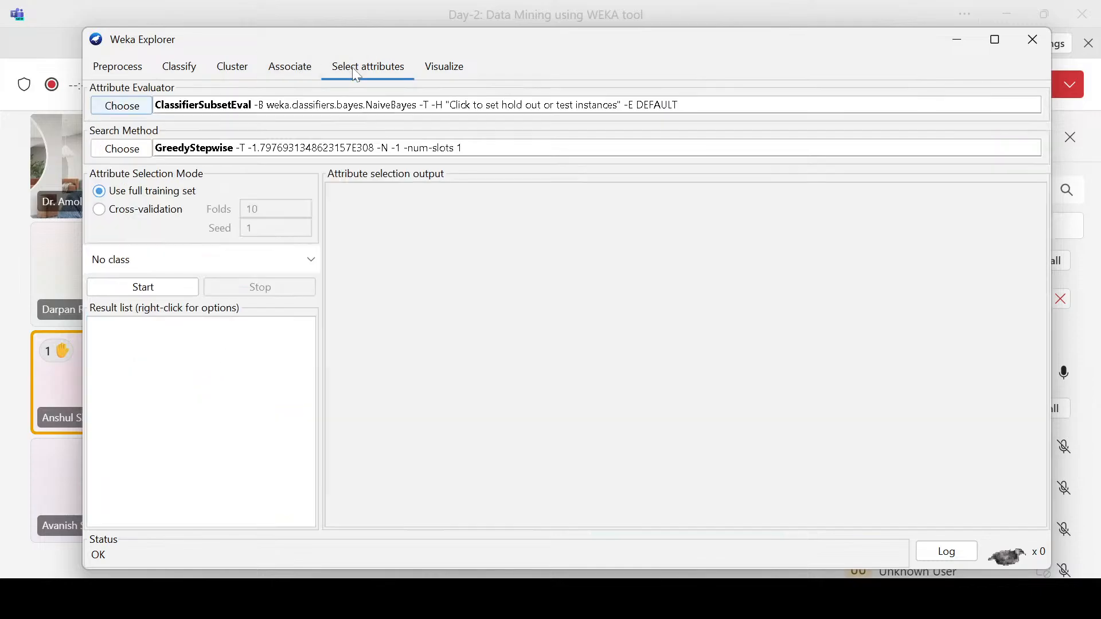
click(166, 267)
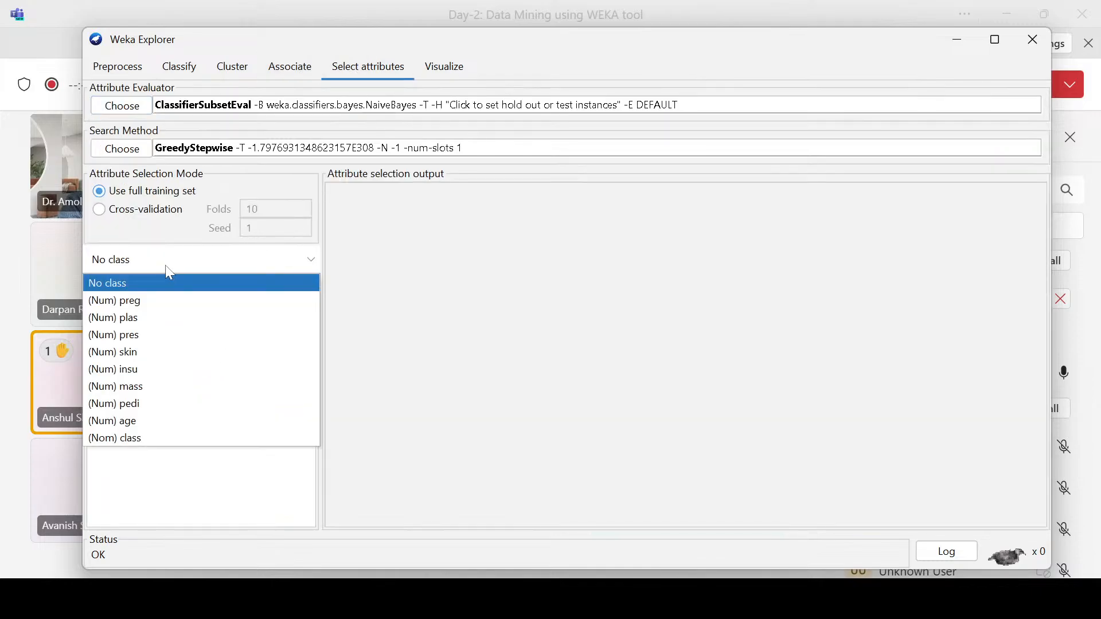
click(138, 439)
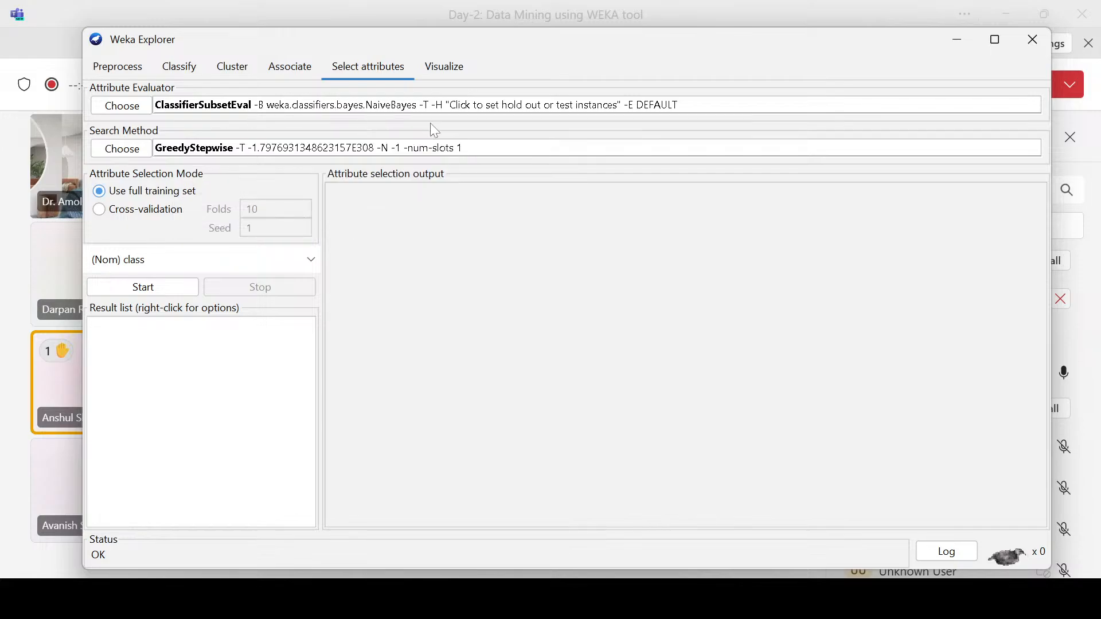
Step: Check the ClassifierSubsetEval options, try the cross-validation mode, return to the full training set and start the attribute selection
click(514, 111)
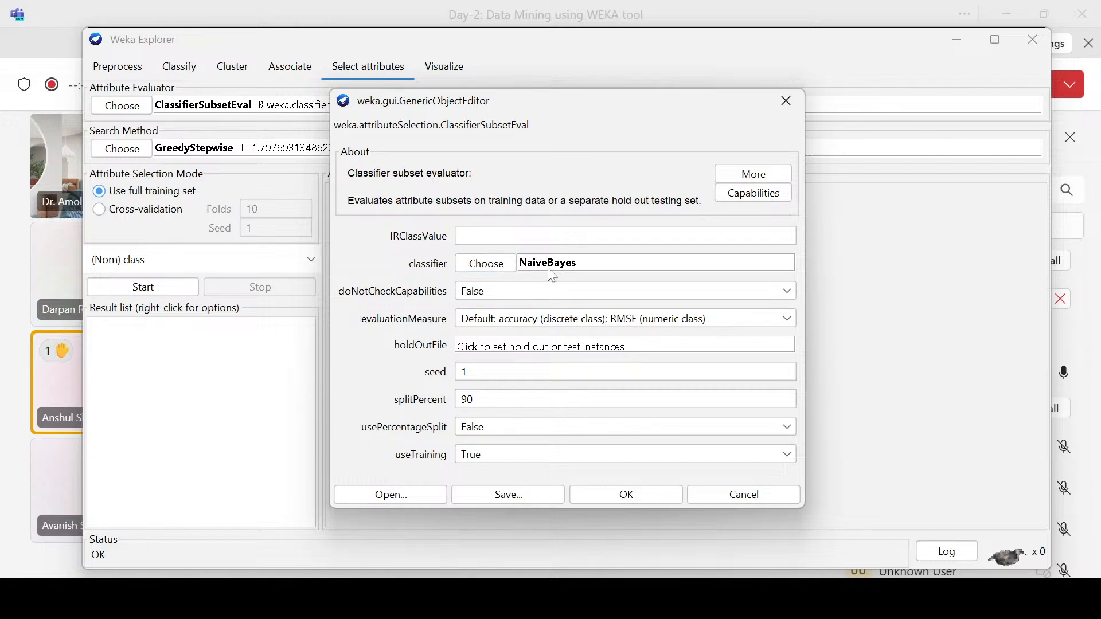
click(793, 109)
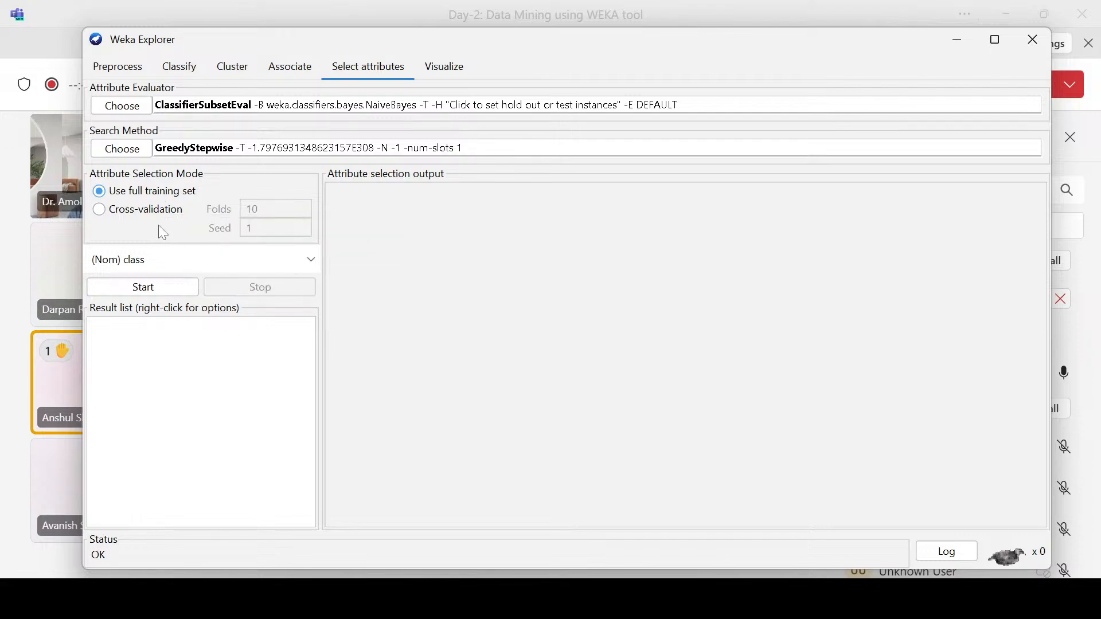
click(143, 210)
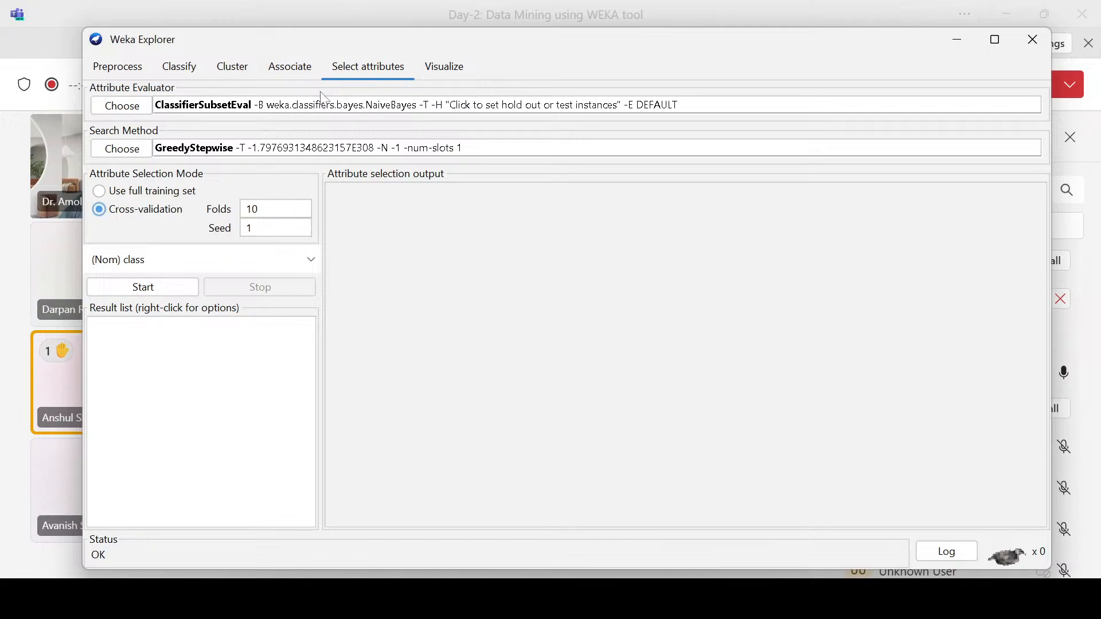
click(129, 191)
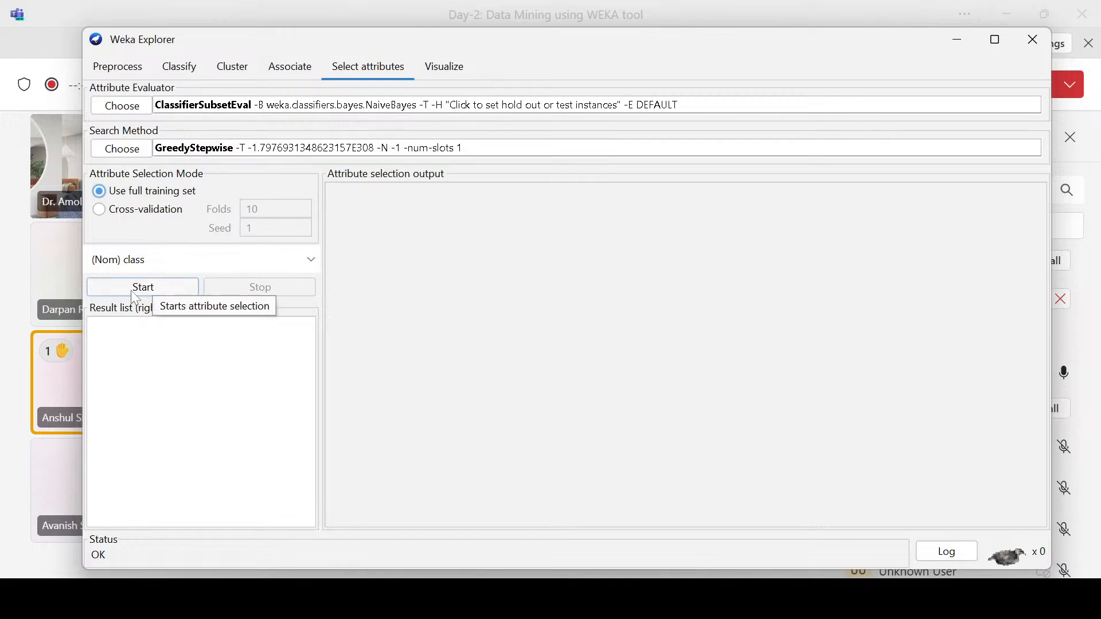
click(155, 289)
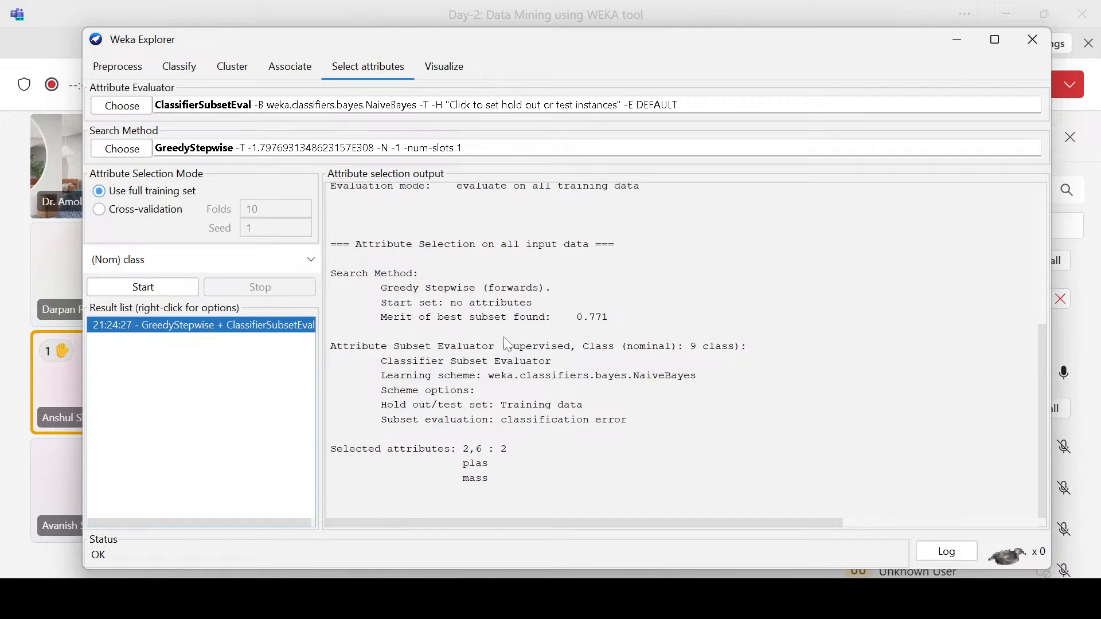
Step: Examine the run information in the attribute selection output: evaluator, search method, relation, instances and attributes
scroll(504, 339, up, 6)
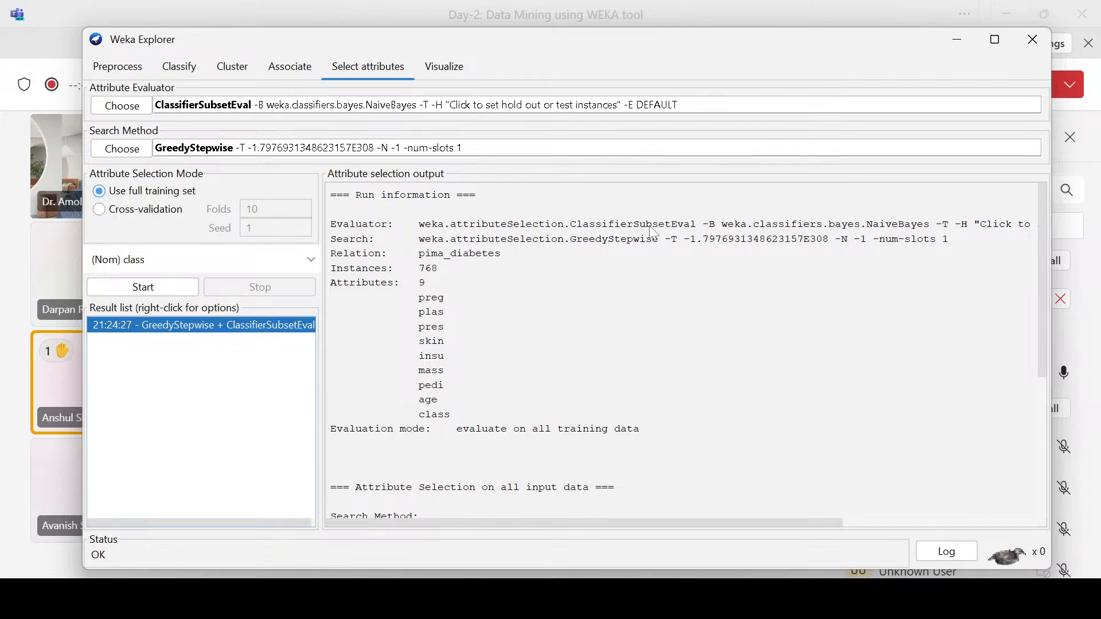
drag(640, 225, 920, 228)
click(824, 239)
drag(748, 228, 885, 229)
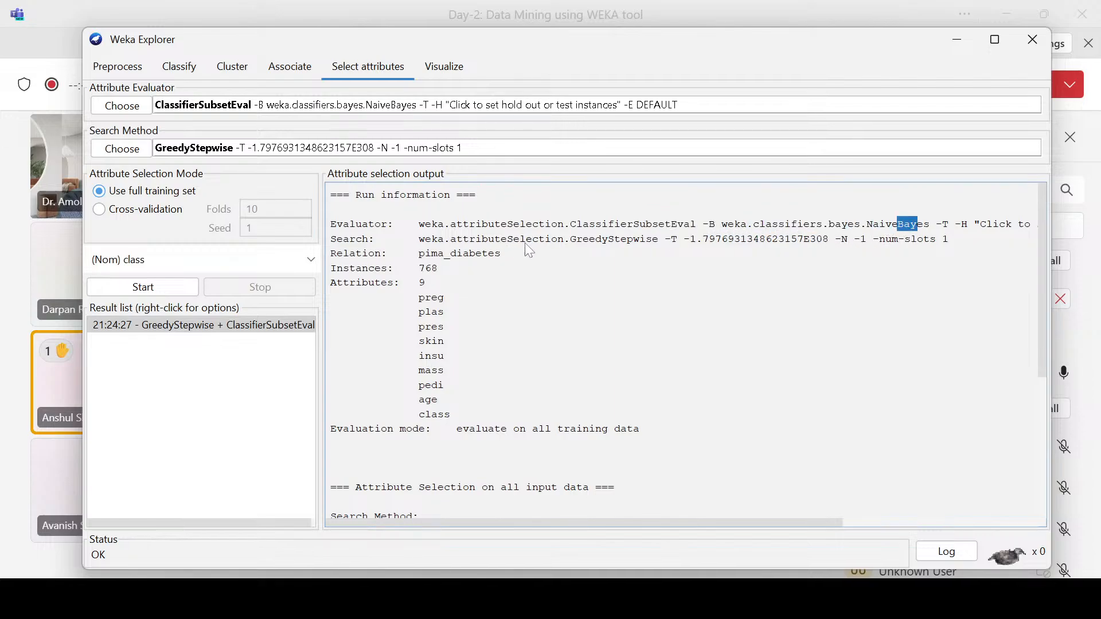
drag(708, 242, 829, 247)
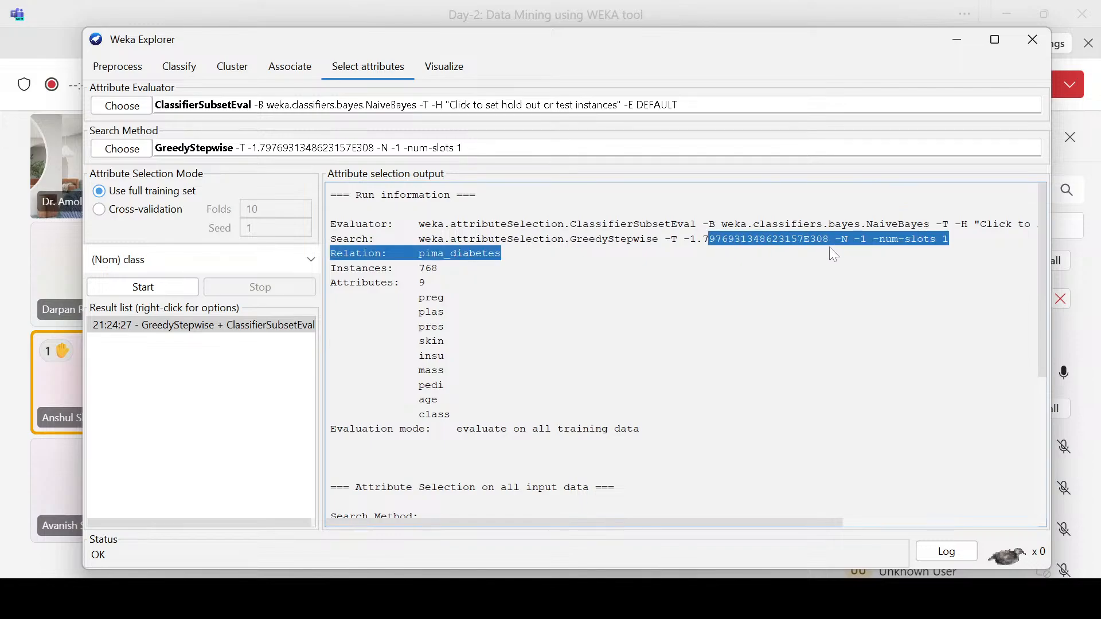
click(682, 250)
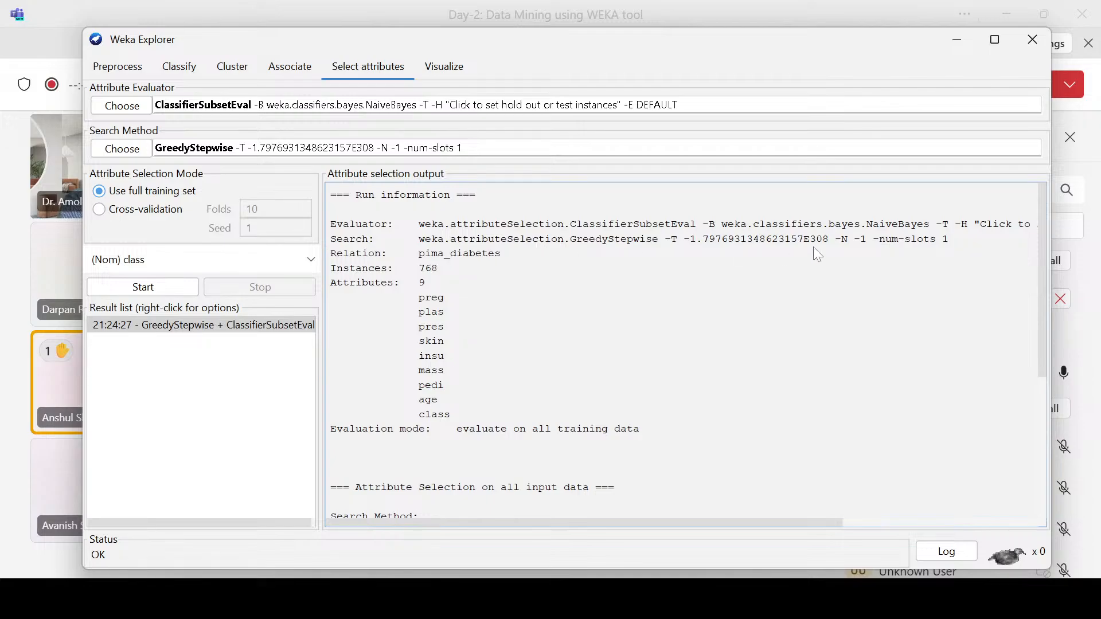
drag(418, 255, 505, 259)
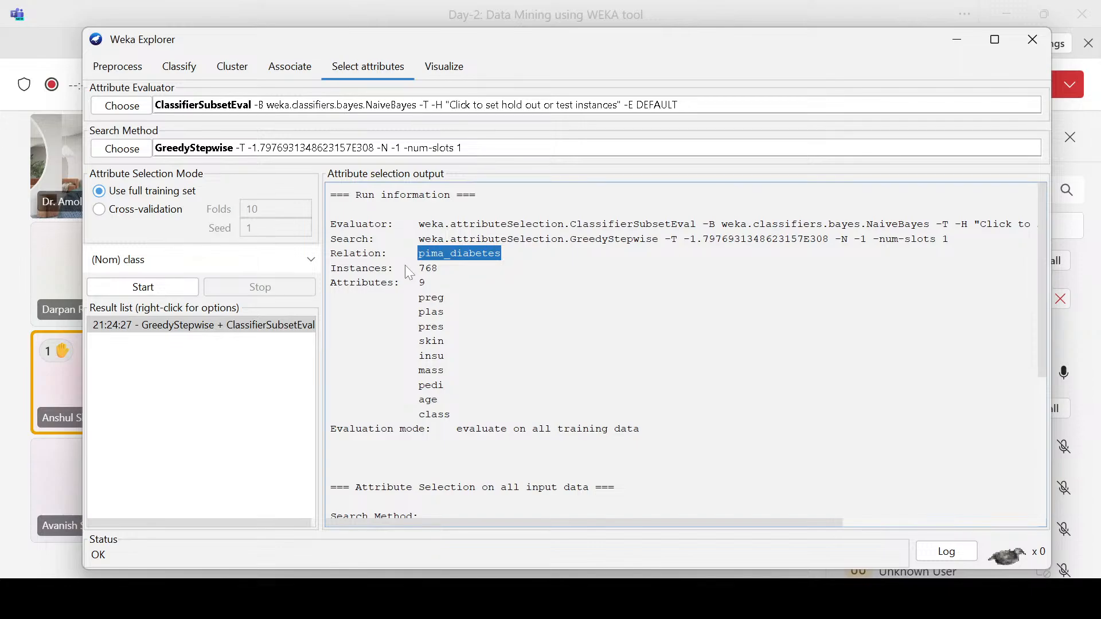
drag(418, 268, 442, 269)
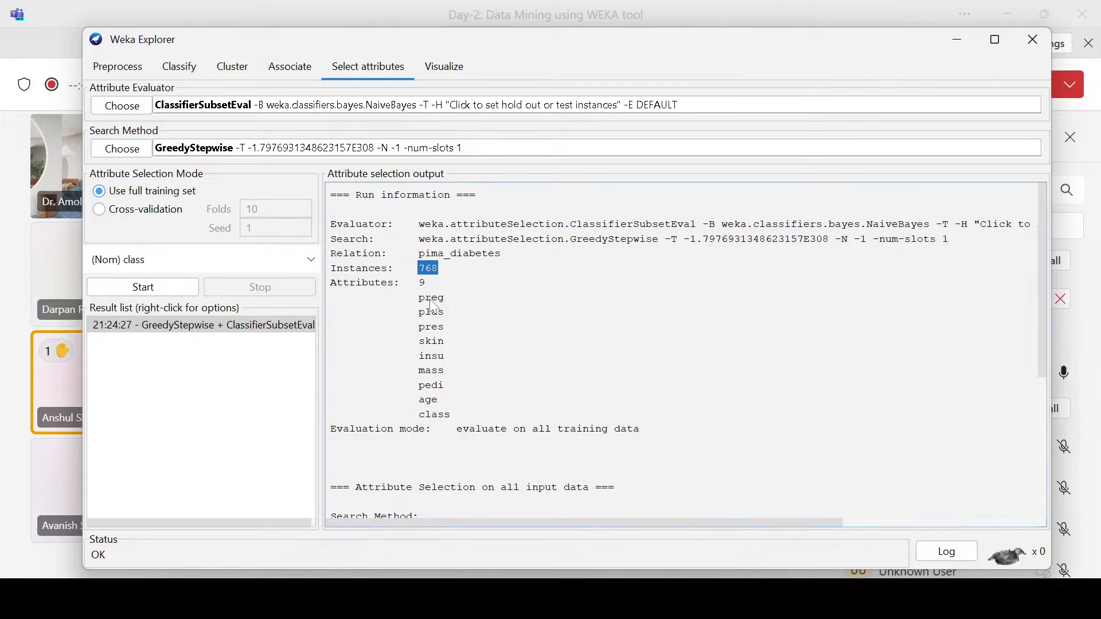
double_click(423, 283)
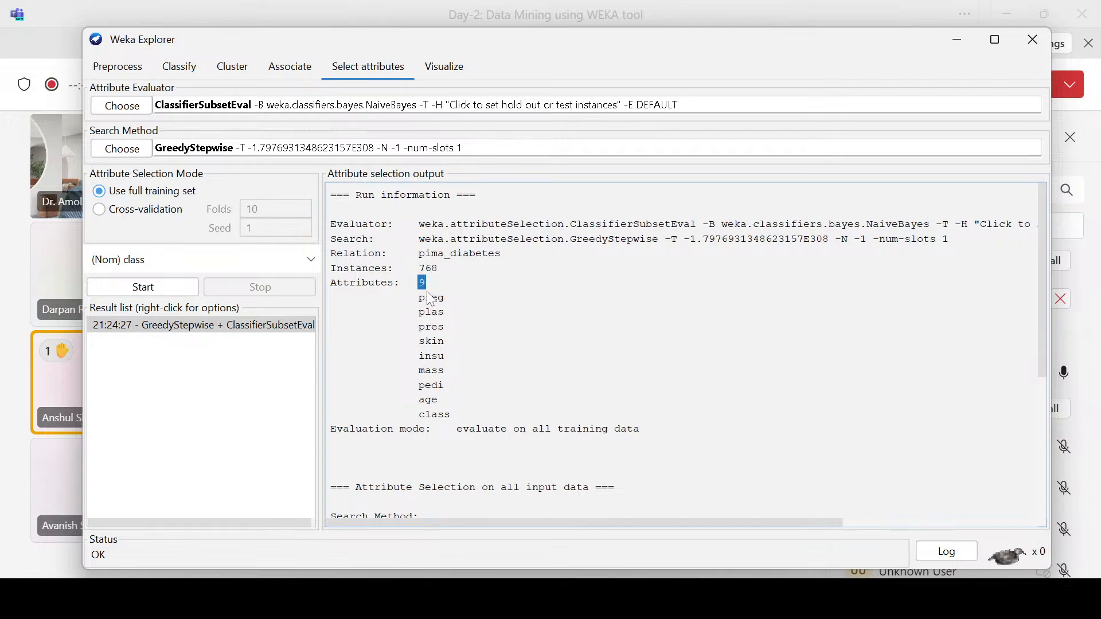
Step: Examine the evaluation mode, search method, merit of the best subset, learning scheme and selected attributes in the output
scroll(432, 301, down, 3)
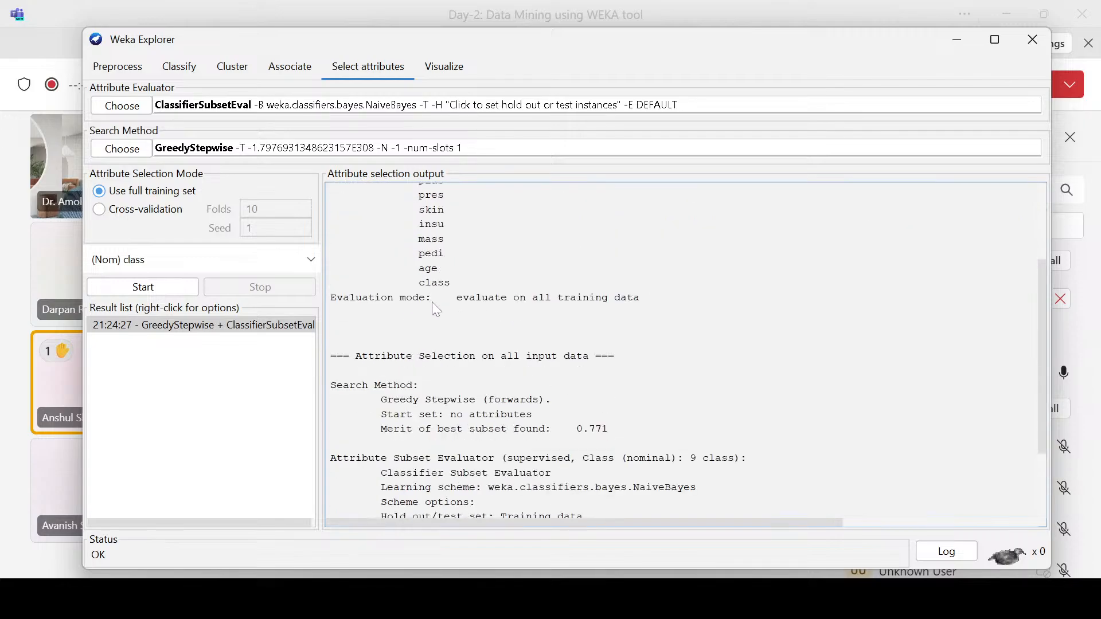
drag(336, 298, 672, 310)
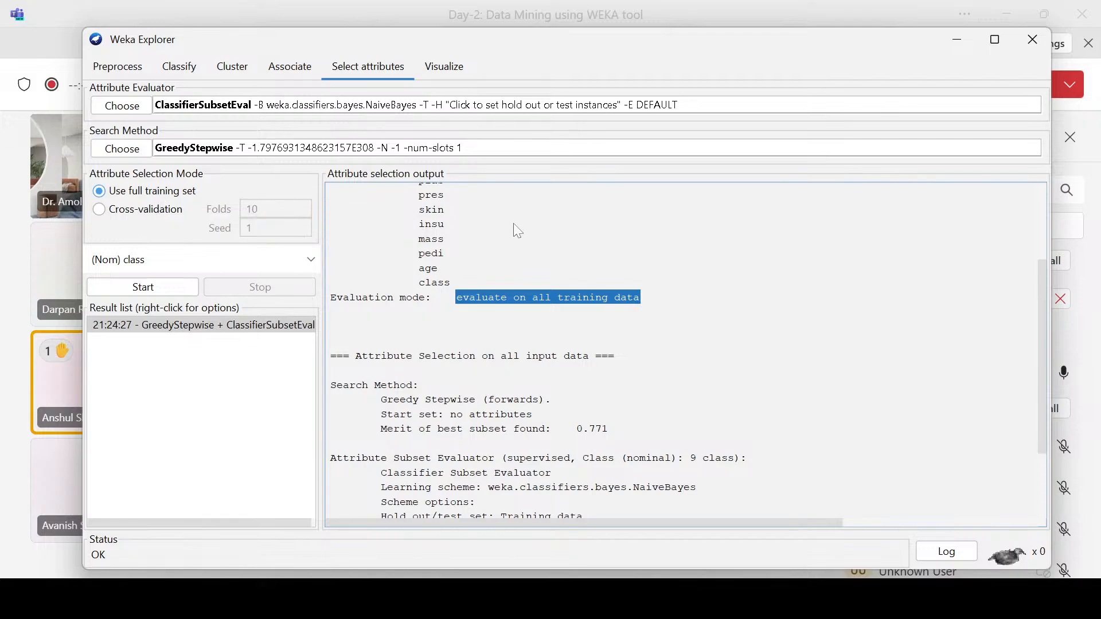
scroll(487, 309, down, 2)
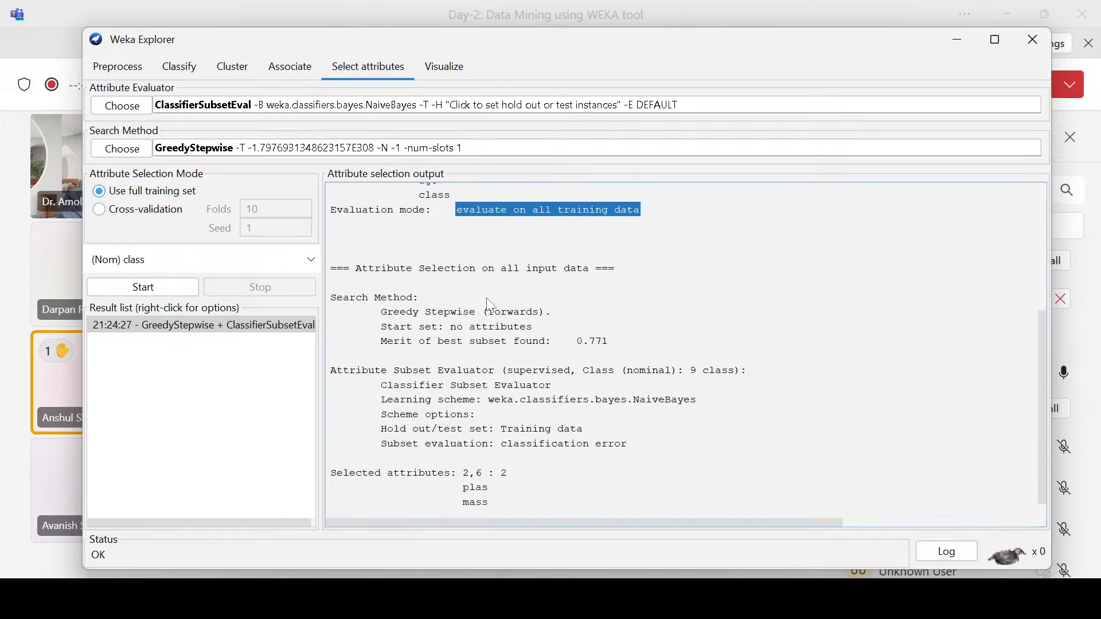
scroll(436, 281, down, 1)
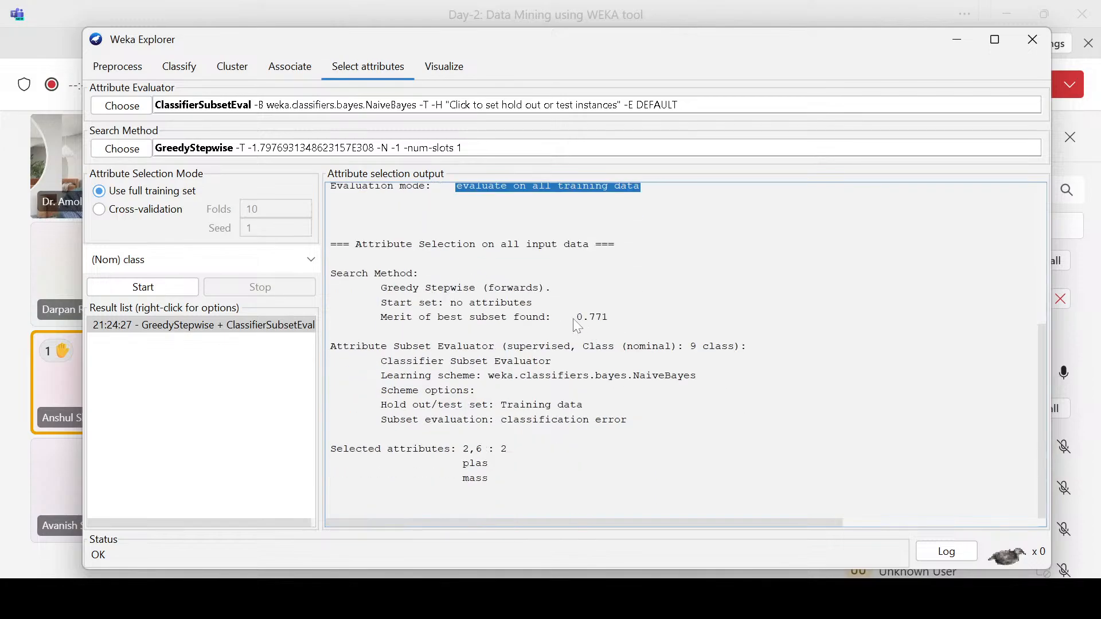
click(404, 297)
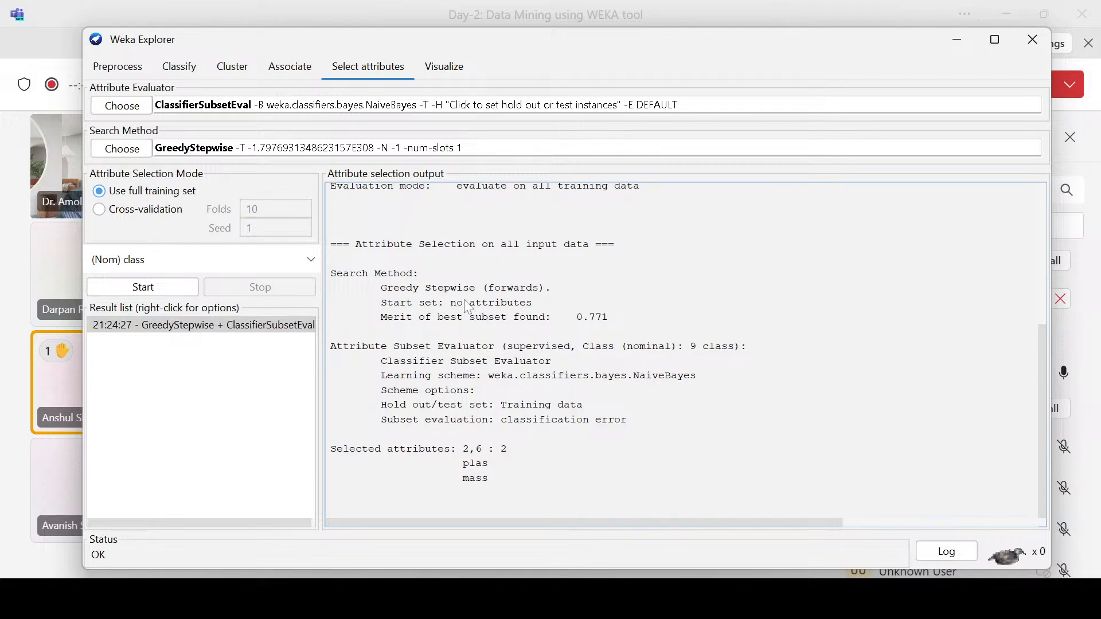
drag(394, 290, 496, 331)
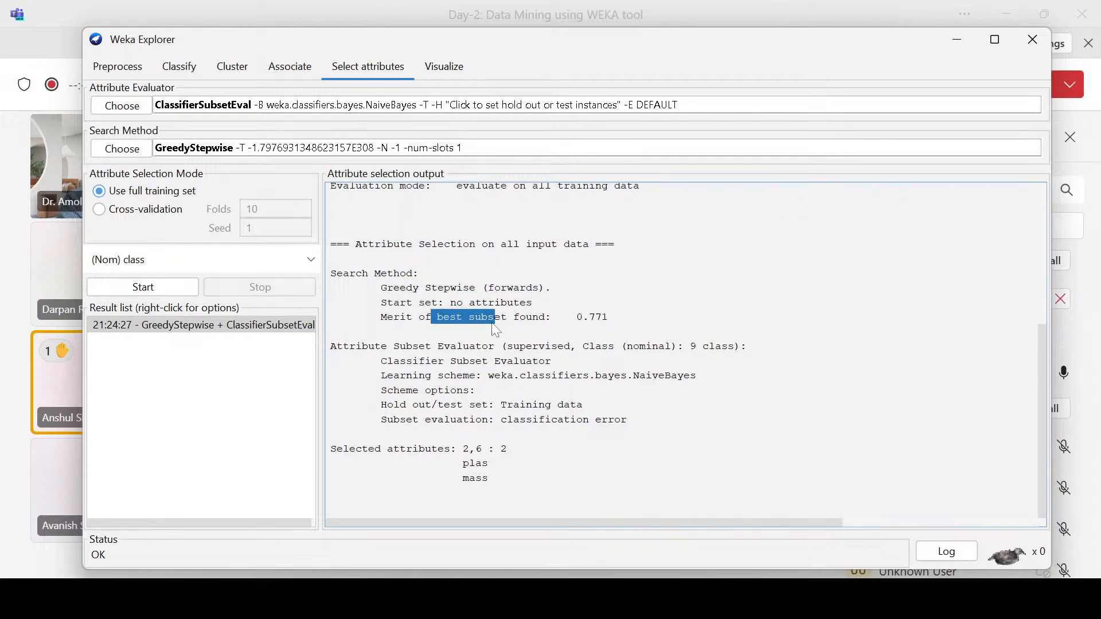
drag(582, 319, 618, 318)
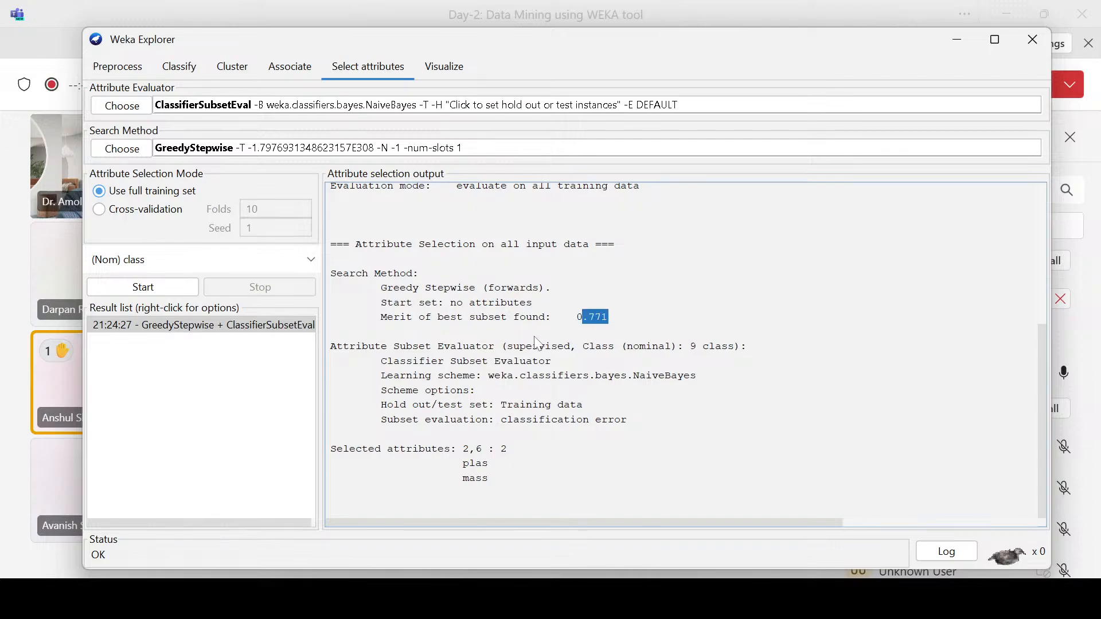
drag(445, 376, 520, 376)
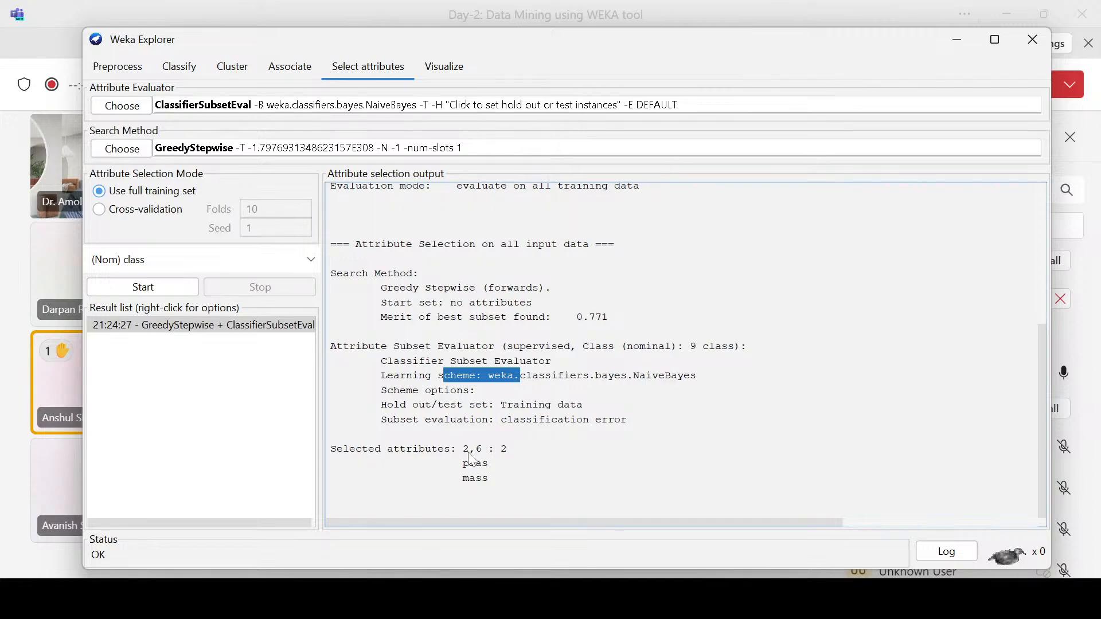
drag(469, 450, 475, 448)
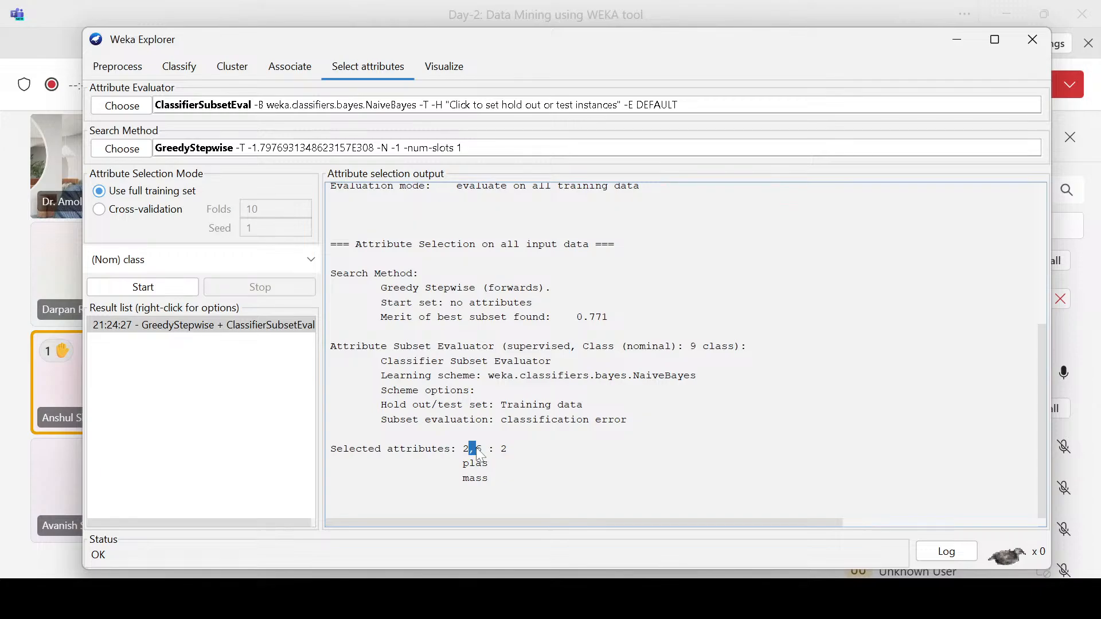
Step: Switch to the Teams meeting, mute all attendees and admit the participant waiting in the lobby, returning to Weka
click(2, 319)
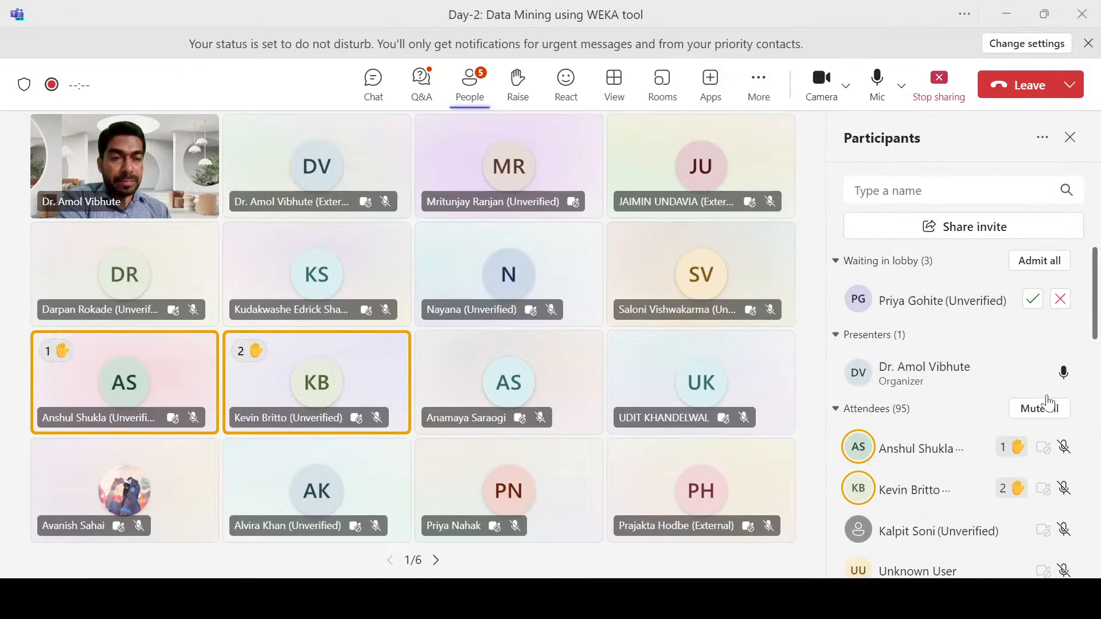
click(1051, 409)
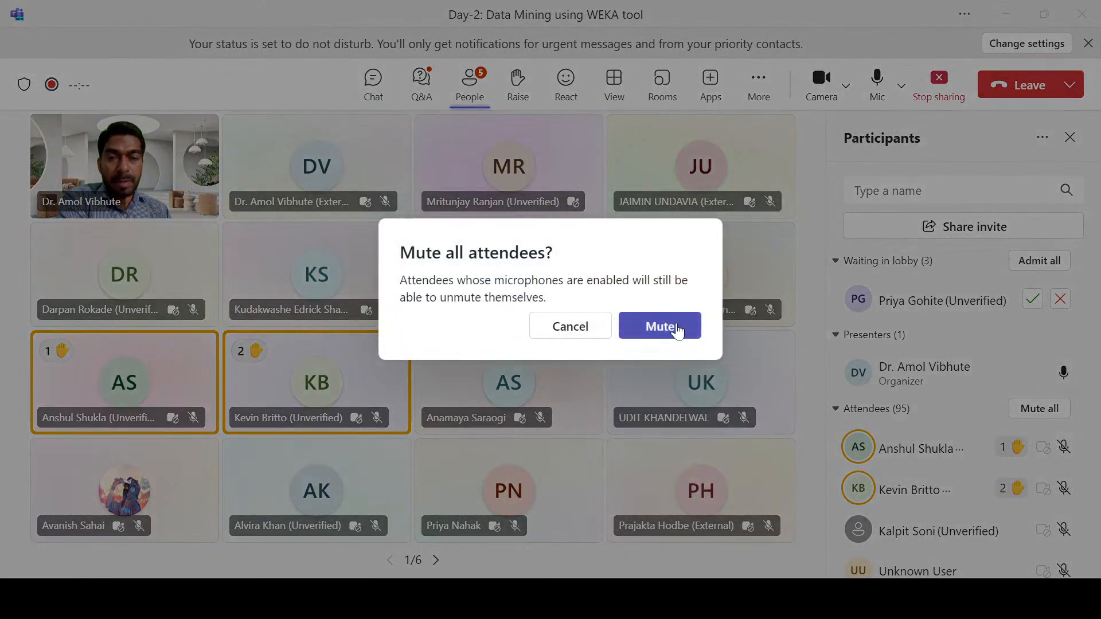
click(674, 327)
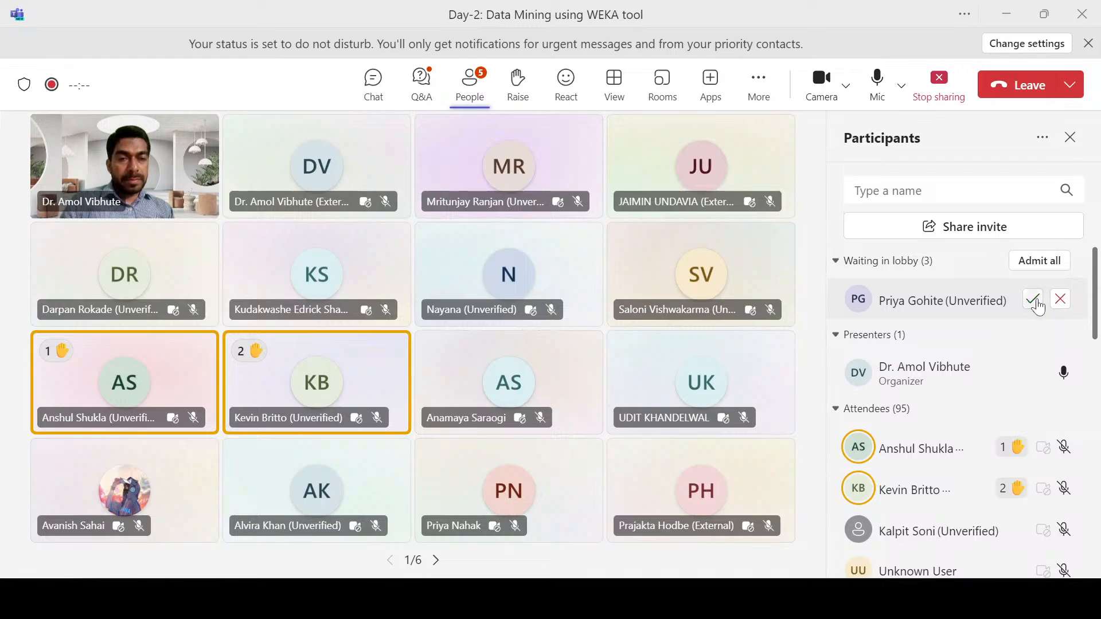
click(1033, 299)
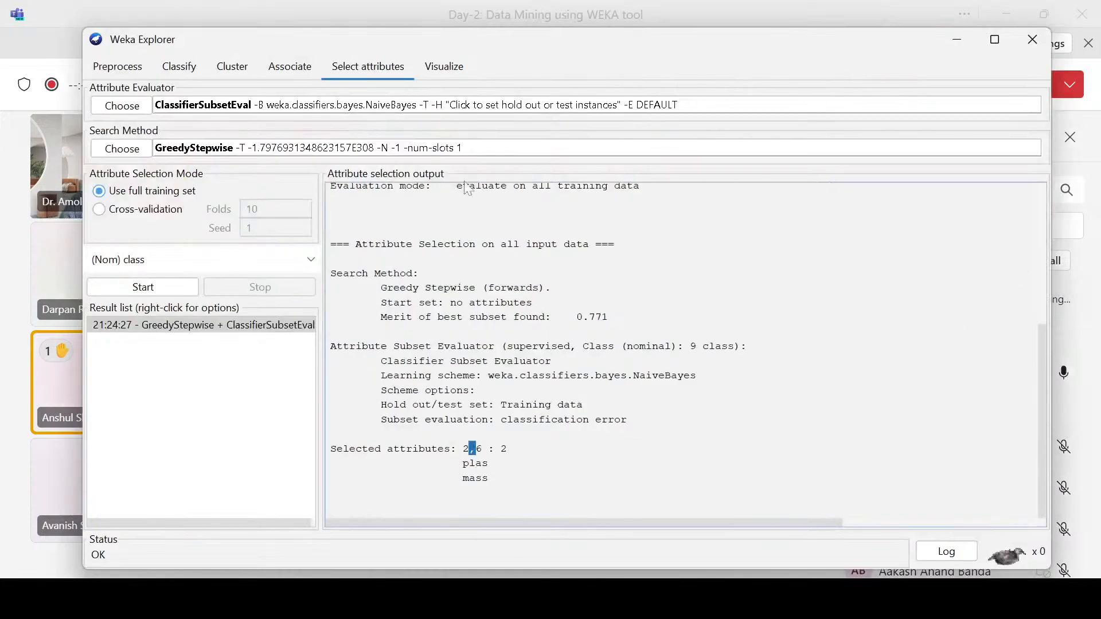
key(alt+Tab)
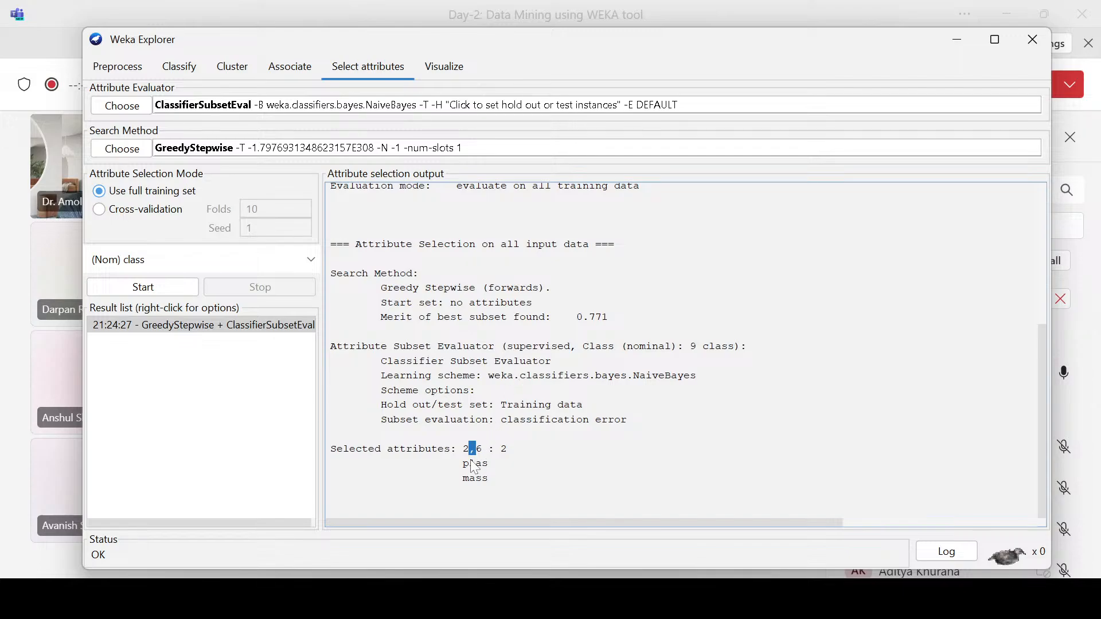
Step: Review the selected attributes in the output and mark plas and mass in the preprocessing attribute list
drag(463, 449, 508, 450)
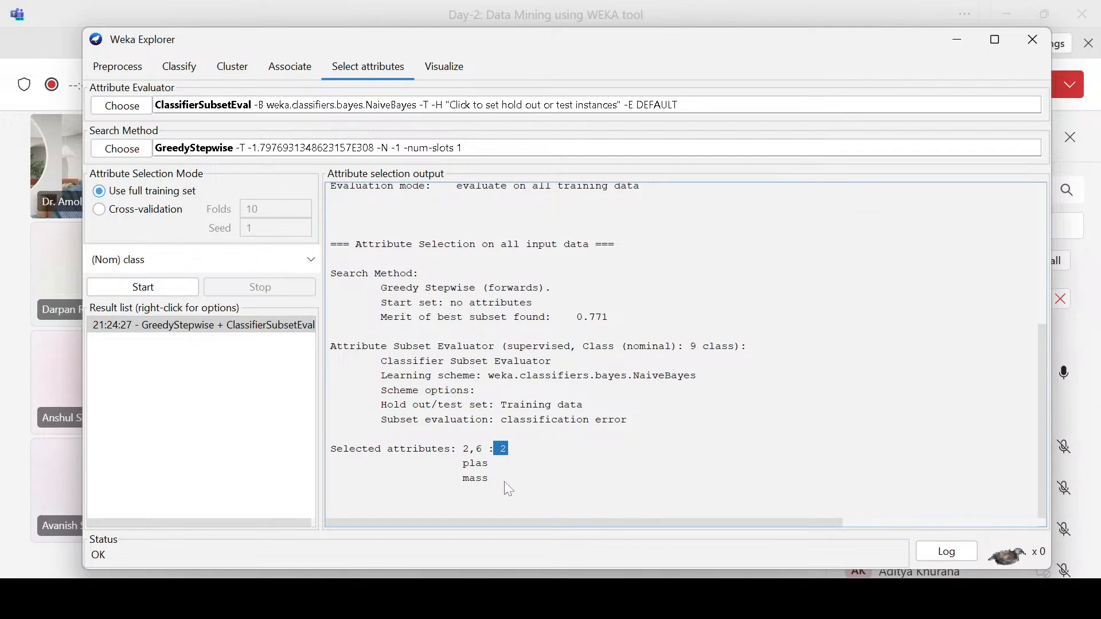
drag(463, 477, 487, 484)
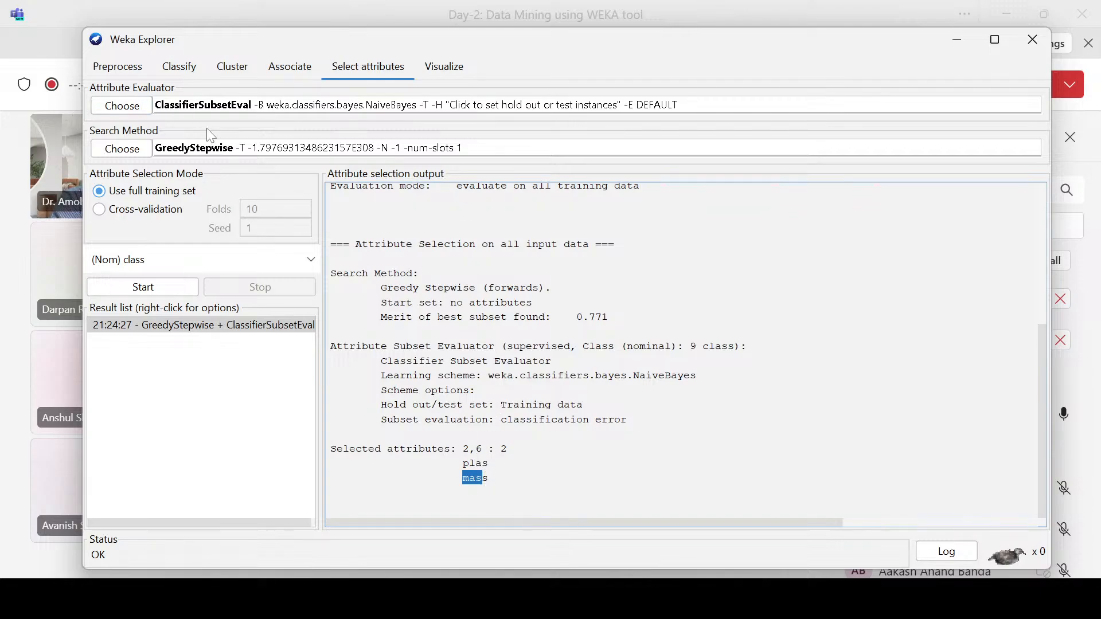
click(123, 71)
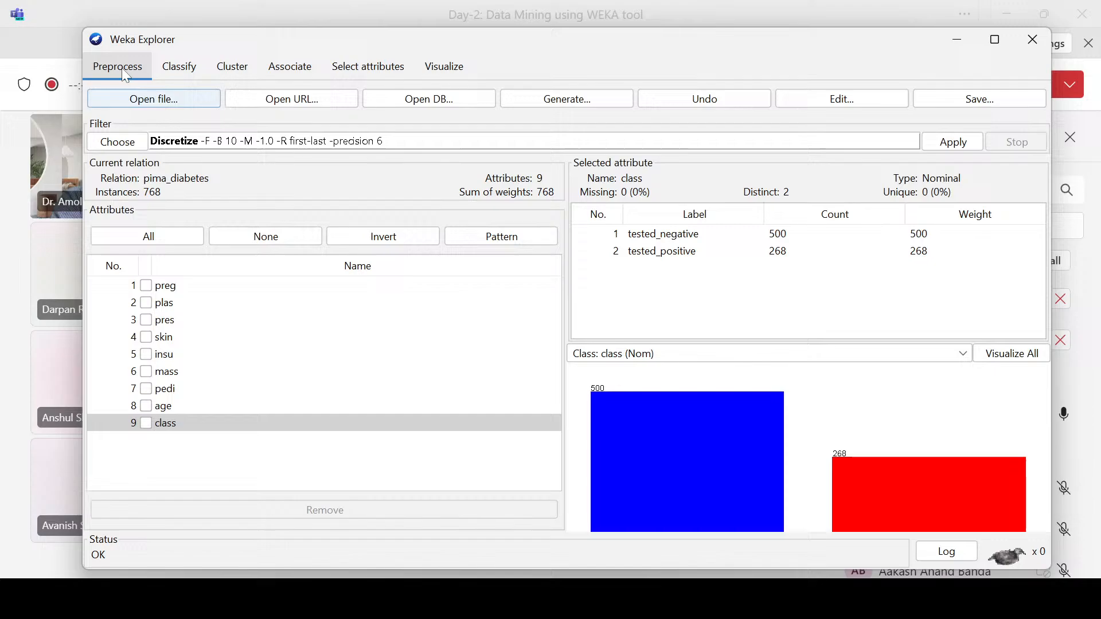
click(147, 302)
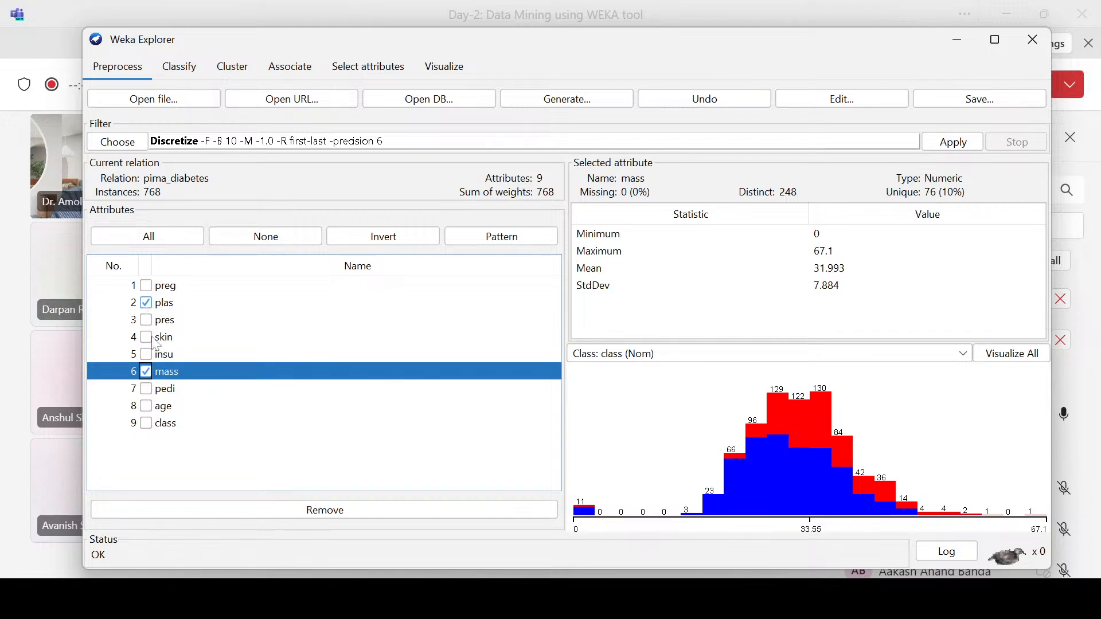
click(359, 75)
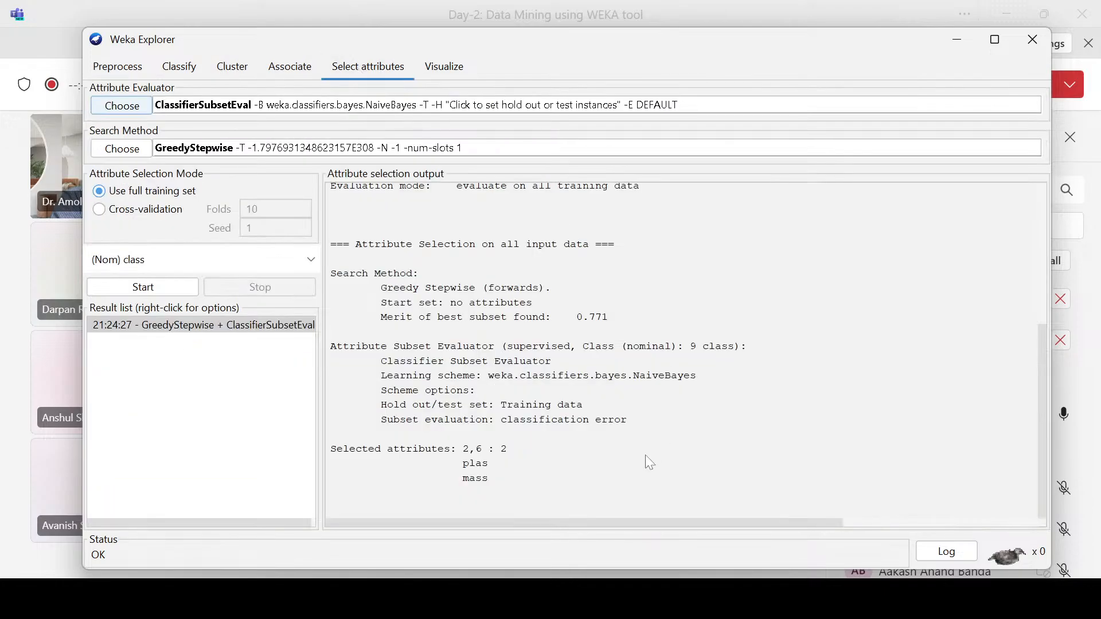
drag(463, 449, 487, 450)
click(118, 67)
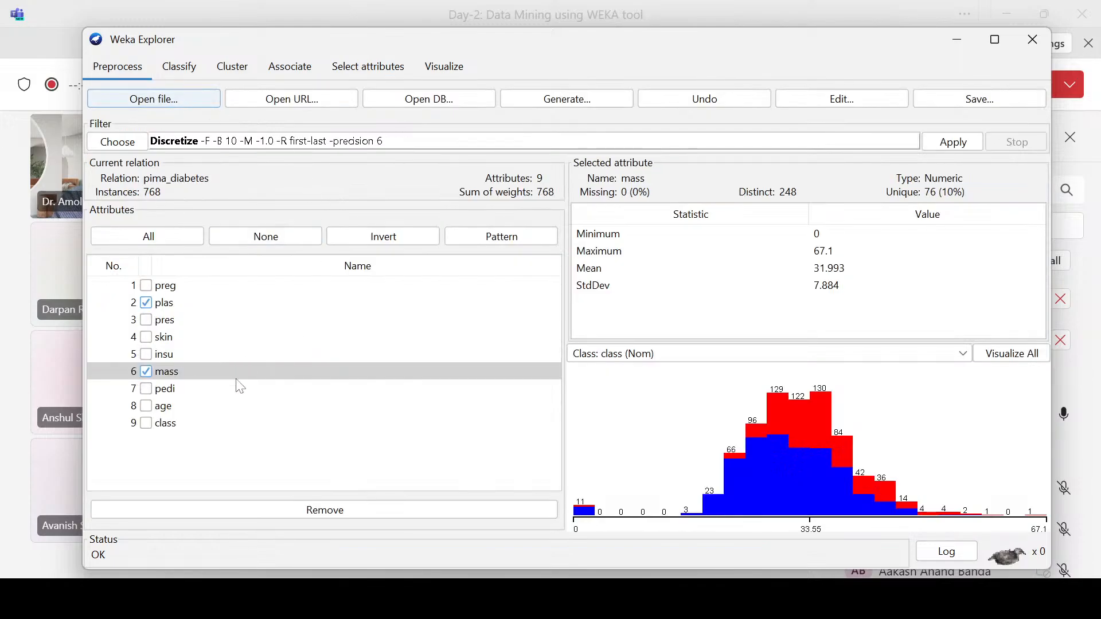
Step: Unmark mass and plas in the attribute list, and briefly mark and unmark preg
click(173, 371)
click(147, 371)
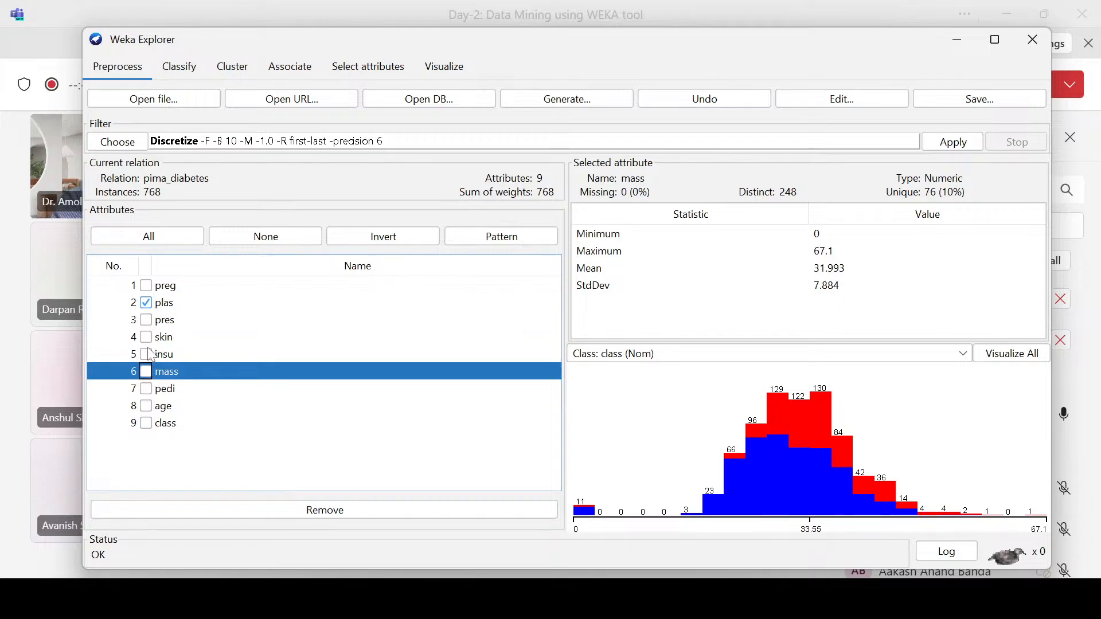
click(146, 303)
click(146, 285)
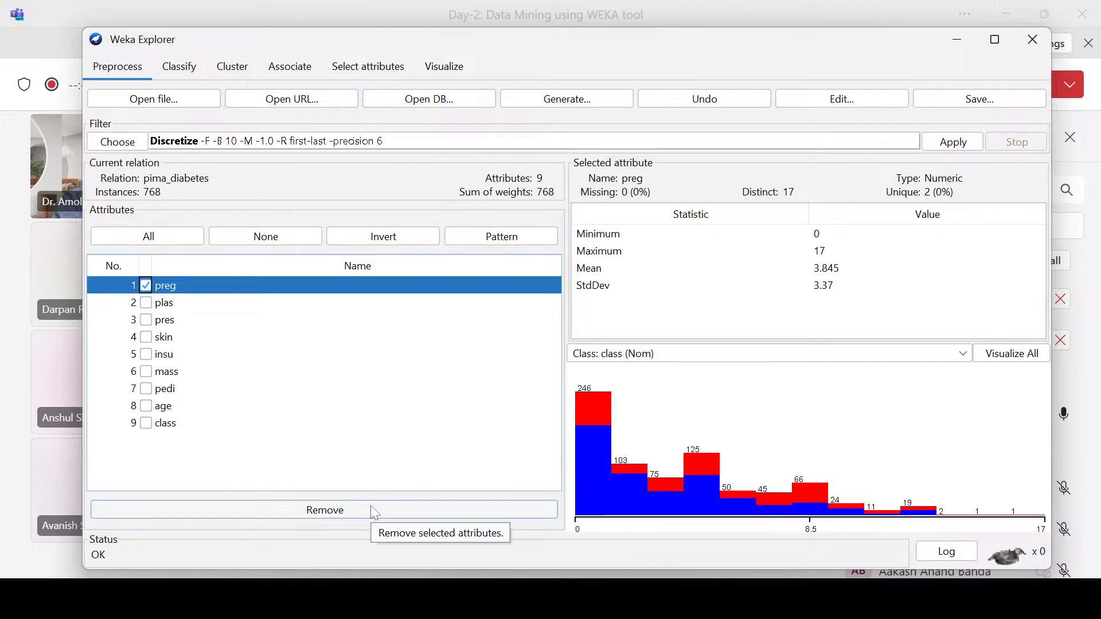
click(145, 286)
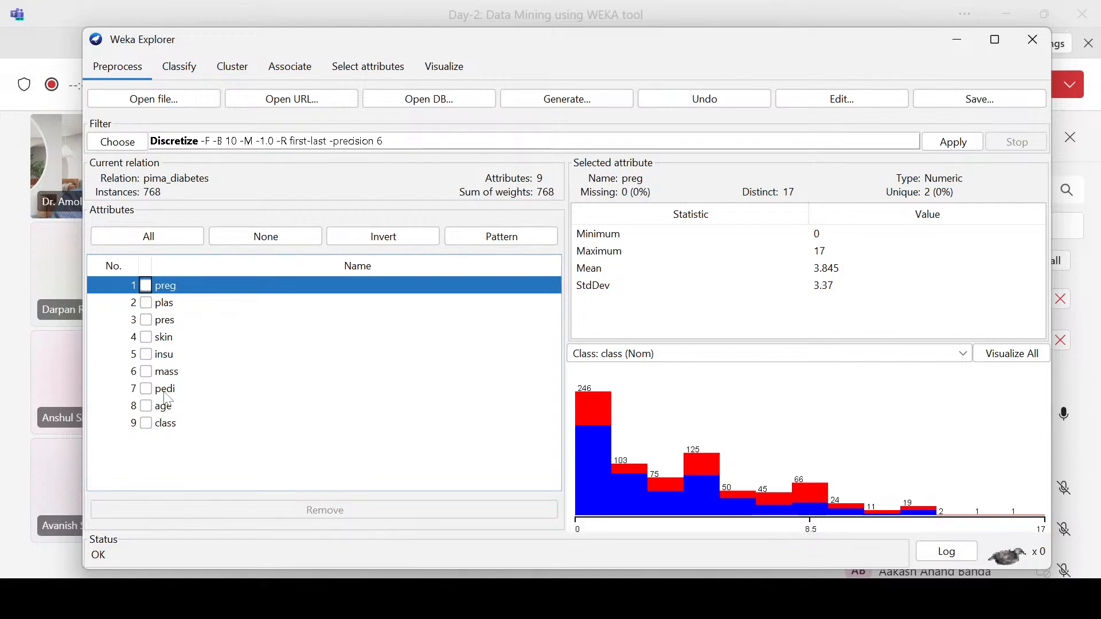
Step: Remove the preg attribute from the diabetes dataset, review the reduced attribute list and return to attribute selection
click(146, 286)
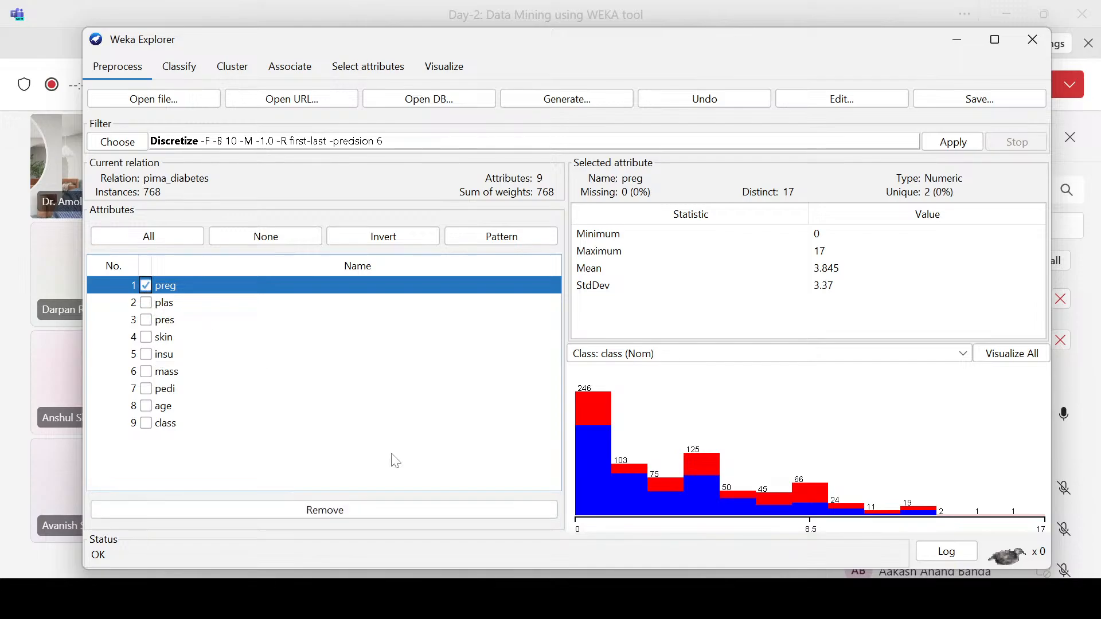
click(336, 517)
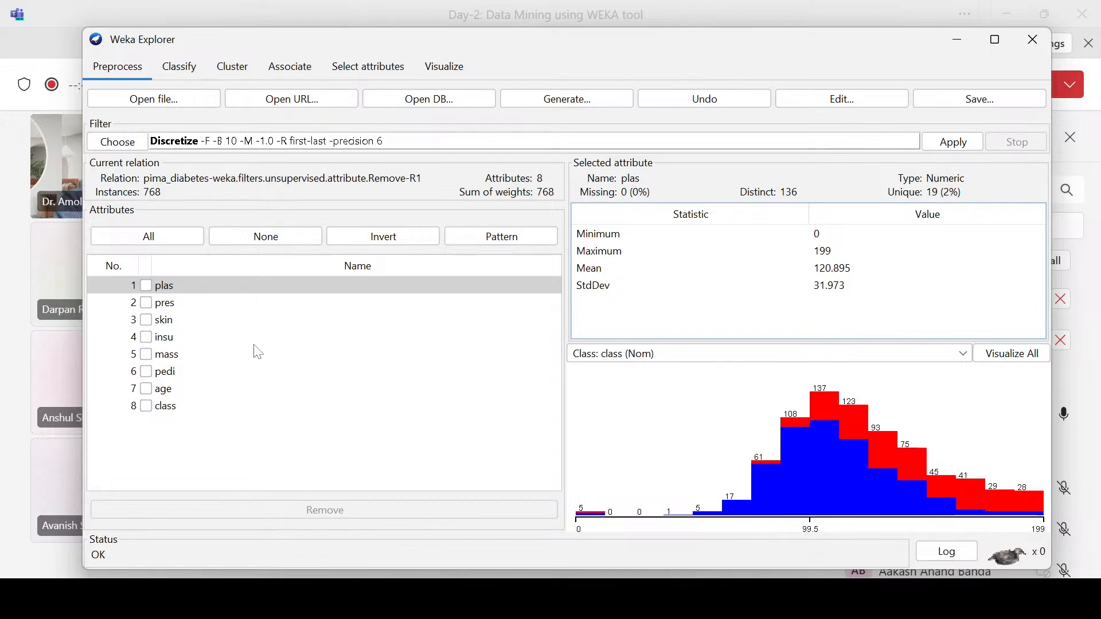
click(367, 66)
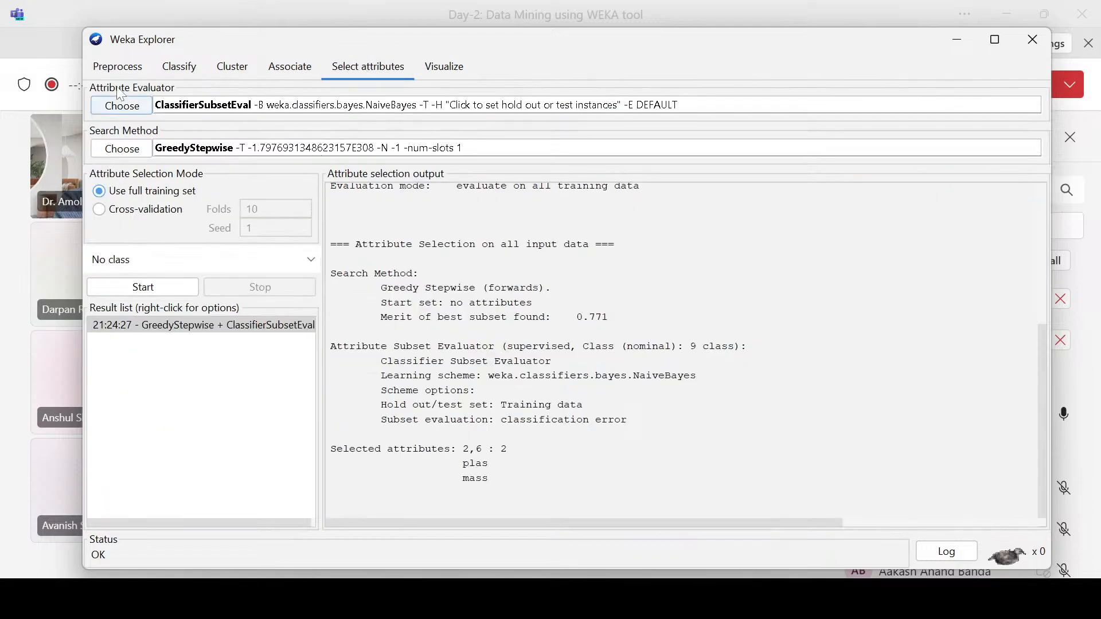
click(119, 68)
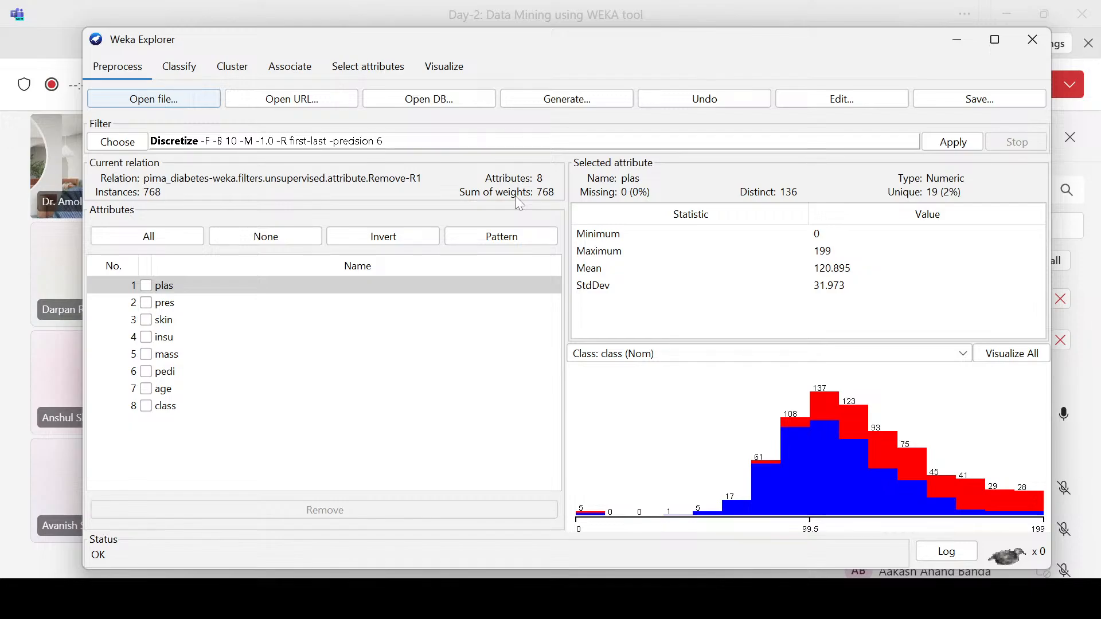
click(370, 67)
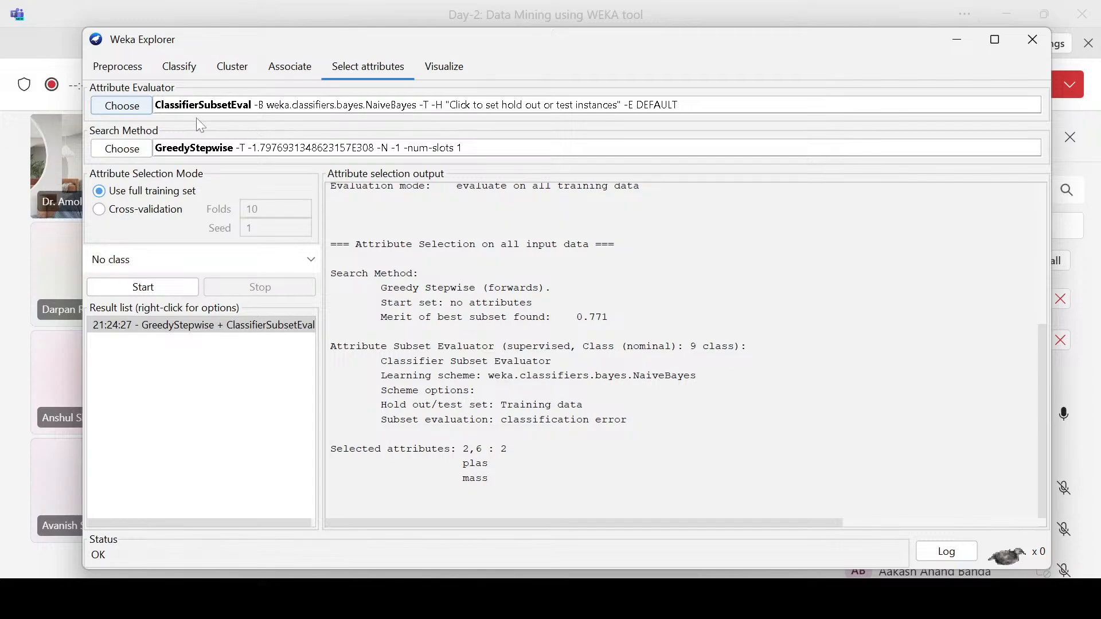
Step: Choose the PrincipalComponents attribute evaluator and accept the Ranker search method
click(142, 112)
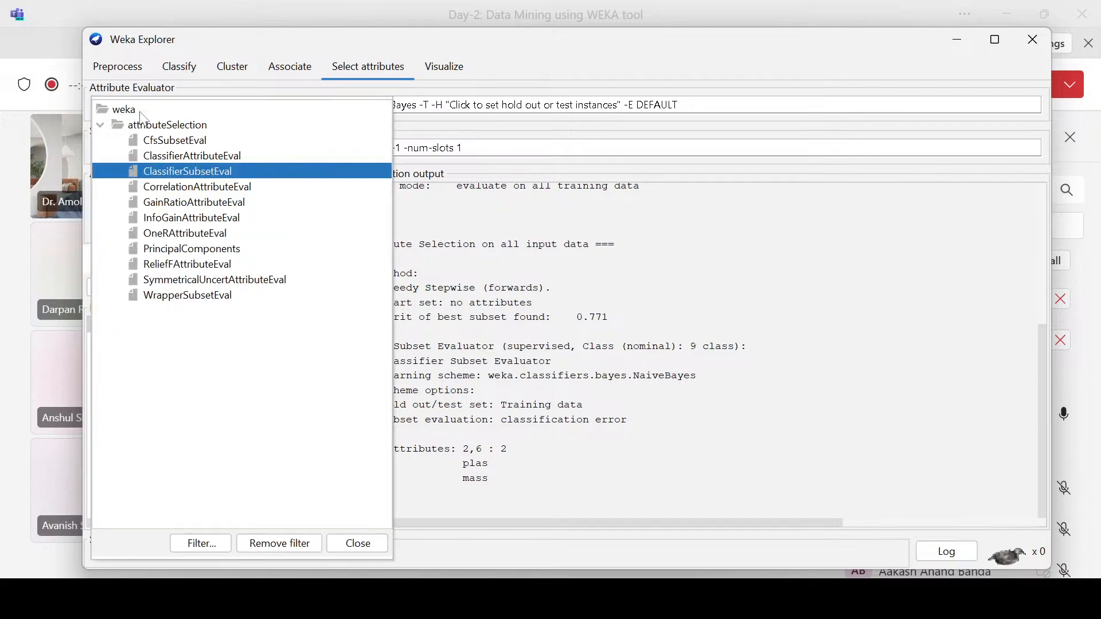
click(174, 251)
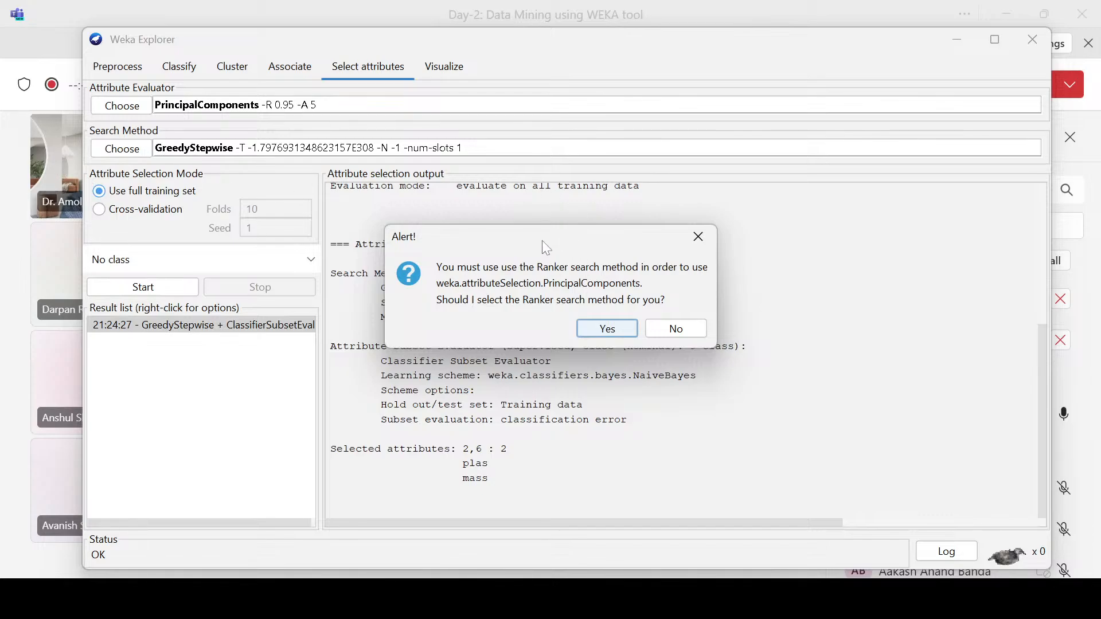
click(601, 331)
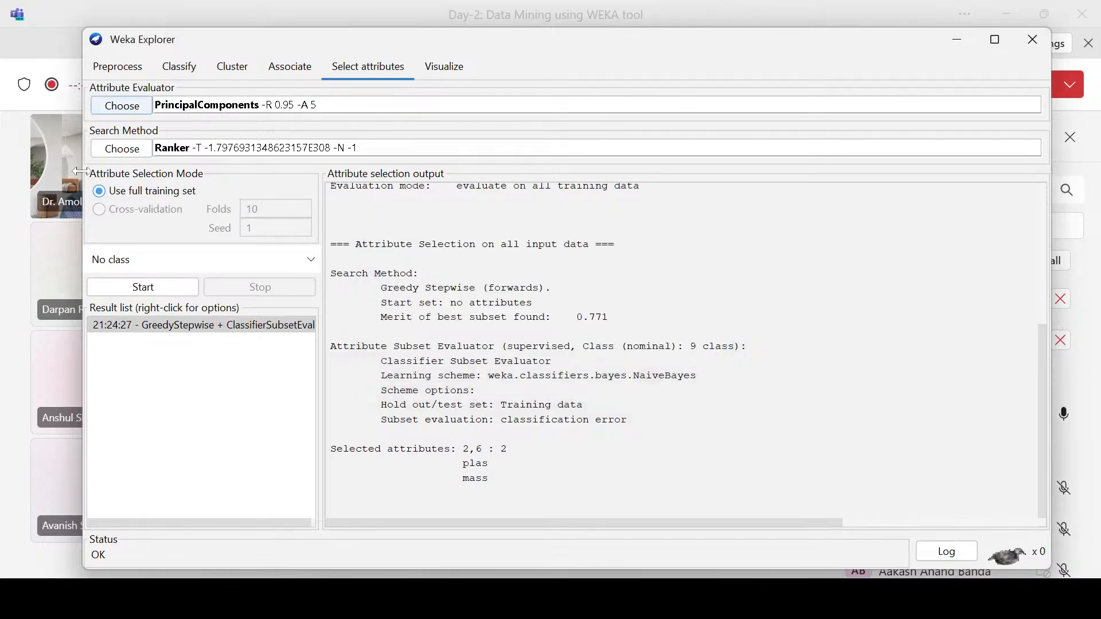
Step: Examine the PrincipalComponents options, including maximumAttributeNames, and cancel them, accepting GreedyStepwise as the search method for ClassifierSubsetEval
click(365, 106)
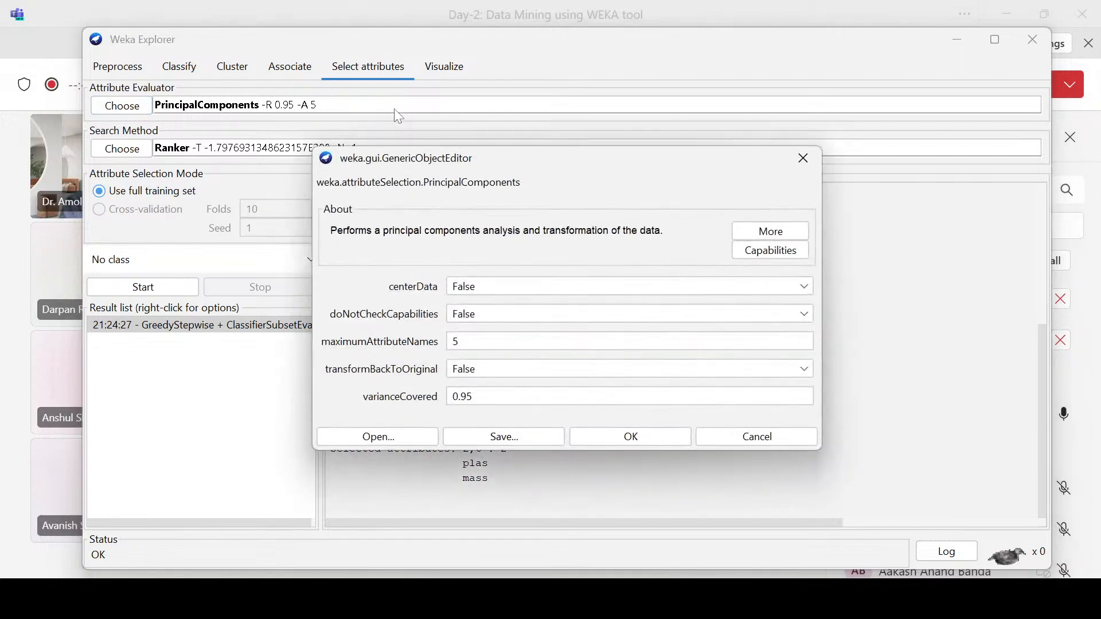
drag(476, 163, 455, 79)
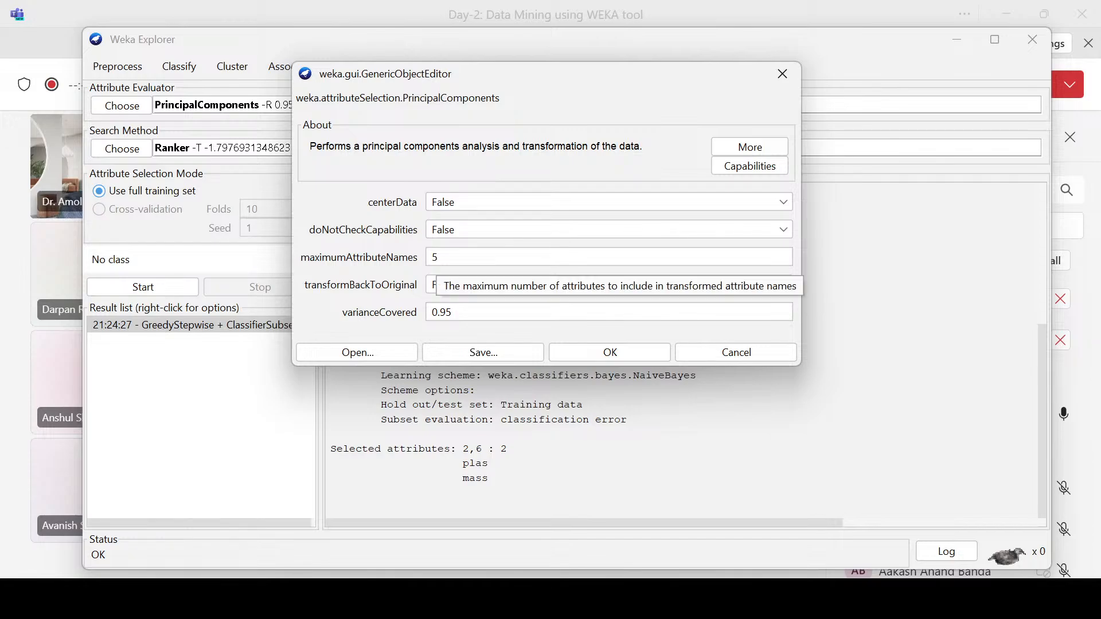
drag(442, 259, 375, 272)
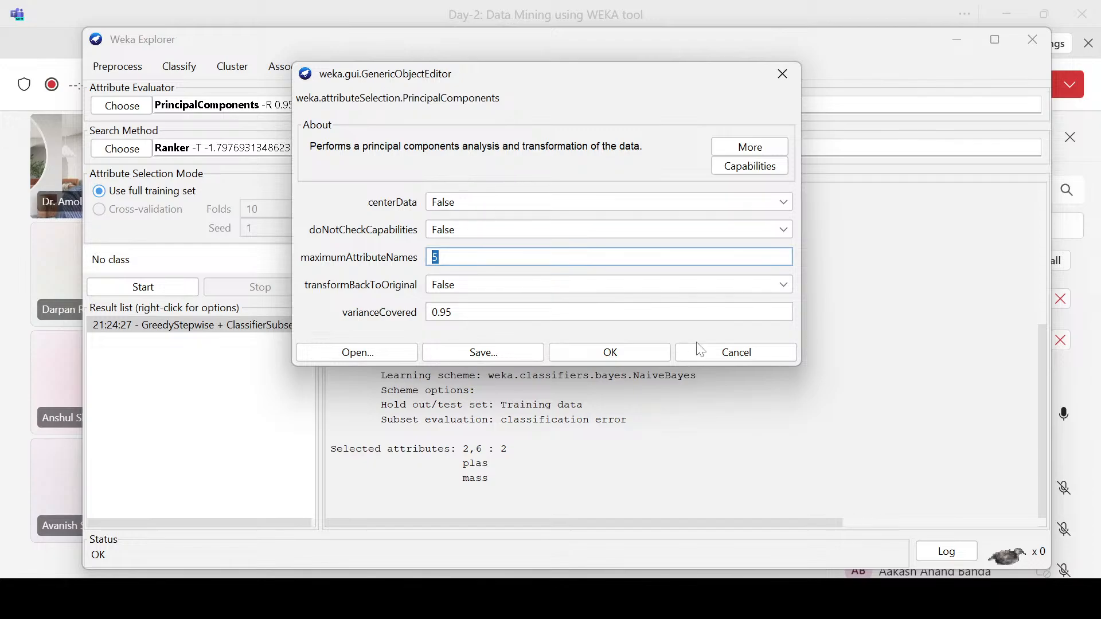
click(735, 352)
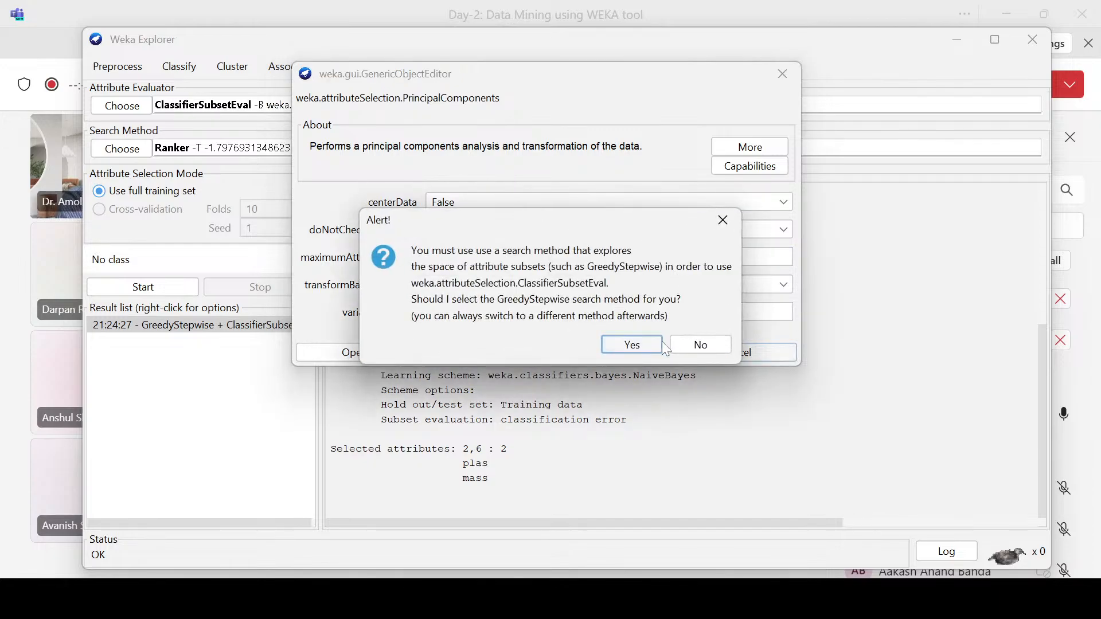
click(646, 347)
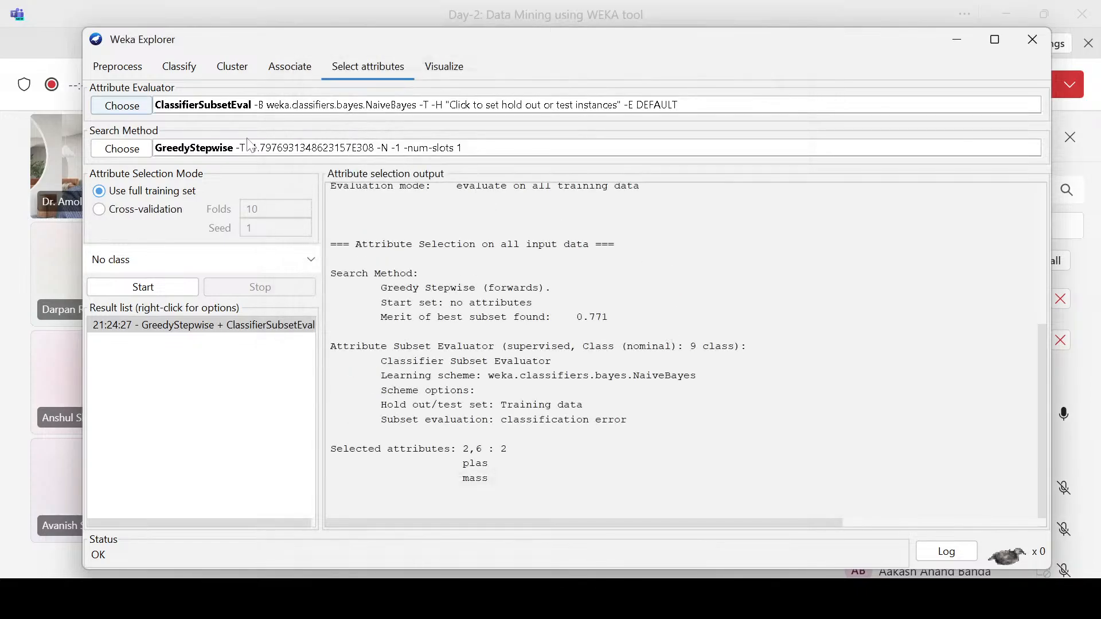
Step: Reselect PrincipalComponents as the attribute evaluator, paired with the Ranker search method
click(99, 107)
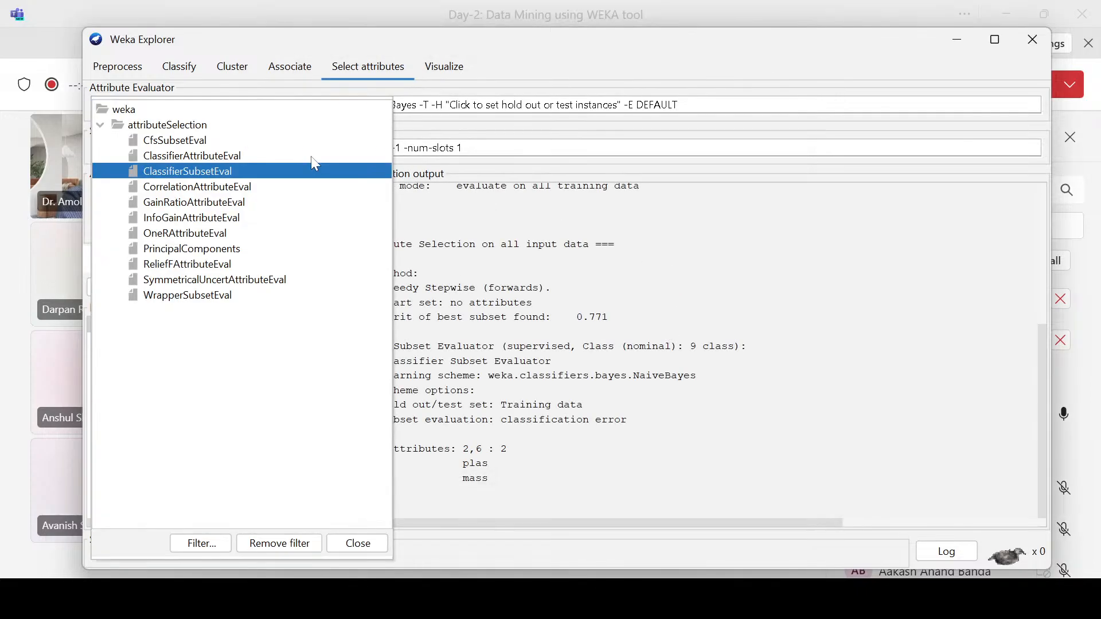
click(191, 243)
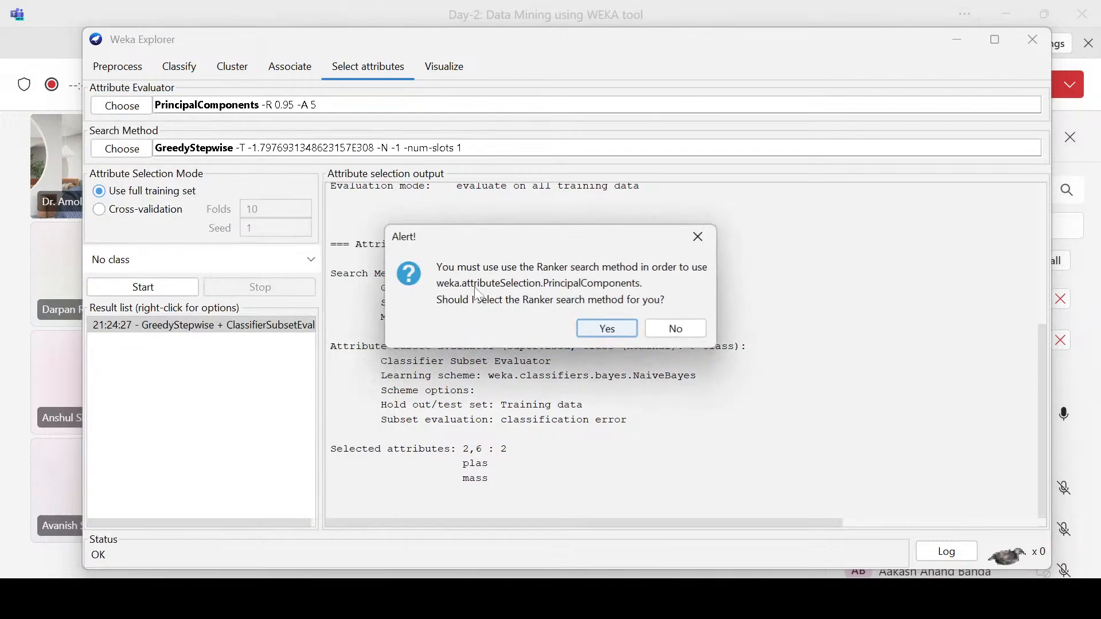
click(602, 329)
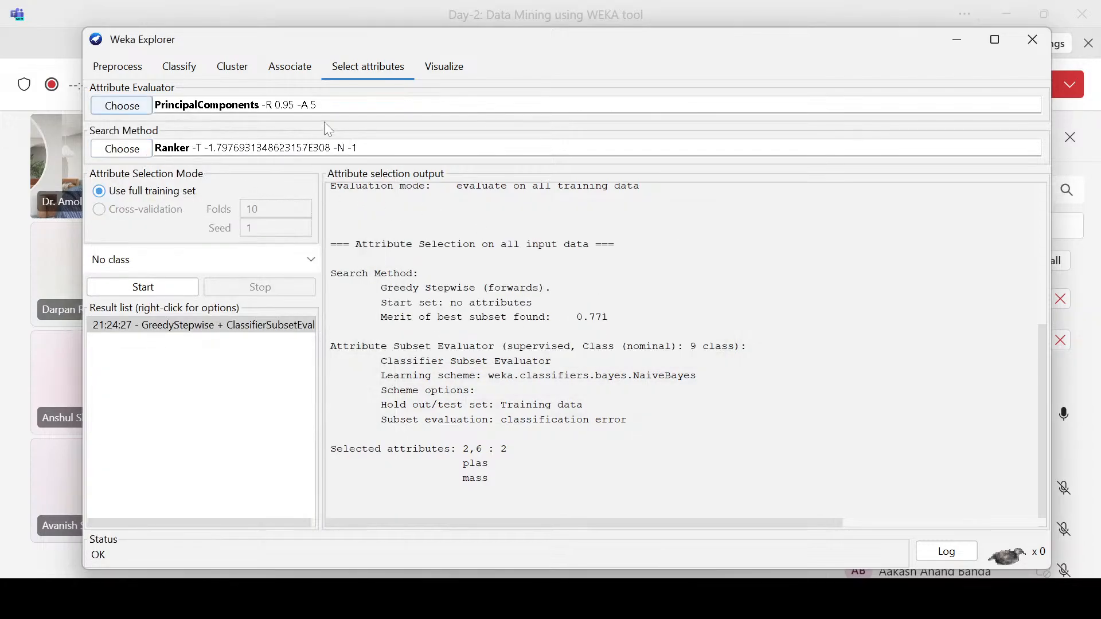
Step: Inspect the Ranker search options, focusing on numToSelect, and cancel without changing them
click(294, 149)
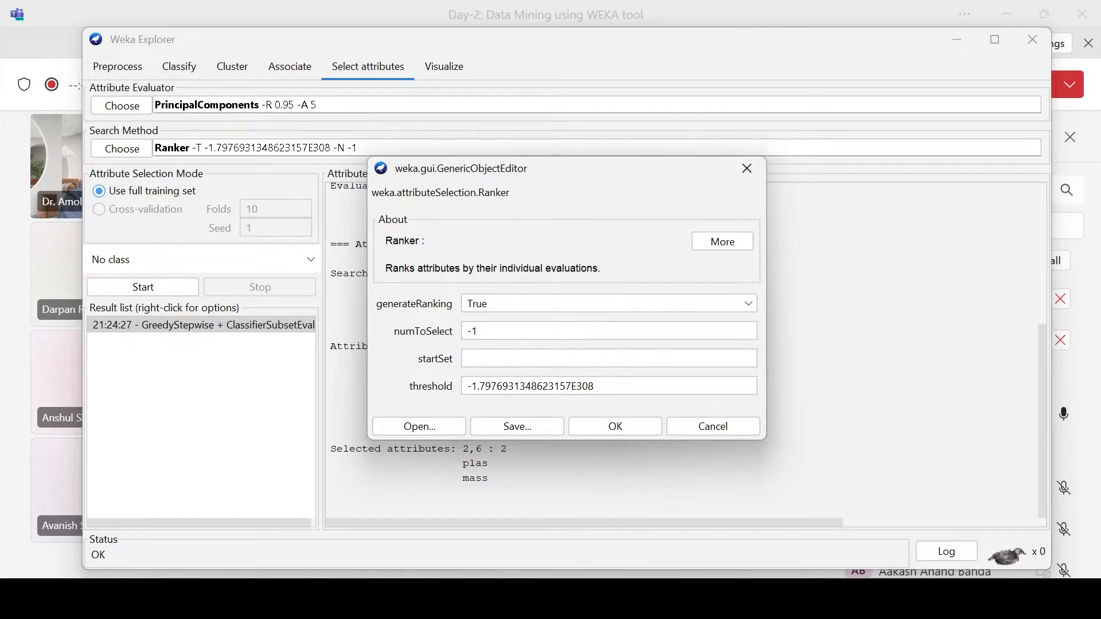
double_click(473, 330)
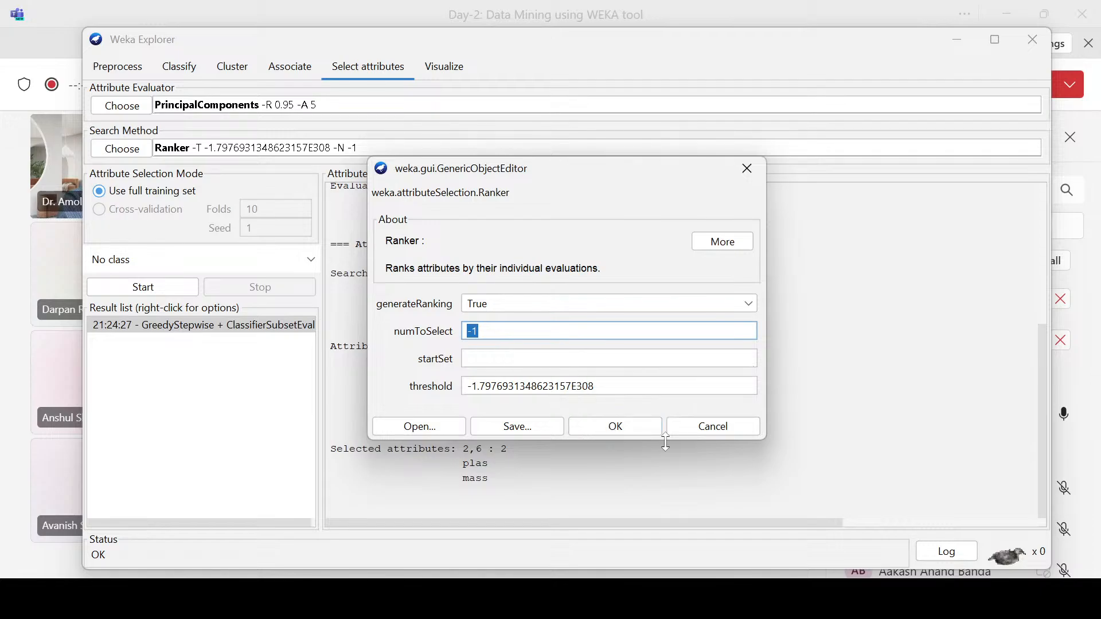
click(723, 427)
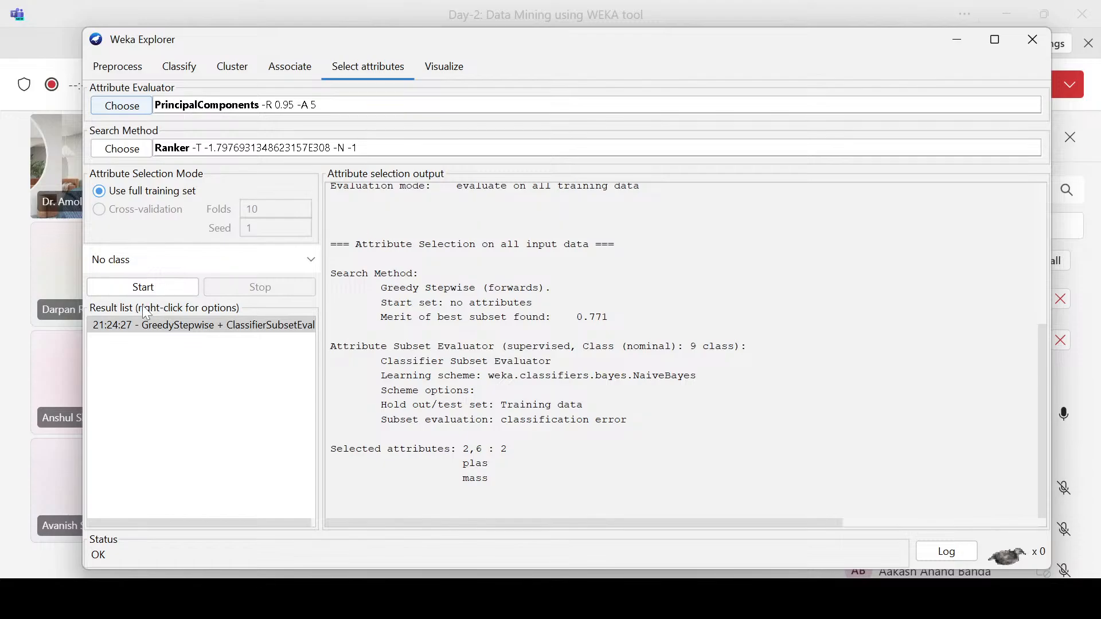
Step: Set the class attribute for attribute selection to (Nom) class
click(170, 266)
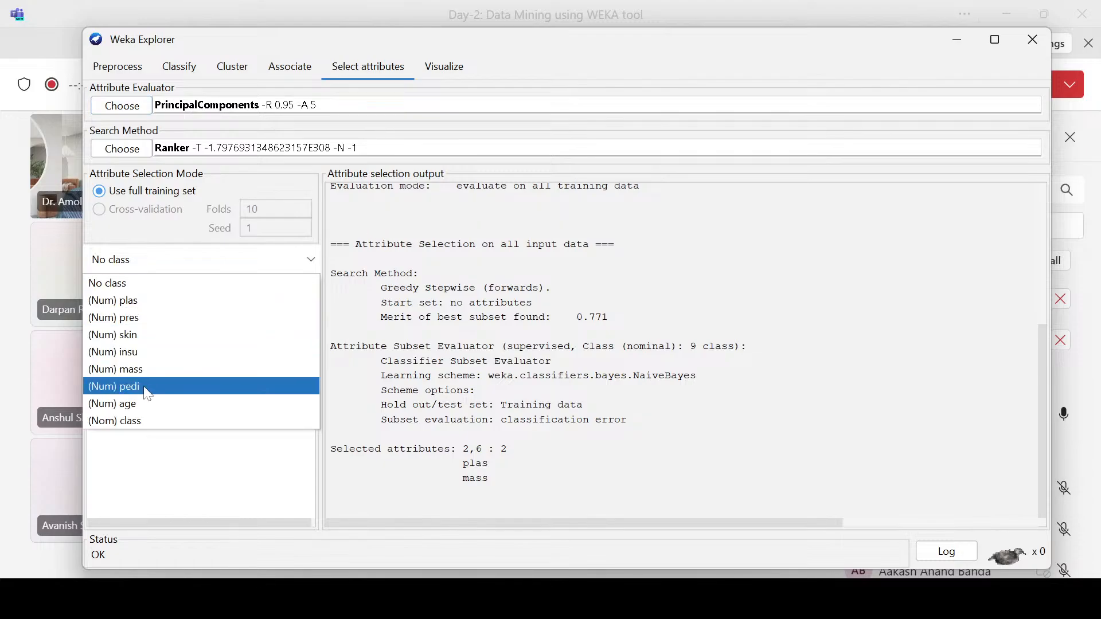
click(155, 422)
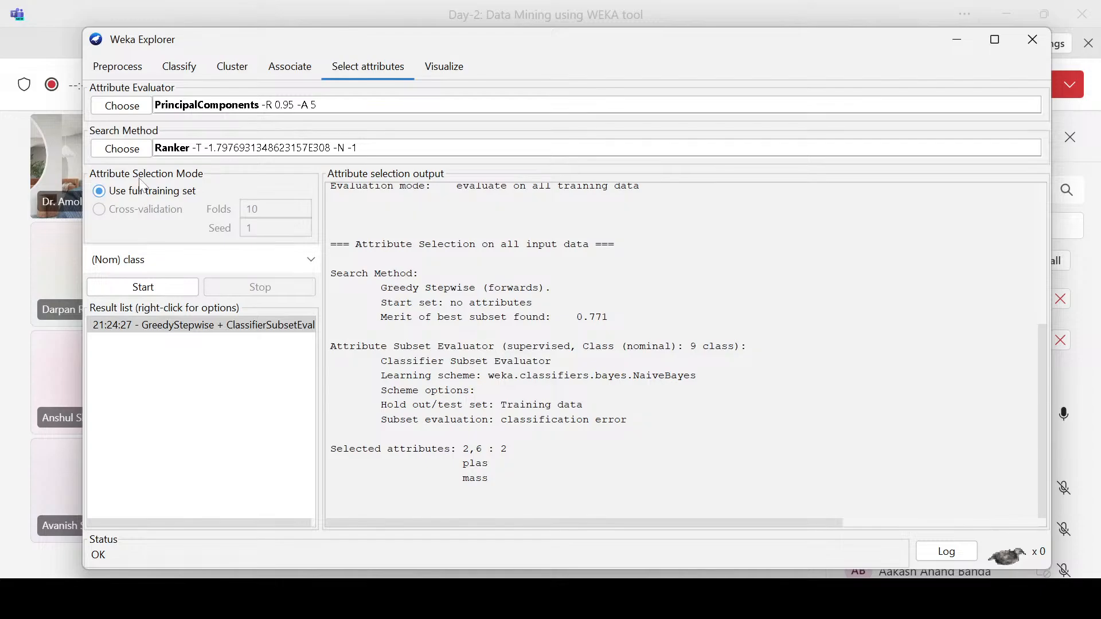
Step: Run attribute selection with PrincipalComponents and Ranker, and review the output's run information, attribute list, evaluation mode and search method
click(149, 295)
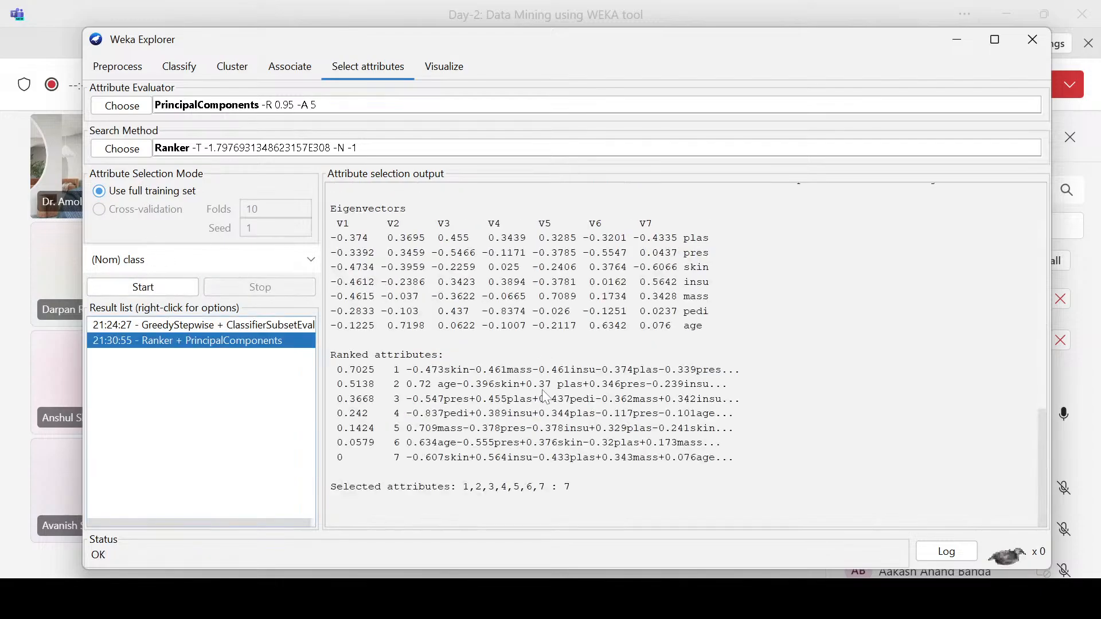
scroll(545, 395, up, 20)
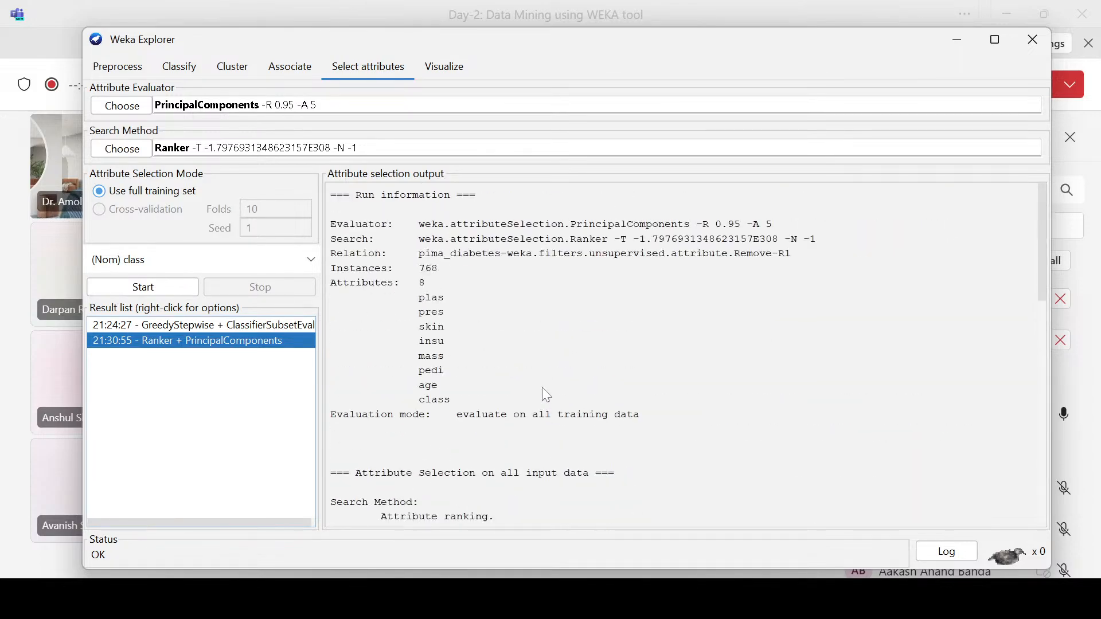
double_click(422, 283)
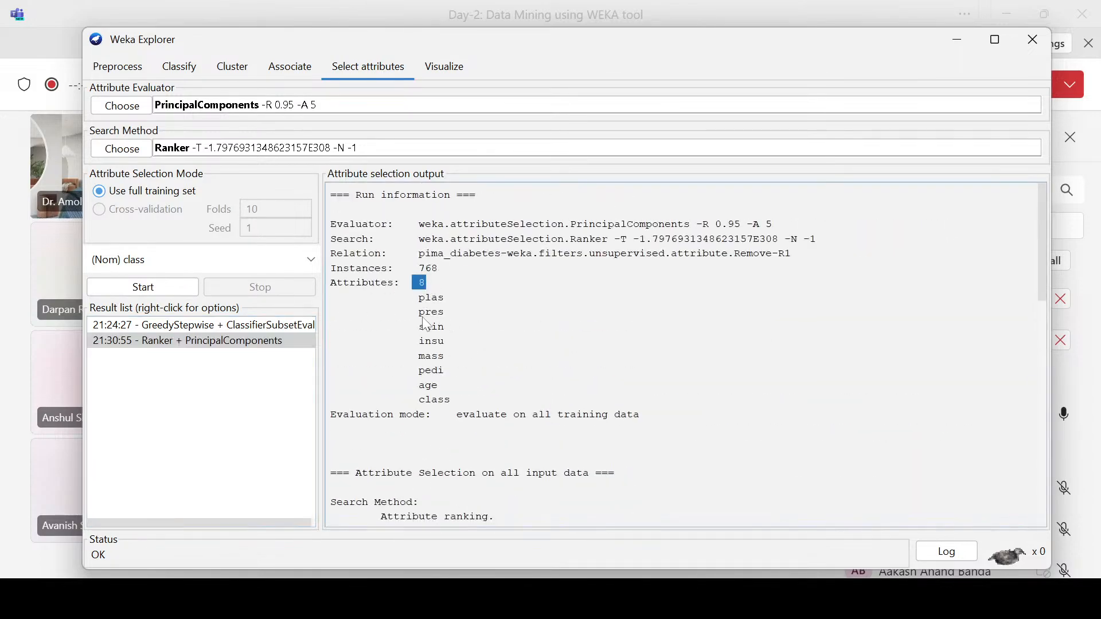
click(453, 338)
scroll(462, 336, down, 8)
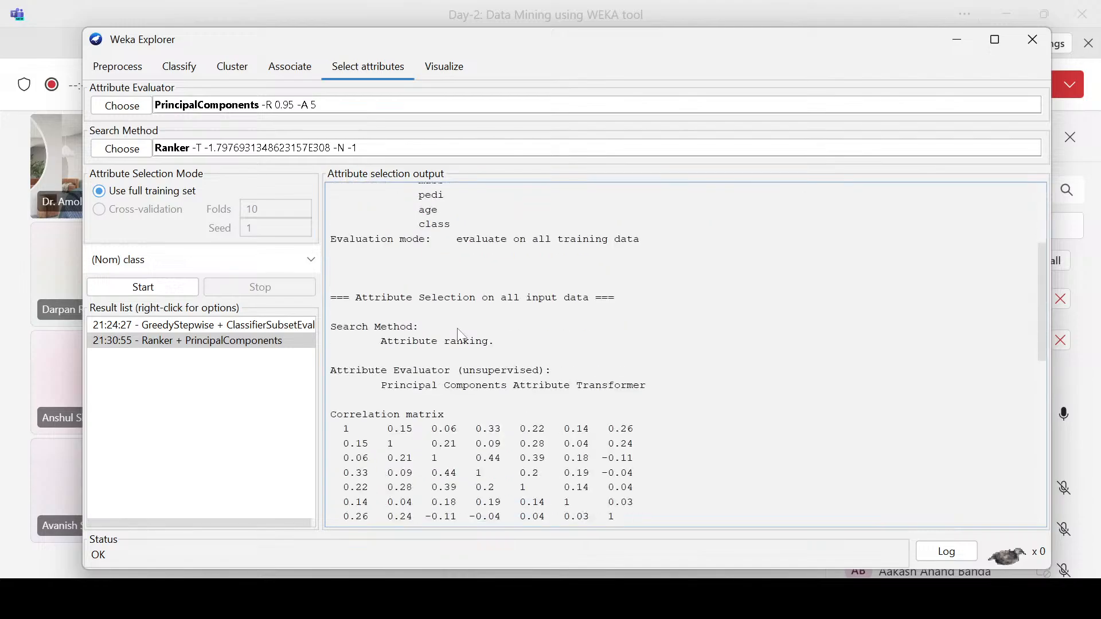
scroll(462, 336, up, 2)
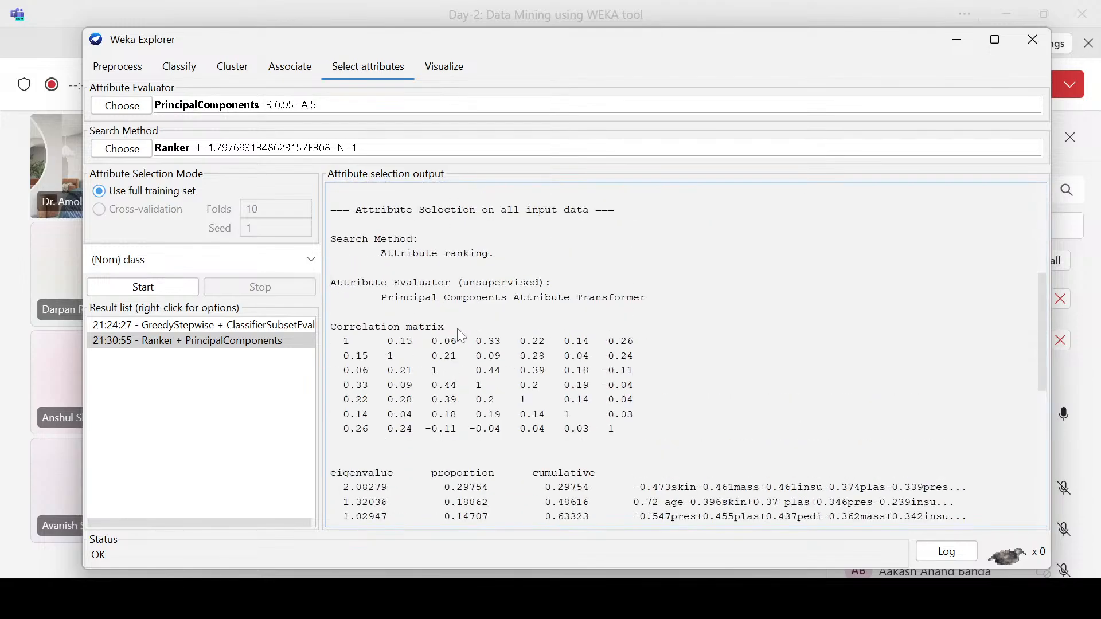
scroll(457, 328, up, 6)
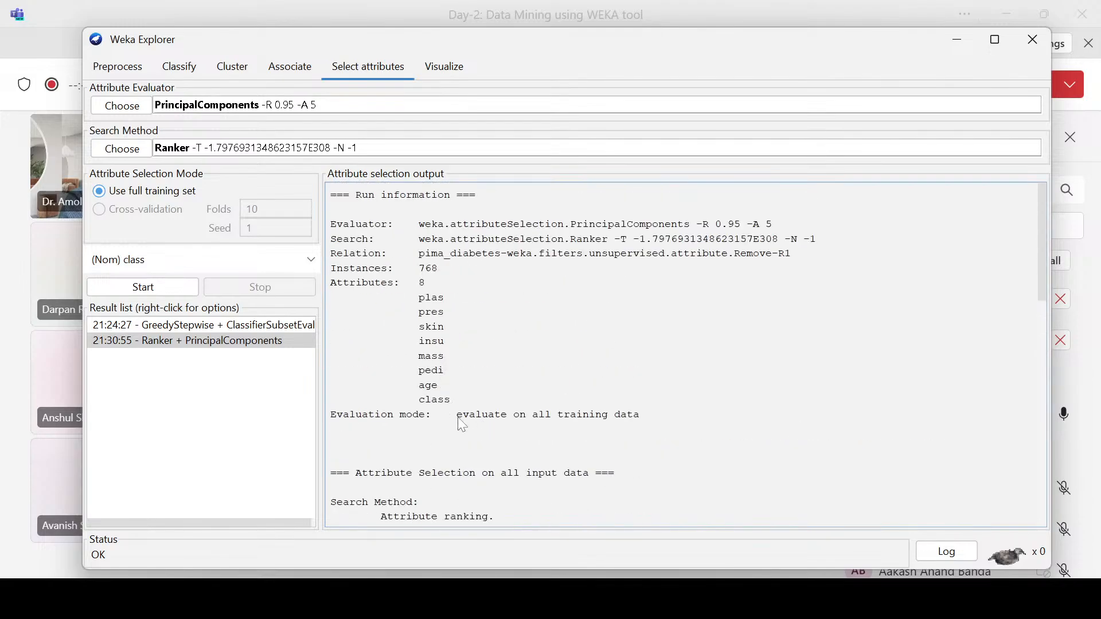
drag(457, 414, 624, 419)
scroll(484, 395, down, 4)
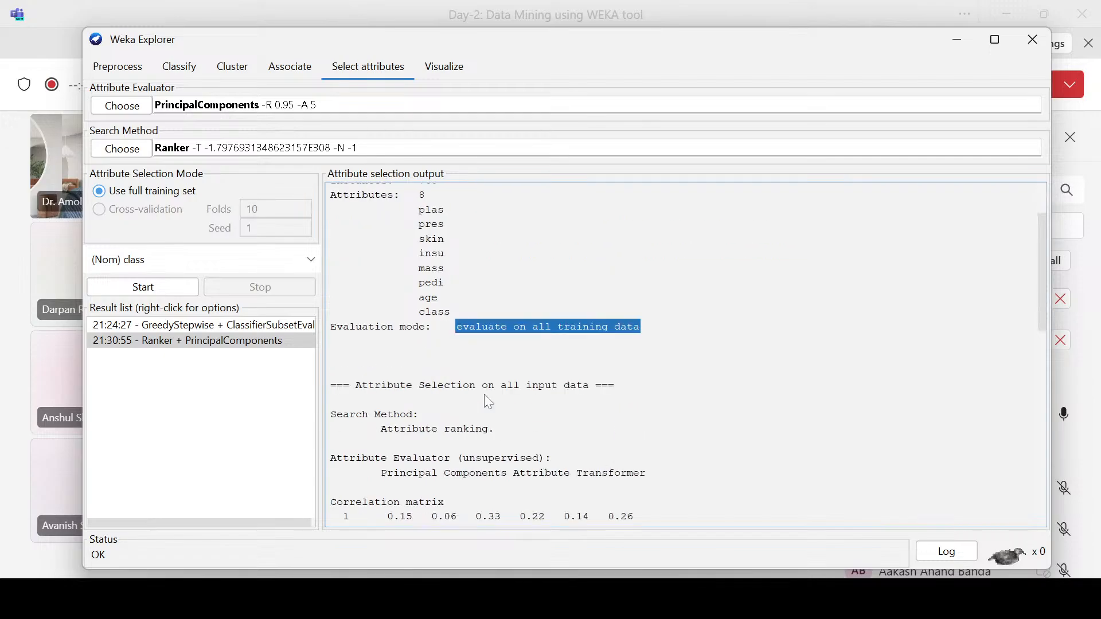
drag(392, 342, 495, 344)
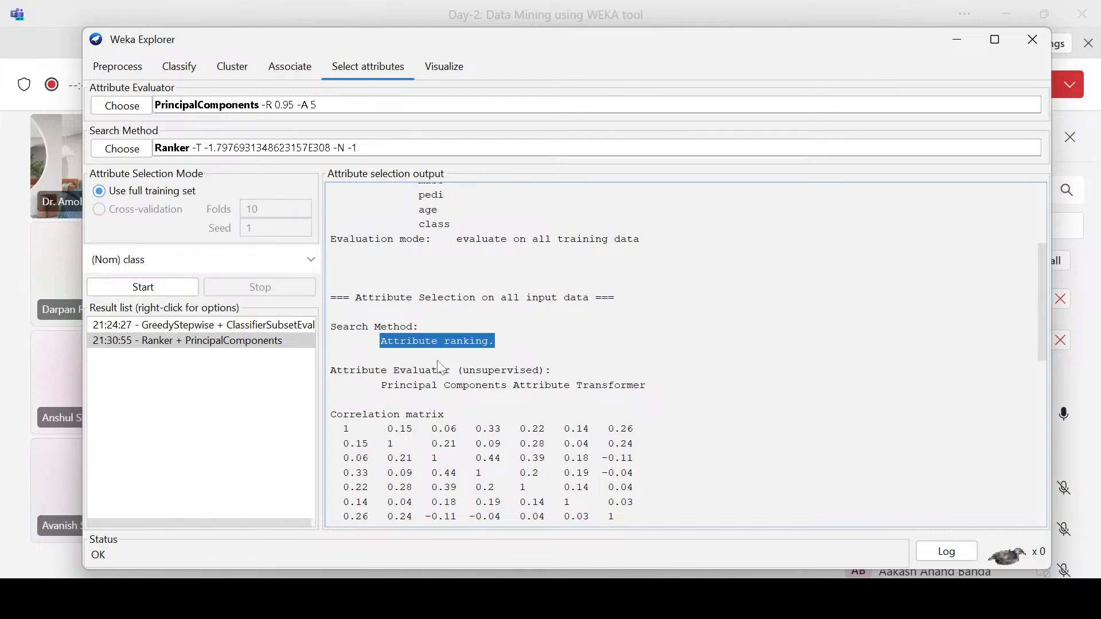
Step: Examine the correlation matrix in the PrincipalComponents output and look through the list of available attribute evaluators
scroll(438, 367, down, 2)
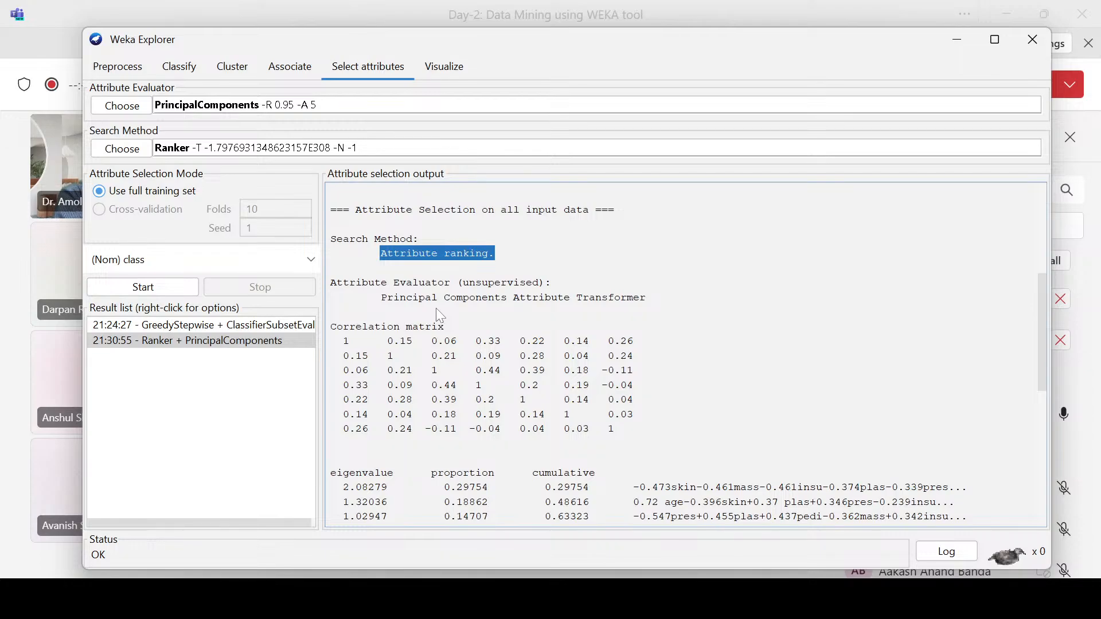
scroll(441, 310, down, 2)
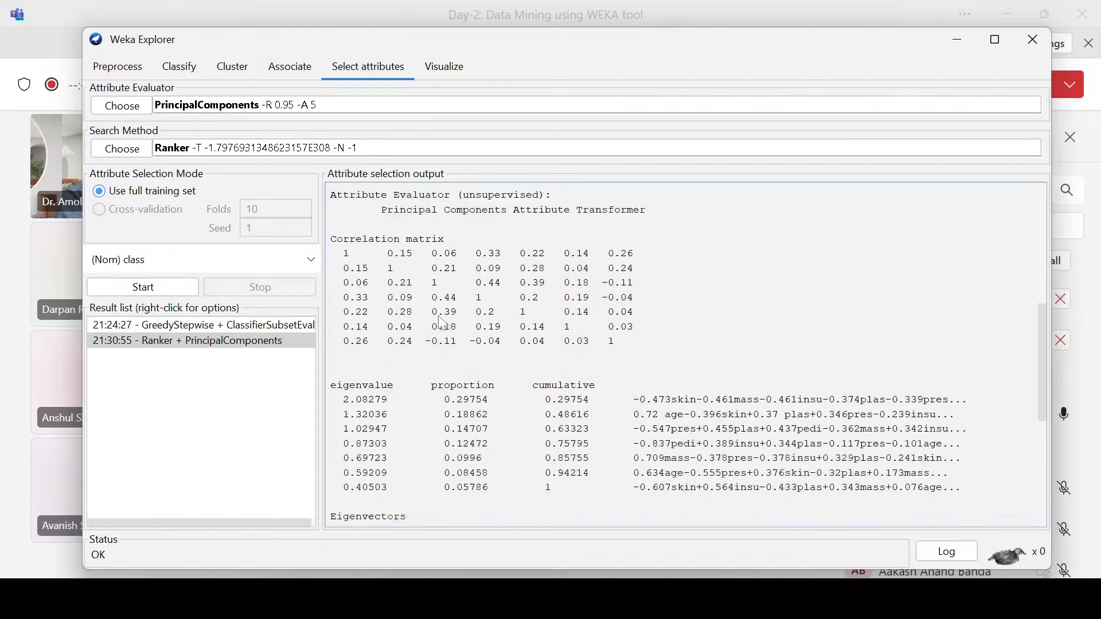
drag(336, 239, 465, 236)
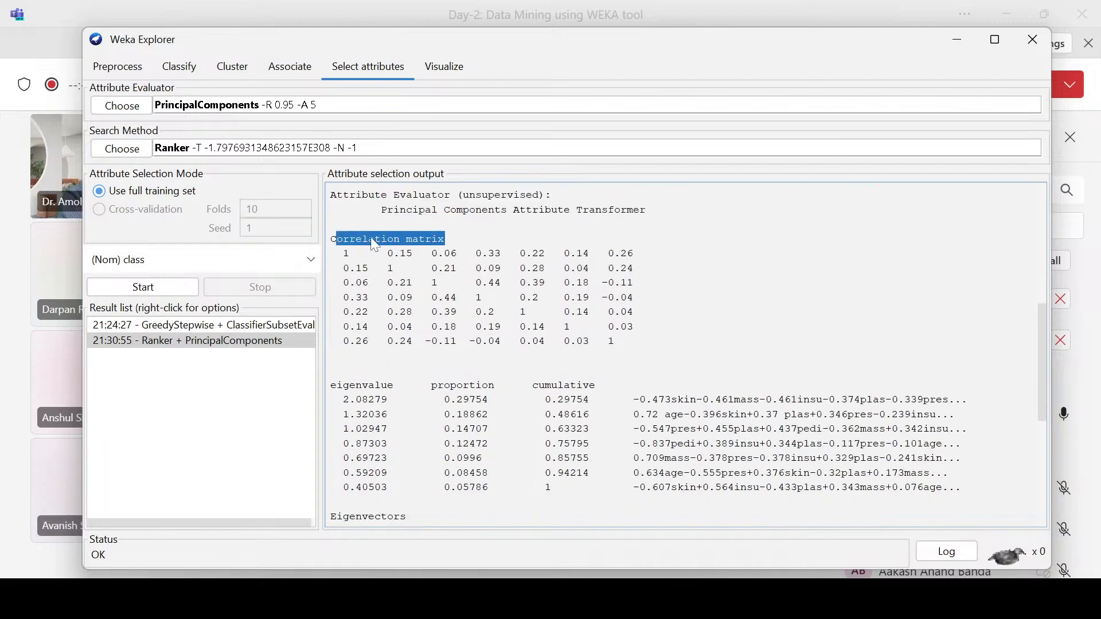
drag(330, 246, 389, 245)
click(121, 106)
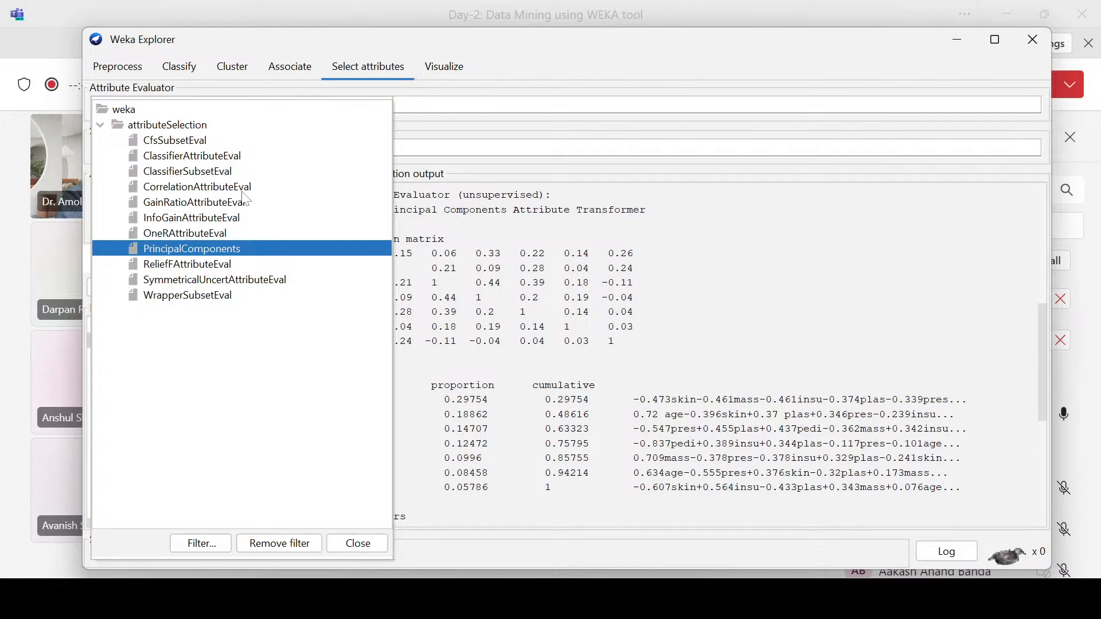
click(522, 240)
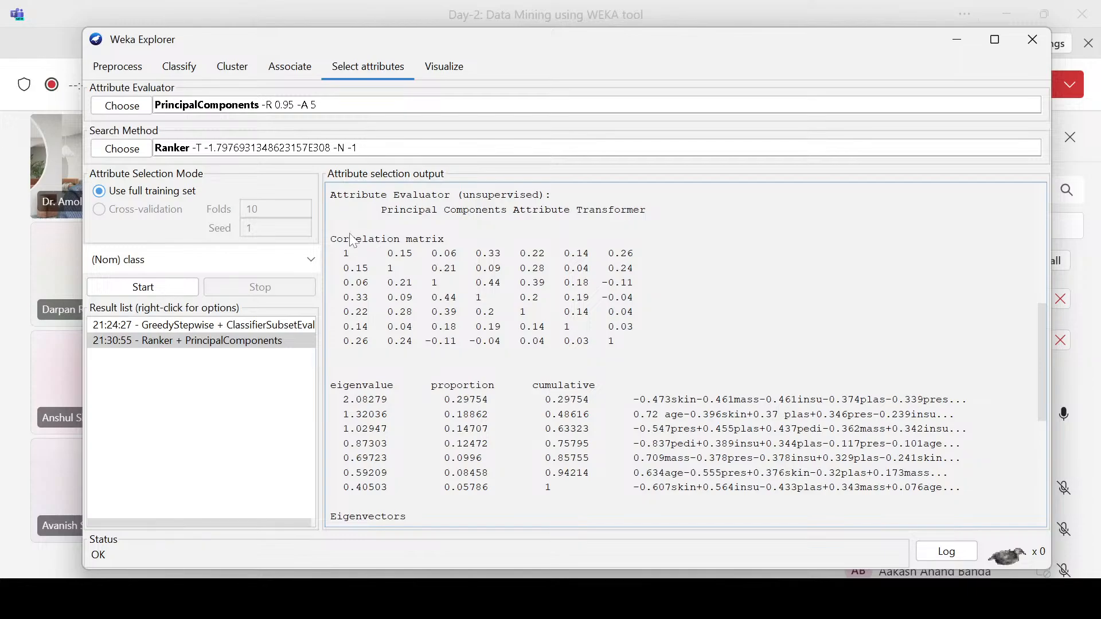
drag(351, 239, 458, 247)
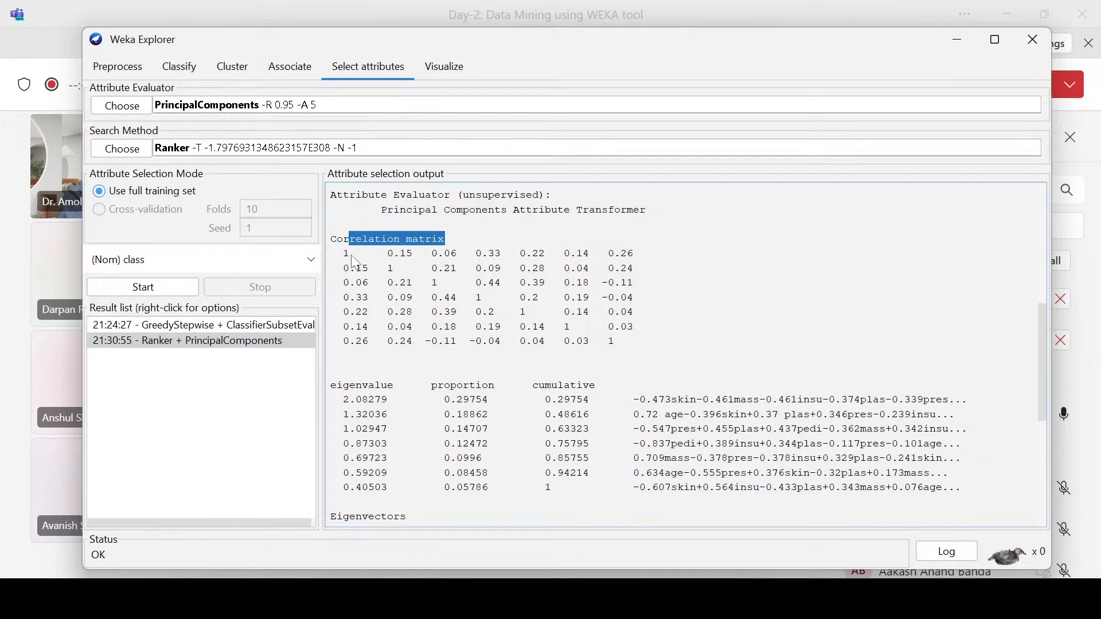
Step: Examine the eigenvalues, eigenvectors and ranked attributes in the PrincipalComponents output
scroll(526, 330, down, 2)
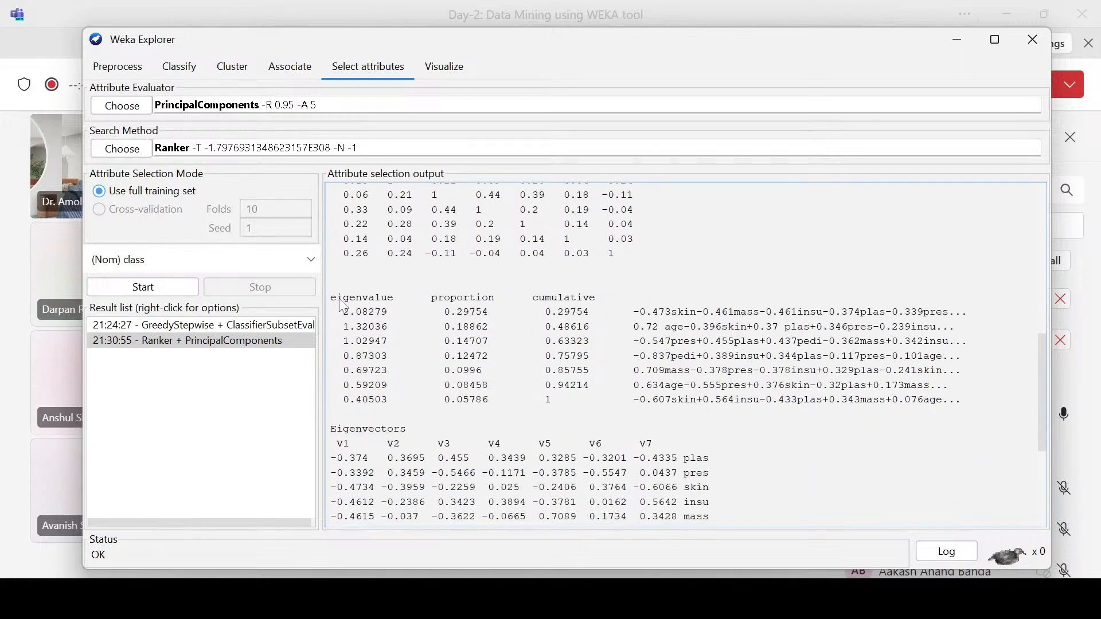
drag(331, 298, 395, 301)
scroll(348, 321, down, 2)
scroll(367, 411, down, 2)
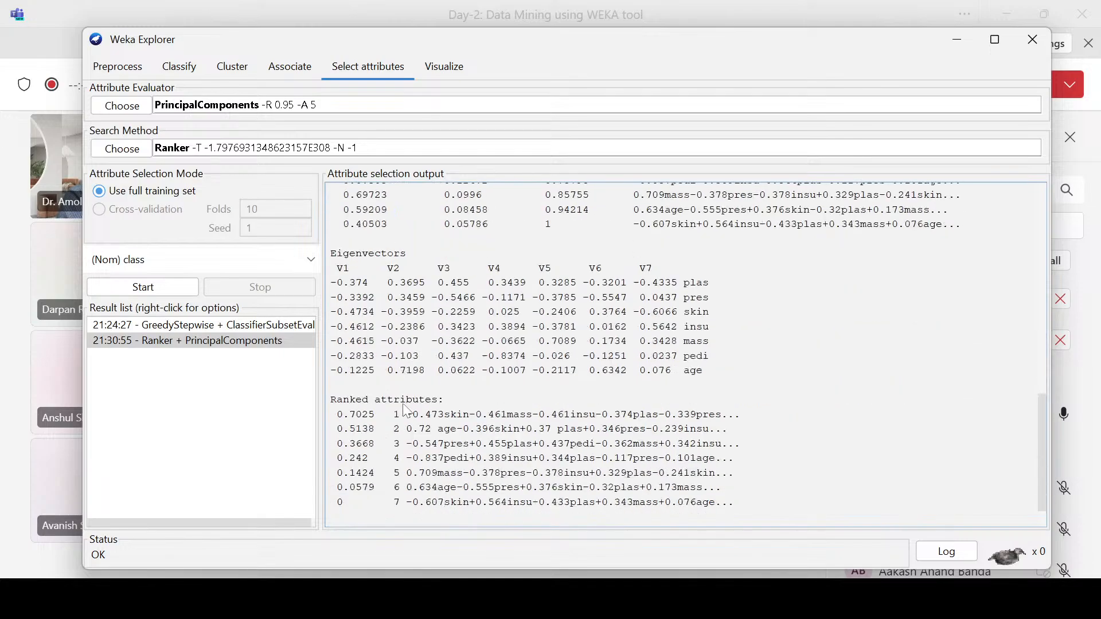
scroll(388, 399, down, 1)
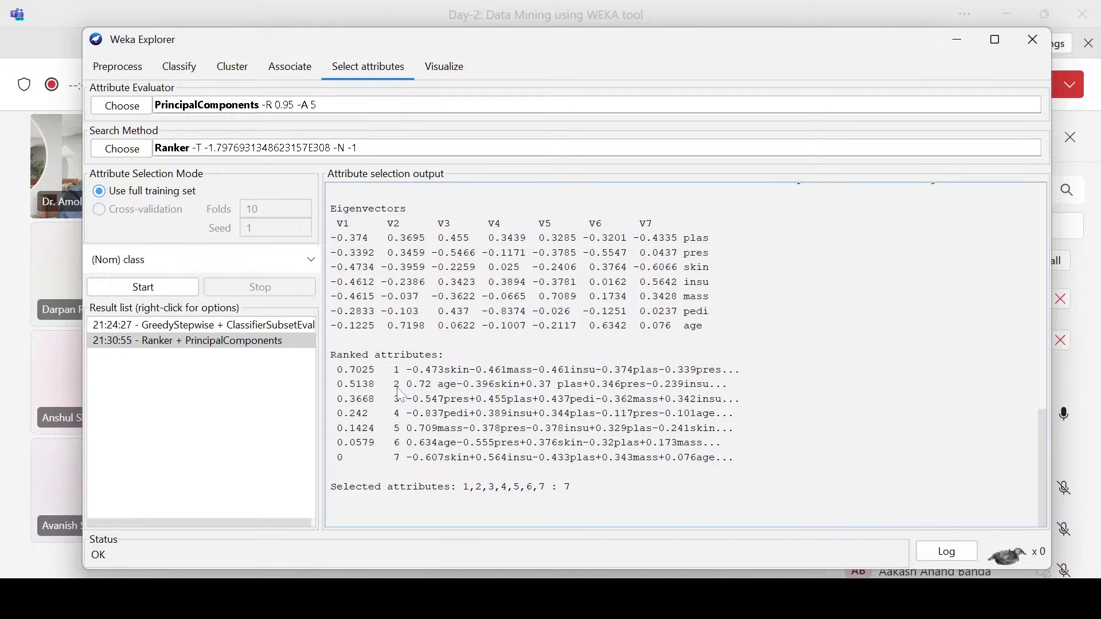
mouse_move(337, 369)
mouse_down()
mouse_move(373, 370)
mouse_move(357, 400)
mouse_move(374, 432)
mouse_move(336, 373)
mouse_up()
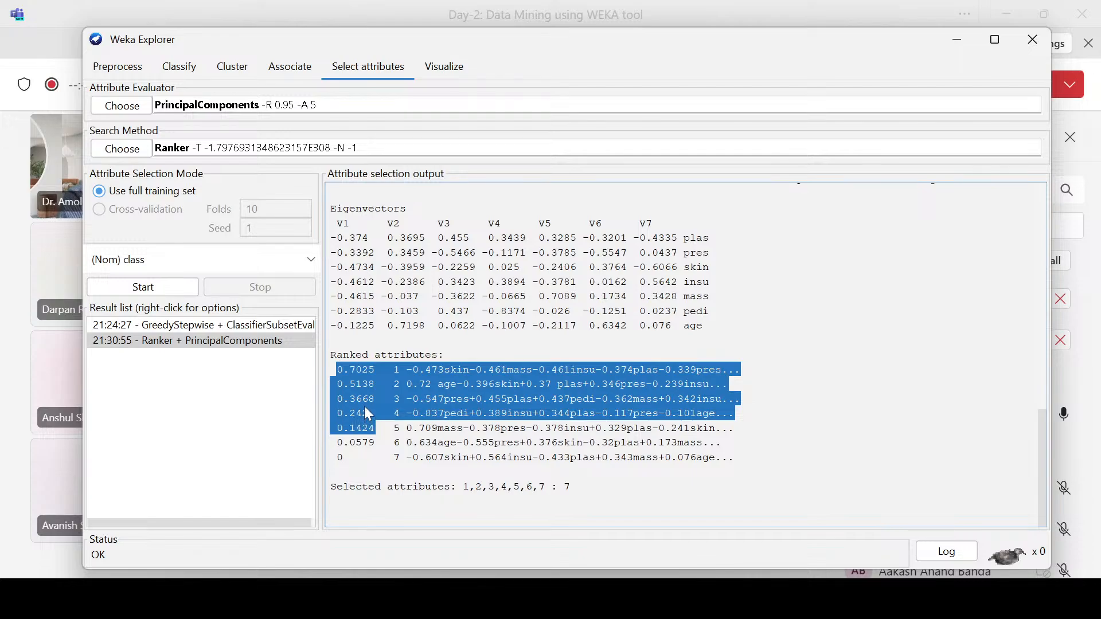
drag(337, 442, 372, 451)
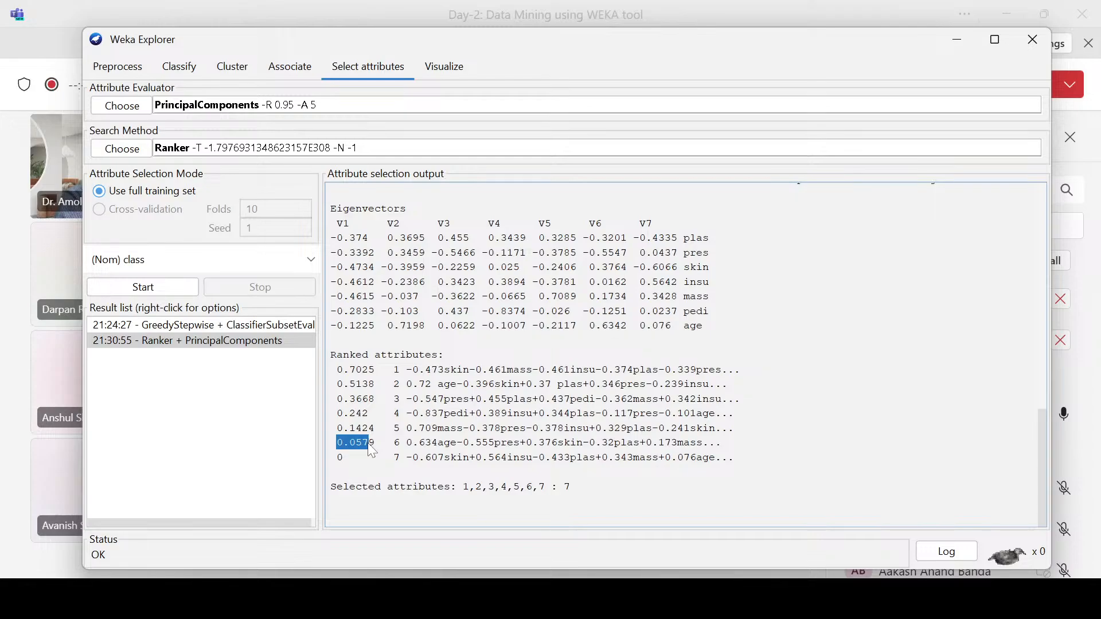
Step: Inspect the Ranker search method's numToSelect option and close its settings without changing them
click(393, 150)
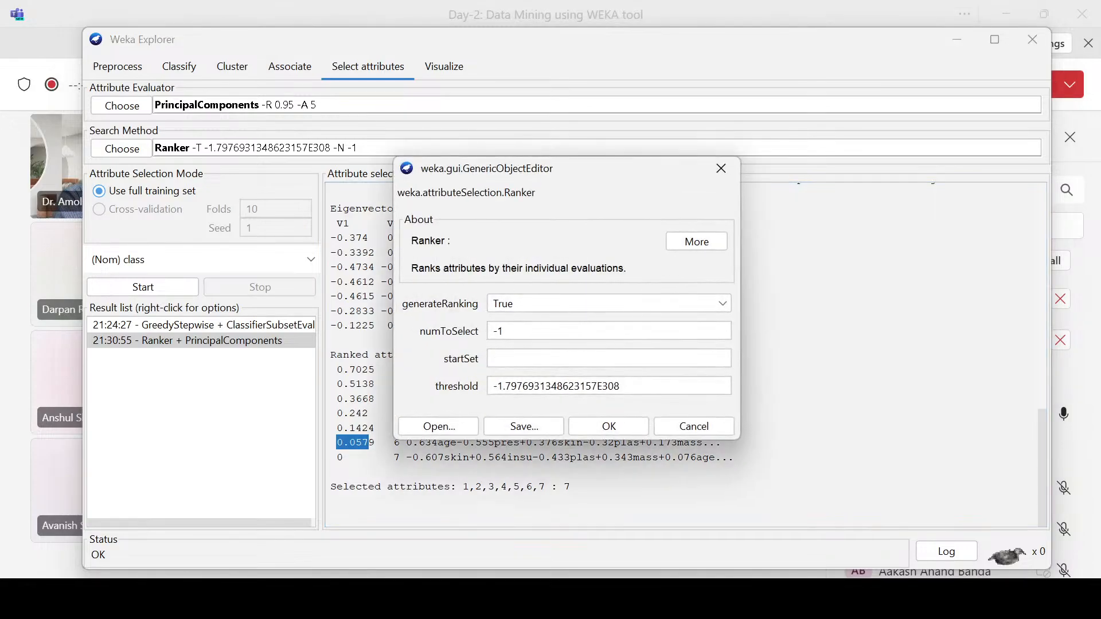
double_click(497, 332)
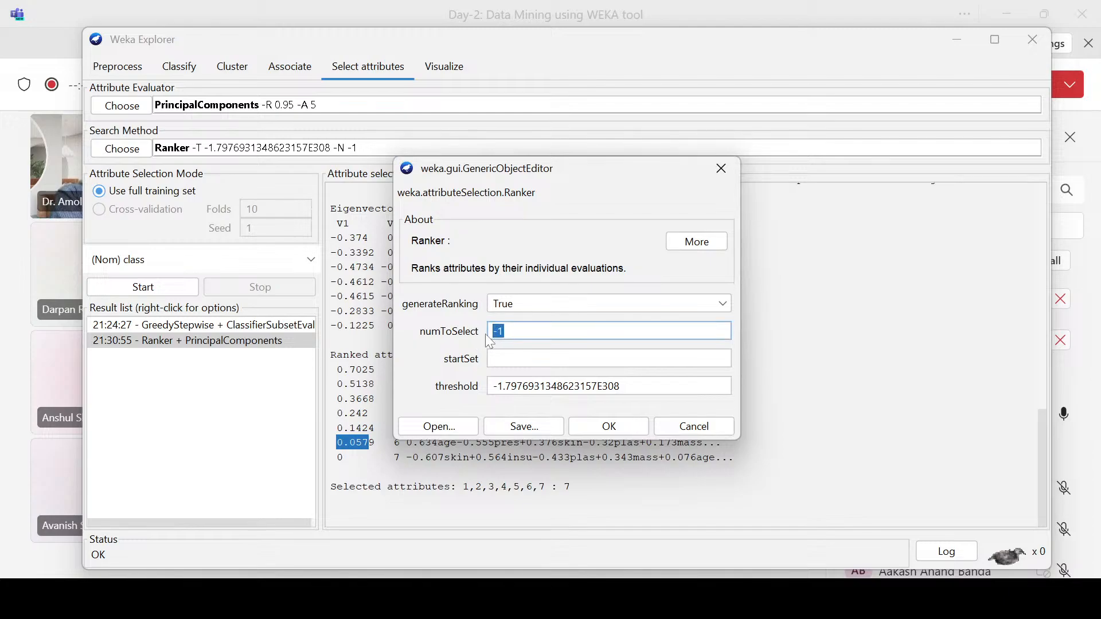
click(717, 170)
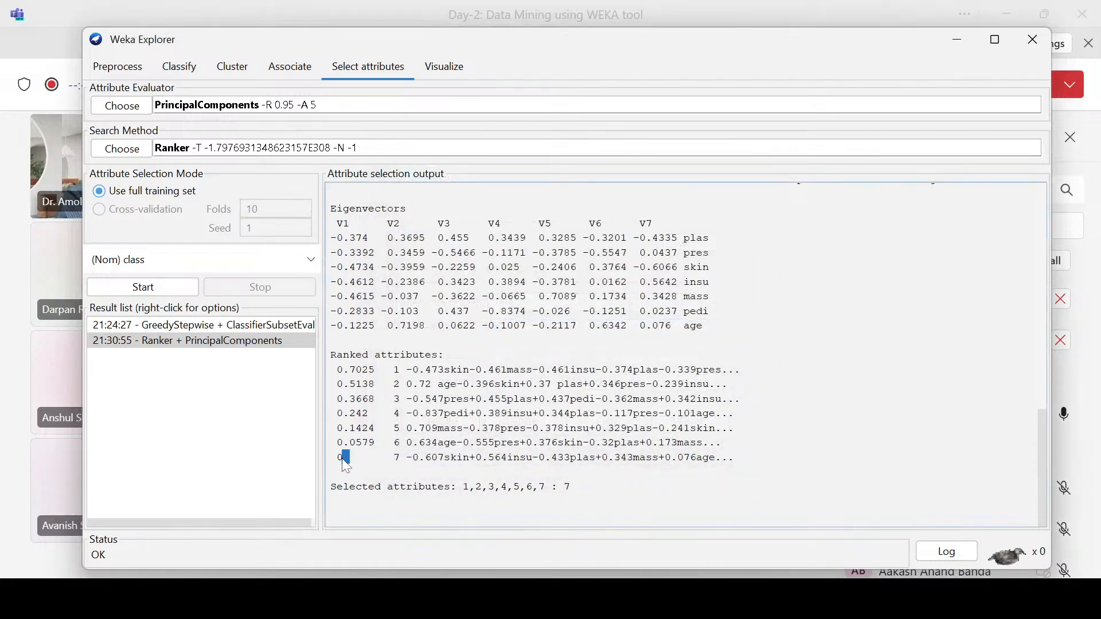
Step: Compare the lowest-ranked attributes with the eigenvalue table and the highest-ranked attributes in the PrincipalComponents output
drag(351, 460, 337, 462)
drag(469, 491, 442, 479)
drag(337, 442, 436, 478)
scroll(436, 456, up, 4)
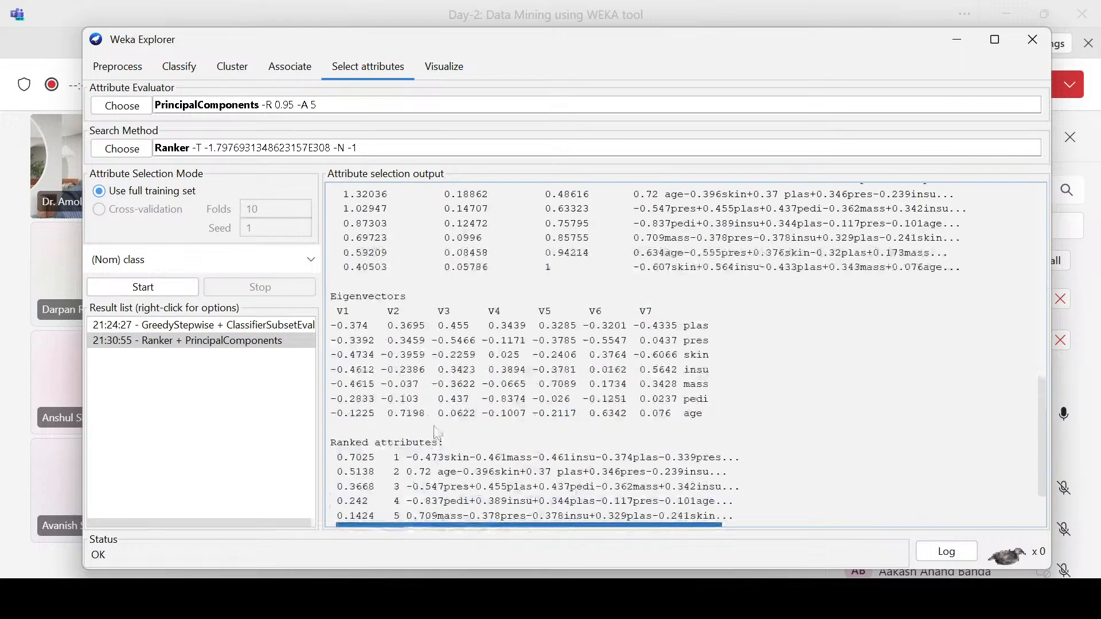
drag(343, 267, 392, 299)
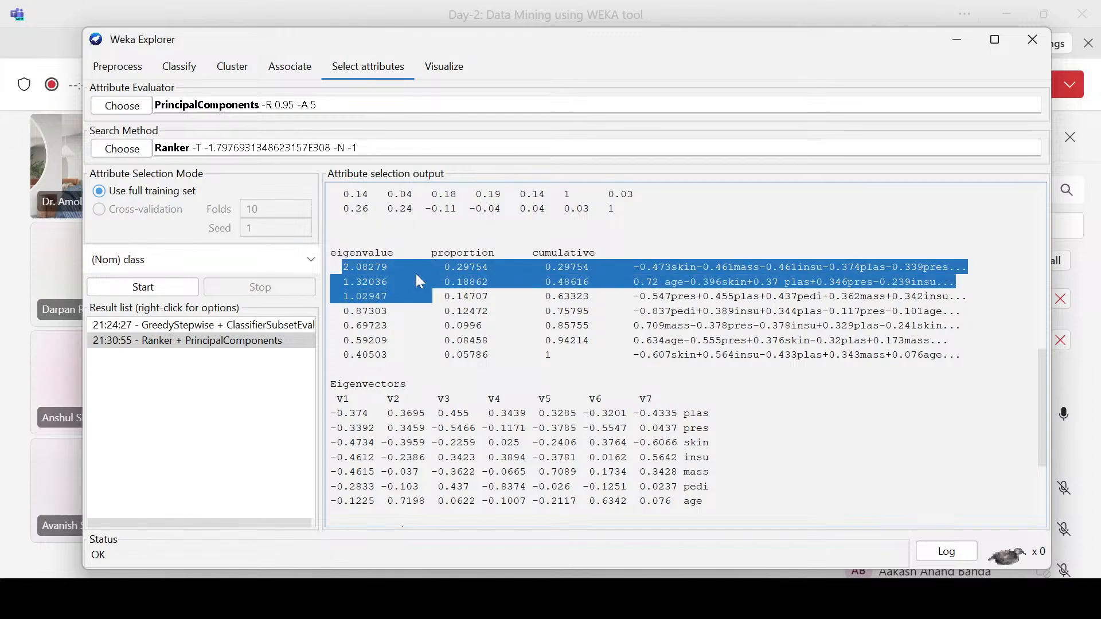
click(381, 281)
drag(349, 269, 373, 317)
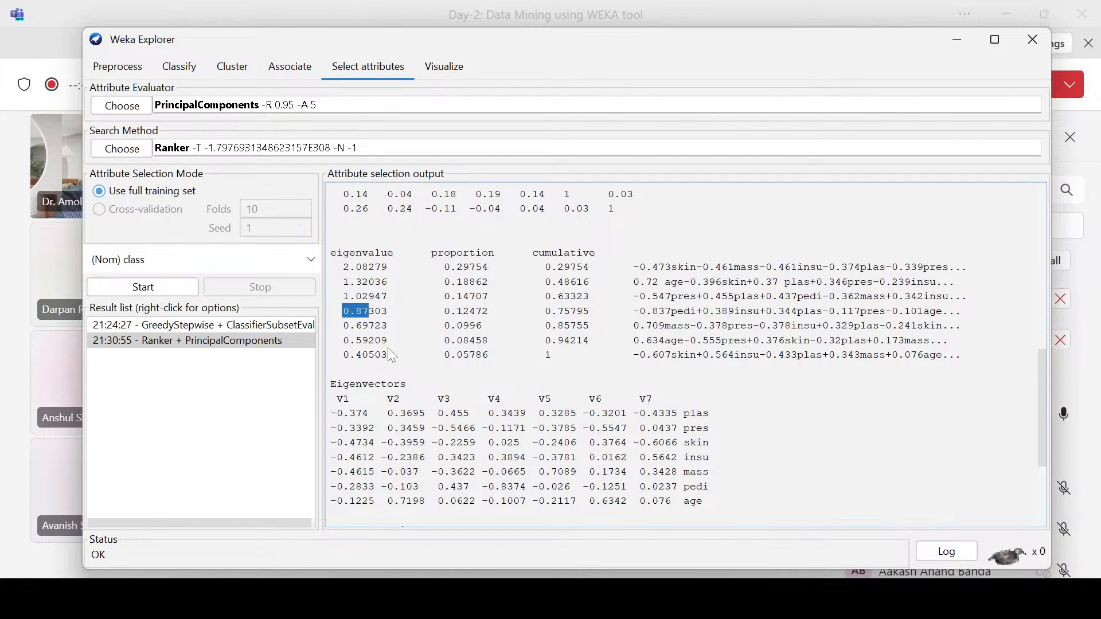
scroll(393, 357, down, 4)
drag(343, 370, 378, 413)
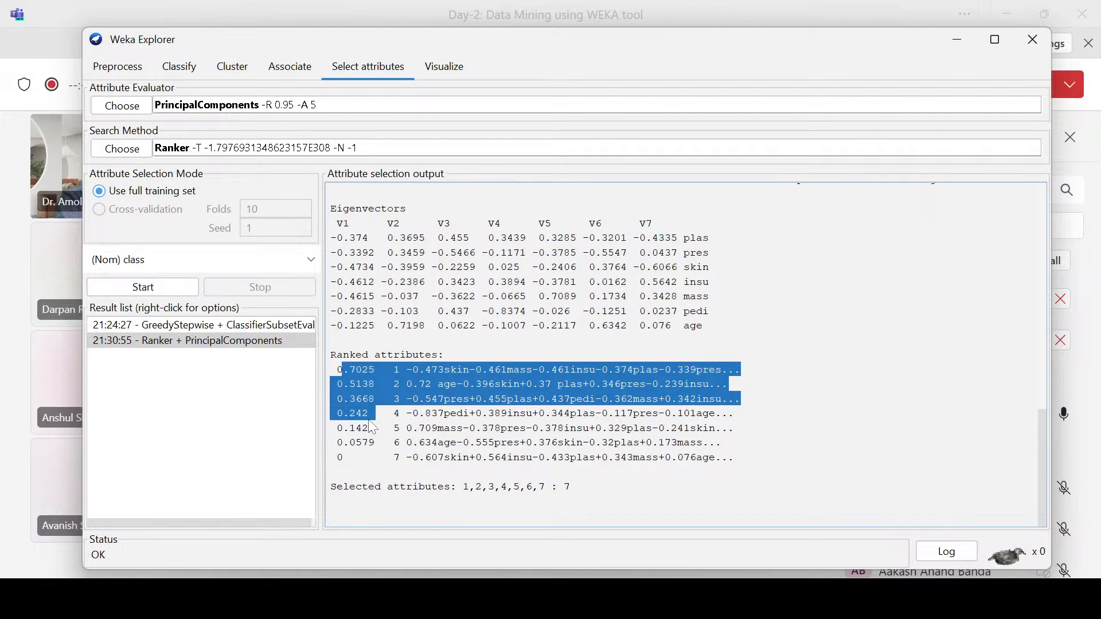
drag(374, 402, 332, 372)
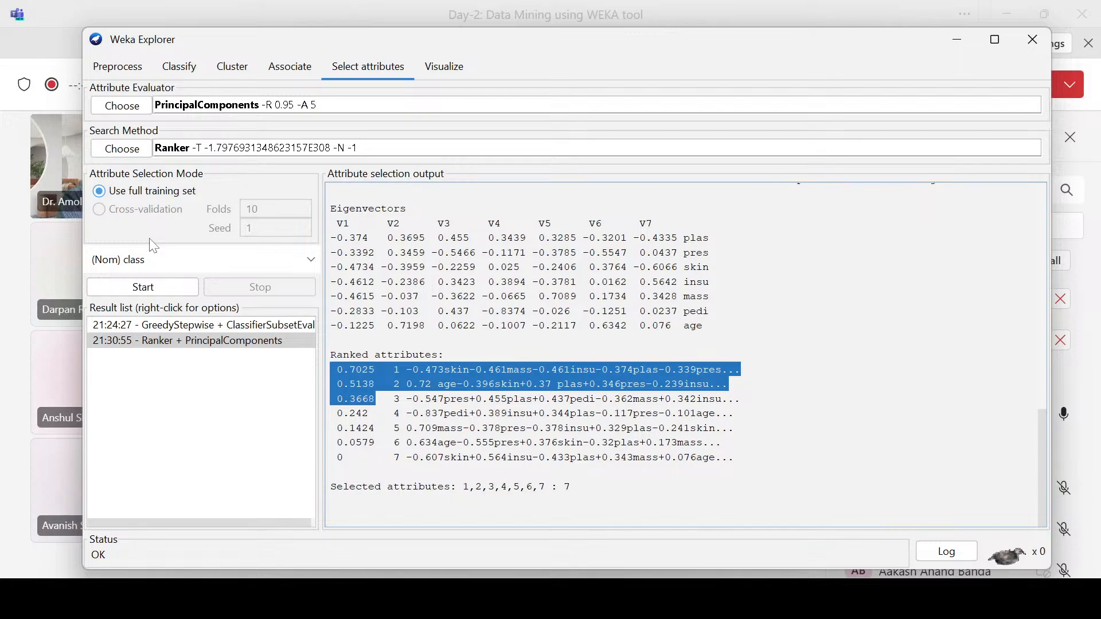
Step: Choose GainRatioAttributeEval as the attribute evaluator and set the Ranker search method's numToSelect to 1
click(136, 109)
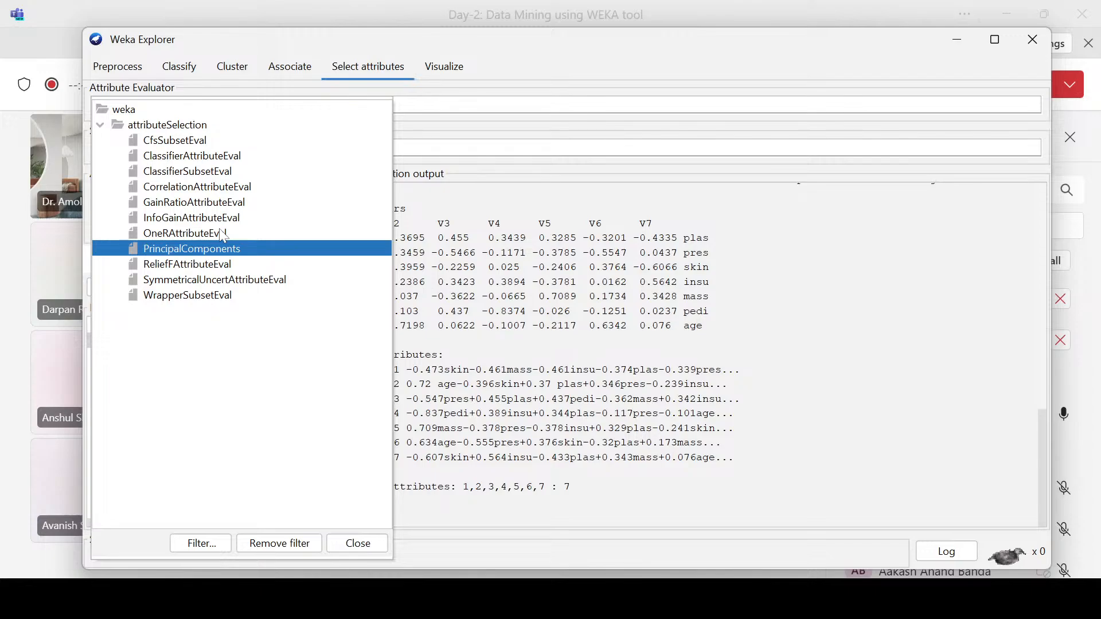
click(181, 208)
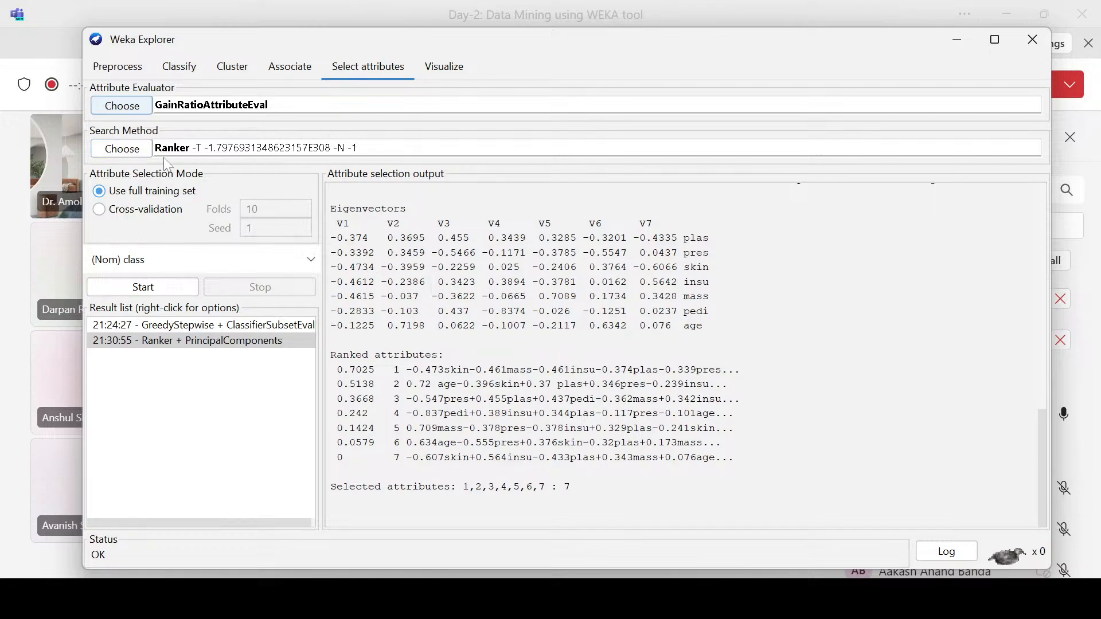
click(370, 150)
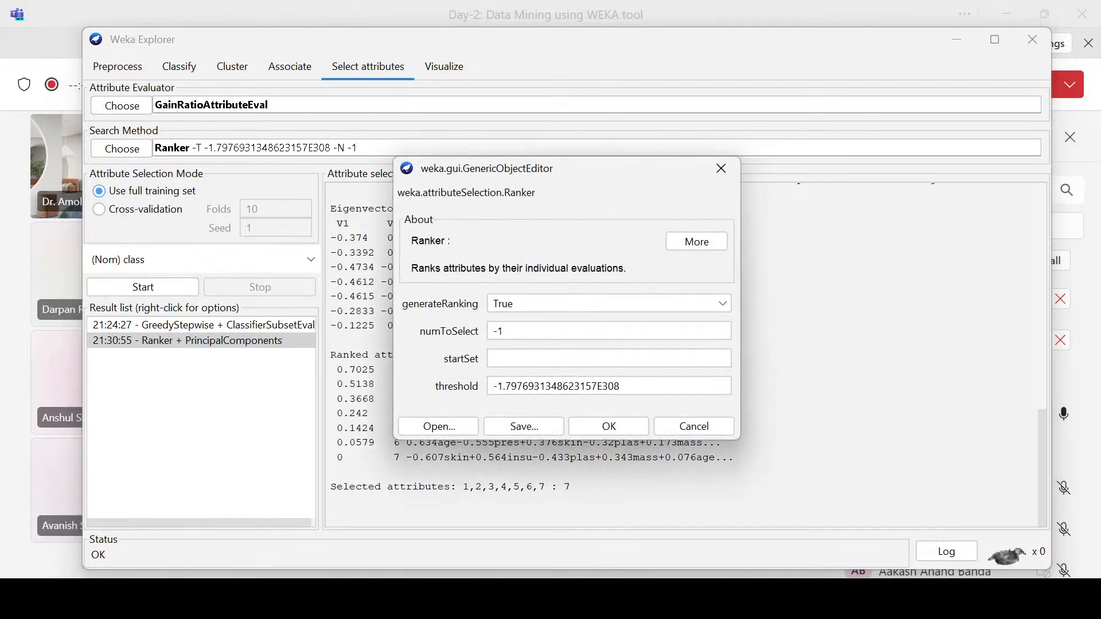
drag(499, 331, 491, 322)
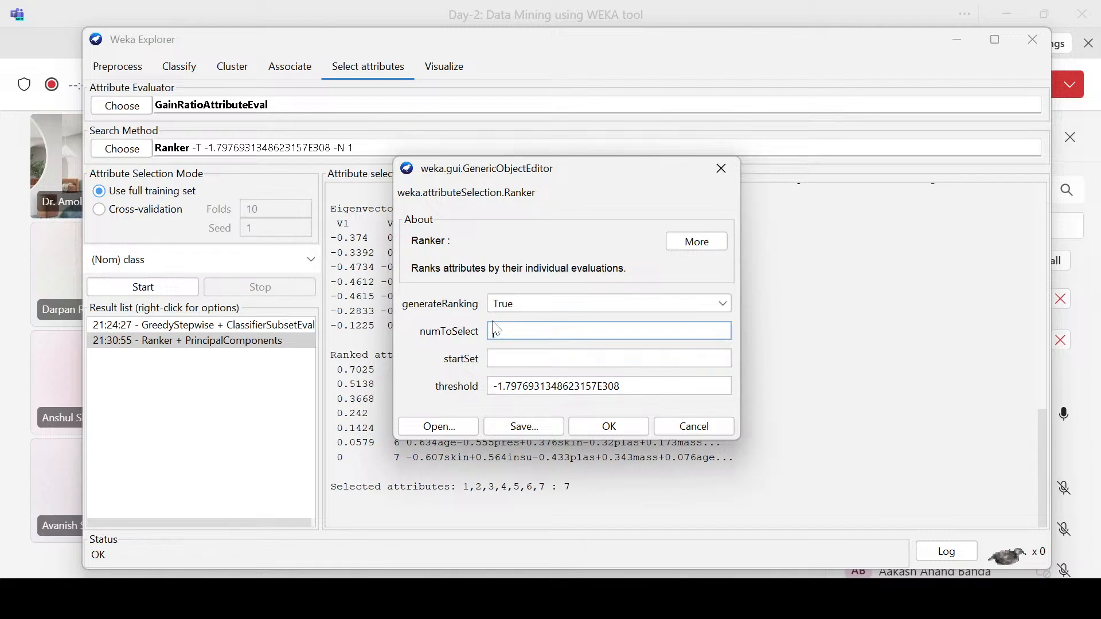
text(1)
click(611, 427)
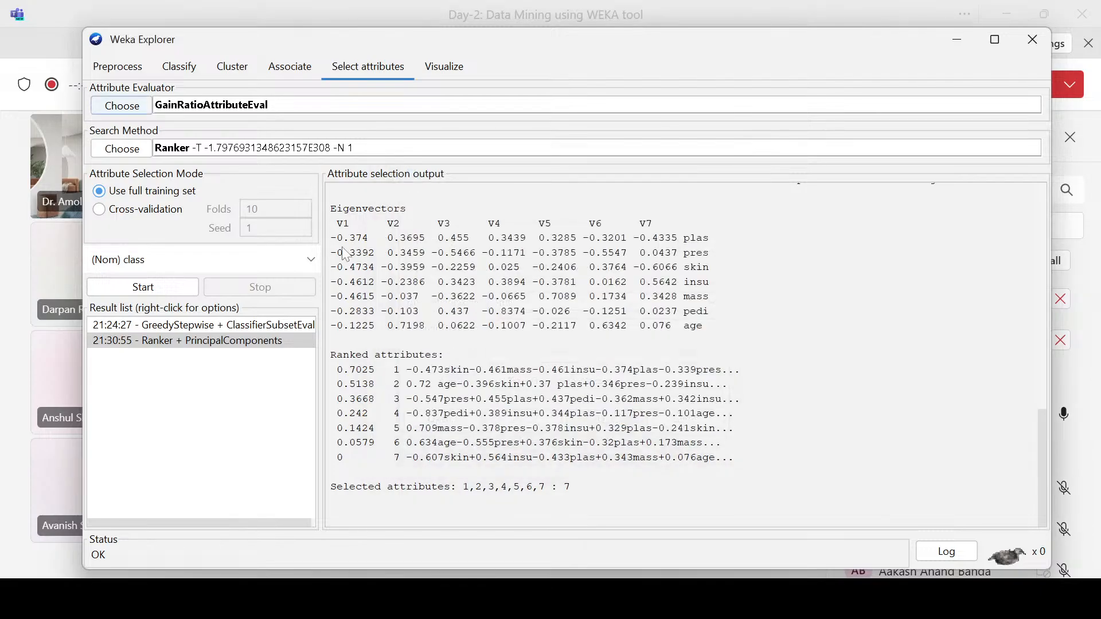
Step: Run the gain ratio attribute selection with (Nom) class as the class attribute and check the selected attributes in the output
click(193, 264)
click(140, 418)
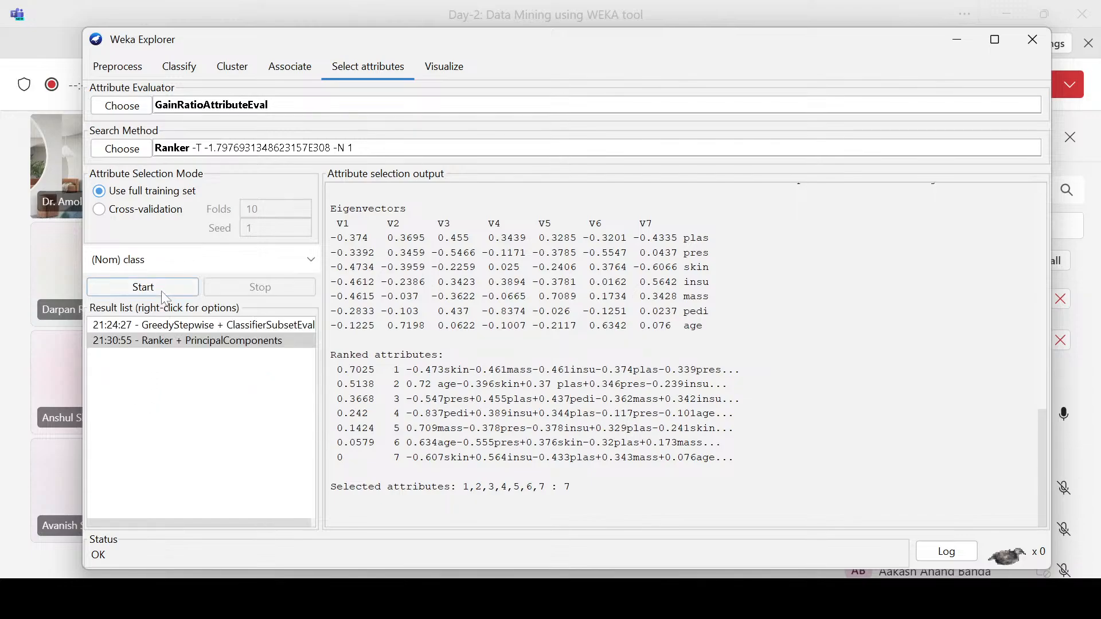
click(161, 289)
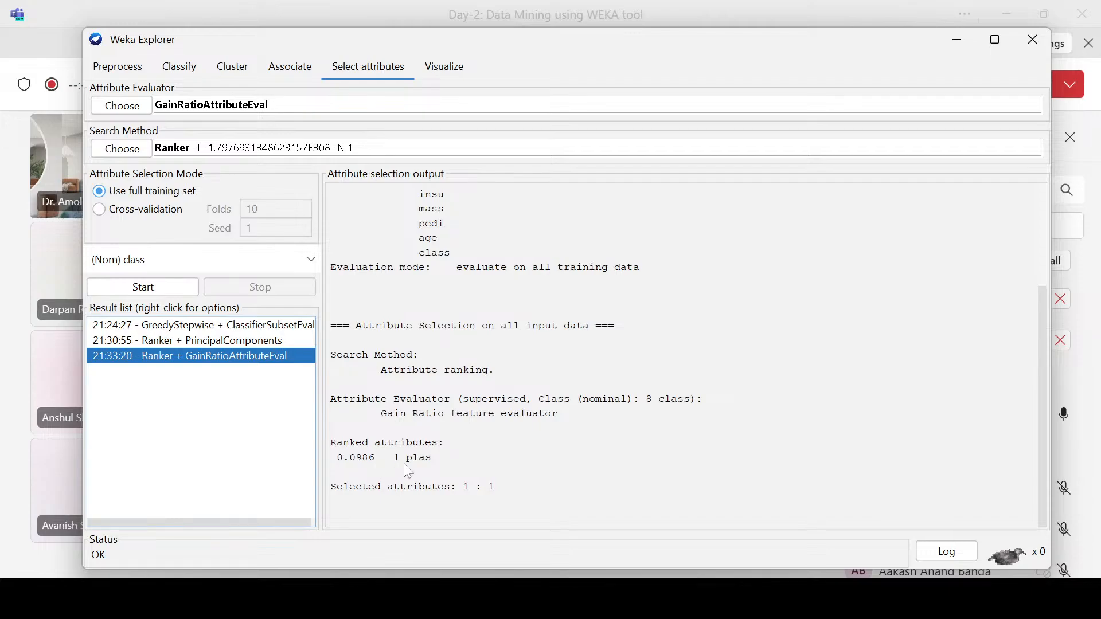
drag(496, 488, 483, 488)
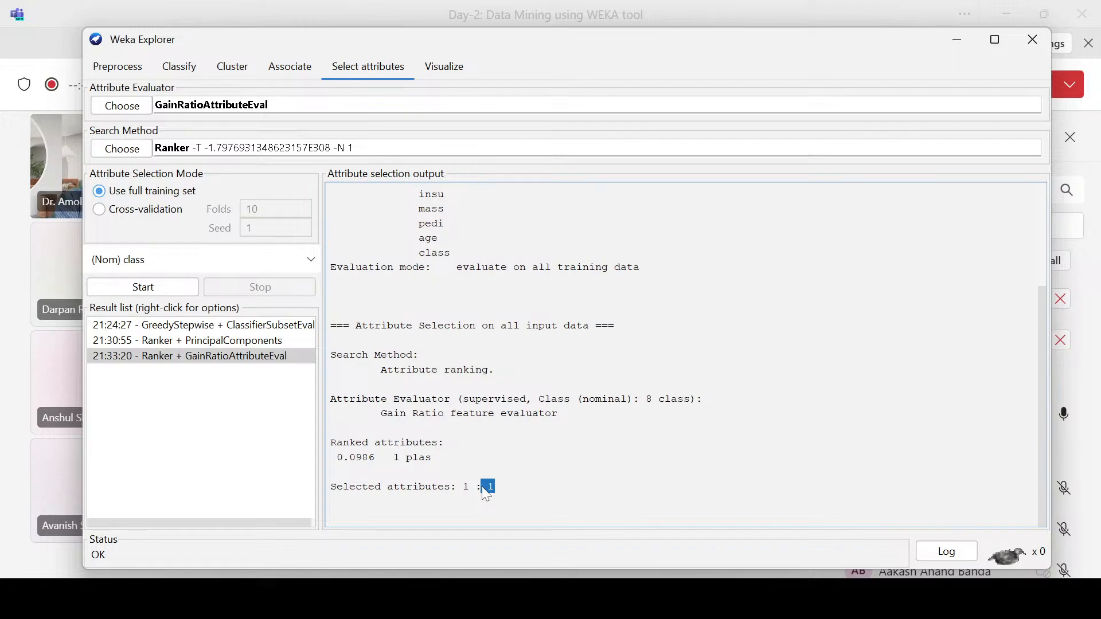
Step: Compare the listed dataset attributes with the ranked attribute and its gain ratio score in the GainRatioAttributeEval output
scroll(485, 488, up, 4)
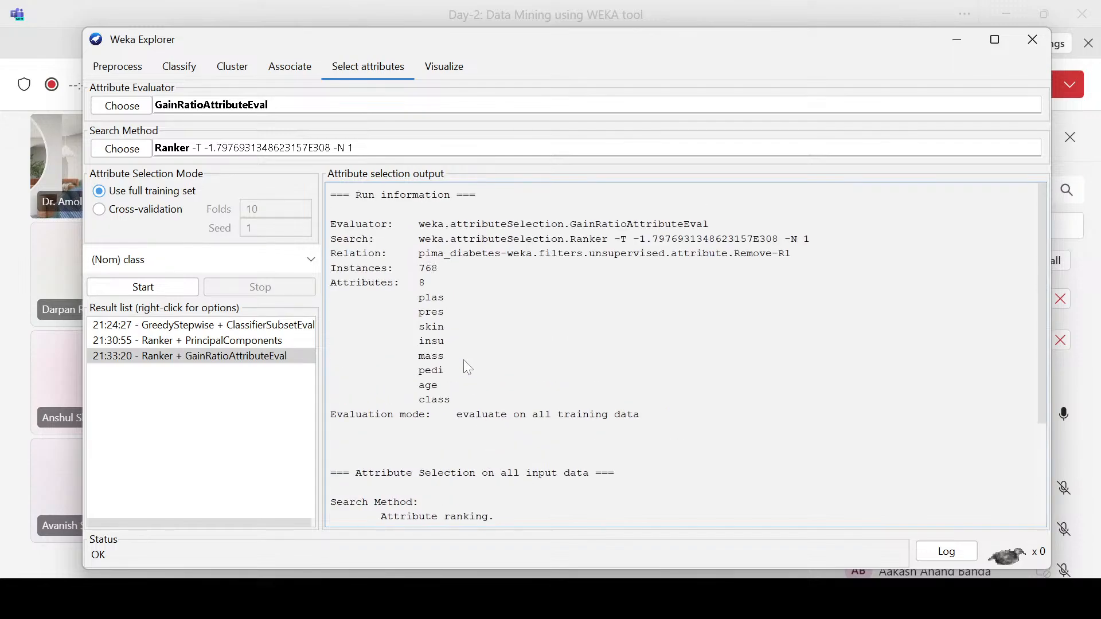
scroll(467, 367, down, 4)
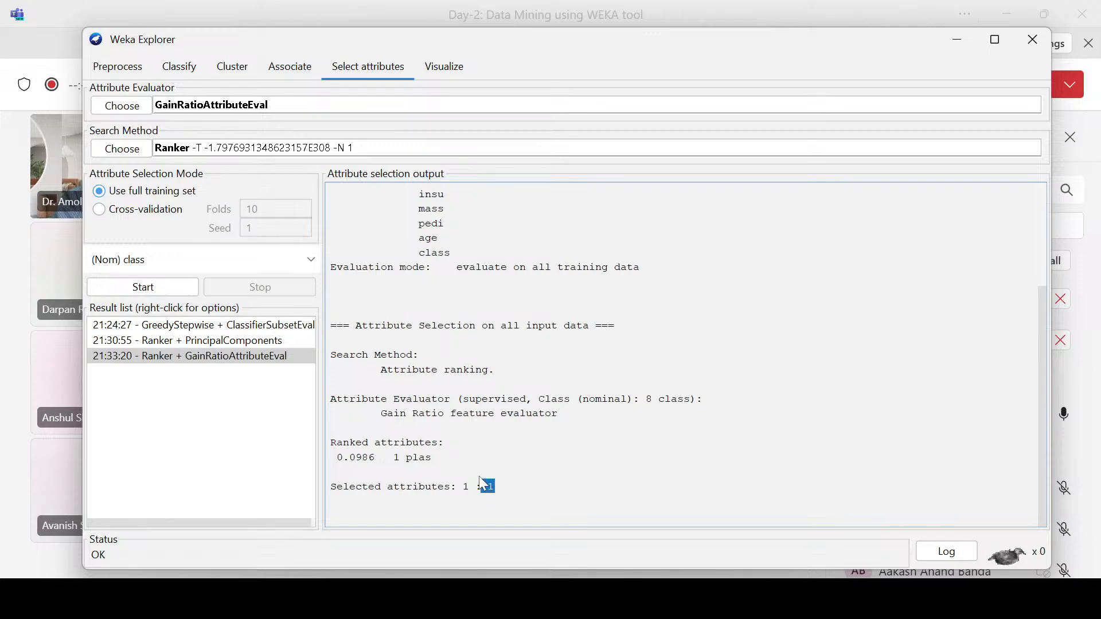
drag(339, 452, 385, 452)
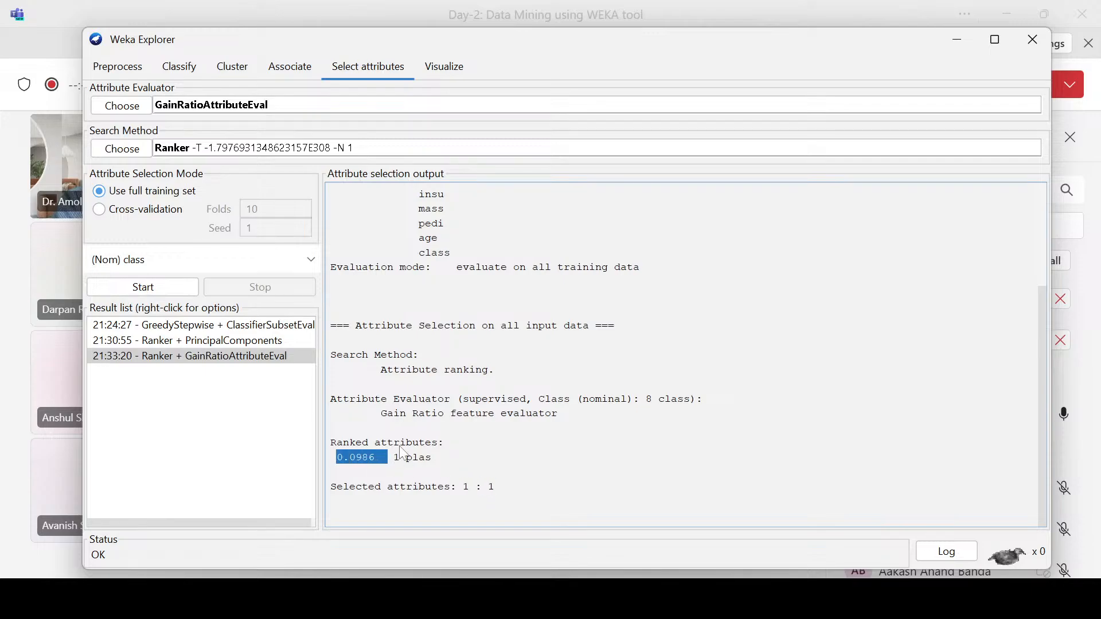
scroll(403, 454, up, 4)
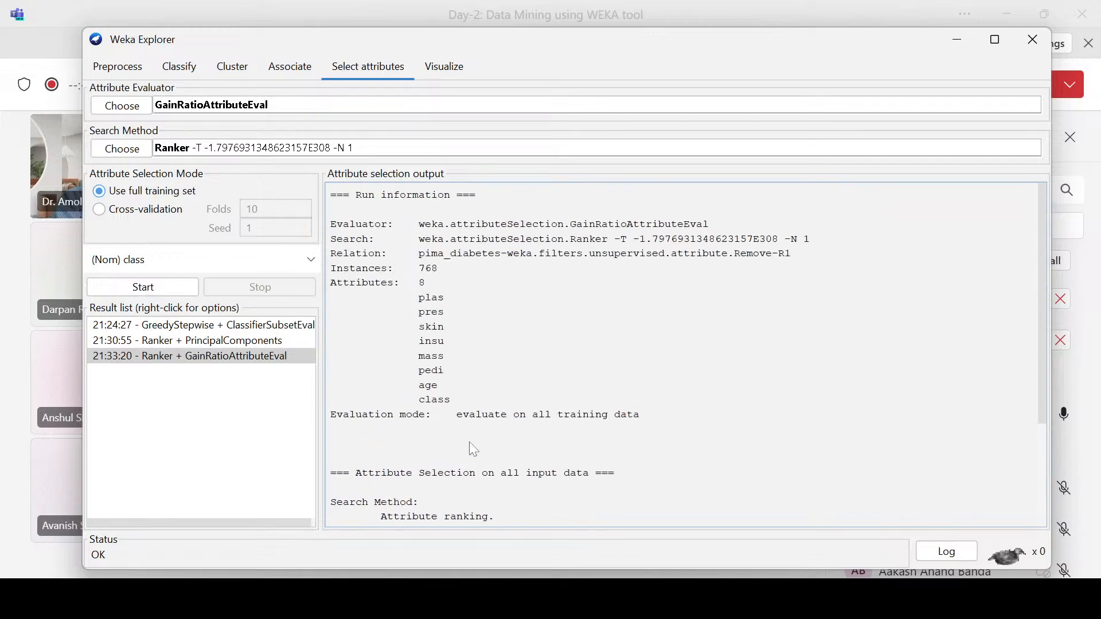
scroll(469, 428, down, 4)
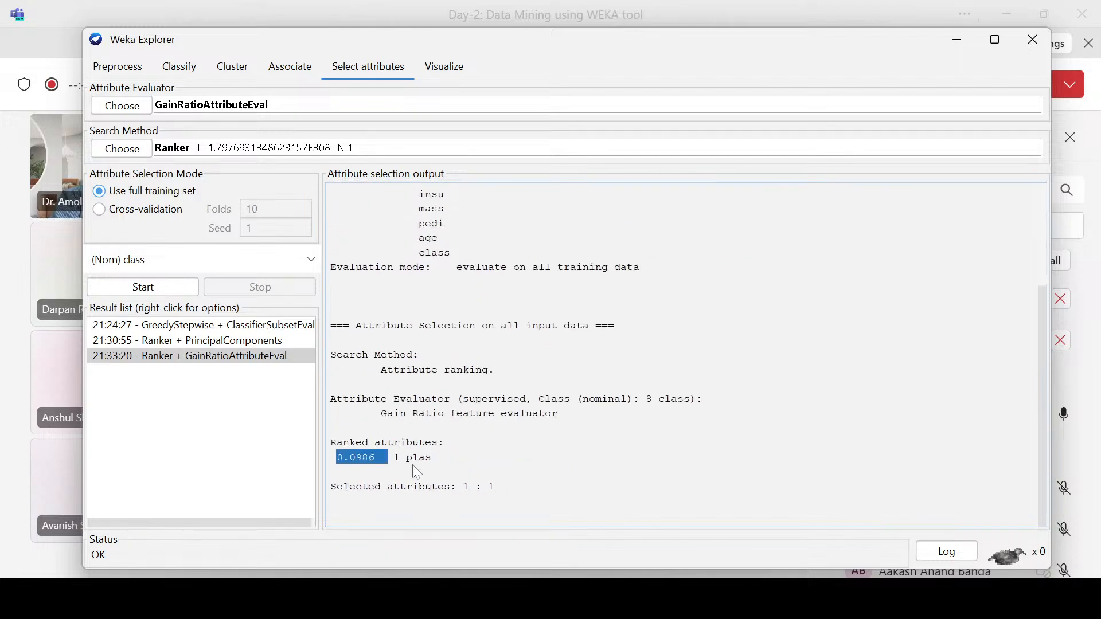
drag(392, 457, 434, 461)
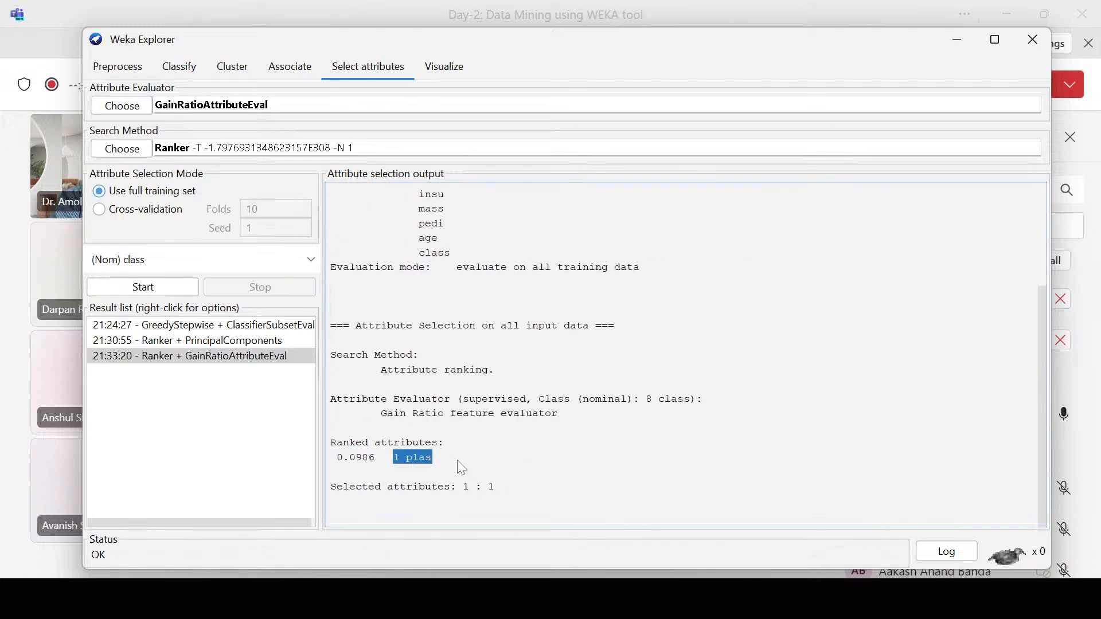
Step: Set the Ranker search method's numToSelect to -1
click(367, 148)
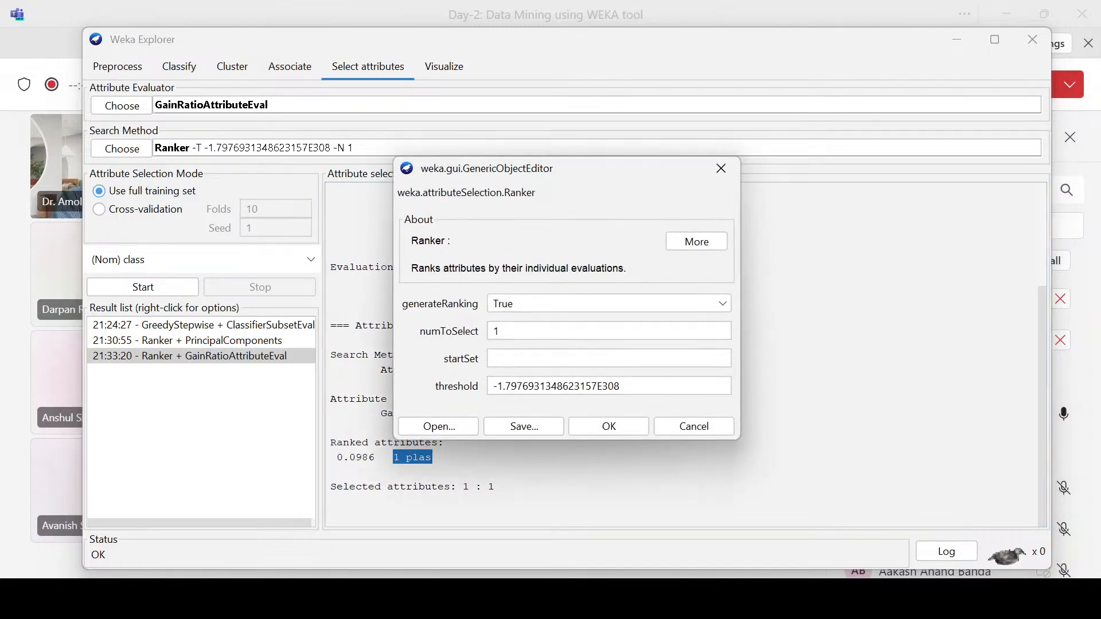
click(499, 331)
key(Home)
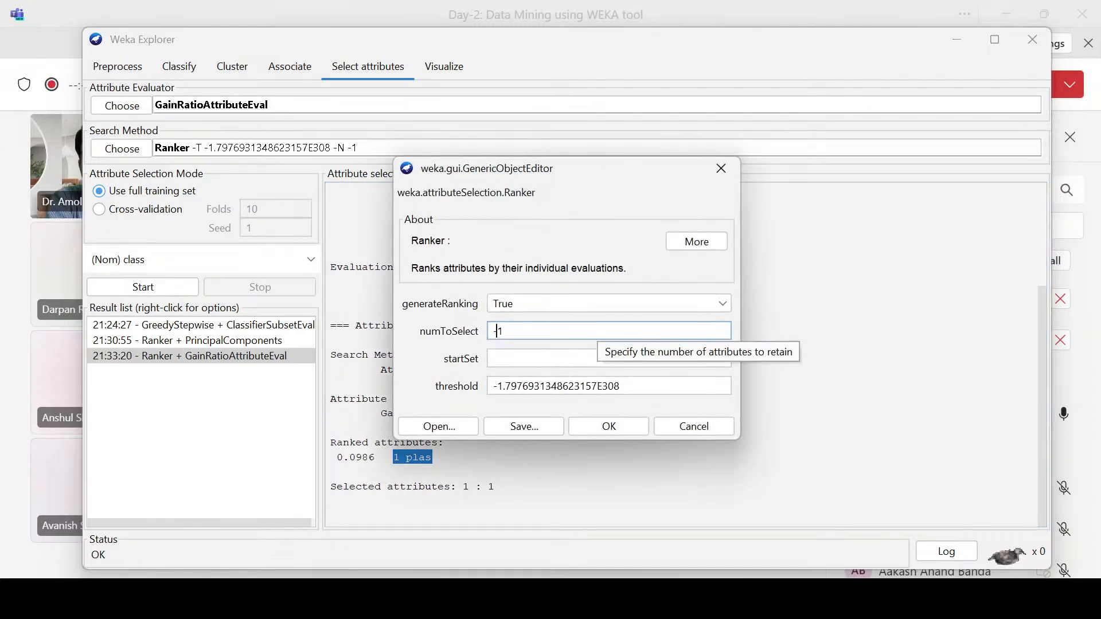
text(-)
click(609, 426)
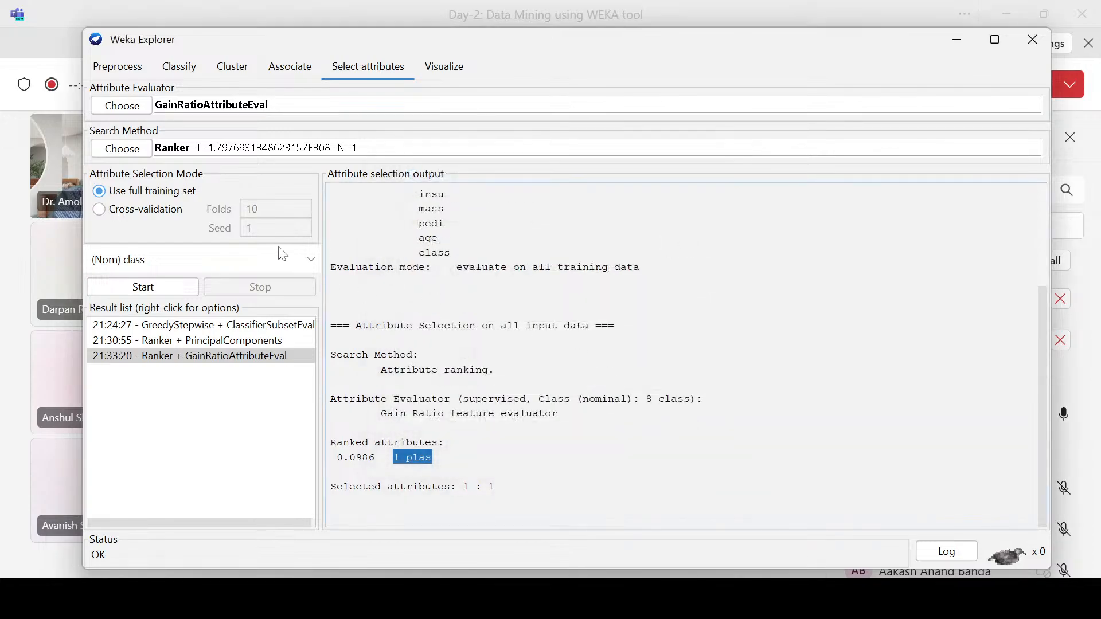
Step: Run the gain ratio attribute selection again and review the full list of ranked attributes
click(150, 291)
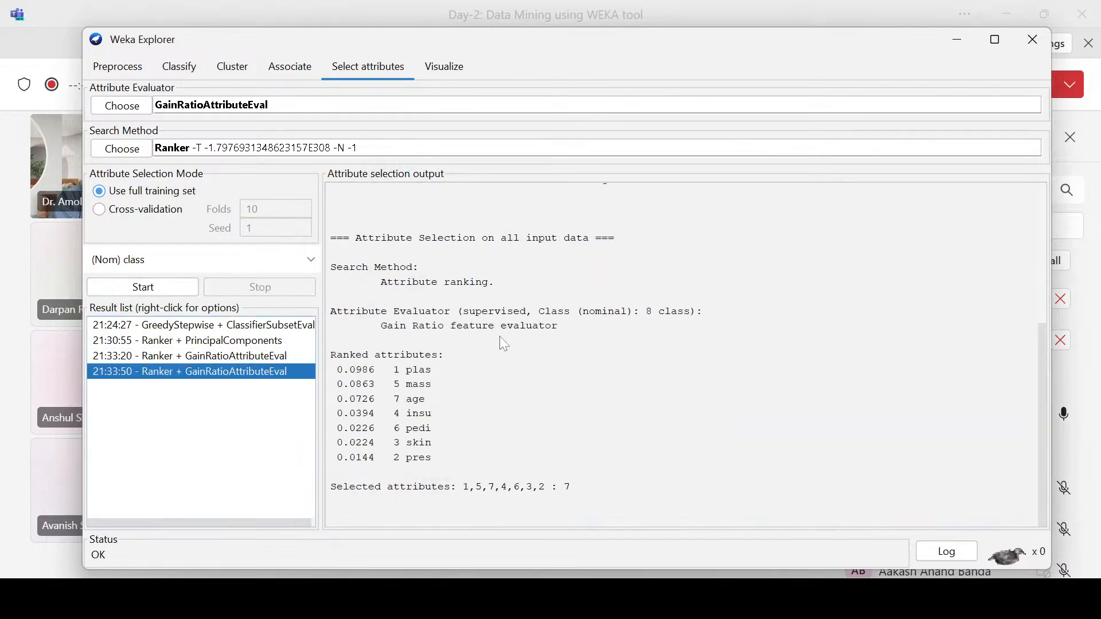
drag(393, 370, 423, 459)
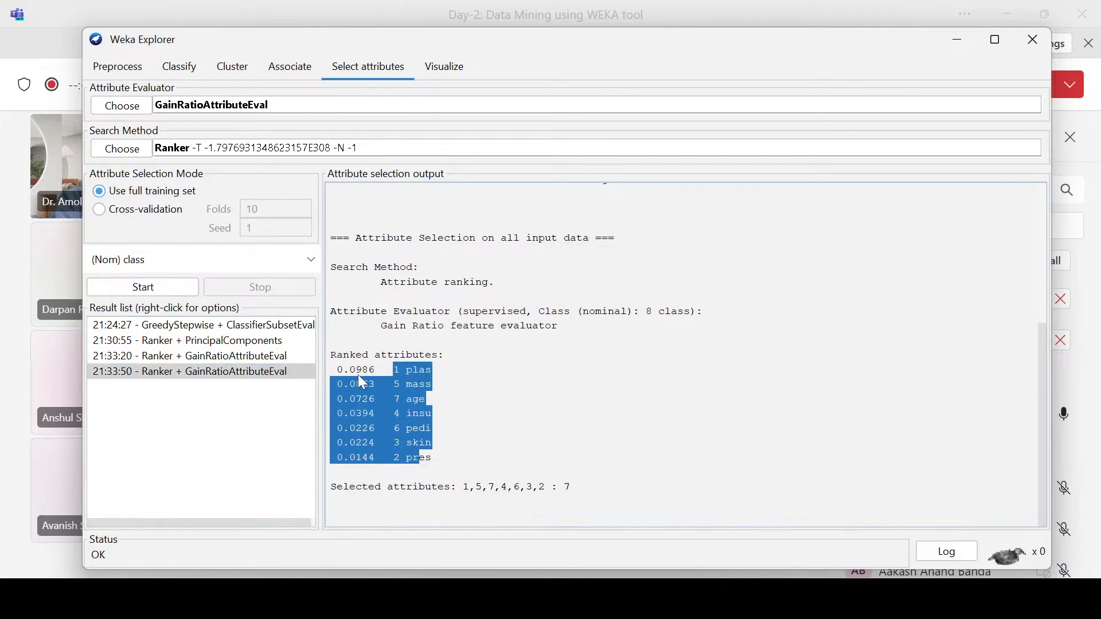
drag(356, 354, 365, 383)
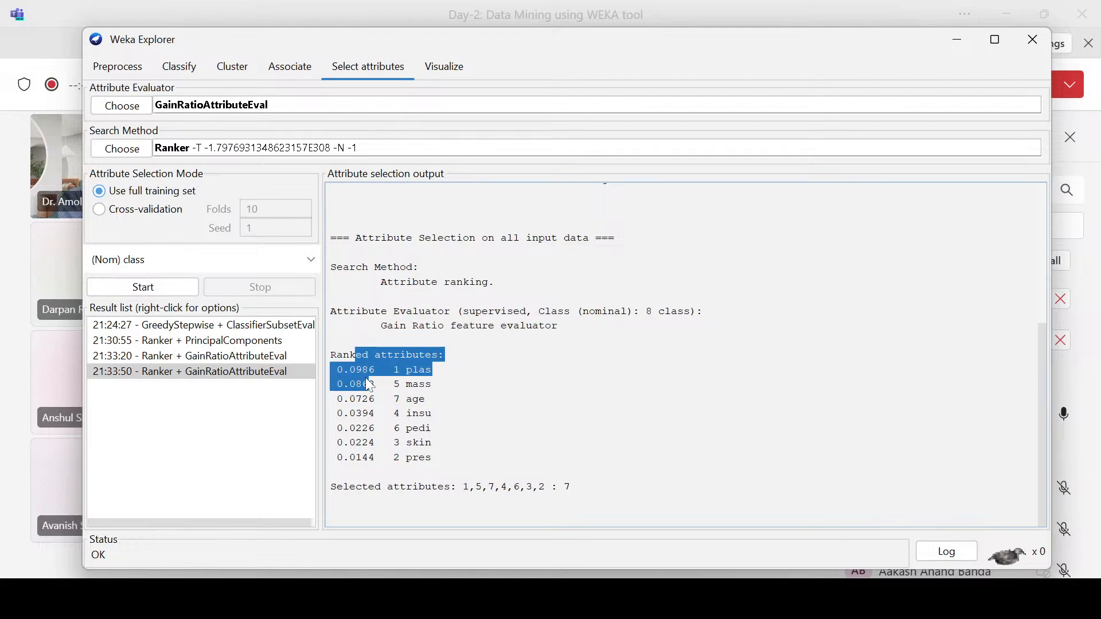
Step: Choose WrapperSubsetEval as the attribute evaluator and accept GreedyStepwise as its search method
click(136, 106)
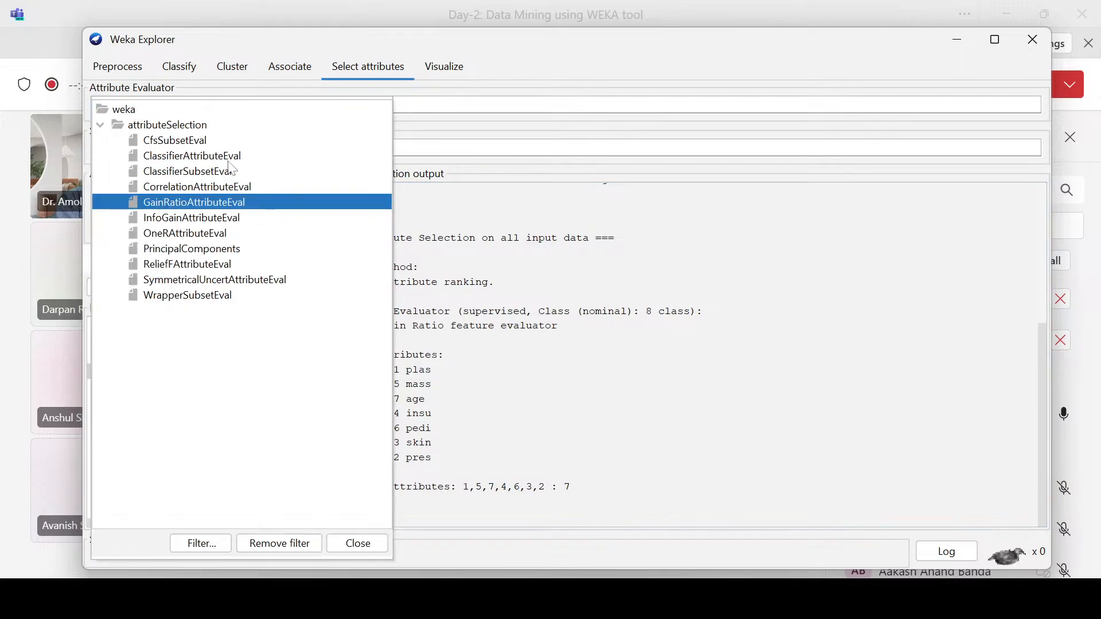
click(174, 295)
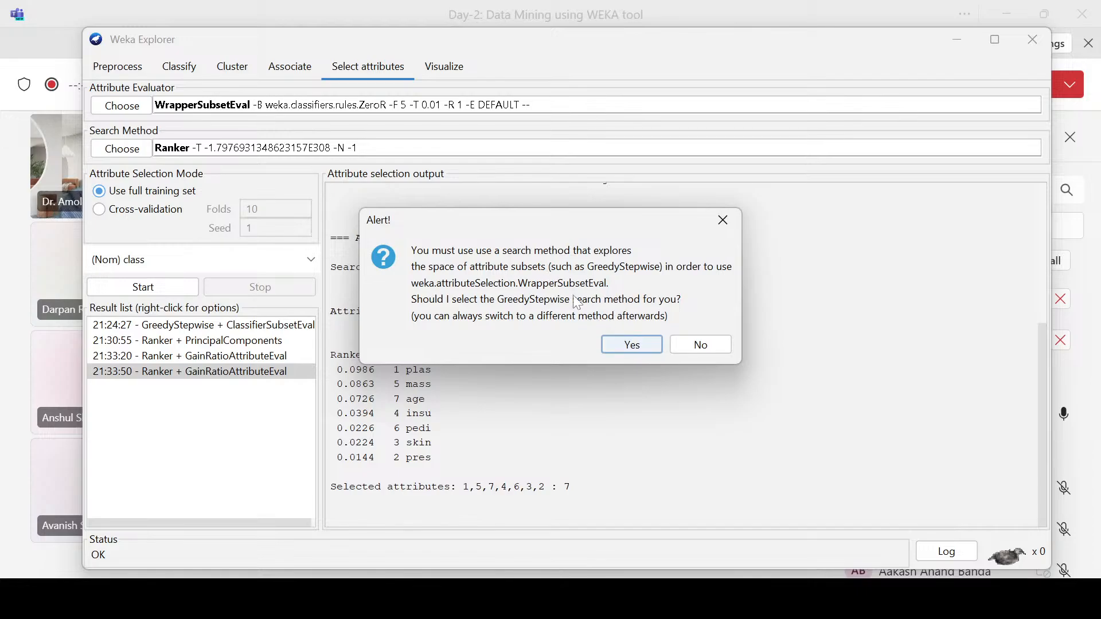
click(629, 345)
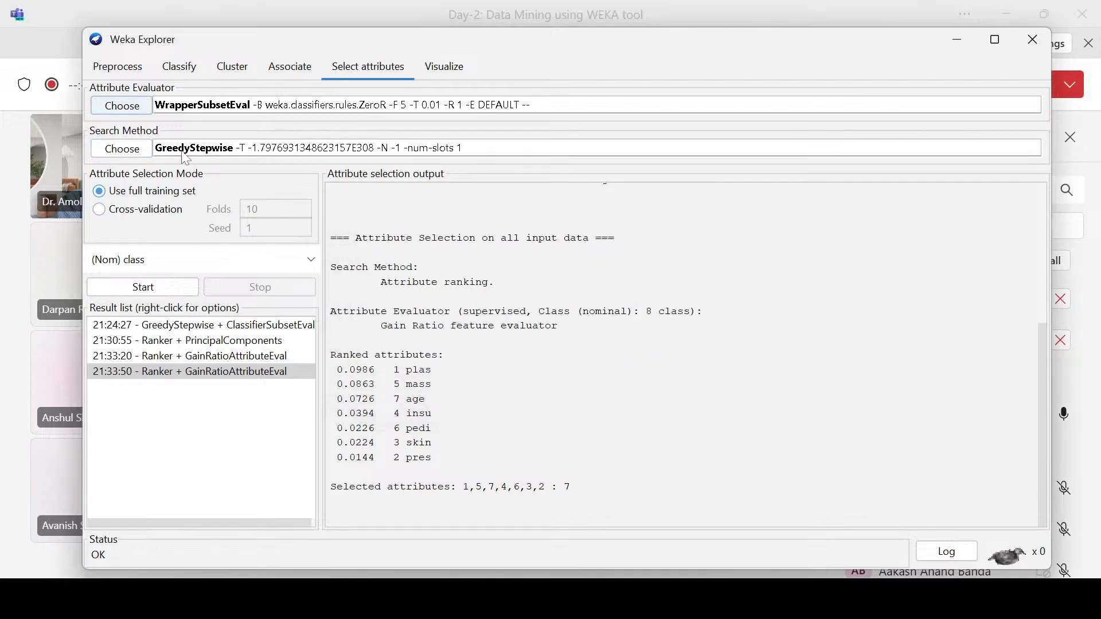
click(115, 154)
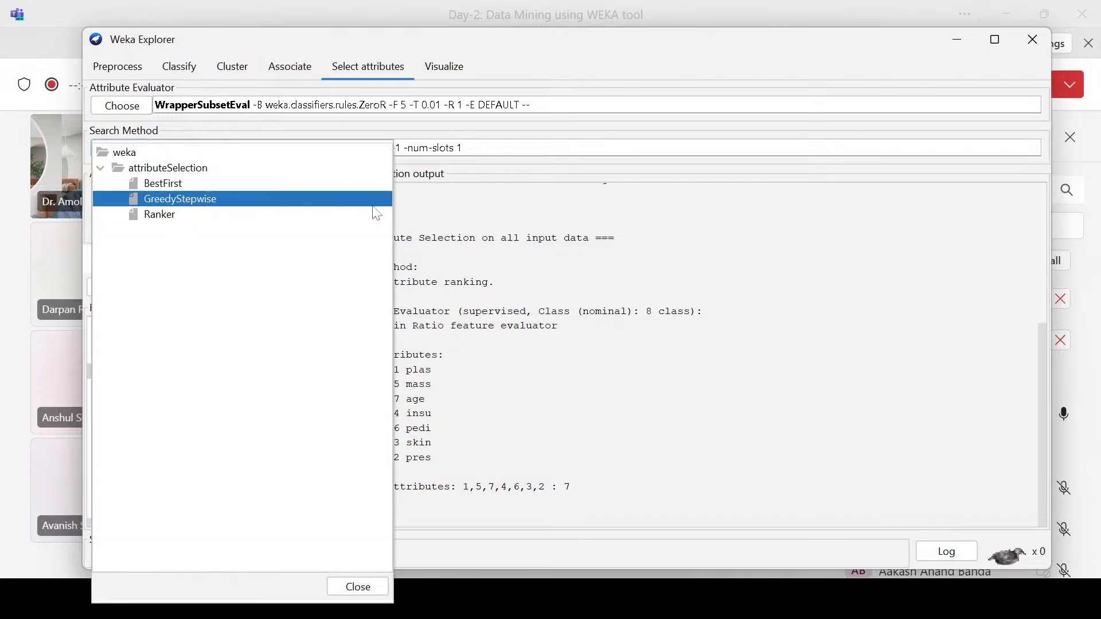
click(480, 214)
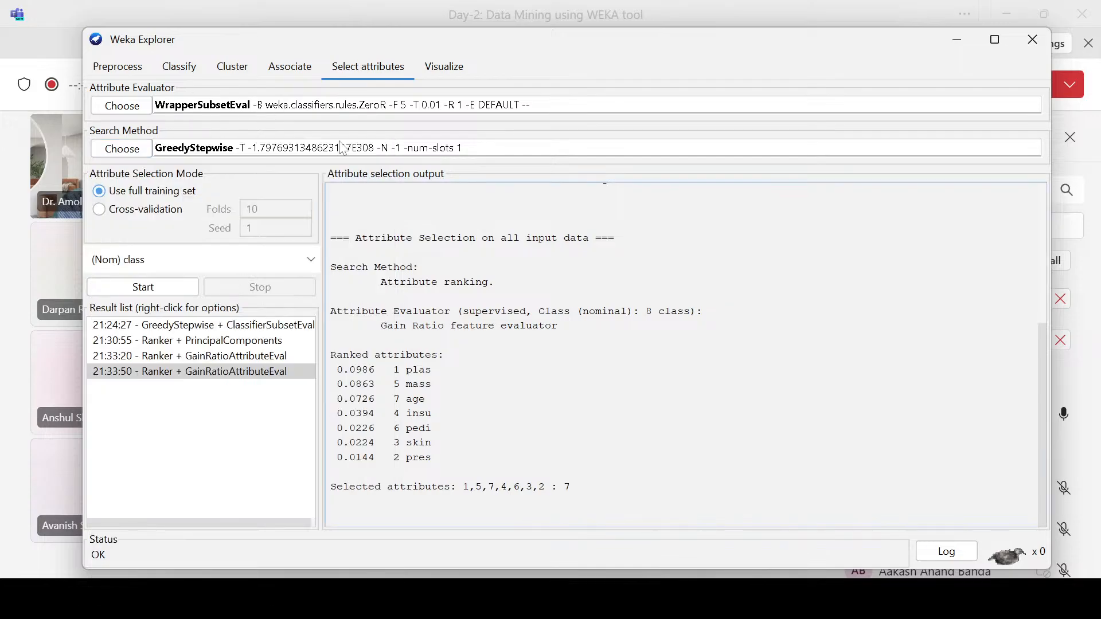
Step: Set the WrapperSubsetEval classifier to NaiveBayes and run the attribute selection, checking the selected attributes in the output
click(512, 106)
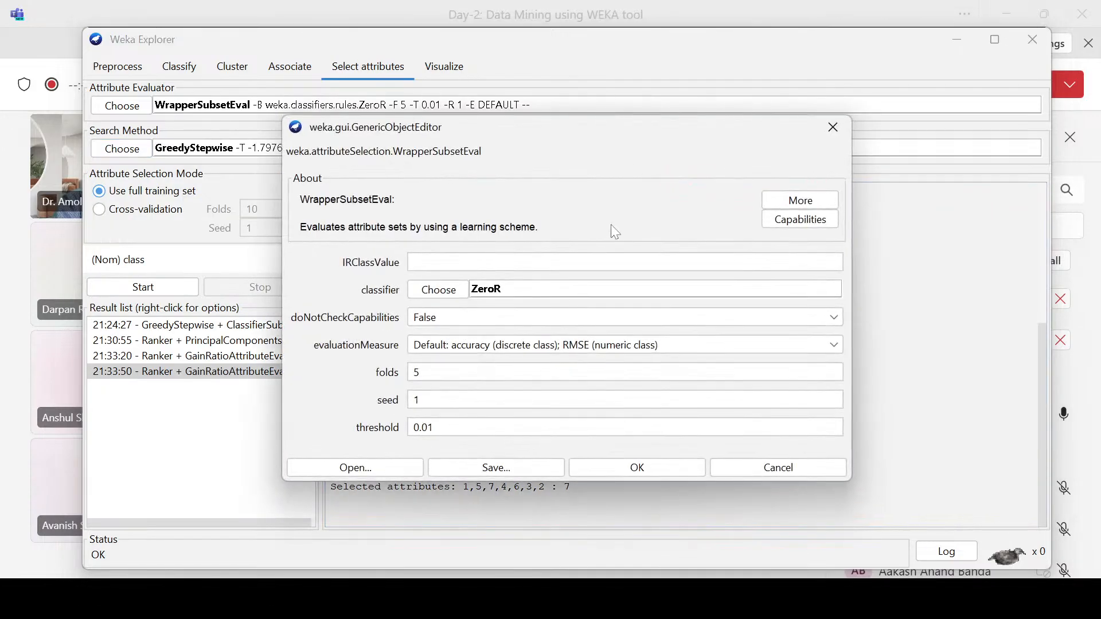
click(443, 294)
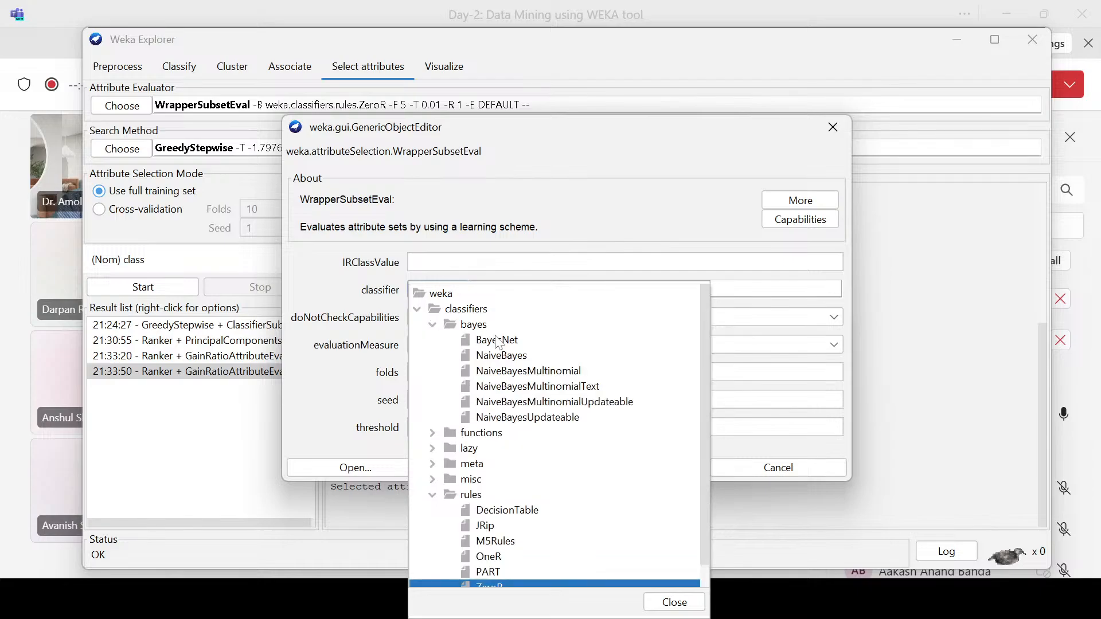
click(487, 355)
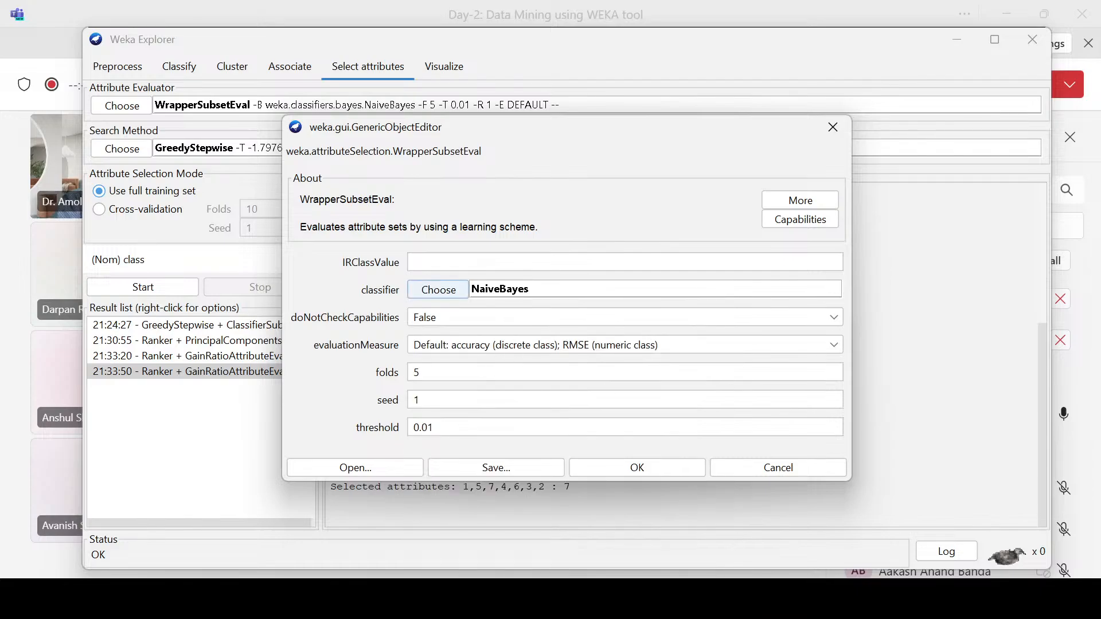
click(637, 467)
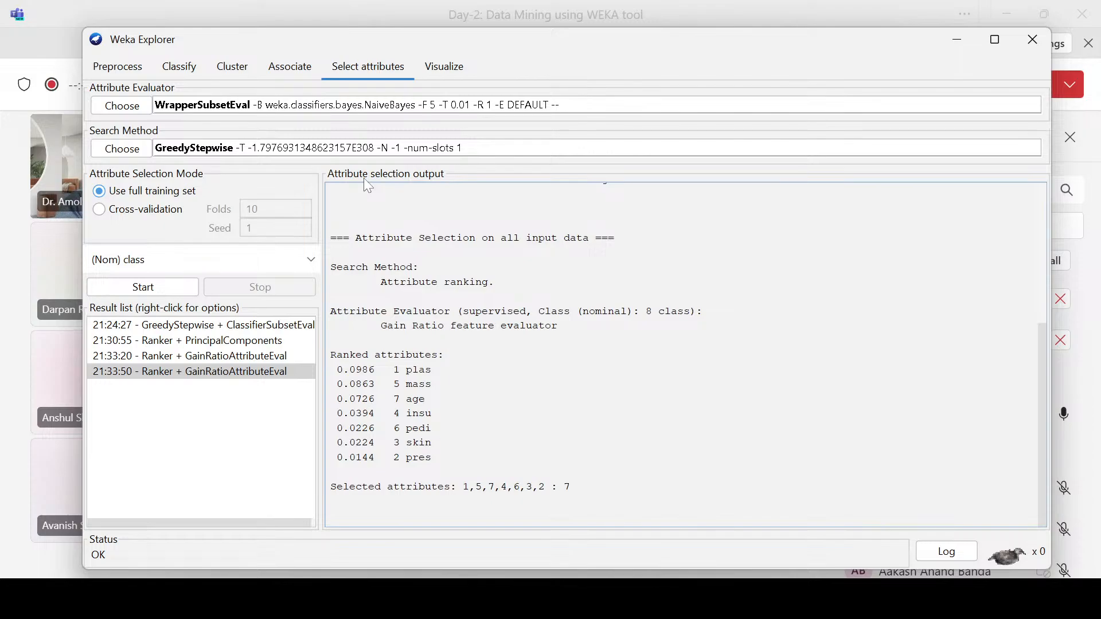
click(160, 288)
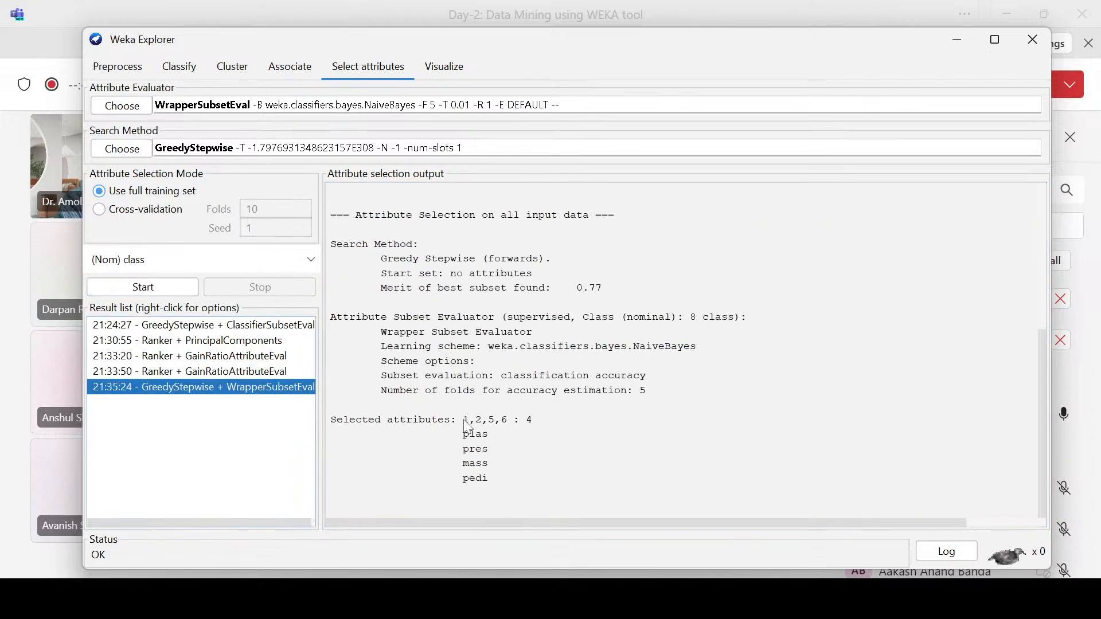
drag(463, 420, 508, 429)
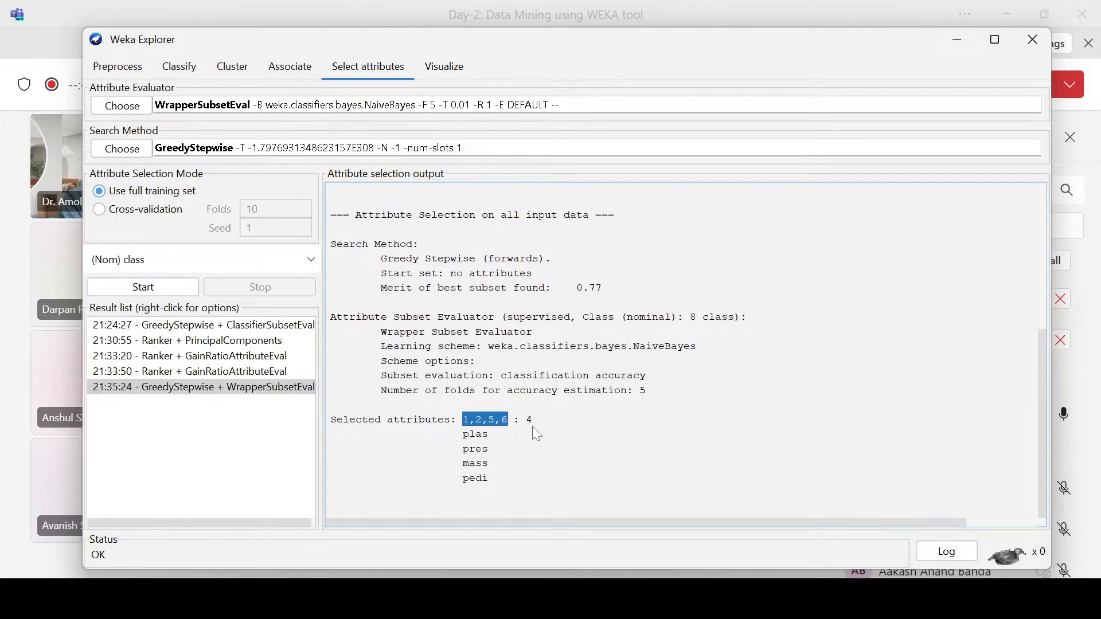
Step: Compare the WrapperSubsetEval result with the earlier ClassifierSubsetEval, PrincipalComponents and GainRatioAttributeEval results, and return to the dataset's preprocessing view
click(249, 327)
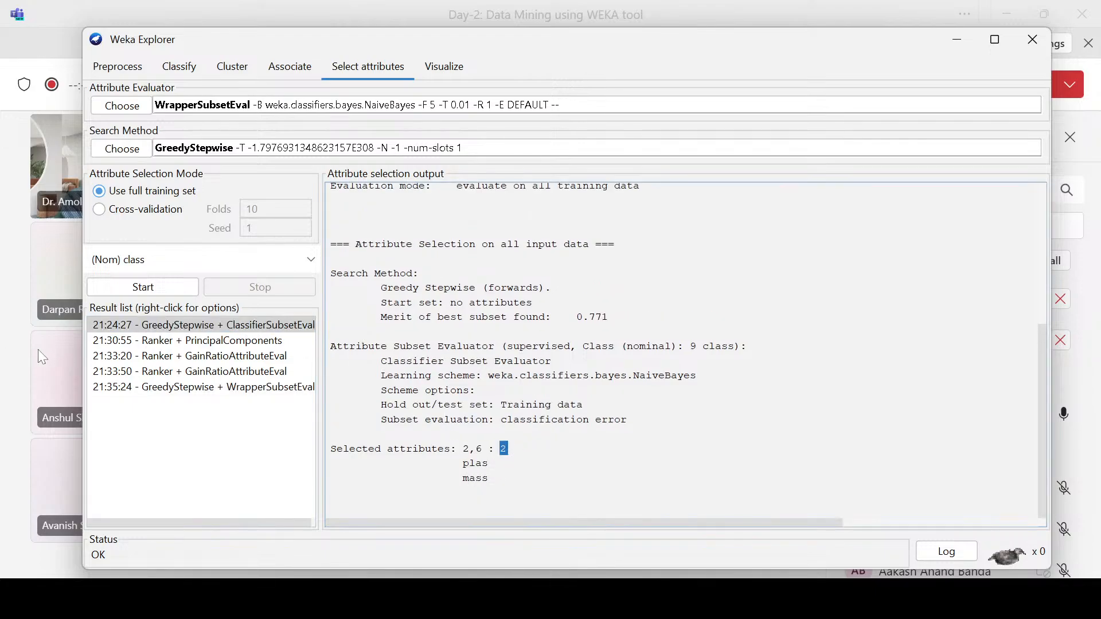
click(164, 388)
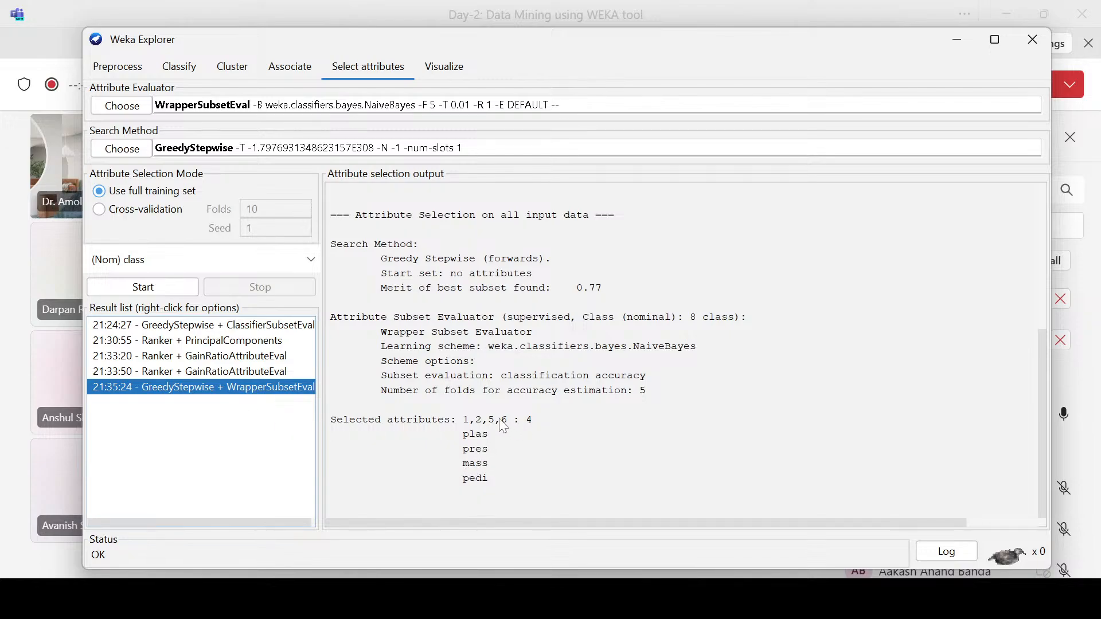
click(199, 331)
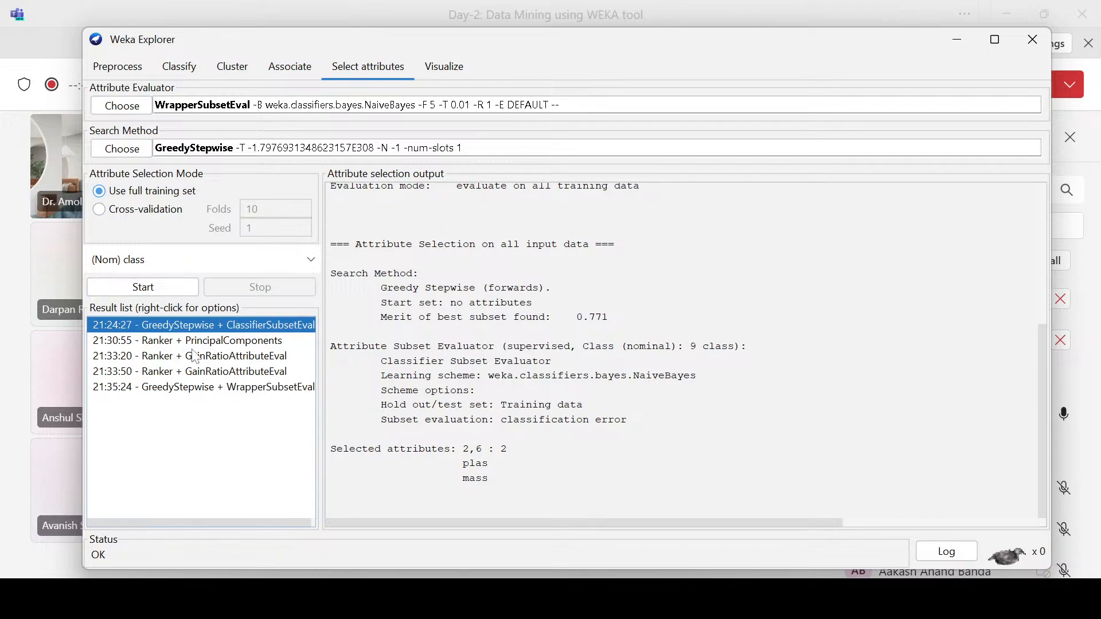
click(191, 345)
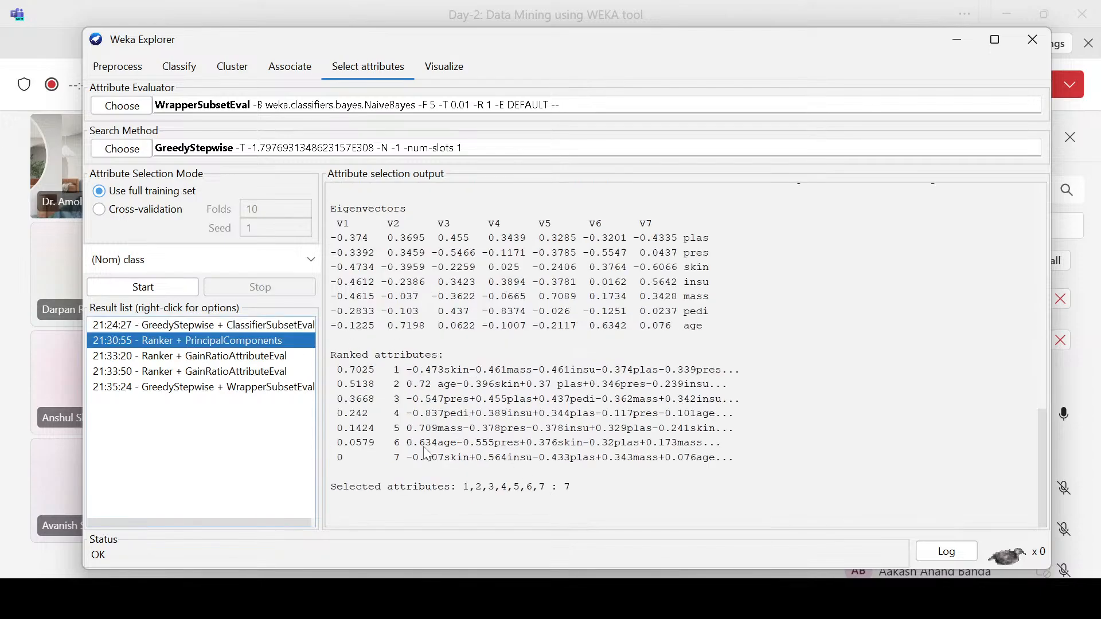
click(240, 358)
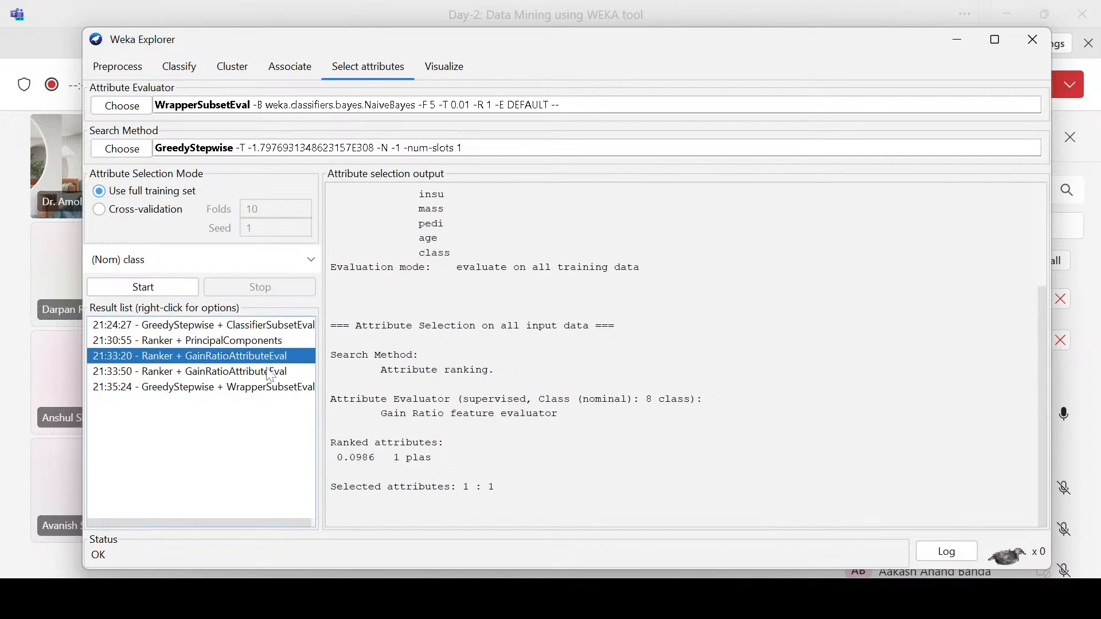
click(245, 390)
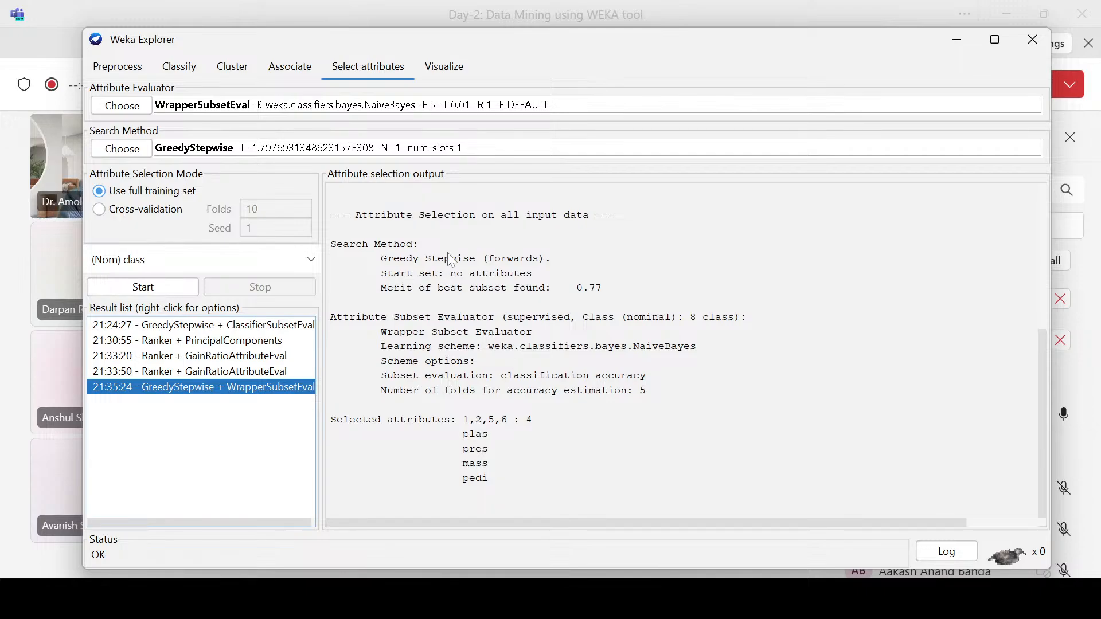
click(137, 76)
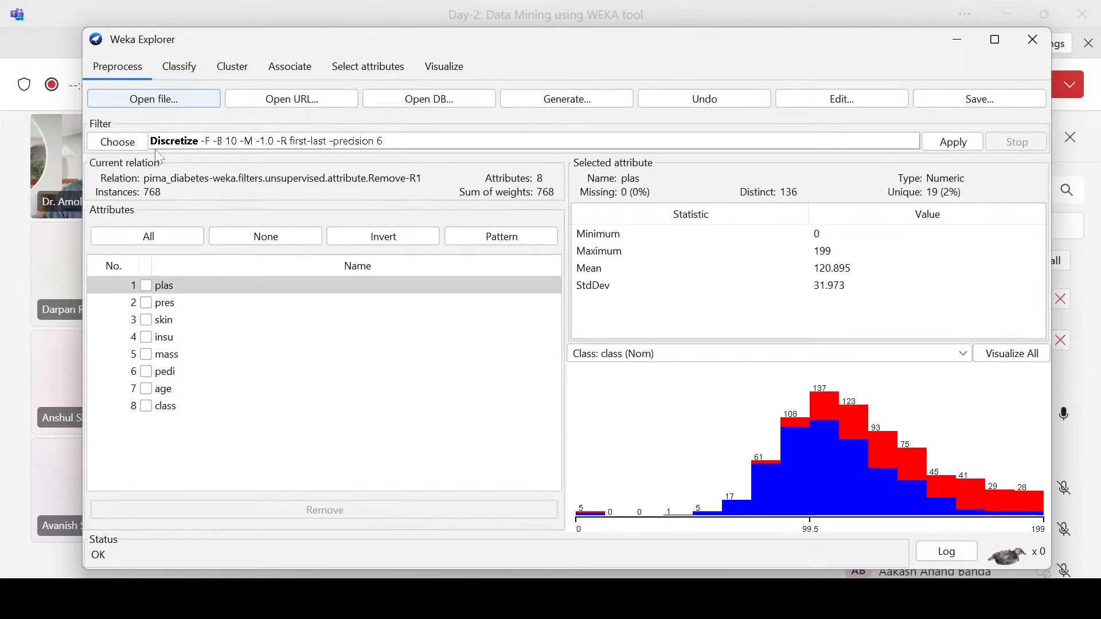
Step: Switch from the Weka Explorer to the Chrome browser's blank new tab
click(12, 237)
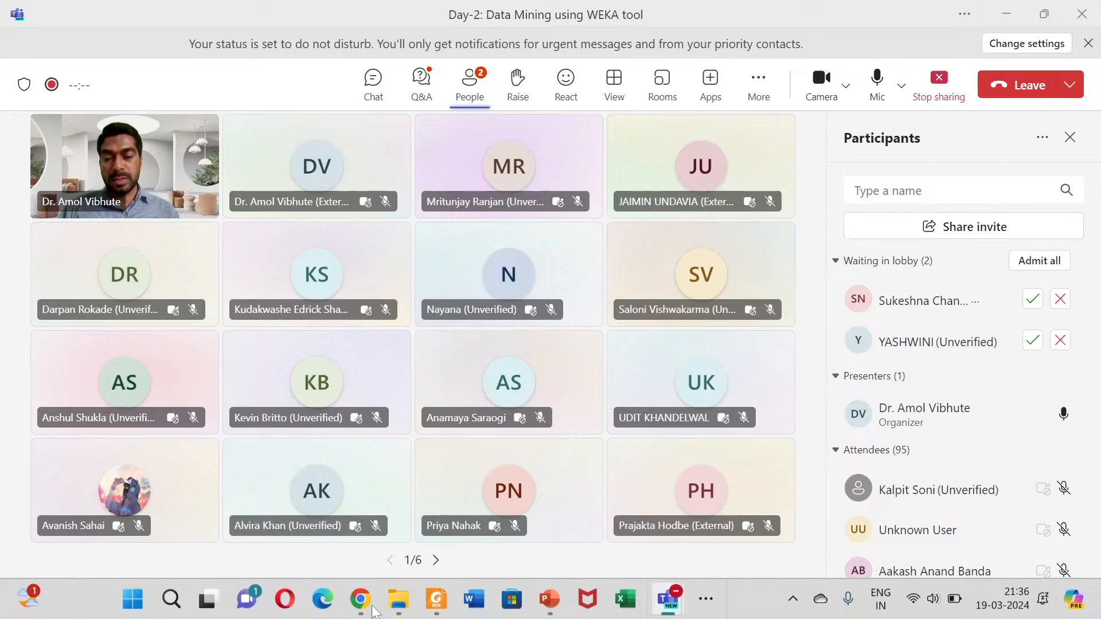
click(361, 600)
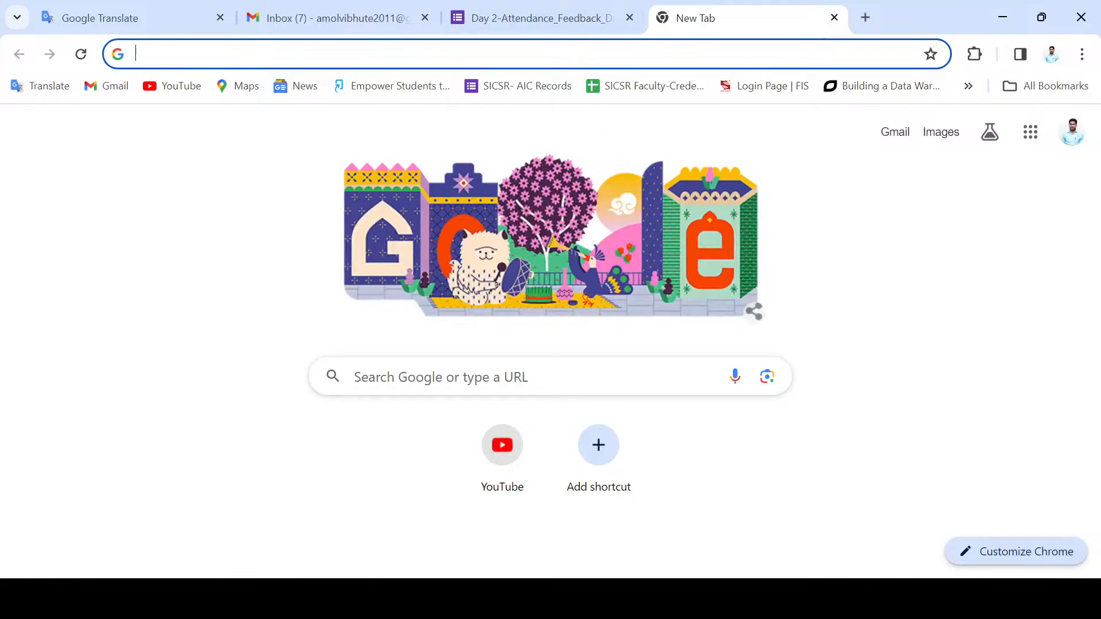
text(weka)
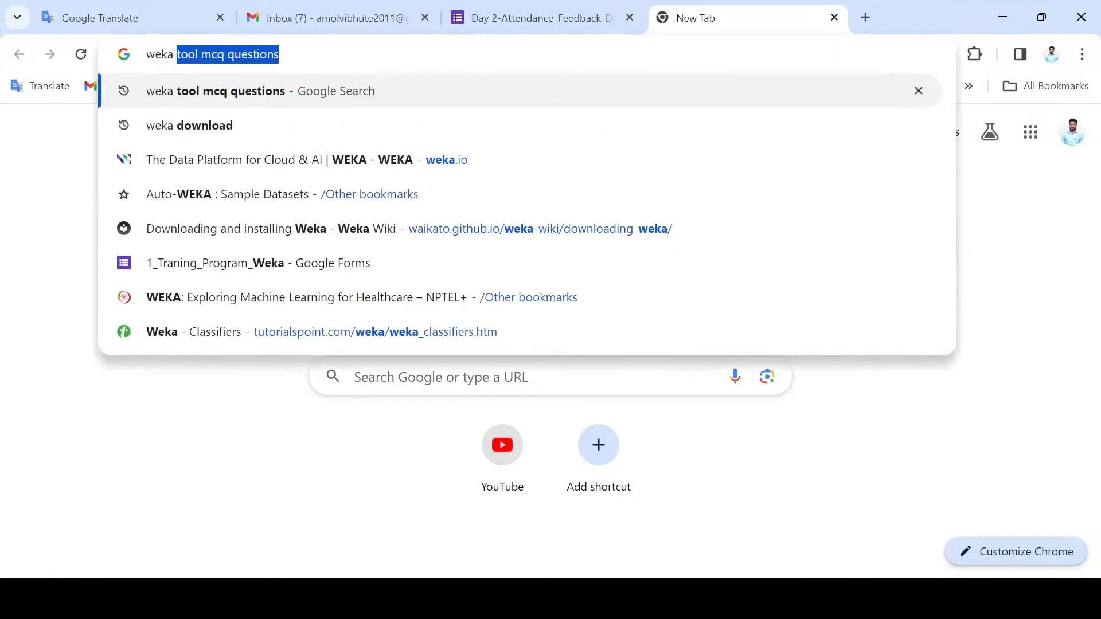
key(Down)
key(Down)
key(Down)
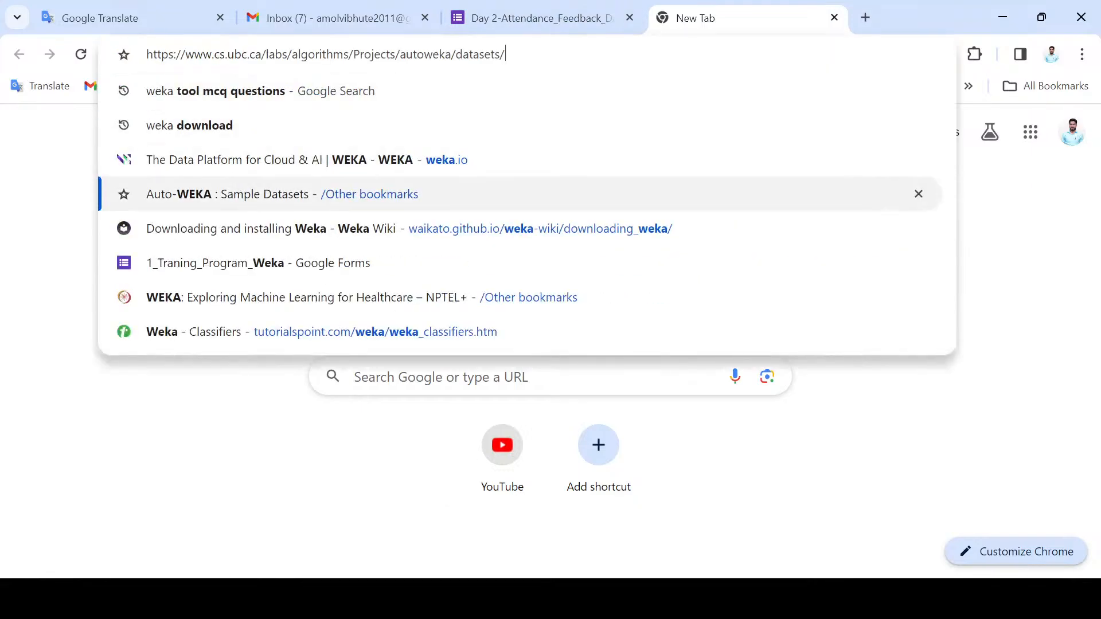
key(Up)
key(Up)
key(Up)
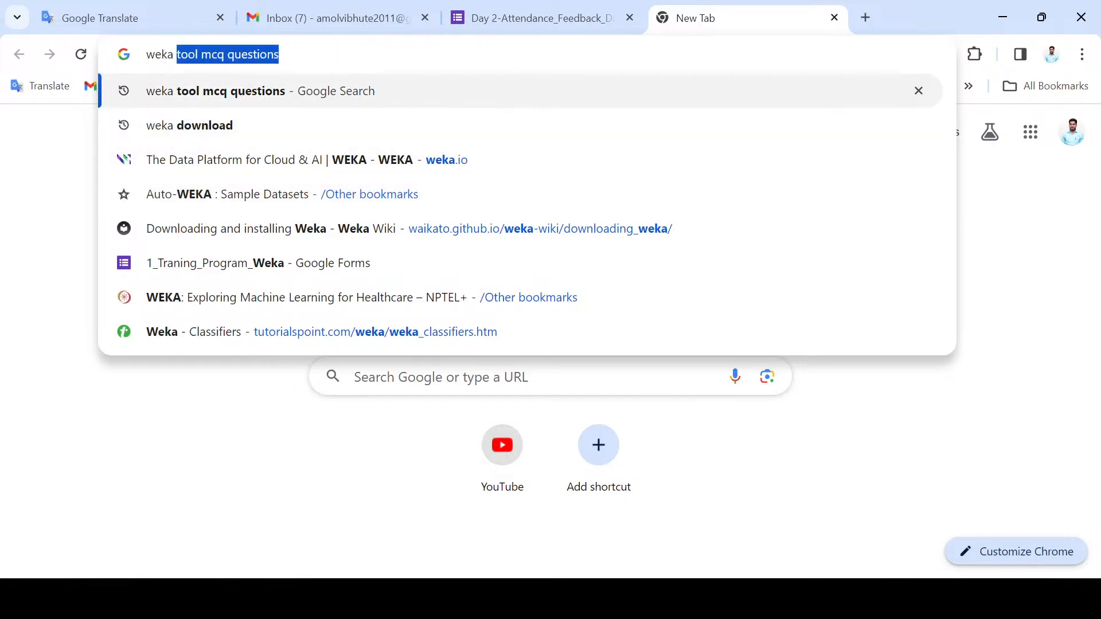
text(data)
key(BackSpace)
key(BackSpace)
key(BackSpace)
key(BackSpace)
key(BackSpace)
key(BackSpace)
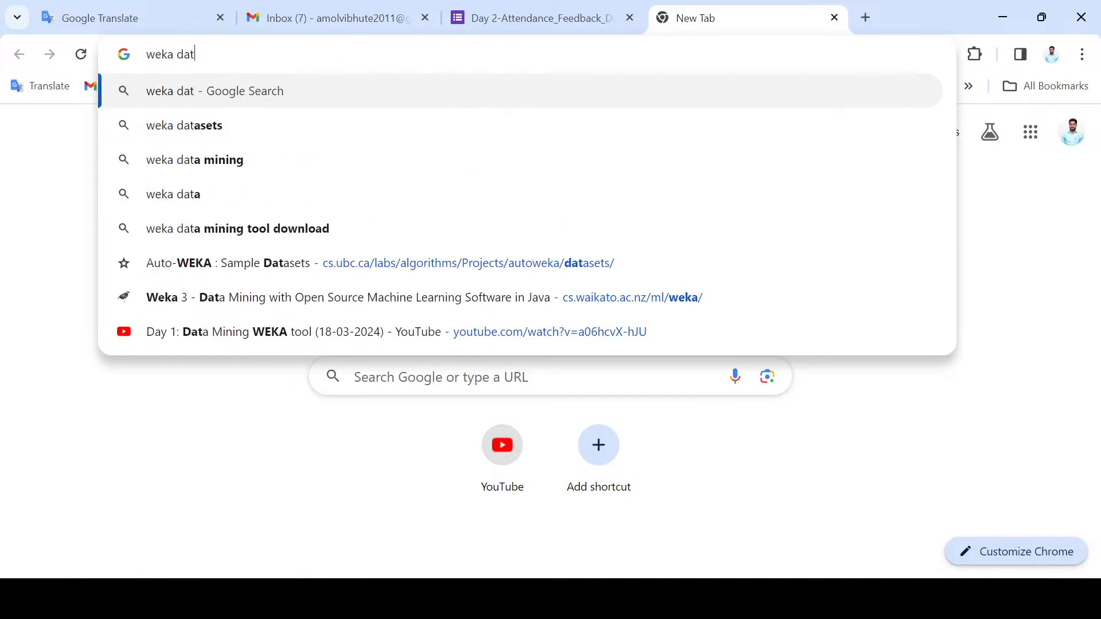
key(BackSpace)
key(BackSpace)
key(BackSpace)
key(BackSpace)
Step: Search Google for "datasets for weka tool"
text(da)
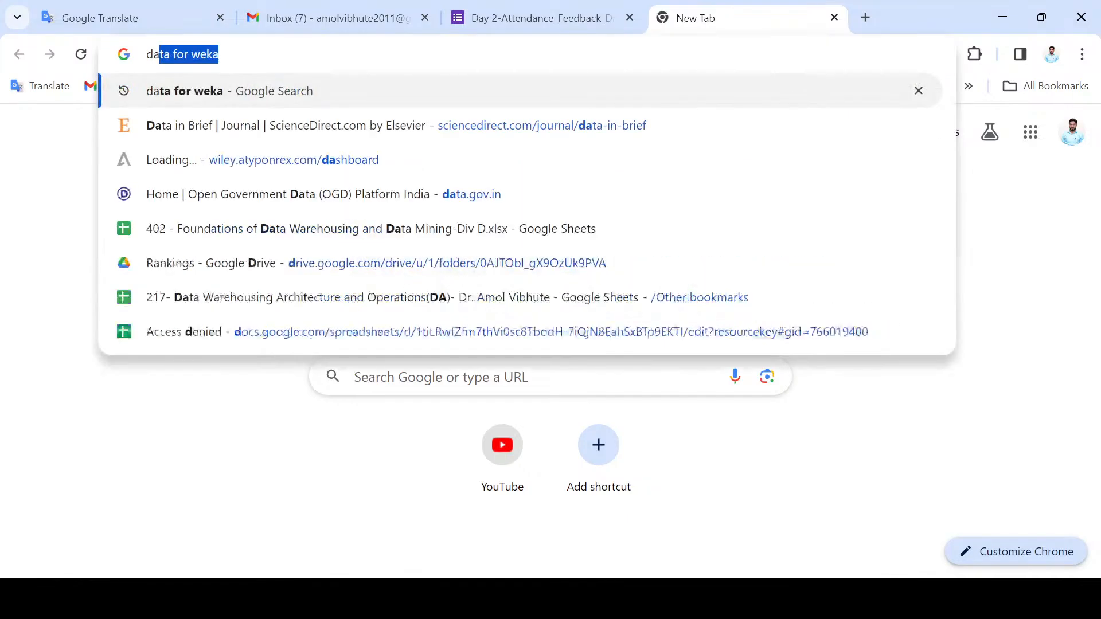
text(tasetst fr)
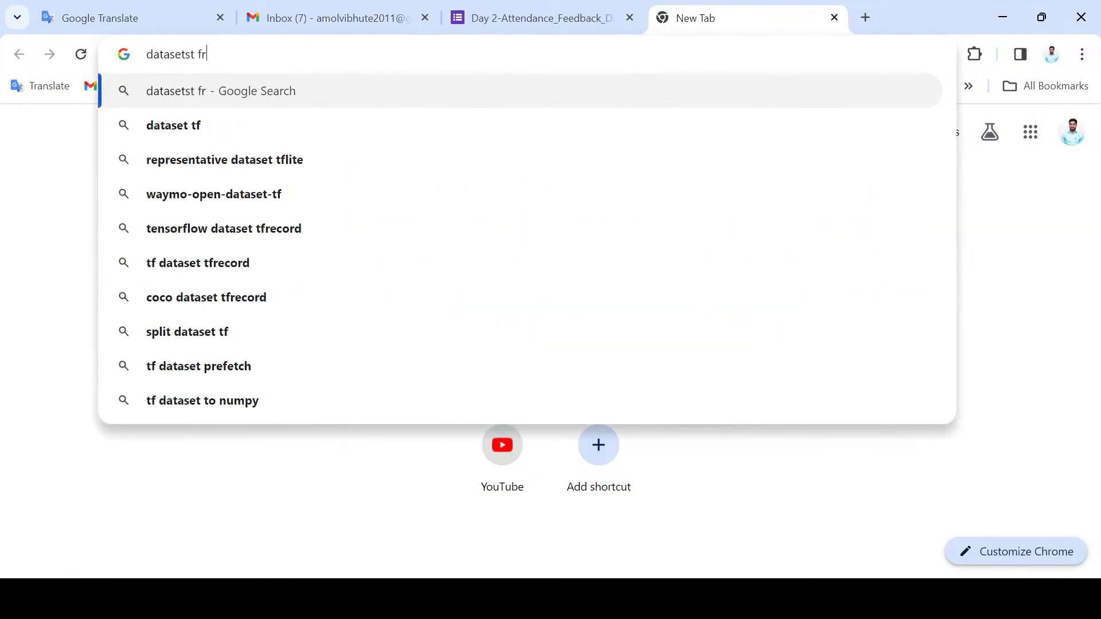
key(BackSpace)
key(BackSpace)
key(BackSpace)
key(BackSpace)
key(BackSpace)
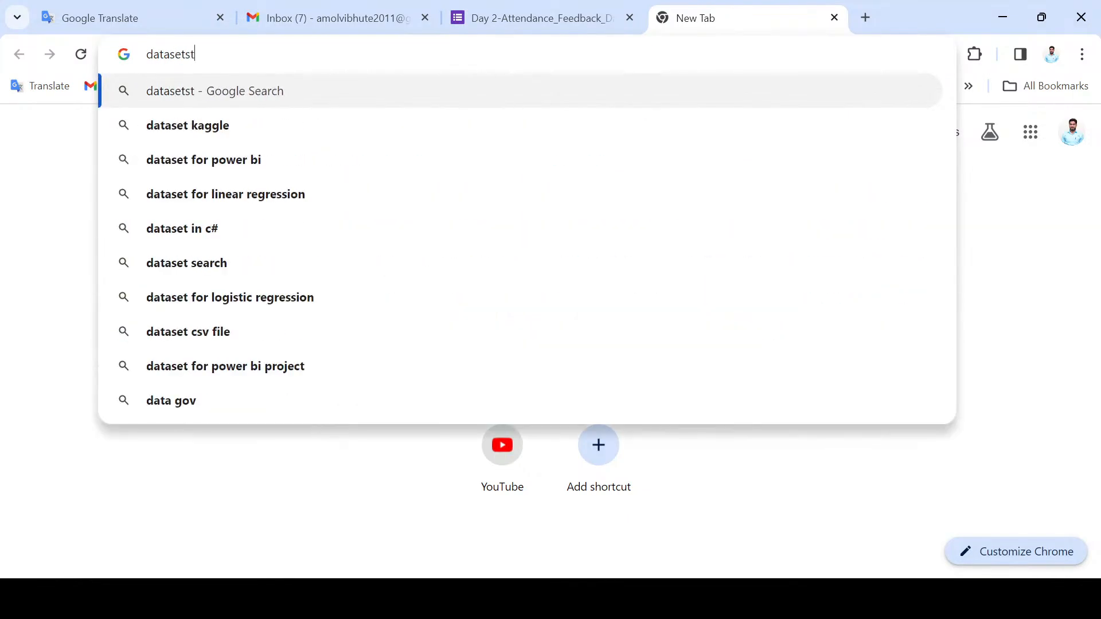
text(s f)
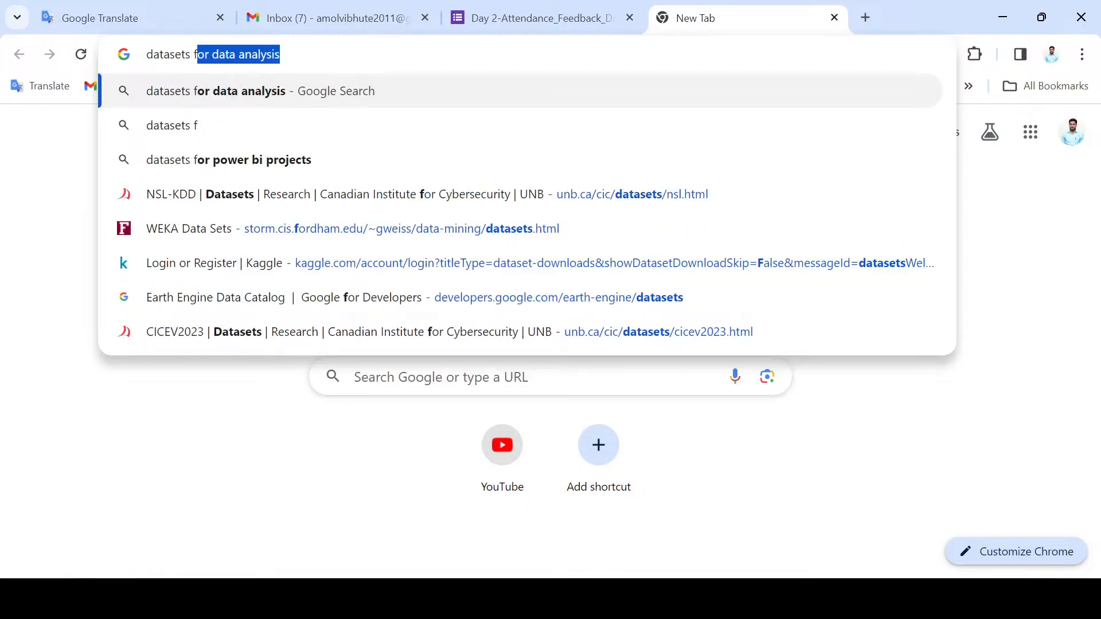
text(or the weka)
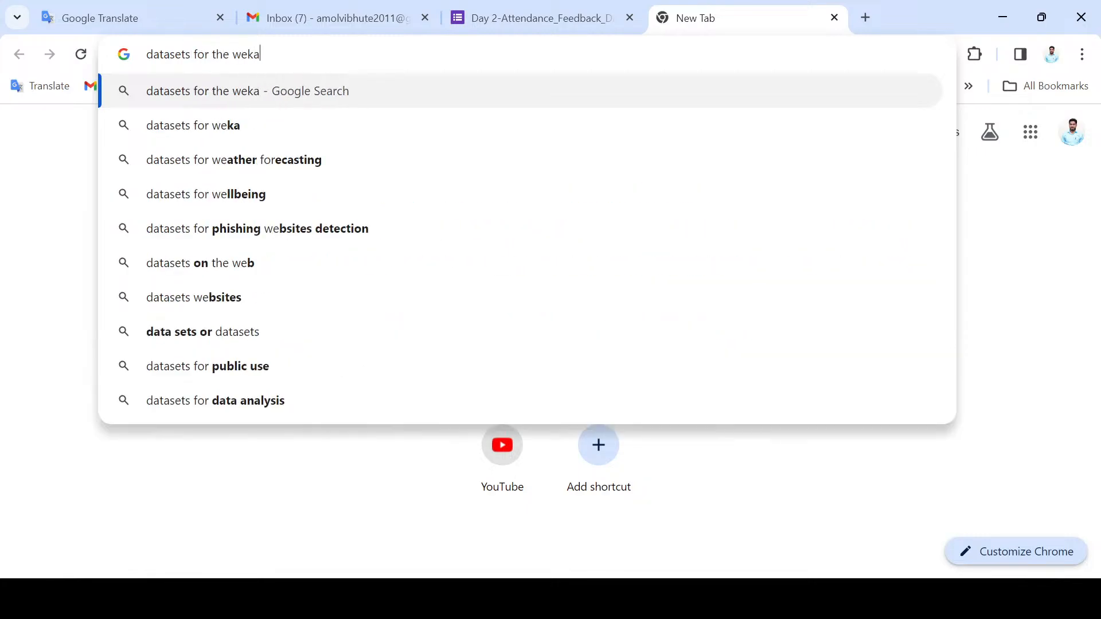
key(Down)
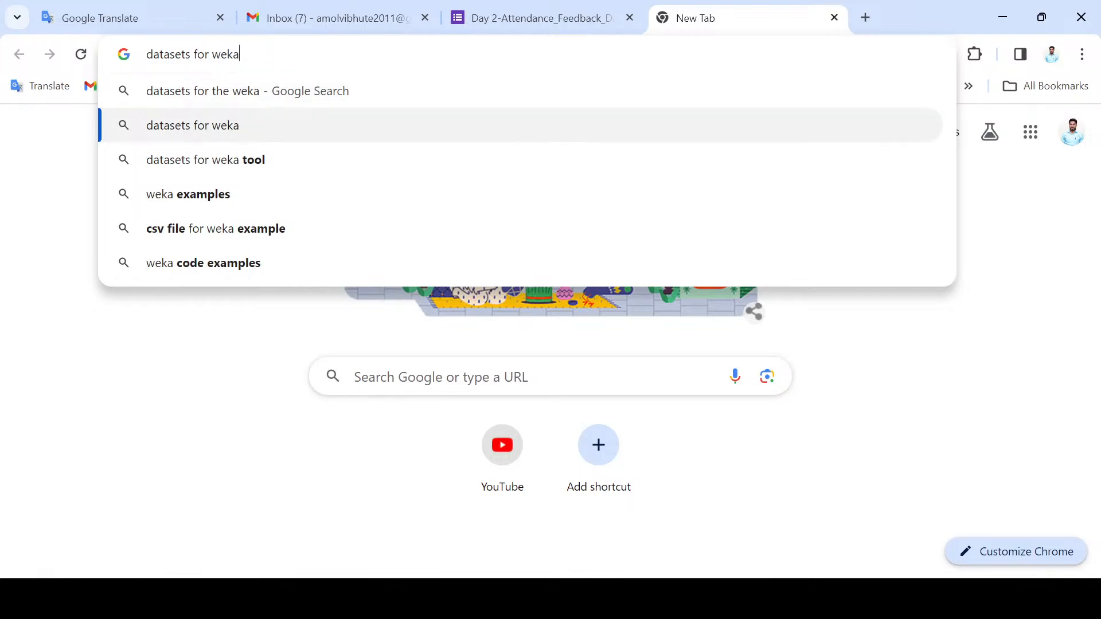
key(Down)
key(Return)
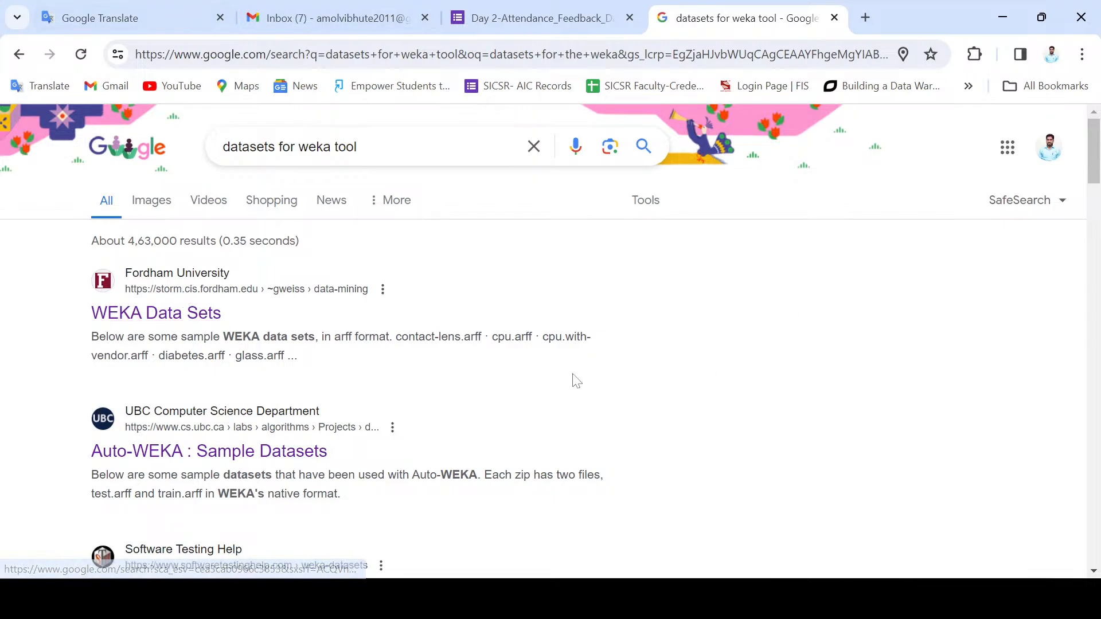
Step: Open the Fordham "WEKA Data Sets" and UBC "Auto-WEKA : Sample Datasets" search results in separate new tabs
right_click(177, 322)
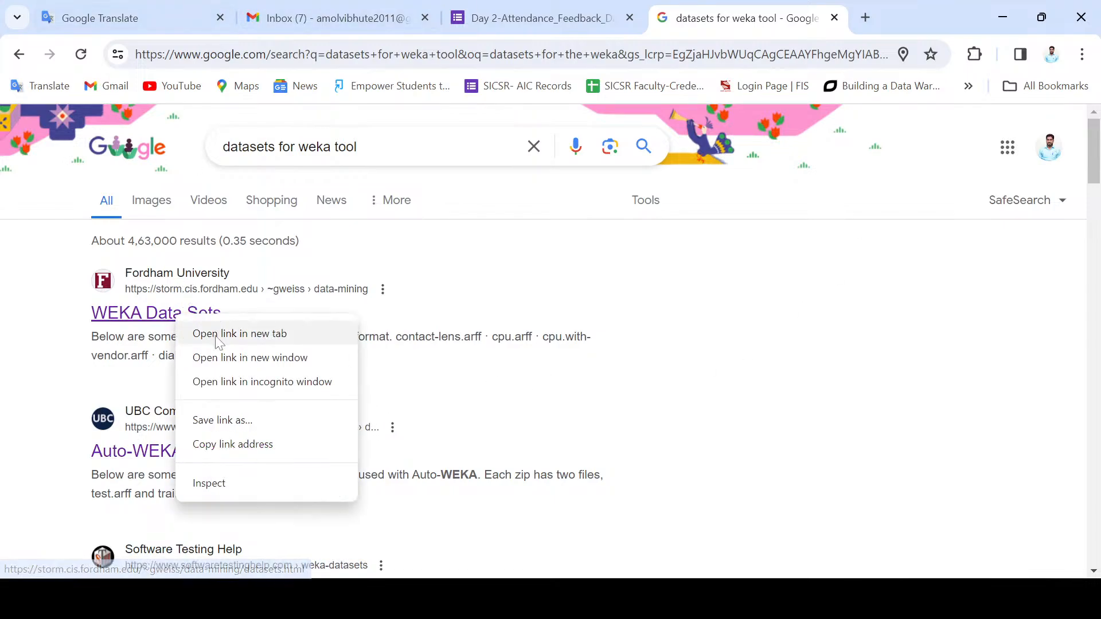
click(221, 336)
scroll(252, 358, down, 3)
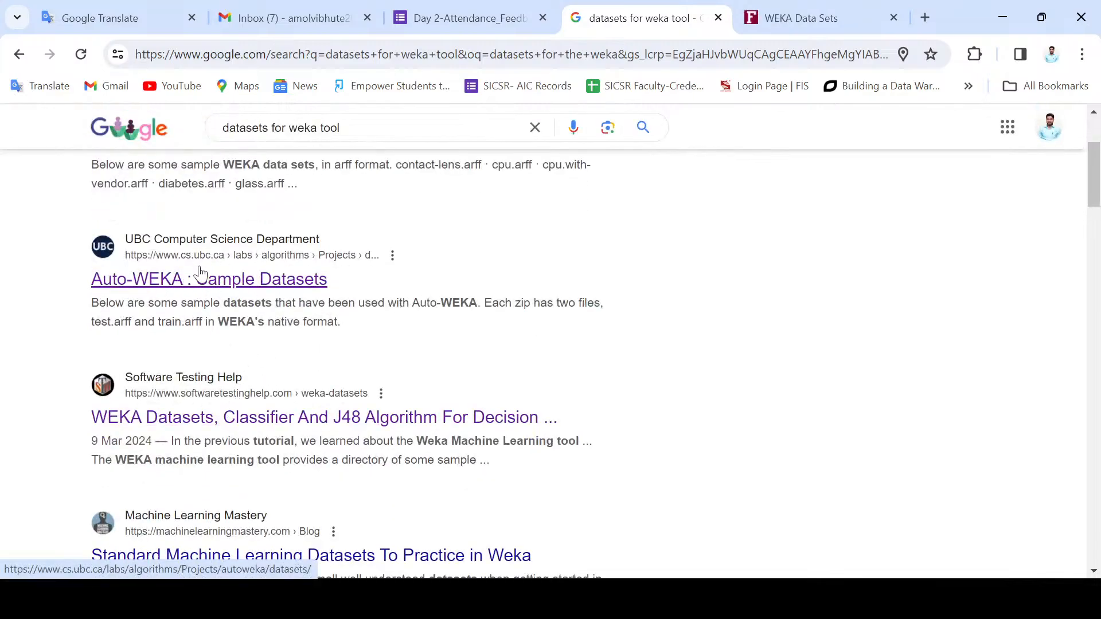
right_click(202, 290)
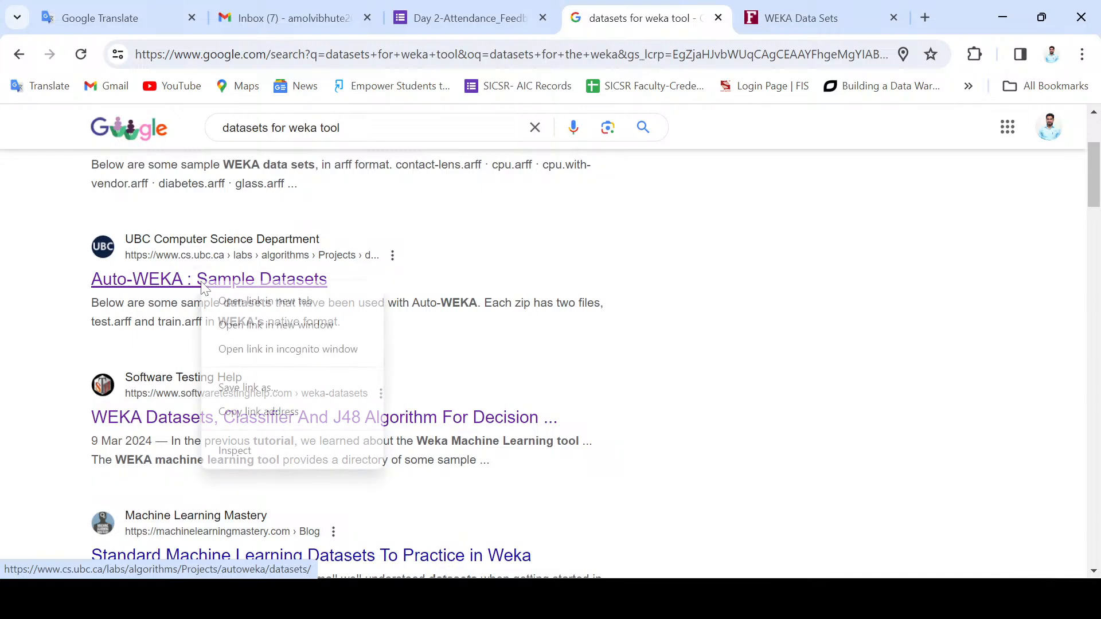
click(254, 301)
Step: Look through the remaining search results and examine the list of sample ARFF files on the WEKA Data Sets page
scroll(255, 349, down, 3)
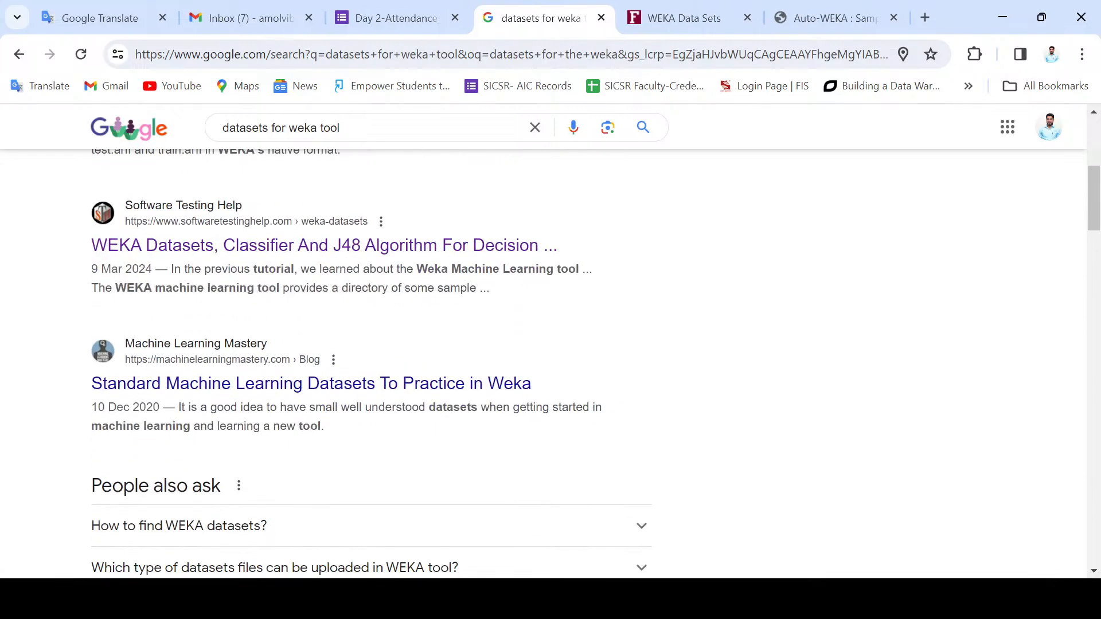
scroll(218, 355, down, 3)
scroll(230, 287, up, 6)
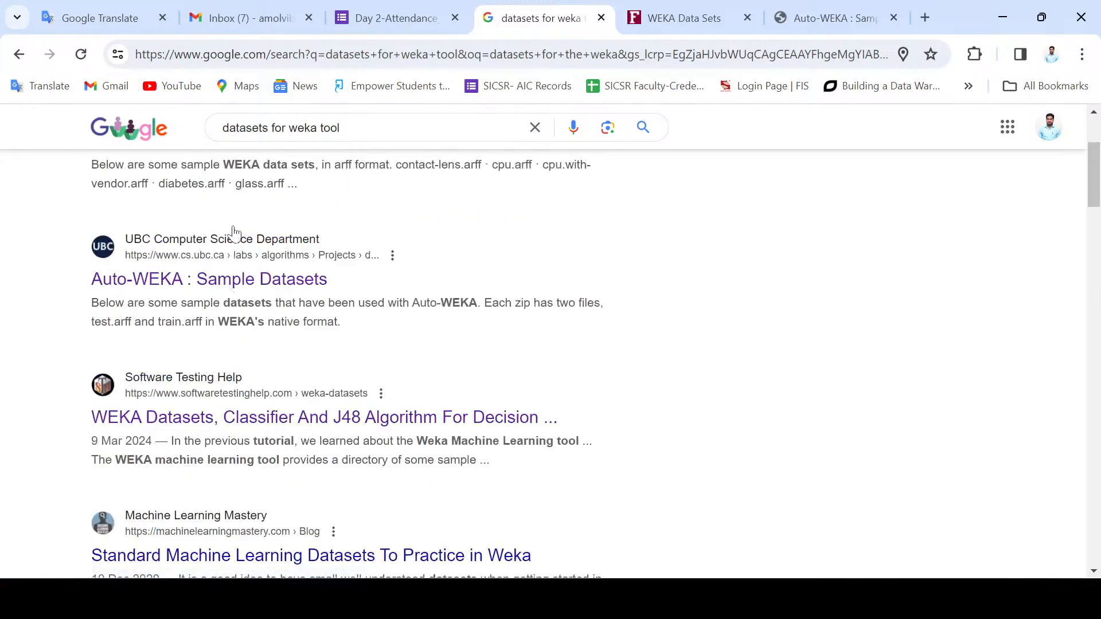
scroll(216, 315, up, 2)
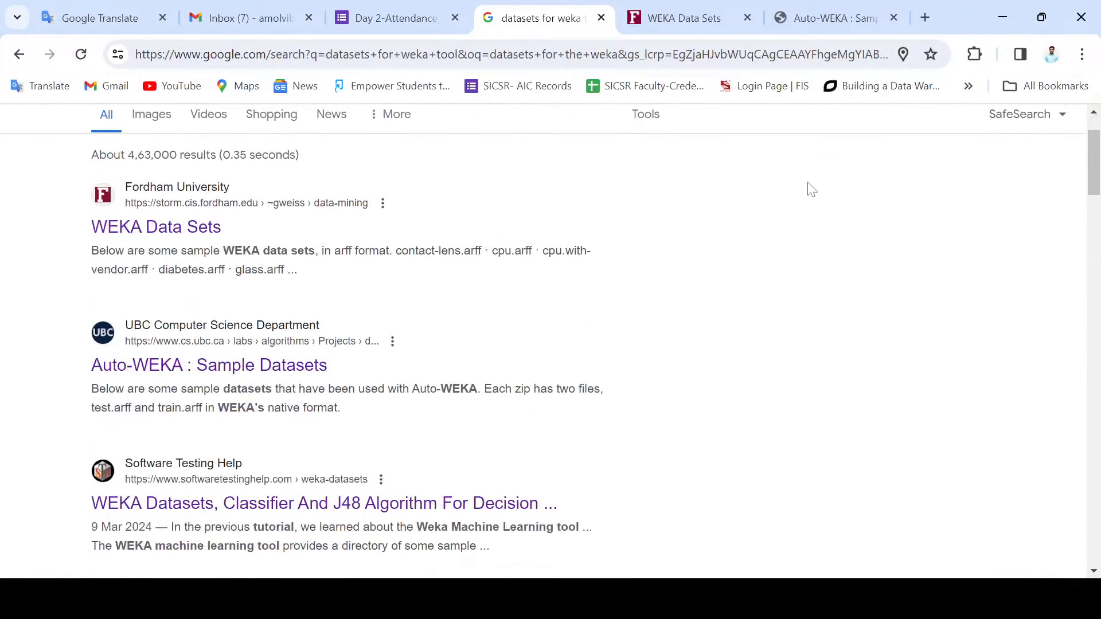
scroll(344, 298, up, 2)
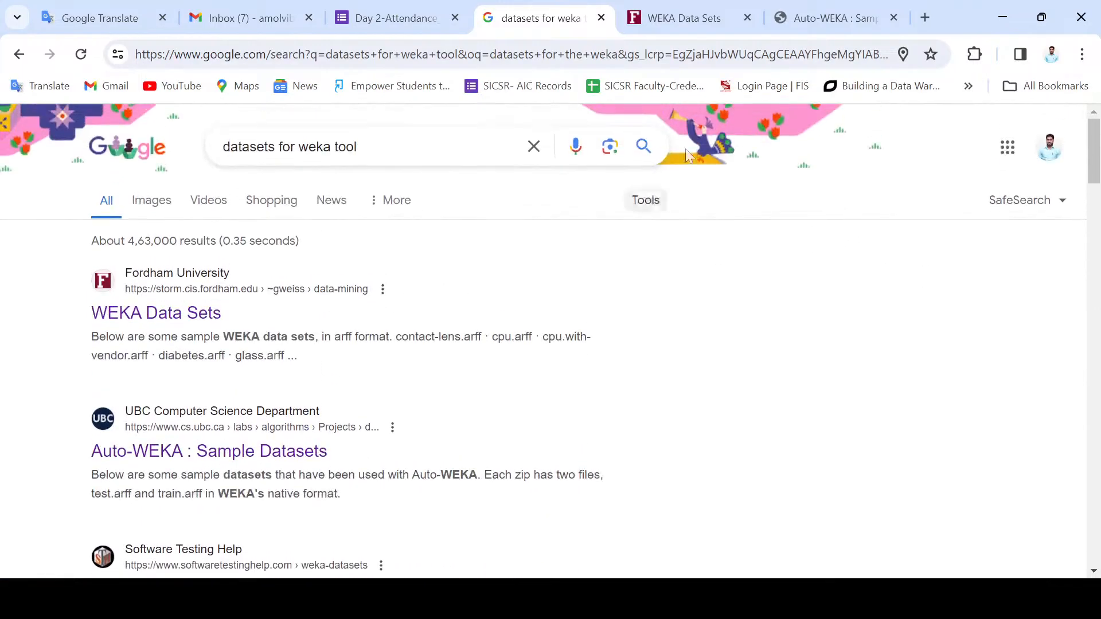
click(710, 6)
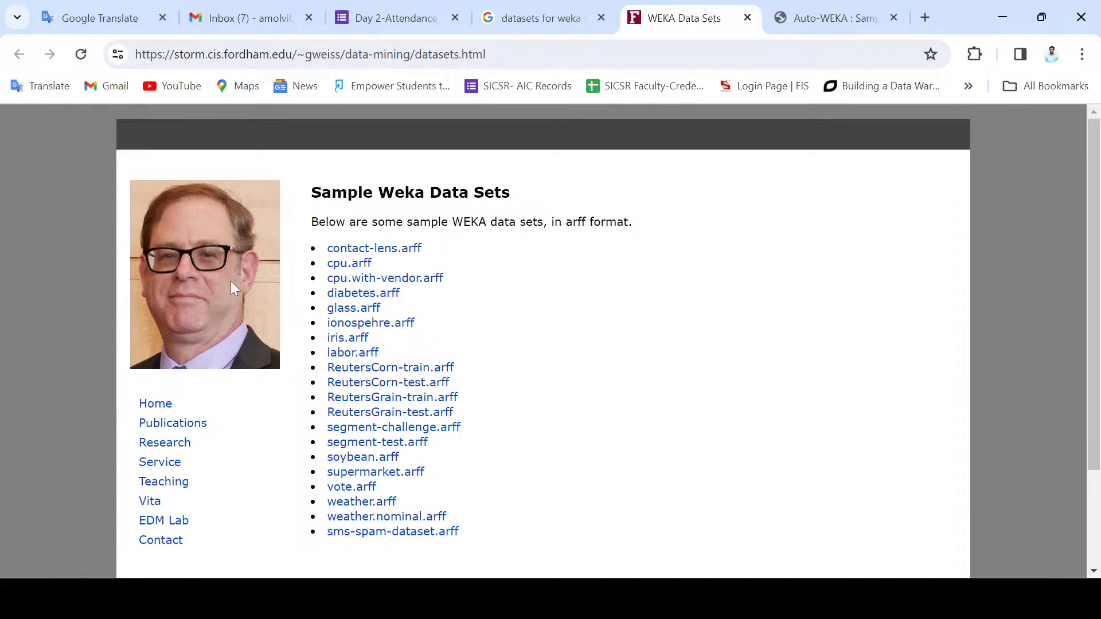
scroll(178, 415, down, 2)
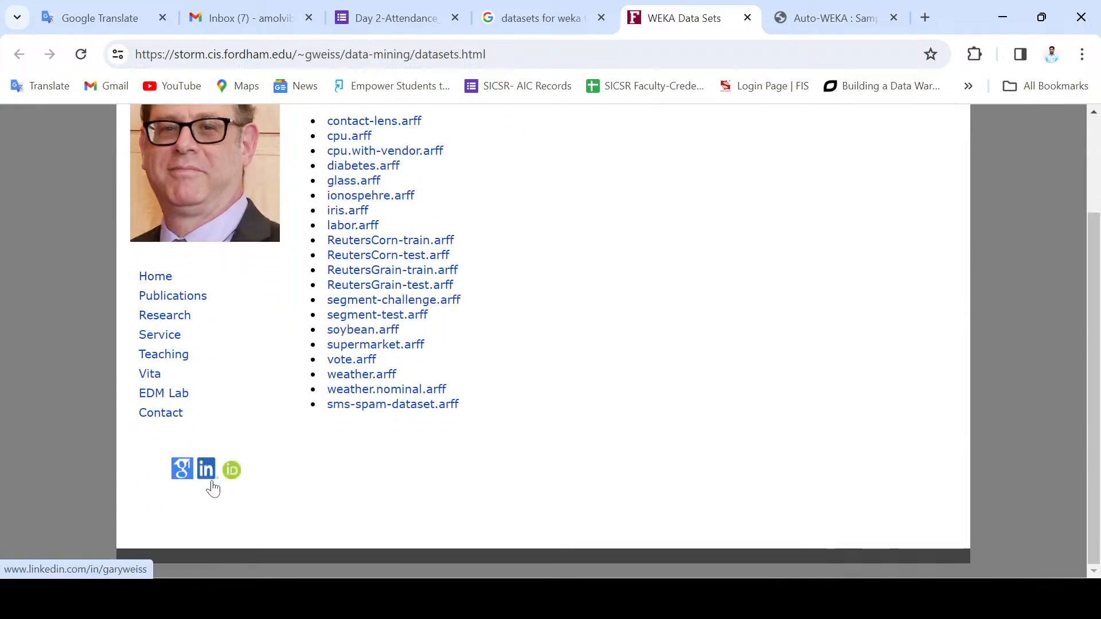
Step: Open the page author's Google Scholar profile in a new tab and highlight the all-time citation count
right_click(184, 479)
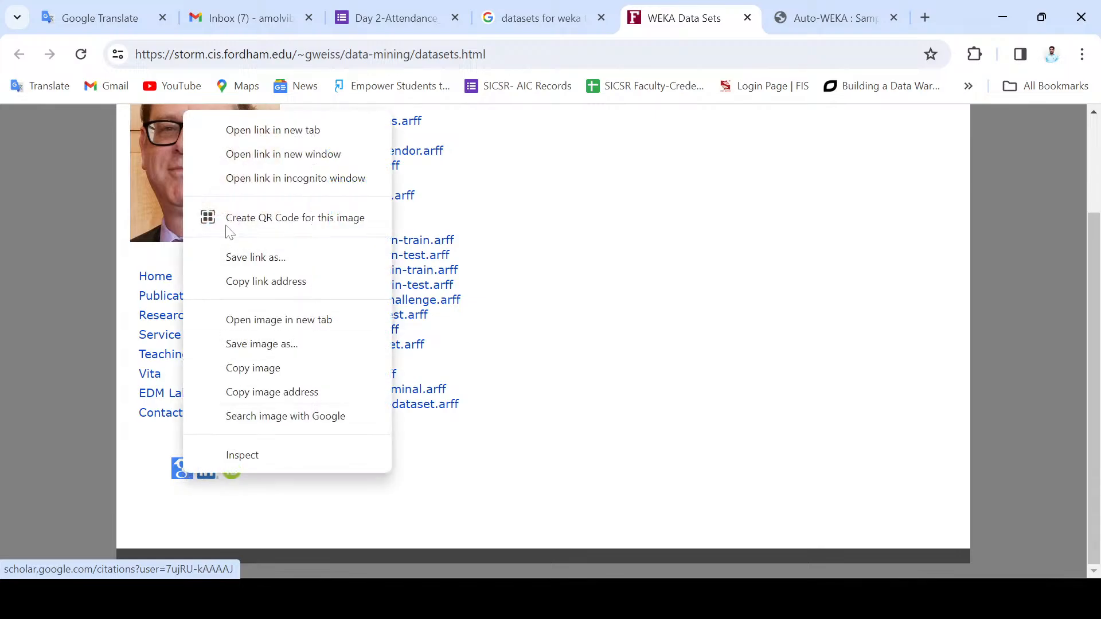
click(256, 130)
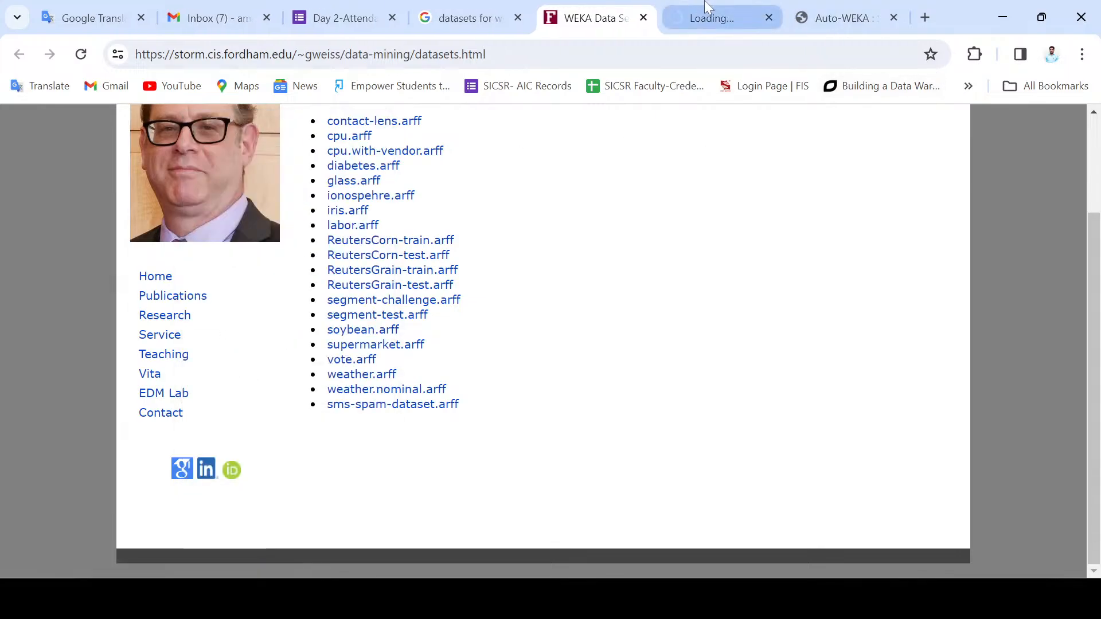
click(692, 7)
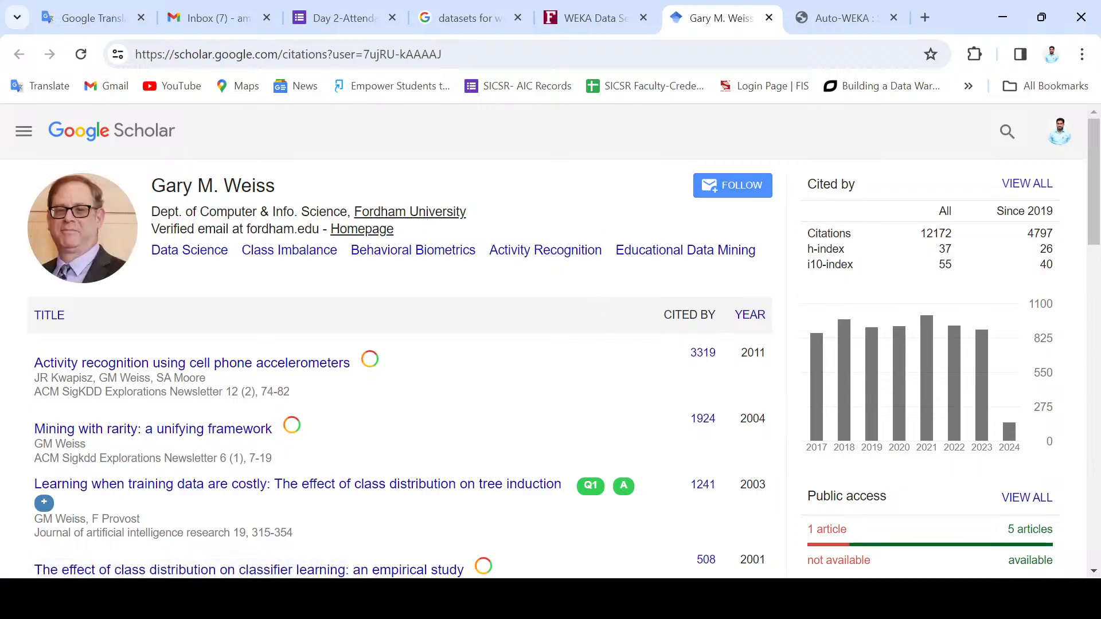
drag(920, 233, 966, 243)
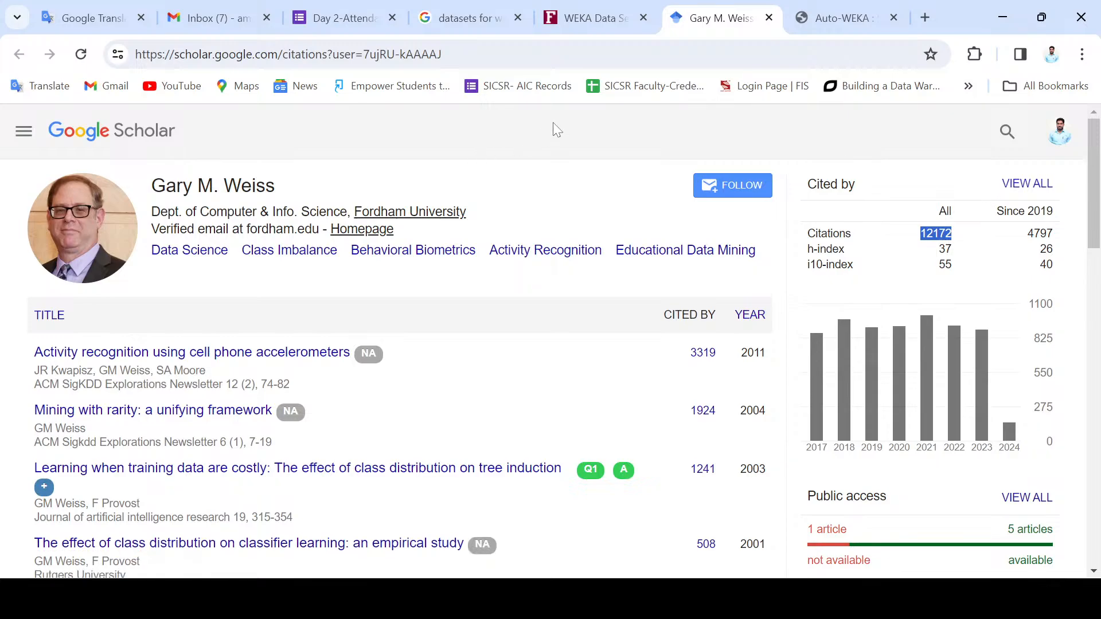
Step: View the Auto-WEKA Sample Datasets page and close the Google Scholar profile
click(611, 23)
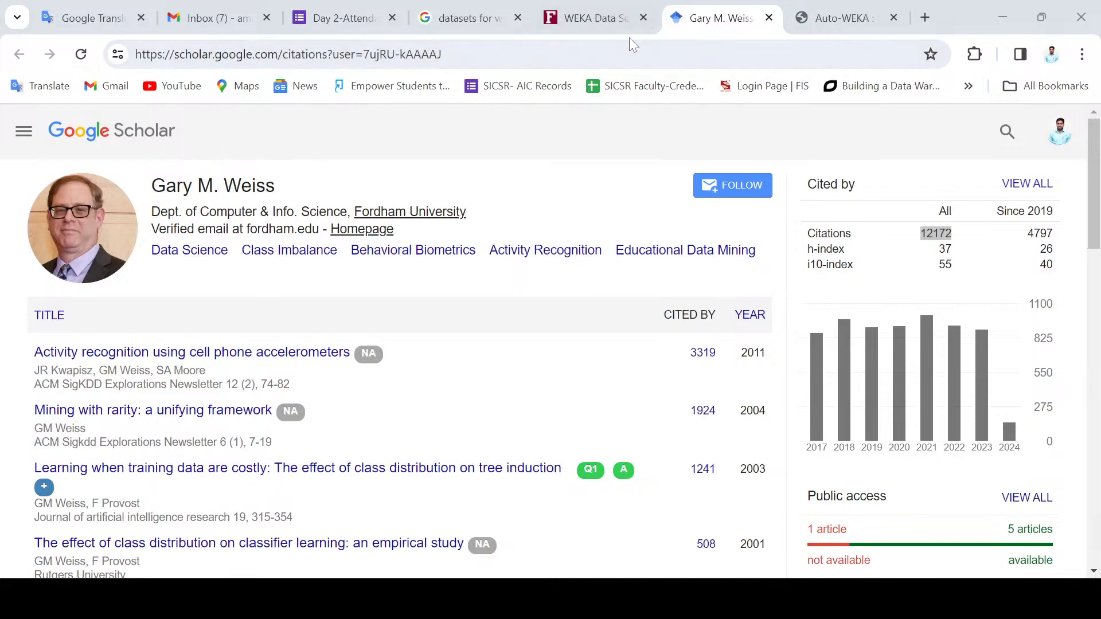
click(826, 18)
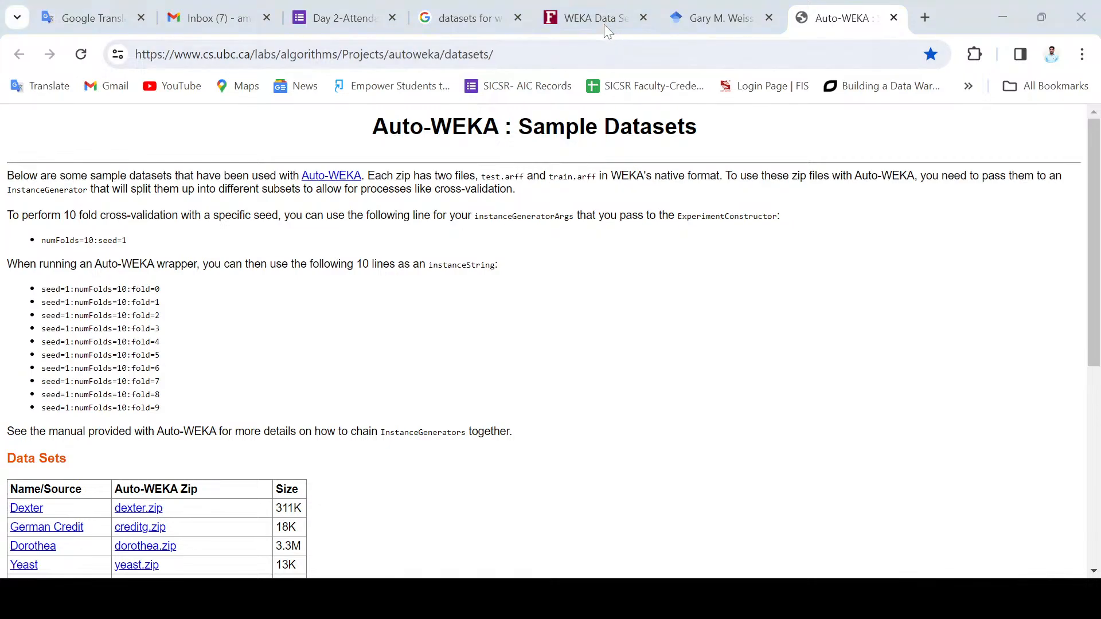
click(768, 18)
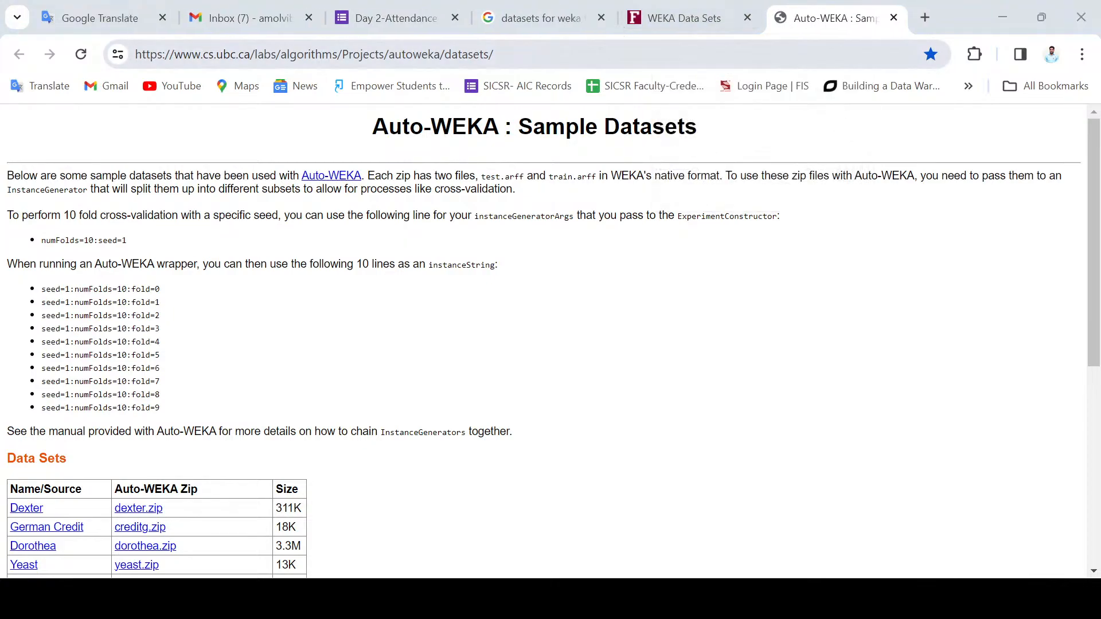
Step: Open diabetes.arff from the WEKA Data Sets page and look through its description and data rows
click(692, 19)
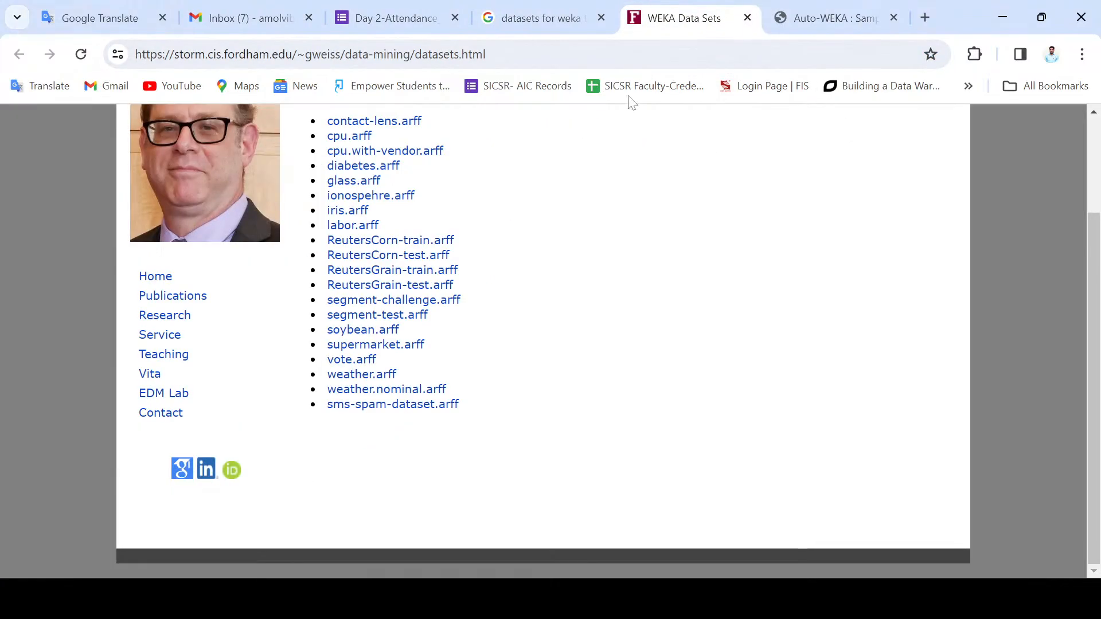
click(380, 167)
scroll(431, 214, down, 20)
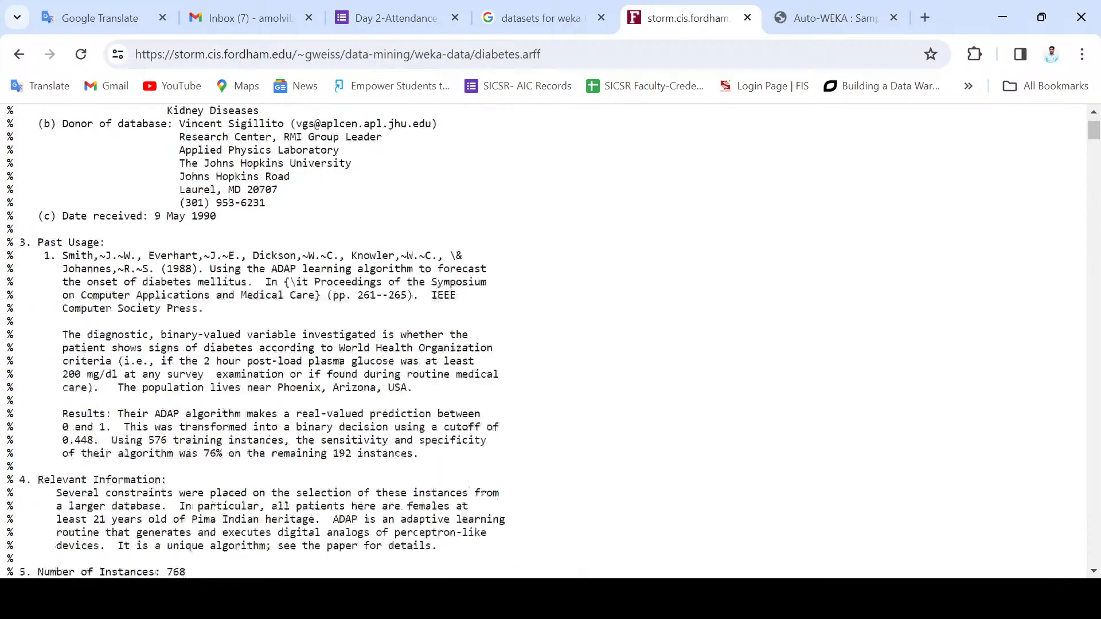
scroll(280, 268, down, 20)
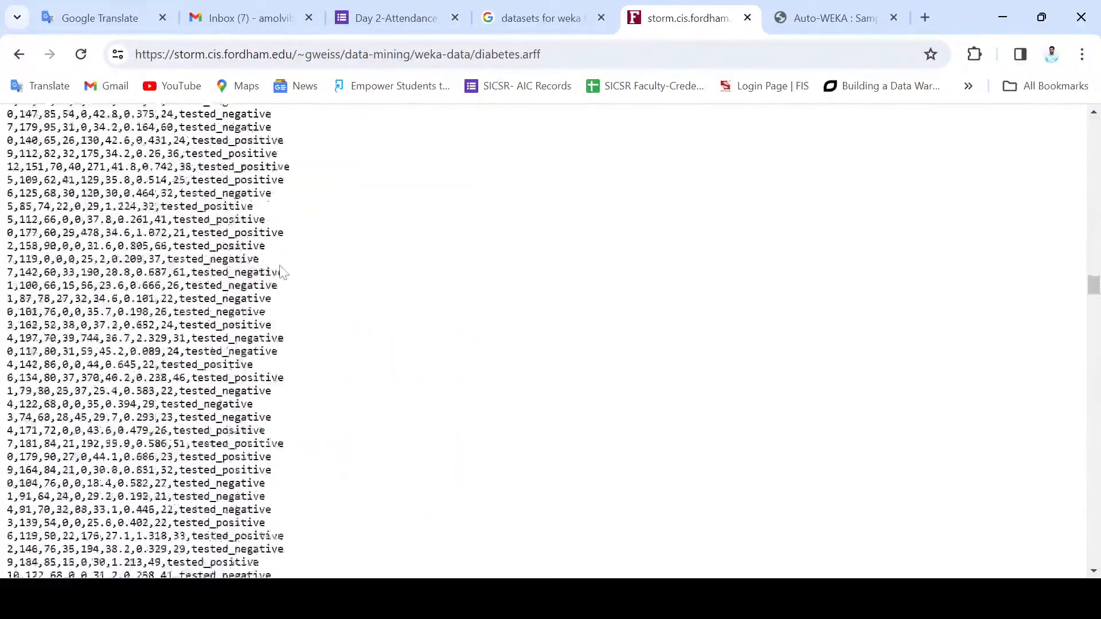
scroll(281, 274, down, 20)
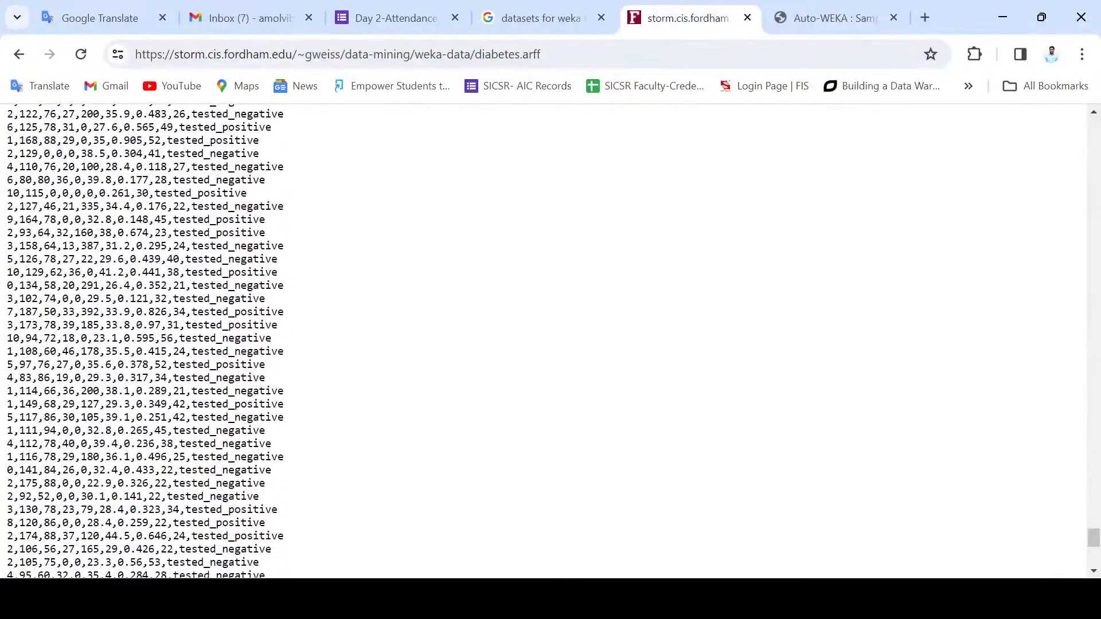
scroll(152, 340, down, 8)
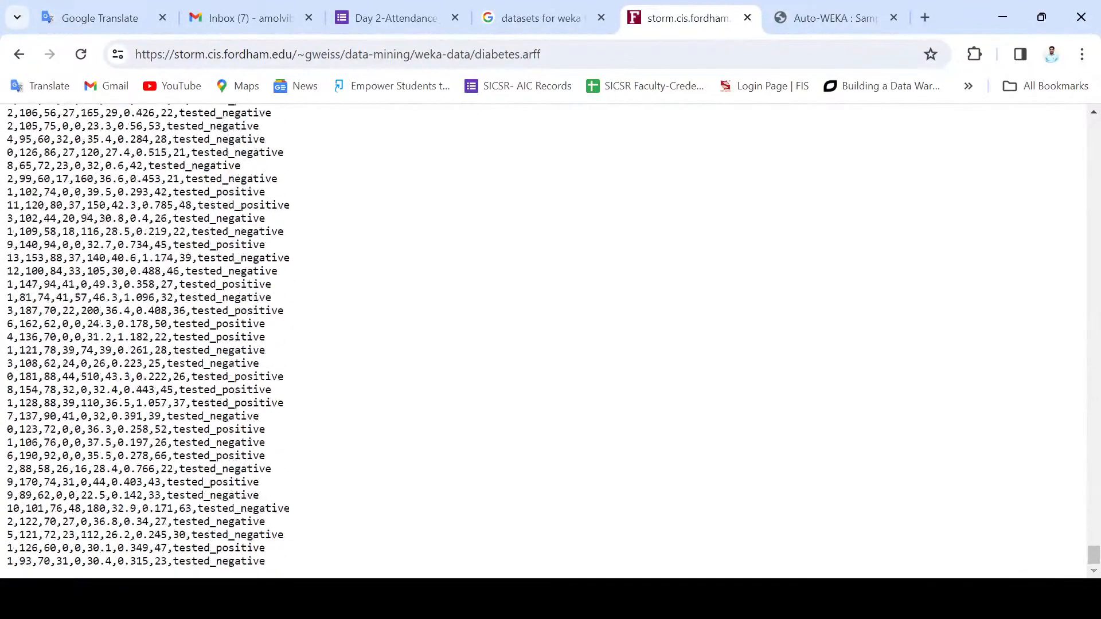
scroll(146, 340, up, 20)
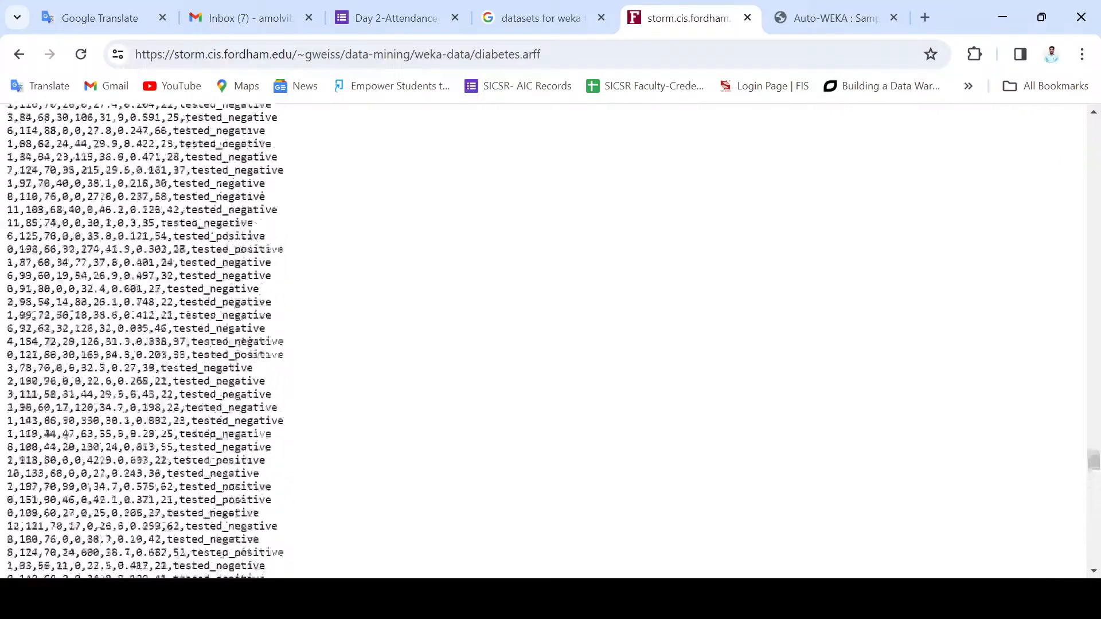
Step: Examine the data rows and header of diabetes.arff back to its title, highlighting the relation line and the number of instances
scroll(146, 341, up, 20)
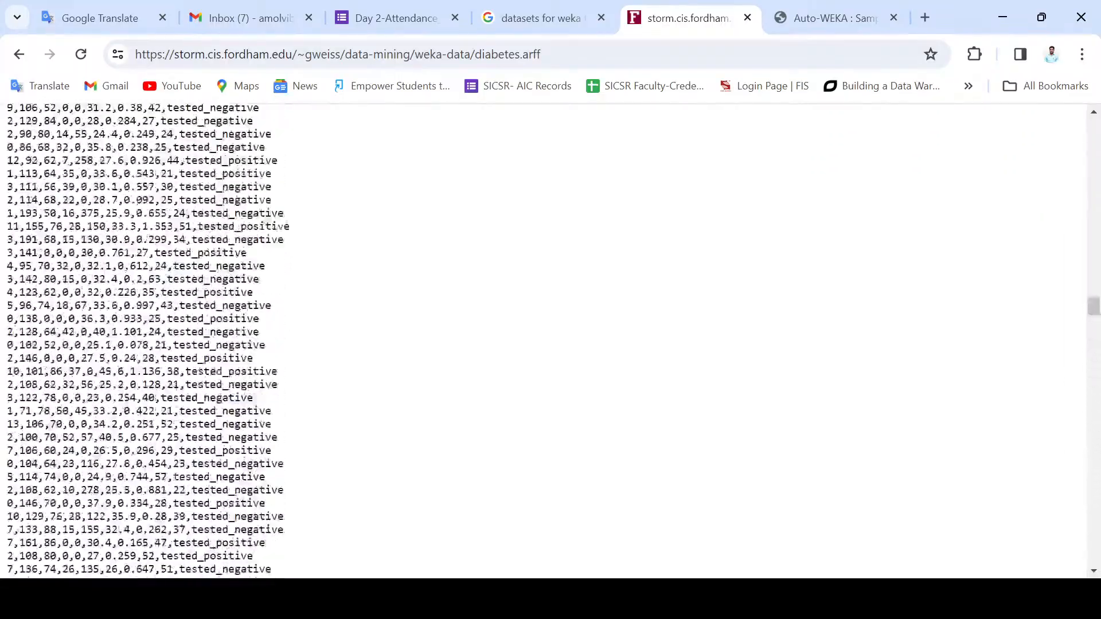
scroll(146, 340, up, 20)
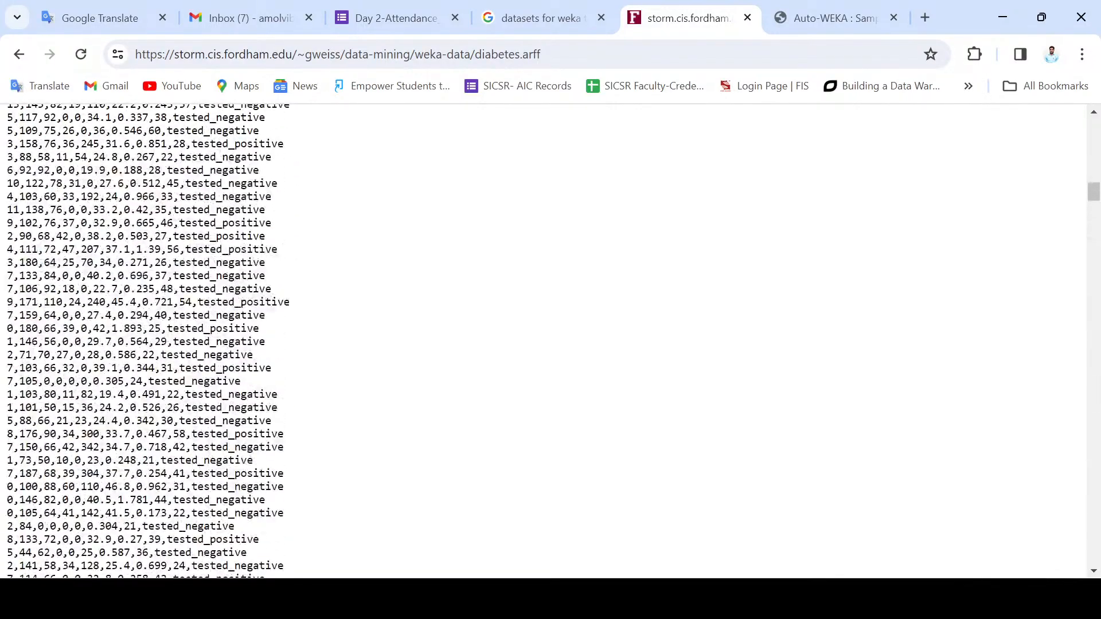
scroll(146, 340, up, 15)
scroll(147, 341, down, 8)
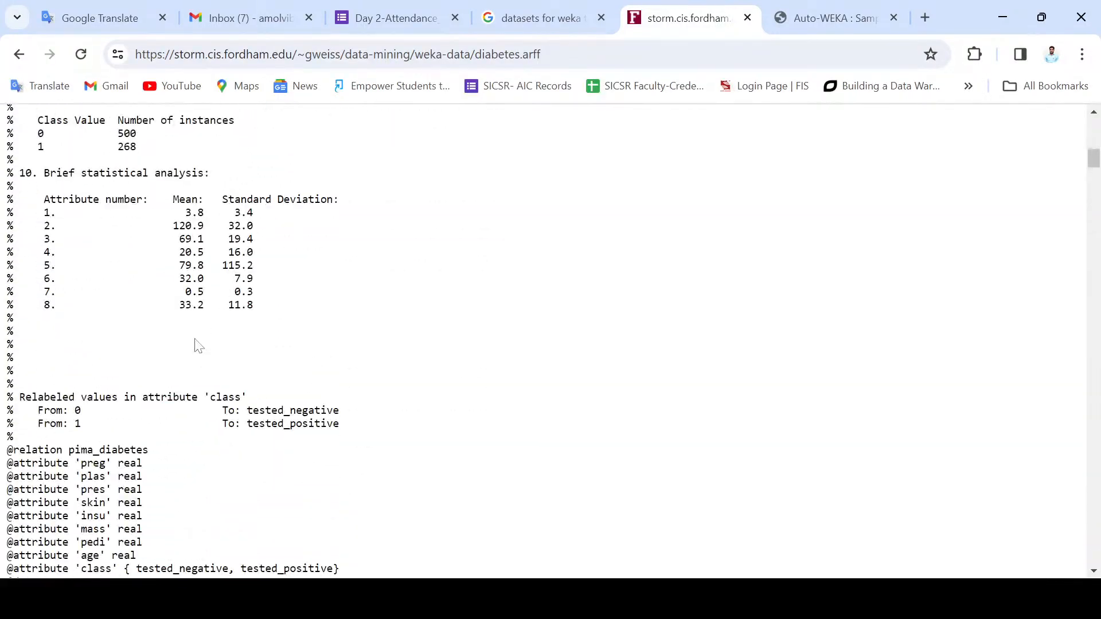
scroll(147, 340, up, 2)
scroll(147, 341, down, 2)
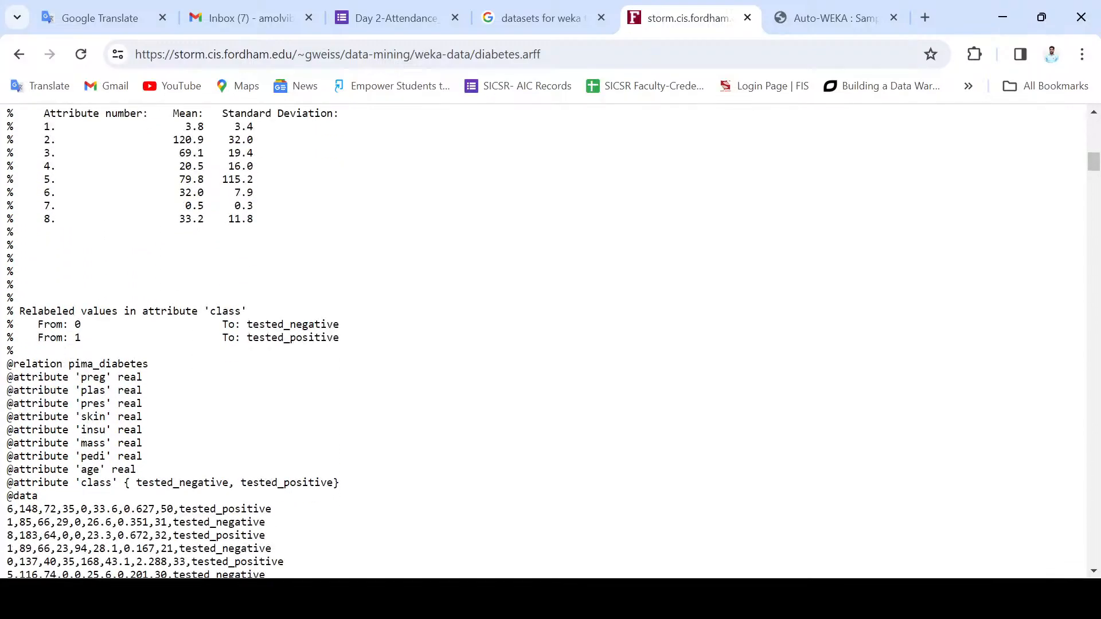
drag(68, 337, 176, 362)
scroll(146, 341, up, 10)
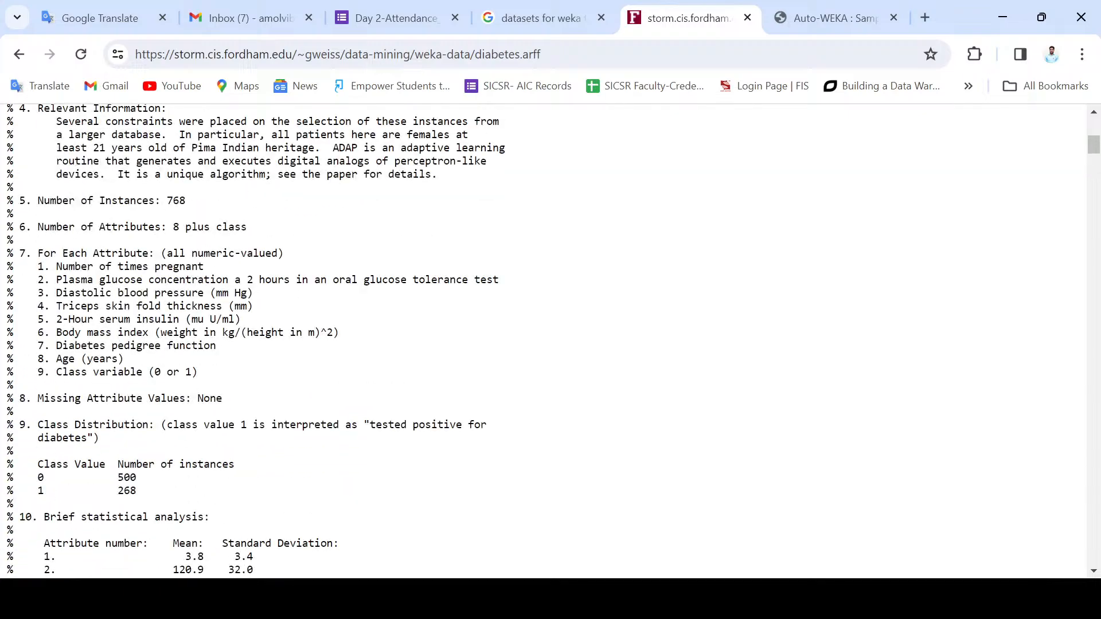
double_click(176, 200)
scroll(170, 322, up, 10)
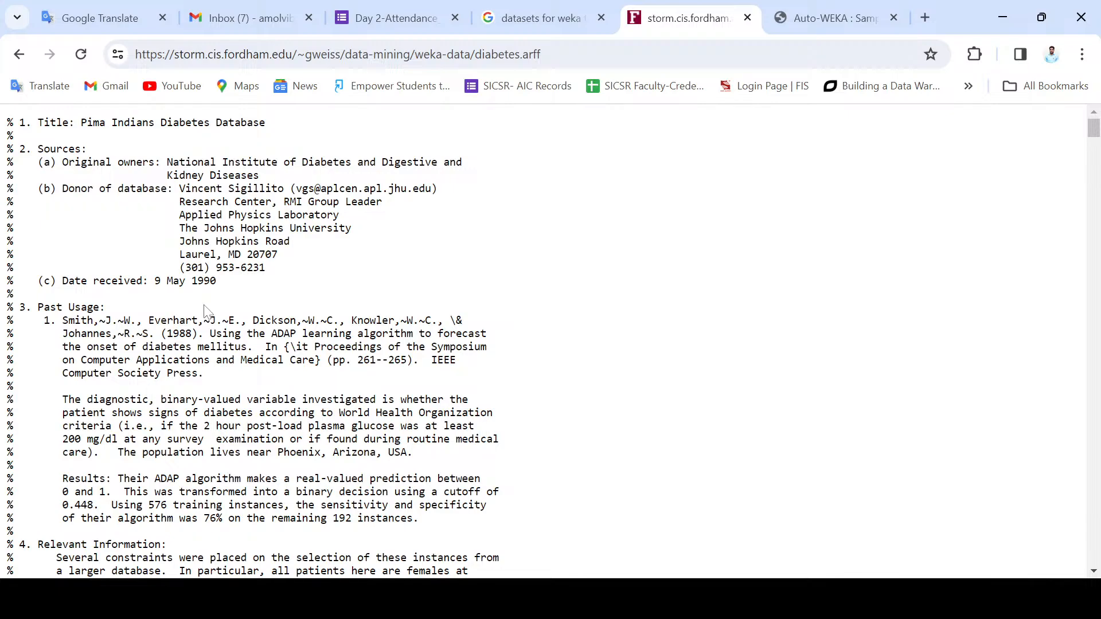
Step: Examine the Auto-WEKA sample datasets table, highlight the CIFAR-10 and KDD09-Appentency sizes, and cancel saving shuttle.zip
click(830, 17)
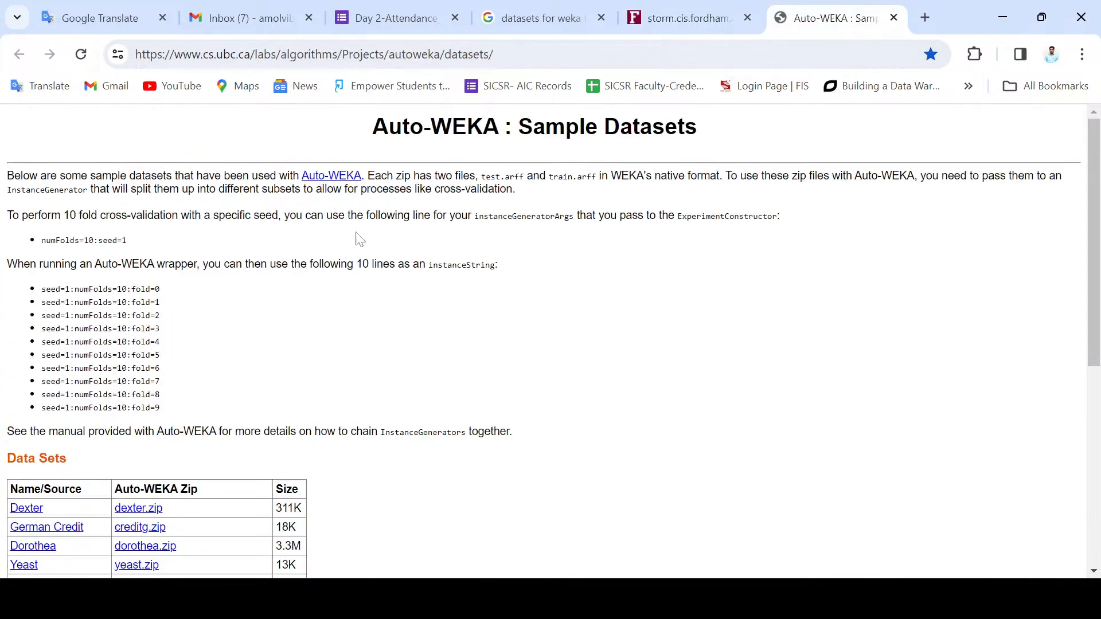
scroll(231, 310, down, 4)
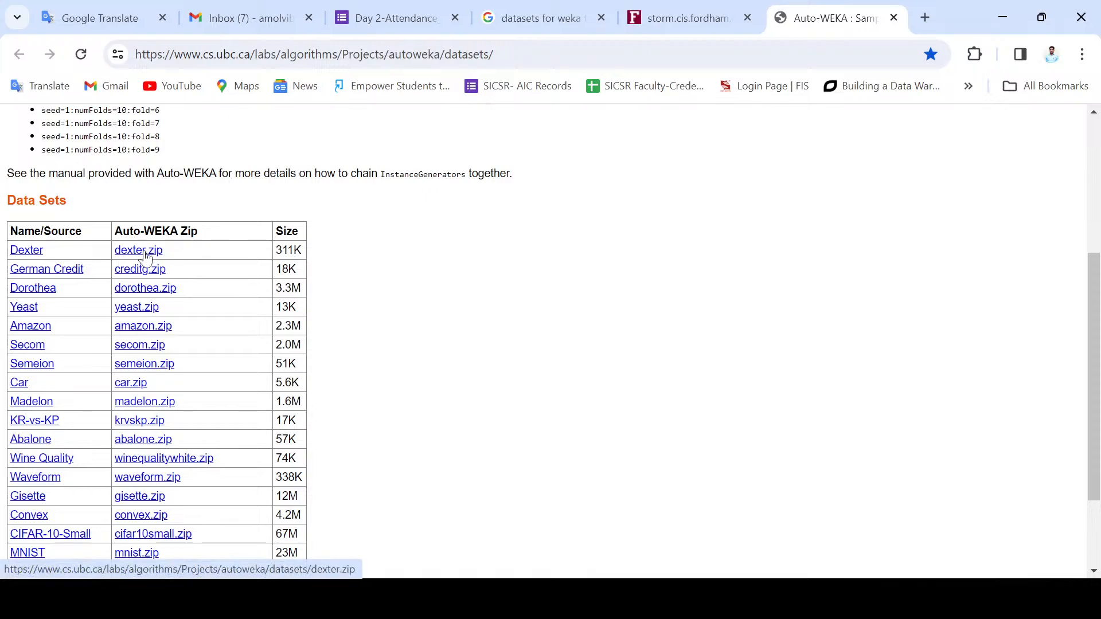
scroll(141, 348, down, 1)
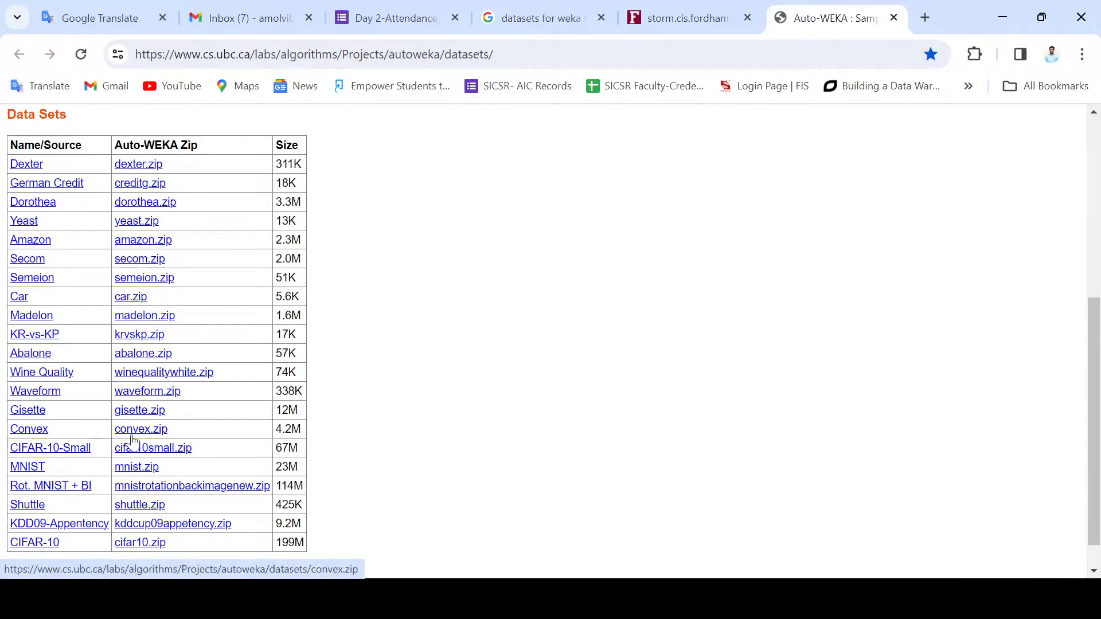
scroll(146, 513, down, 1)
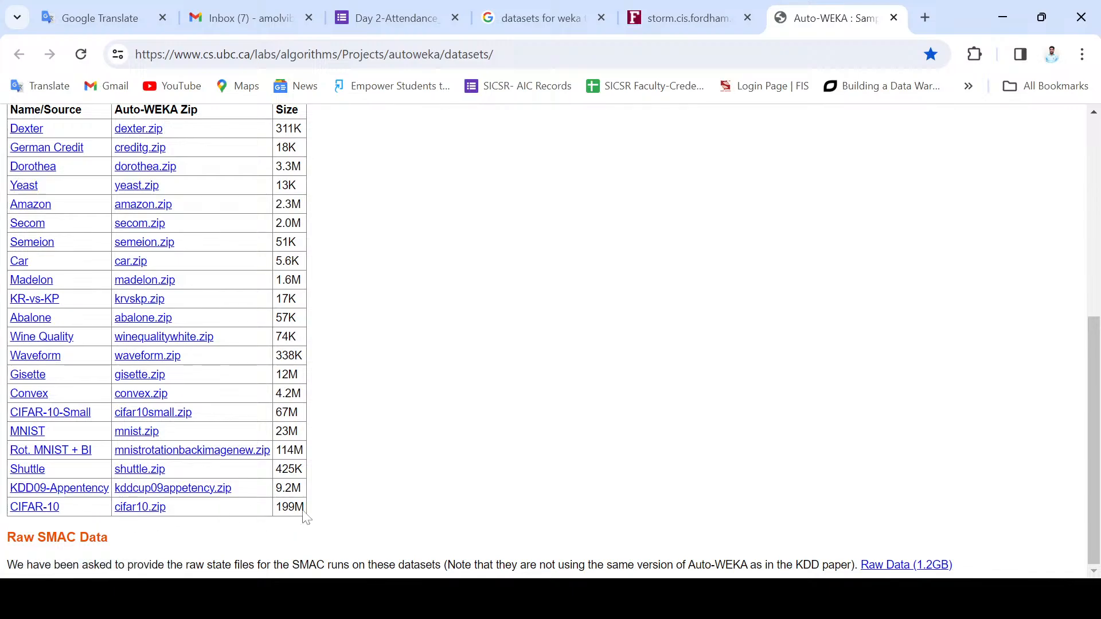
drag(276, 507, 294, 507)
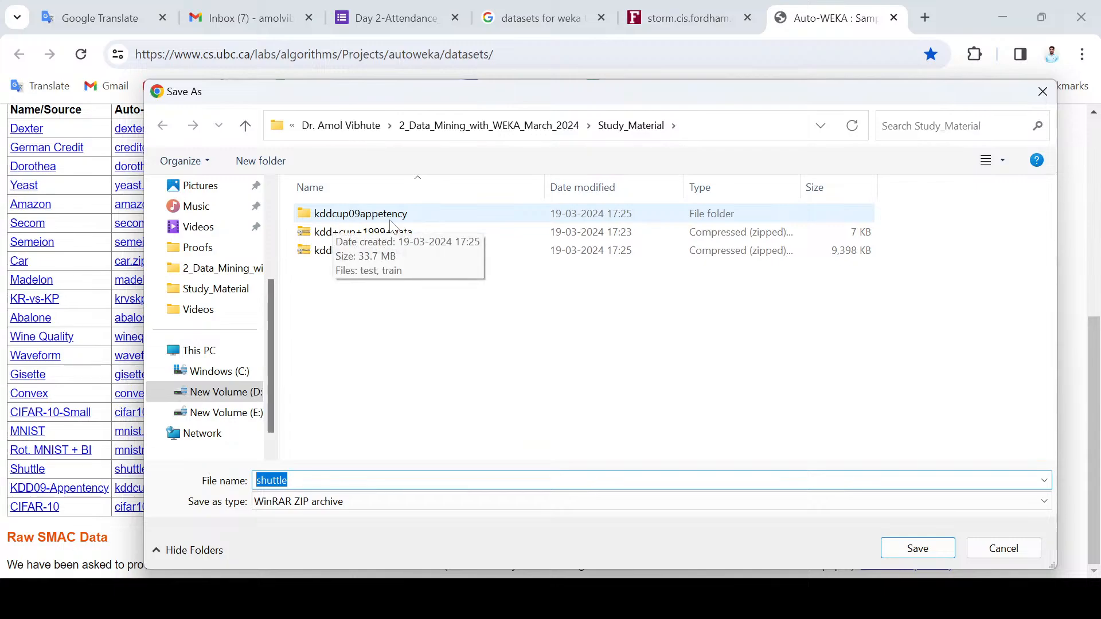
click(1042, 91)
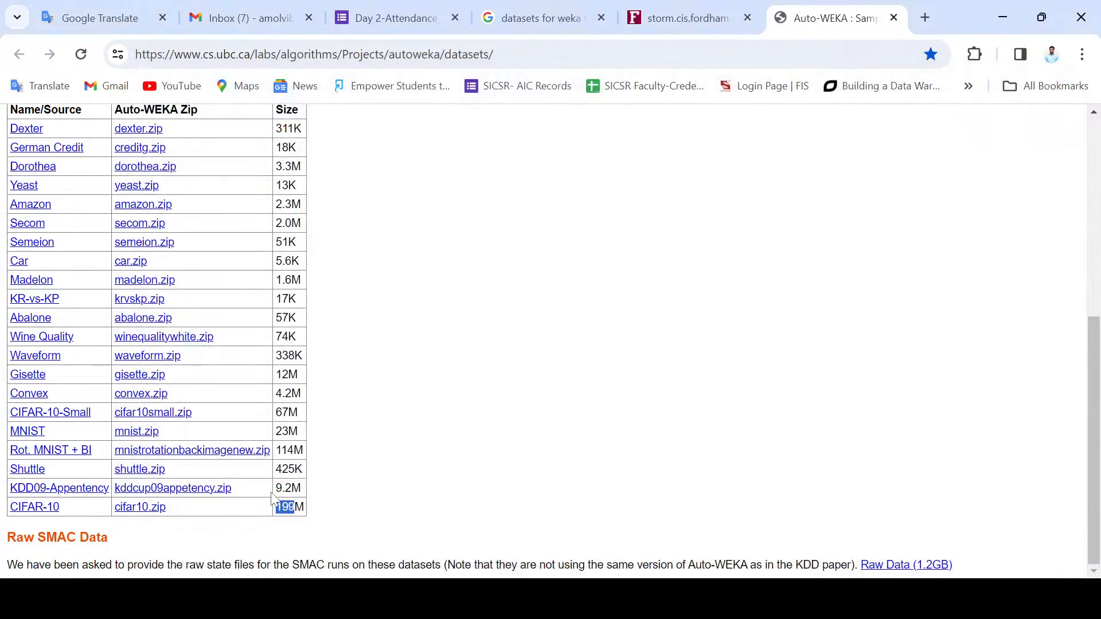
drag(276, 488, 292, 488)
Step: Switch to Weka Explorer and bring up the file chooser for loading a dataset
key(alt+Tab)
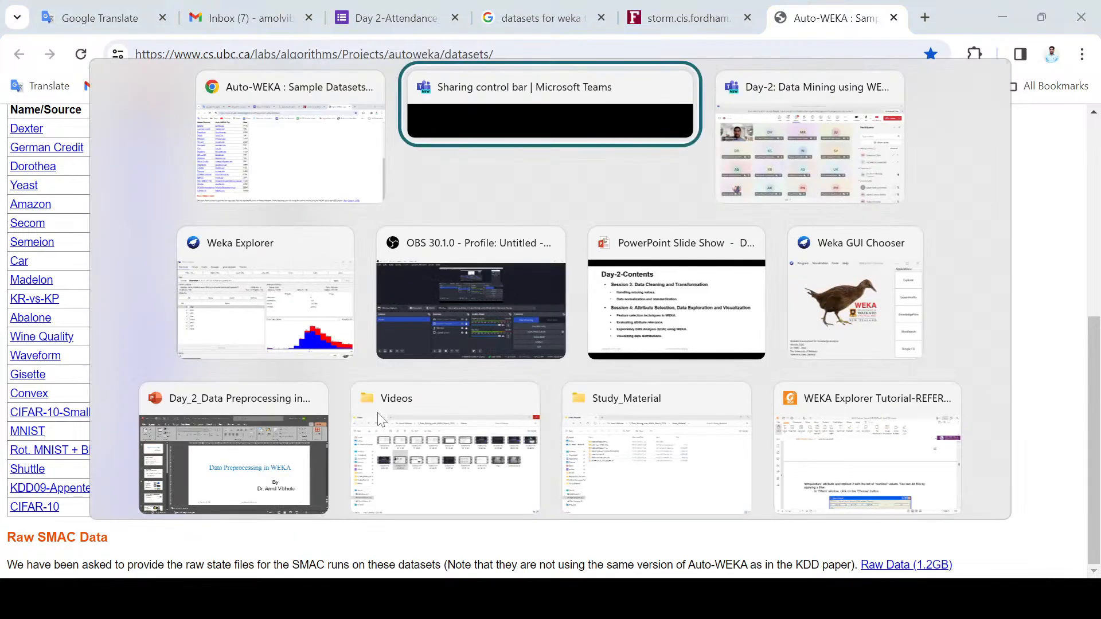
key(Tab)
key(Tab)
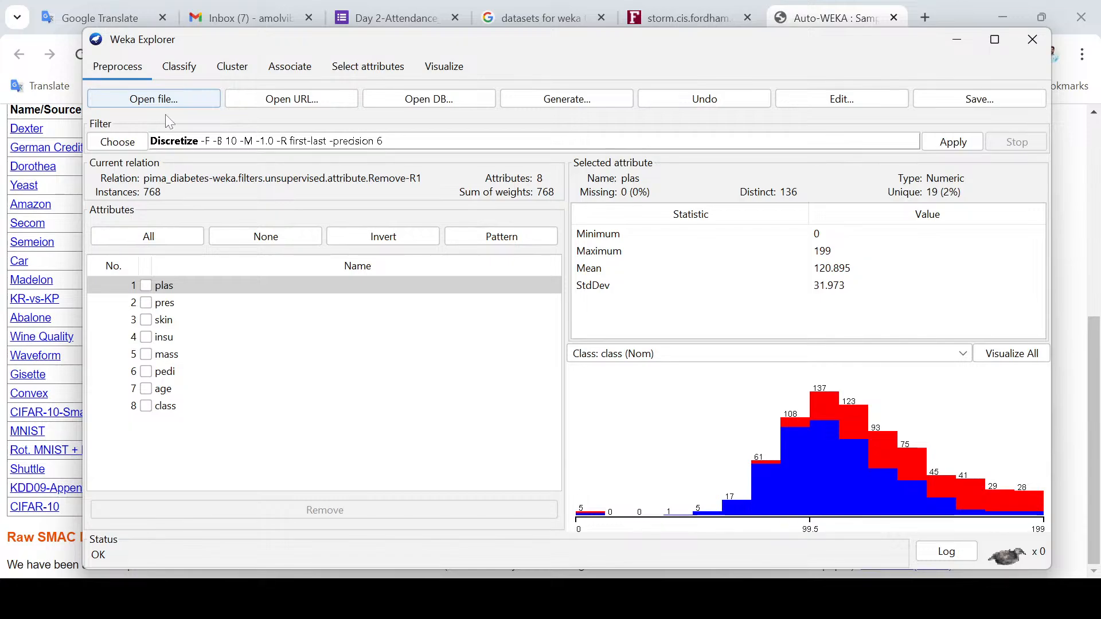
click(151, 102)
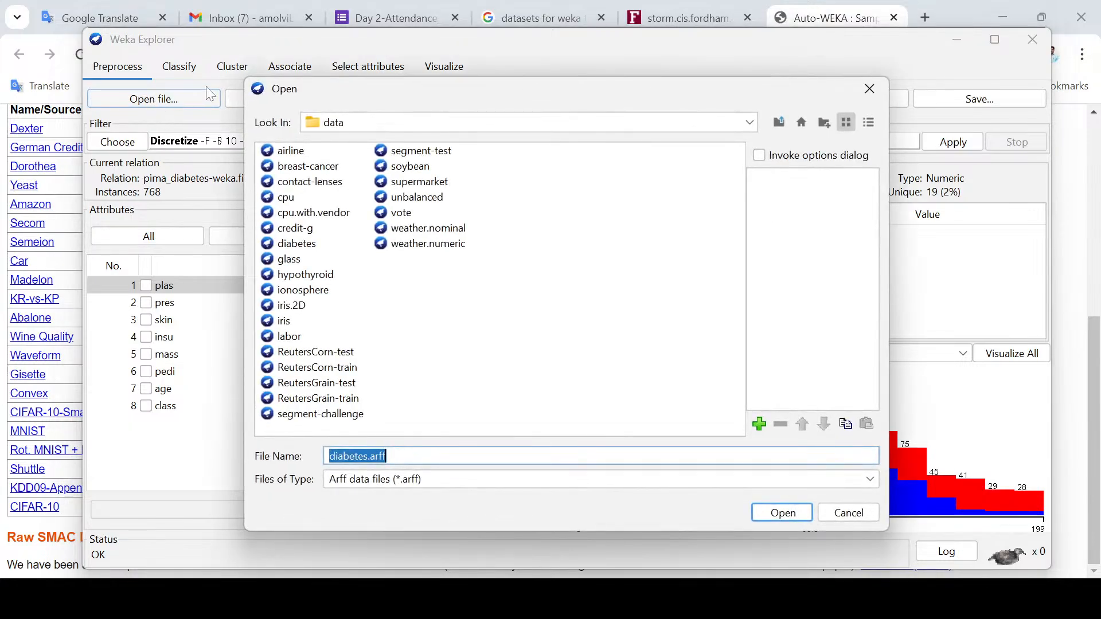
click(777, 123)
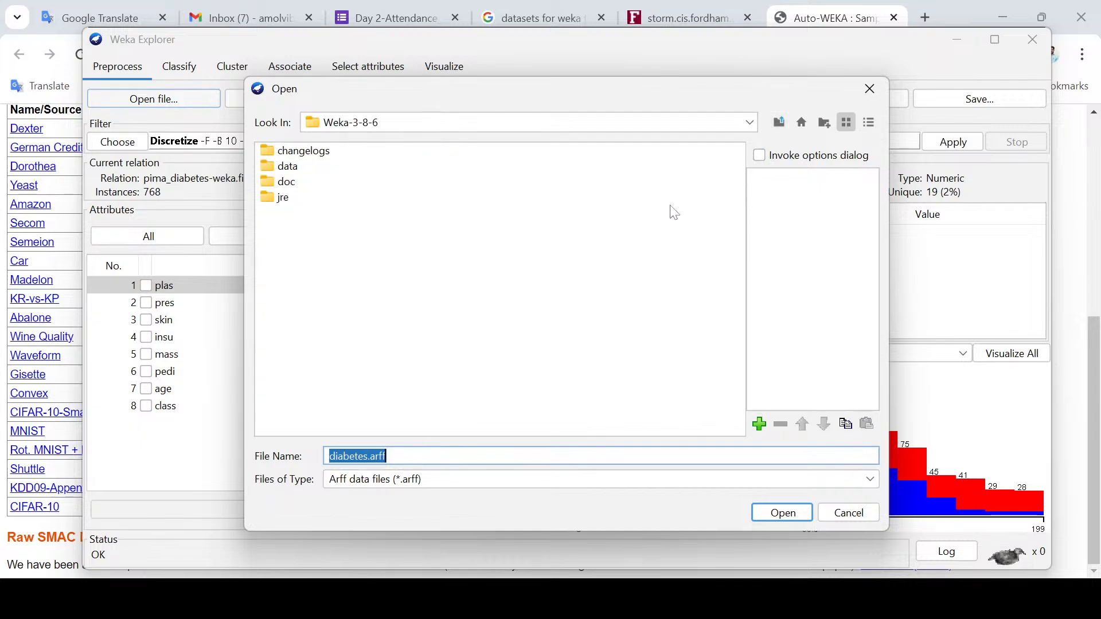
click(777, 123)
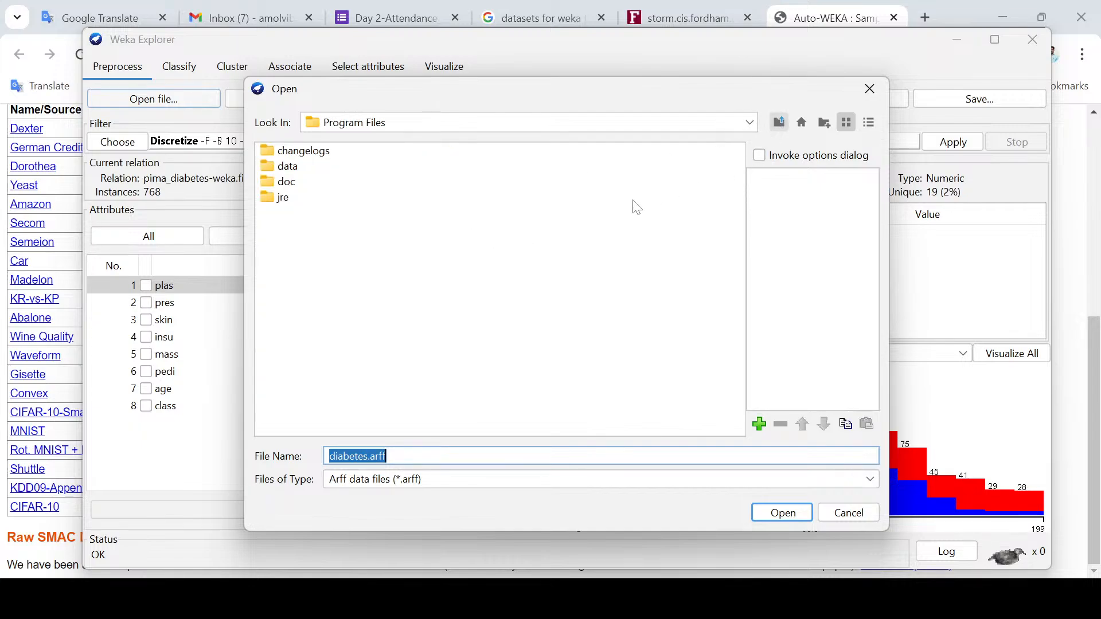
click(780, 122)
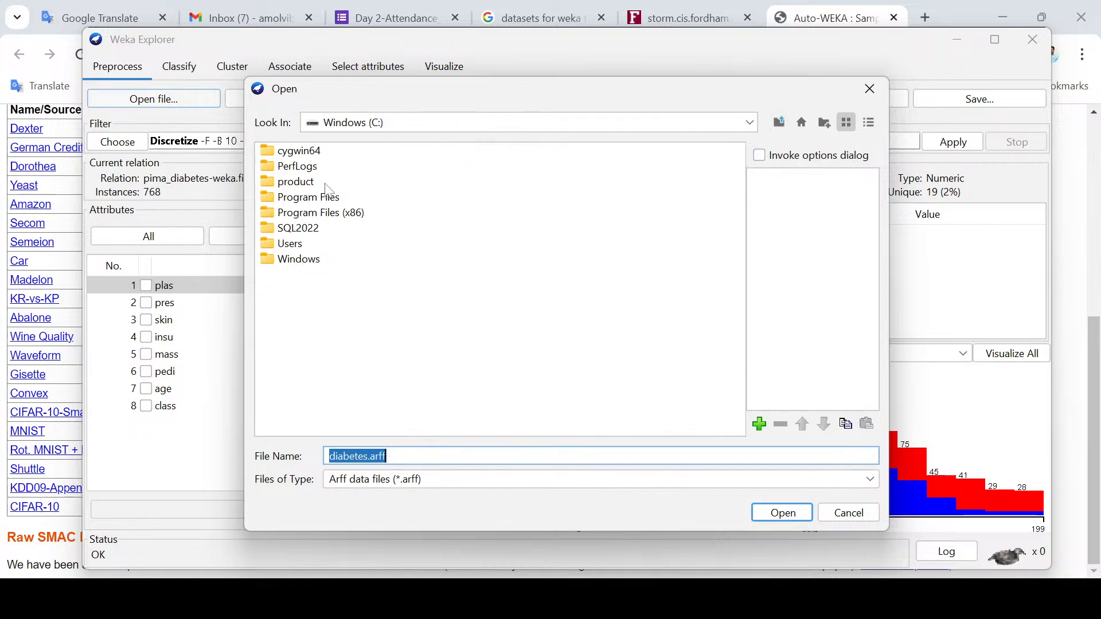
click(751, 123)
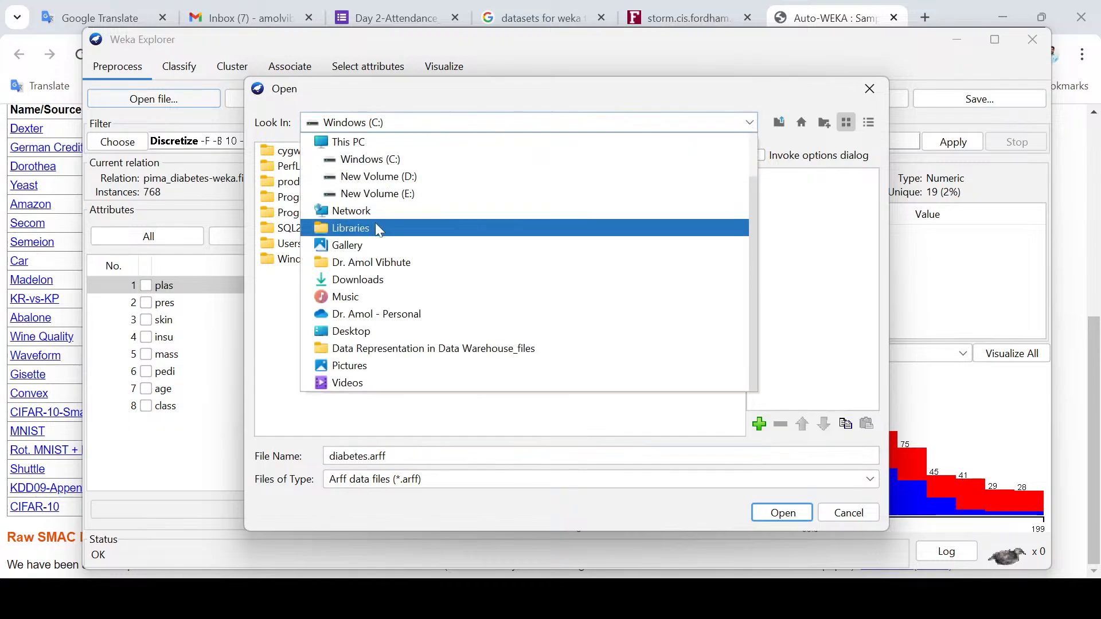
click(381, 262)
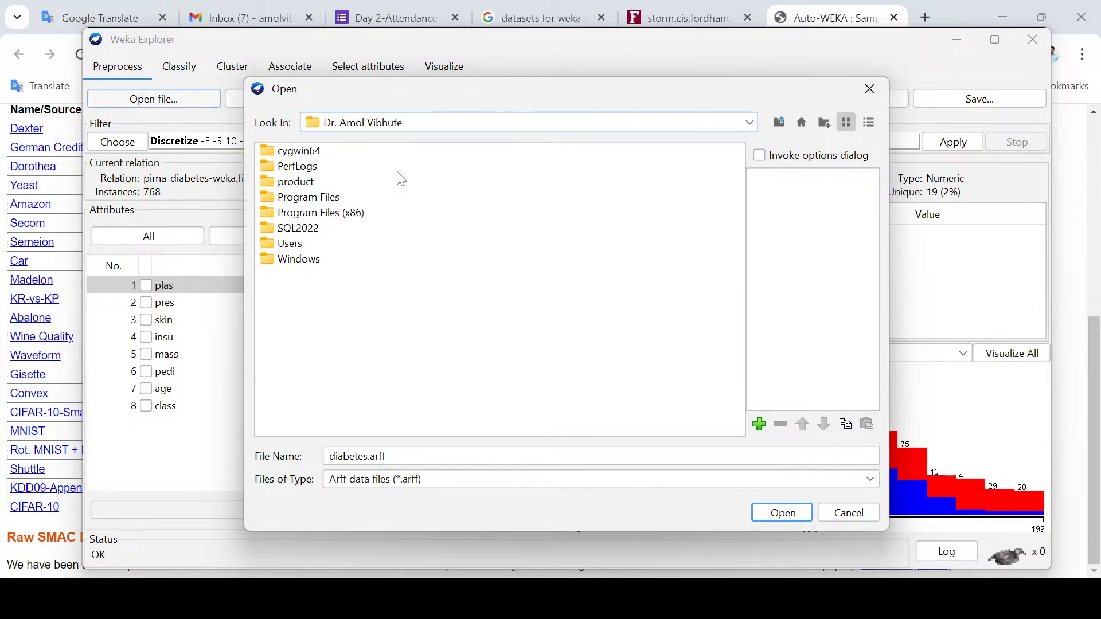
Step: Browse to the instructor's personal folder on New Volume (D:)
click(749, 127)
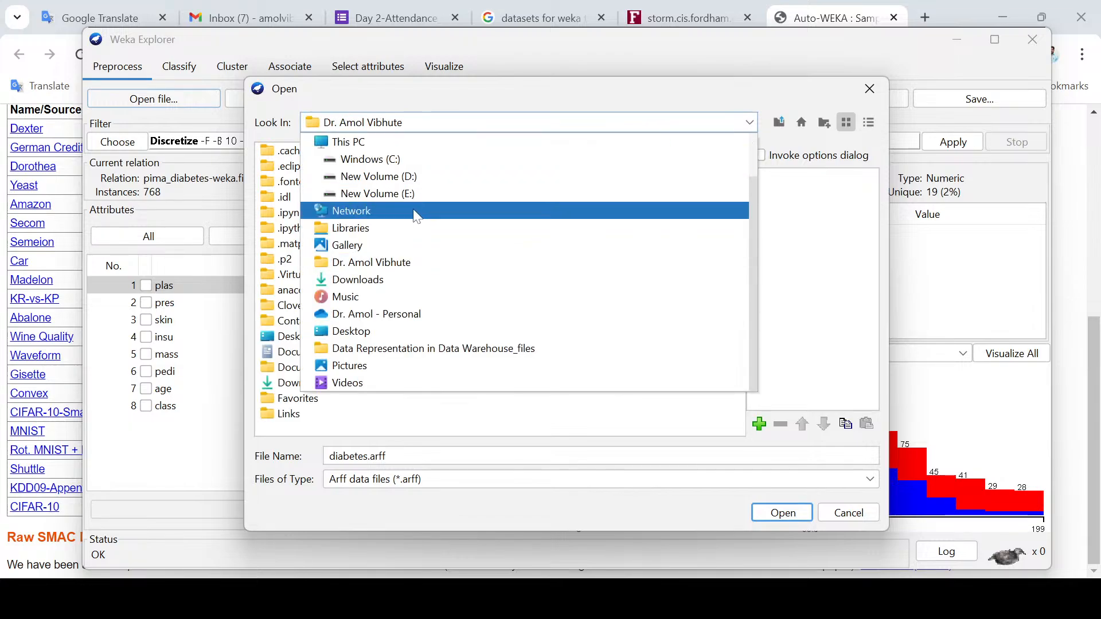
click(401, 176)
click(330, 278)
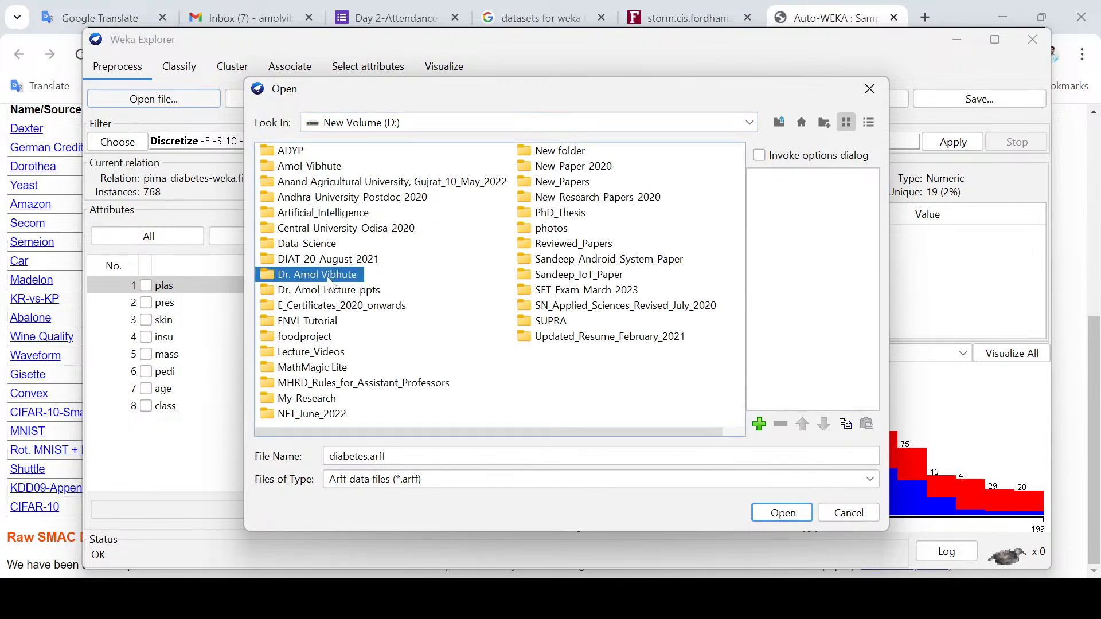
double_click(330, 278)
Step: Try to open the 2_Data_Mining_with_WEKA_March_2024 folder directly and dismiss the resulting loader dialogs
click(331, 168)
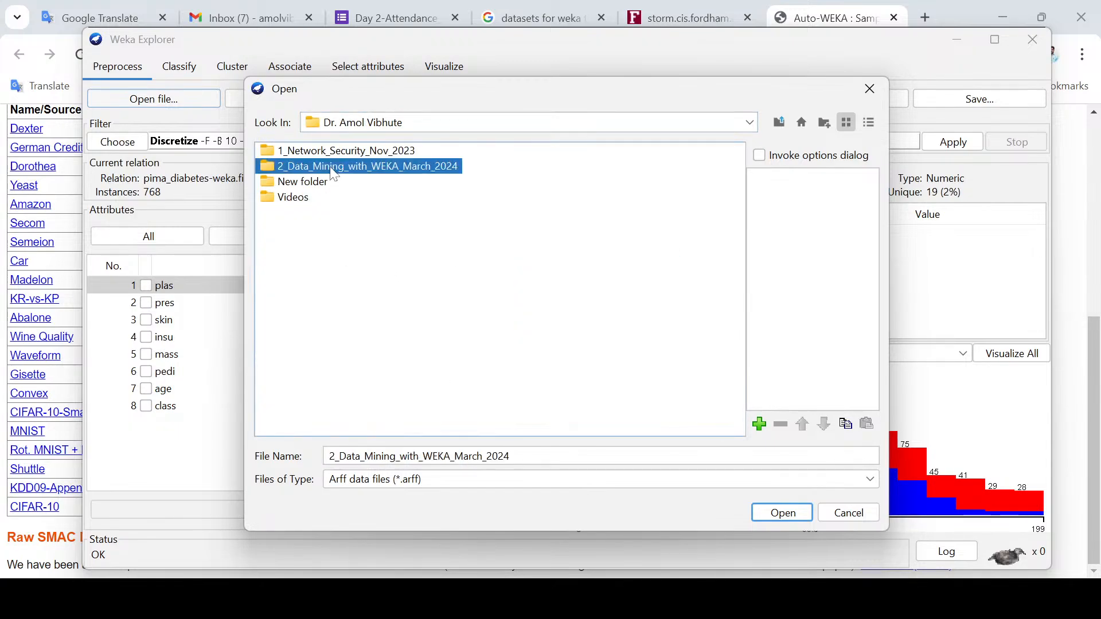
key(Return)
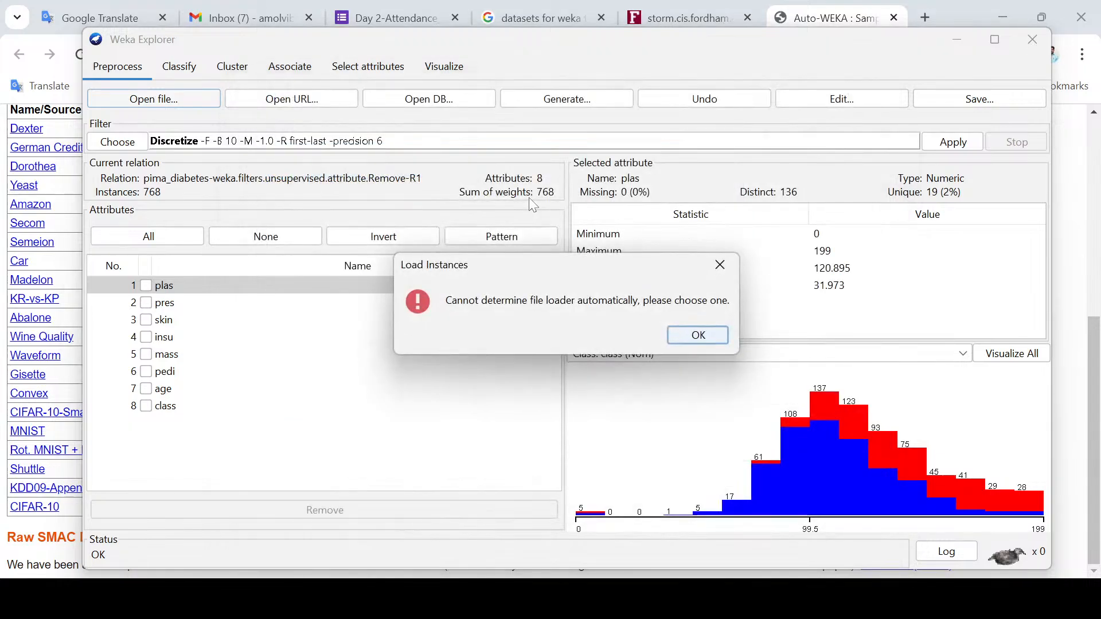
click(721, 265)
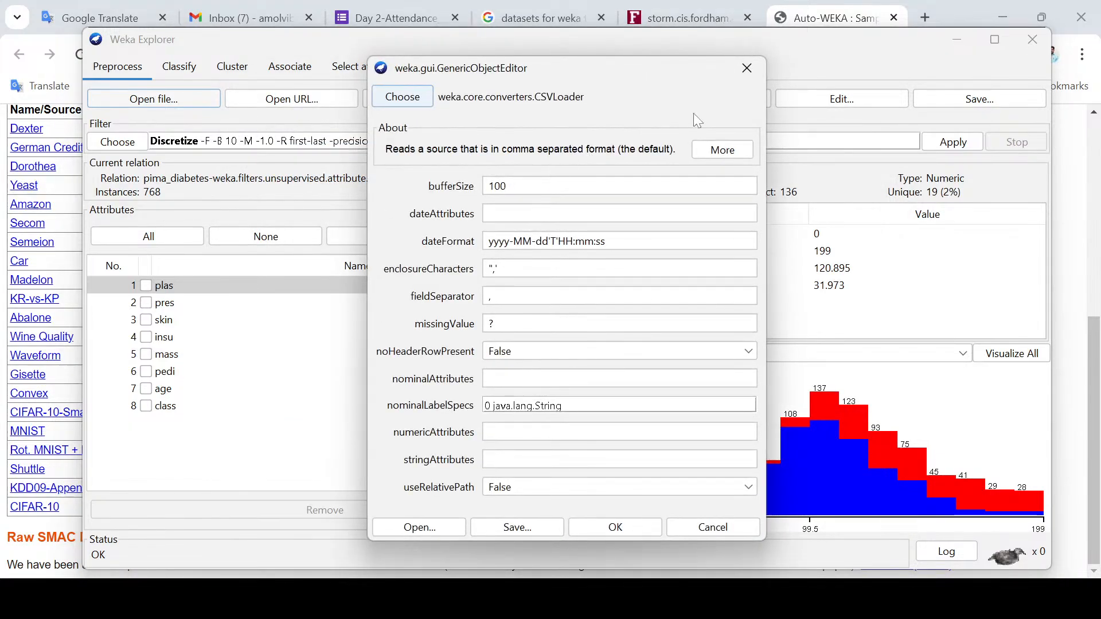
click(746, 69)
Step: Load the test ARFF file from the kddcup09appetency folder inside 2_Data_Mining_with_WEKA_March_2024\Study_Material
click(163, 102)
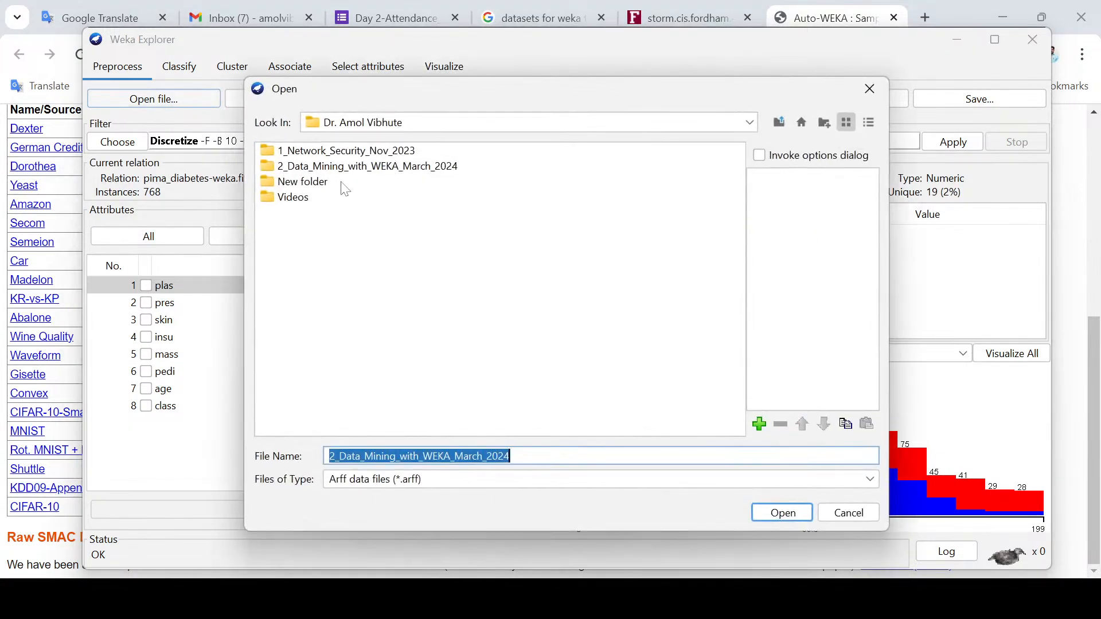
click(271, 174)
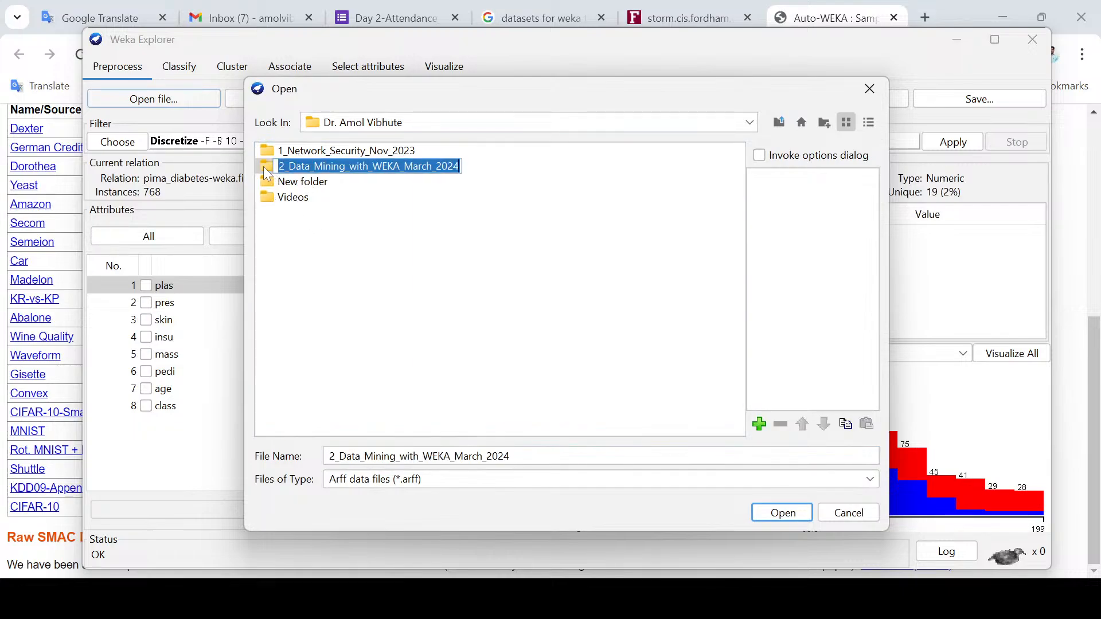
double_click(265, 170)
click(271, 155)
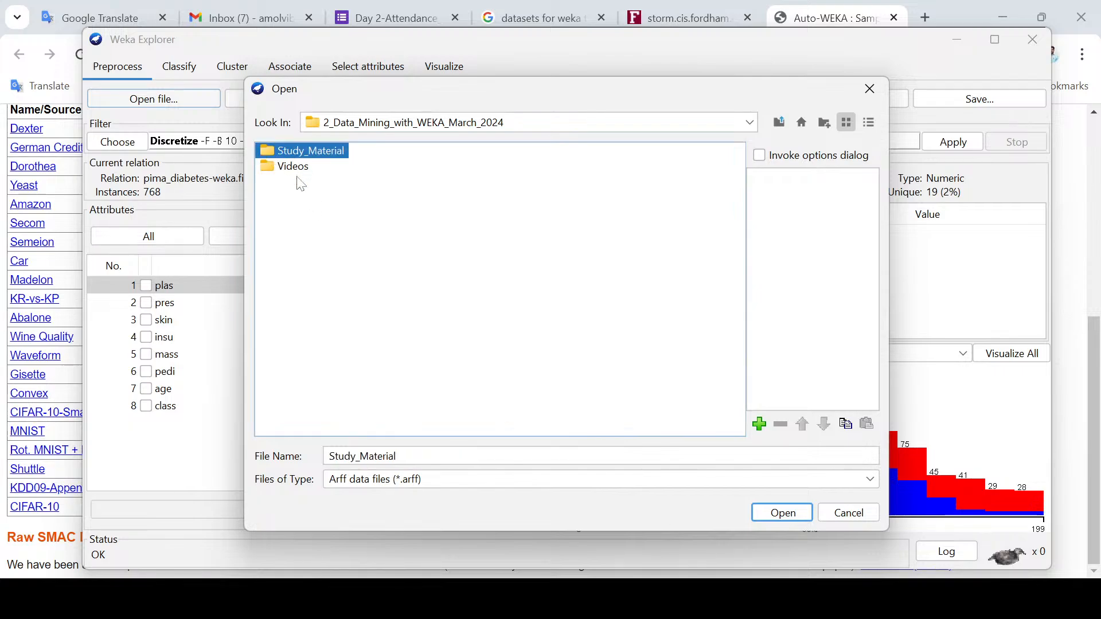
double_click(265, 152)
double_click(266, 153)
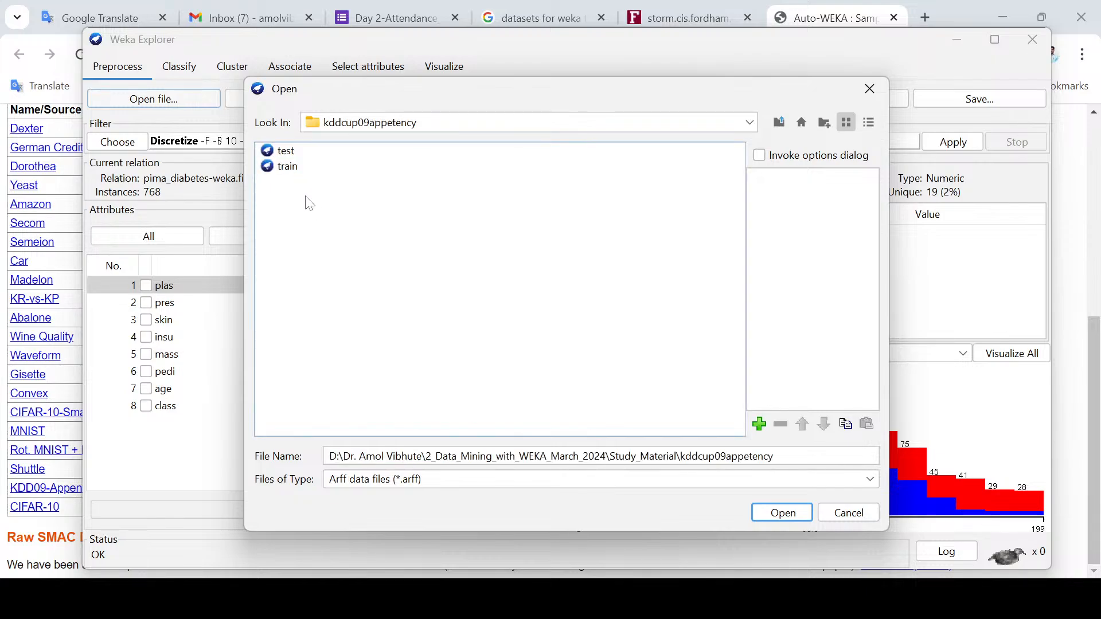
click(277, 152)
click(800, 511)
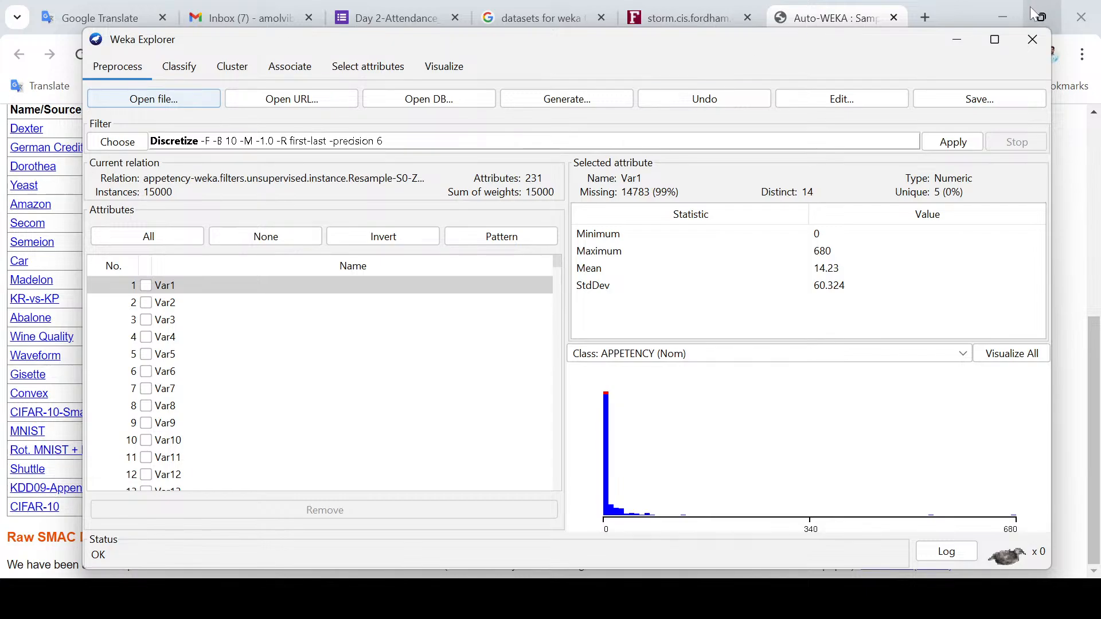
Step: Minimize the browser and review the attribute evaluator, search method and earlier attribute selection output, returning to the preprocessing view
click(1004, 17)
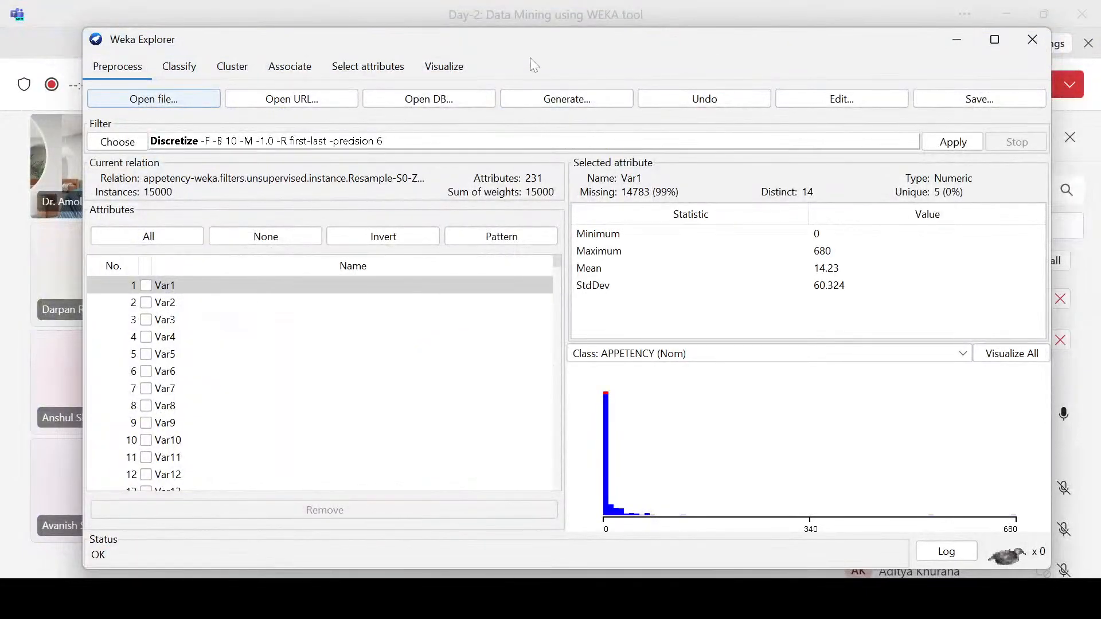
click(338, 68)
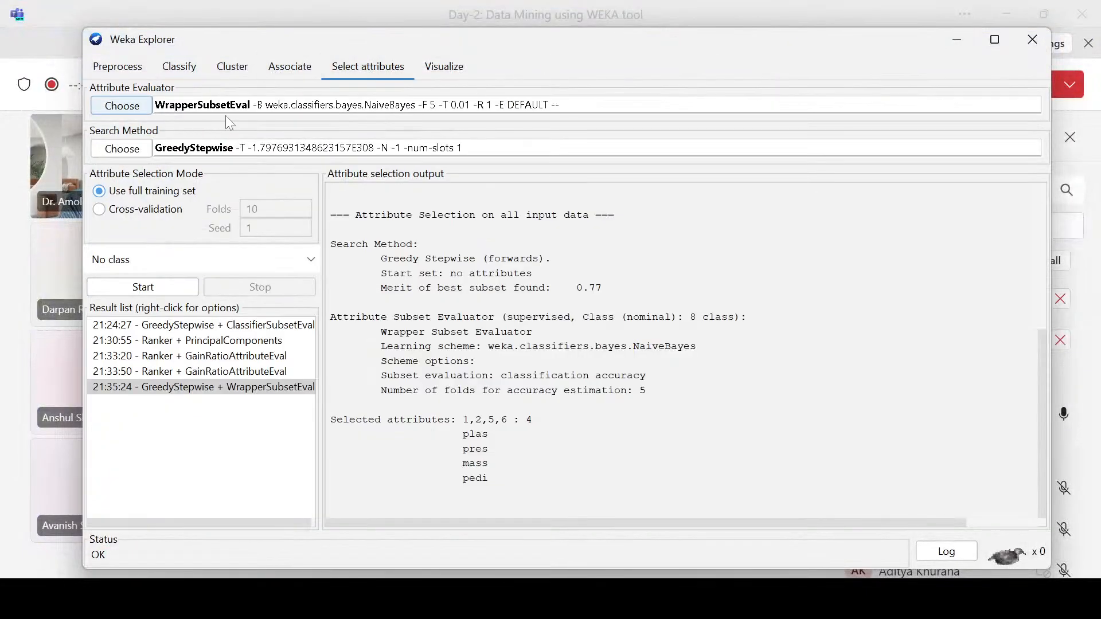
click(120, 68)
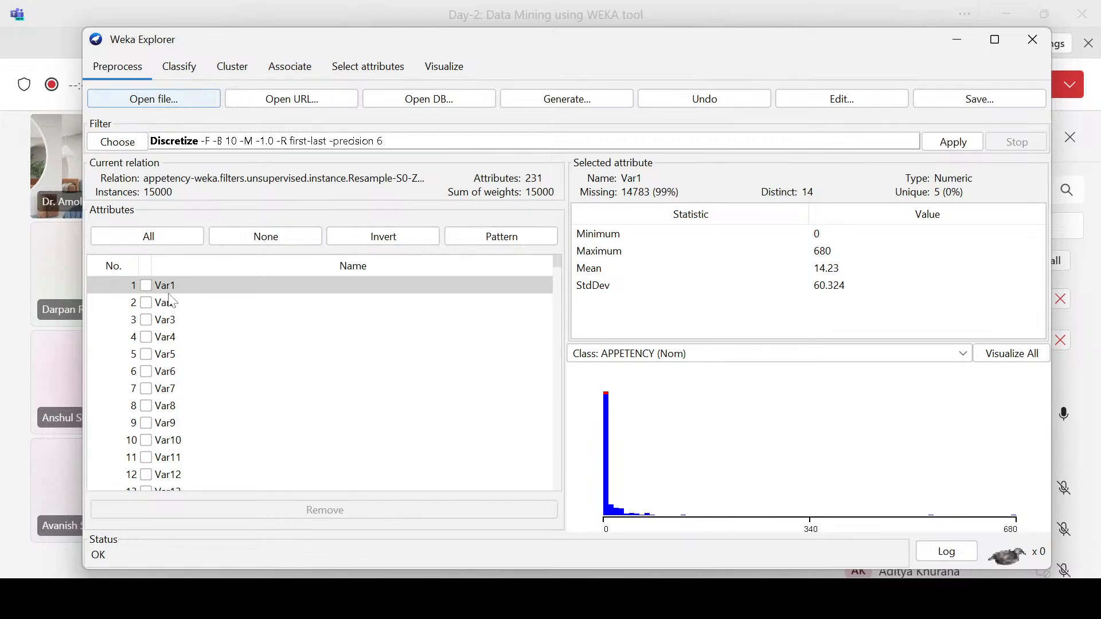
Step: Look through the full attribute list and select the APPETENCY class attribute to view its label distribution
scroll(172, 312, down, 20)
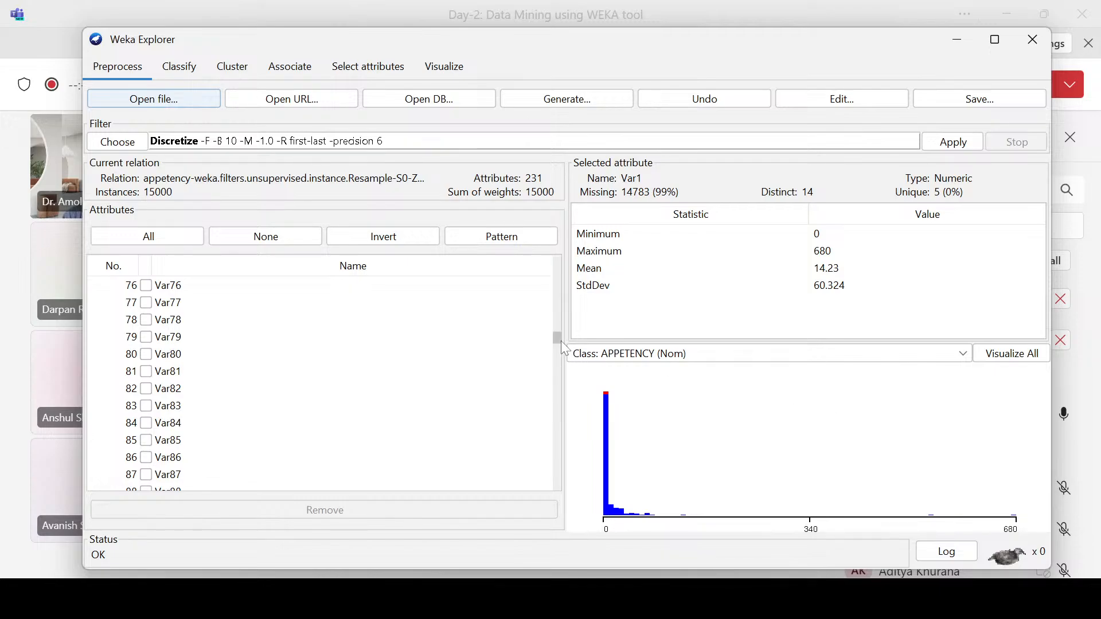
drag(558, 339, 559, 490)
click(162, 482)
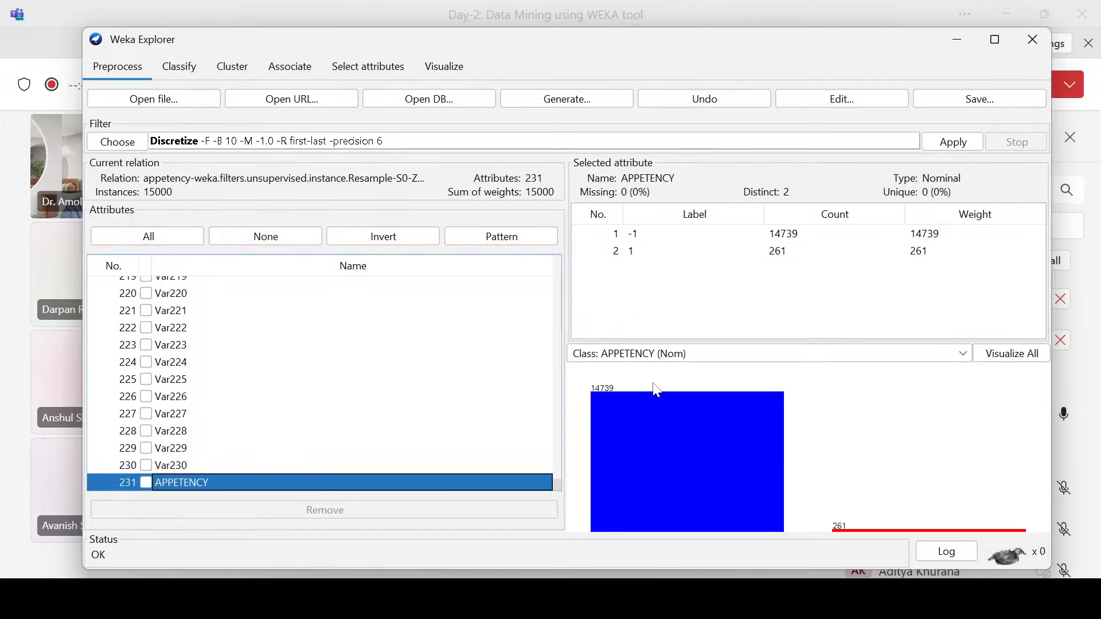
Step: Display the distribution plots of all attributes by the APPETENCY class, examine the histograms from Var1 through about Var48, and close the overview
click(989, 359)
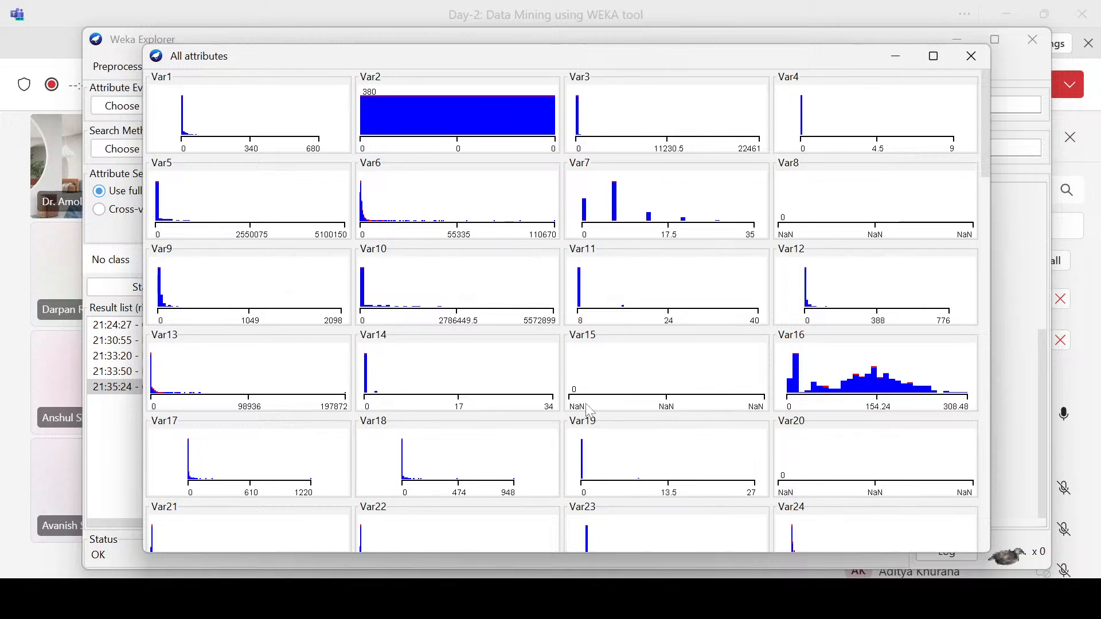
mouse_move(589, 411)
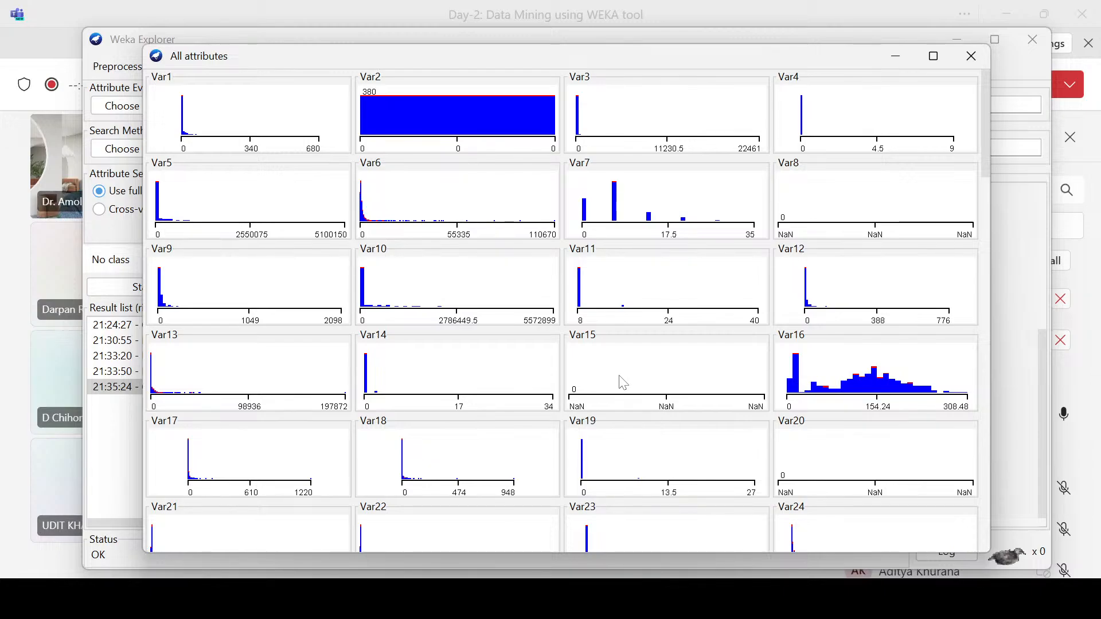
scroll(635, 344, down, 2)
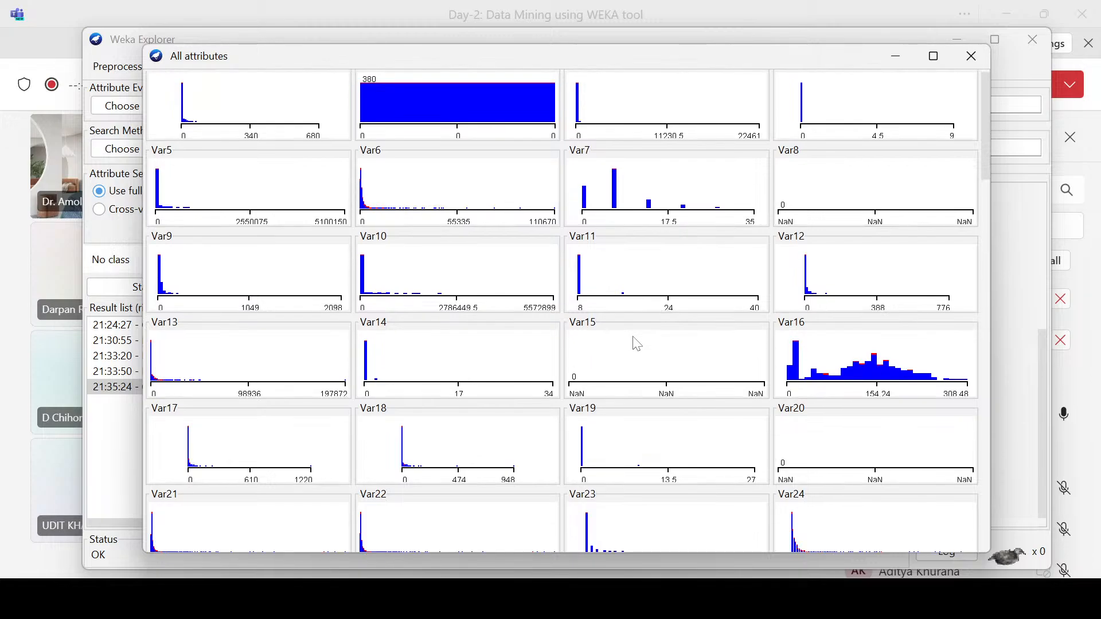
scroll(637, 343, down, 4)
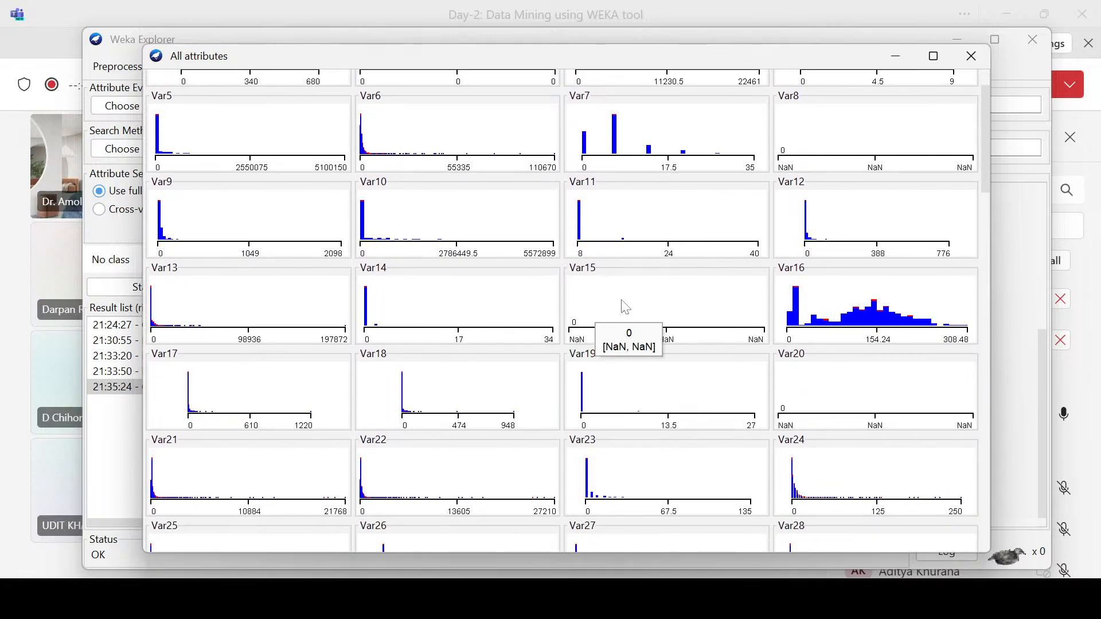
scroll(626, 321, down, 1)
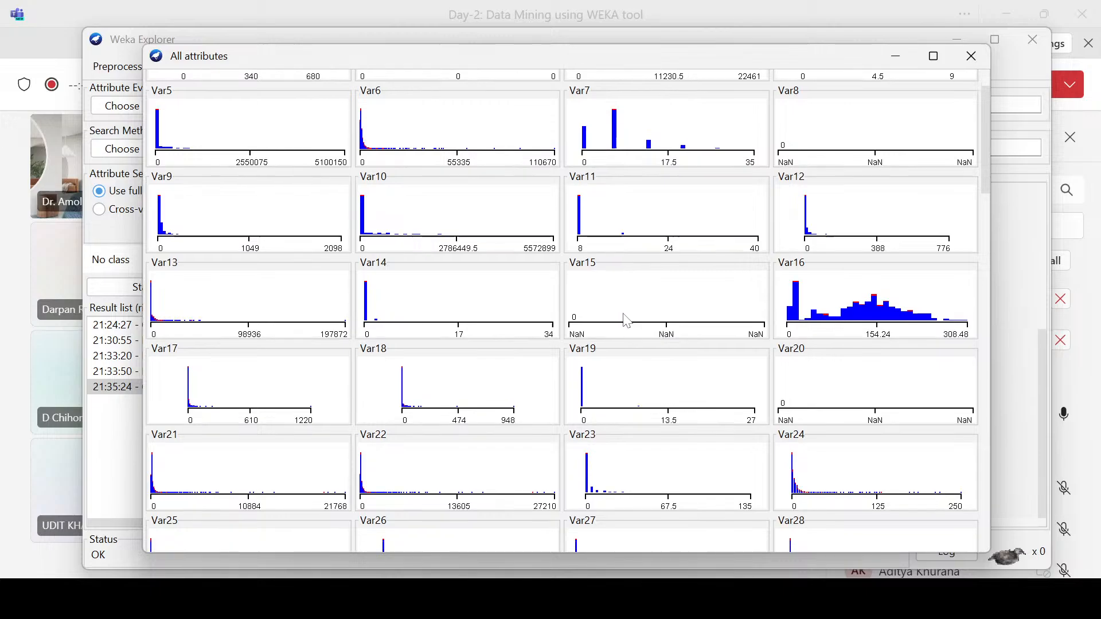
scroll(626, 321, down, 7)
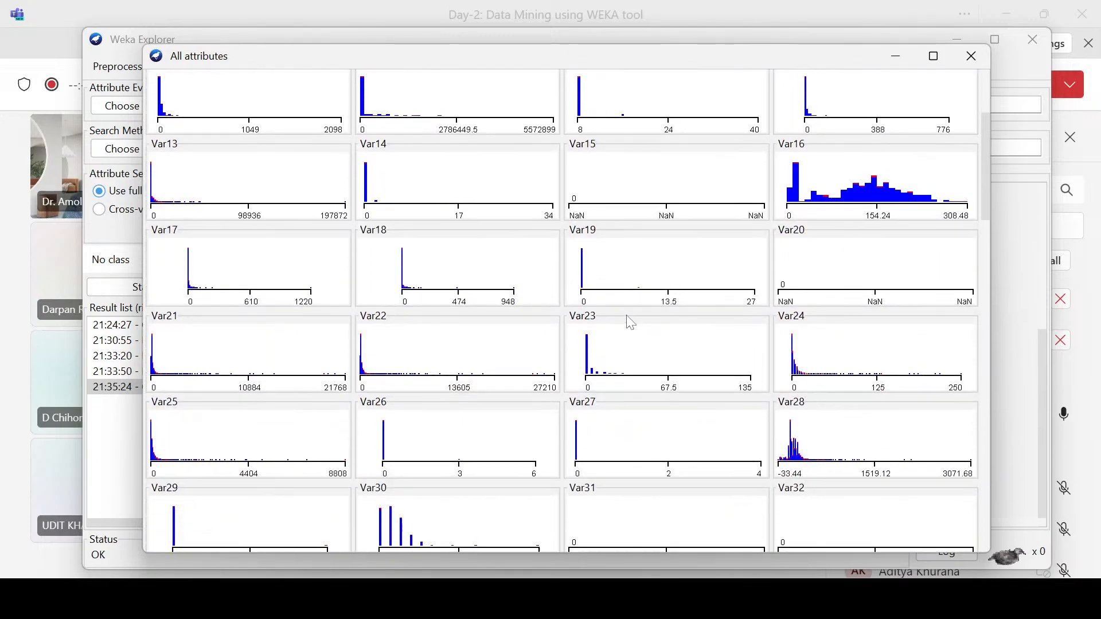
scroll(631, 322, down, 4)
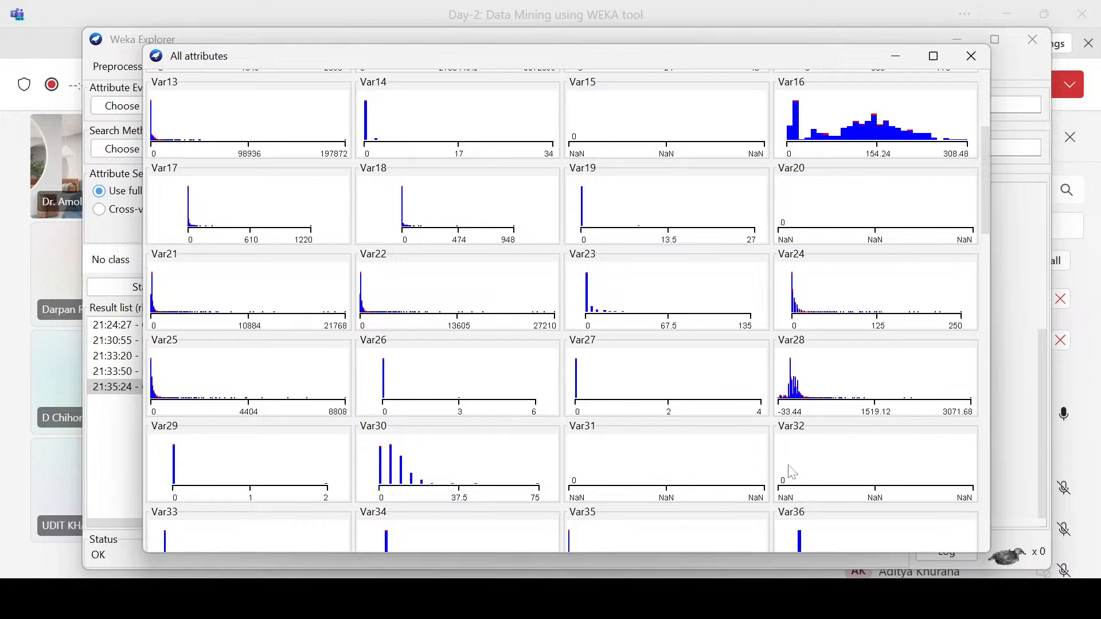
scroll(467, 341, down, 3)
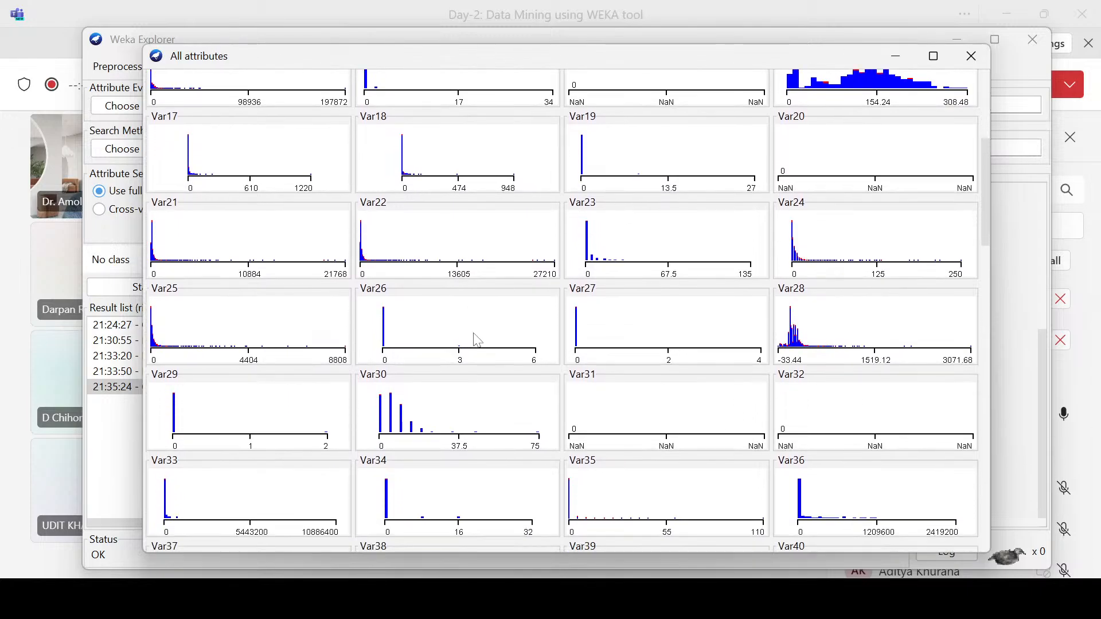
scroll(475, 340, down, 5)
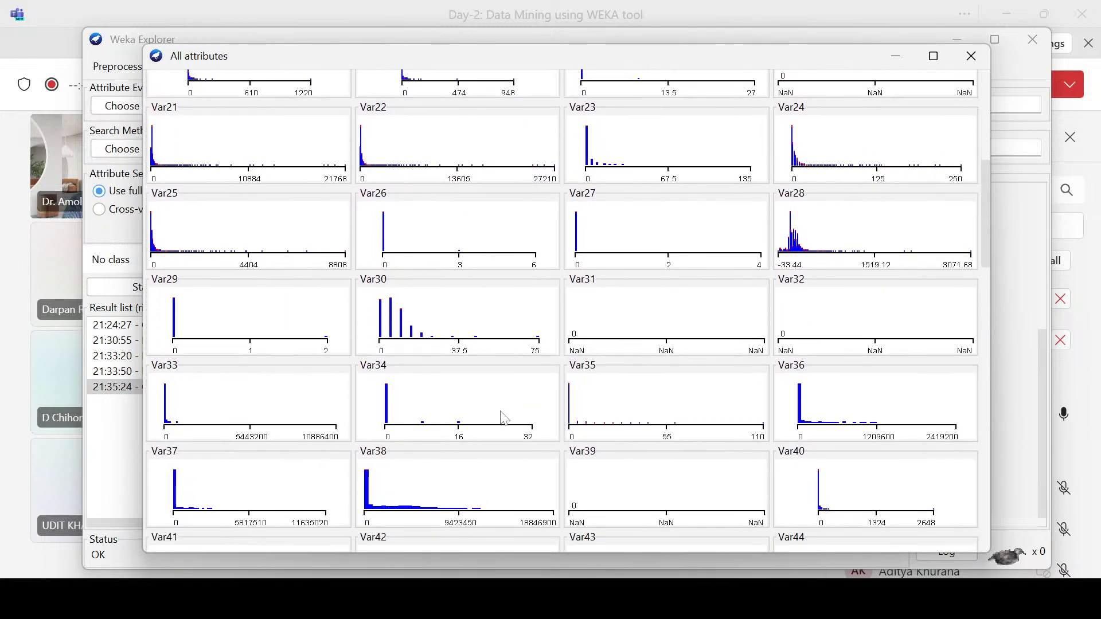
scroll(619, 398, down, 1)
scroll(645, 458, down, 1)
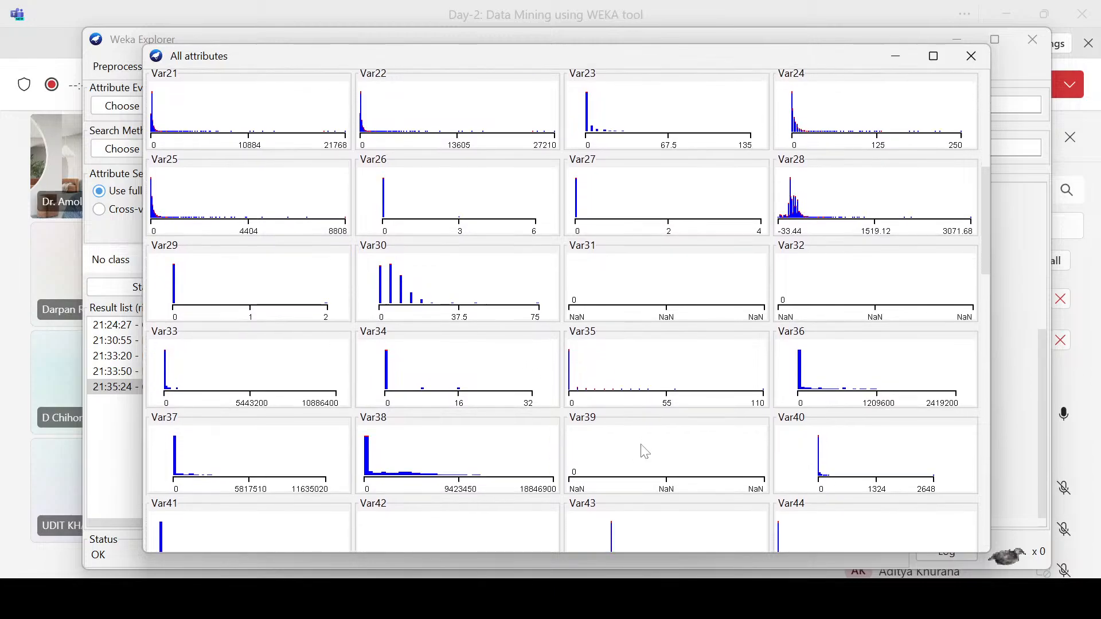
scroll(645, 452, down, 7)
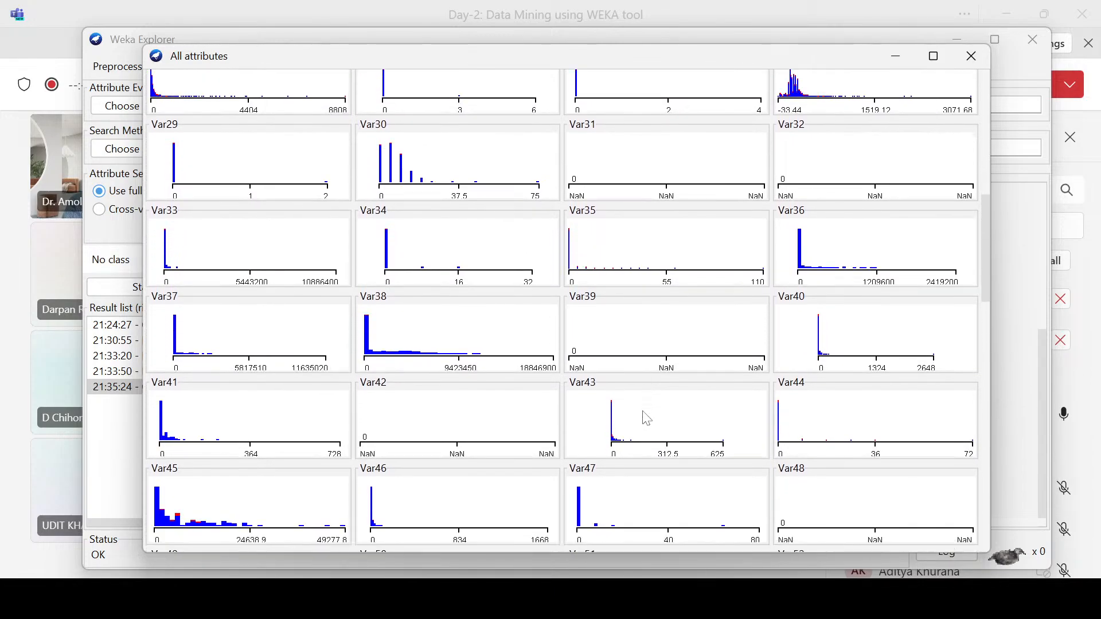
scroll(647, 419, down, 1)
mouse_move(638, 413)
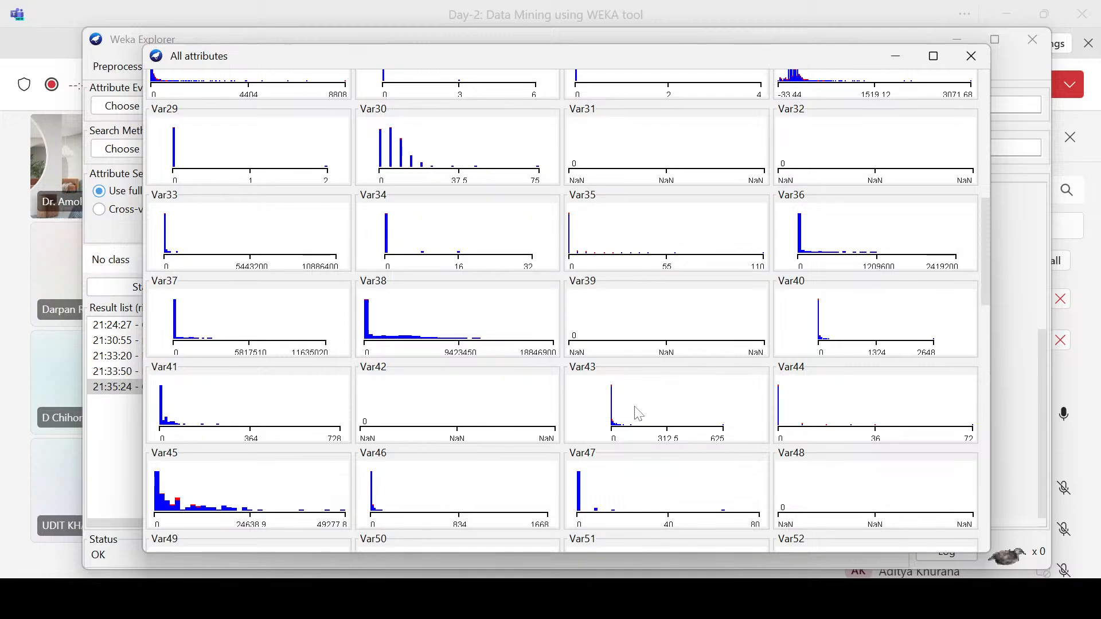
click(970, 56)
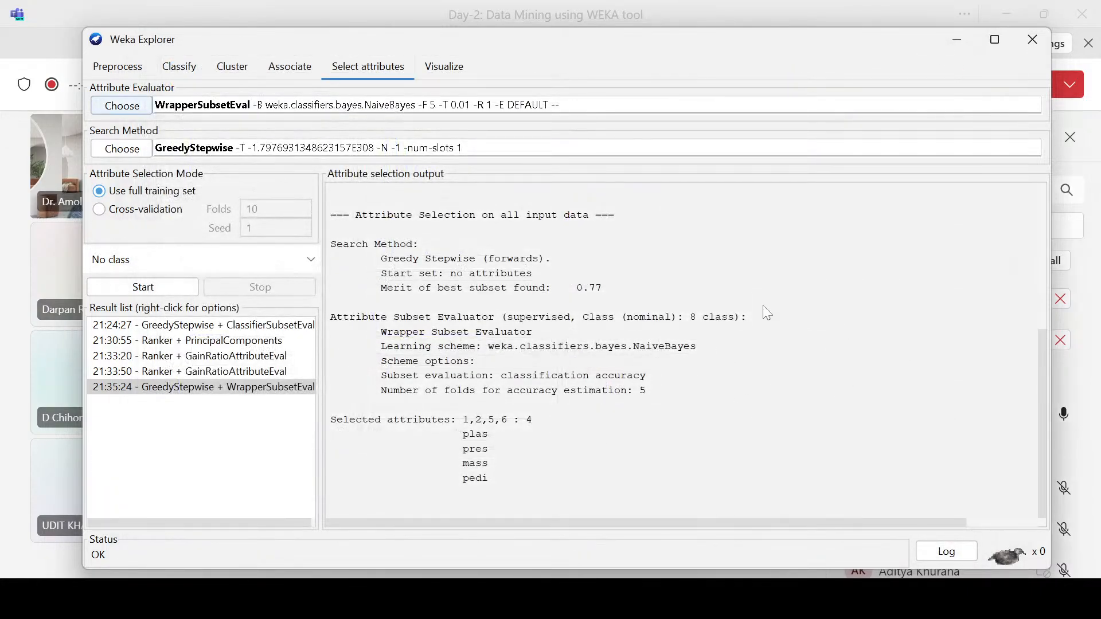
Step: Return to the preprocessing view and inspect the individual statistics of Var193, Var194, Var191 and Var182
click(117, 67)
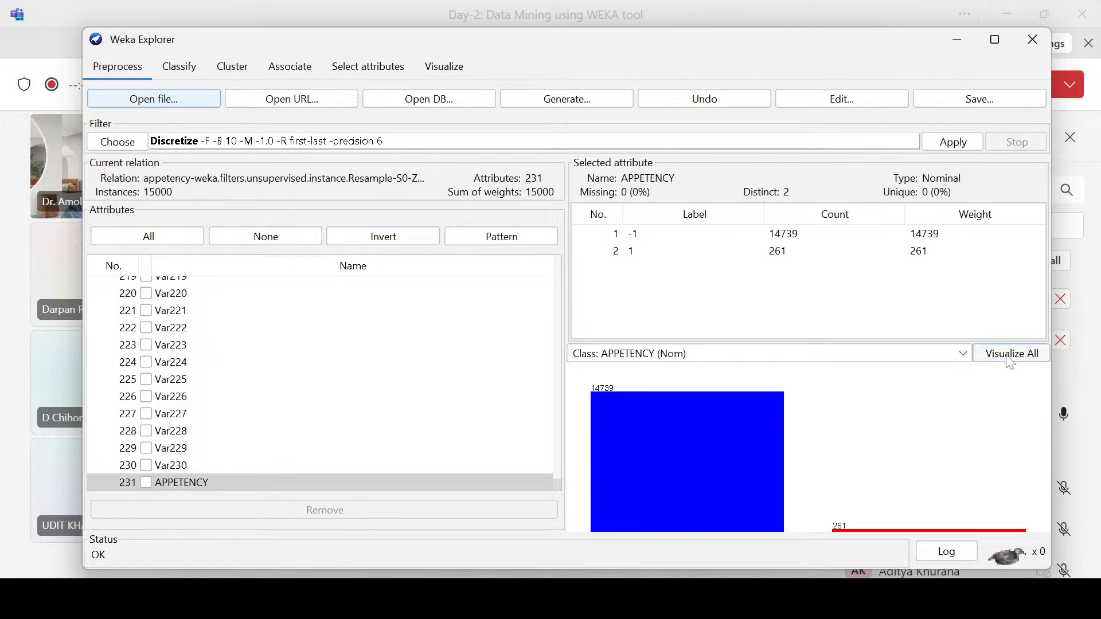
scroll(175, 344, up, 5)
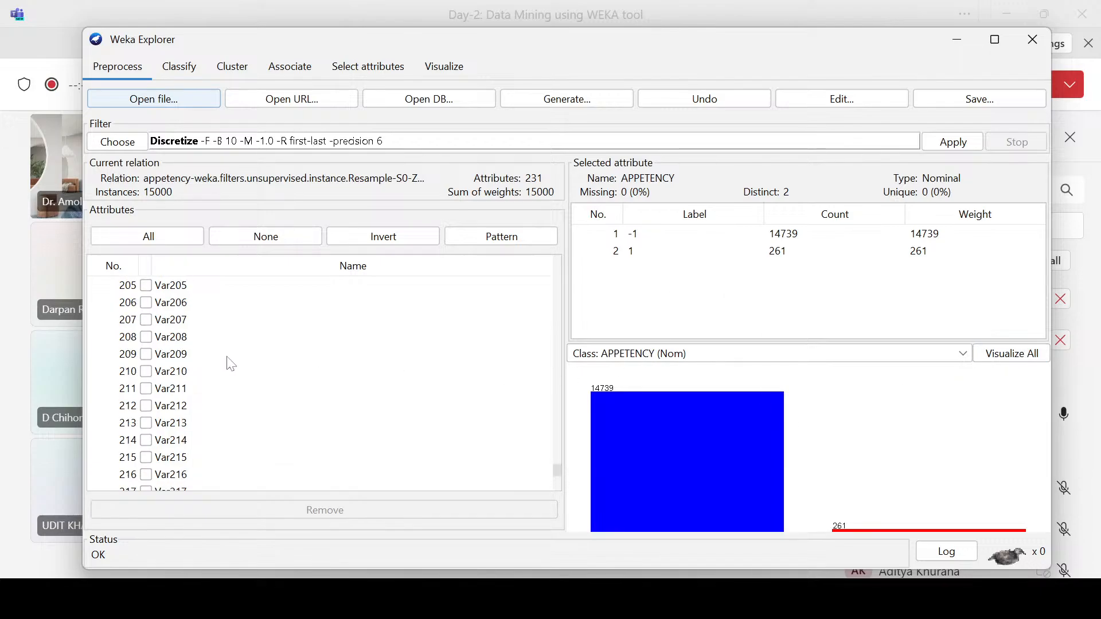
scroll(229, 361, up, 5)
click(190, 336)
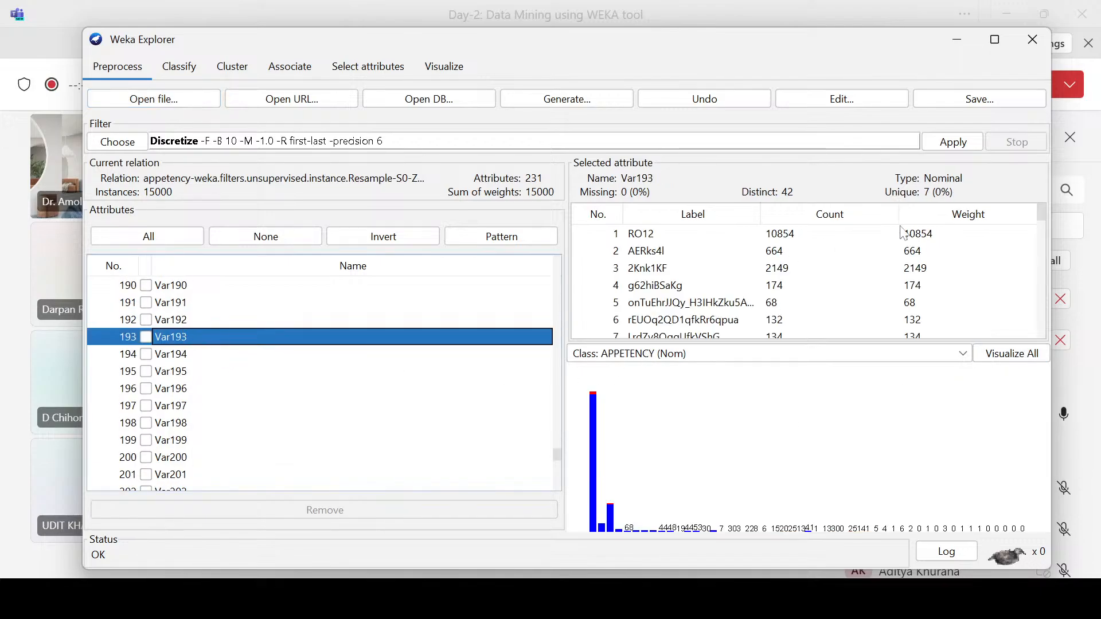
click(185, 357)
click(189, 304)
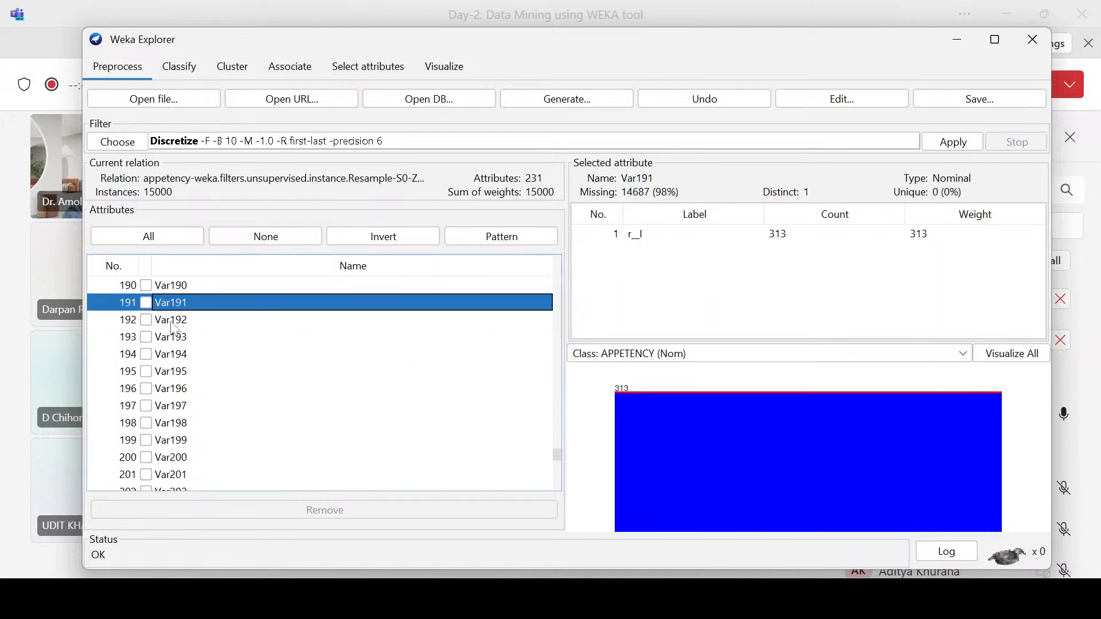
scroll(191, 304, up, 4)
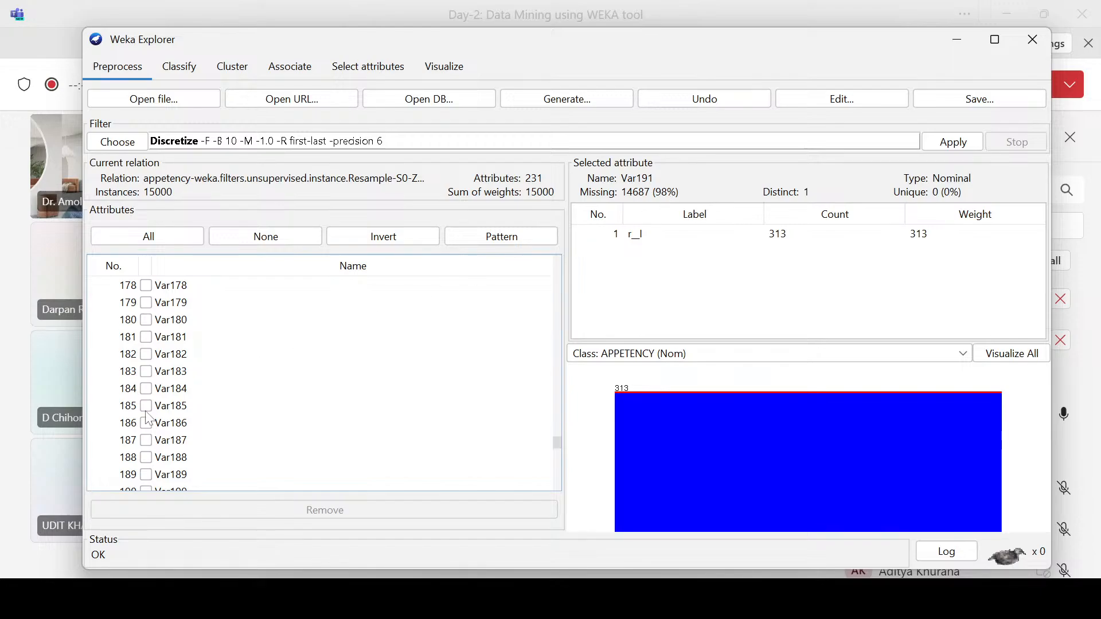
click(172, 354)
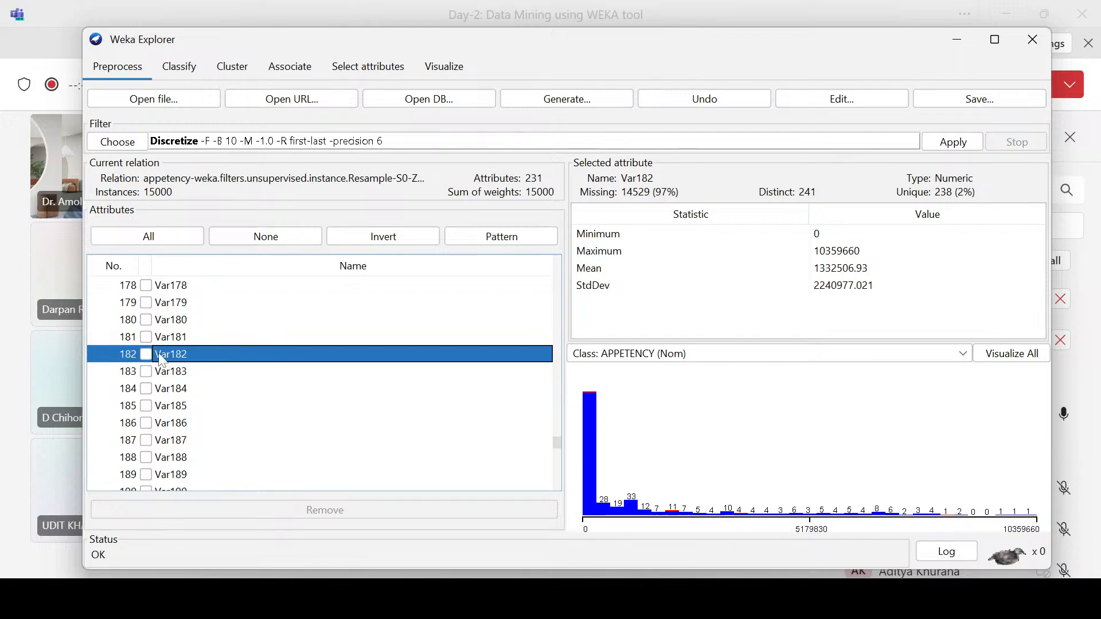
Step: Choose the unsupervised attribute filter Remove as the preprocessing filter
click(131, 147)
scroll(193, 383, down, 9)
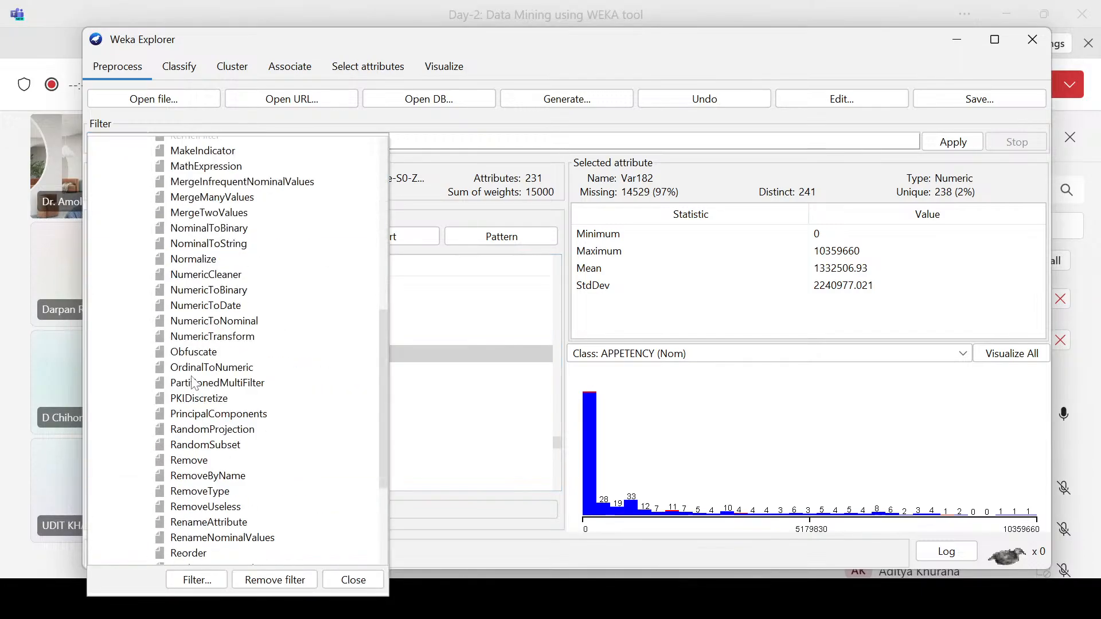
click(188, 461)
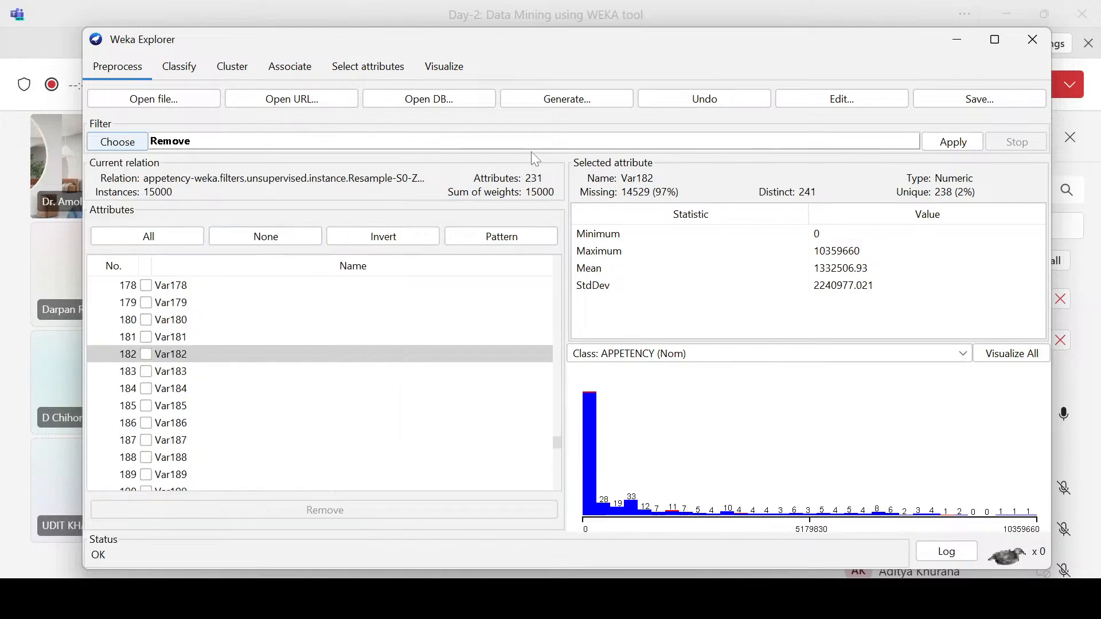
Step: Switch to the Teams meeting, admit the participants waiting in the lobby and look through the Q&A posts
click(28, 253)
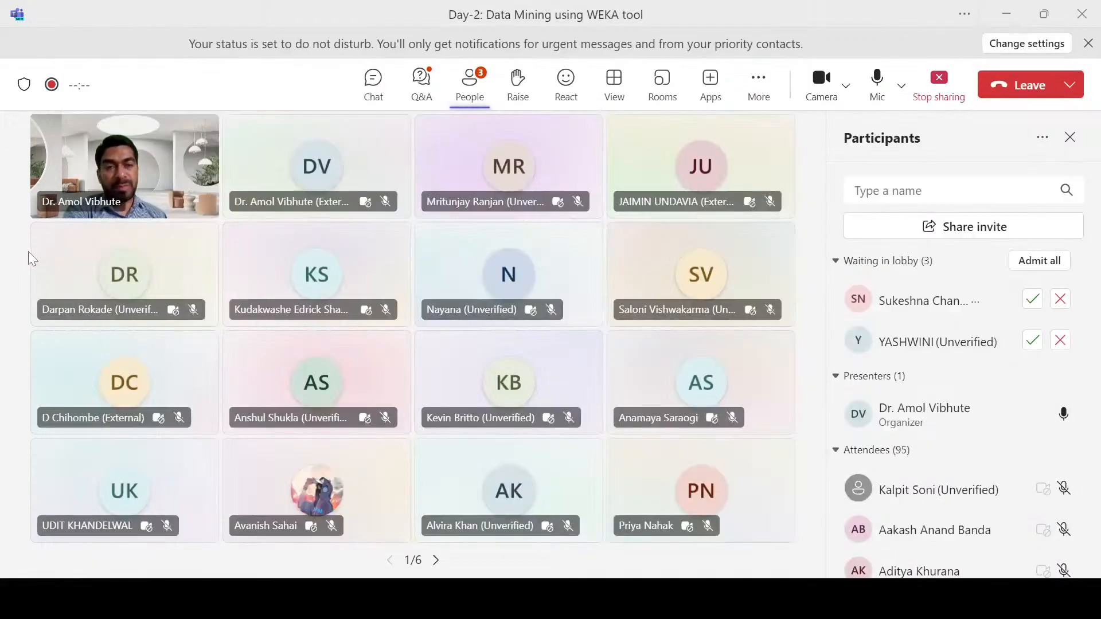
click(1039, 261)
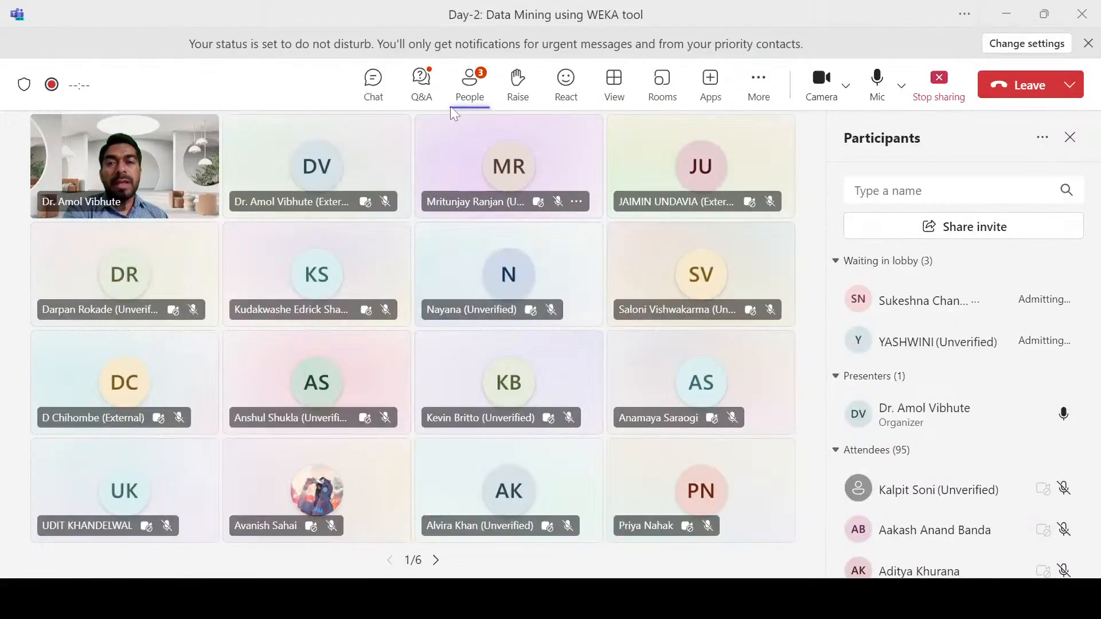
click(422, 83)
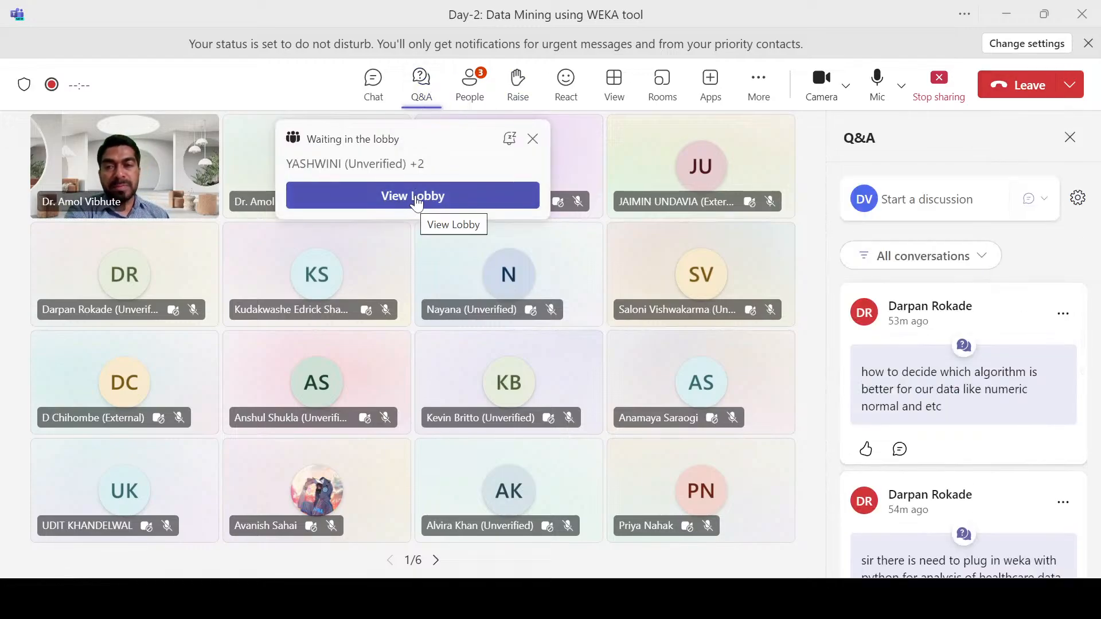
scroll(1018, 406, down, 3)
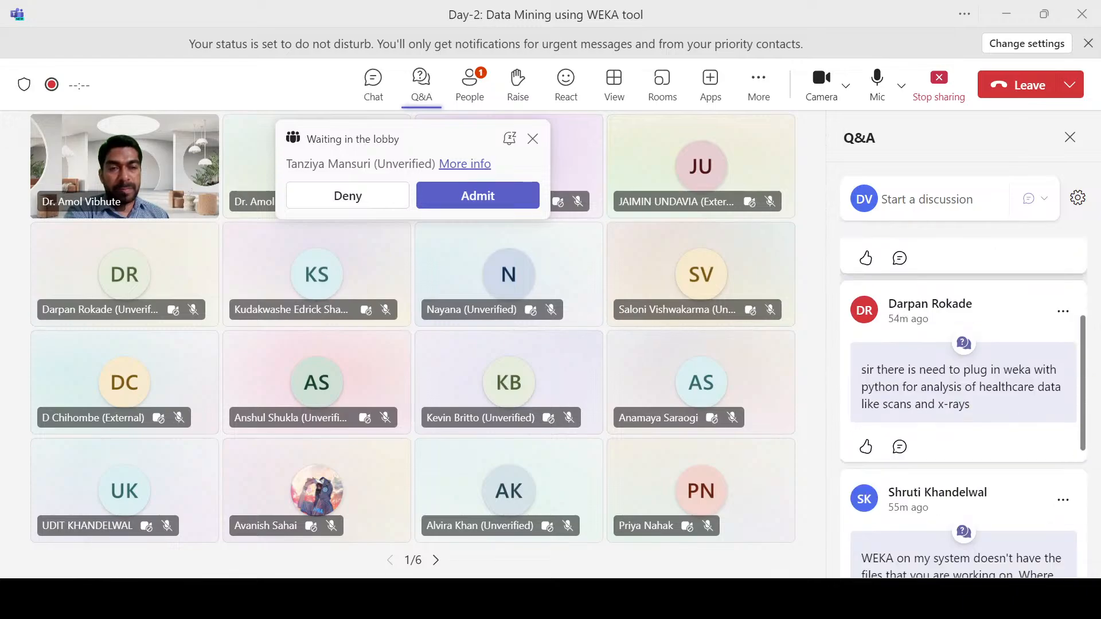
scroll(1011, 421, up, 3)
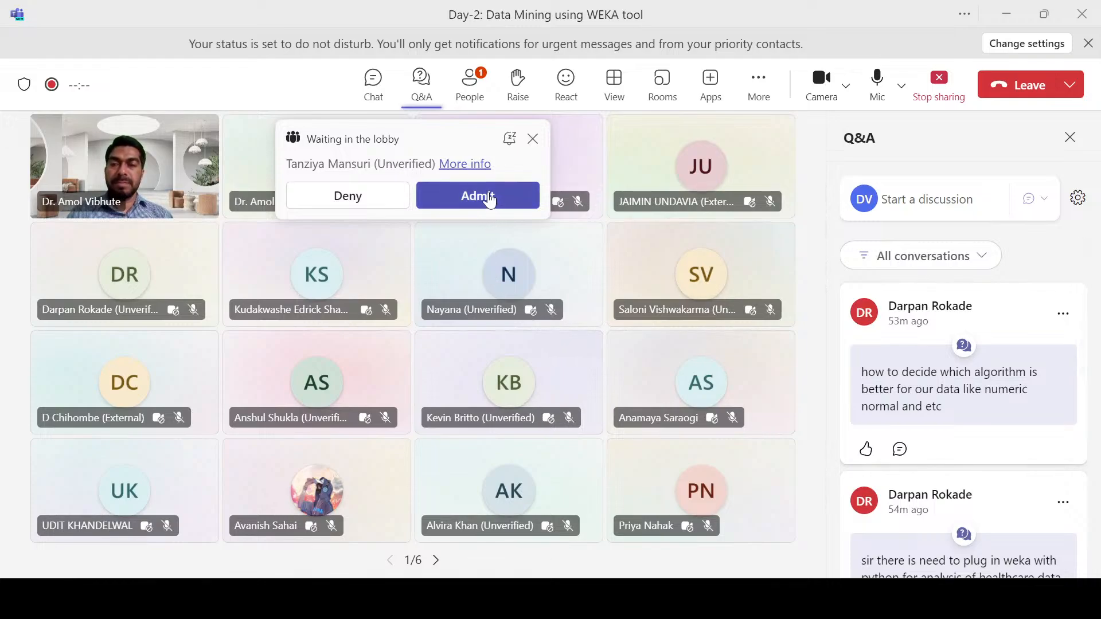
click(488, 195)
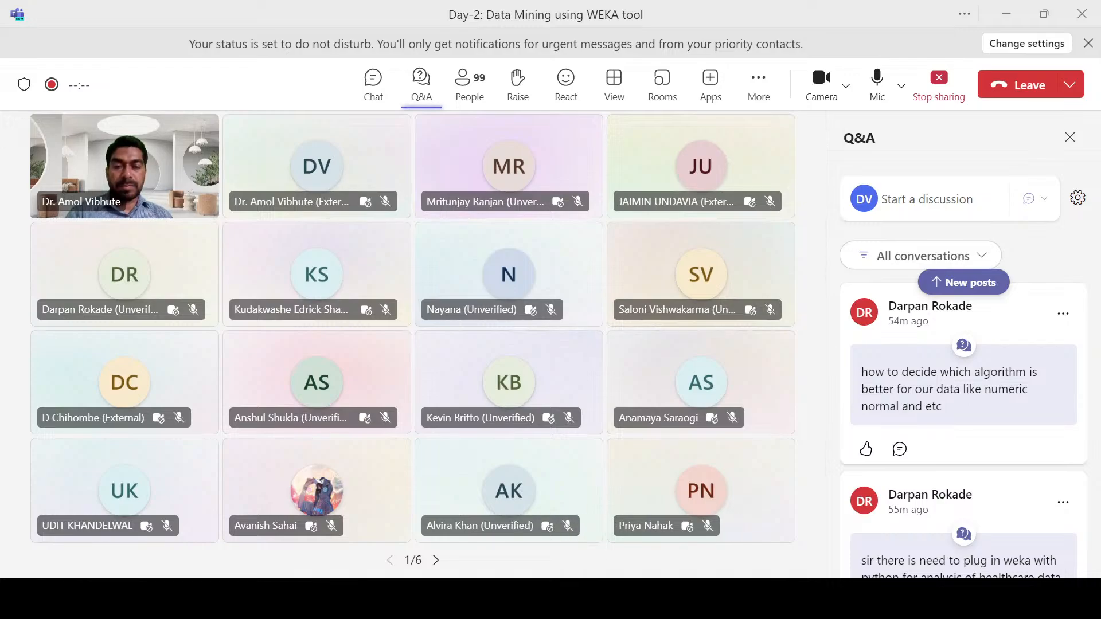
Step: Switch to the Chrome browser and copy the Day 2 attendance-feedback link text from the Google Translate page
key(alt+Tab)
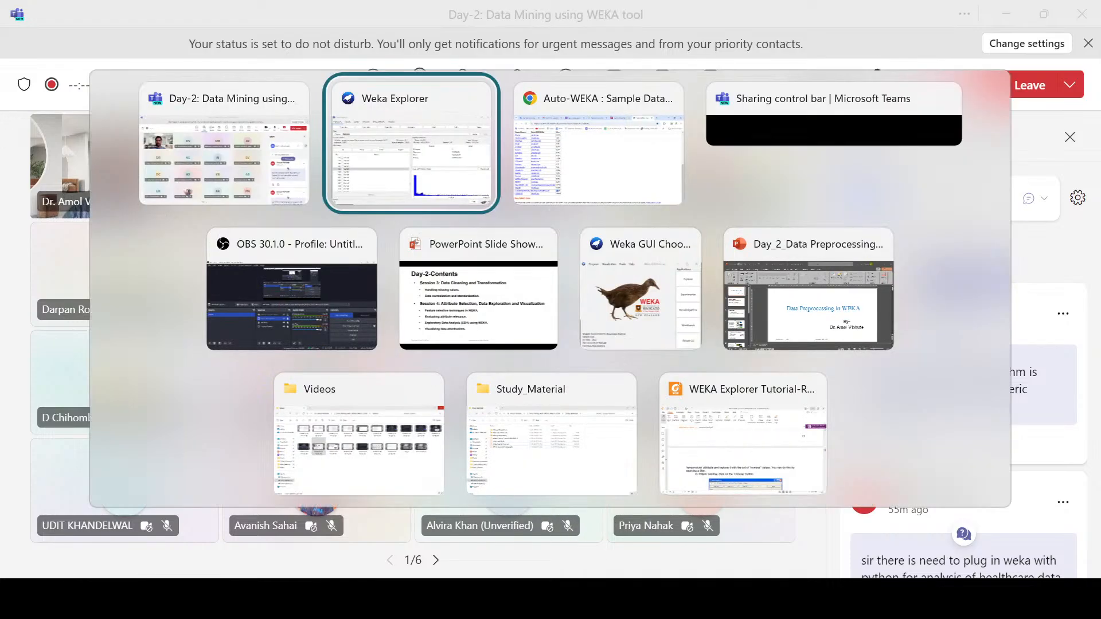
key(alt+Tab)
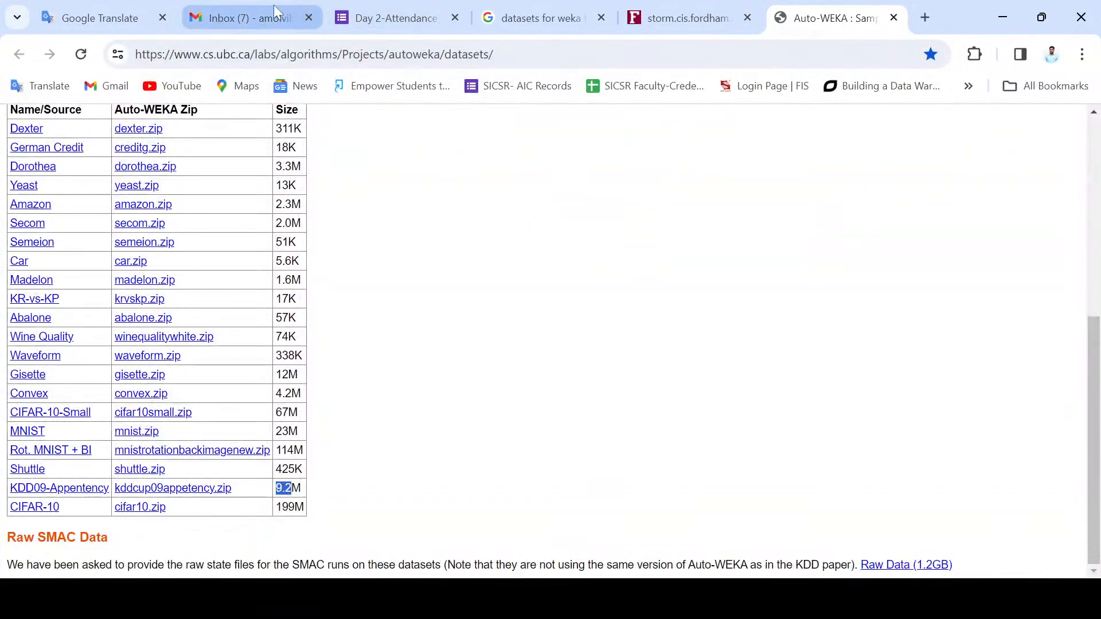
click(100, 17)
drag(300, 276, 25, 256)
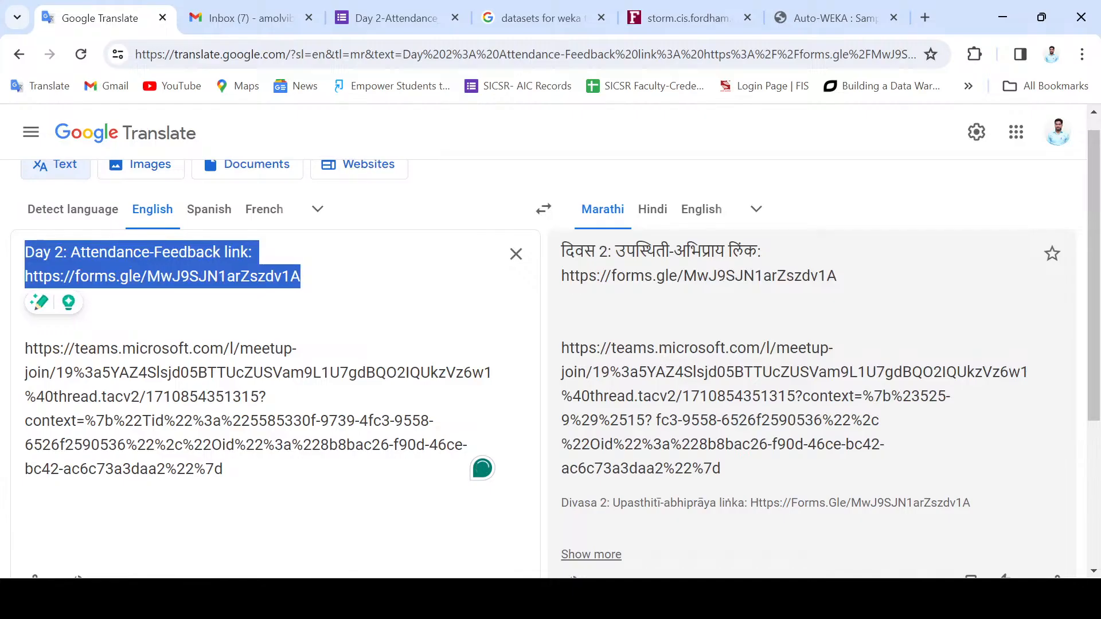
Step: Switch back to Teams, send the copied "Day 2: Attendance-Feedback link" text in the meeting chat, and reopen the Q&A
key(alt+Tab)
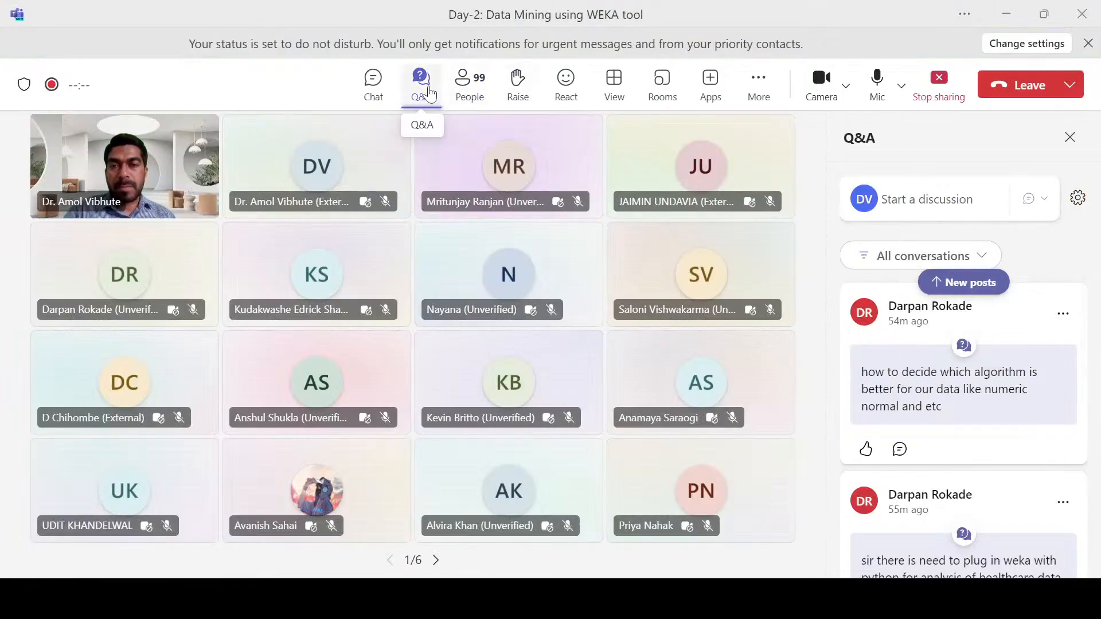
click(373, 81)
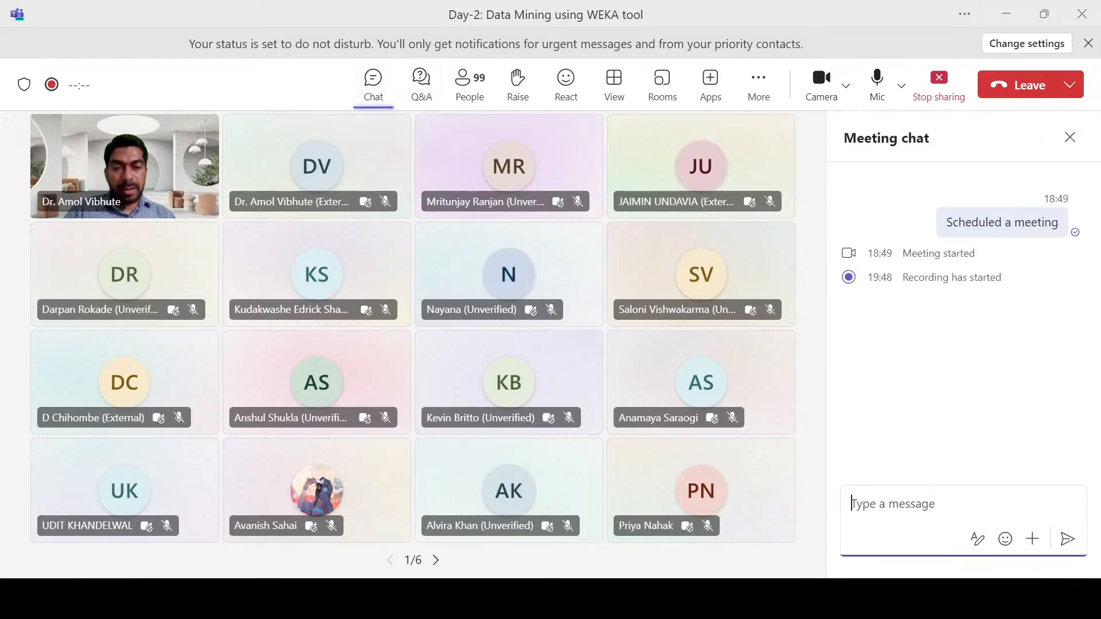
text(Day 2: Attendance-Feedback link: https://forms.gle/MwJ9SJN1arZszds1A)
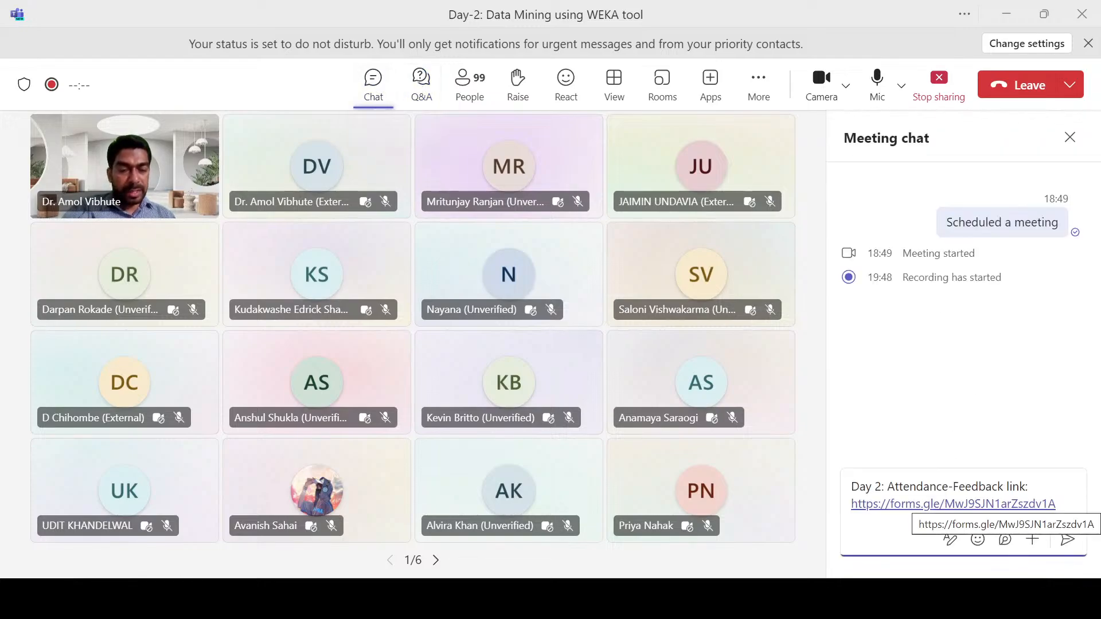
key(Return)
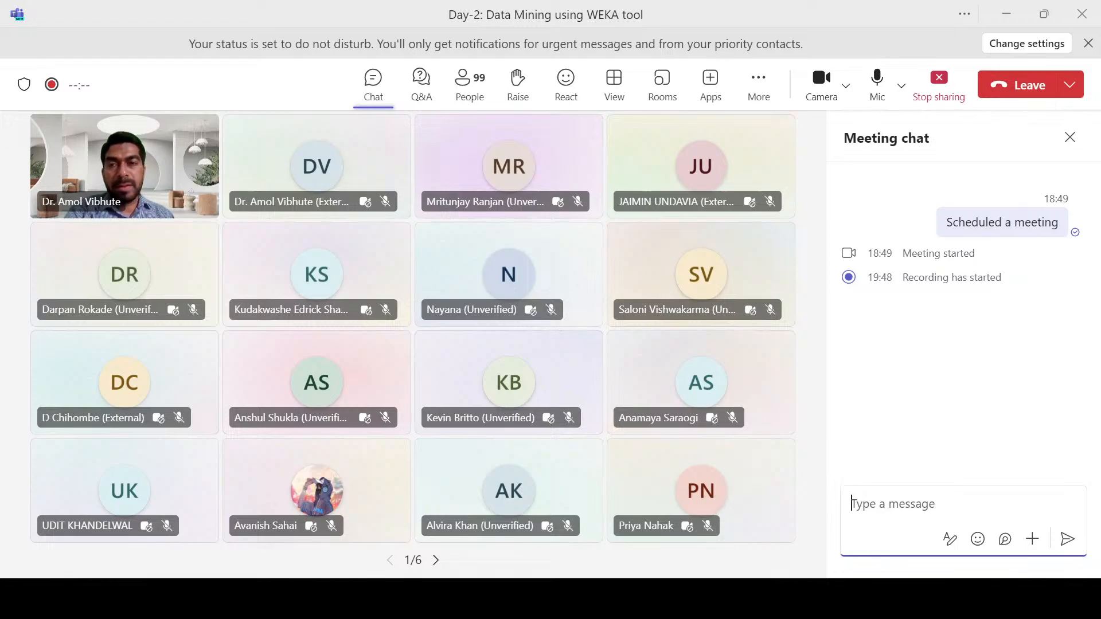
click(421, 83)
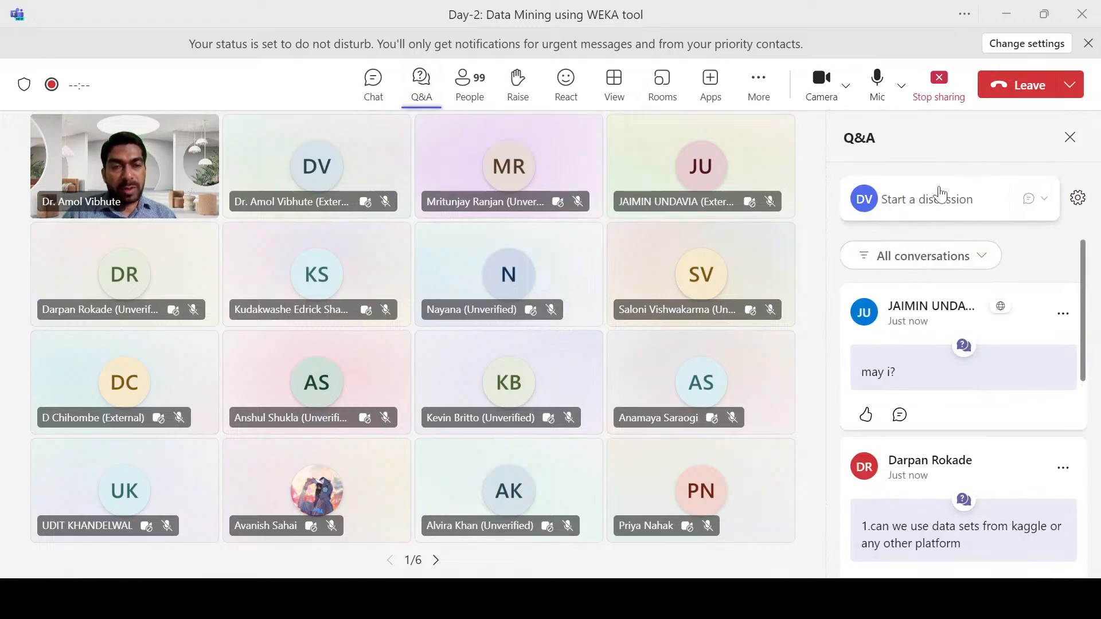
Step: Post the copied "Day 2: Attendance-Feedback link" text as a new discussion in the meeting's Q&A
click(942, 201)
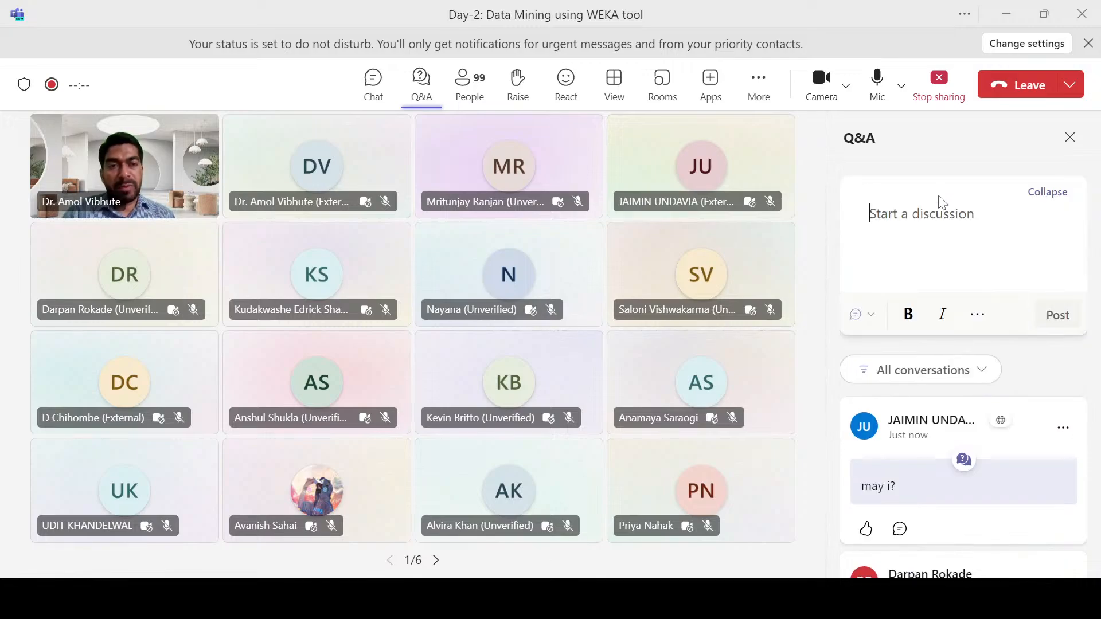
text(Day 2: Attendance-Feedback link: https://forms.gle/MwJ9SJN1arZszdv1A)
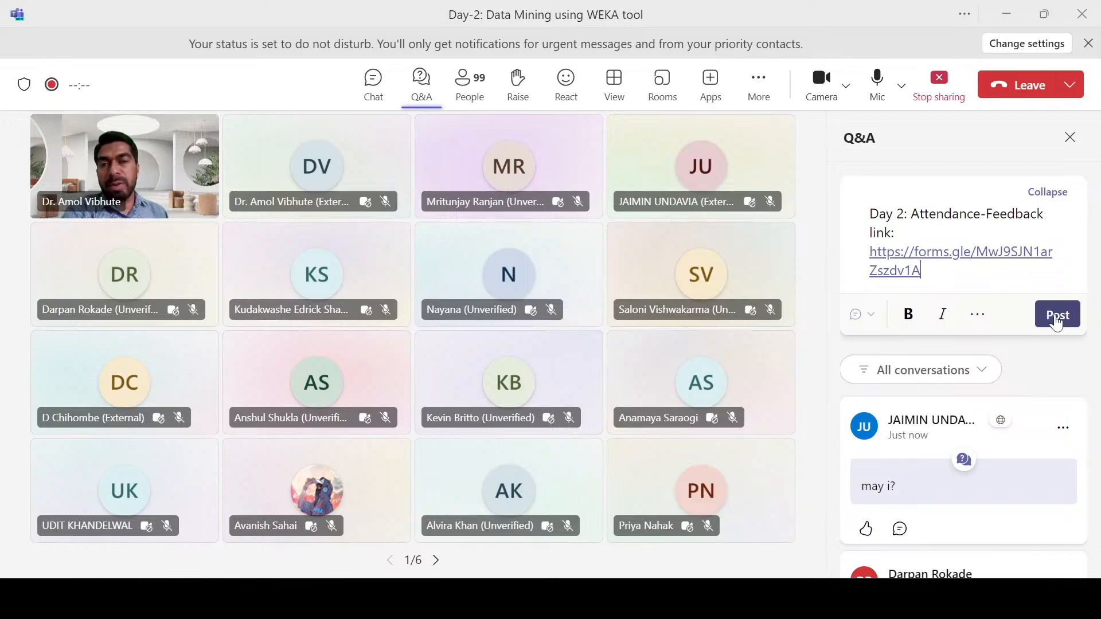
click(1055, 321)
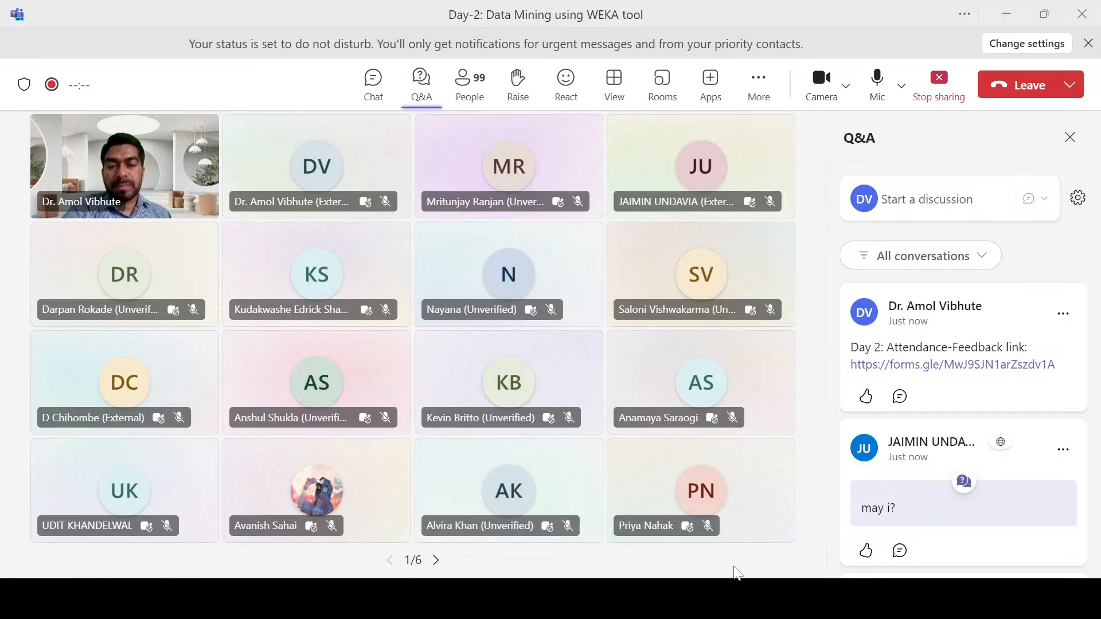
mouse_move(733, 616)
click(701, 605)
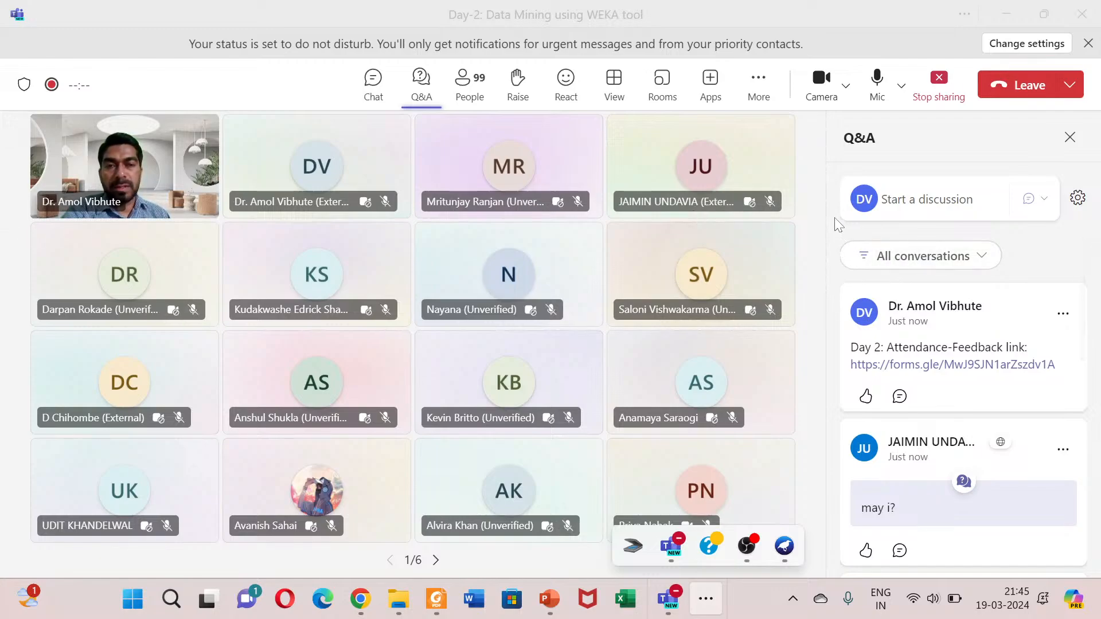
click(1041, 249)
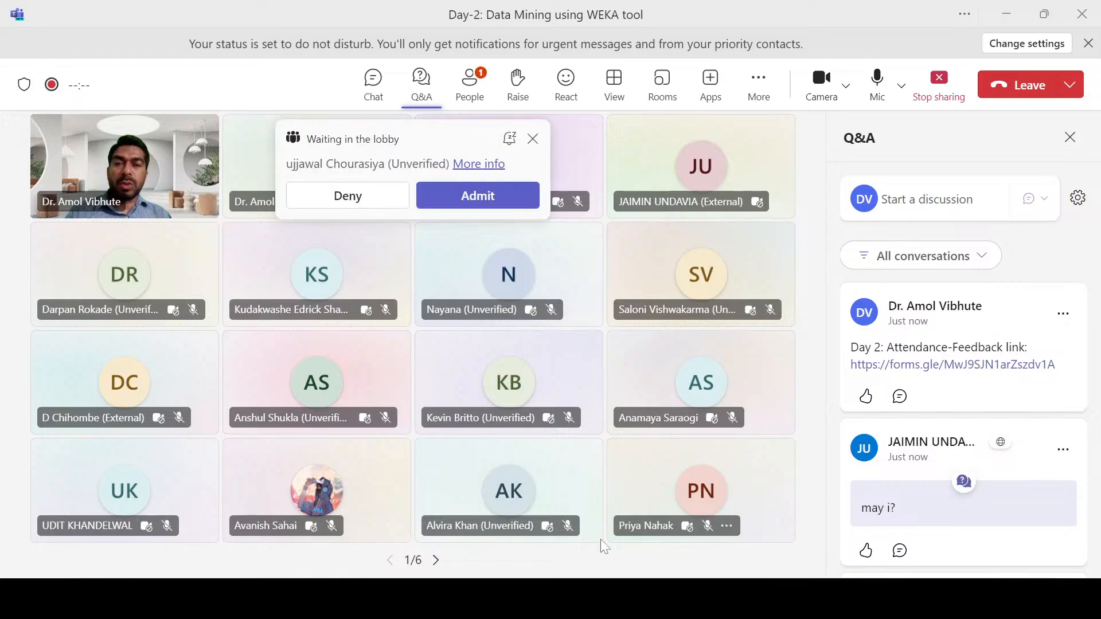
Step: Admit the participant waiting in the lobby and read through the participants' questions in the Q&A
click(472, 205)
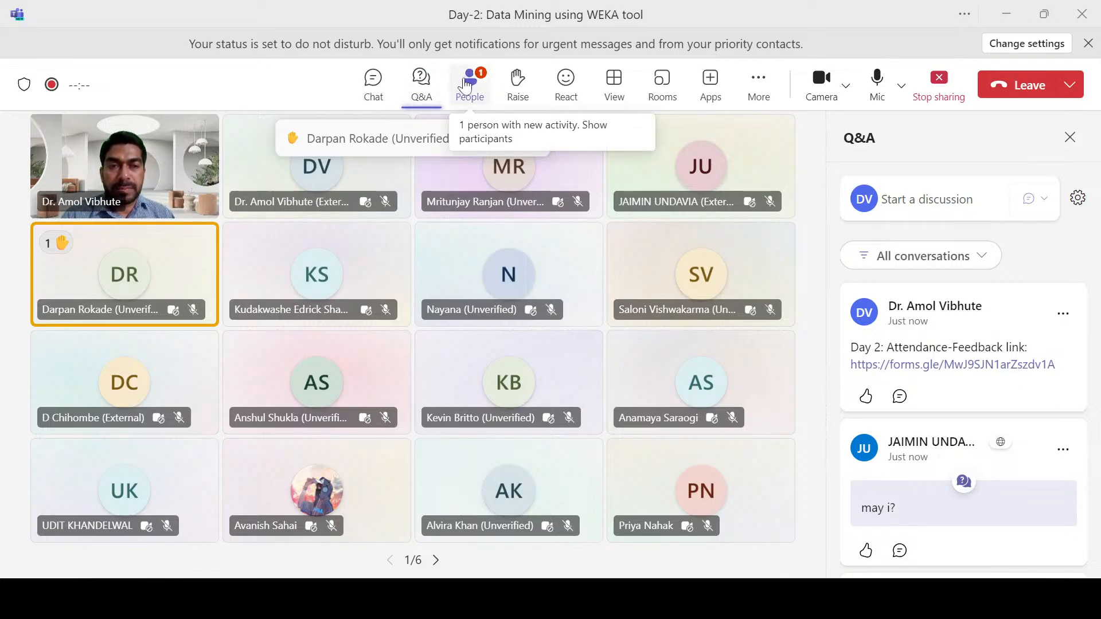
scroll(977, 504, down, 1)
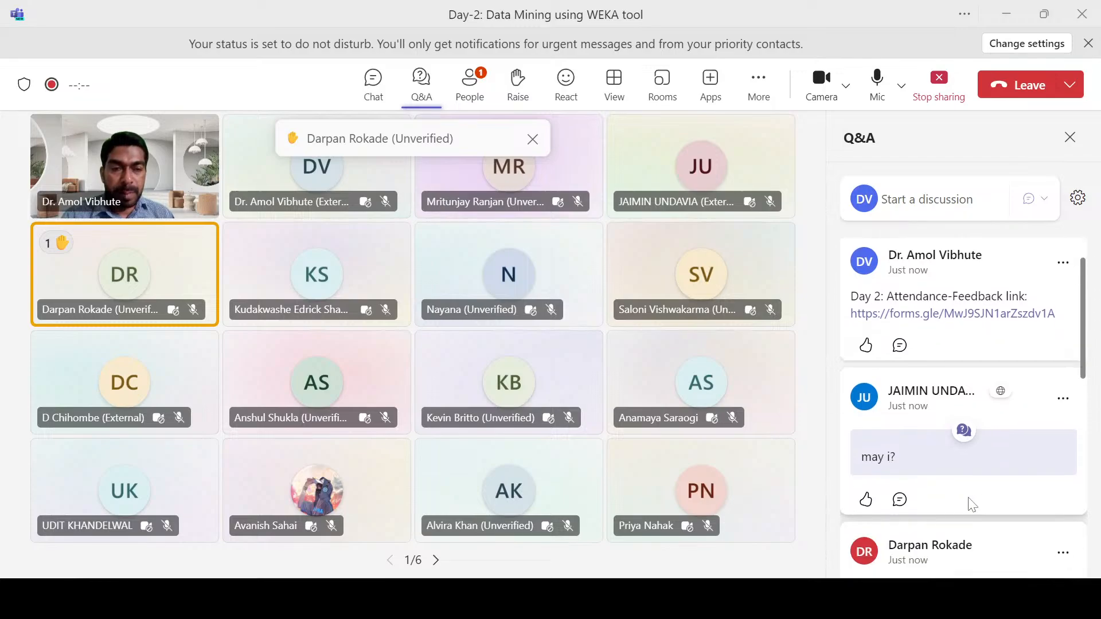
scroll(973, 505, down, 3)
scroll(969, 493, up, 1)
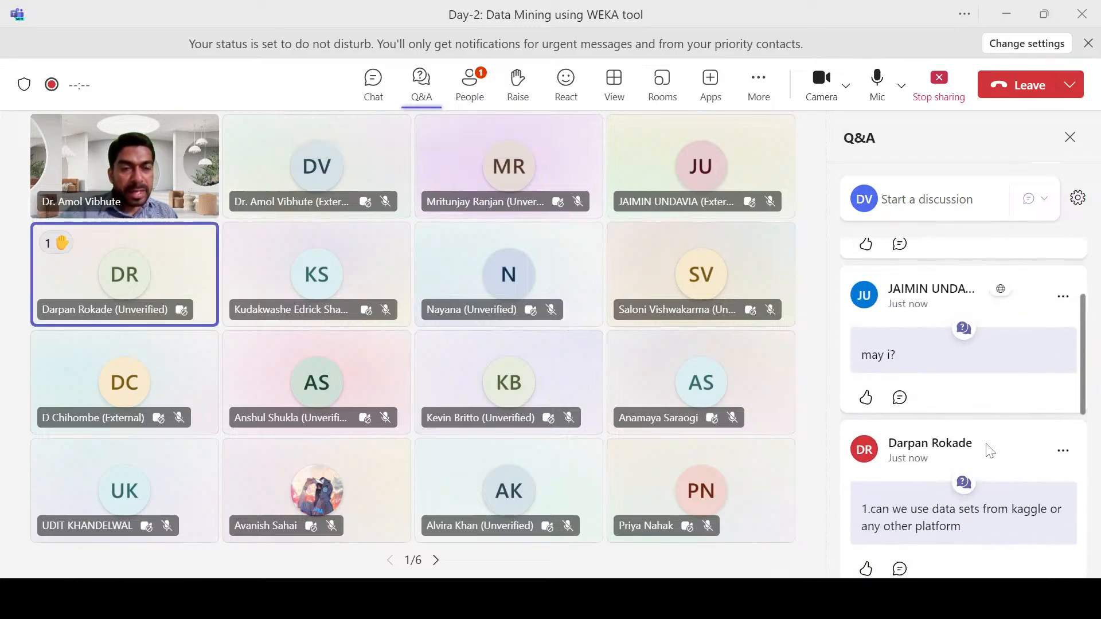
scroll(991, 459, down, 3)
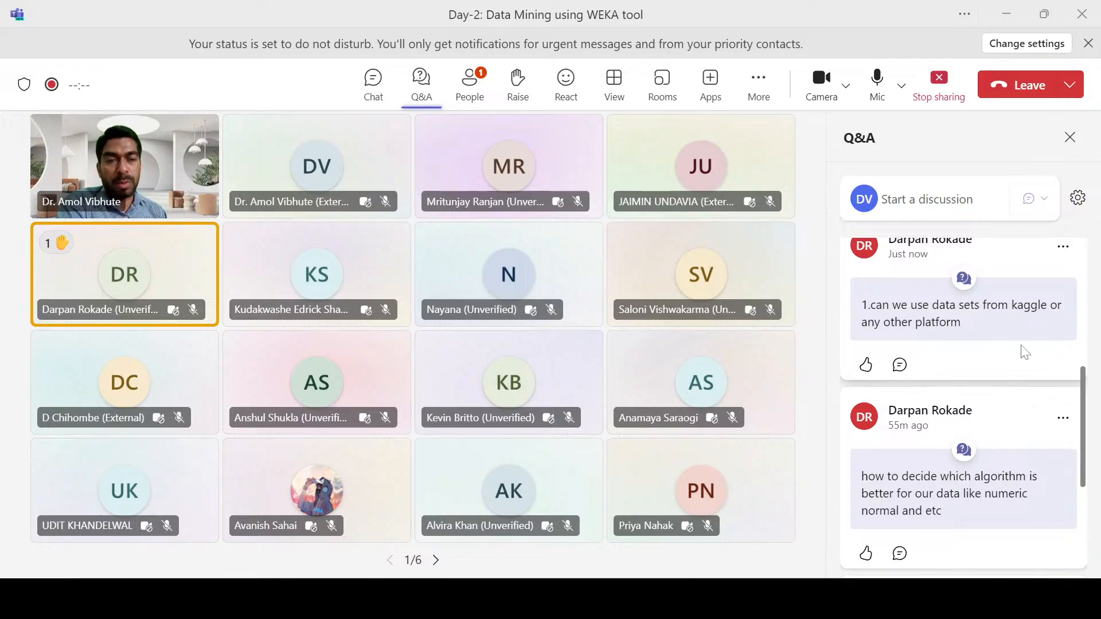
scroll(1012, 367, up, 2)
scroll(989, 396, up, 2)
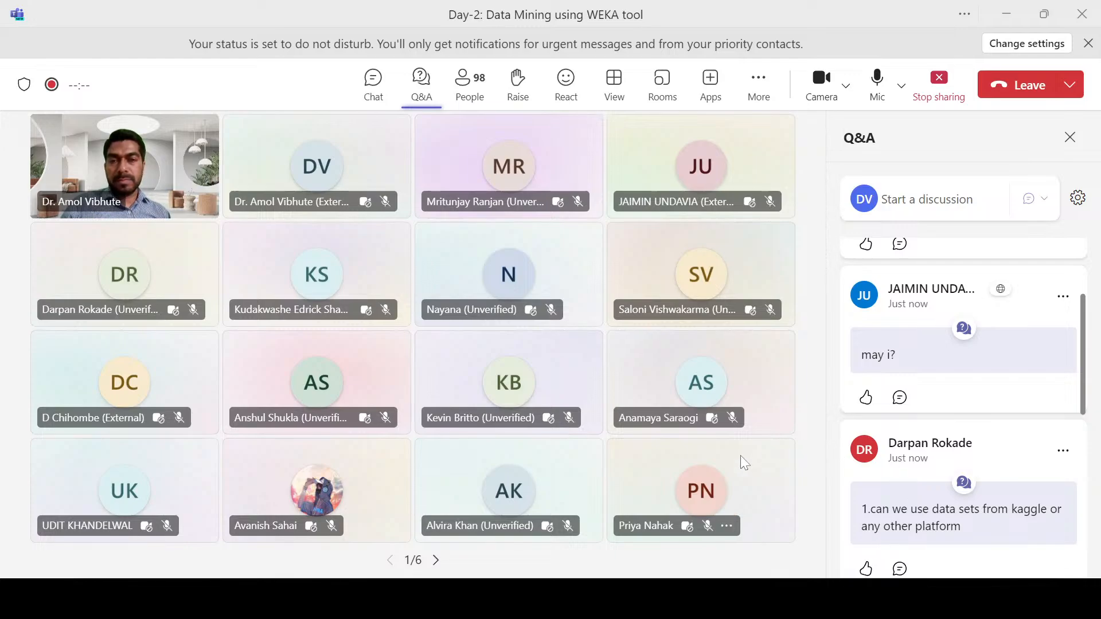
Step: Switch to the Chrome browser and open WhatsApp Web in a new tab
key(alt+Tab)
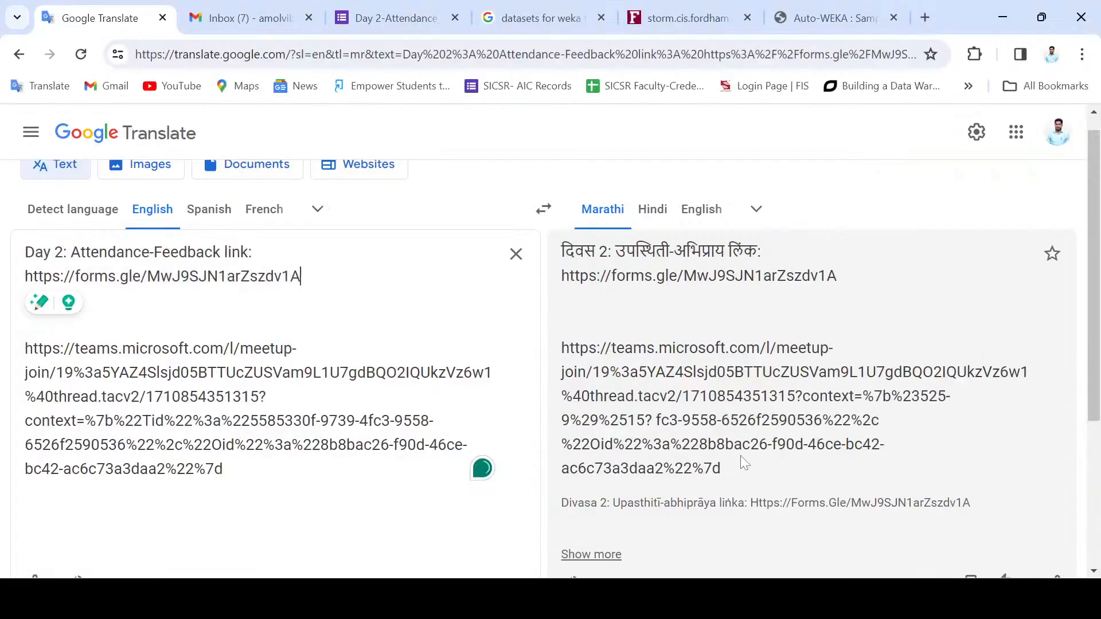
click(876, 13)
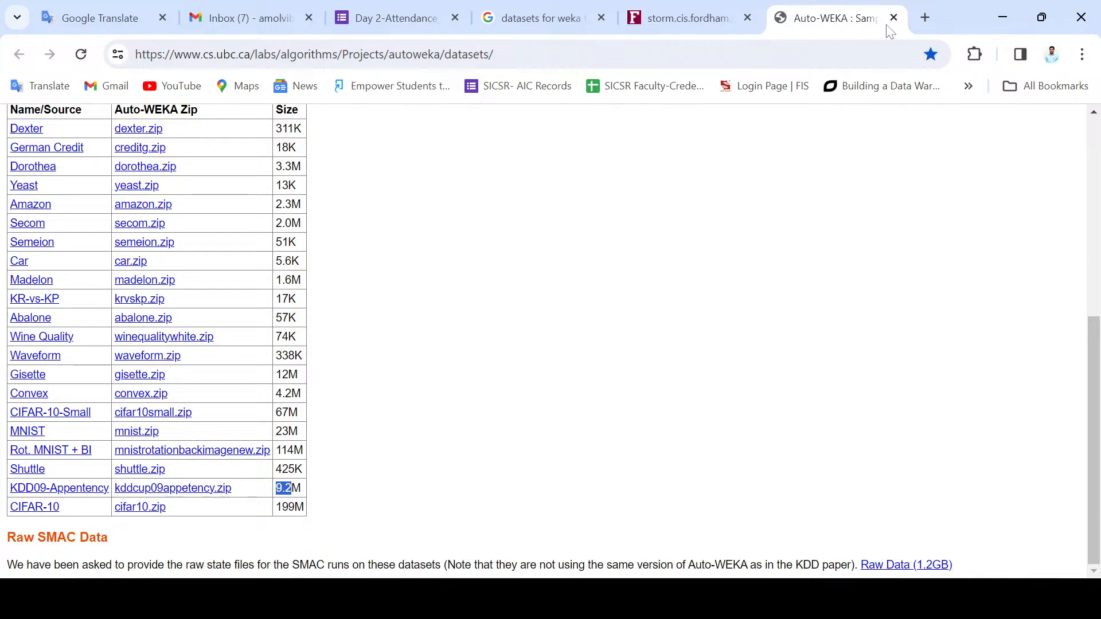
click(925, 17)
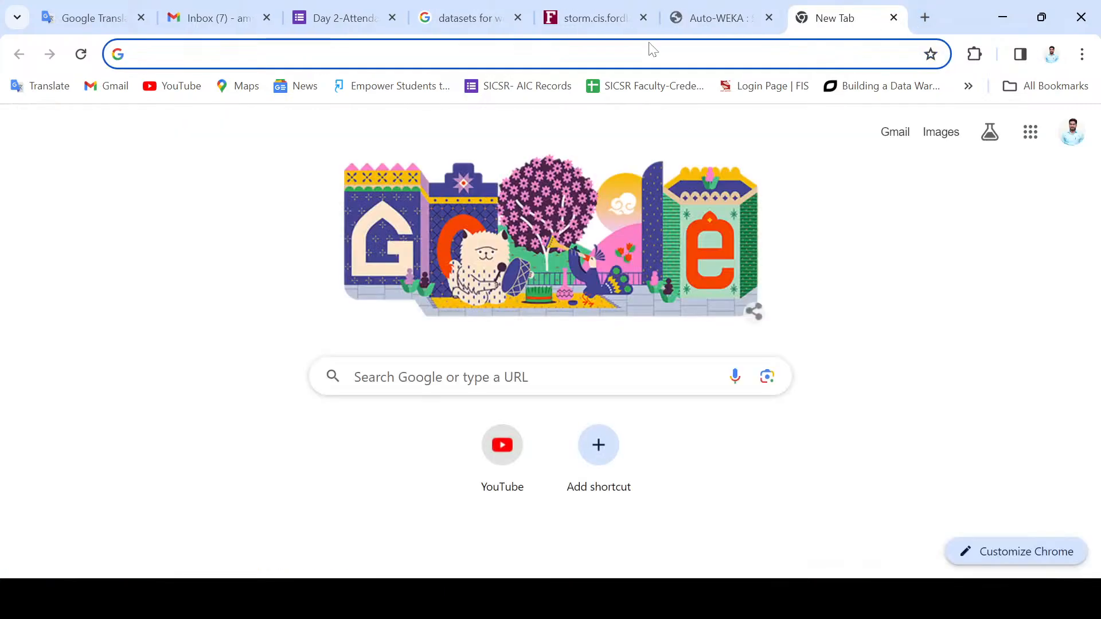
text(w)
click(254, 98)
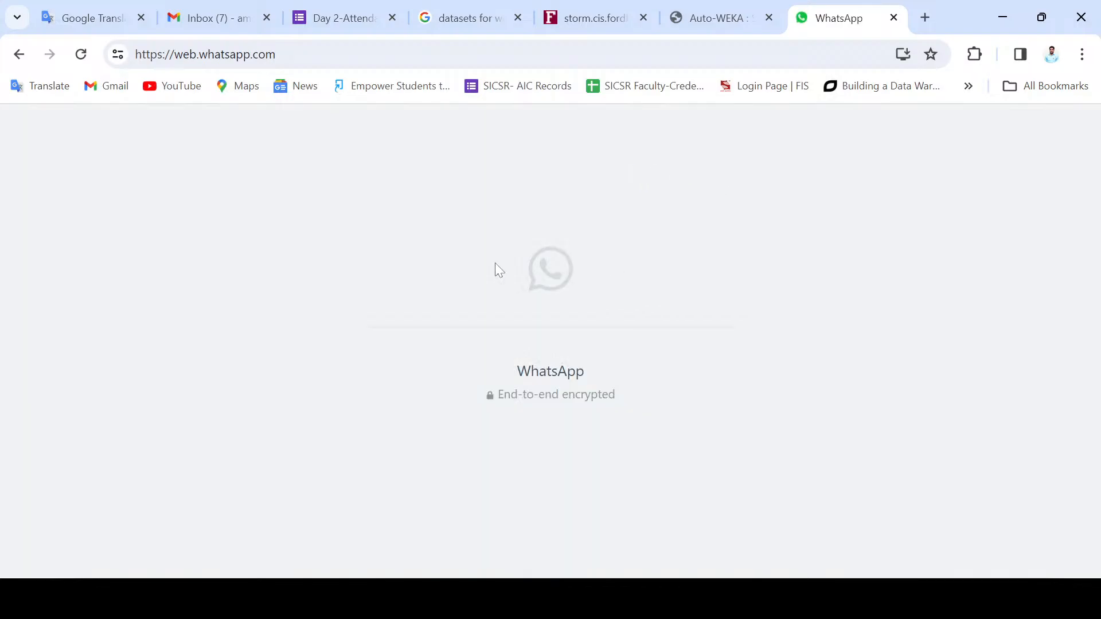
Step: Return from Chrome to the Teams meeting and stop sharing the screen
click(712, 17)
click(1009, 17)
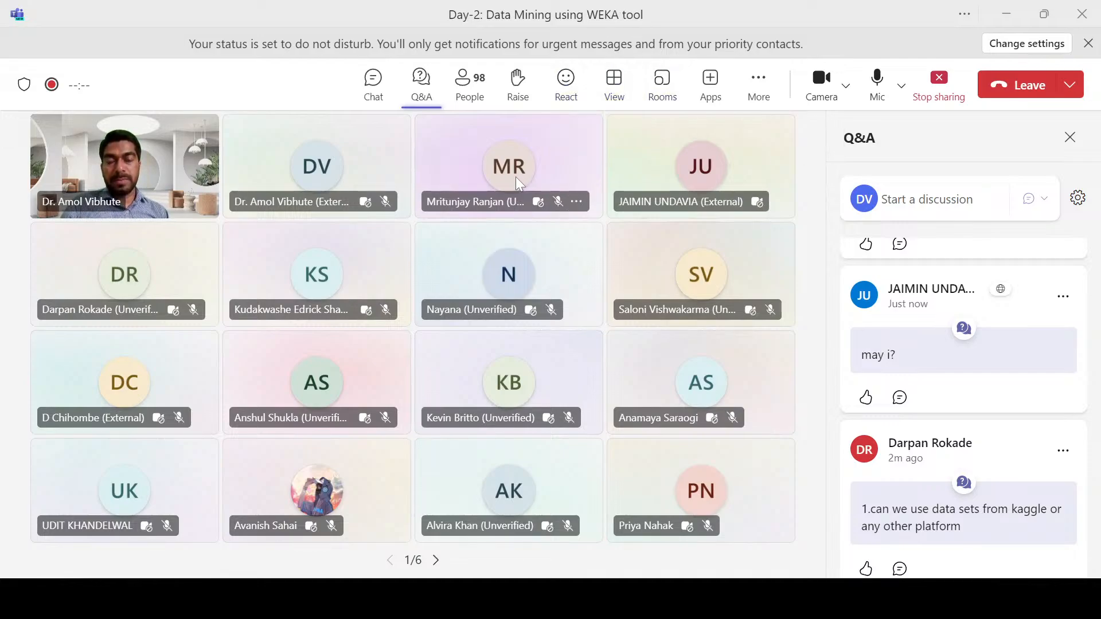
mouse_move(519, 183)
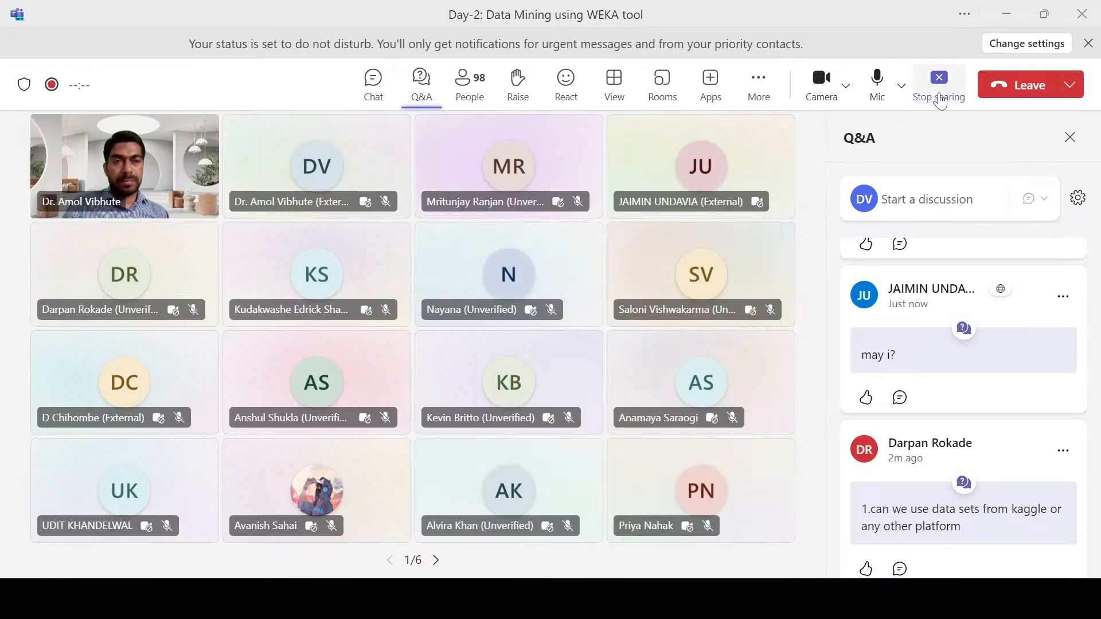
click(940, 92)
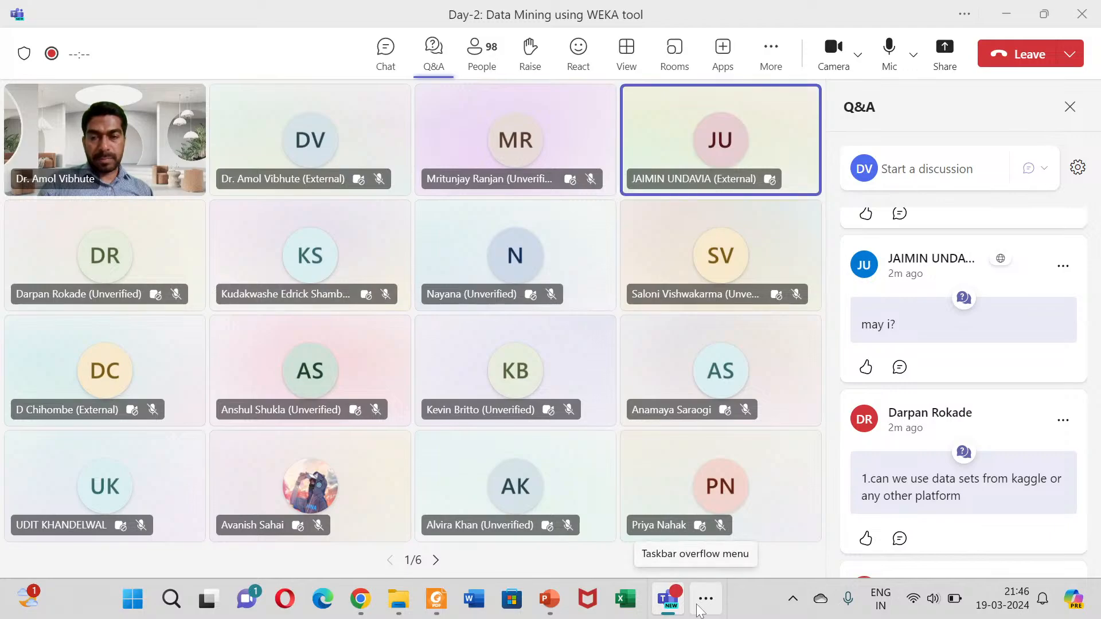
Step: Switch to WhatsApp Web in Chrome, send the copied Day 2 attendance-feedback link to the second chat in the list, and close WhatsApp
click(360, 599)
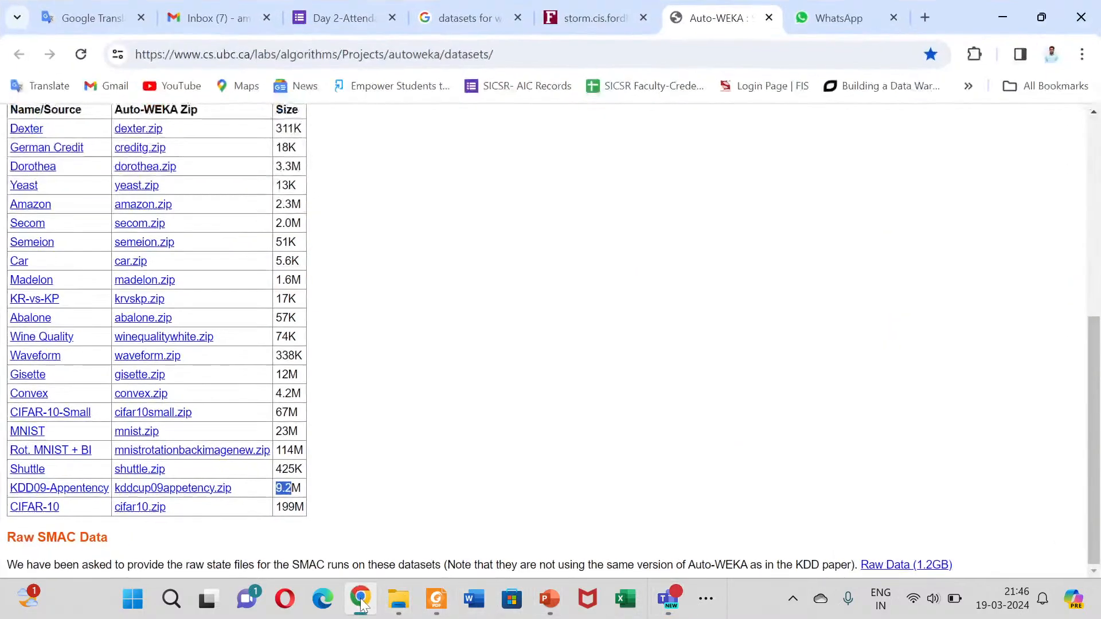
click(820, 18)
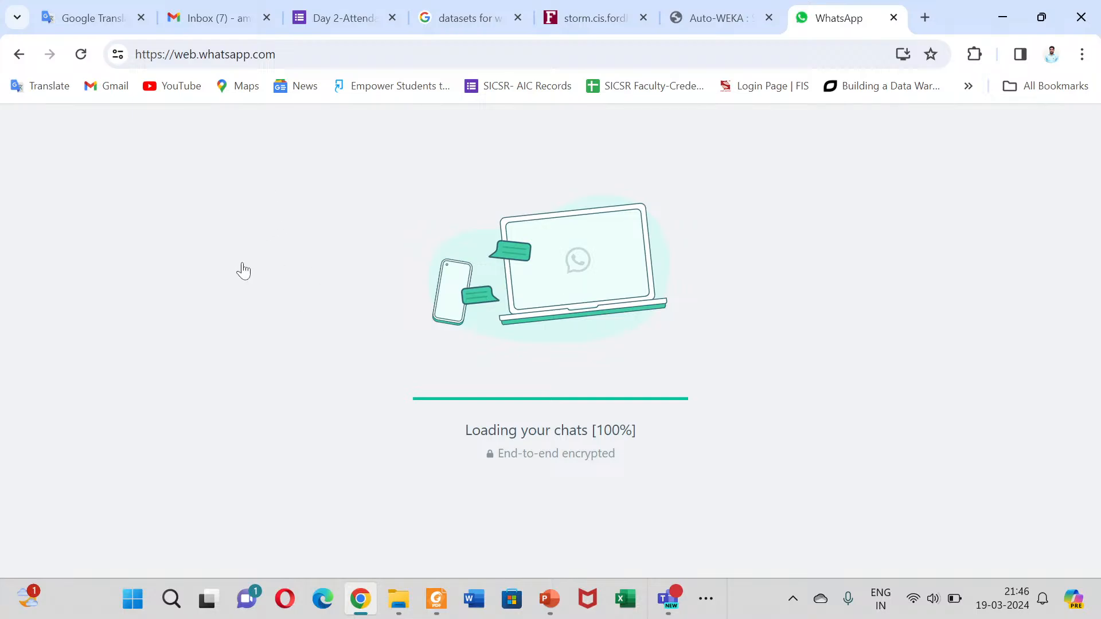
key(alt+Tab)
key(alt+Tab)
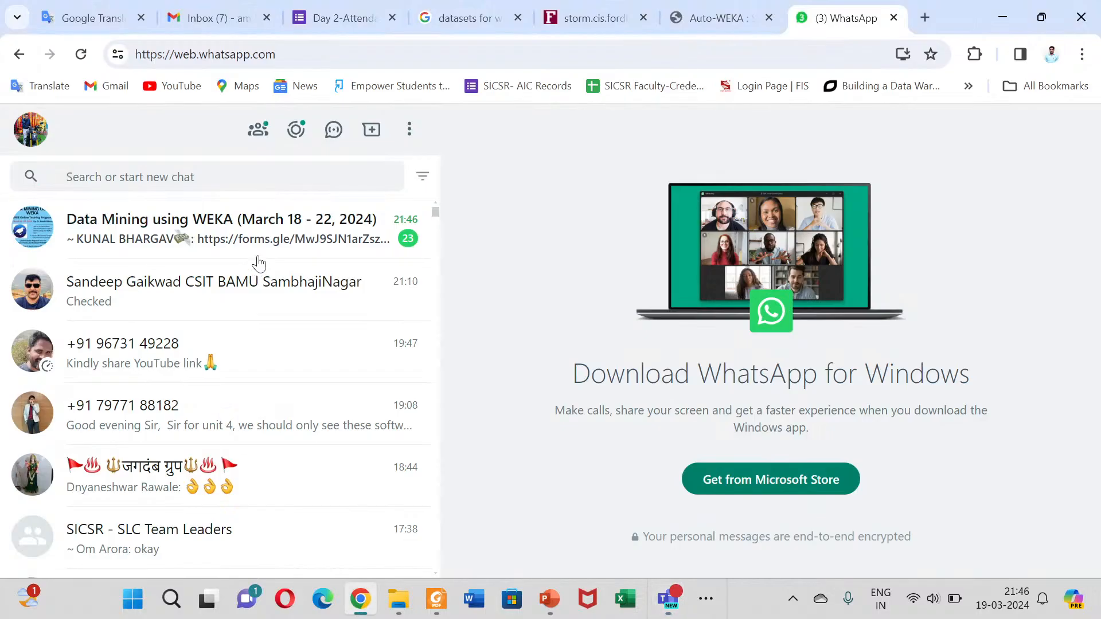
click(218, 288)
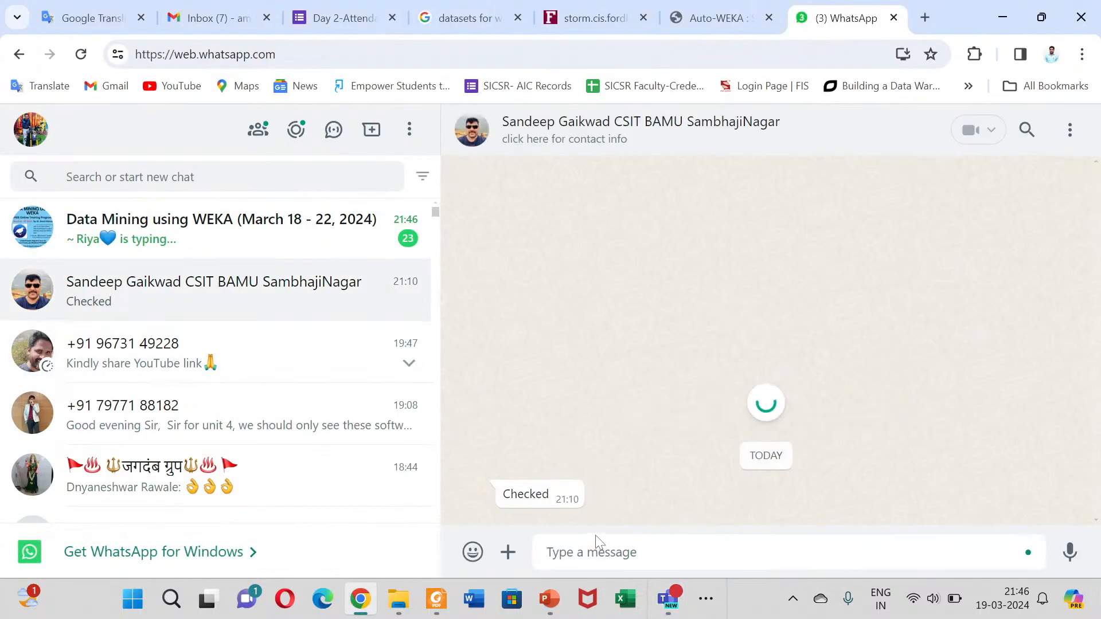
text(Day 2: Attendance-Feedback link: https://forms.gle/MwJ9SJN1arZszdv1A)
key(Return)
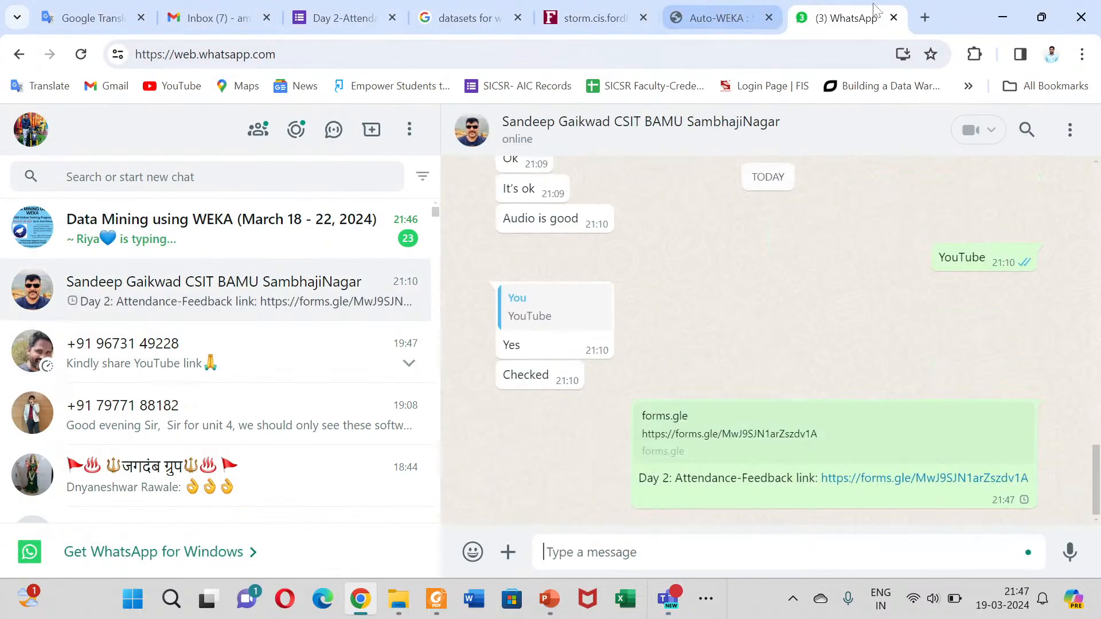
click(894, 18)
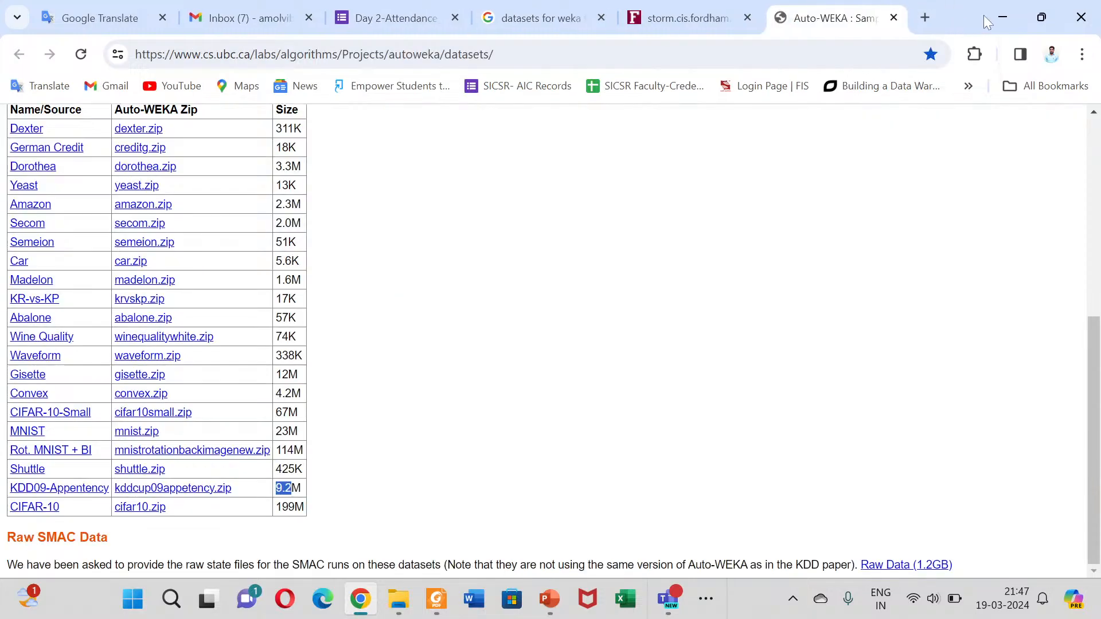
Step: Switch back to the Teams meeting and review the questions posted in the Q&A
click(997, 18)
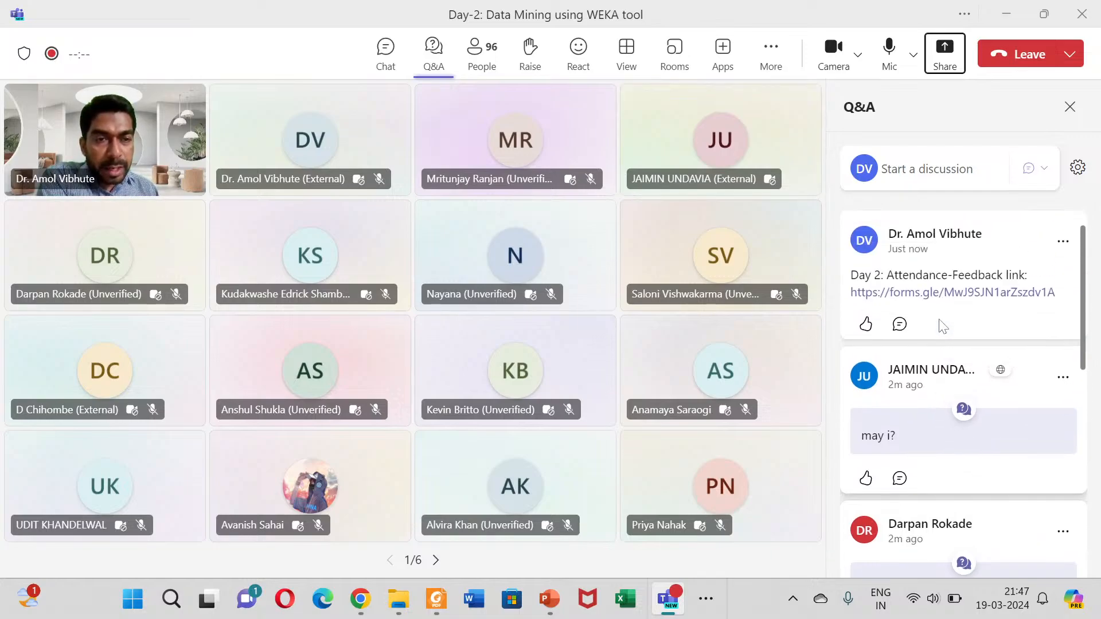
scroll(946, 361, down, 2)
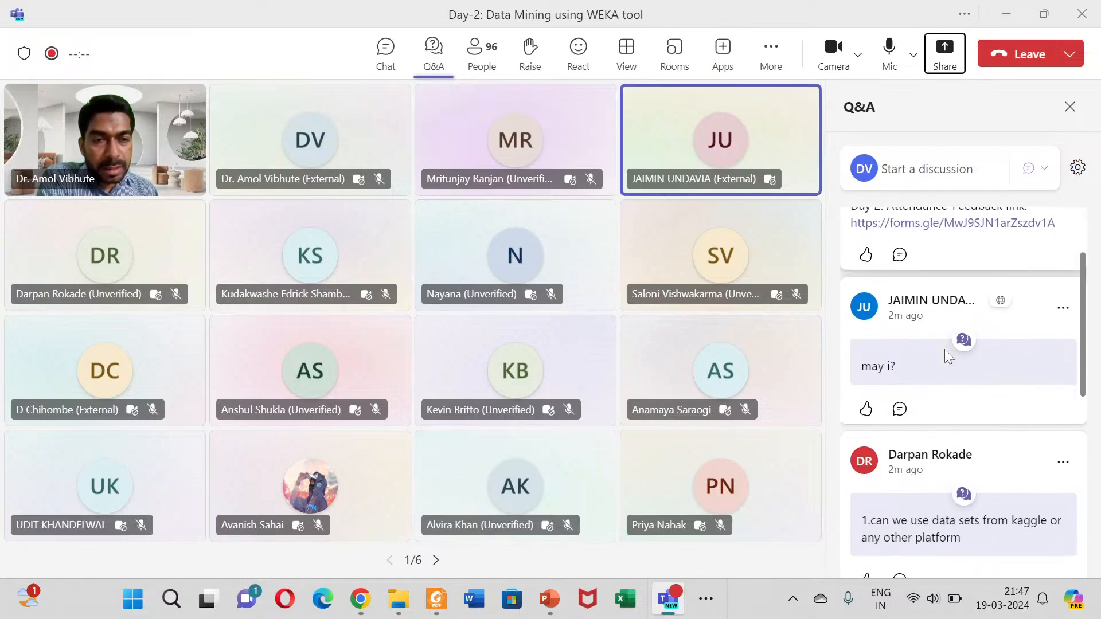
scroll(948, 370, down, 3)
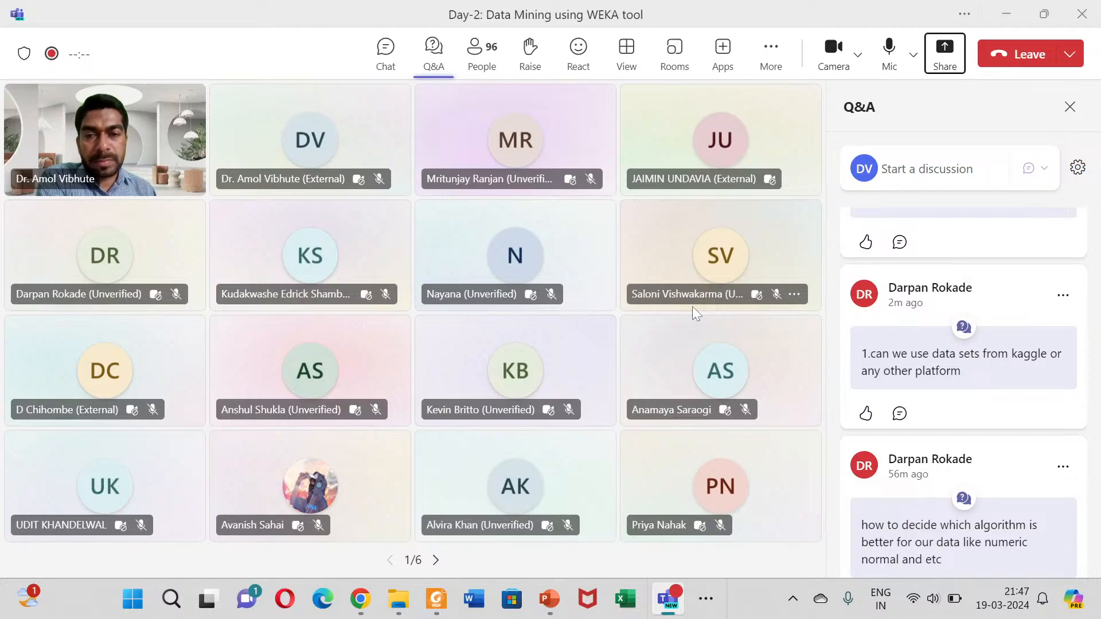
scroll(952, 425, down, 3)
scroll(940, 435, up, 3)
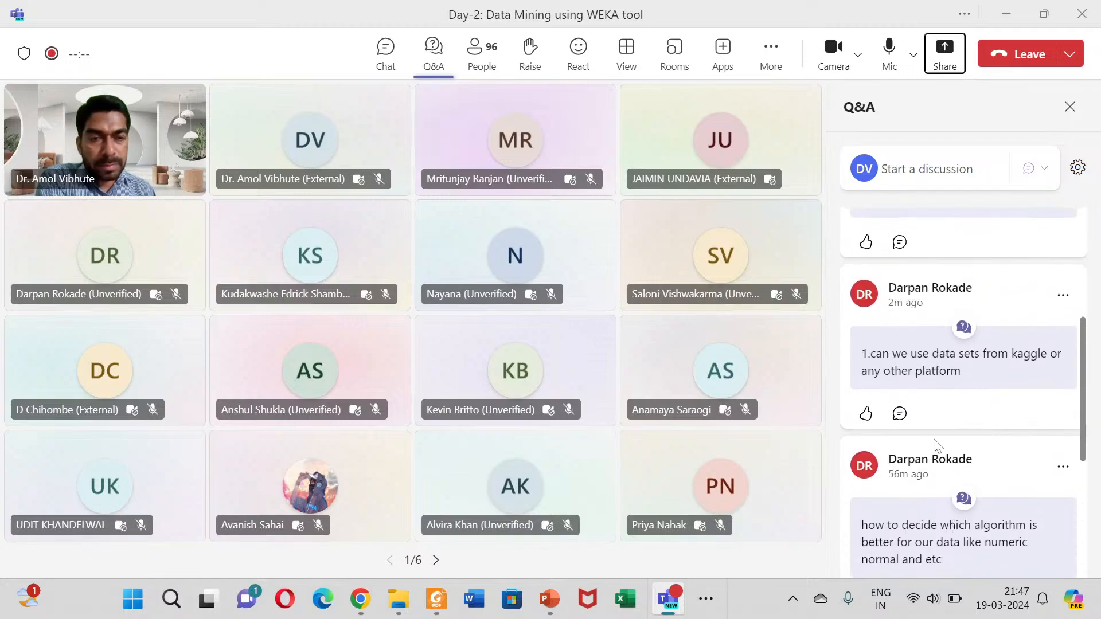
scroll(937, 441, up, 3)
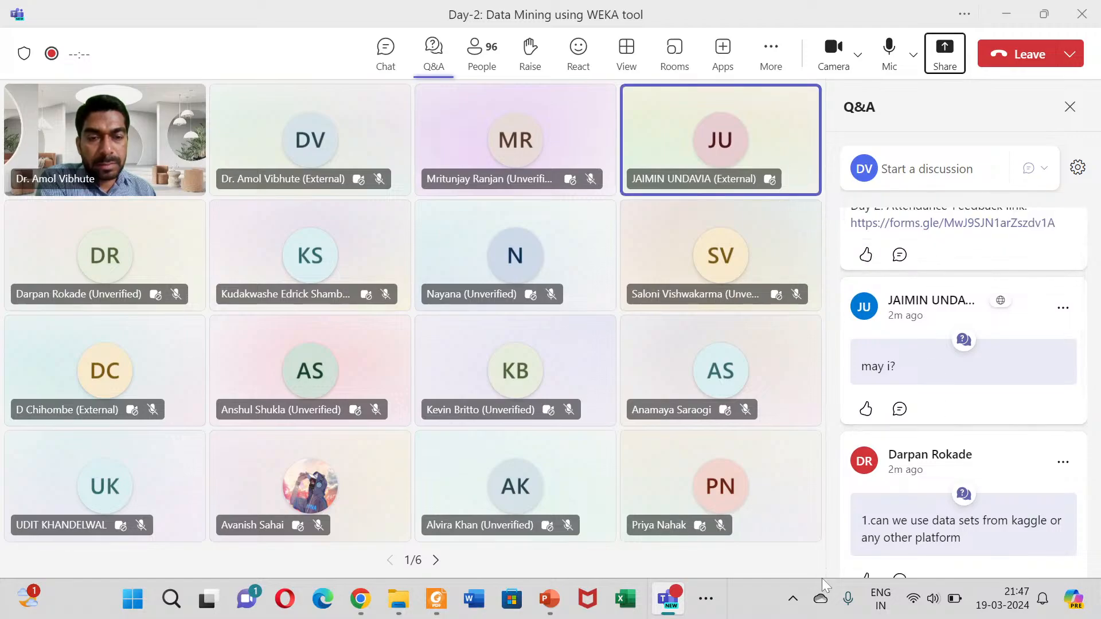
Step: Raise the system speaker volume to nearly maximum and check the meeting options for the speaking participant
click(932, 598)
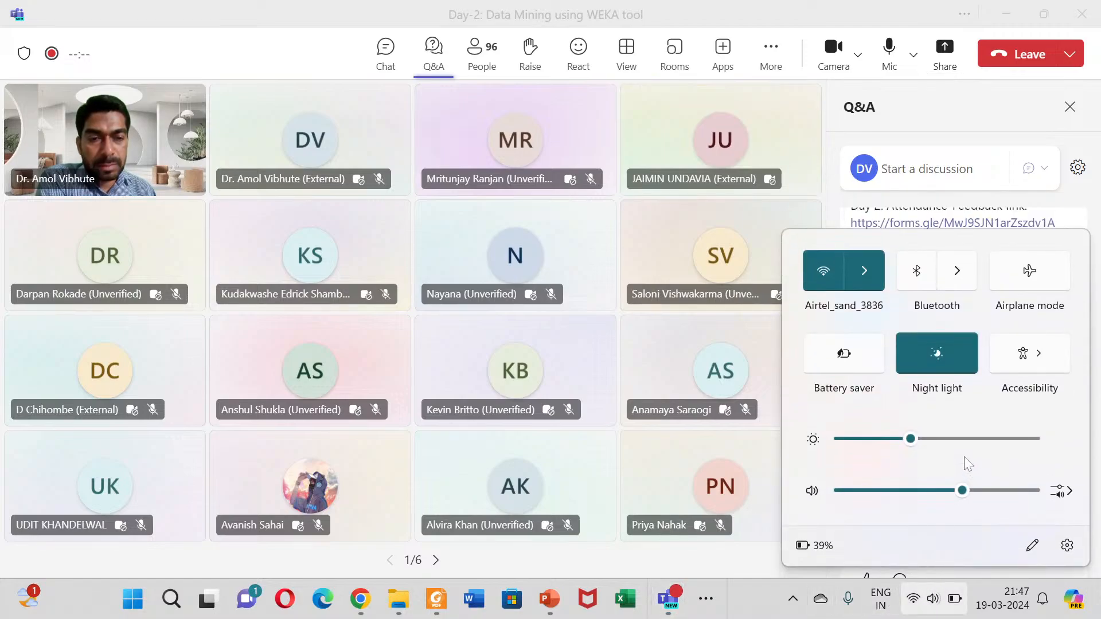
drag(962, 490, 1028, 491)
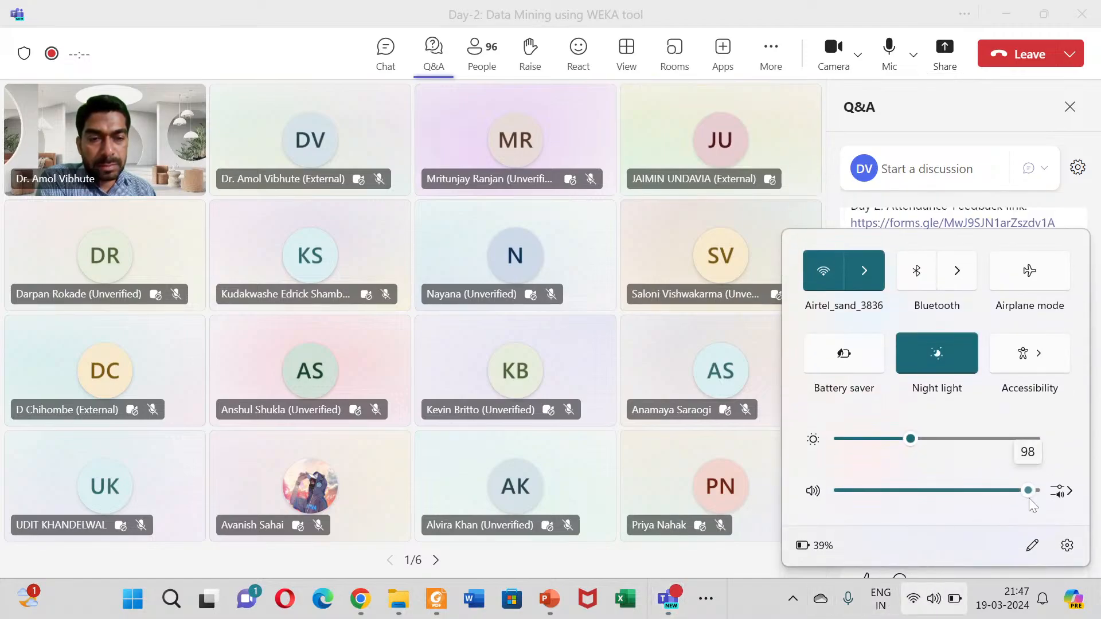
click(97, 395)
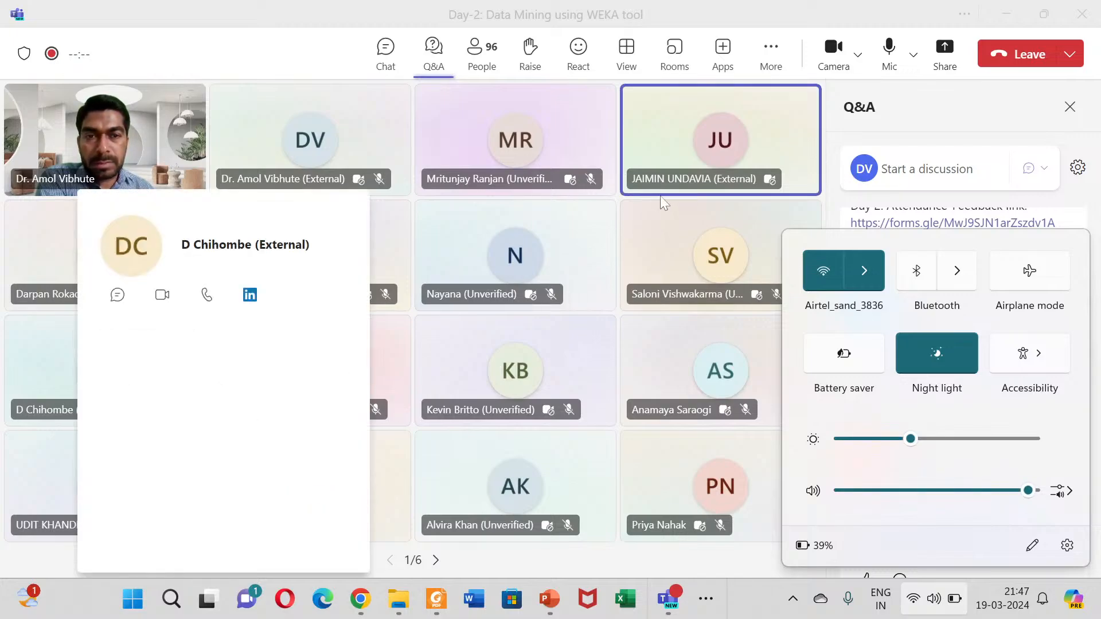
click(789, 179)
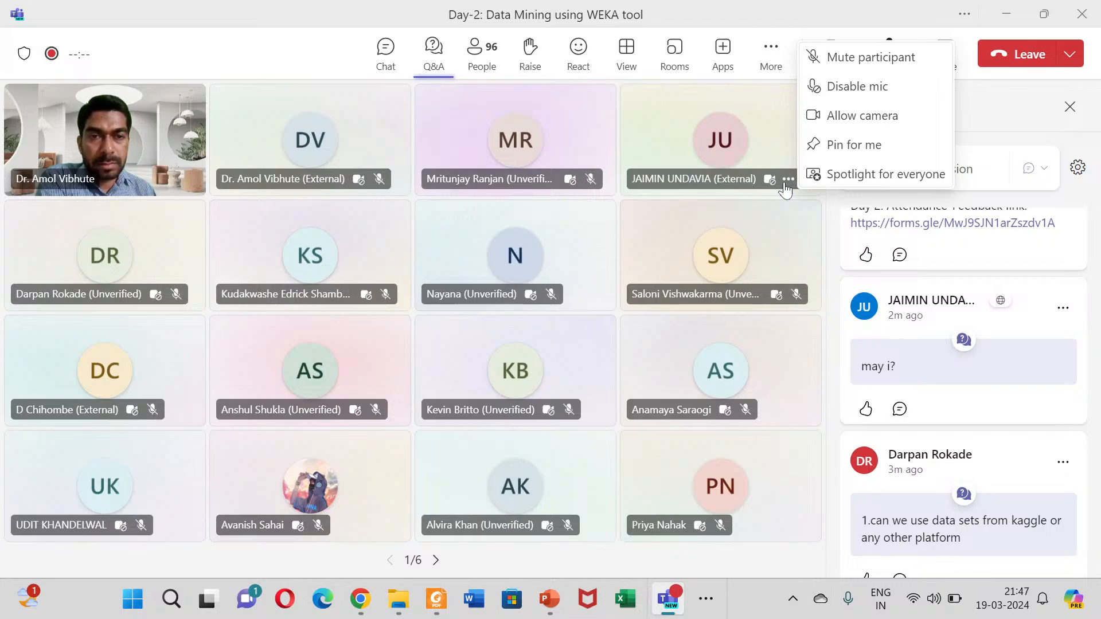
click(235, 64)
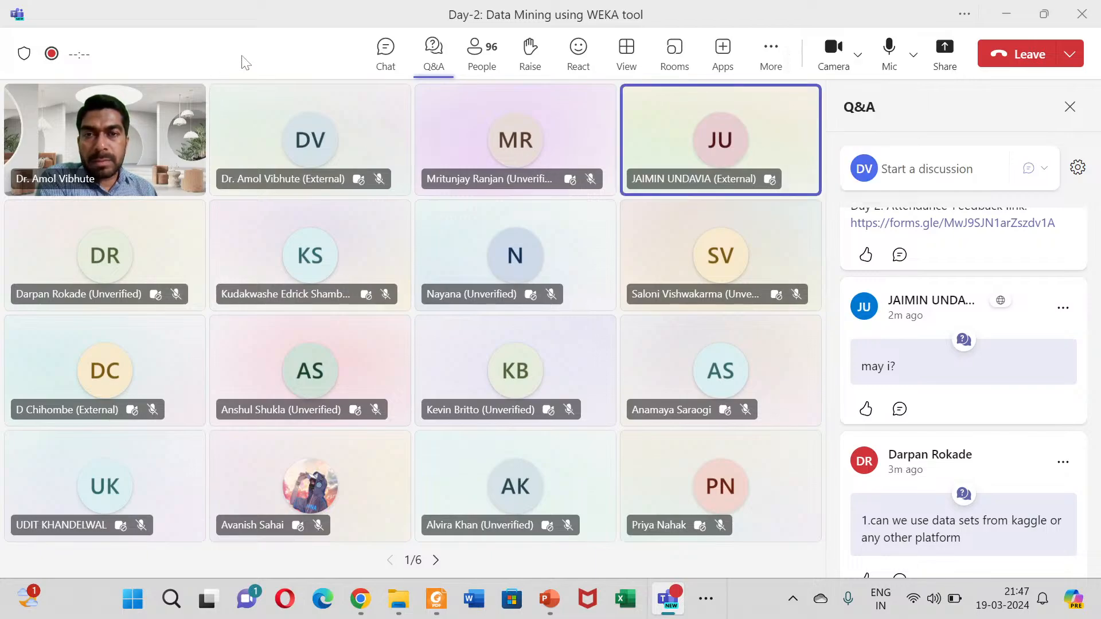
Step: Switch to OBS Studio to view the live stream's sources and audio mixer
click(706, 598)
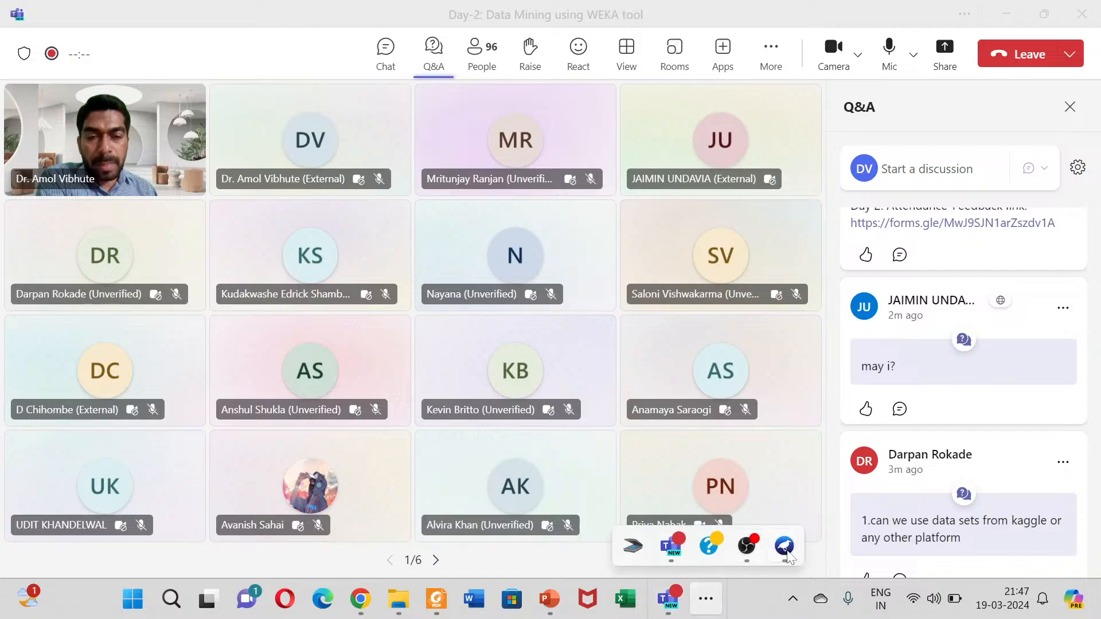
mouse_move(784, 549)
click(750, 541)
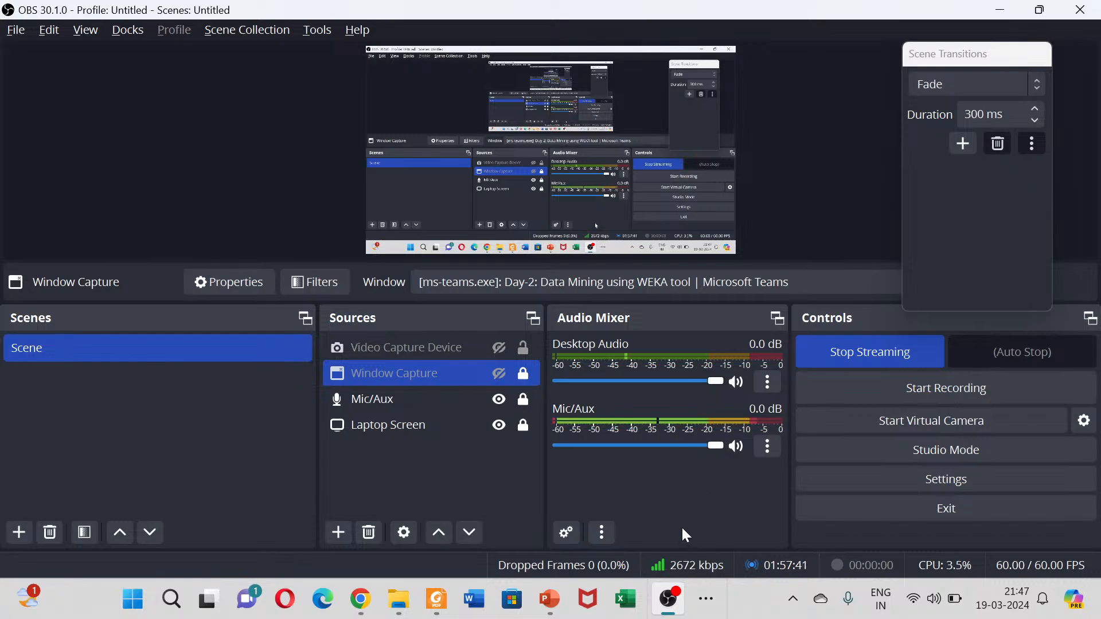
Step: Switch back to the Teams meeting, read the newest posts in the Q&A, and open a blank new discussion post
key(alt+Tab)
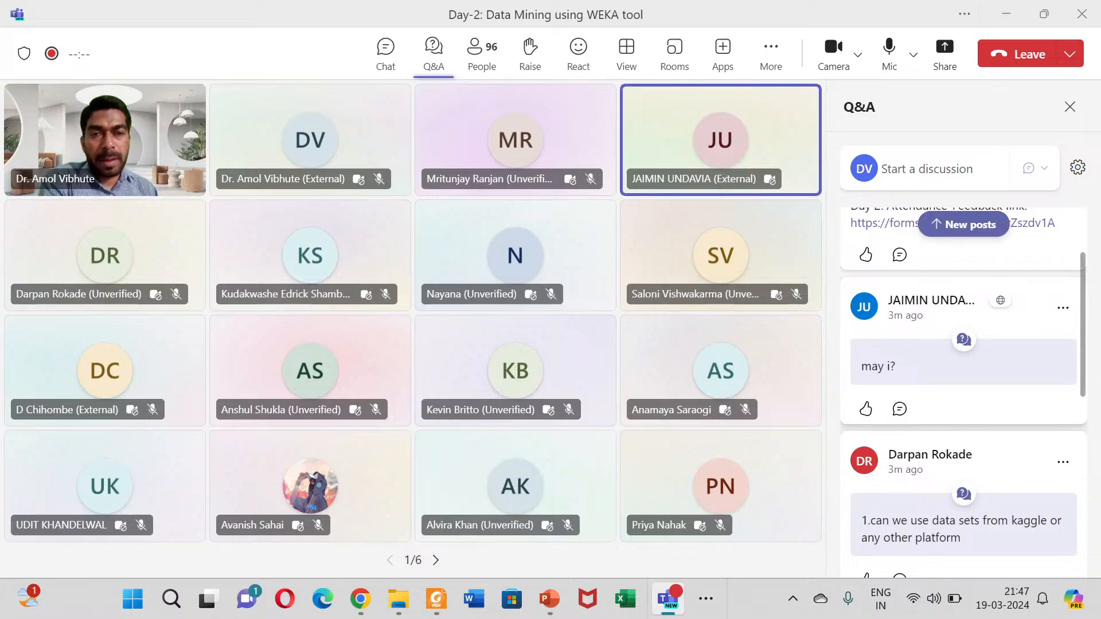
click(963, 224)
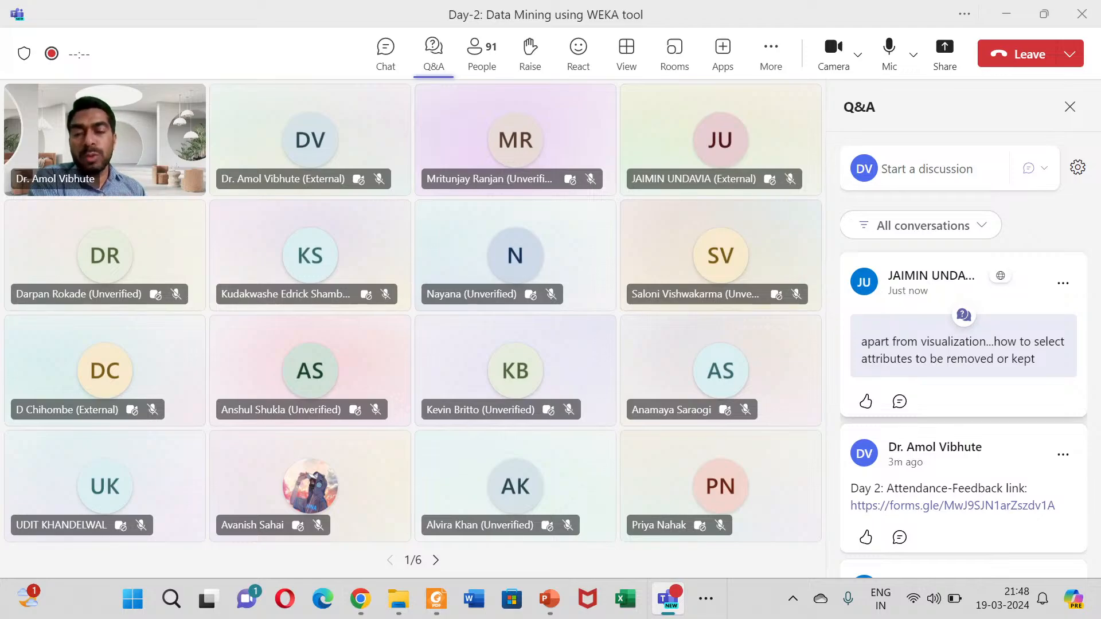
mouse_move(689, 600)
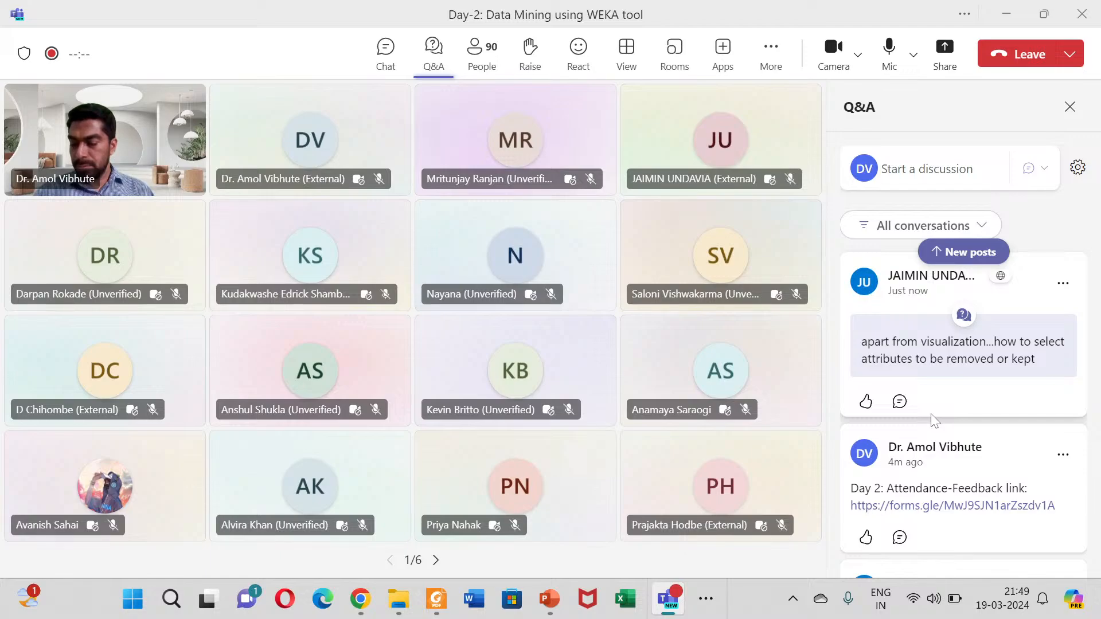
click(964, 255)
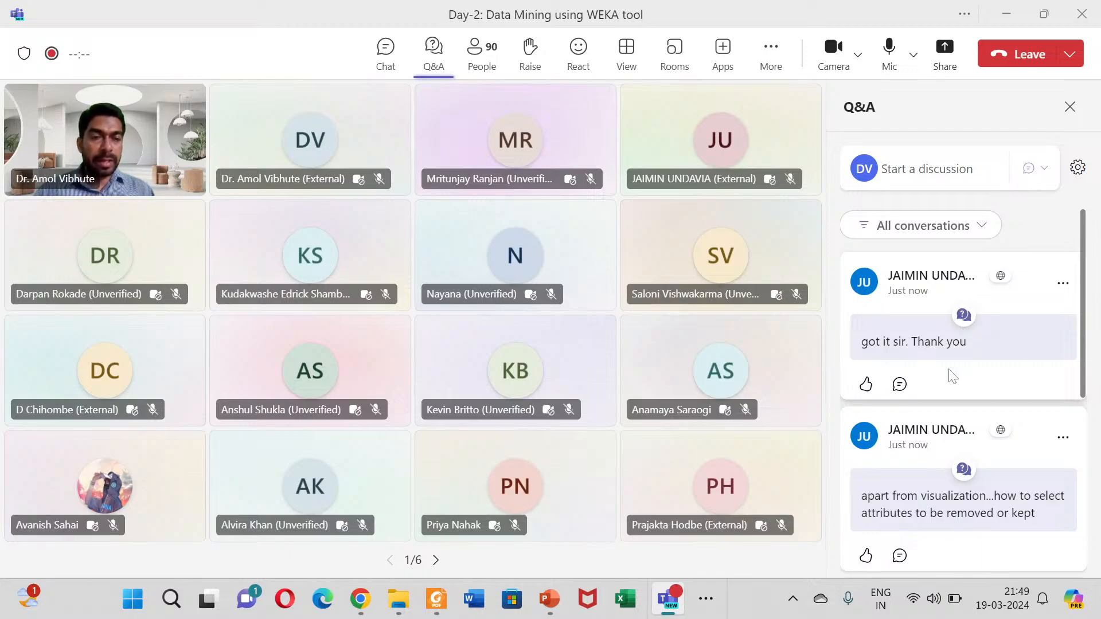
scroll(952, 376, down, 2)
scroll(957, 408, up, 2)
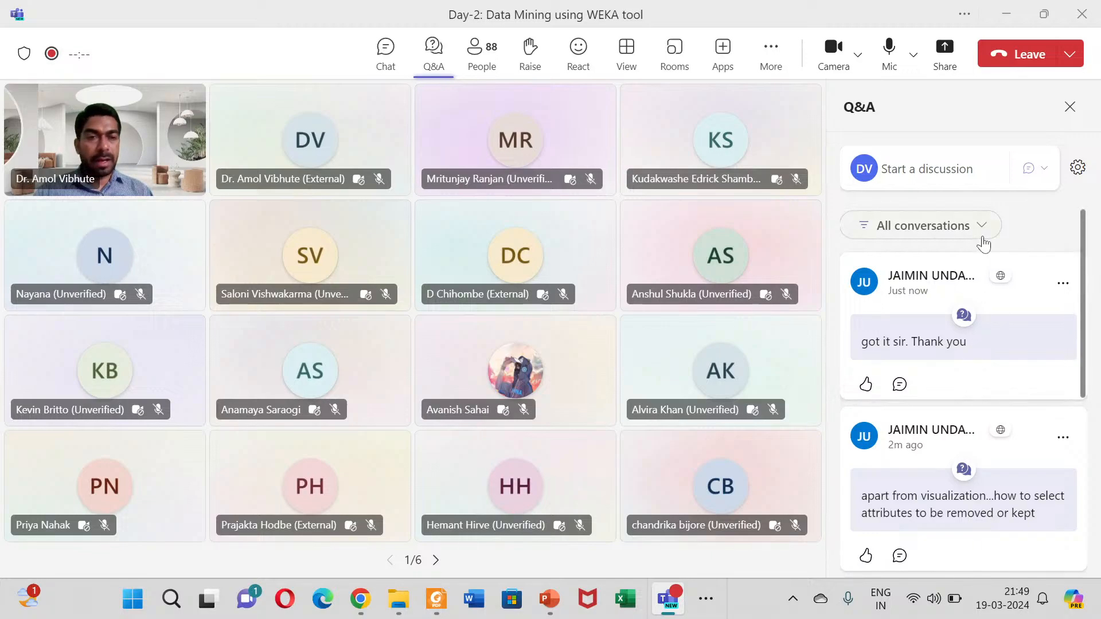
click(922, 176)
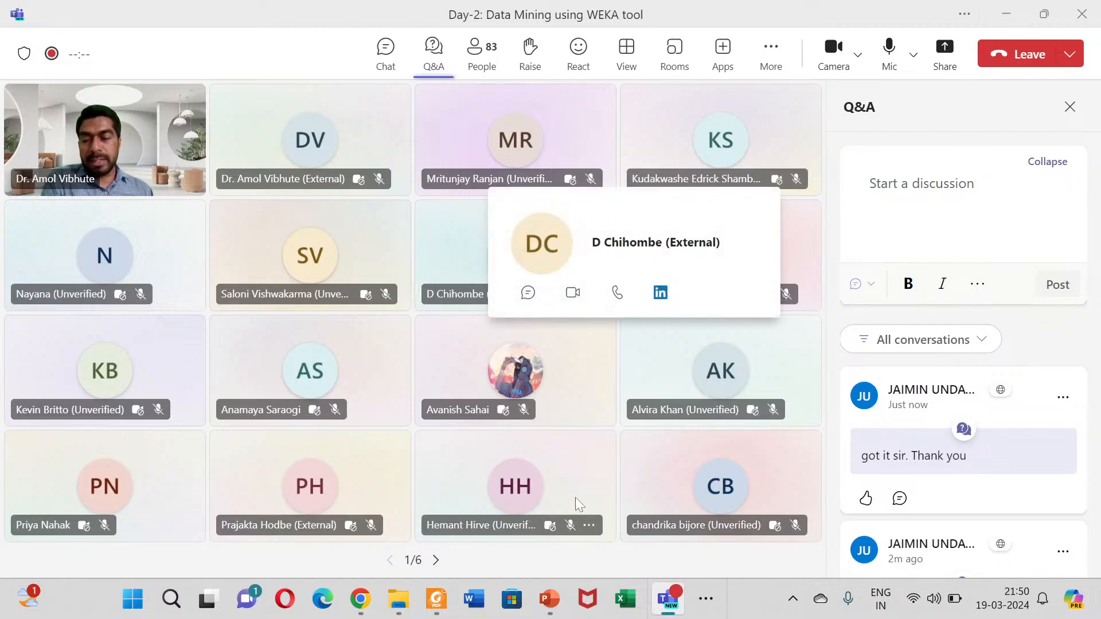
Step: Turn off the camera and mute the microphone in the Teams meeting
mouse_move(665, 609)
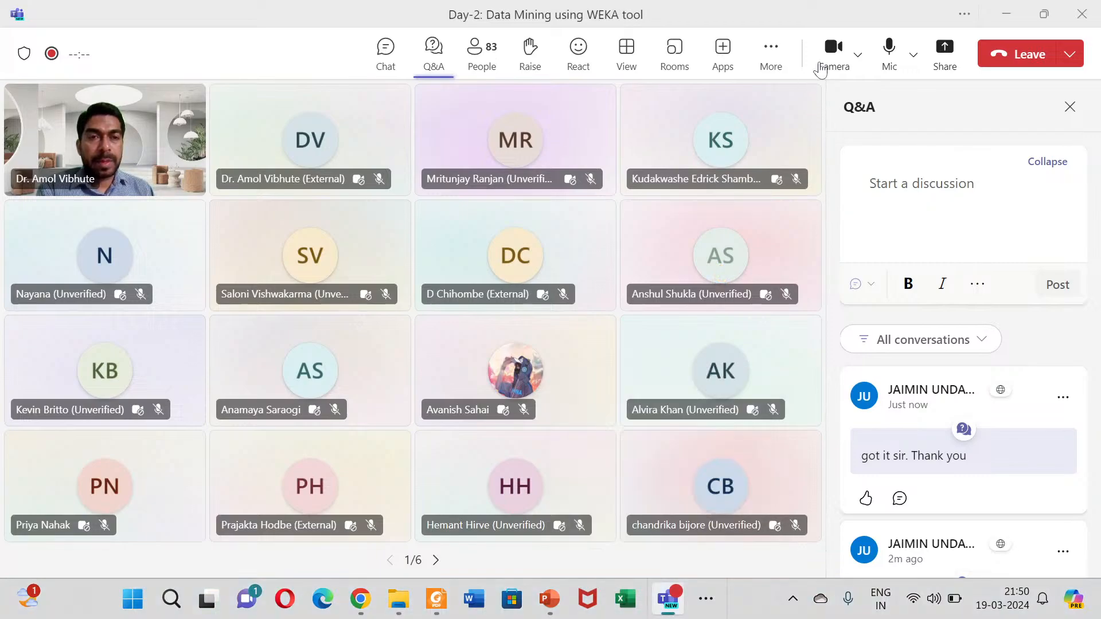
click(833, 49)
click(887, 55)
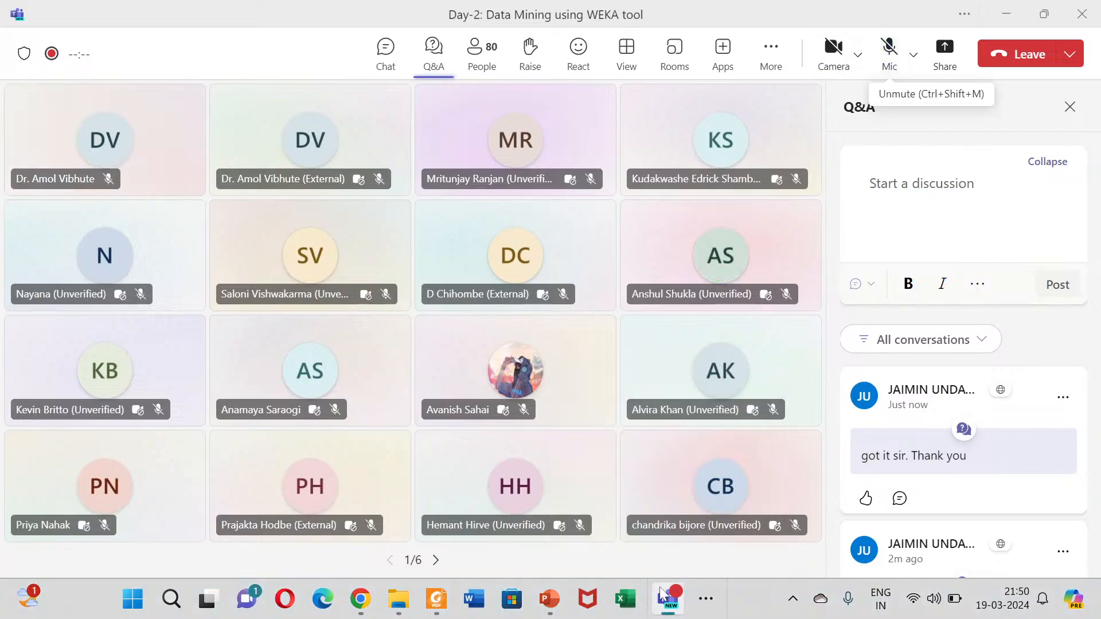
Step: Switch to OBS Studio, mute the Mic/Aux audio source, and minimize OBS to return to the meeting
click(713, 602)
click(746, 553)
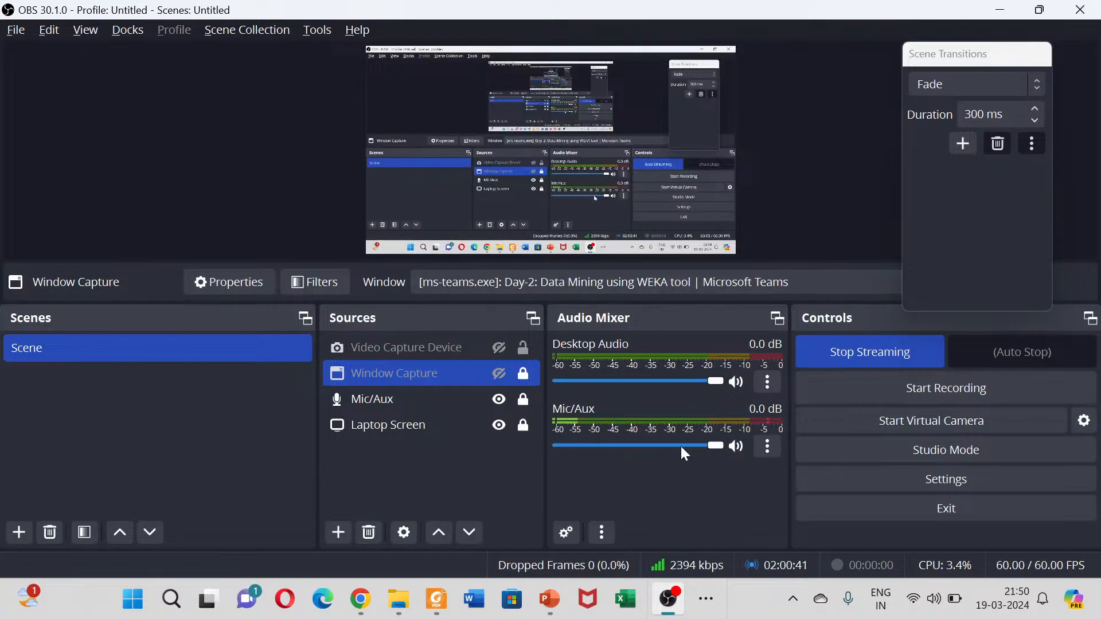
click(736, 447)
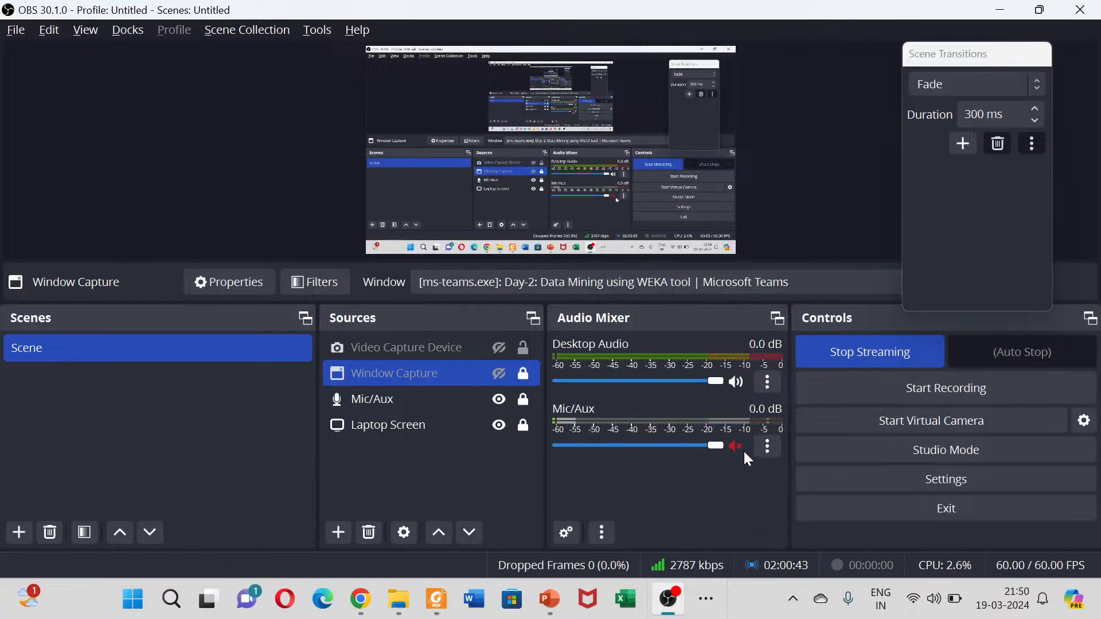
click(999, 12)
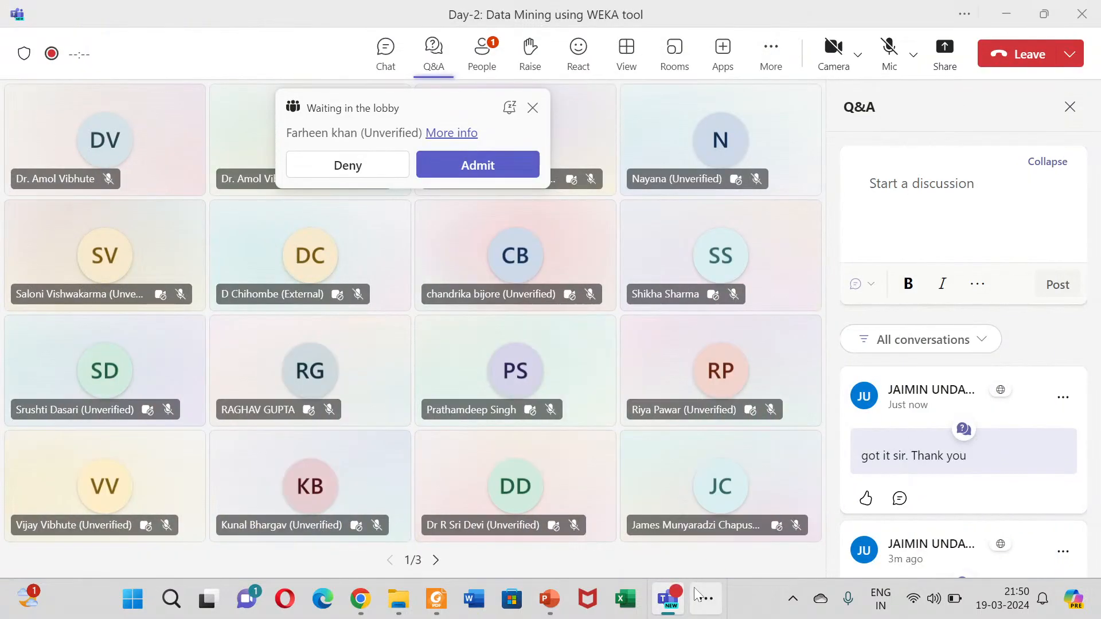
Step: Bring OBS Studio back to the front to access the live stream controls
click(704, 597)
click(752, 552)
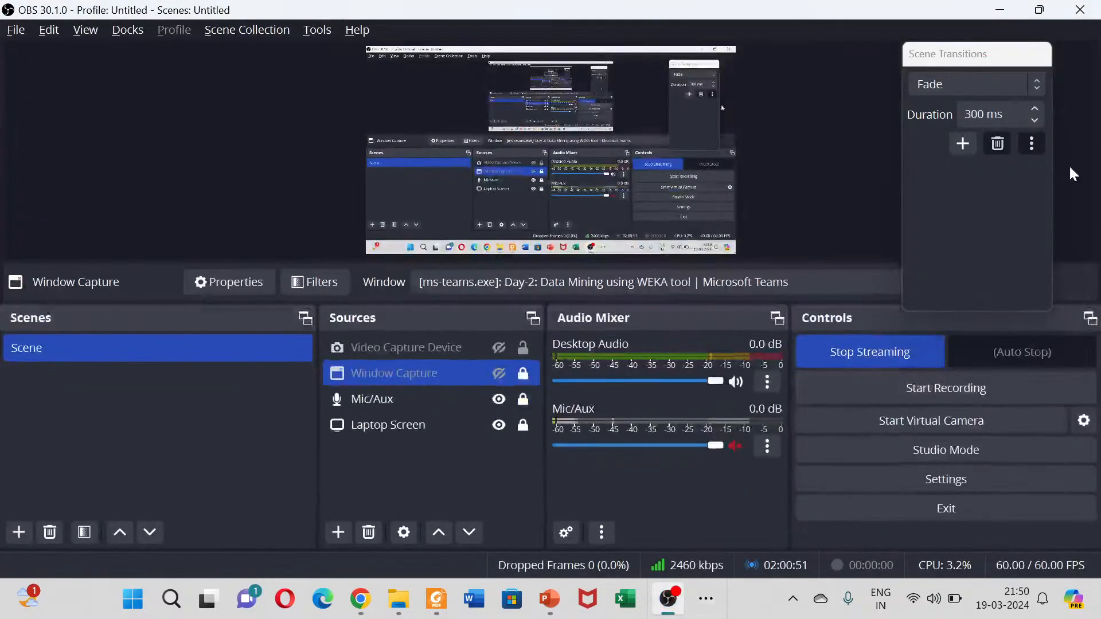